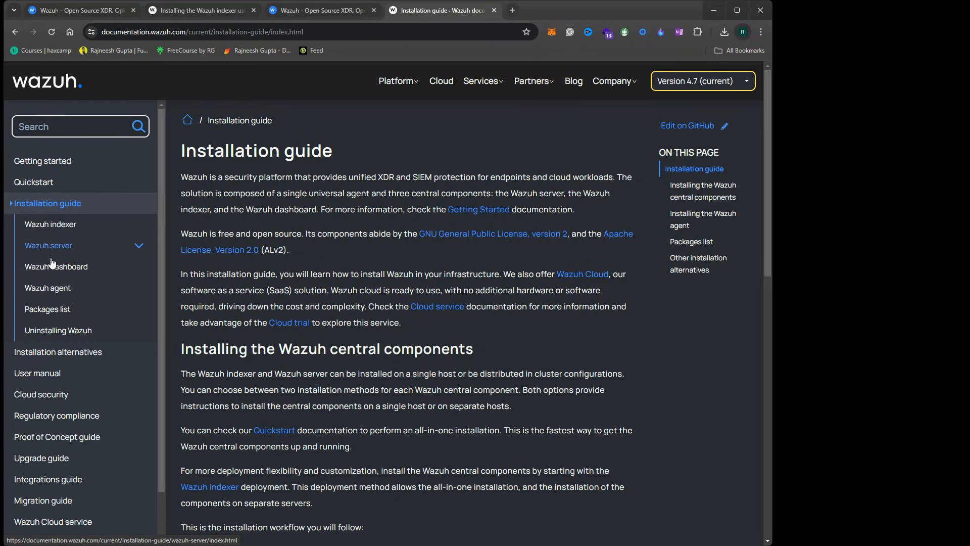
Open the Wazuh indexer assisted installation guide and read through its introduction
left_click(63, 225)
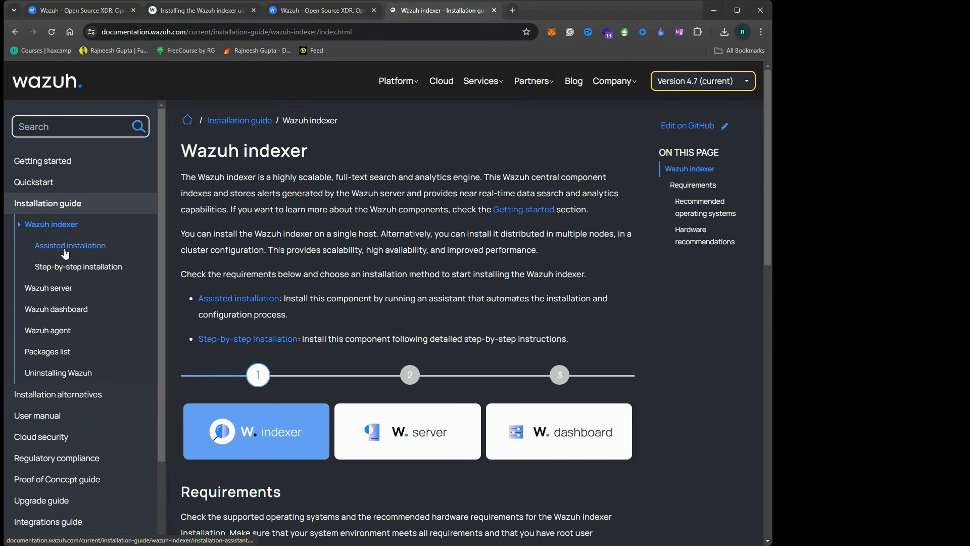
left_click(65, 246)
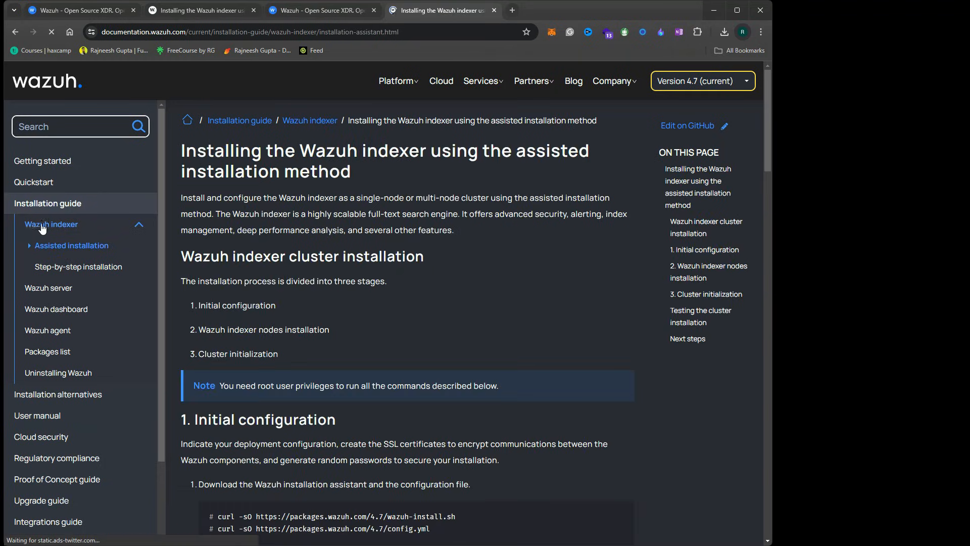
triple_click(277, 214)
scroll(293, 311, "down", 1)
scroll(298, 315, "down", 5)
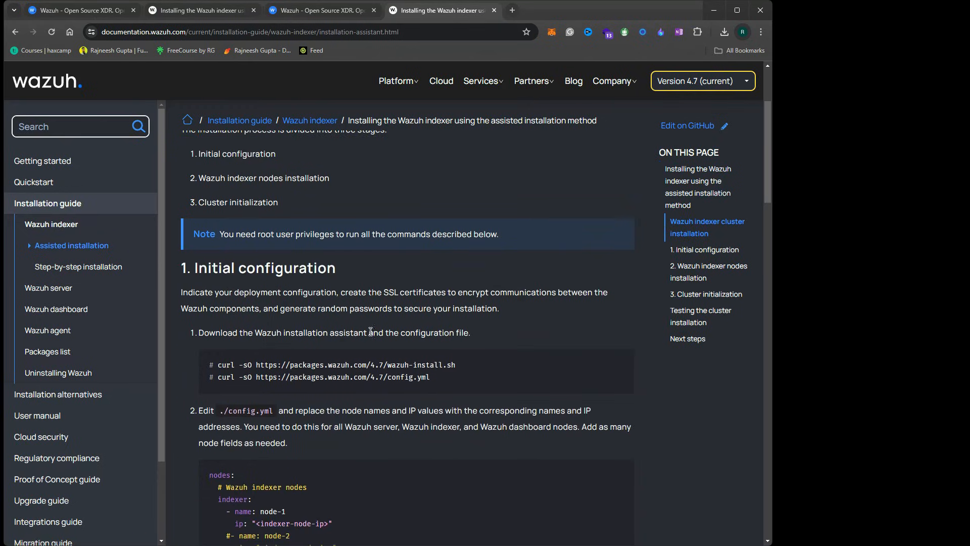
scroll(325, 311, "down", 20)
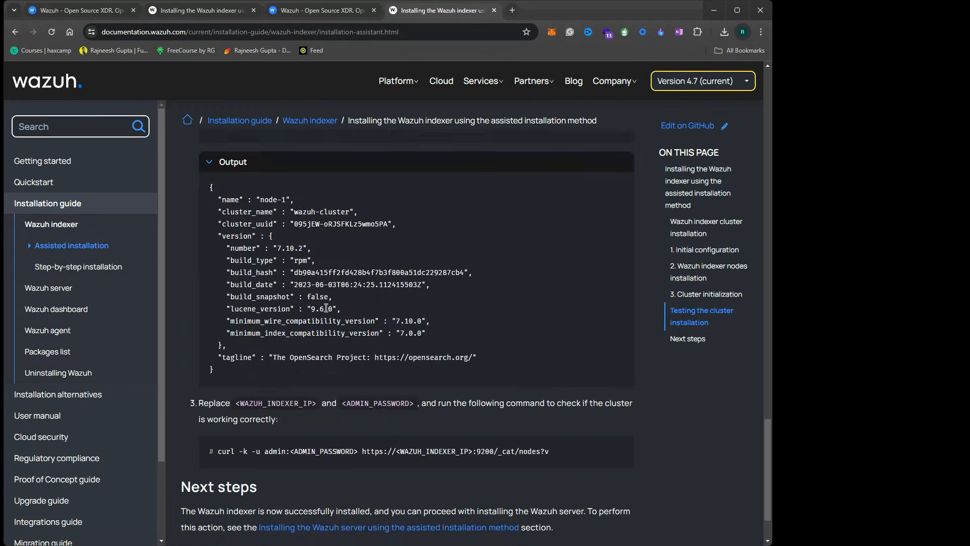
scroll(326, 308, "down", 2)
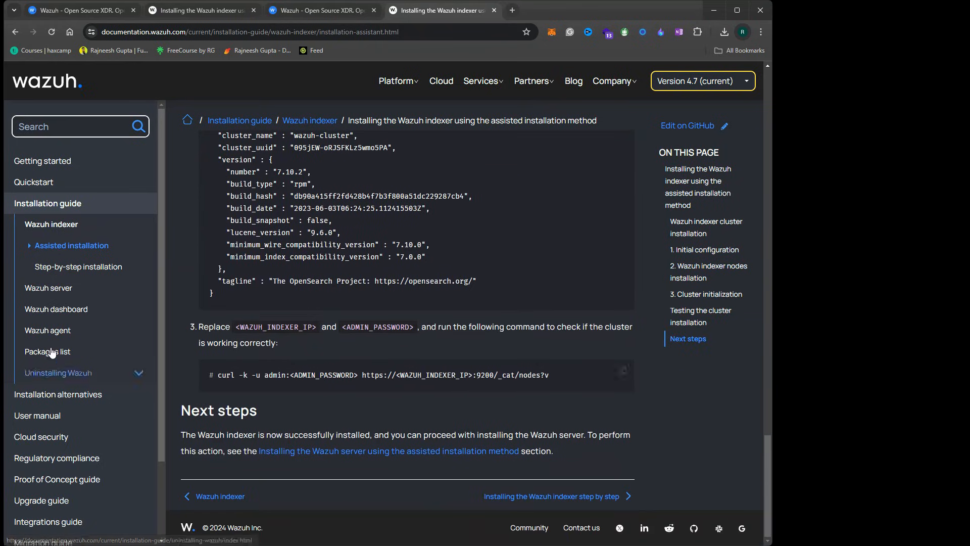
Open the step-by-step indexer guide, expand Installation alternatives, and go to Virtual Machine (OVA)
left_click(75, 272)
scroll(365, 307, "down", 15)
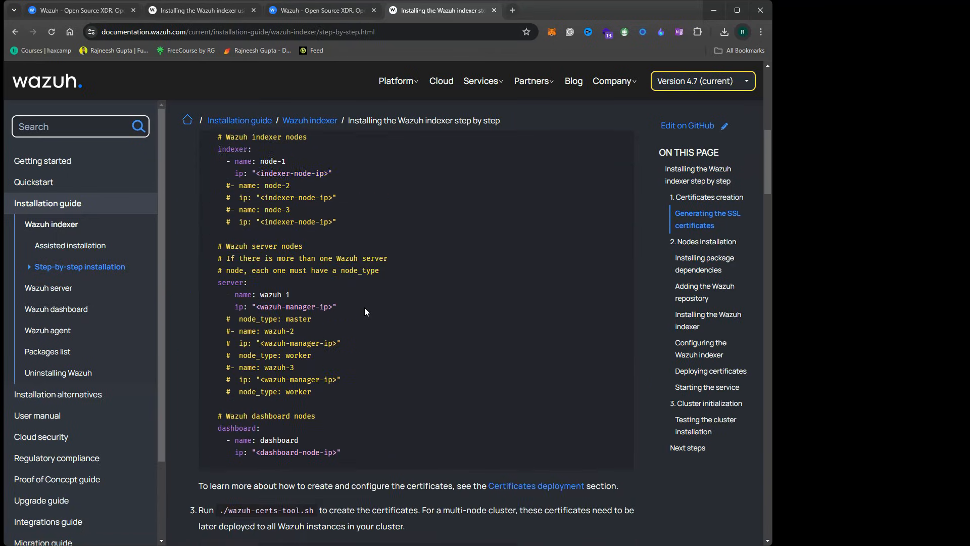
scroll(332, 323, "down", 2)
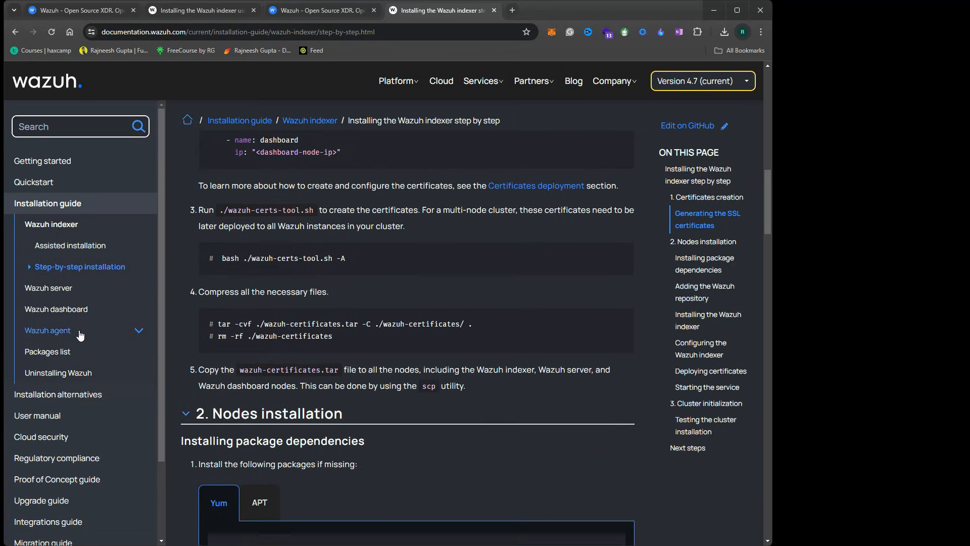
left_click(138, 397)
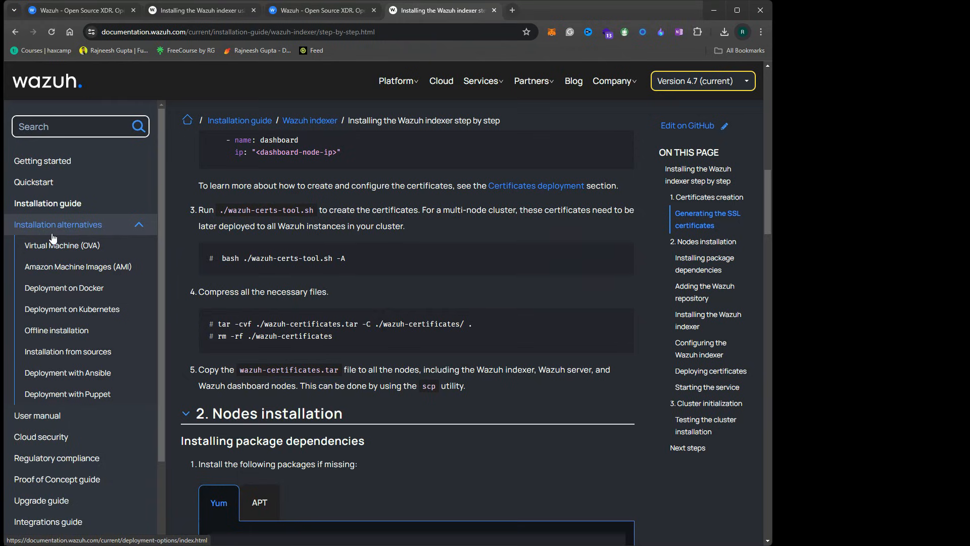
left_click(76, 250)
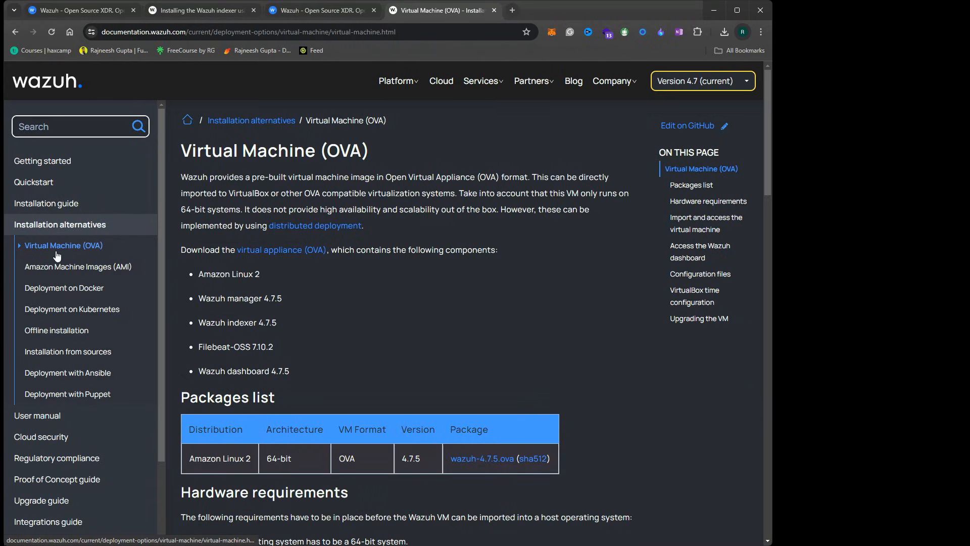
Review the Virtual Machine (OVA) page title and highlight the VM login credentials
triple_click(231, 153)
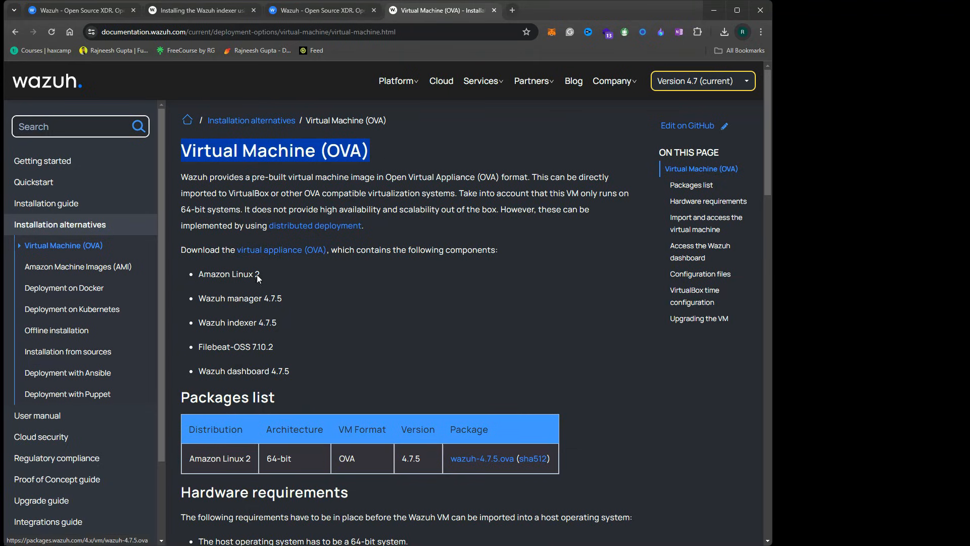
left_click(289, 348)
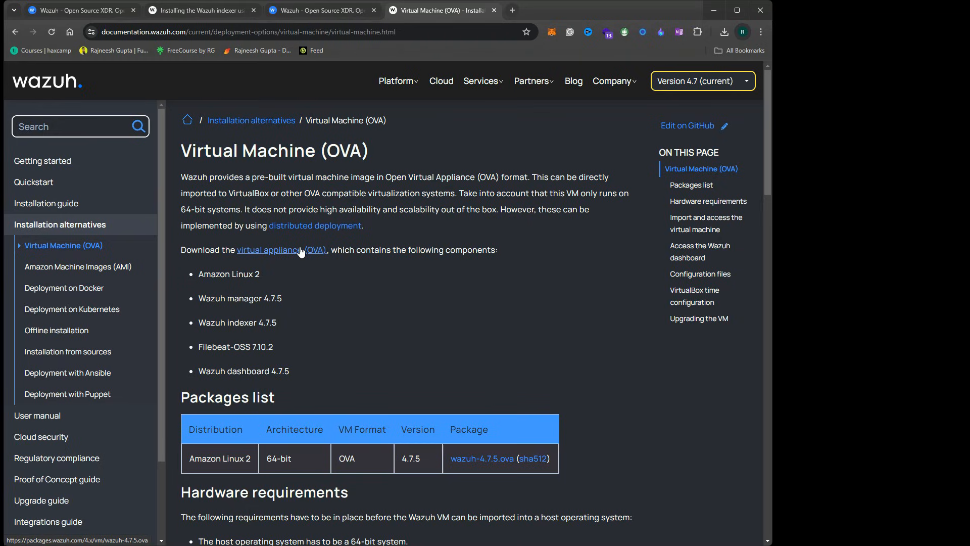
scroll(404, 326, "down", 15)
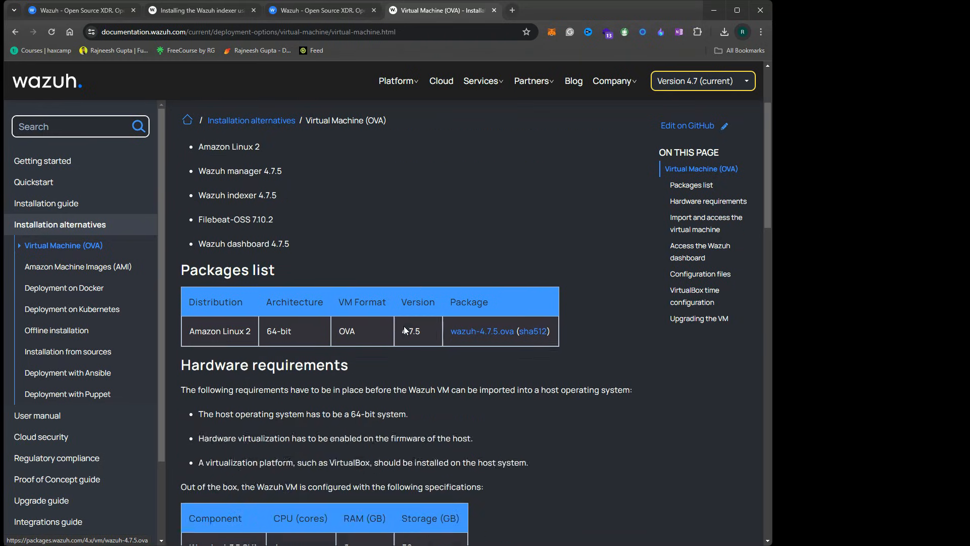
mouse_move(283, 293)
left_mouse_down()
mouse_move(209, 277)
mouse_move(275, 290)
left_mouse_up()
left_click(272, 288)
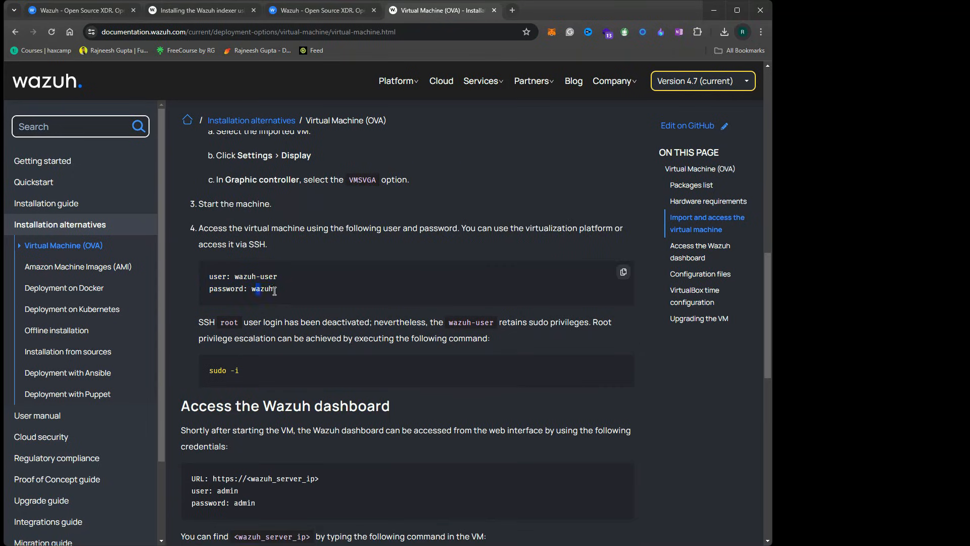
left_click(310, 294)
scroll(283, 354, "down", 2)
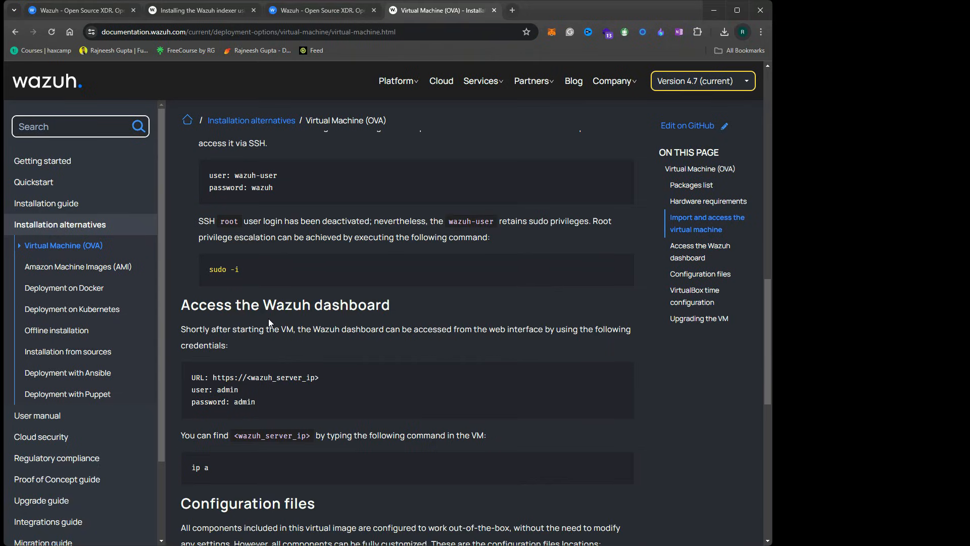
Highlight the Wazuh dashboard URL and login details, then go to Deployment on Docker
left_click_drag(273, 305, 390, 305)
left_click(233, 390)
scroll(259, 290, "up", 4)
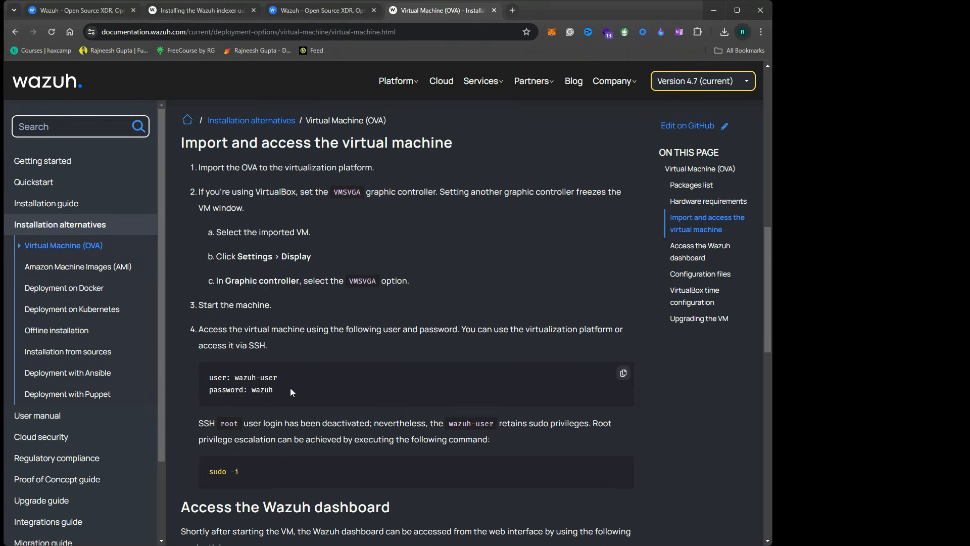
left_click_drag(290, 387, 202, 383)
scroll(303, 393, "down", 7)
left_click_drag(259, 255, 175, 231)
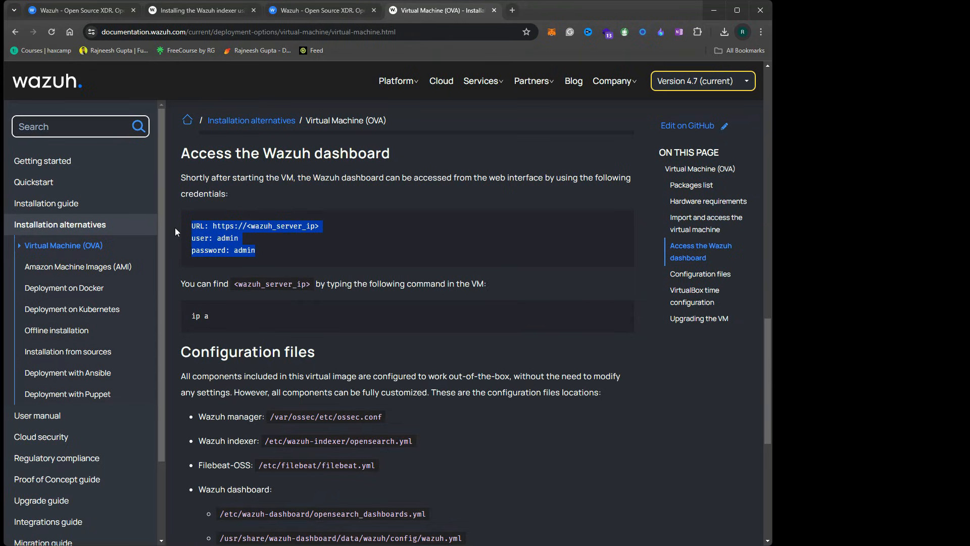
left_click(59, 294)
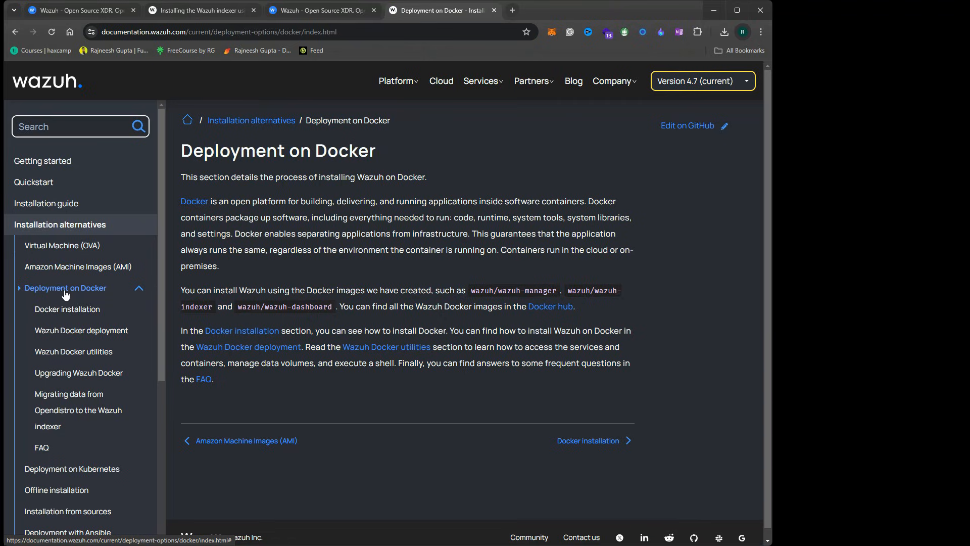
Open the Docker installation requirements and narrow the browser so the SSH terminal fits beside it
left_click(68, 312)
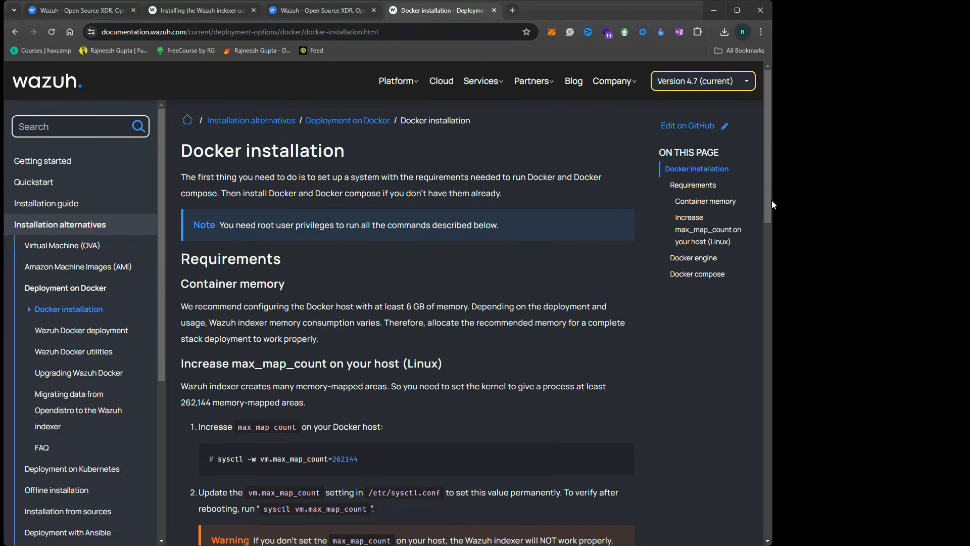
left_click_drag(774, 200, 730, 199)
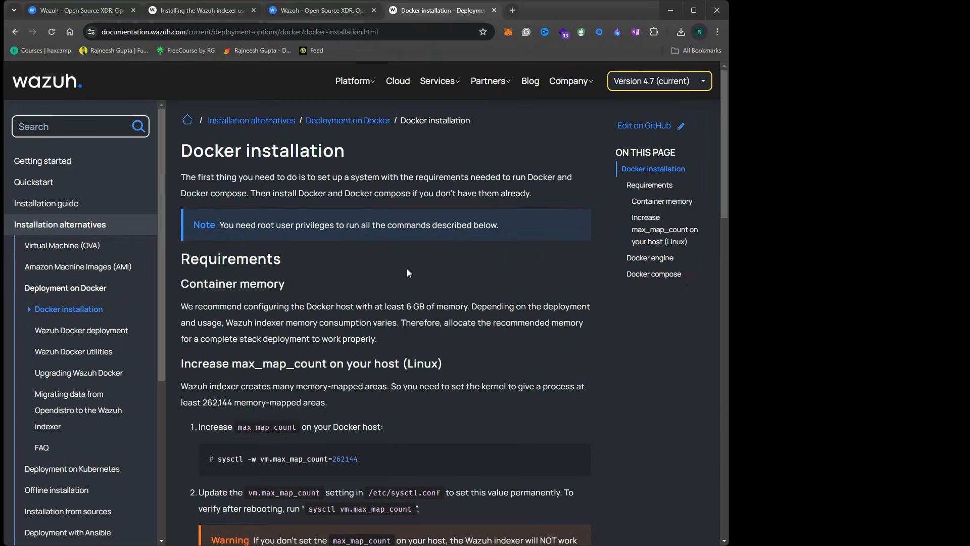
scroll(325, 333, "down", 2)
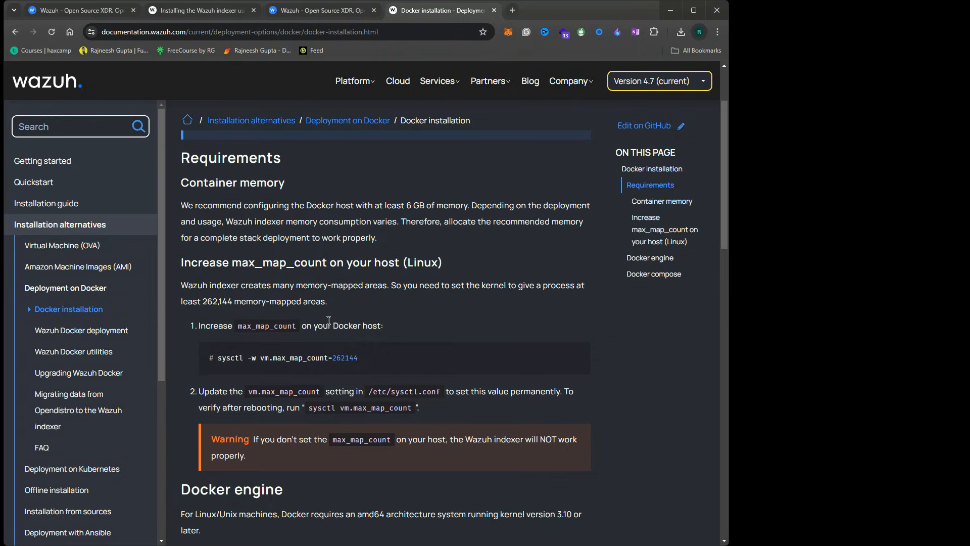
mouse_move(732, 142)
left_mouse_down()
mouse_move(721, 142)
mouse_move(733, 146)
left_mouse_up()
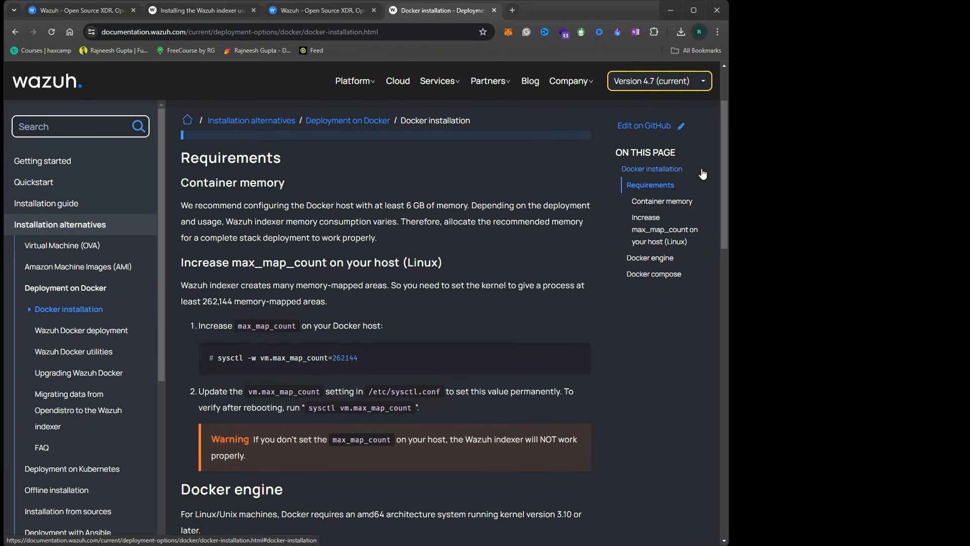
left_click_drag(731, 163, 701, 165)
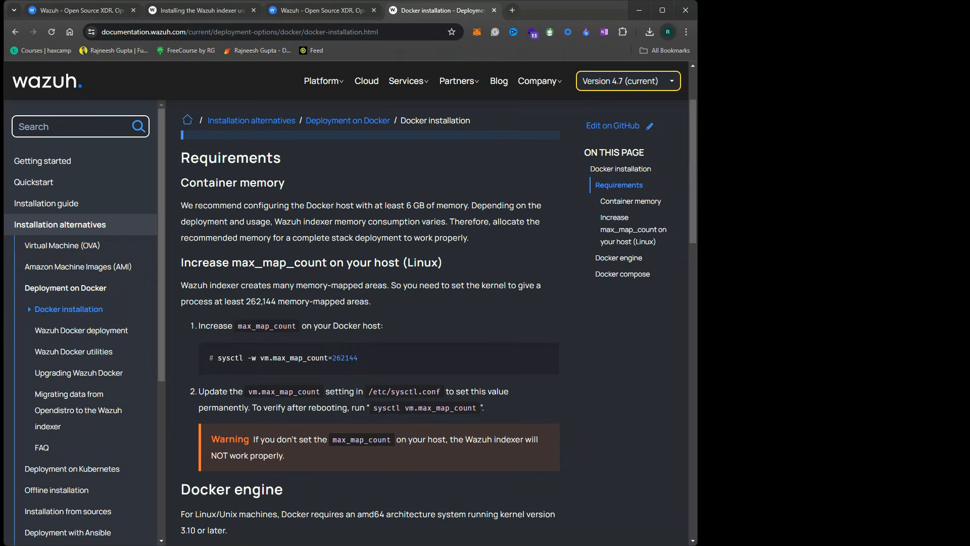
key("alt+Tab")
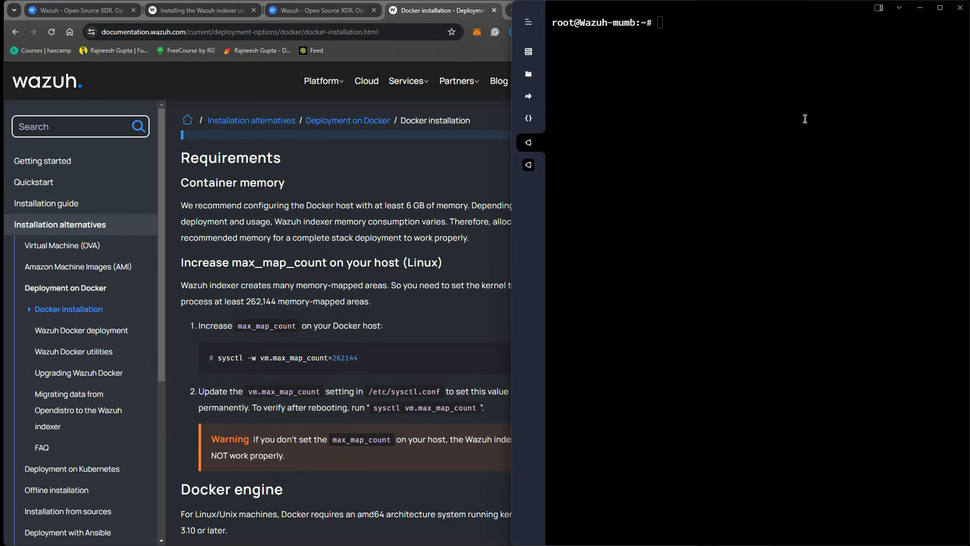
Arrange the browser beside the terminal and run sysctl -w vm.max_map_count=262144
left_click_drag(511, 85, 544, 83)
left_click(487, 178)
left_click_drag(697, 179, 549, 171)
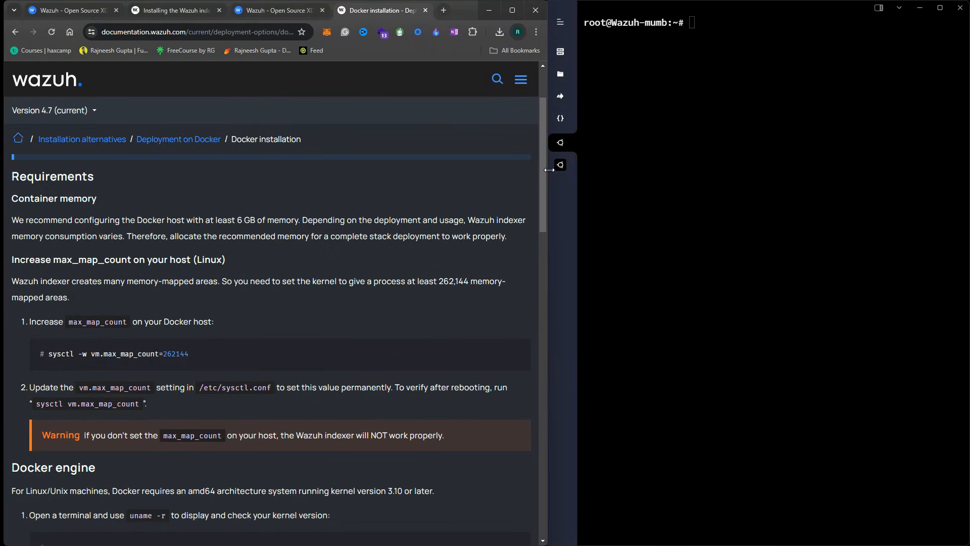
scroll(211, 303, "up", 2)
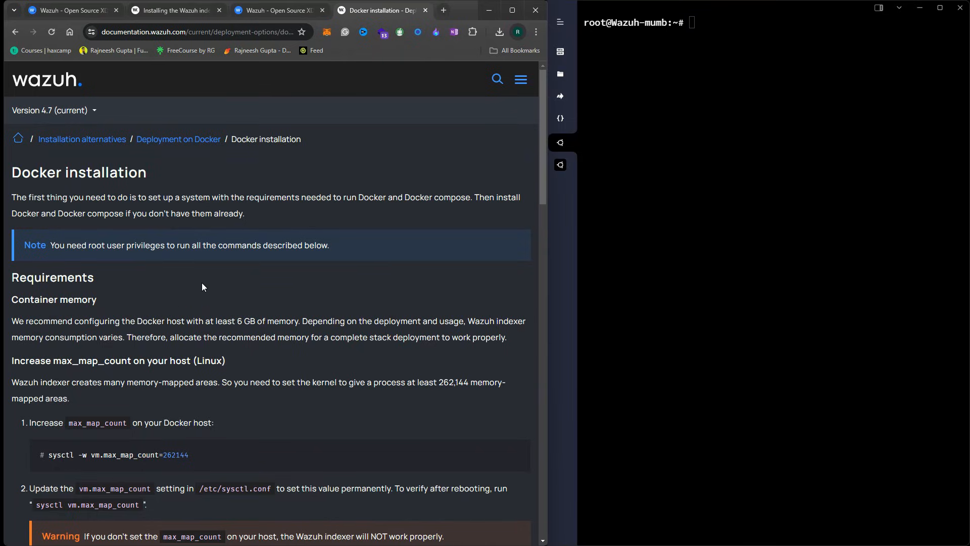
left_click(655, 224)
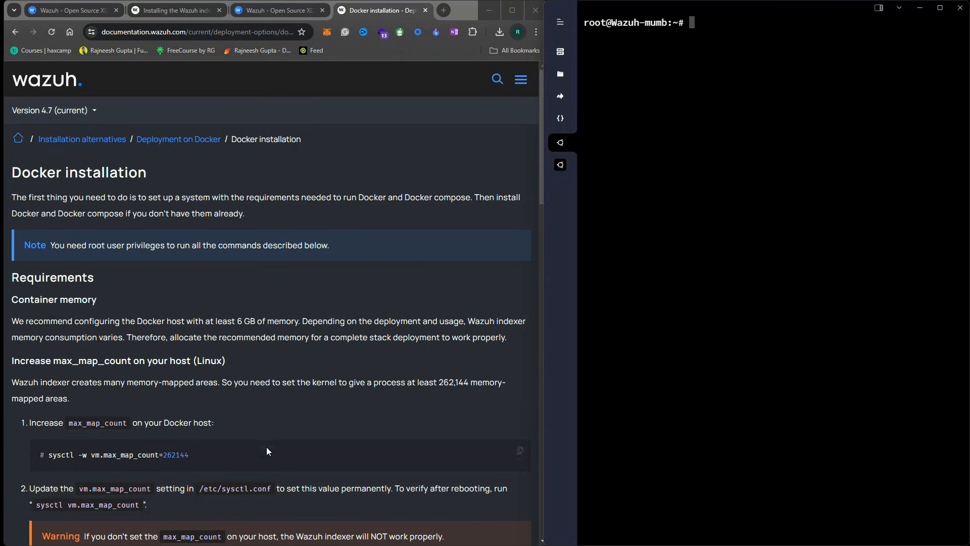
right_click(744, 144)
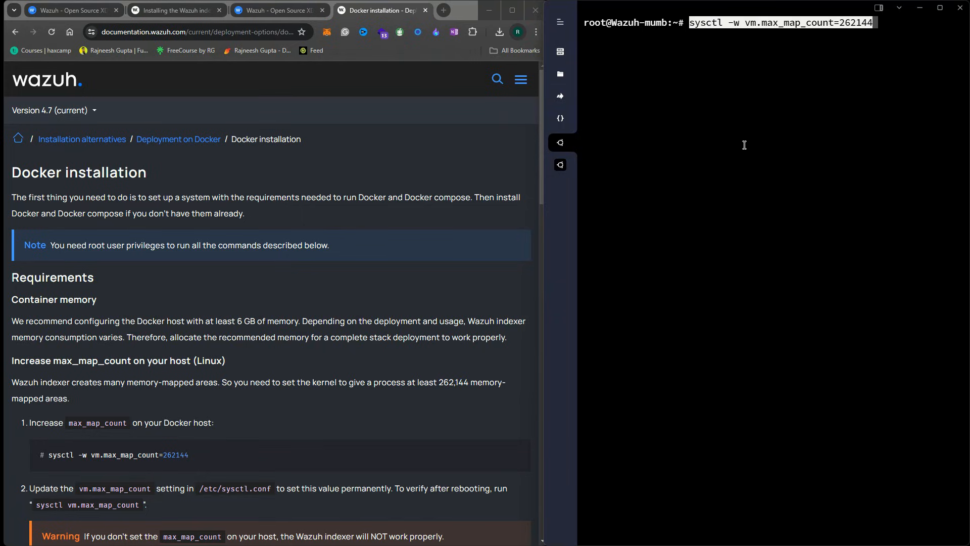
key("Return")
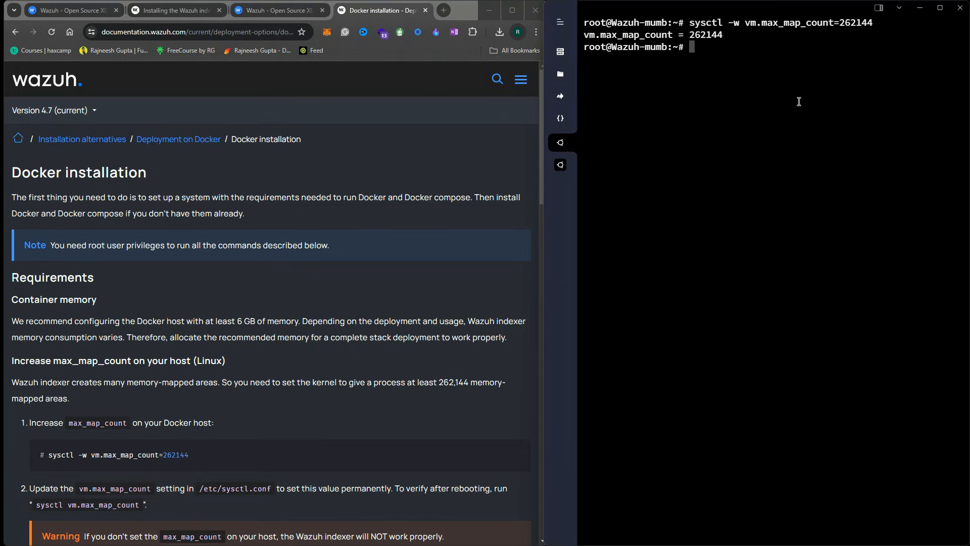
Copy the curl get.docker.com installation command from step 2 of the docs
scroll(144, 372, "down", 6)
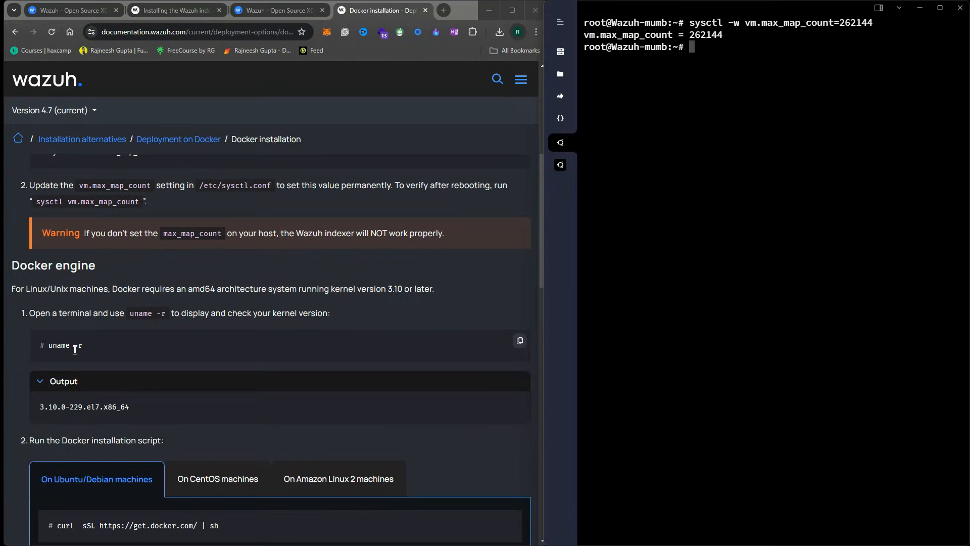
scroll(143, 364, "down", 3)
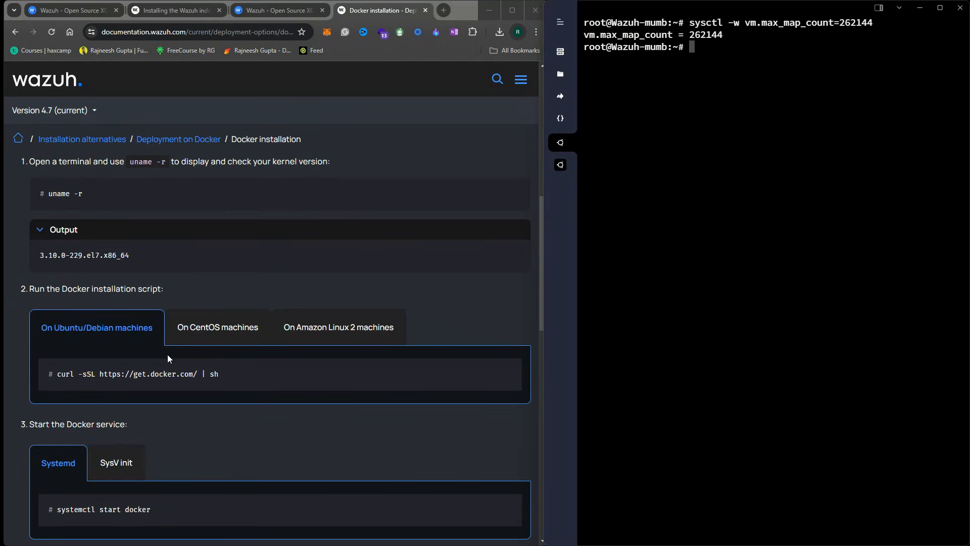
left_click_drag(46, 293, 136, 298)
left_click(167, 301)
left_click(509, 370)
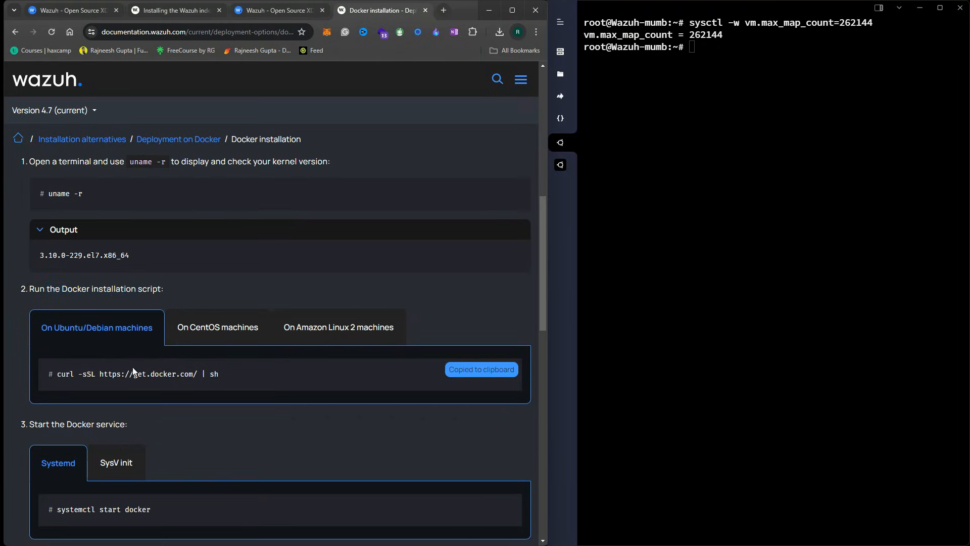
left_click(727, 147)
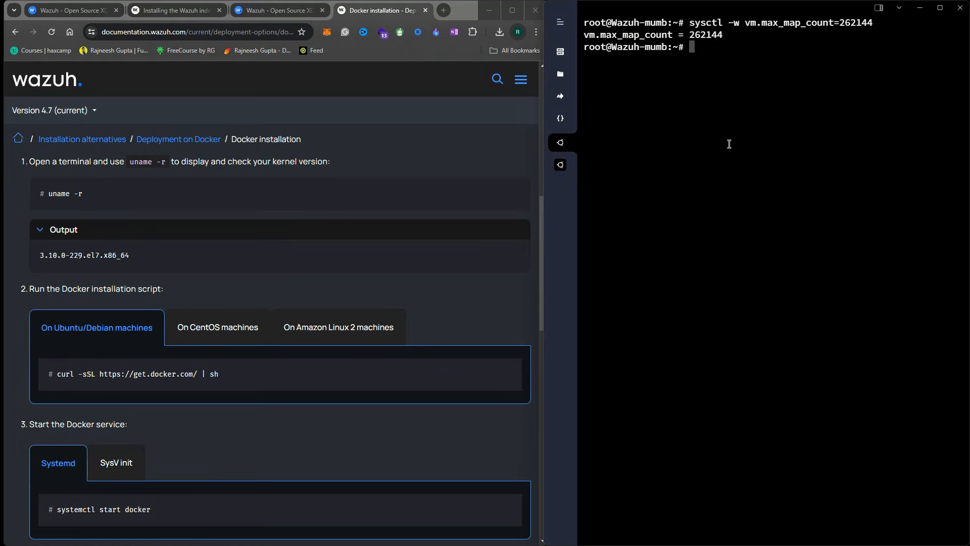
Install Docker with the official script and start the docker service
right_click(744, 114)
key("Return")
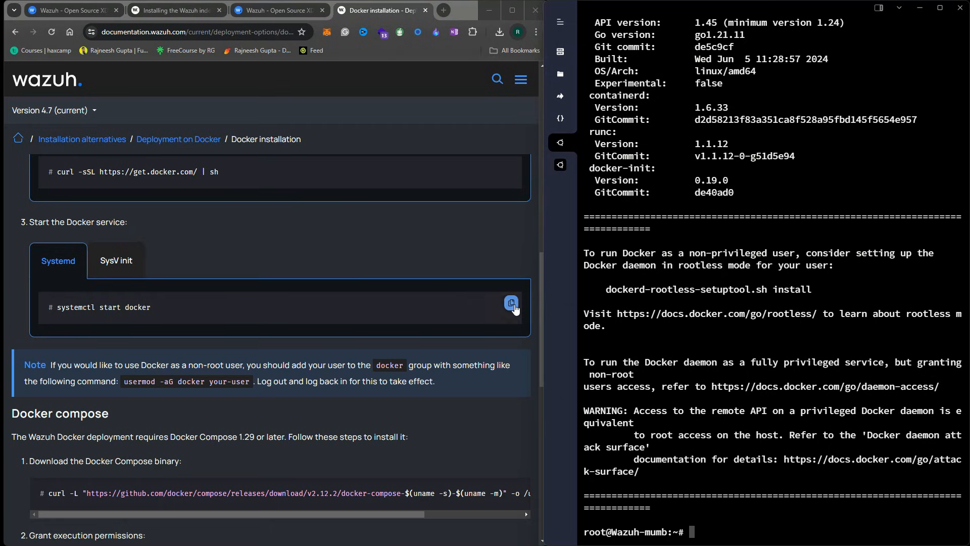
left_click(512, 304)
left_click(734, 368)
right_click(741, 373)
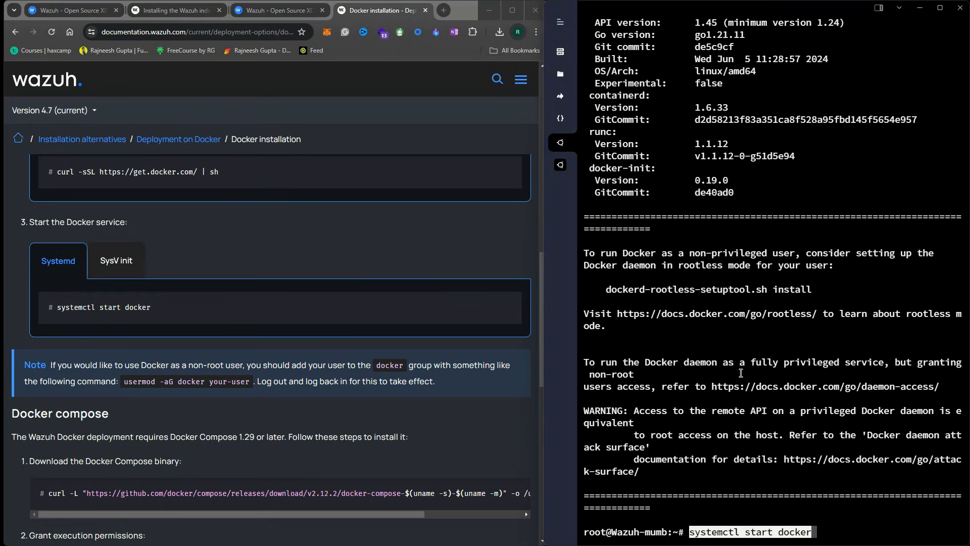
key("Return")
Check systemctl status docker to confirm the service is active (running)
key("Up")
key("Left")
key("Left")
key("Left")
key("Left")
key("Left")
key("Left")
key("Left")
key("BackSpace")
key("BackSpace")
type("tus")
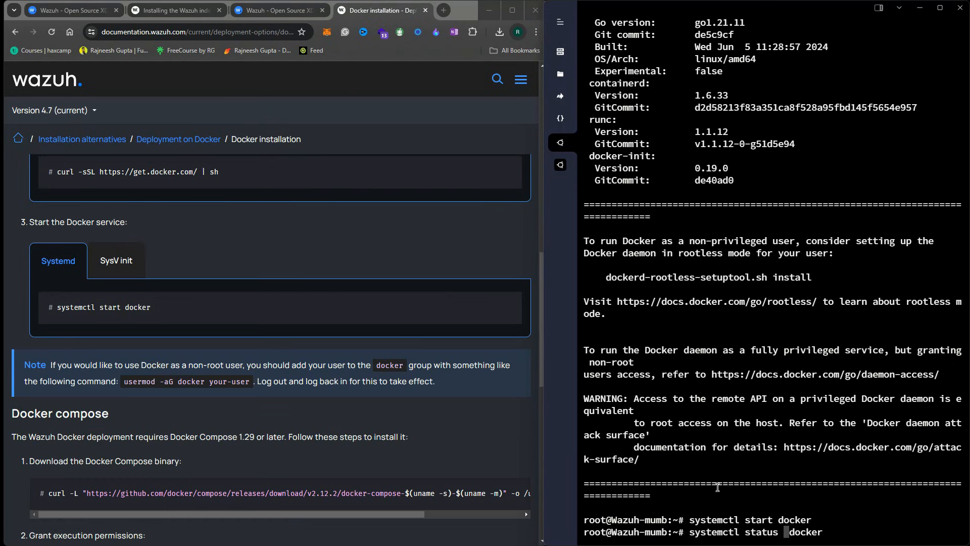
key("Return")
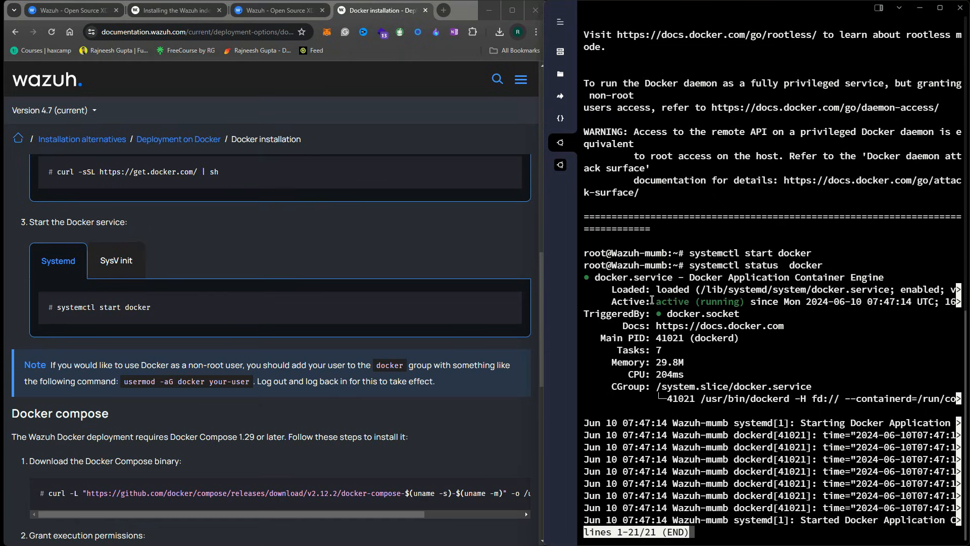
key("q")
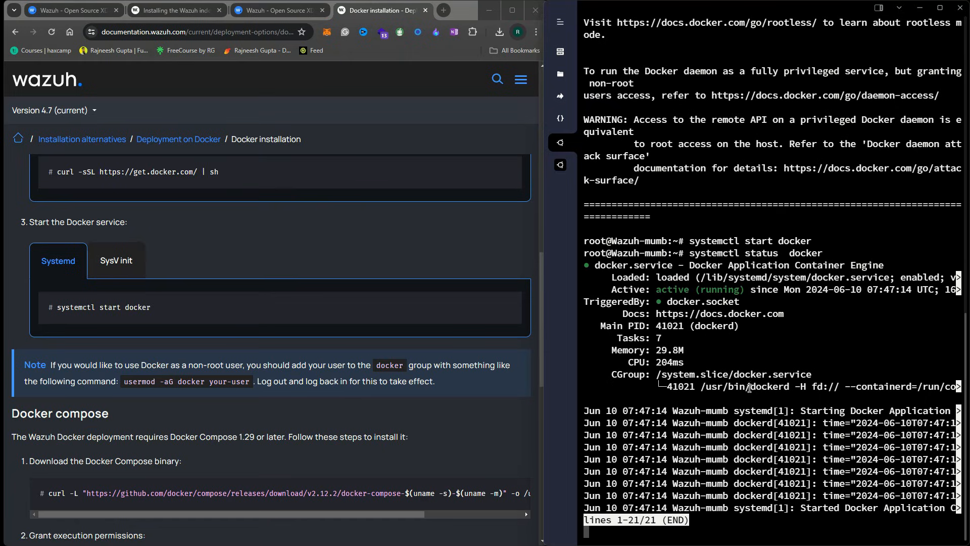
Copy the Docker Compose download command from the docs and paste it into the terminal
left_click(211, 410)
scroll(295, 424, "down", 3)
left_click(518, 344)
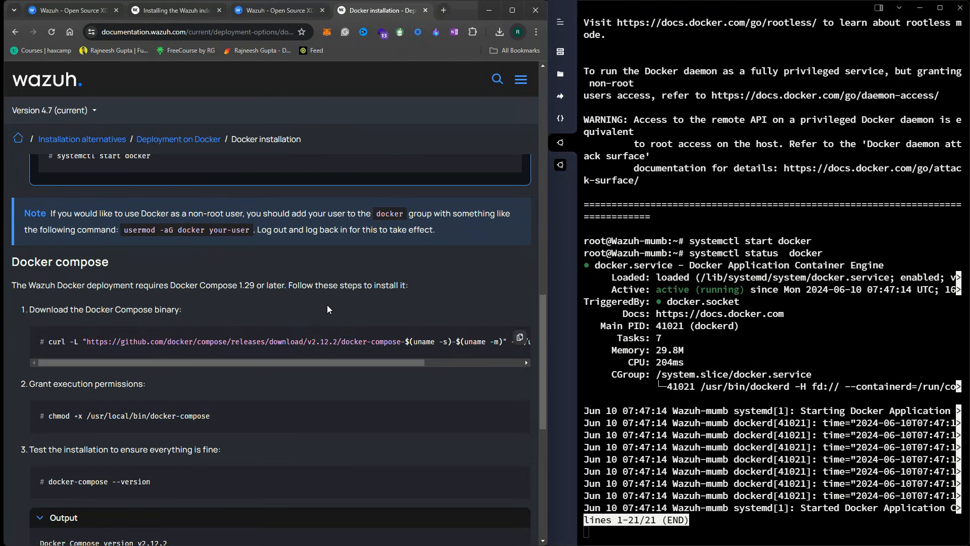
left_click(620, 392)
key("Return")
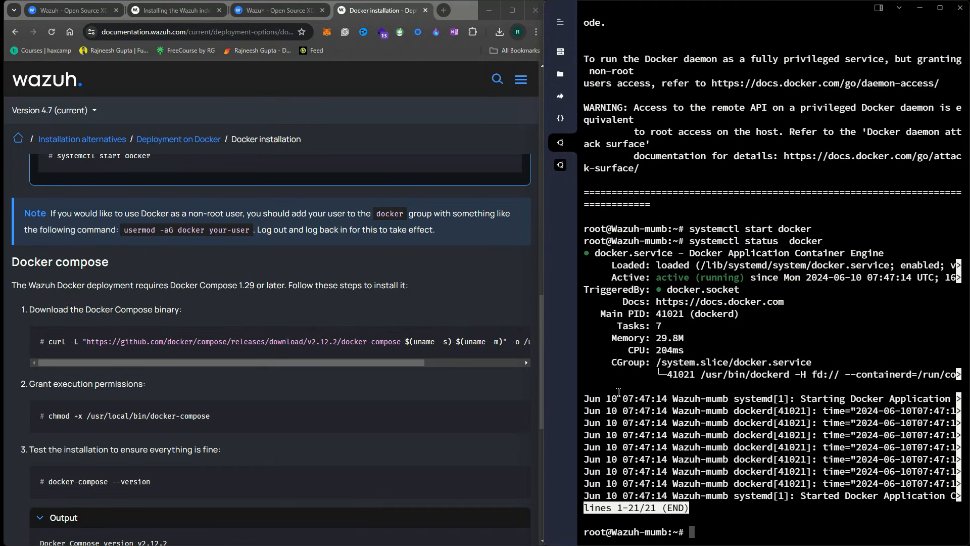
left_click_drag(390, 365, 498, 364)
left_click(522, 338)
left_click(747, 508)
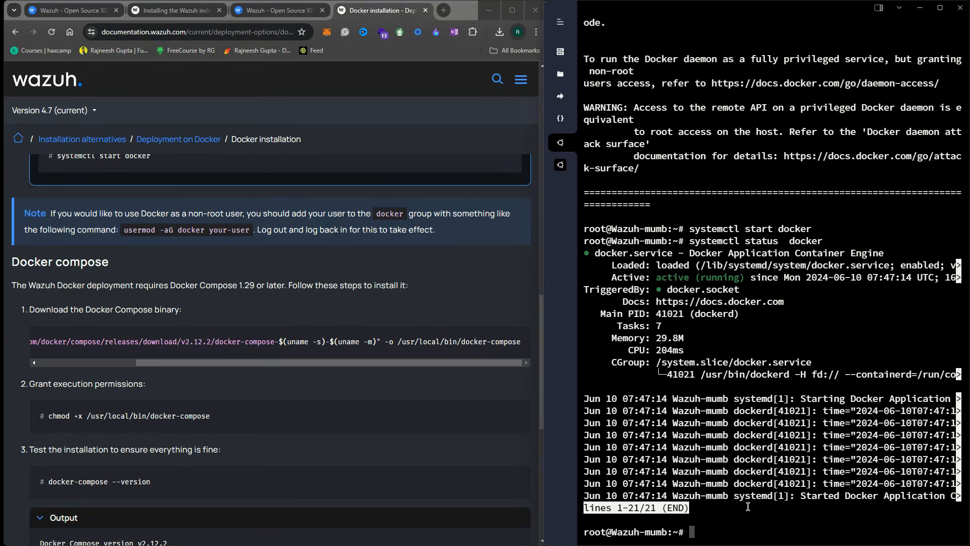
key("ctrl+v")
Download Docker Compose to /usr/local/bin and make it executable with chmod +x
key("Return")
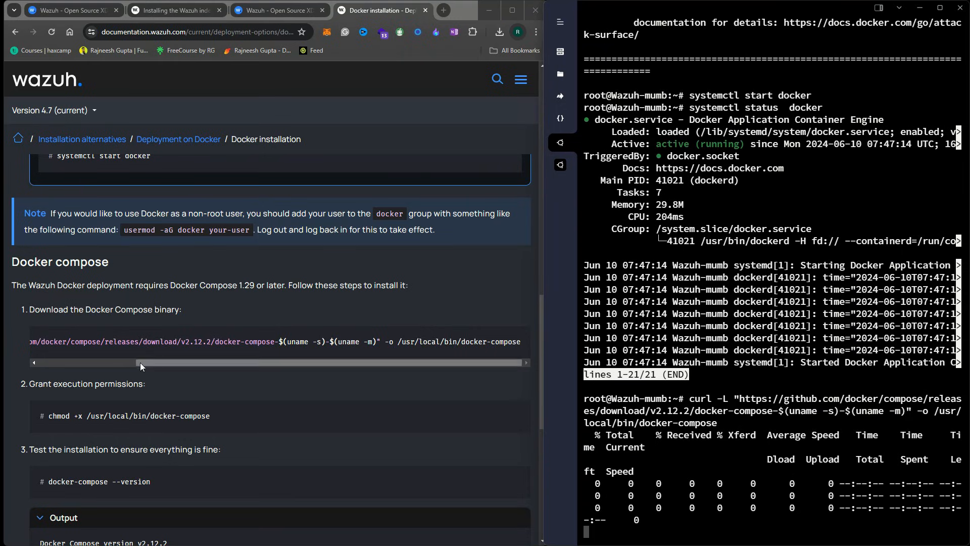
left_click_drag(145, 361, 49, 357)
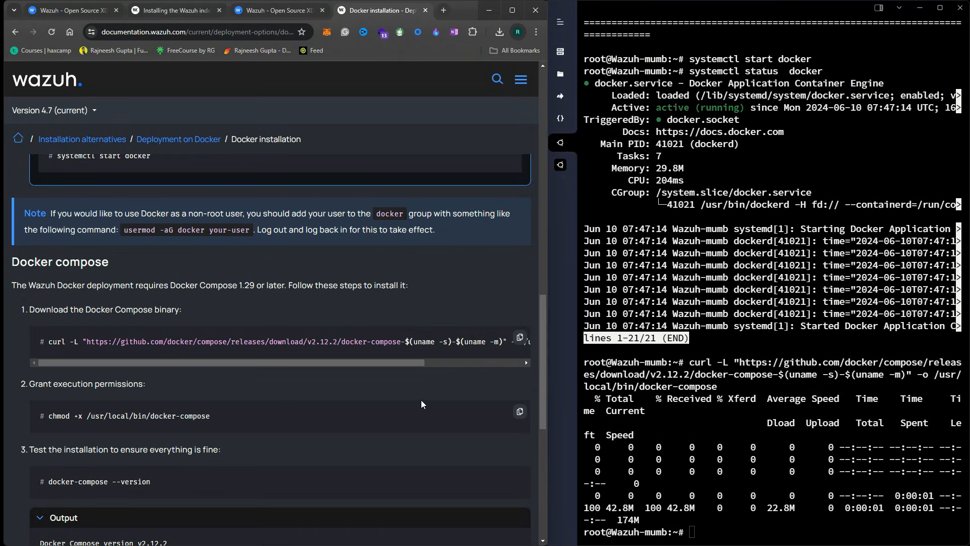
left_click(521, 412)
left_click(782, 494)
key("ctrl+v")
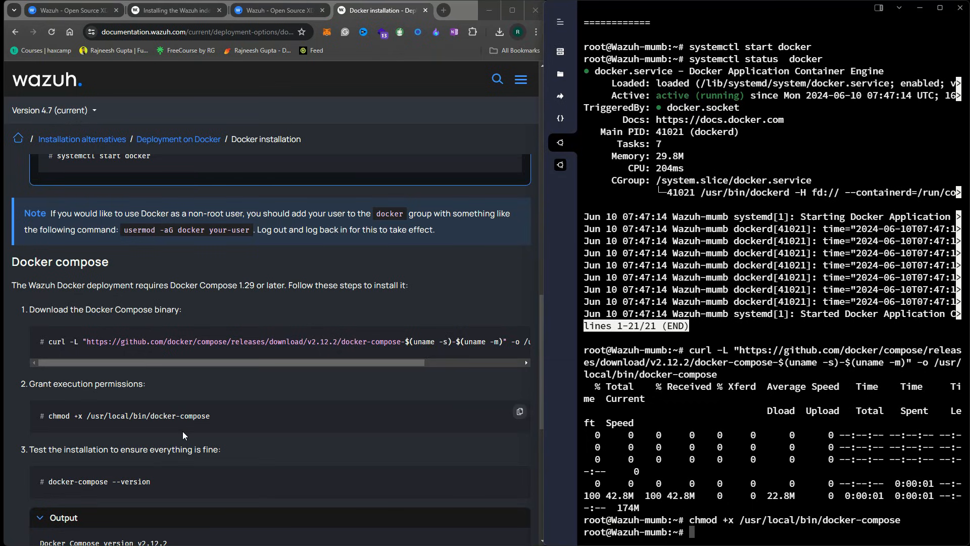
Run docker-compose --version and confirm it reports v2.12.2
scroll(197, 434, "down", 1)
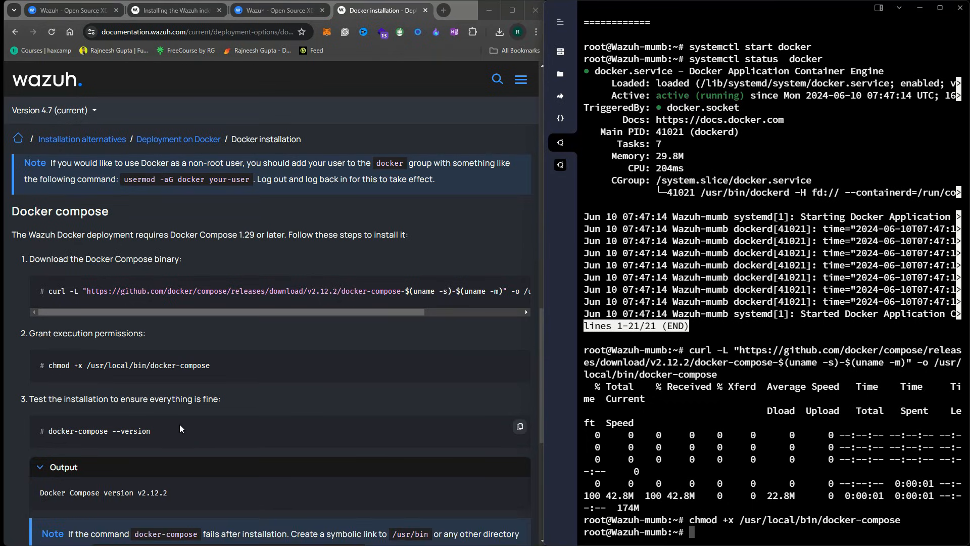
left_click(518, 429)
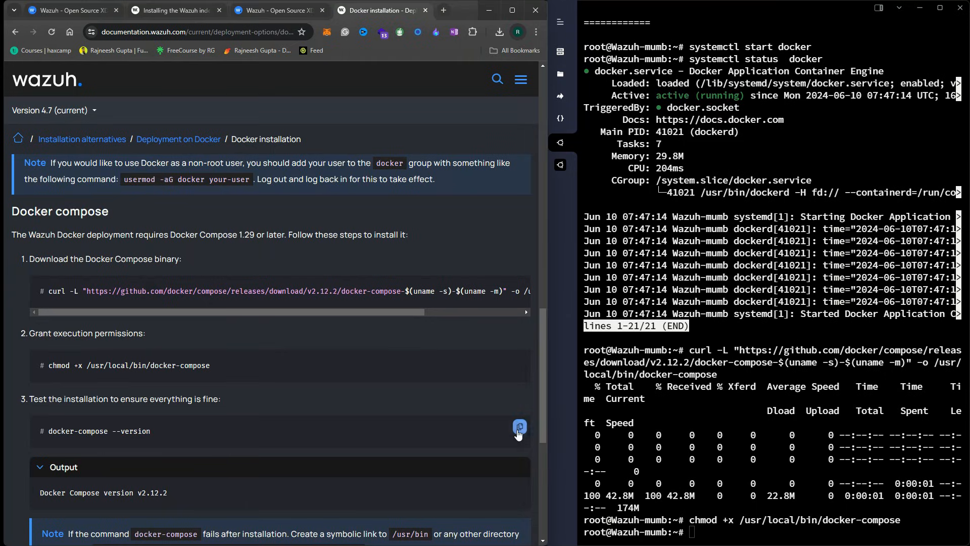
left_click(772, 480)
right_click(772, 481)
key("Return")
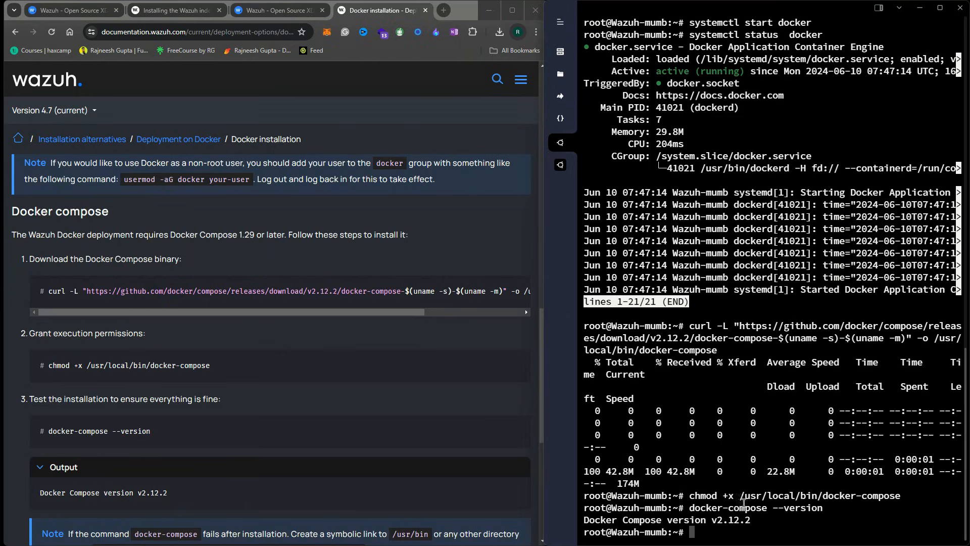
left_click_drag(766, 520, 571, 508)
scroll(317, 410, "down", 4)
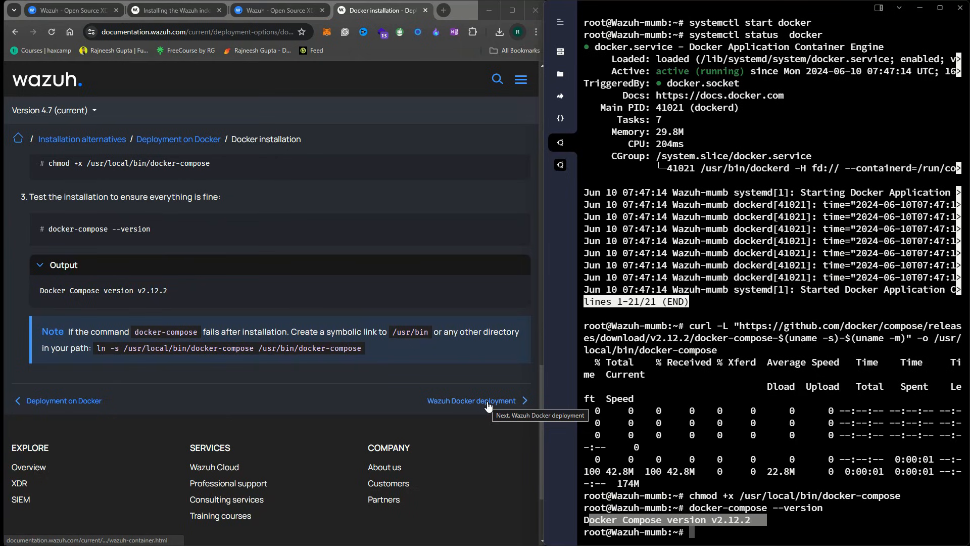
Open the Wazuh Docker deployment page and review the single-node and multi-node deployment descriptions
left_click(487, 402)
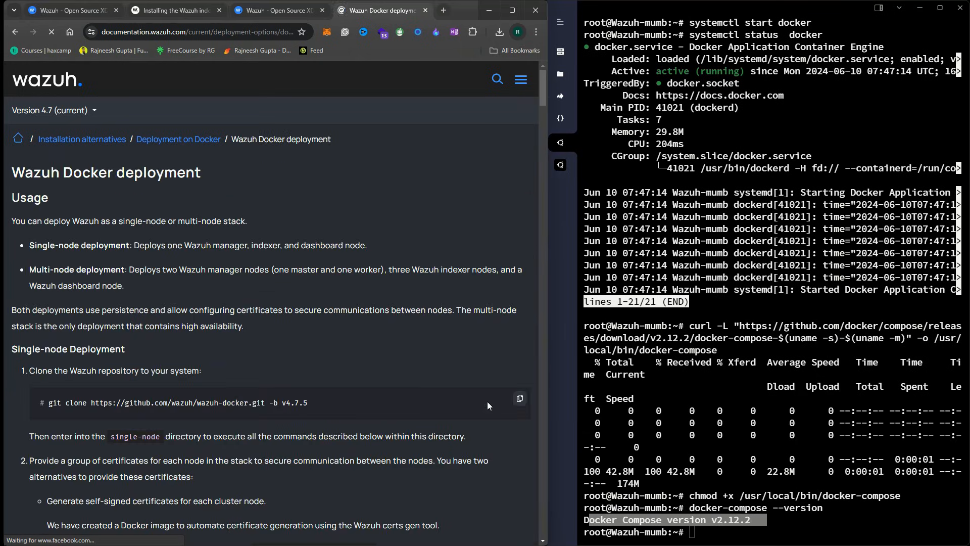
scroll(66, 241, "down", 1)
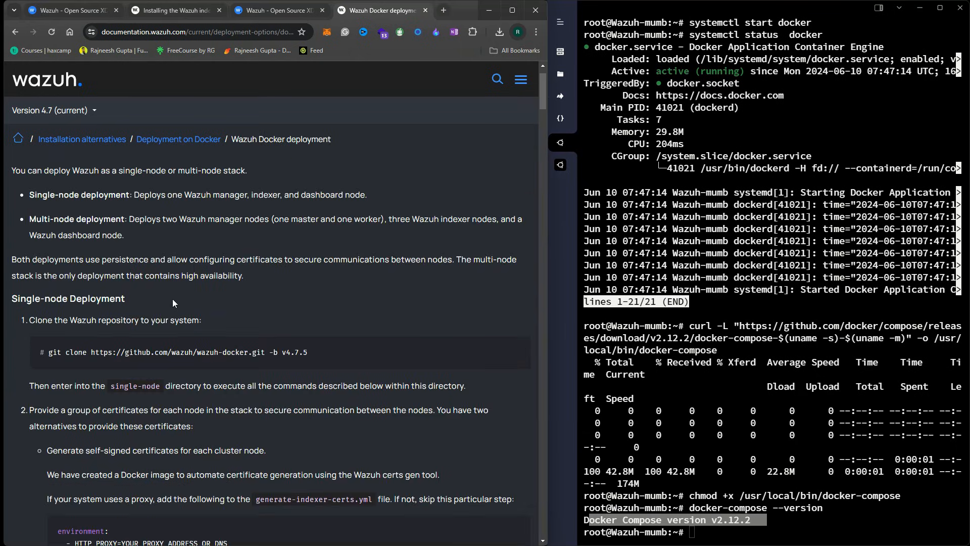
scroll(173, 303, "up", 1)
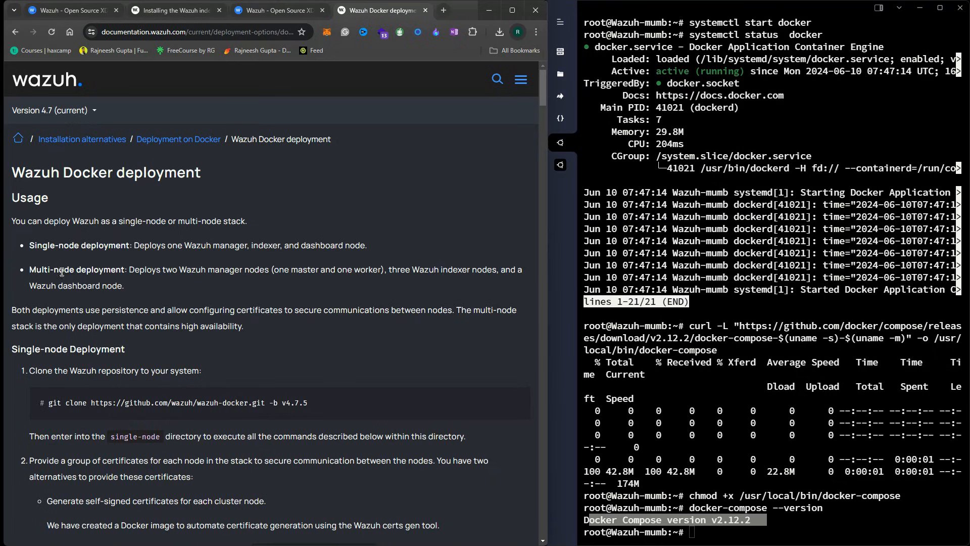
left_click_drag(32, 246, 127, 293)
left_click(22, 248)
left_click_drag(24, 248, 147, 250)
left_click_drag(31, 271, 141, 289)
left_click(196, 281)
left_click_drag(134, 245, 370, 247)
triple_click(274, 252)
Copy the git clone command for wazuh-docker v4.7.5 into the terminal
scroll(344, 356, "down", 1)
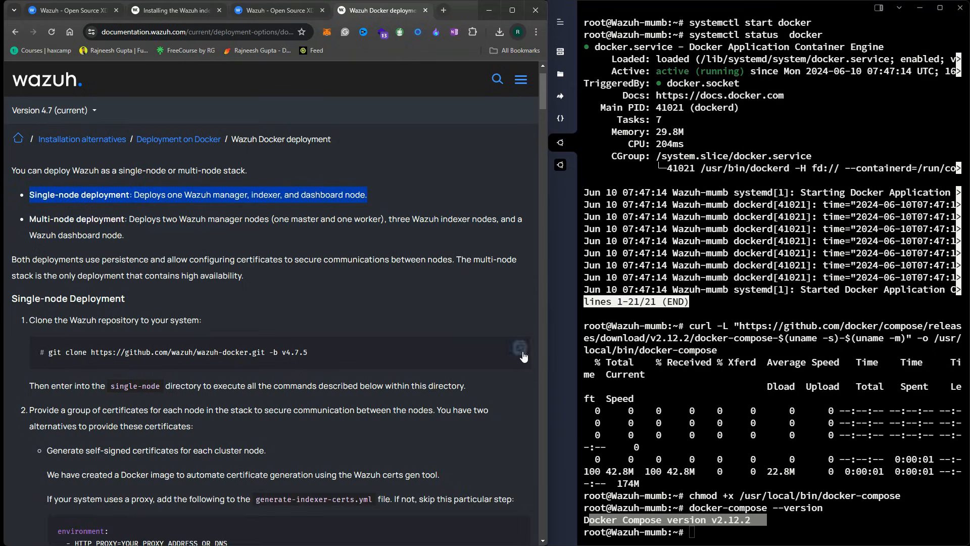
left_click(520, 348)
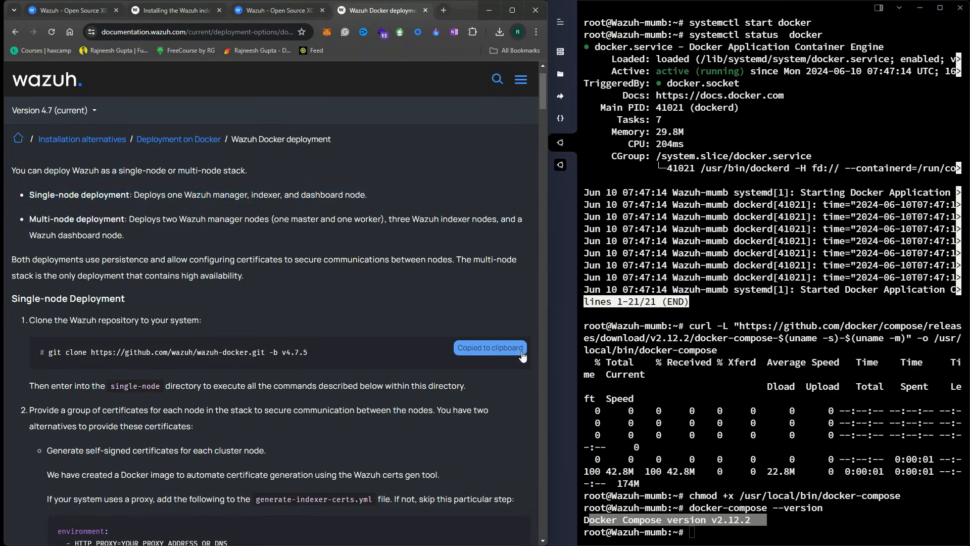
right_click(744, 391)
Clone the wazuh-docker repository at v4.7.5 and list the home directory to find it
key("Return")
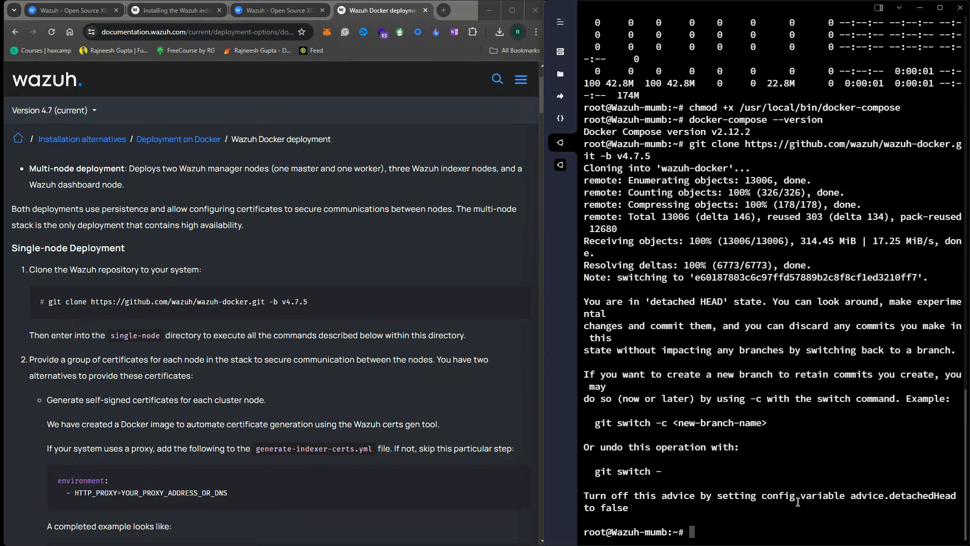
type("ls")
key("Return")
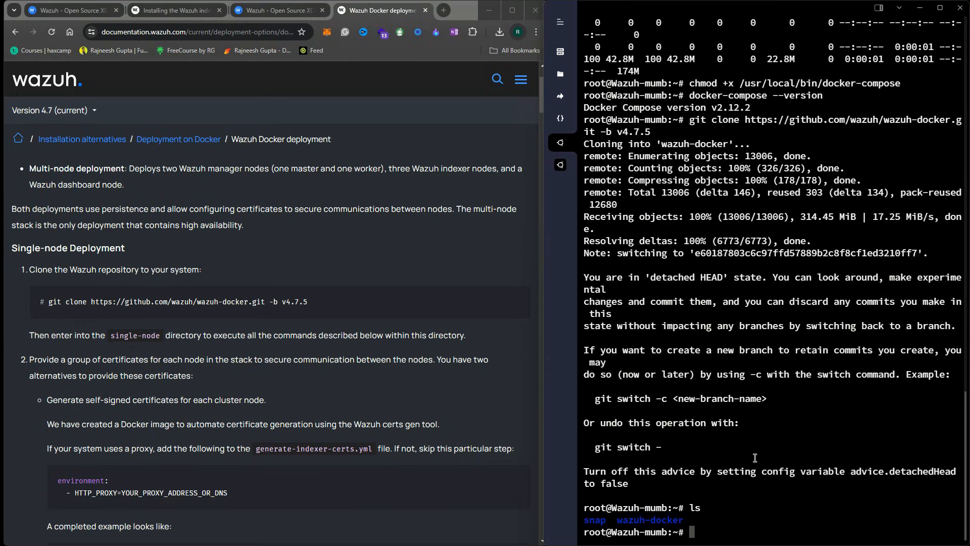
double_click(673, 520)
scroll(673, 521, "up", 3)
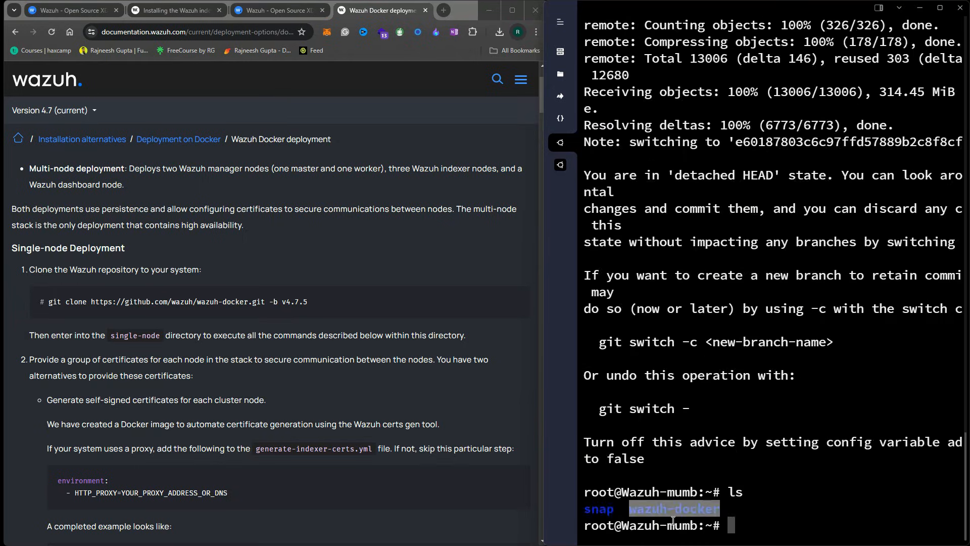
left_click(797, 487)
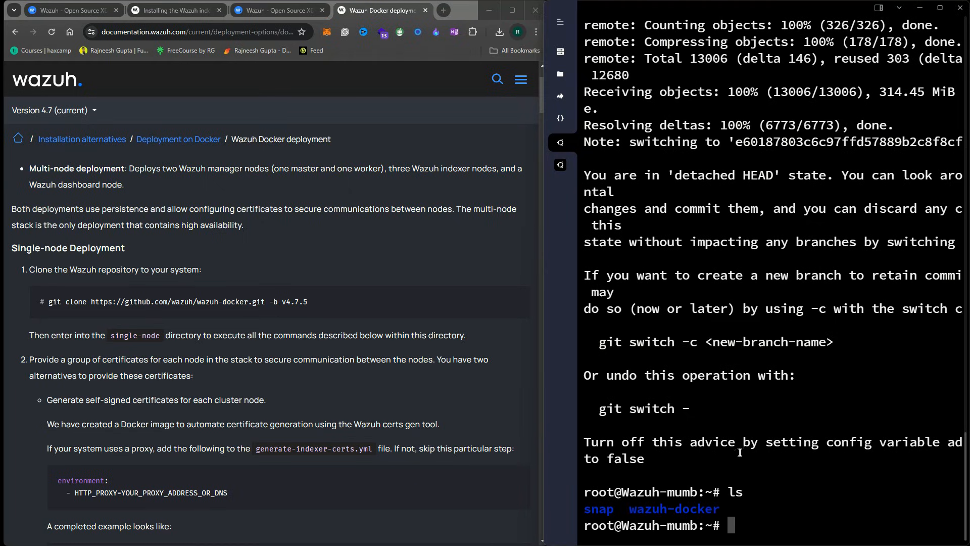
double_click(677, 516)
left_click(785, 509)
double_click(703, 509)
left_click(782, 494)
Enter wazuh-docker/ and list its single-node and multi-node folders
type("cd wazuh-docker/")
key("Return")
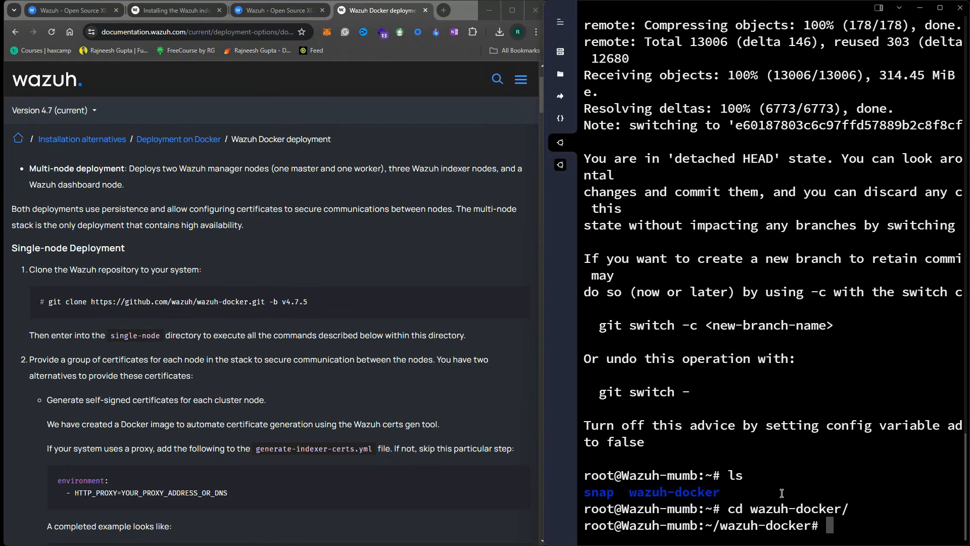
type("ls")
key("Return")
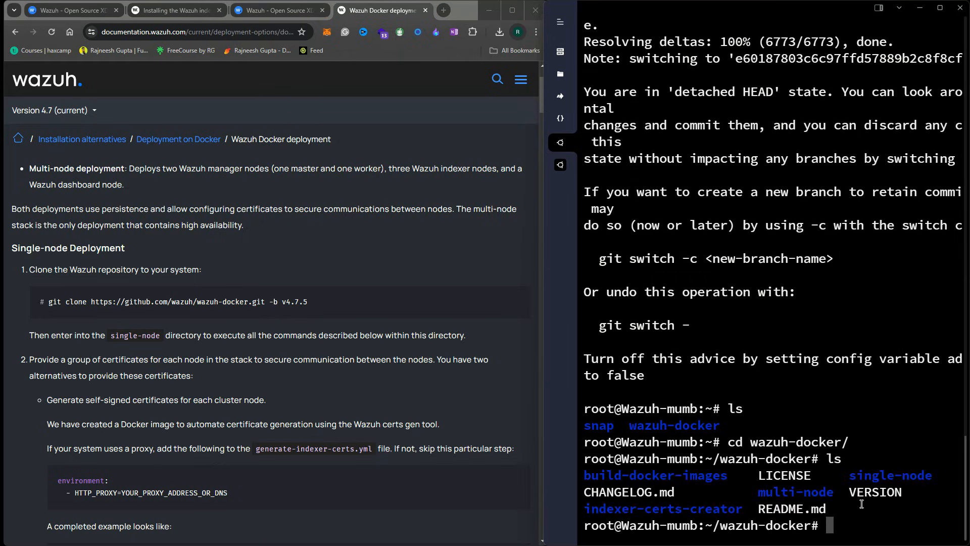
double_click(911, 476)
double_click(779, 493)
double_click(873, 481)
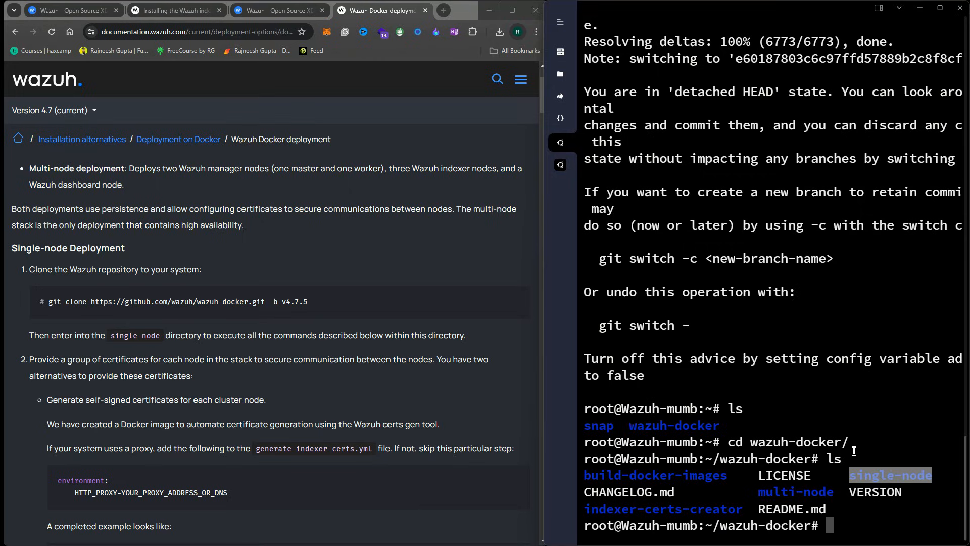
left_click(874, 480)
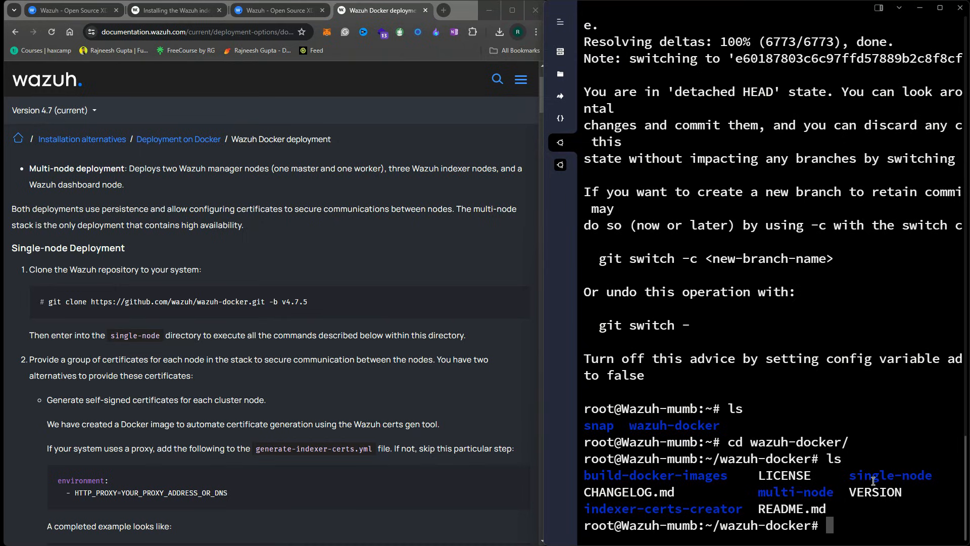
triple_click(794, 494)
double_click(794, 494)
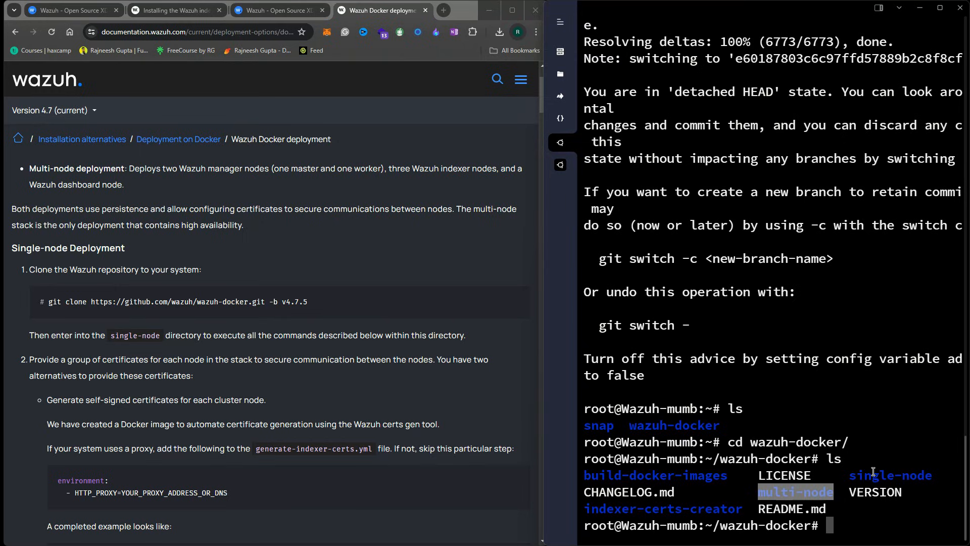
double_click(888, 480)
Change into the single-node directory with cd and tab completion, then clear the screen
type("cd sin")
key("Tab")
key("Return")
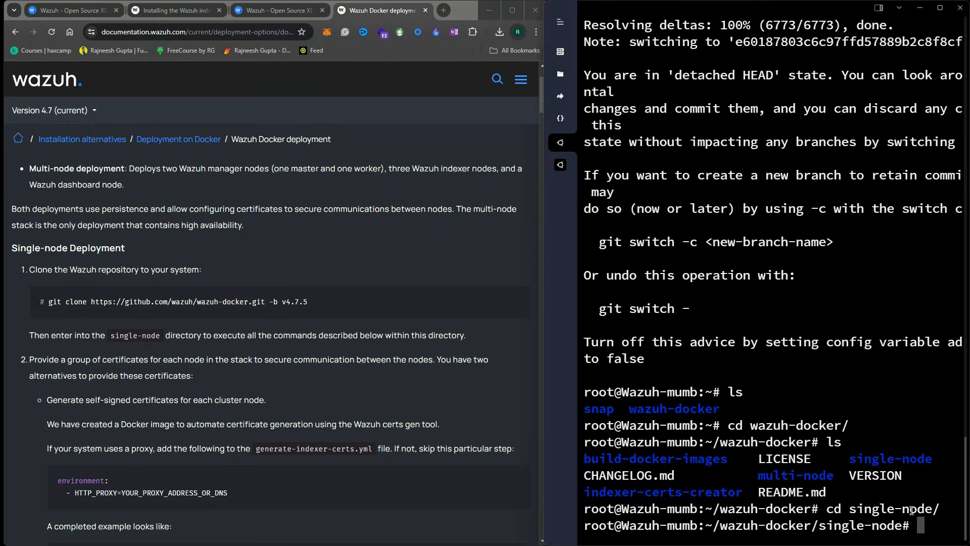
type("clear")
key("Return")
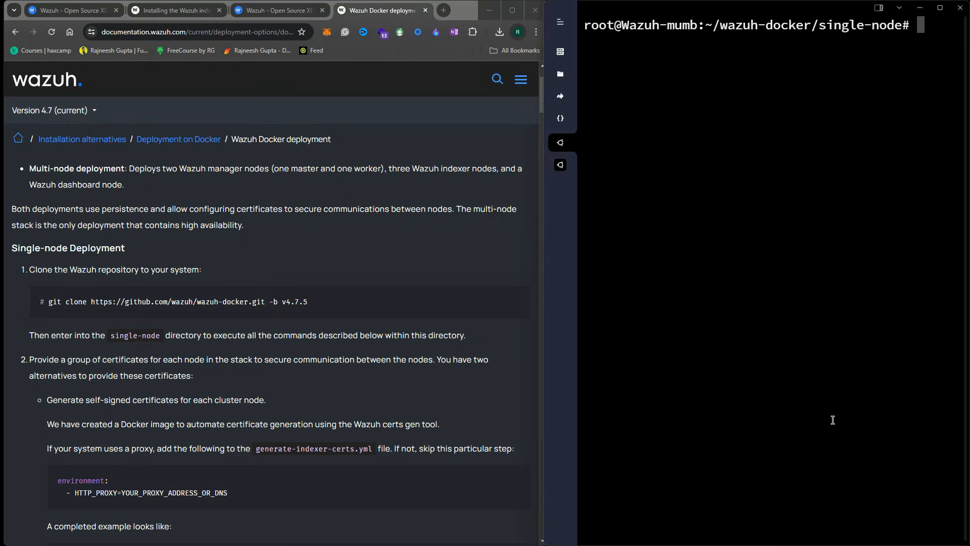
Arrange the terminal and documentation windows side by side and find the certificate-generation instruction
left_click_drag(546, 61, 448, 61)
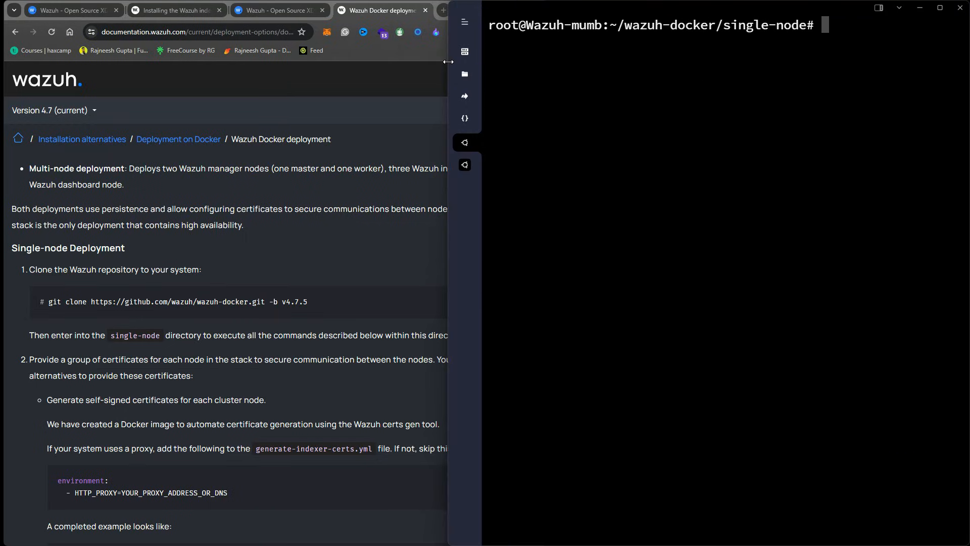
left_click(335, 89)
left_click_drag(553, 91, 448, 91)
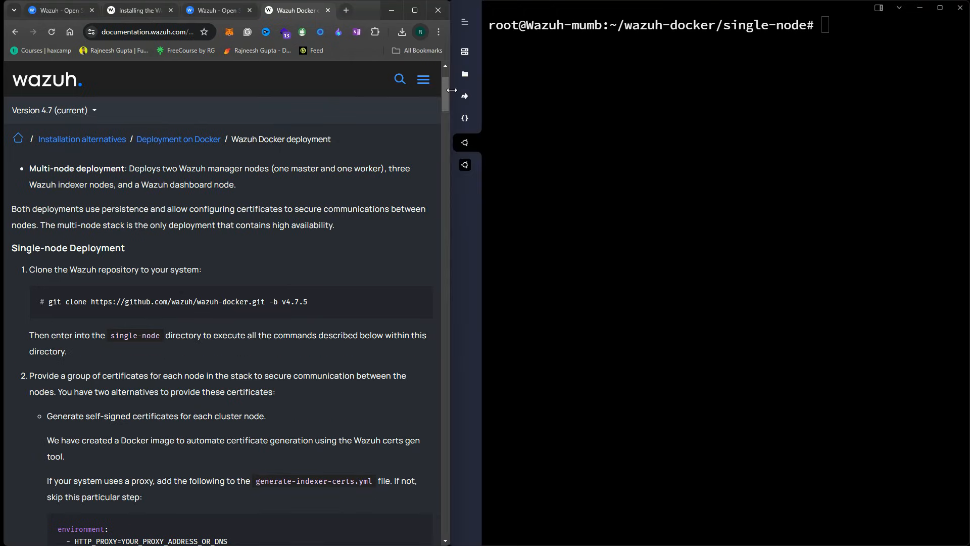
scroll(258, 316, "down", 4)
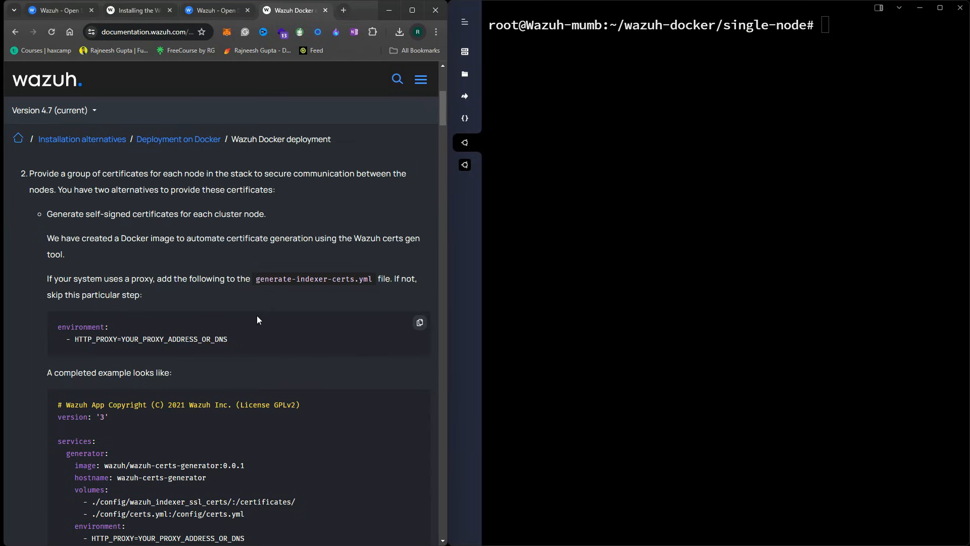
scroll(268, 312, "down", 5)
scroll(272, 349, "down", 3)
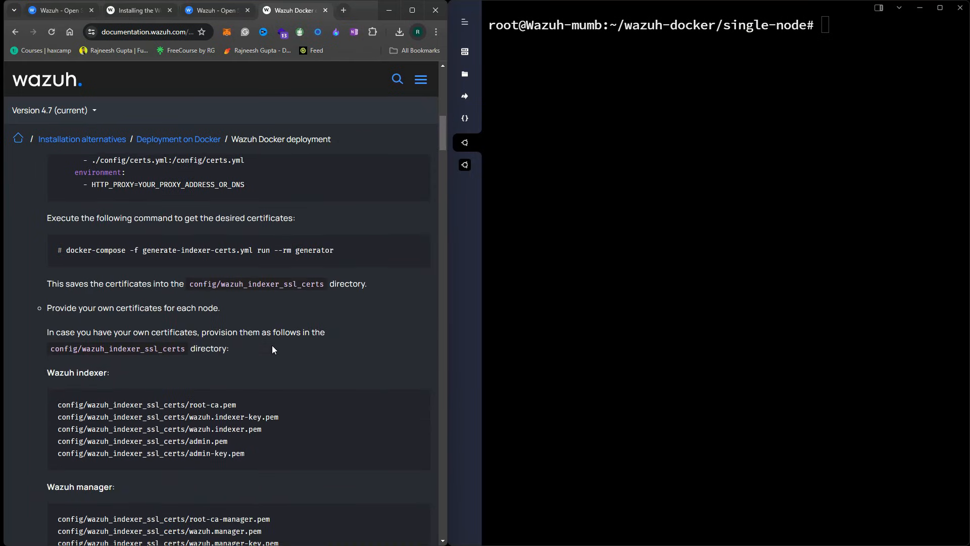
scroll(232, 286, "up", 1)
left_click_drag(60, 270, 180, 272)
left_click(236, 282)
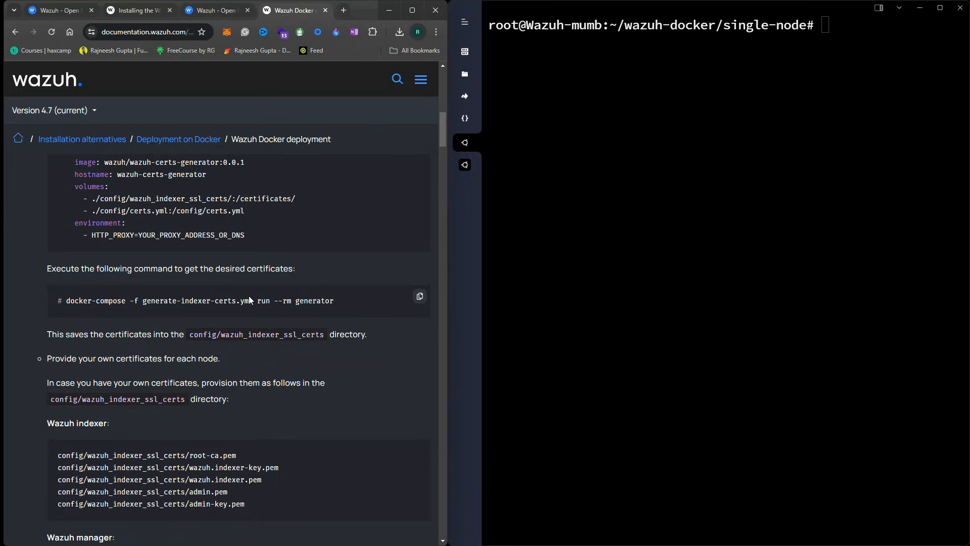
scroll(335, 333, "up", 1)
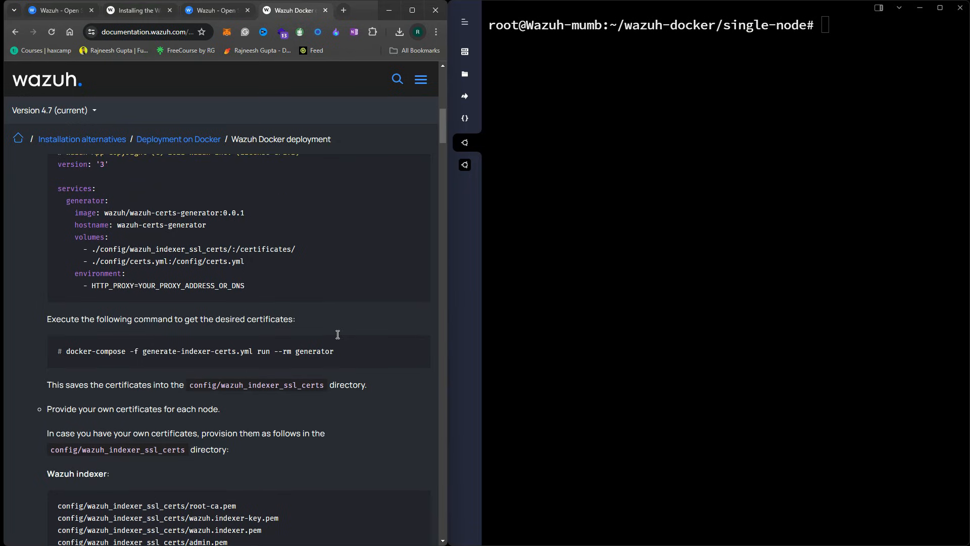
Run docker-compose -f generate-indexer-certs.yml run --rm generator in the SSH terminal
left_click(420, 347)
key("alt+Tab")
key("ctrl+v")
key("Return")
Review the documentation on providing your own certificates and their path
scroll(272, 349, "down", 1)
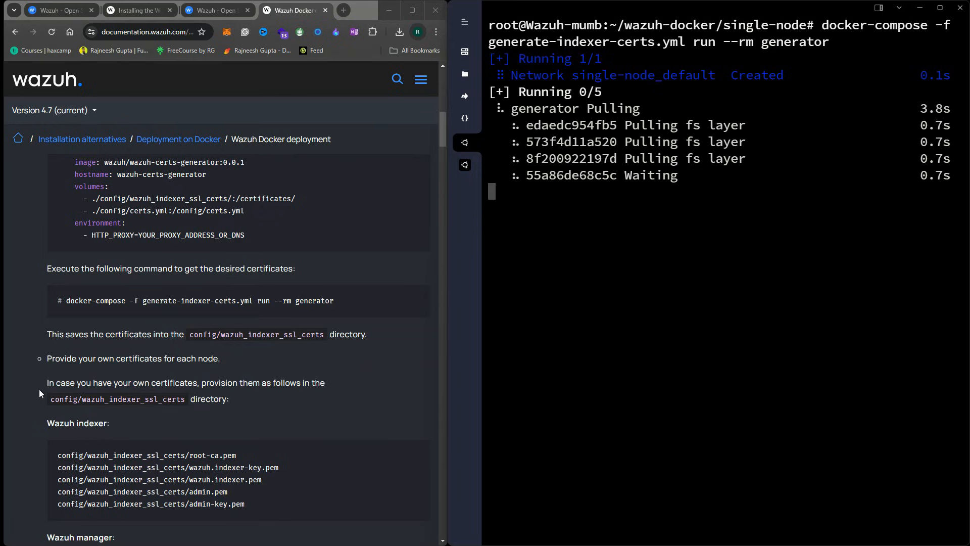
triple_click(55, 382)
left_click_drag(247, 504, 58, 455)
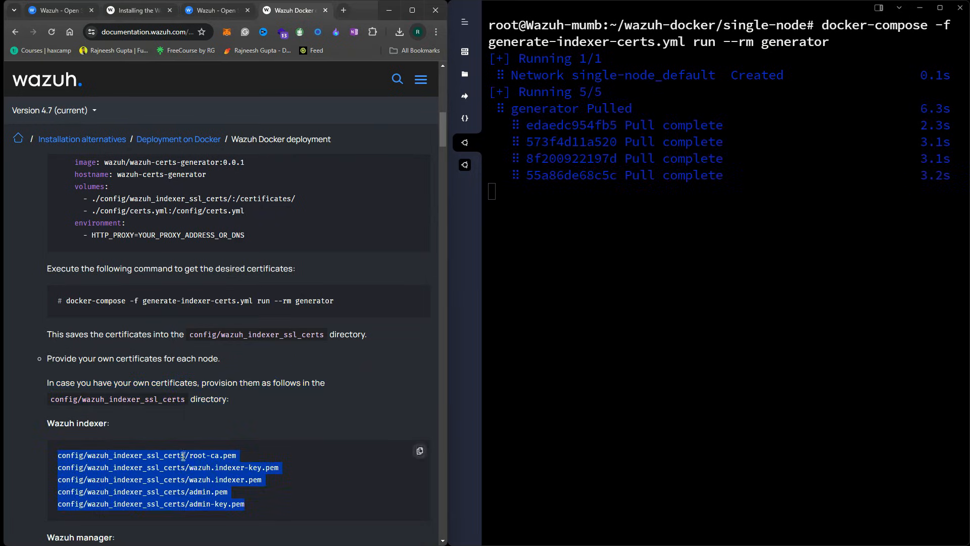
scroll(253, 396, "down", 3)
scroll(332, 400, "down", 3)
left_click_drag(66, 265, 285, 304)
left_click(309, 299)
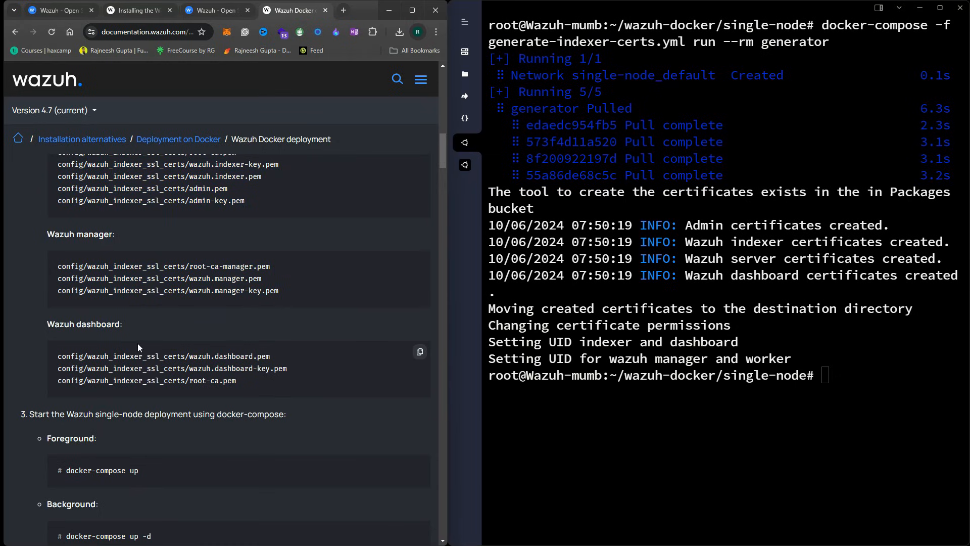
scroll(147, 342, "up", 3)
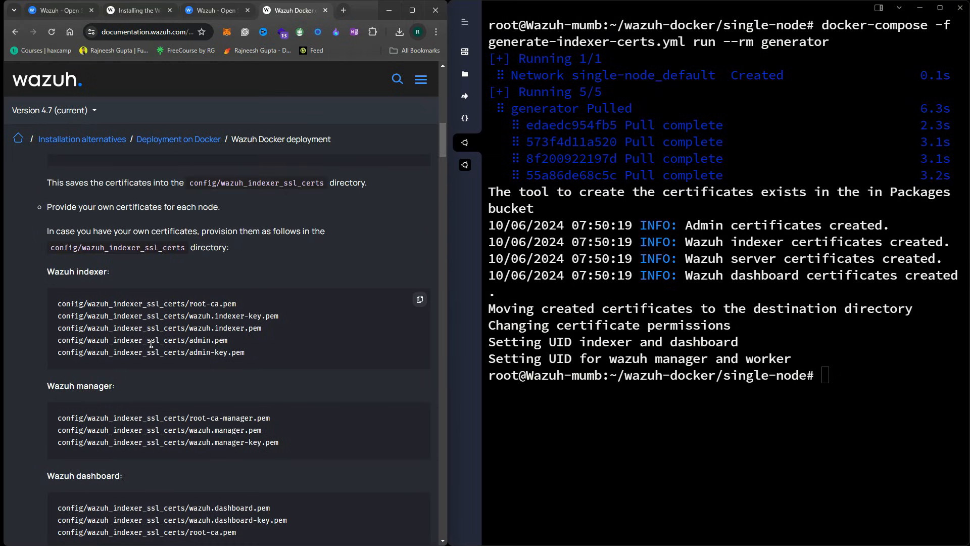
scroll(151, 344, "down", 6)
Locate the docker-compose up command in the documentation
left_click(777, 413)
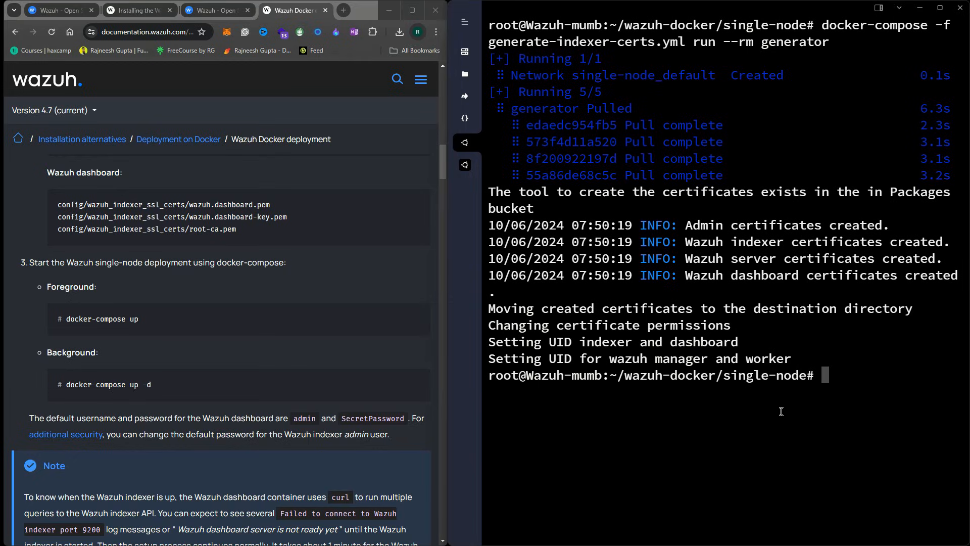
mouse_move(415, 334)
left_click(104, 321)
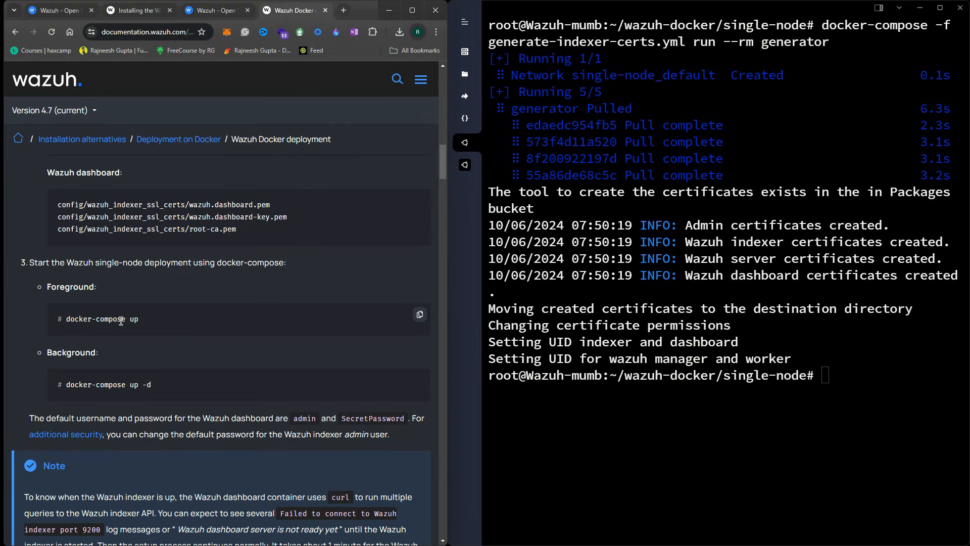
left_click_drag(68, 320, 146, 322)
left_click(186, 331)
Start the Wazuh containers in the background with docker-compose up -d
left_click(841, 432)
type("docker-com")
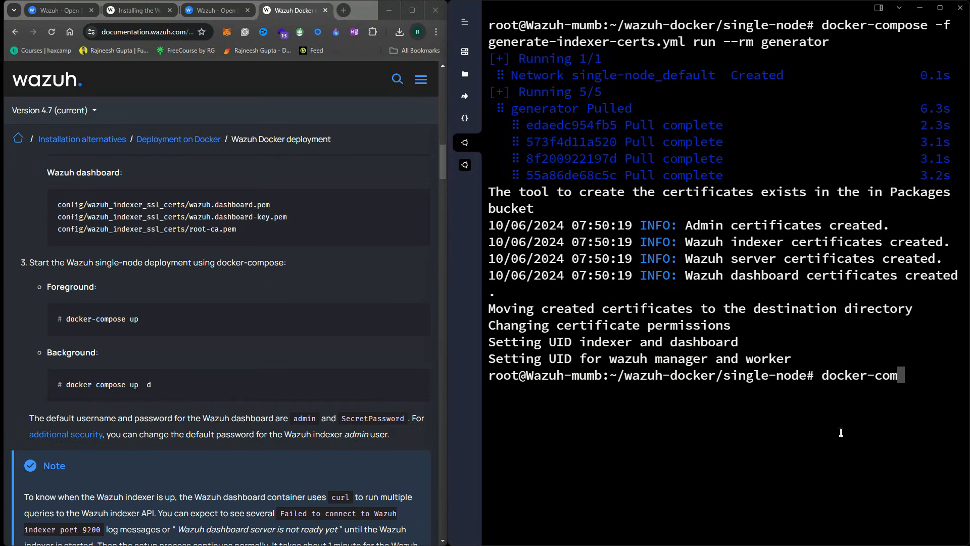
type("pose up -d")
key("Return")
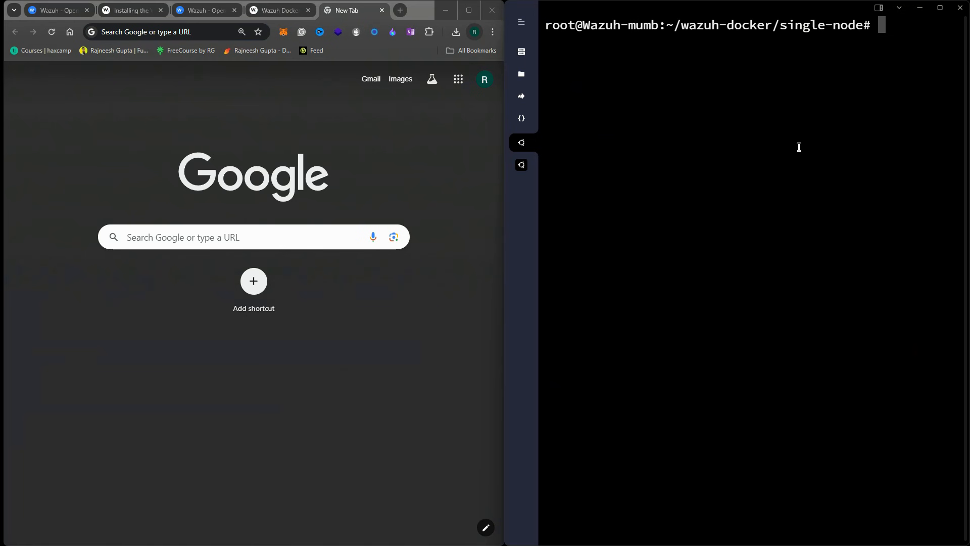
Run ifconfig and copy the server address 65.20.86.225
type("ifconfig")
key("Return")
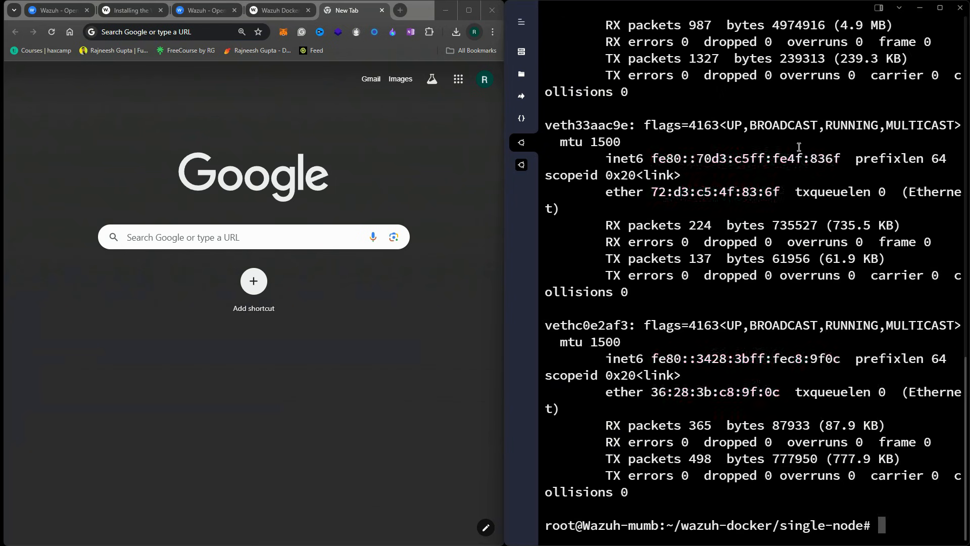
scroll(665, 143, "up", 13)
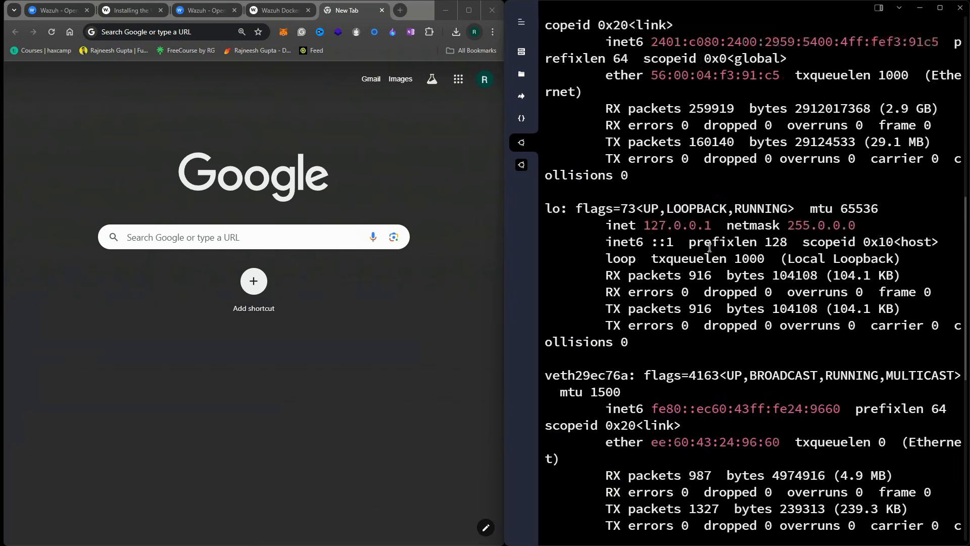
scroll(710, 248, "down", 1)
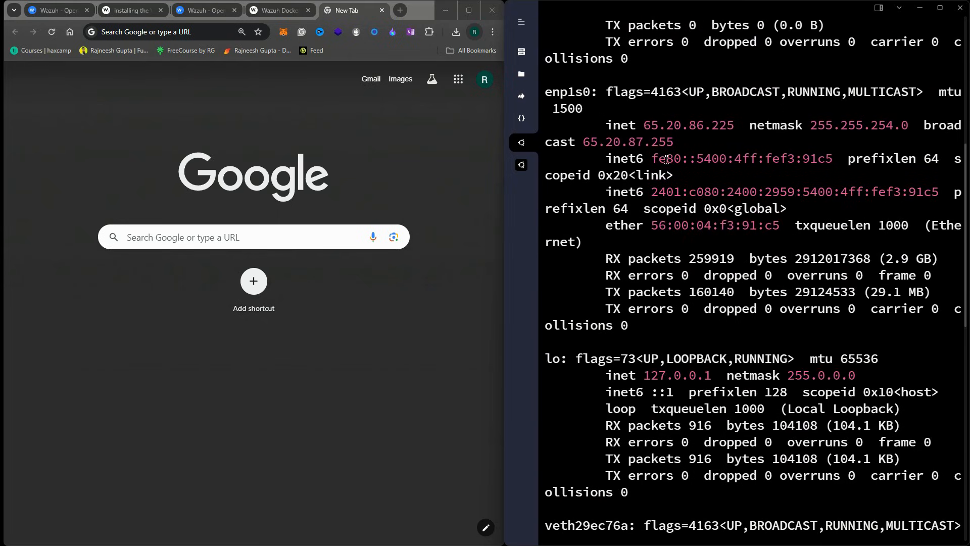
double_click(679, 128)
Load the Wazuh dashboard at 65.20.86.225 in the browser
left_click(275, 134)
left_click(148, 32)
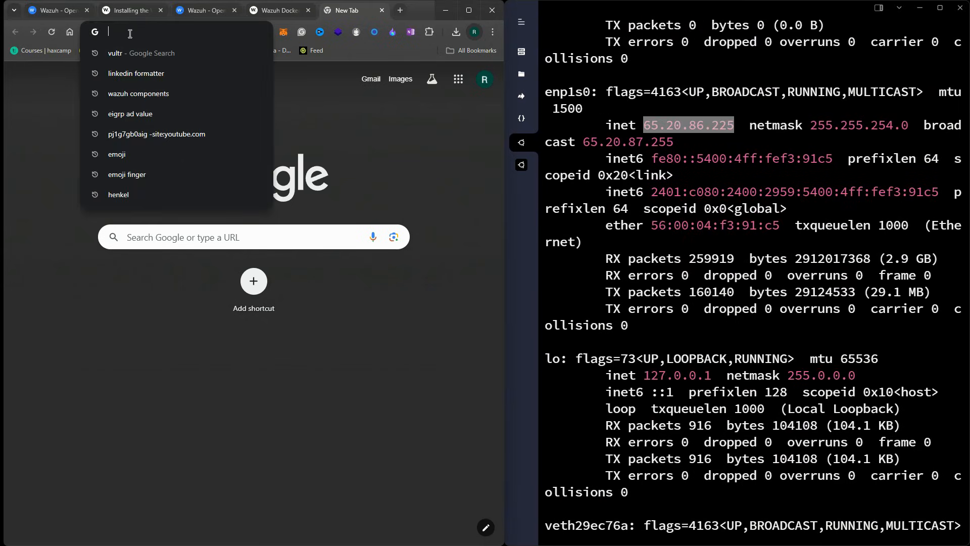
key("ctrl+v")
key("Return")
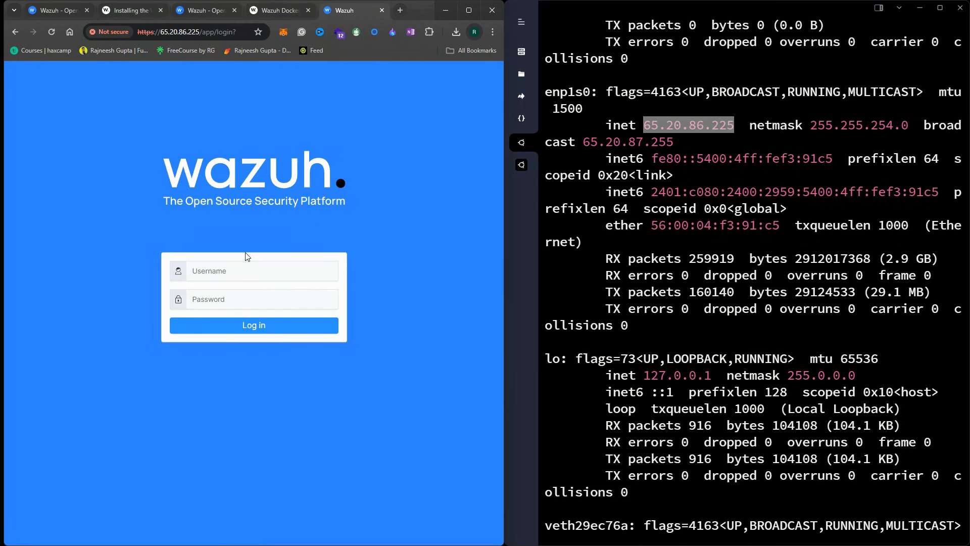
Log in with the default admin username and password copied from the Docker documentation
left_click(277, 10)
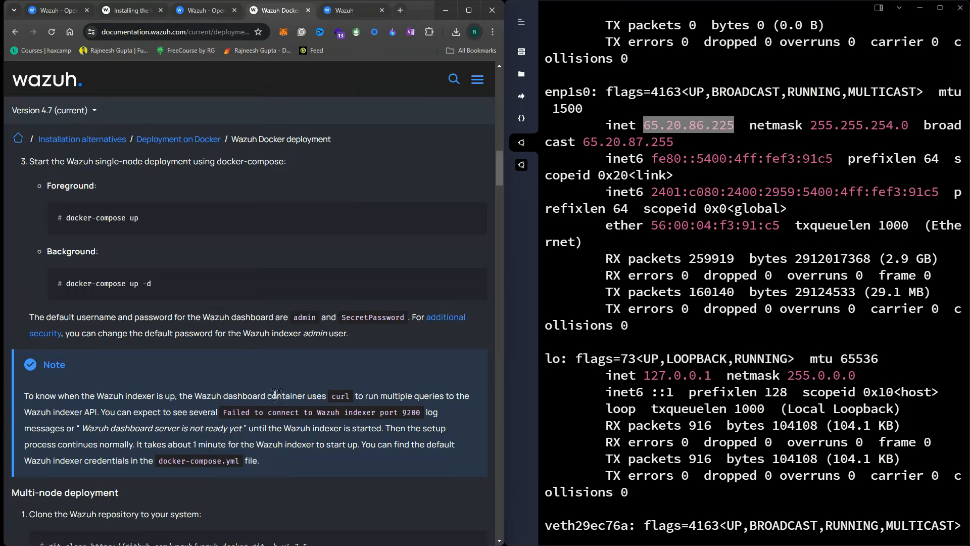
double_click(305, 317)
left_click(366, 13)
left_click(220, 268)
key("ctrl+v")
left_click(297, 3)
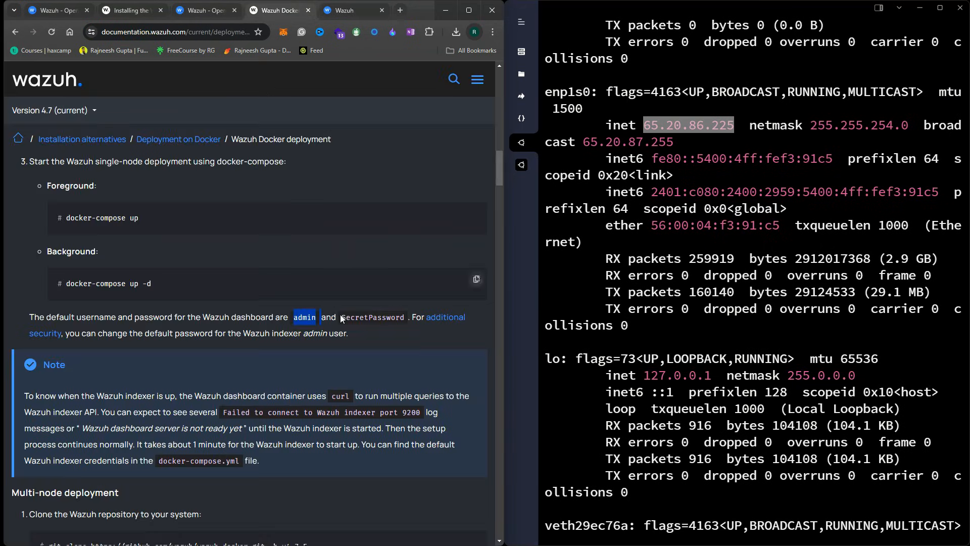
double_click(374, 318)
left_click(349, 10)
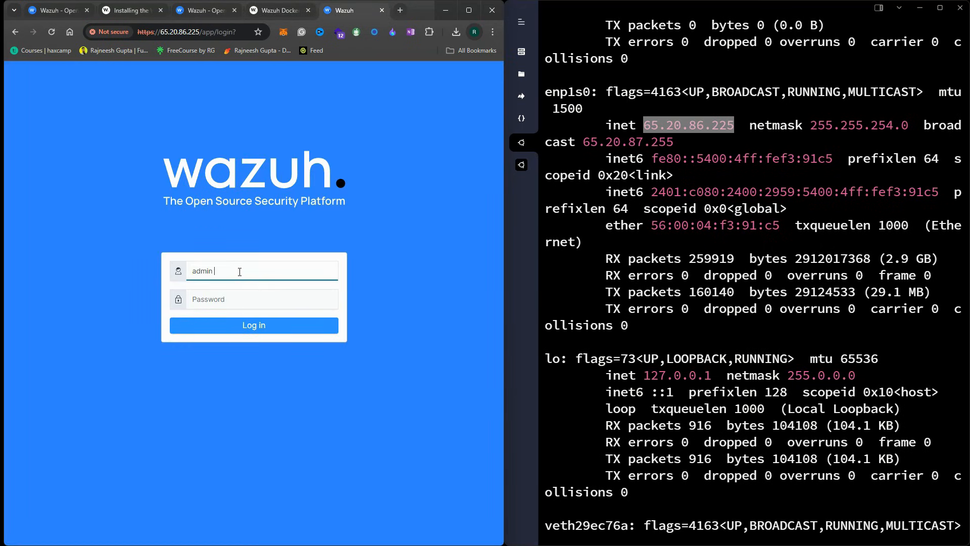
left_click(214, 296)
key("ctrl+v")
left_click(248, 325)
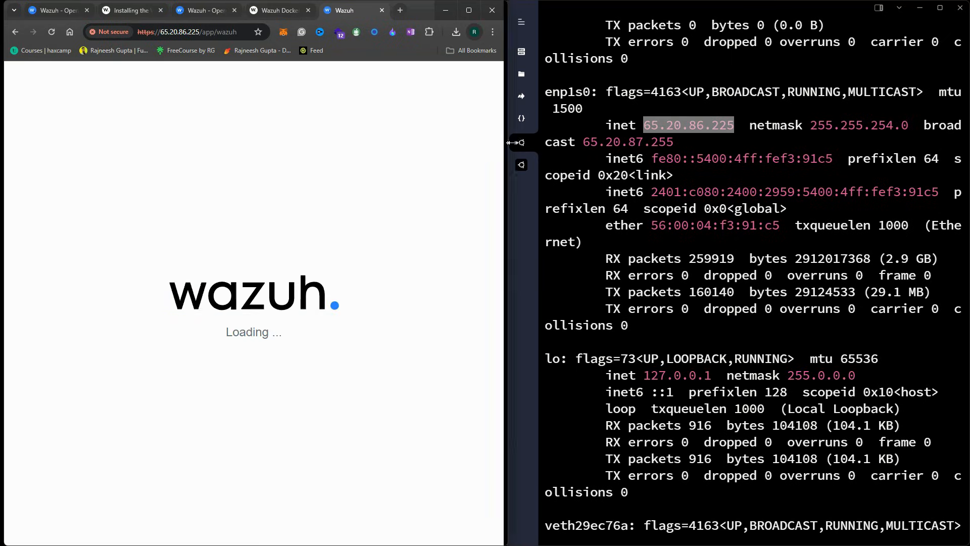
left_click_drag(504, 145, 767, 145)
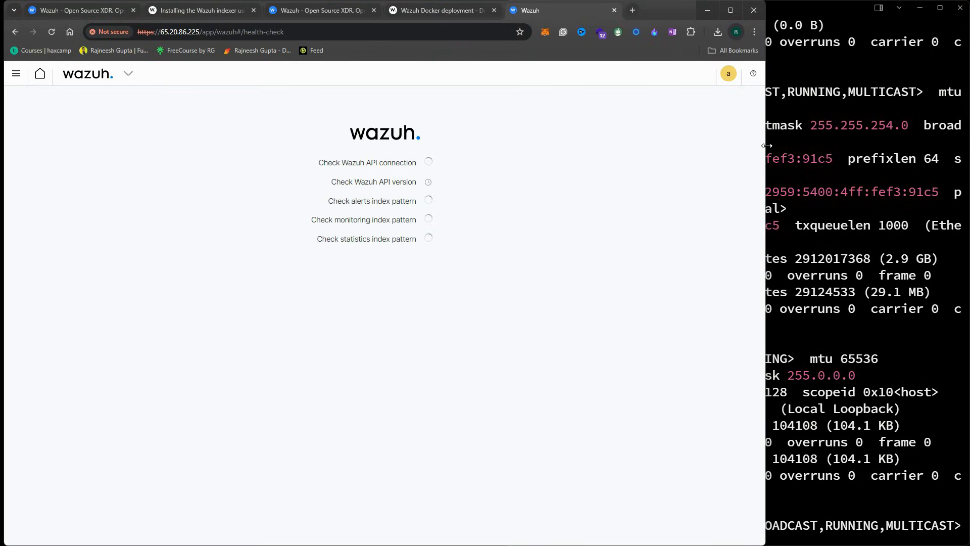
Widen the browser and bring up the modules overview showing zero agents
left_click_drag(767, 146, 802, 146)
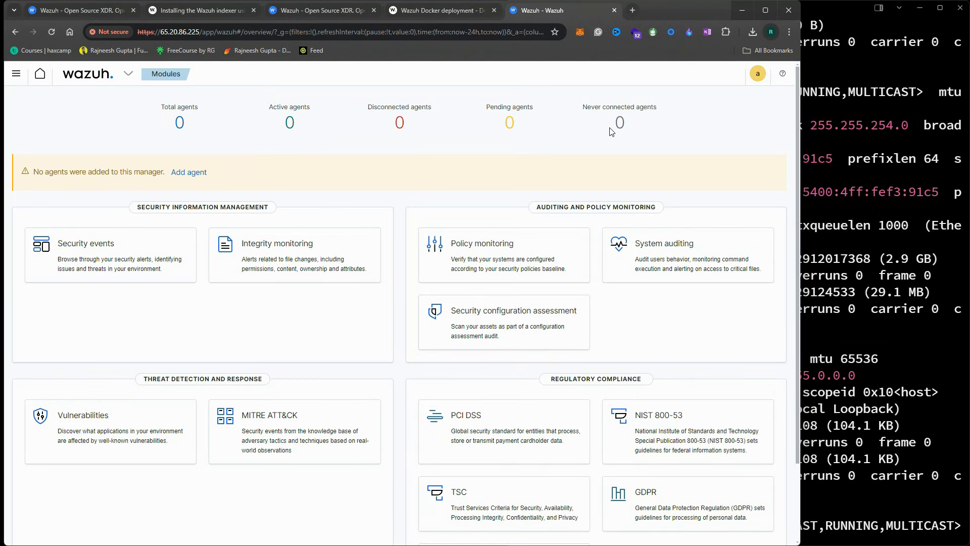
left_click(78, 75)
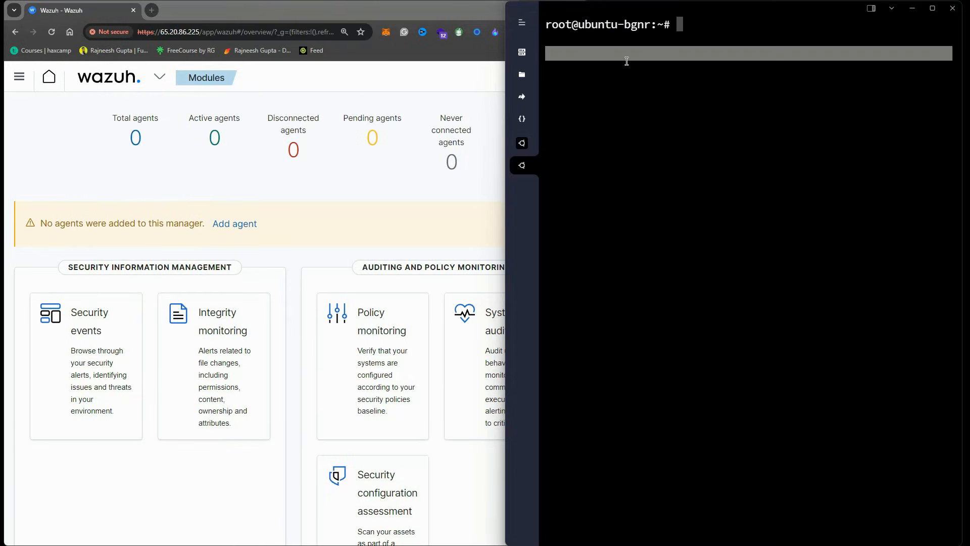
left_click(57, 163)
Run uname -a on the Ubuntu machine and check its x86_64 Ubuntu 5.15 kernel
left_click(729, 102)
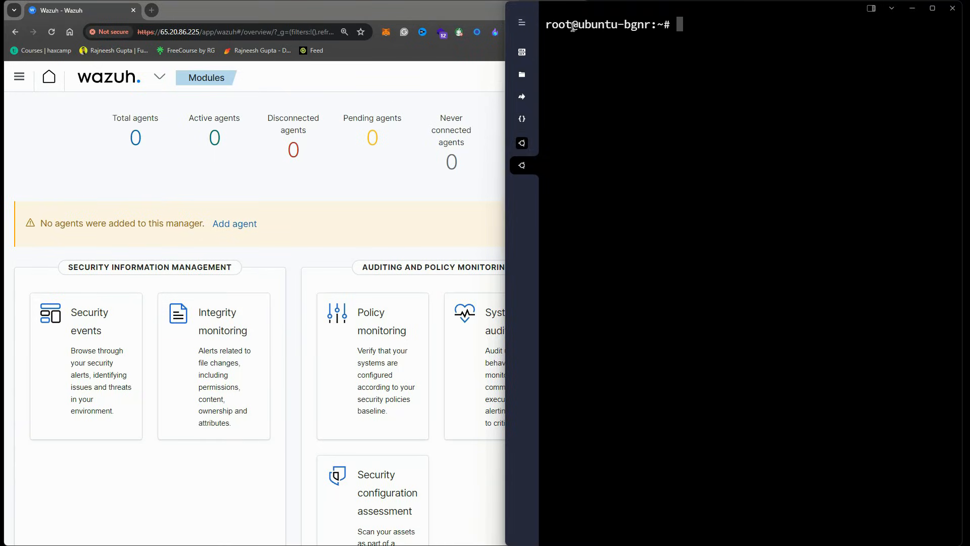
type("uname -a")
key("Return")
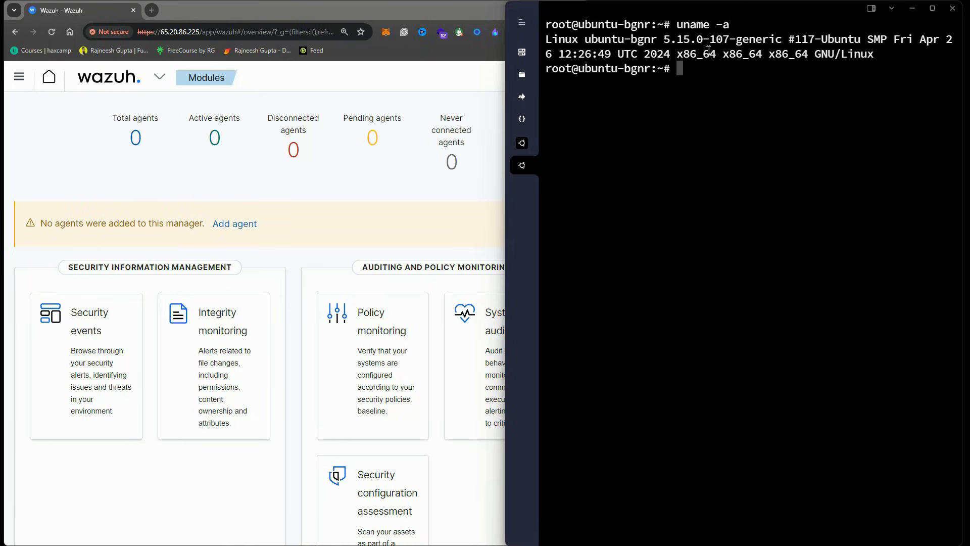
left_click_drag(770, 39, 877, 57)
left_click(780, 65)
left_click_drag(824, 37, 915, 39)
left_click(837, 45)
Start a new agent deployment and select the DEB amd64 package
left_click(291, 92)
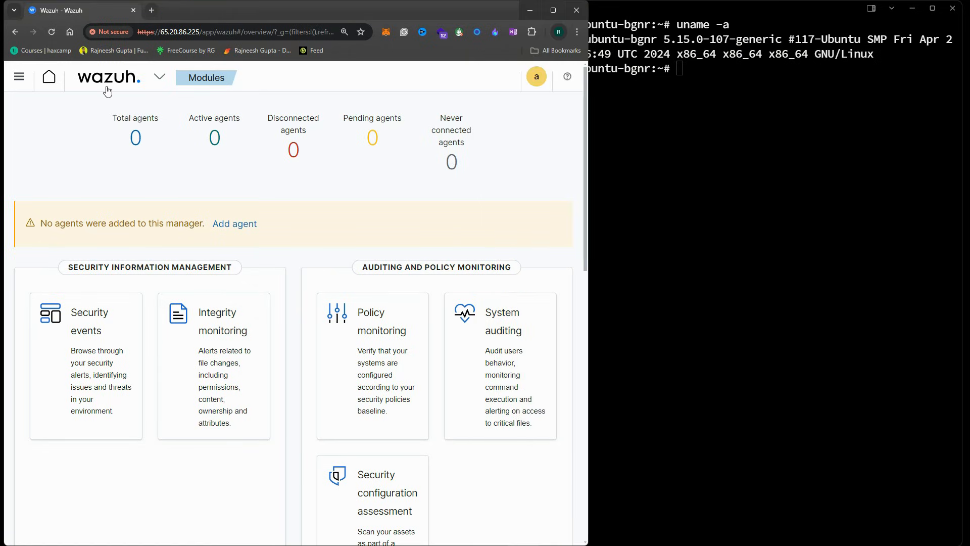
left_click(115, 83)
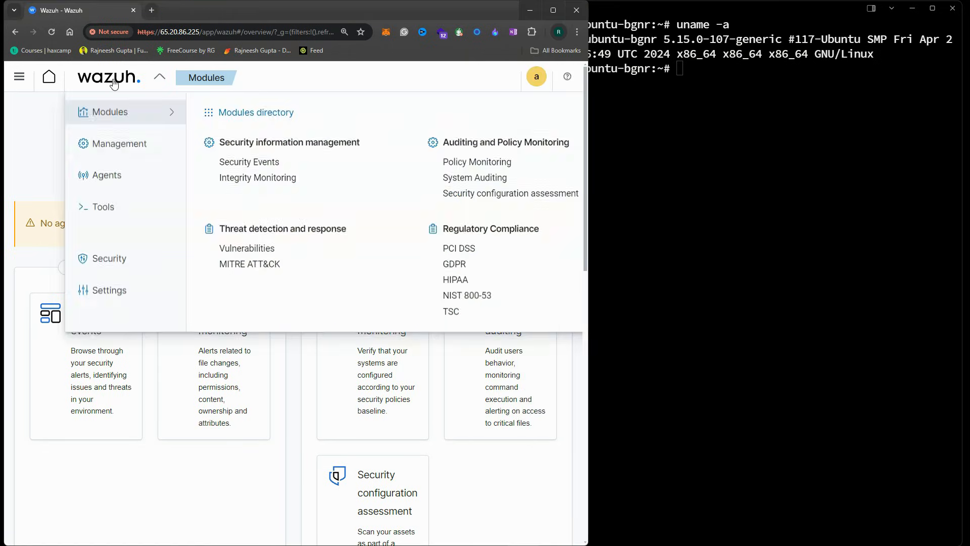
left_click(112, 174)
scroll(442, 205, "down", 2)
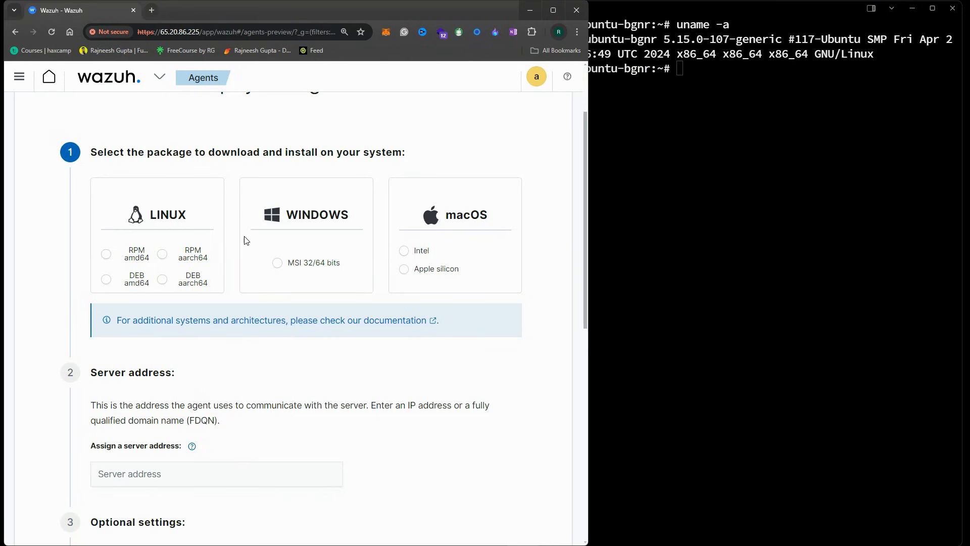
left_click(105, 279)
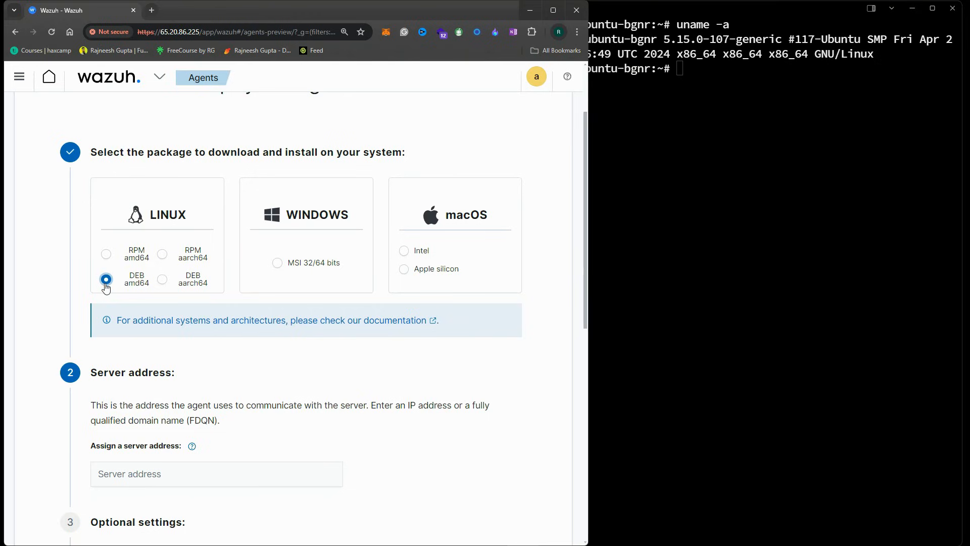
Enter 65.20.86.225 as the server address
scroll(246, 250, "down", 1)
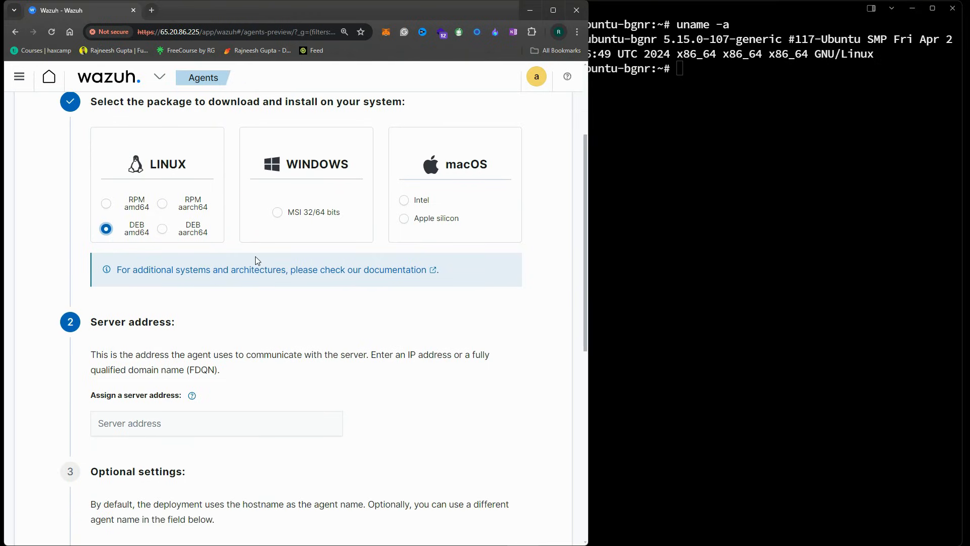
scroll(256, 256, "down", 2)
left_click(136, 322)
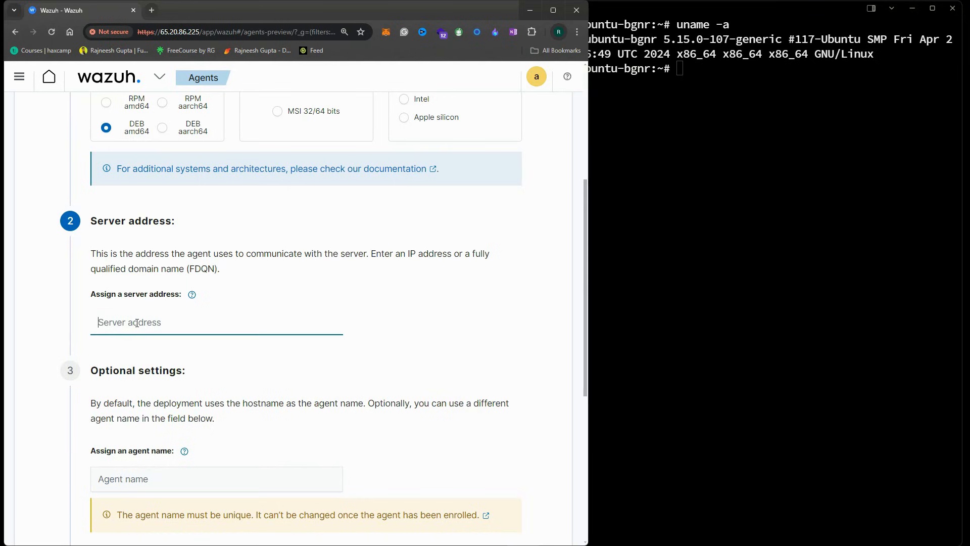
type("6")
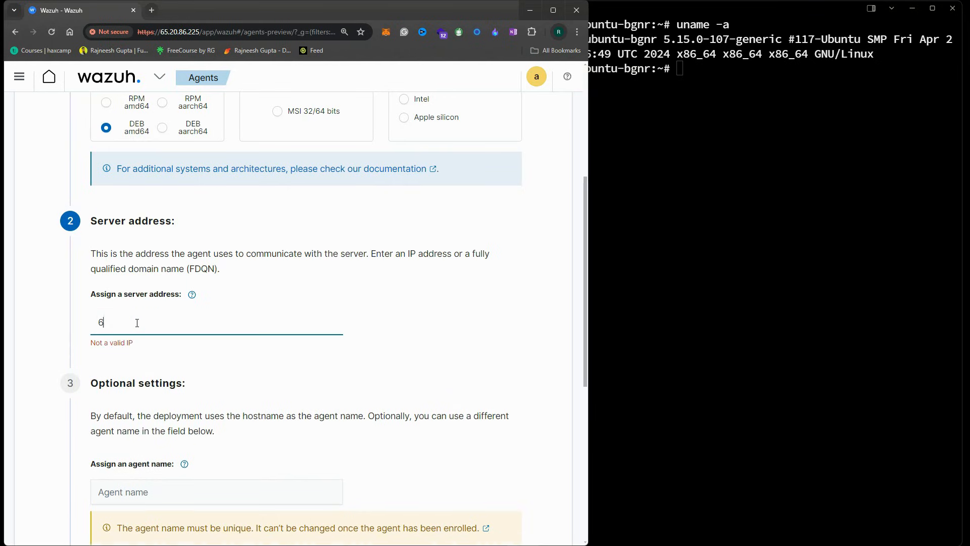
type("5.20.86.225")
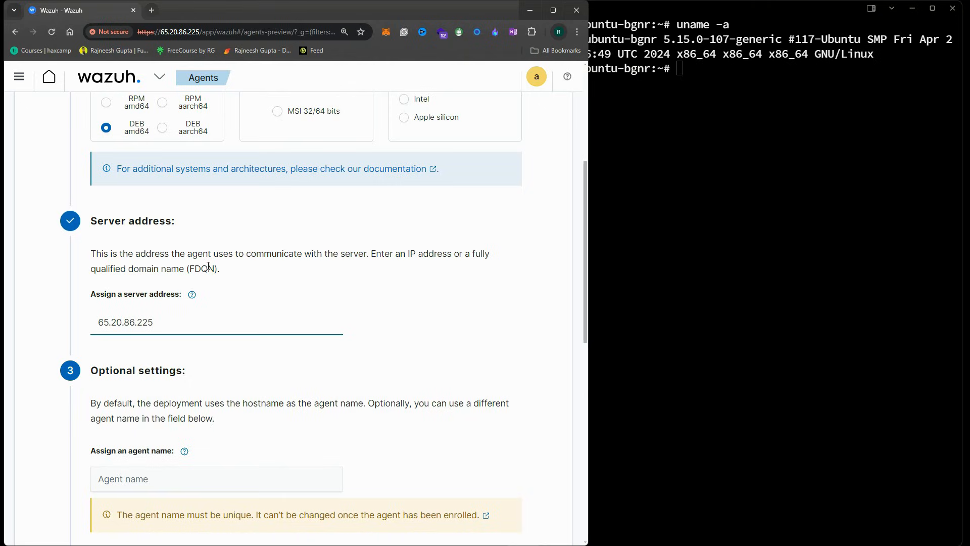
scroll(273, 224, "up", 1)
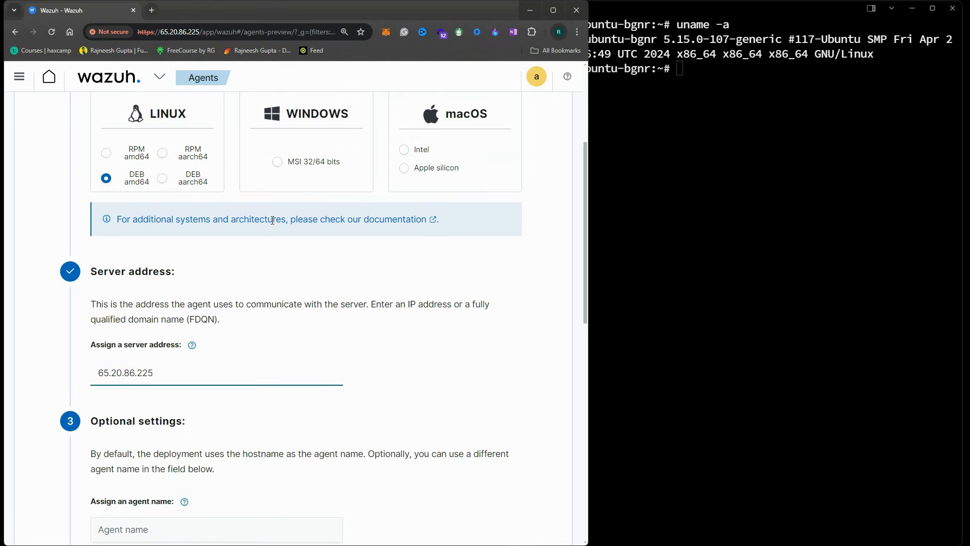
scroll(272, 220, "down", 3)
triple_click(169, 316)
Set the agent name to ubuntu-bgnr, copied from the terminal, and check the group list
left_click(139, 369)
left_click(618, 95)
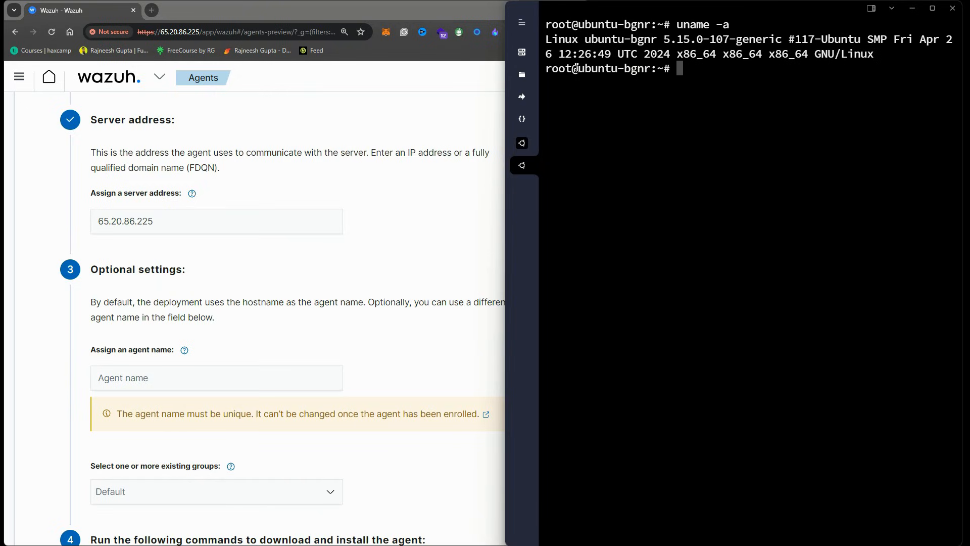
left_click_drag(579, 68, 650, 68)
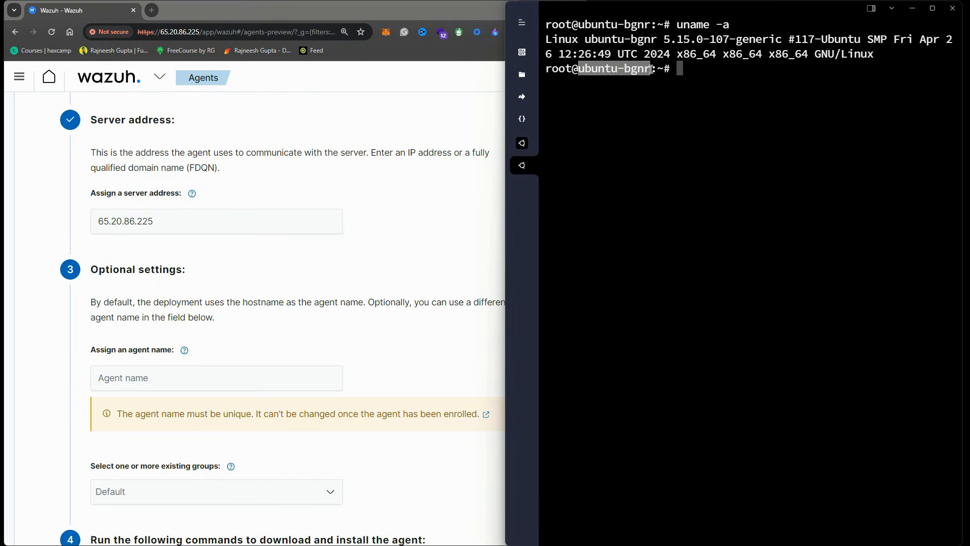
left_click(222, 372)
type("ubuntu-bgnr")
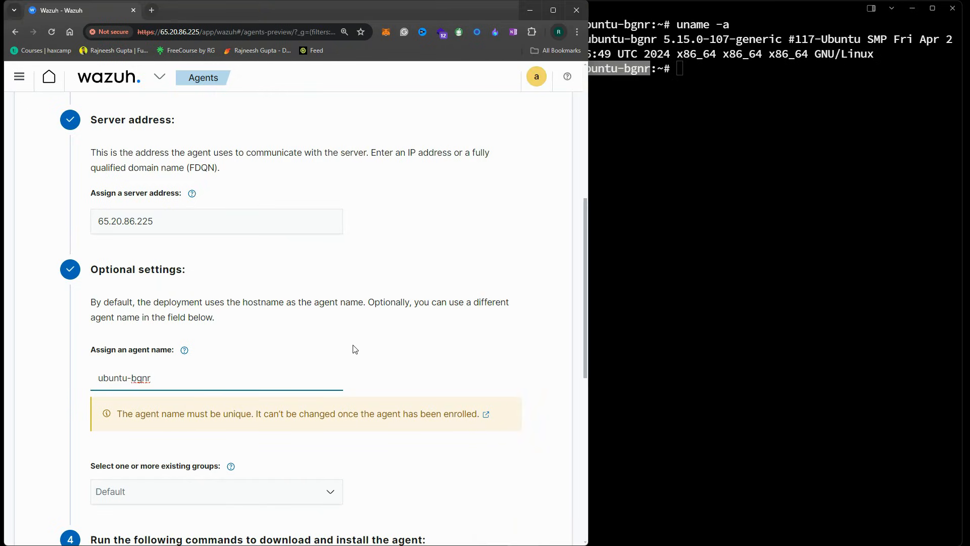
scroll(283, 359, "down", 3)
left_click(418, 329)
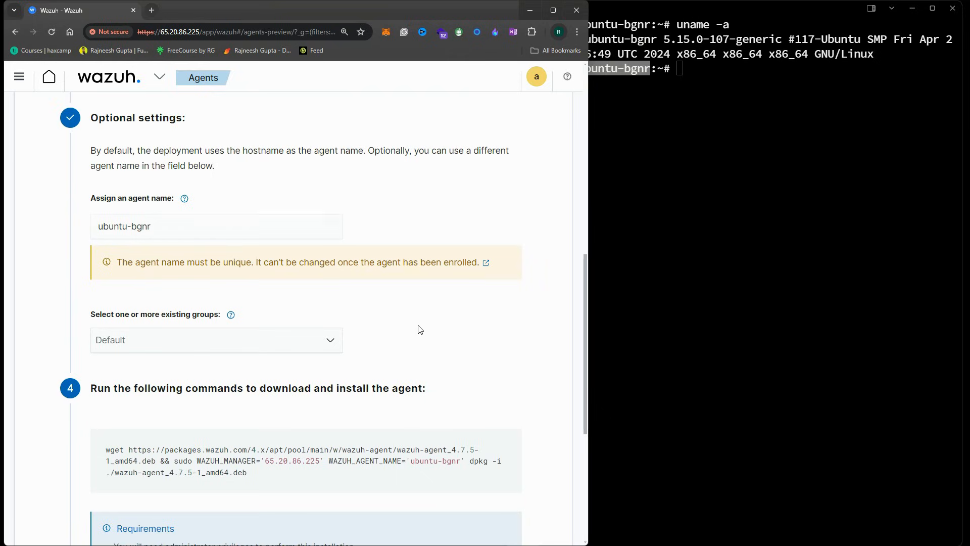
left_click(269, 332)
Keep the Default group, then copy and run the wazuh-agent install command in the SSH terminal
left_click(378, 316)
scroll(414, 356, "down", 3)
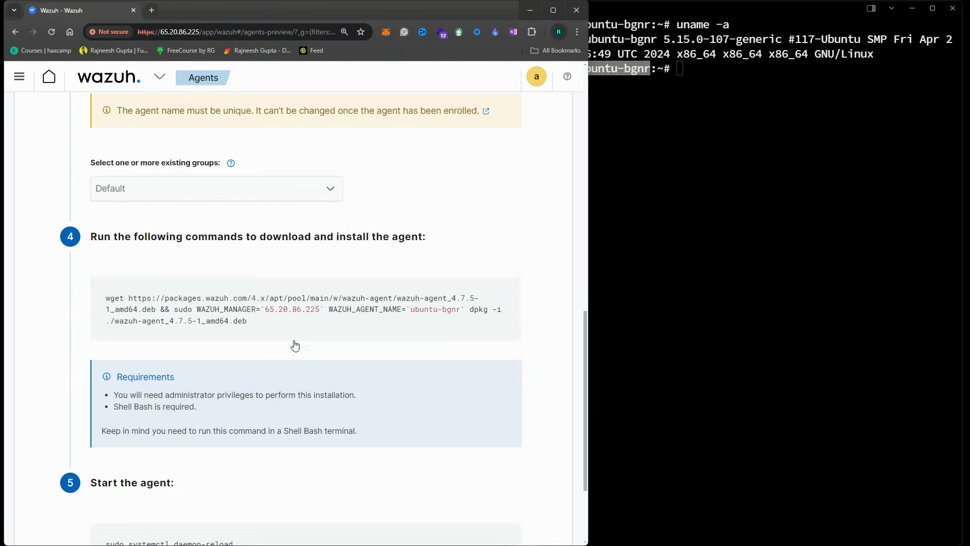
scroll(425, 263, "up", 5)
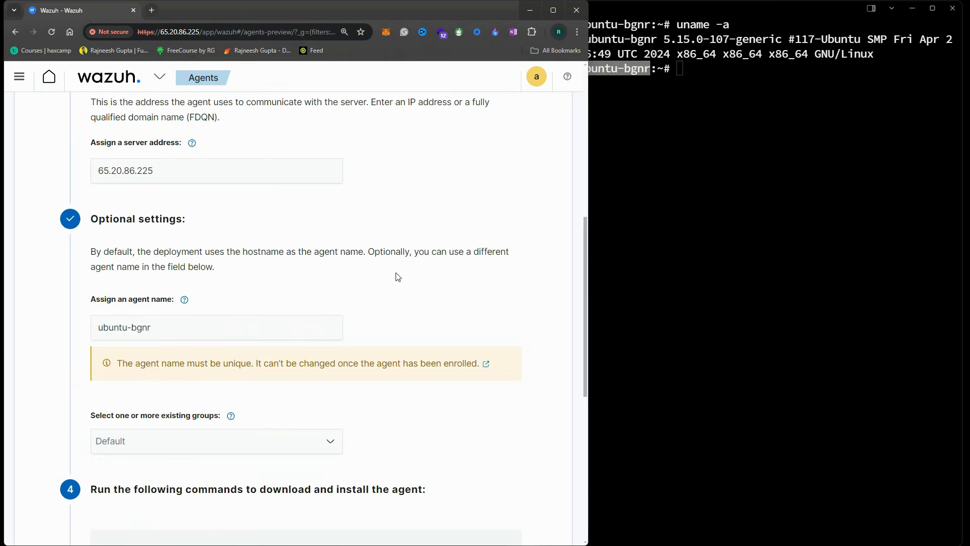
scroll(398, 277, "down", 4)
left_click(341, 359)
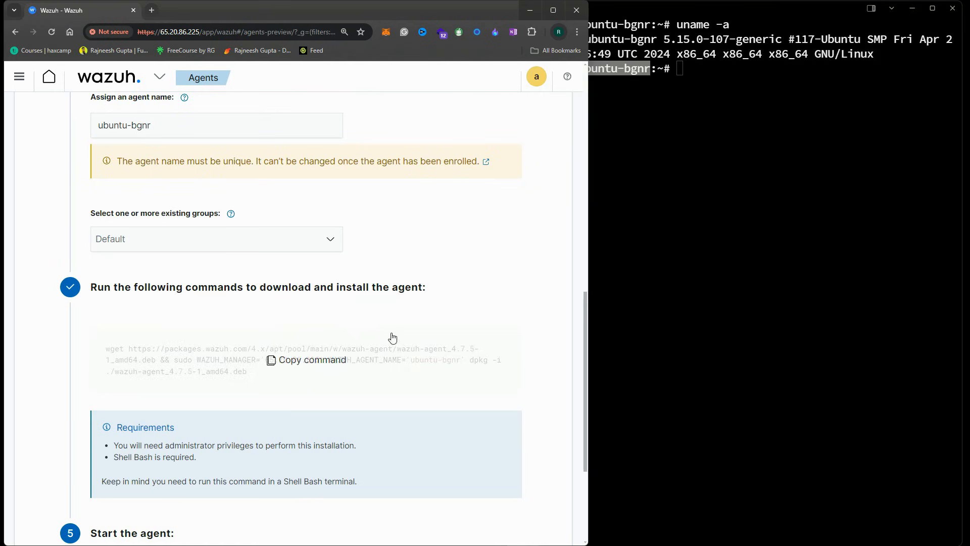
left_click(702, 177)
key("ctrl+v")
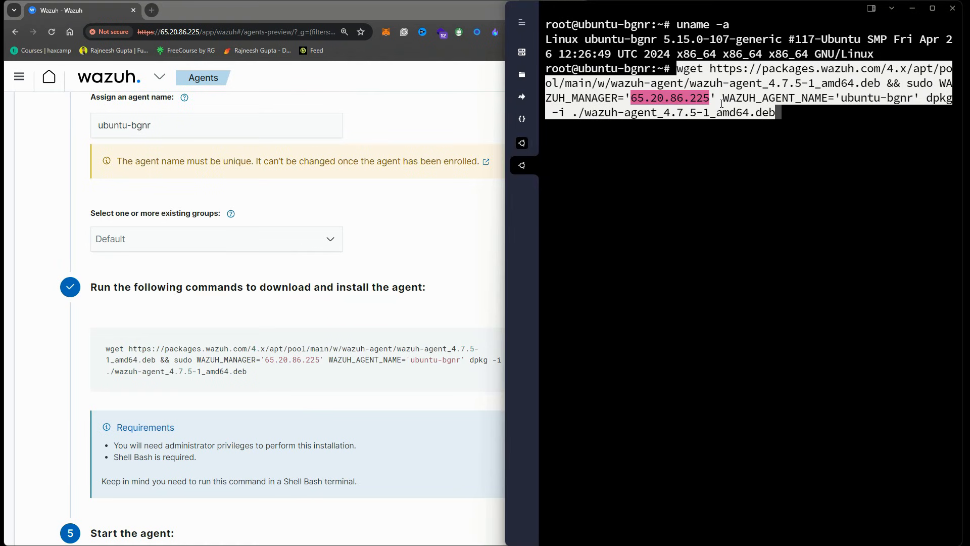
key("Return")
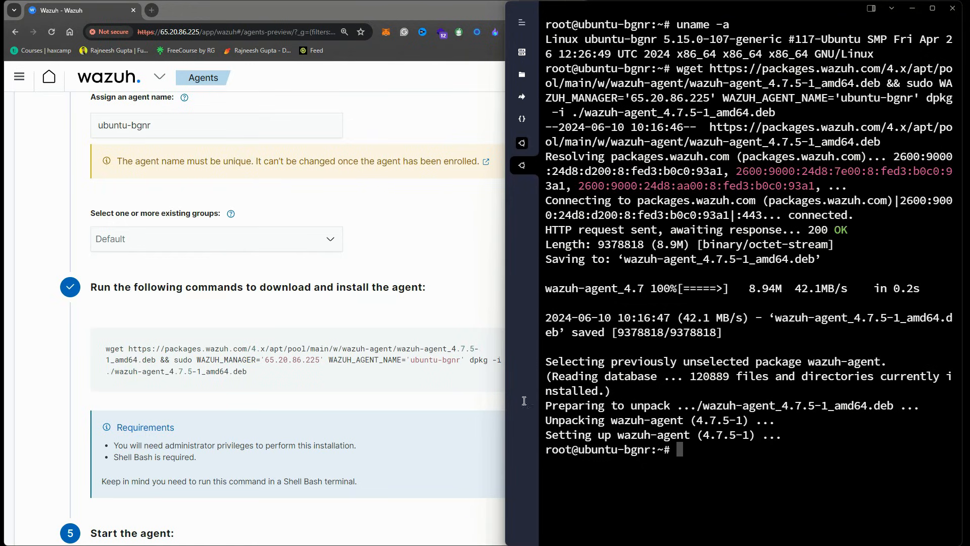
Copy and run the systemctl commands that enable and start wazuh-agent
scroll(416, 381, "down", 4)
left_click(416, 381)
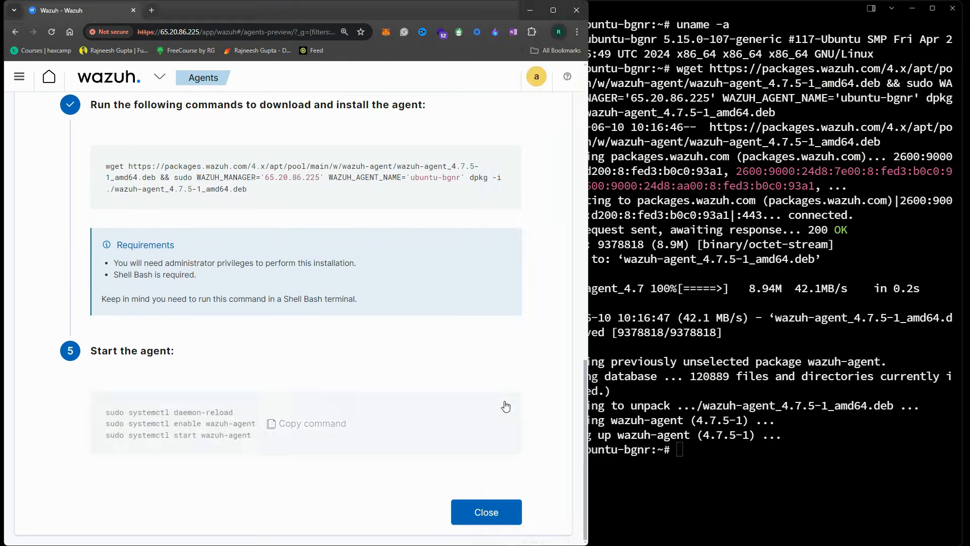
left_click(341, 425)
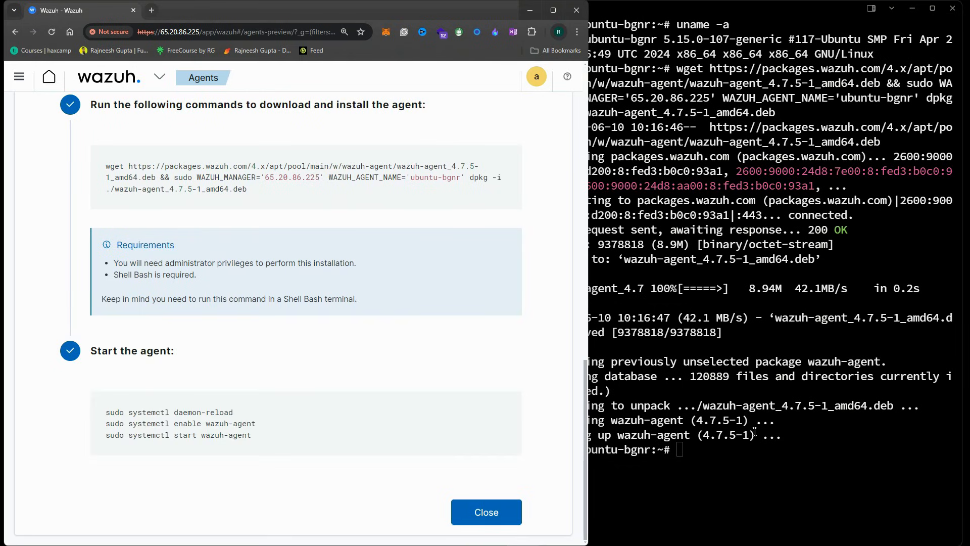
left_click(753, 456)
right_click(753, 456)
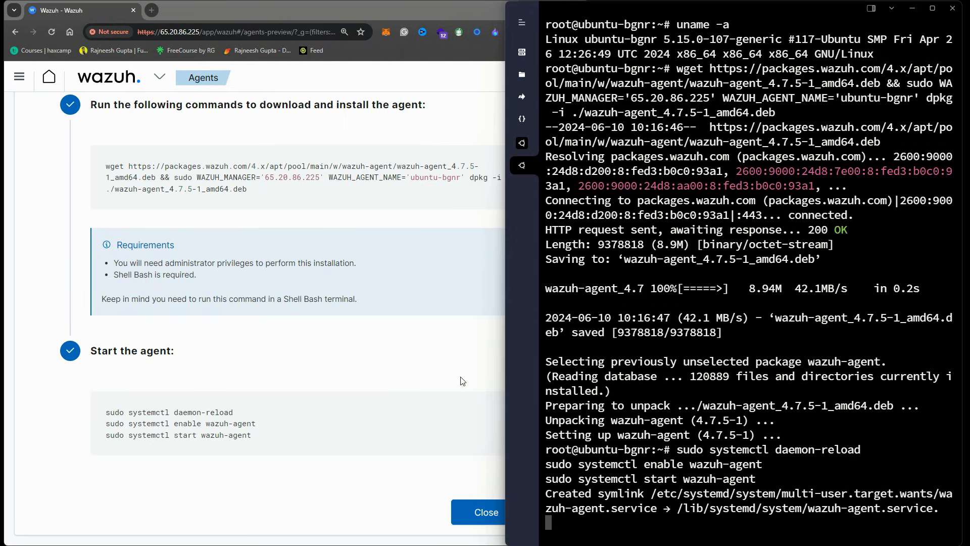
left_click(451, 222)
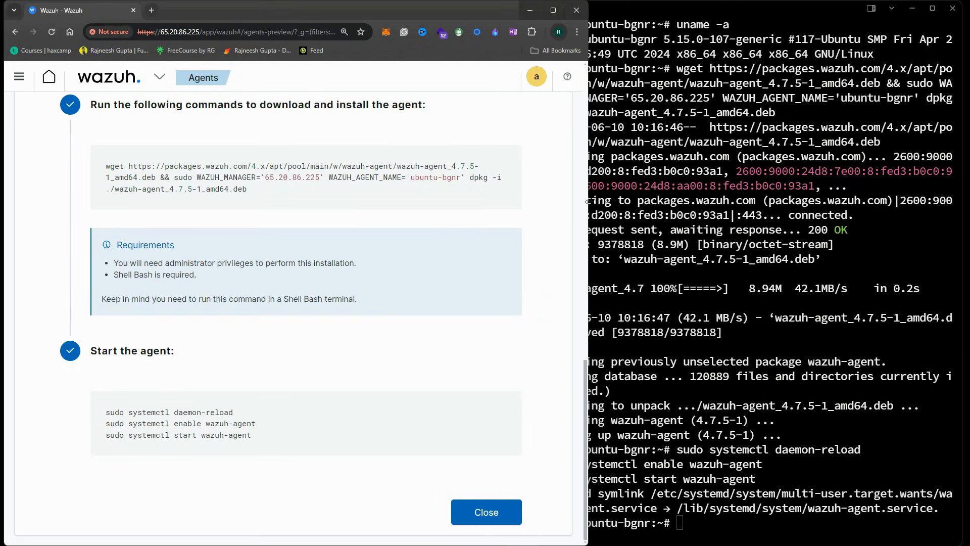
Close the deployment guide and refresh the Agents list until ubuntu-bgnr shows active
left_click(484, 516)
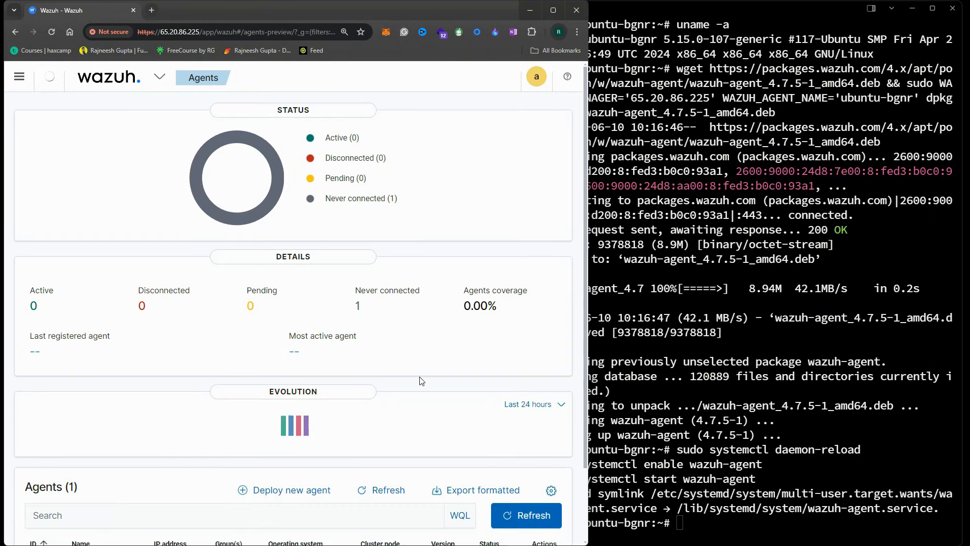
left_click(136, 78)
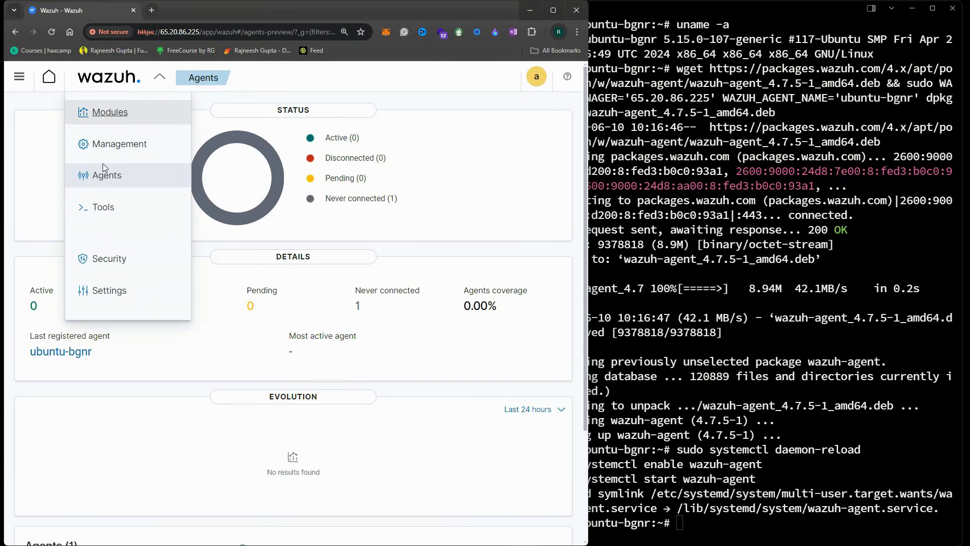
left_click(101, 176)
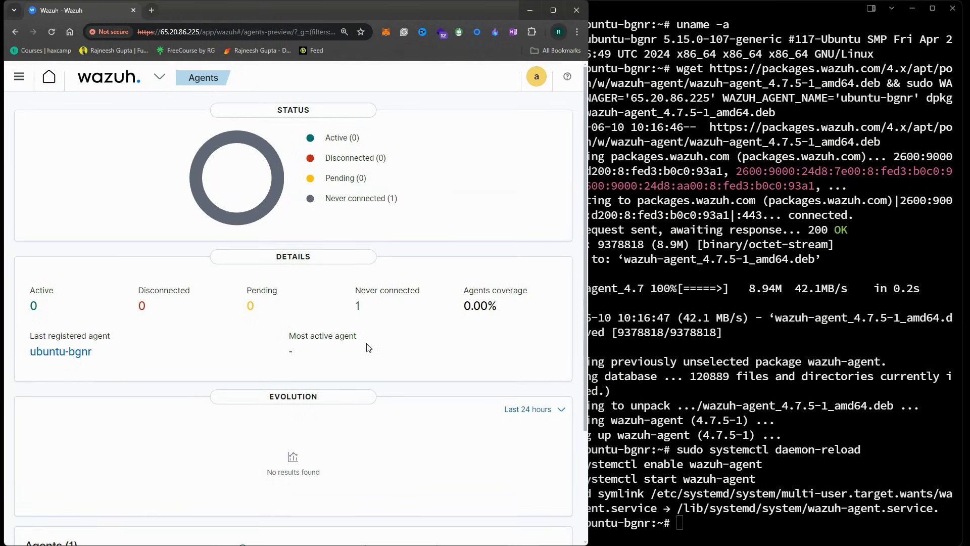
scroll(369, 348, "down", 3)
left_click(542, 434)
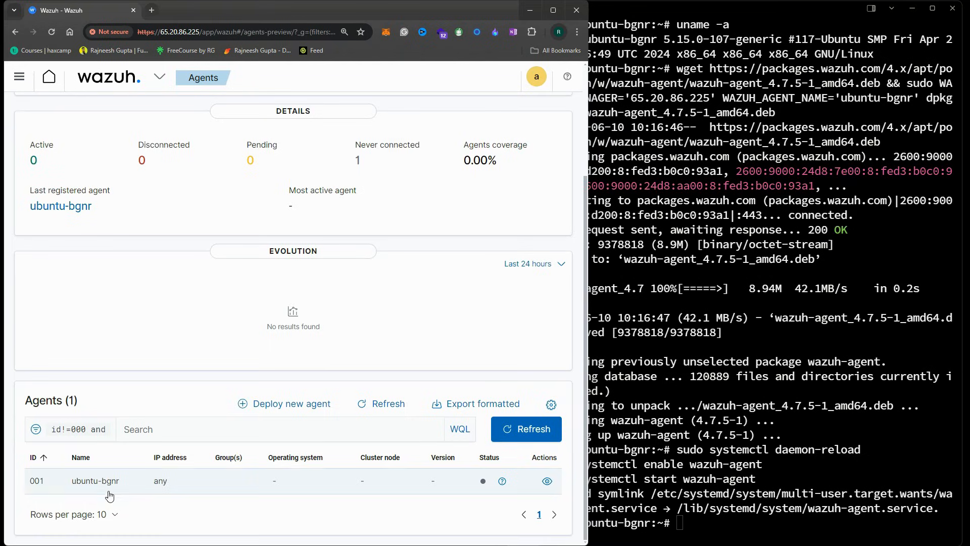
left_click(527, 429)
left_click(529, 430)
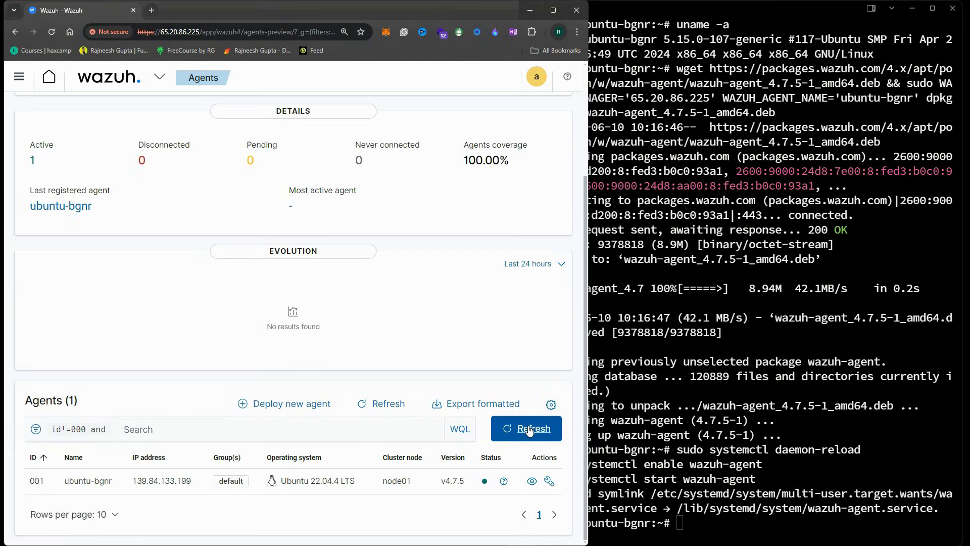
left_click_drag(591, 342, 877, 343)
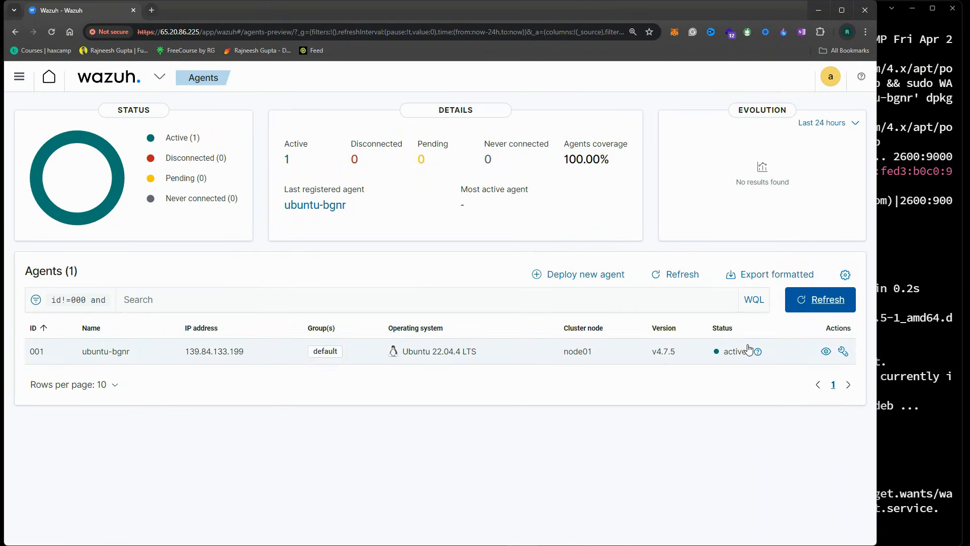
View agent ubuntu-bgnr's details, including its last keep-alive
left_click(122, 358)
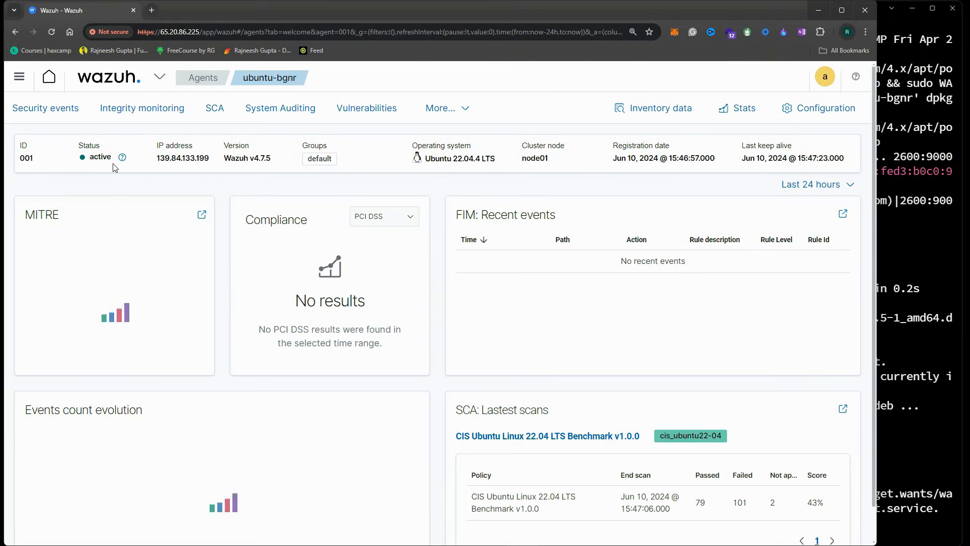
left_click_drag(742, 146, 851, 160)
left_click(840, 168)
left_click(832, 159)
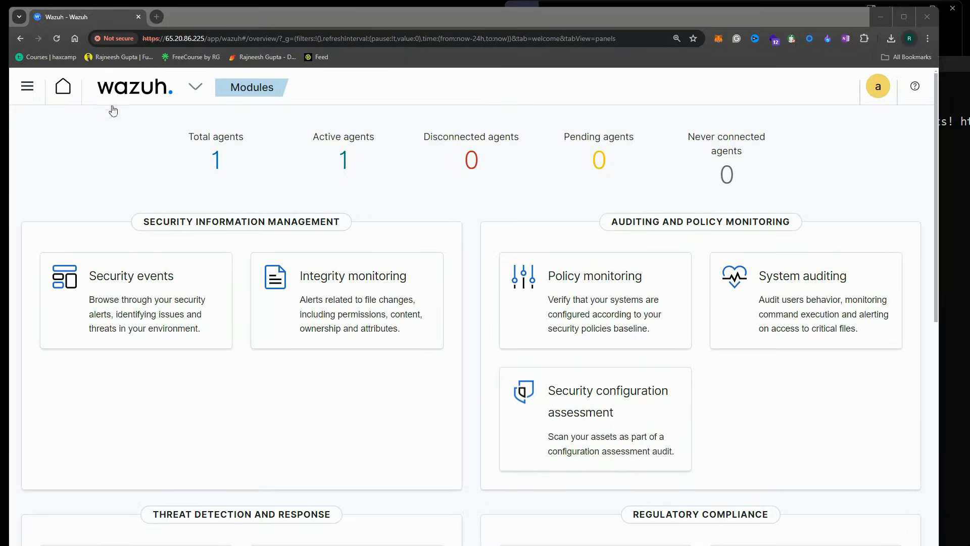
left_click(145, 86)
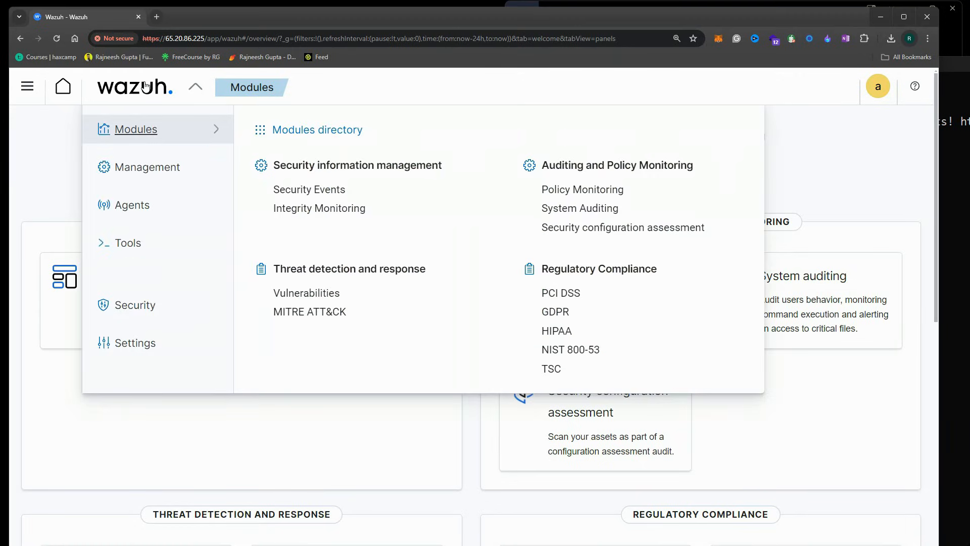
Start a new agent deployment and choose the Windows MSI 32/64 bits package
left_click(133, 205)
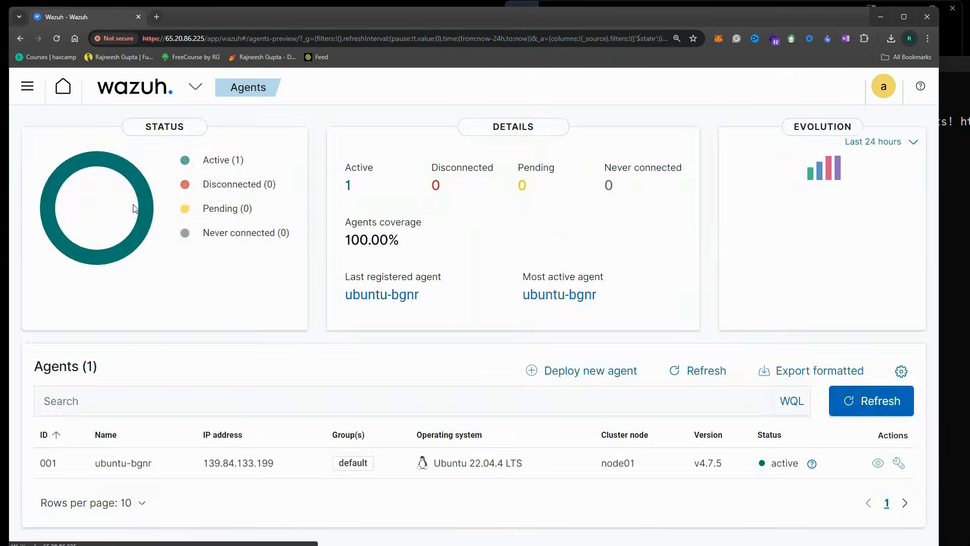
left_click(573, 374)
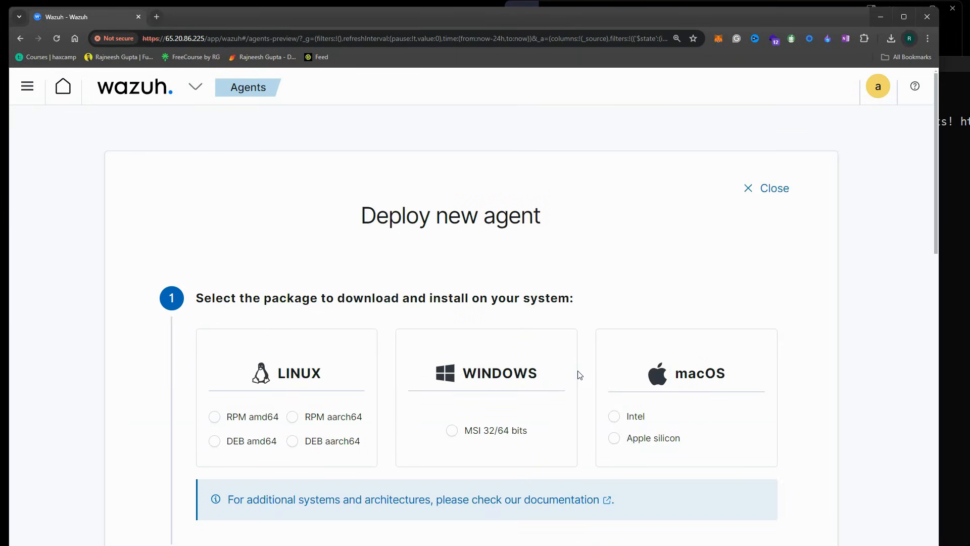
scroll(483, 231, "down", 3)
left_click(452, 279)
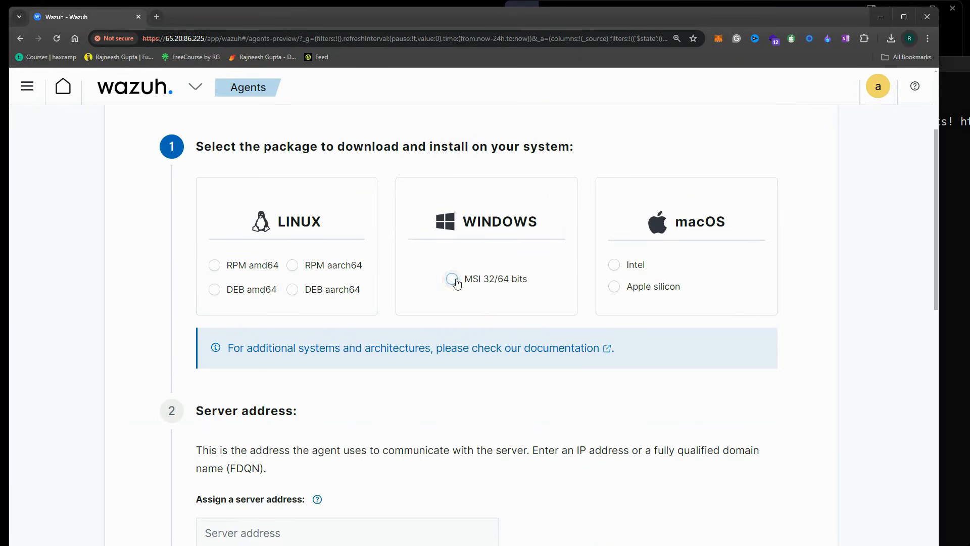
scroll(455, 283, "down", 2)
Enter 65.20.86.225 as the server address
left_click(236, 425)
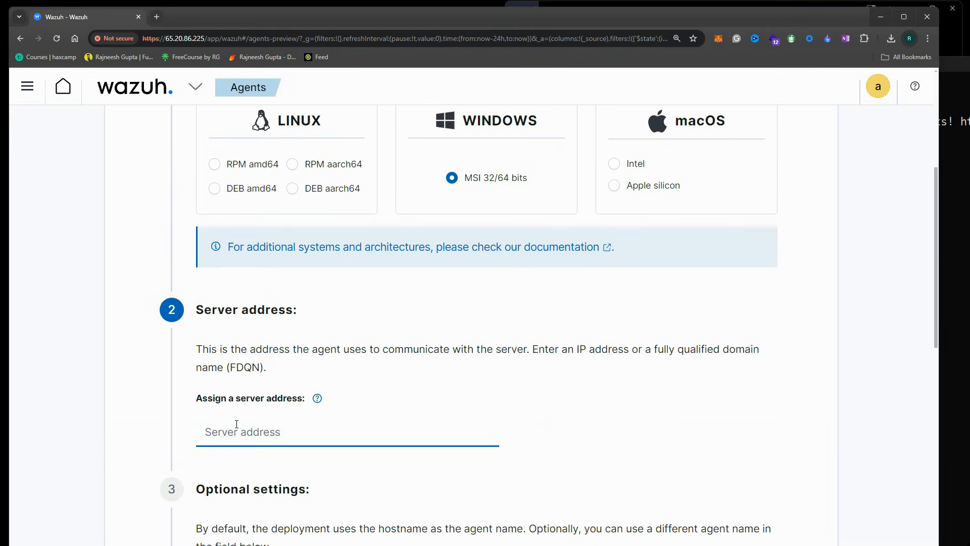
type("65.20.")
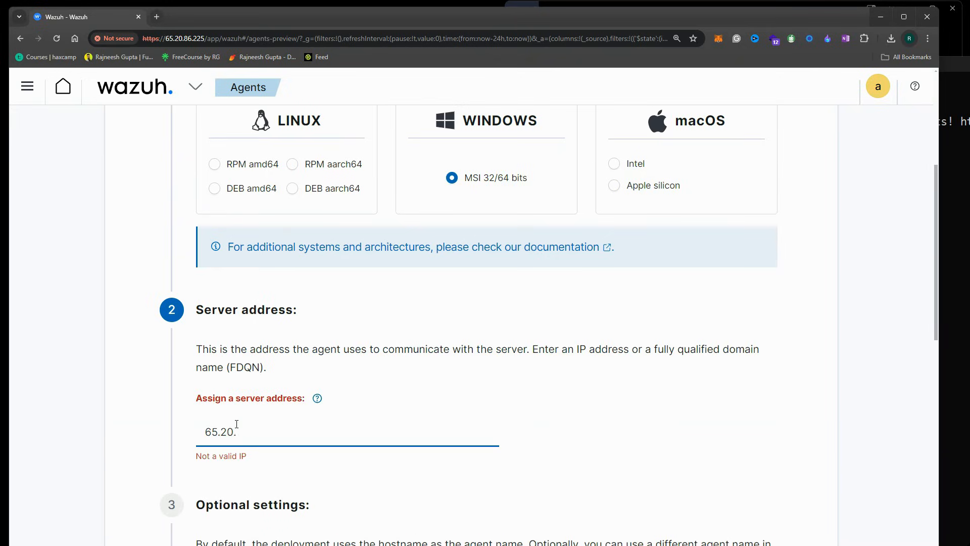
left_click_drag(164, 38, 205, 38)
left_click(245, 427)
type("86.225")
Name the agent win-mumb, keep the Default group, and bring up the MSI install command
scroll(405, 381, "down", 4)
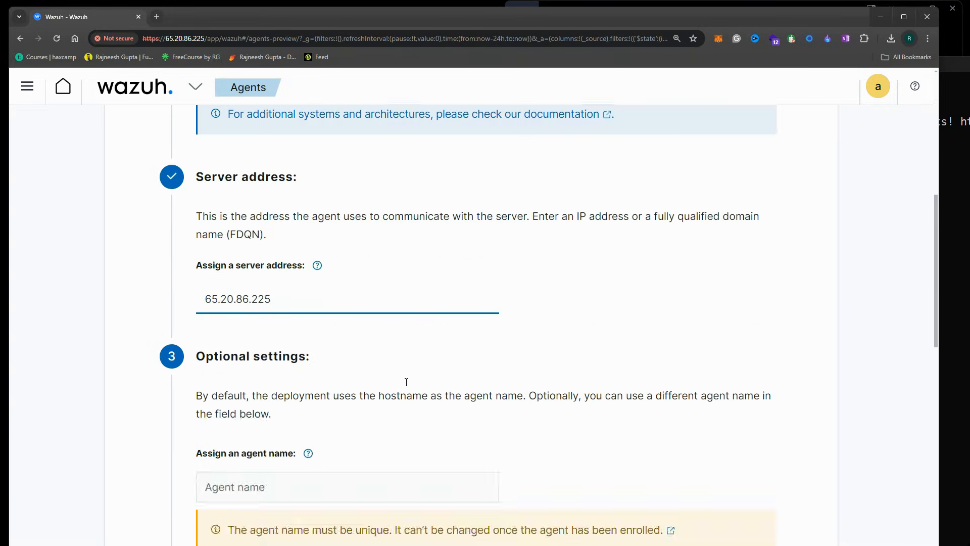
left_click(268, 420)
type("win")
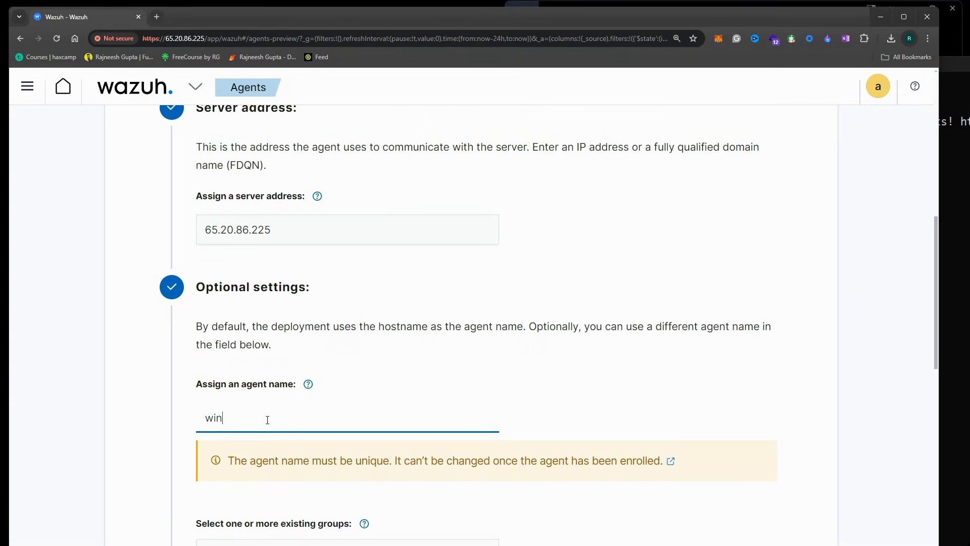
type("-mumb")
scroll(268, 419, "down", 5)
left_click(277, 299)
left_click(474, 279)
scroll(498, 272, "down", 2)
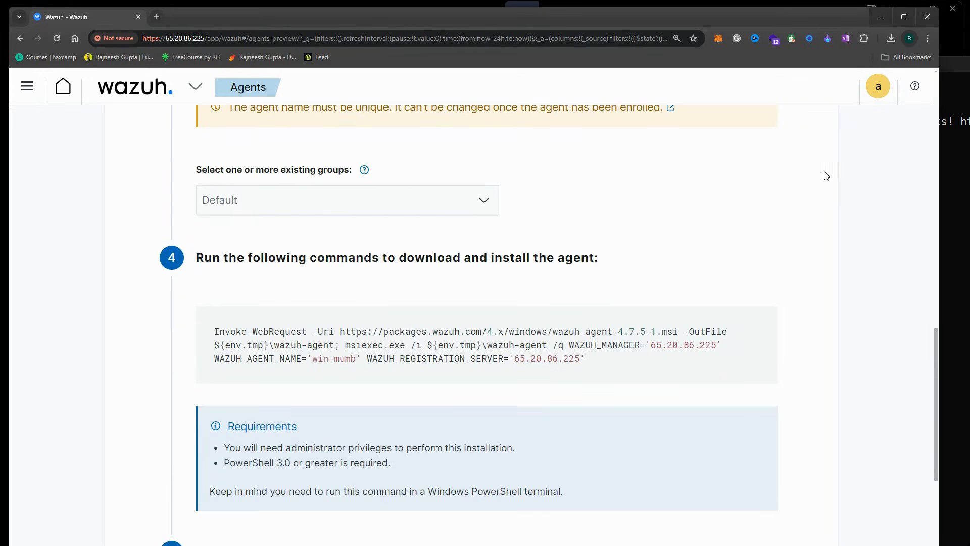
left_click_drag(939, 184, 672, 184)
Paste the copied MSI agent install command into admin PowerShell and run it
left_click(361, 376)
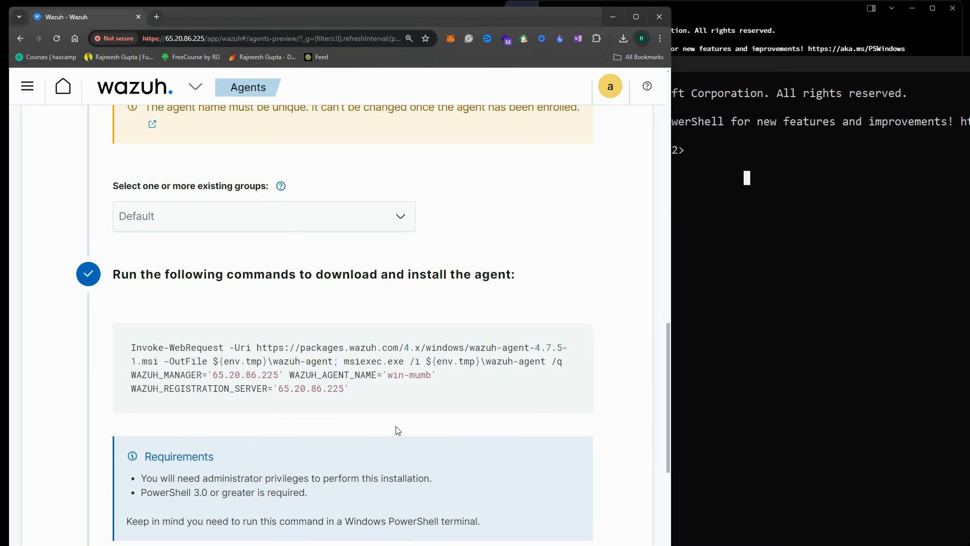
scroll(436, 390, "down", 2)
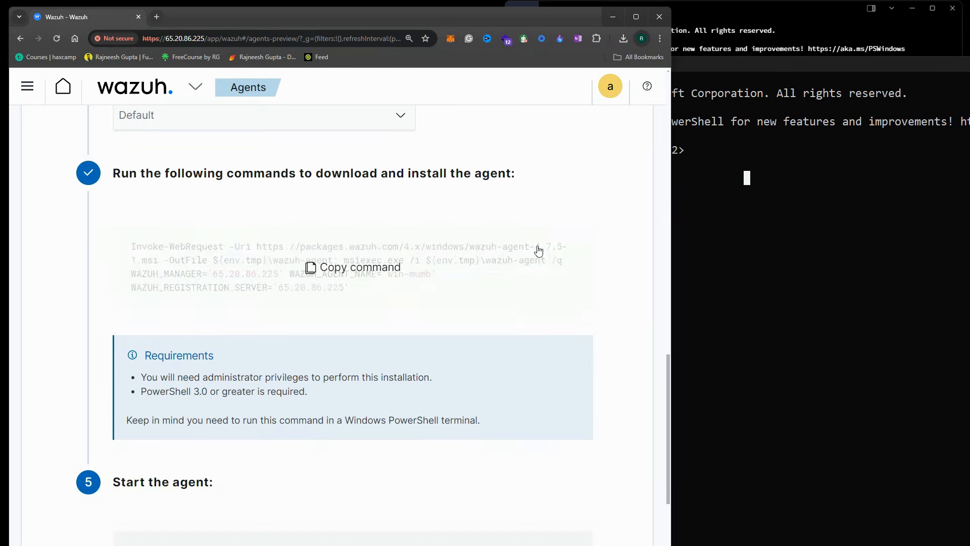
left_click(744, 130)
left_click_drag(741, 65, 622, 47)
left_click(357, 268)
left_click(749, 152)
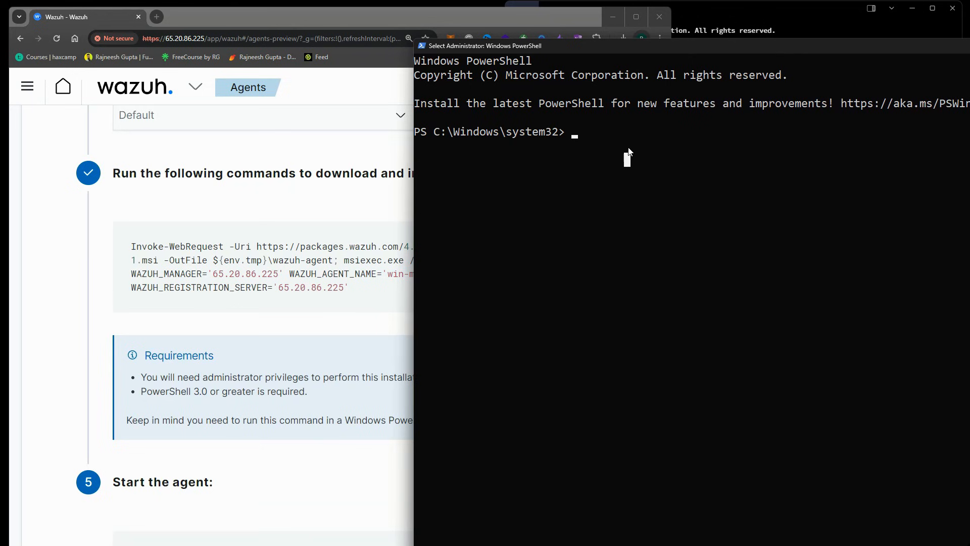
left_click(328, 272)
right_click(772, 231)
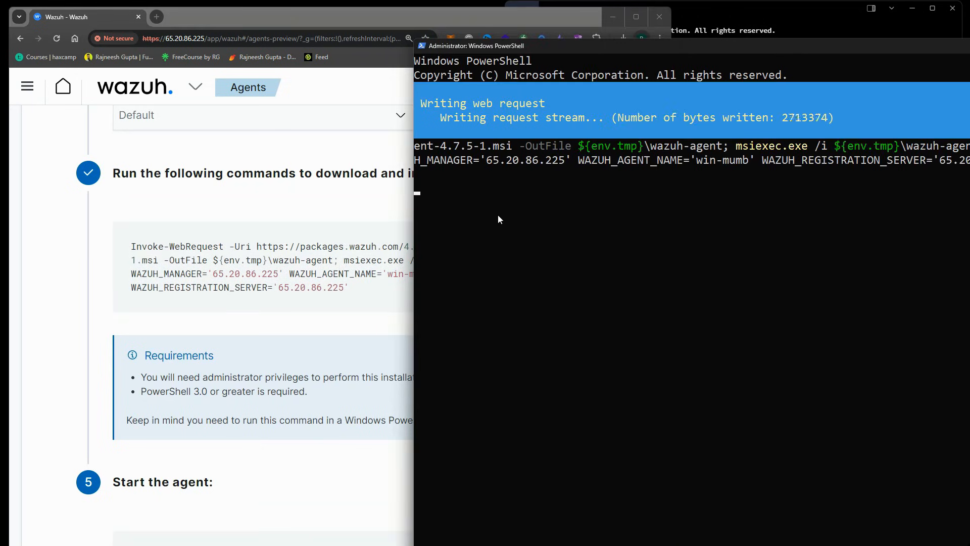
Start the agent with NET START WazuhSvc, then close the agent deployment page
left_click(260, 450)
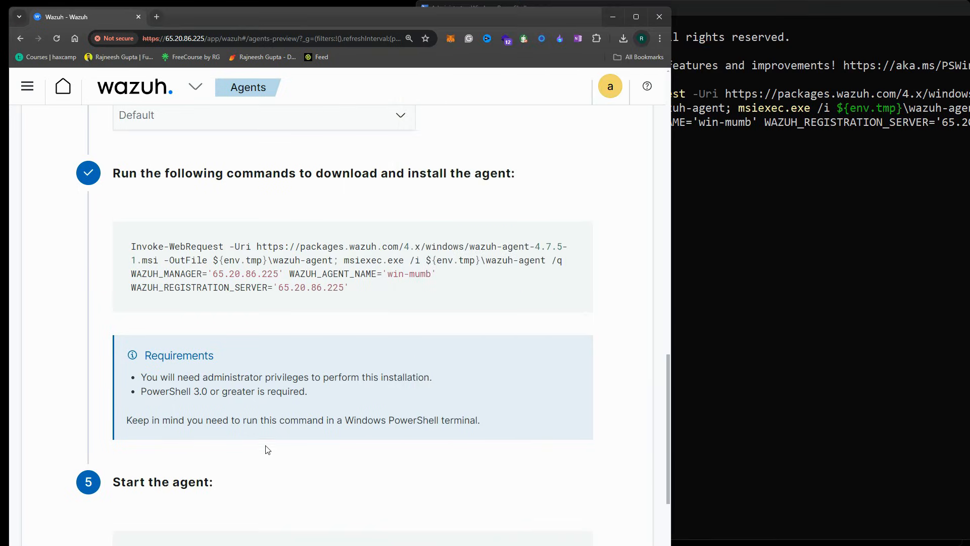
scroll(260, 449, "down", 3)
left_click(362, 418)
left_click(793, 189)
right_click(793, 191)
key("Return")
left_click(347, 333)
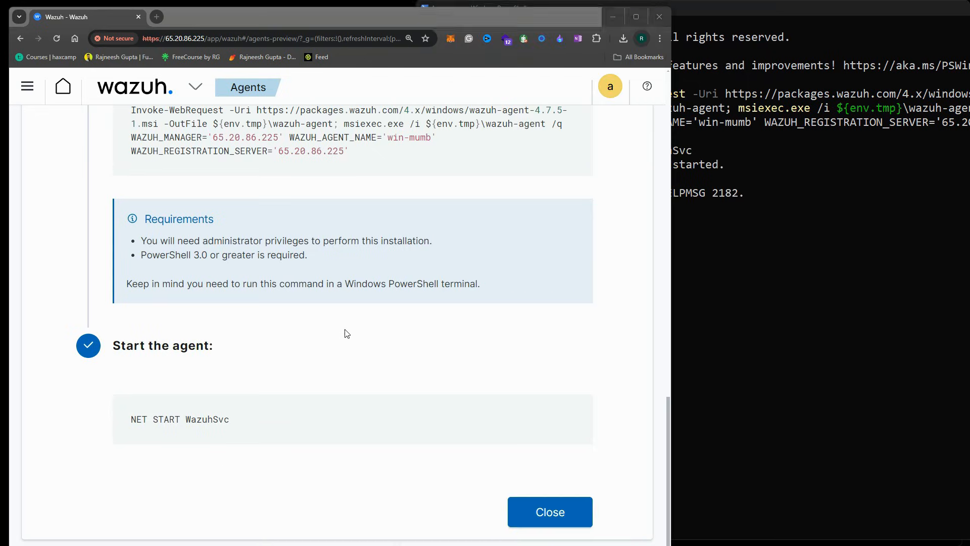
left_click(558, 512)
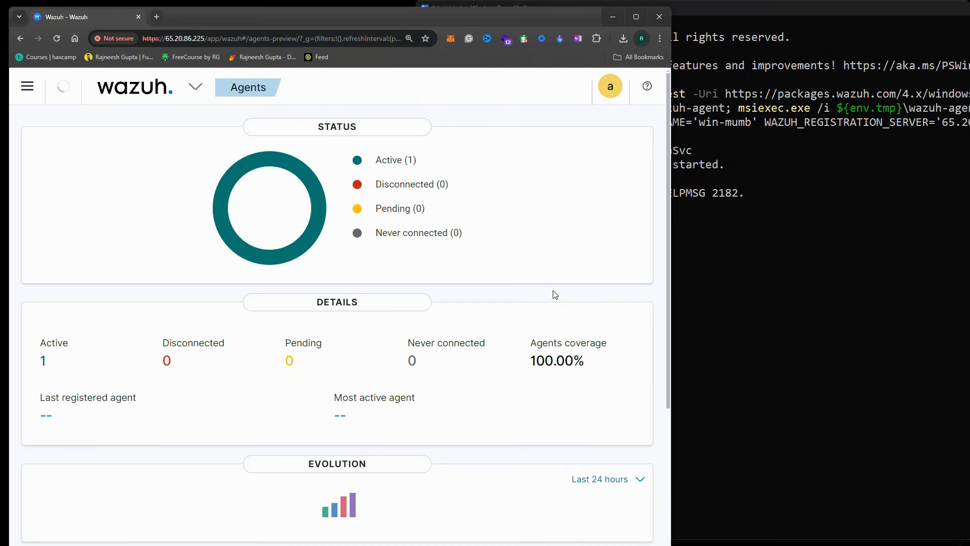
Refresh the Agents table and open the details of active agent win-mumb (003)
left_click_drag(670, 232, 809, 236)
scroll(639, 358, "down", 5)
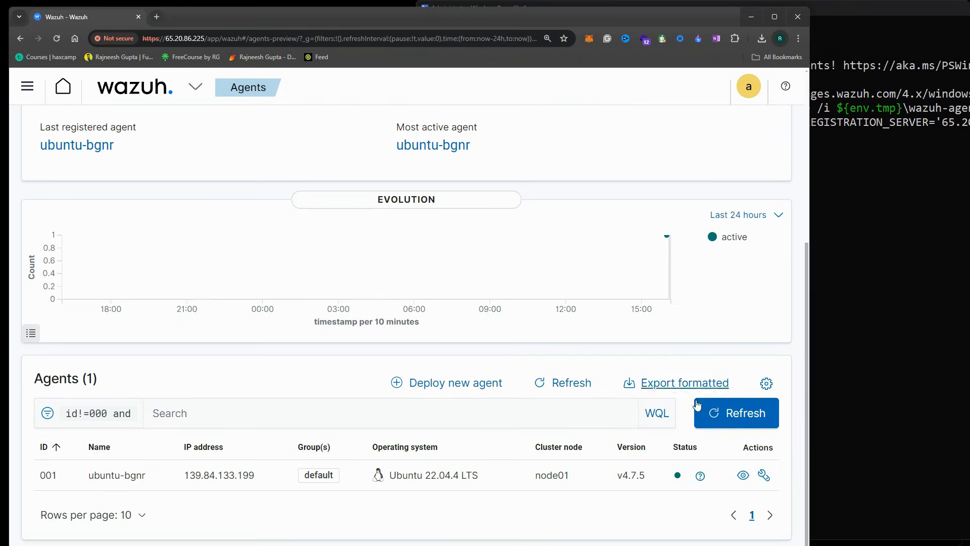
left_click(730, 410)
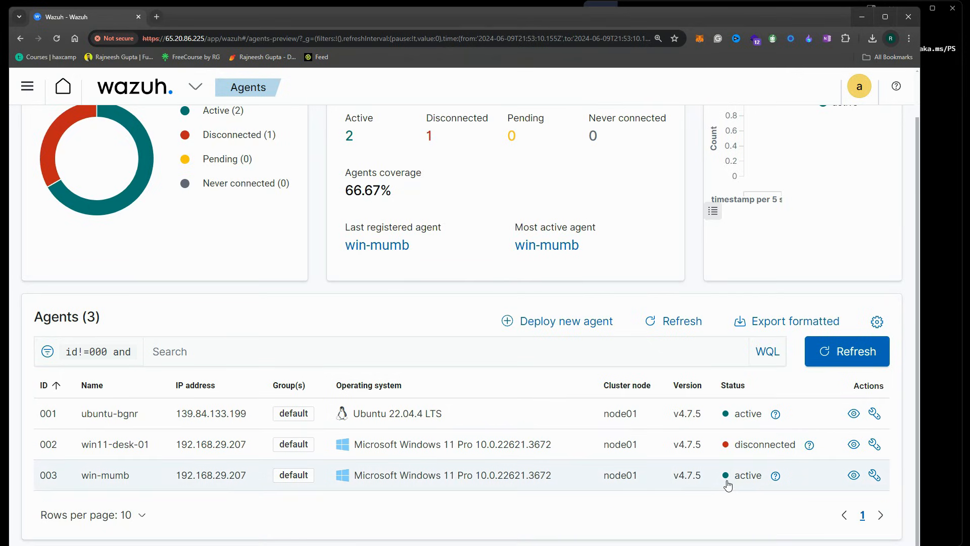
left_click(501, 476)
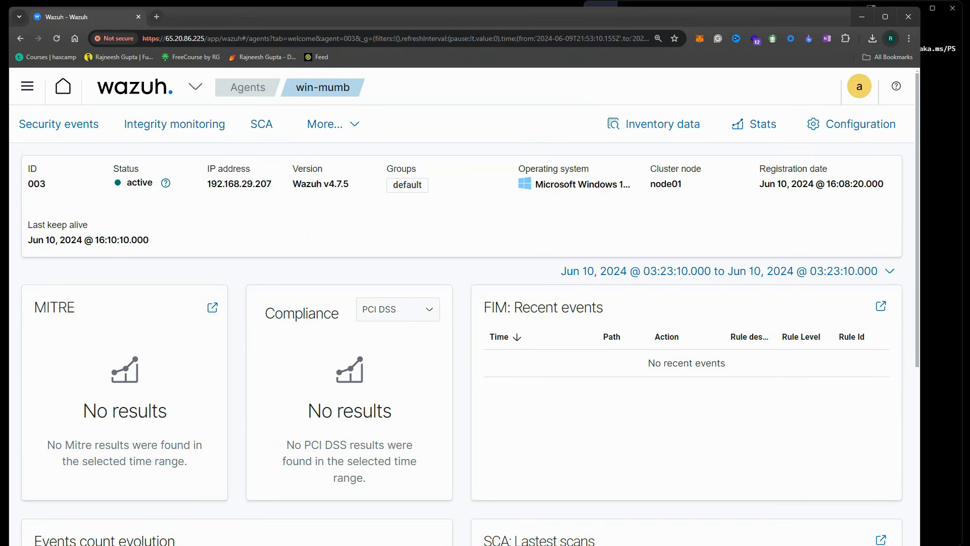
left_click_drag(0, 41, 326, 26)
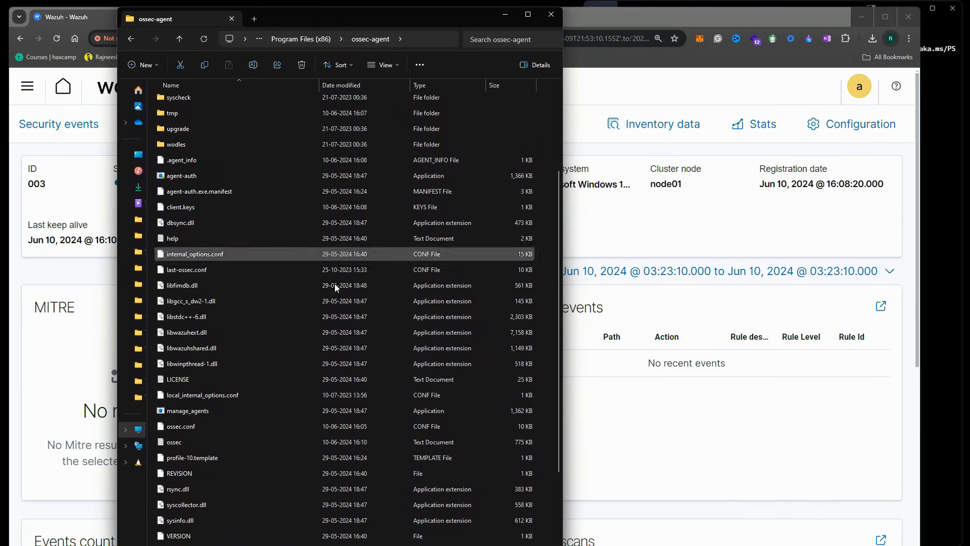
Bring up C:\Program Files (x86)\ossec-agent in File Explorer and launch Wazuh Agent Manager
scroll(338, 324, "down", 3)
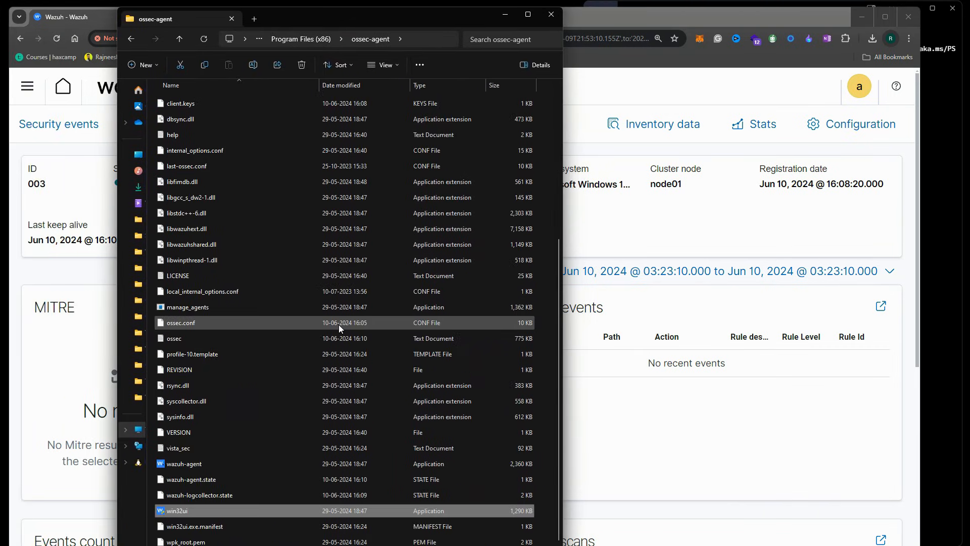
left_click(422, 38)
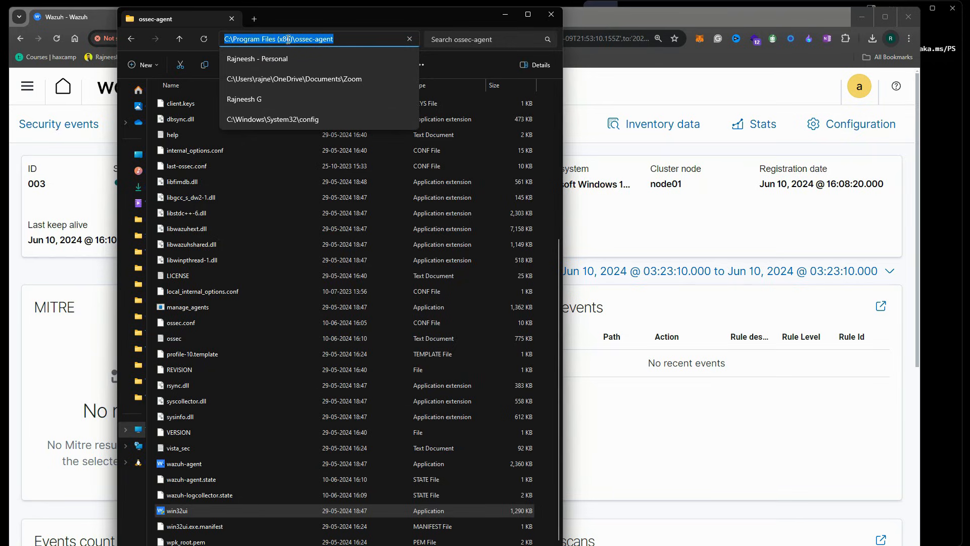
left_click(348, 41)
key("Return")
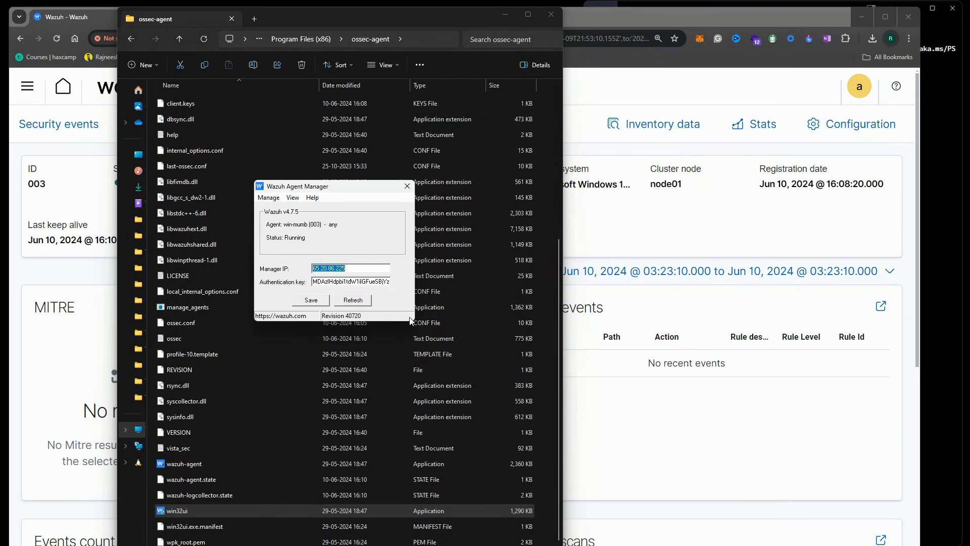
View the agent's ossec.conf through View Config, then close Notepad
left_click(351, 269)
left_click(268, 198)
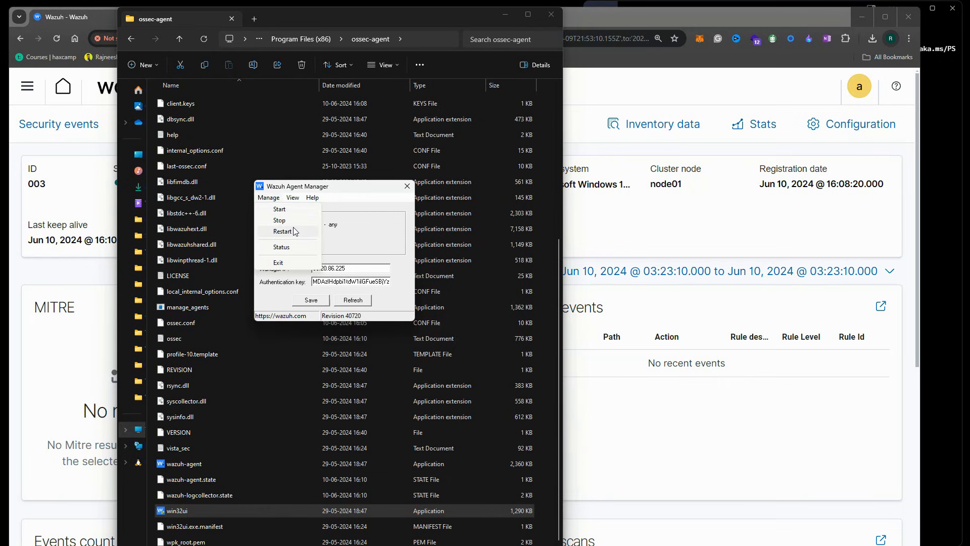
left_click(368, 224)
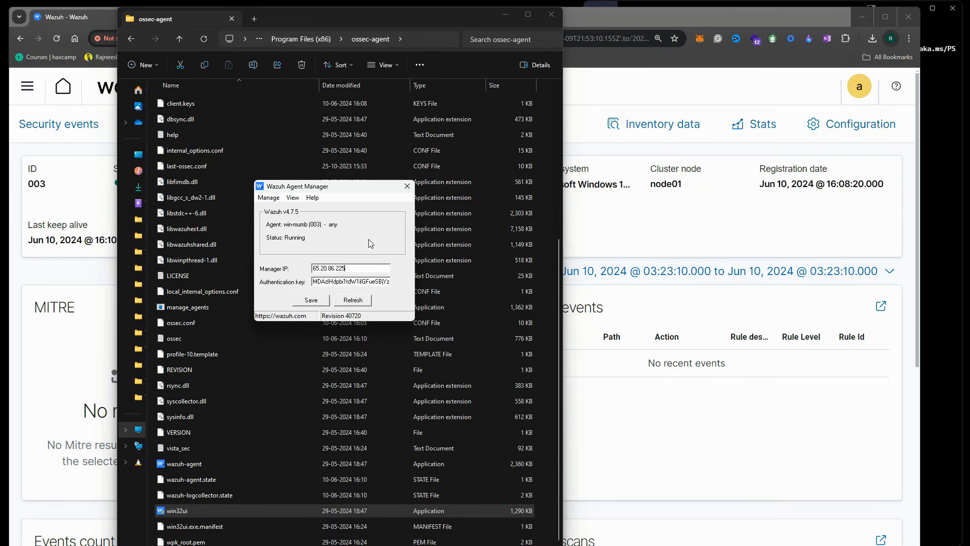
left_click(268, 197)
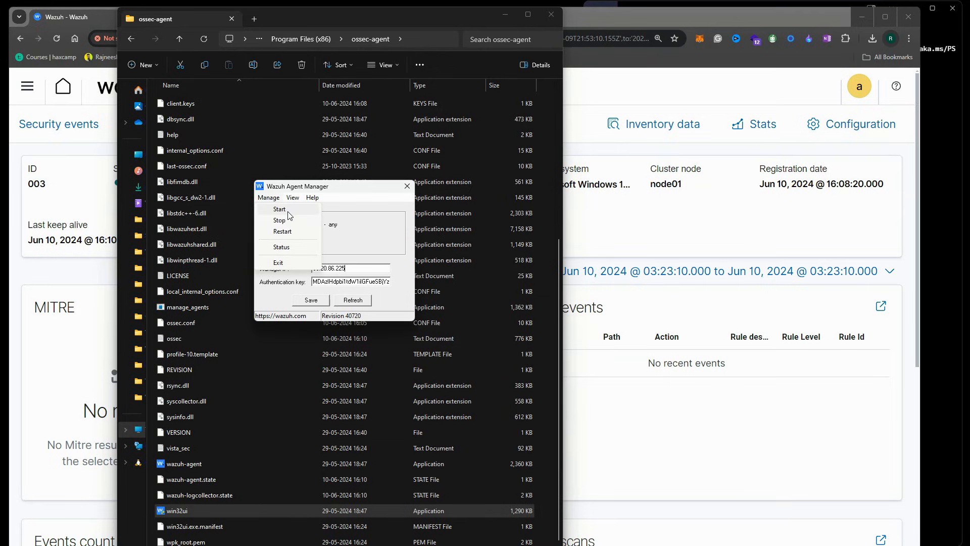
mouse_move(293, 198)
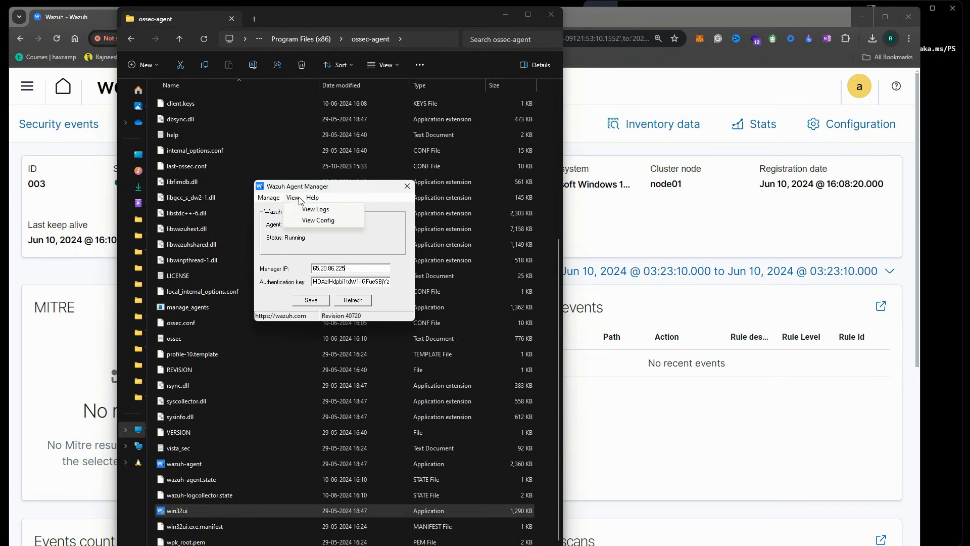
left_click(318, 221)
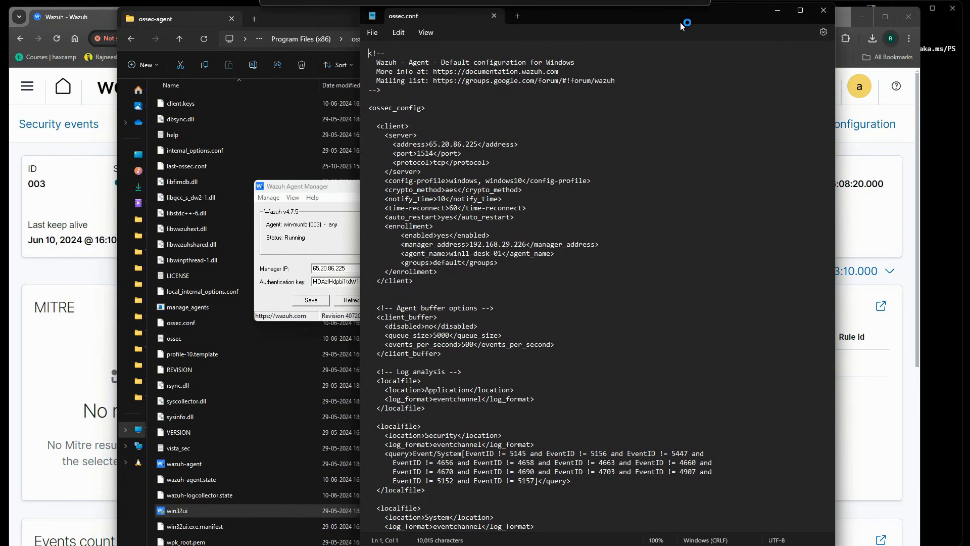
left_click(823, 10)
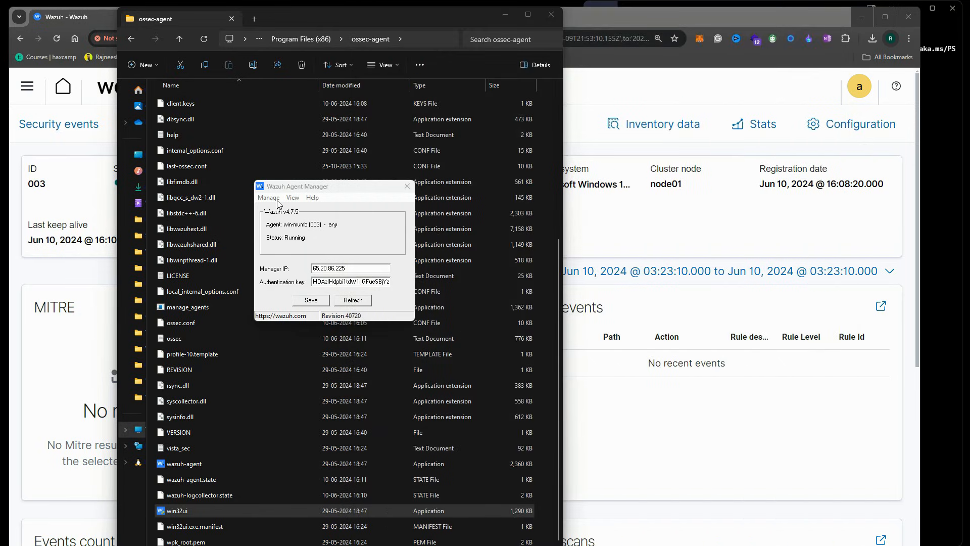
Restart the win-mumb agent from the Manage menu
left_click(336, 213)
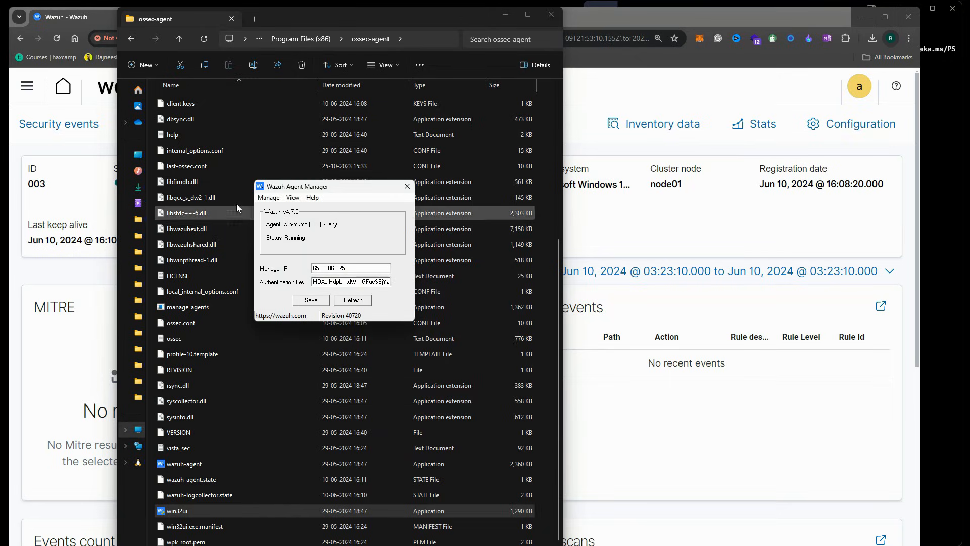
left_click(269, 198)
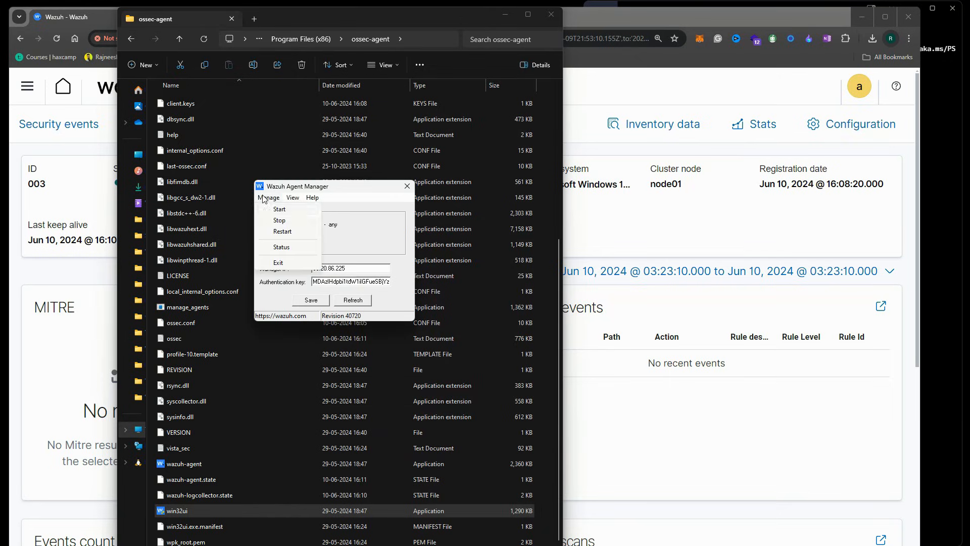
left_click(281, 231)
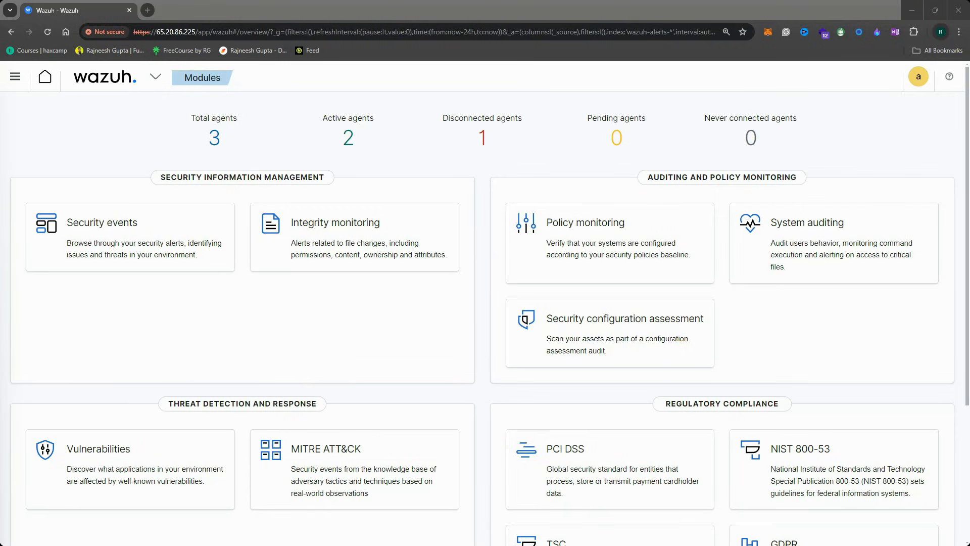
Go to Management > Decoders and switch to Manage decoders files to list all 121 files
left_click(137, 85)
mouse_move(127, 144)
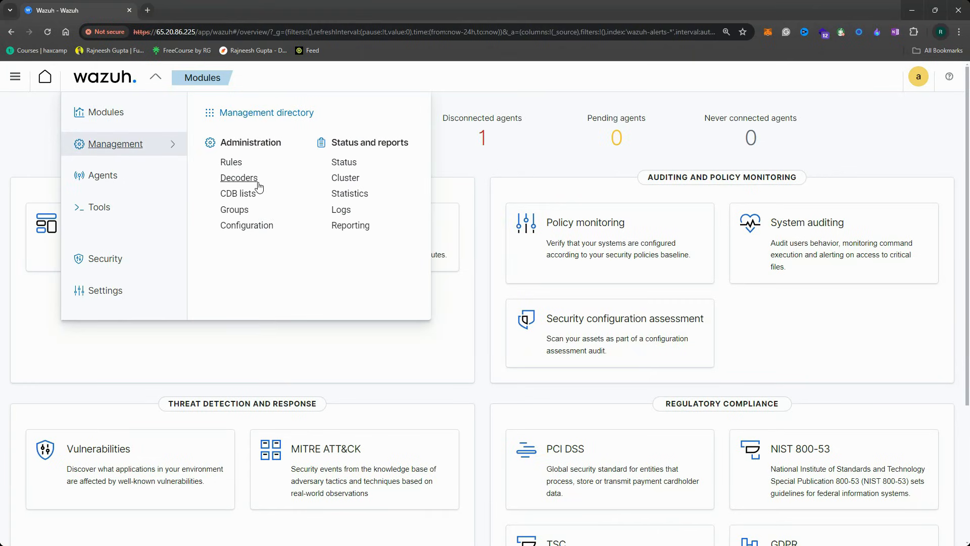
left_click(247, 183)
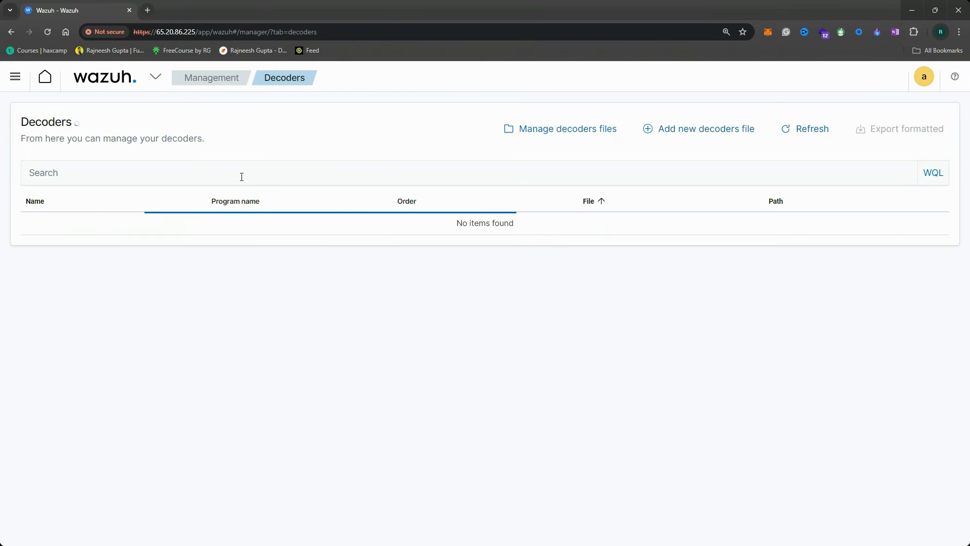
left_click(565, 130)
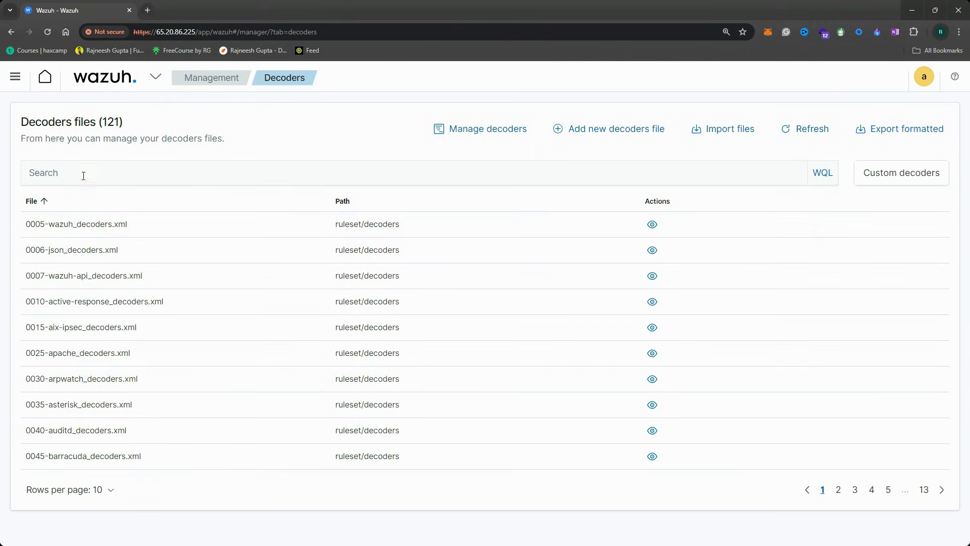
Filter decoder files by 'cisco' and open 0062-cisco-ftd_decoders.xml
left_click(82, 173)
type("cisco")
key("Return")
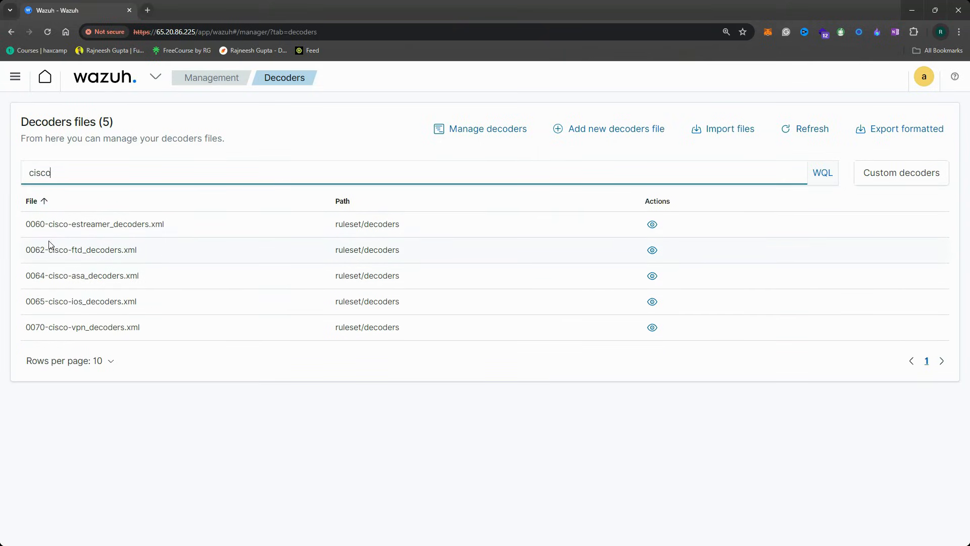
left_click(652, 250)
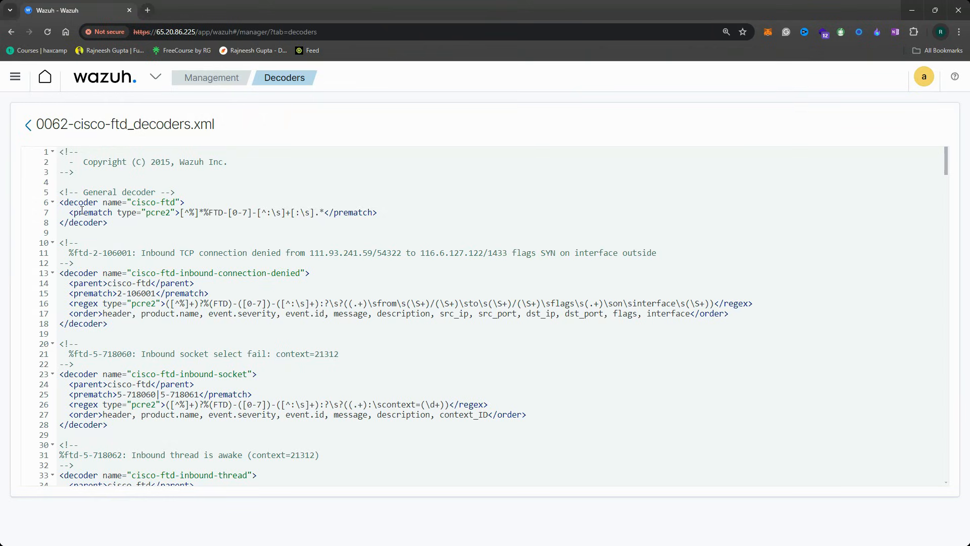
Highlight the cisco-ftd, inbound-connection-denied and cisco-ftd-inbound-socket decoder blocks
left_click_drag(120, 227, 58, 203)
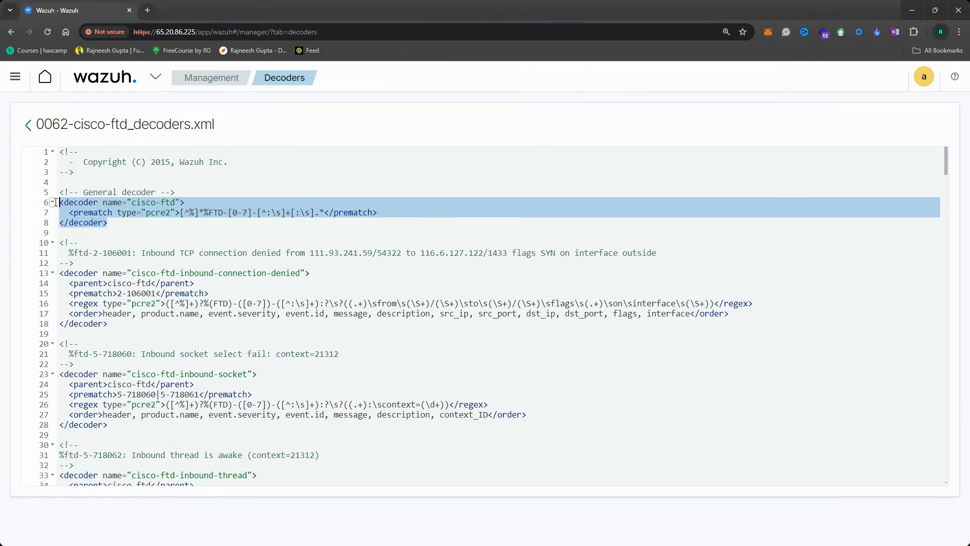
left_click(129, 226)
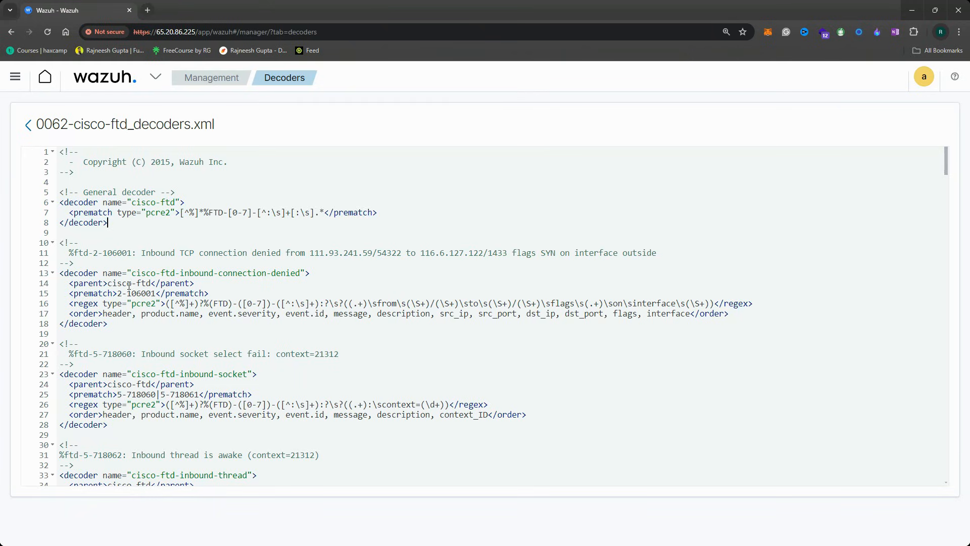
left_click_drag(175, 273, 58, 274)
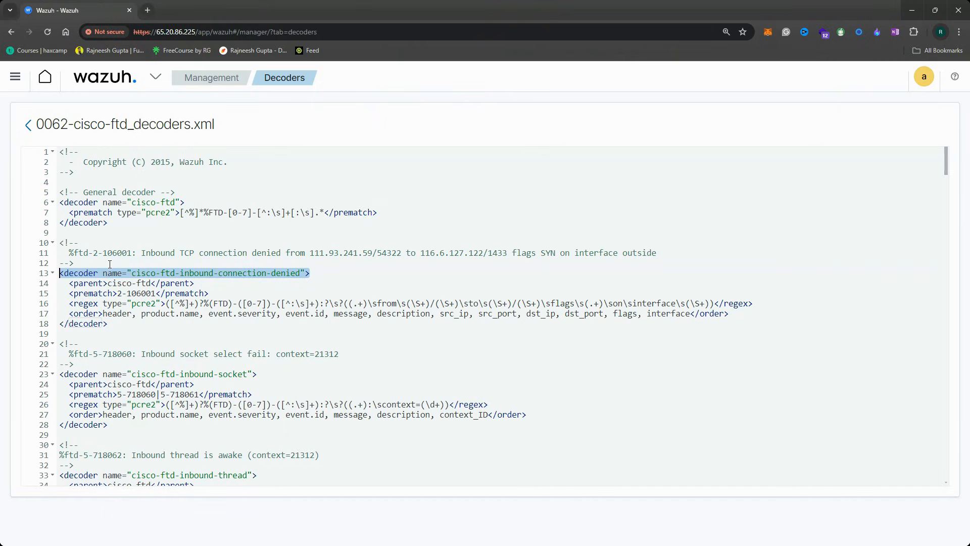
left_click_drag(114, 425, 58, 378)
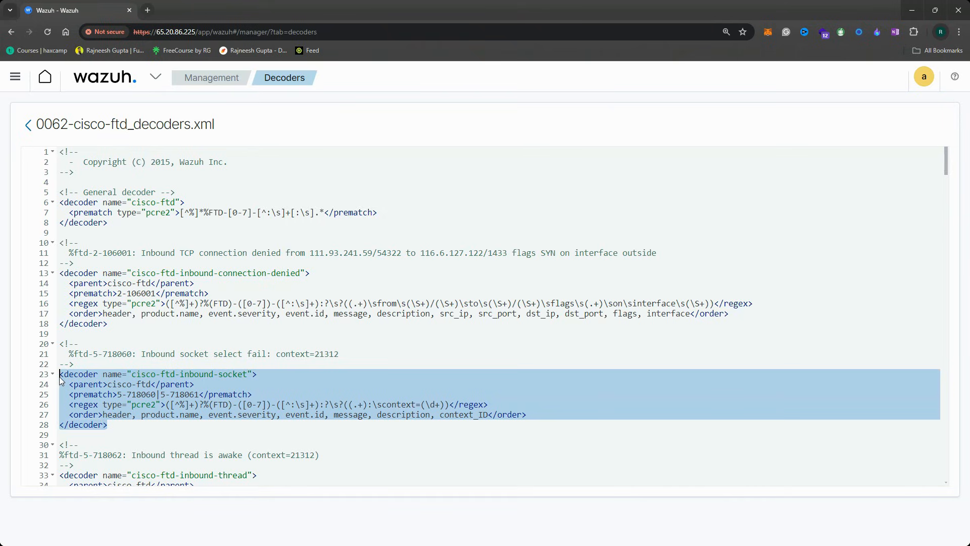
Load the Decoders Syntax documentation page in a new browser tab
left_click(150, 12)
type("https://documentation.wazuh.com/current/user-manual/ruleset/ruleset-xml-syntax/decoders.html")
key("Return")
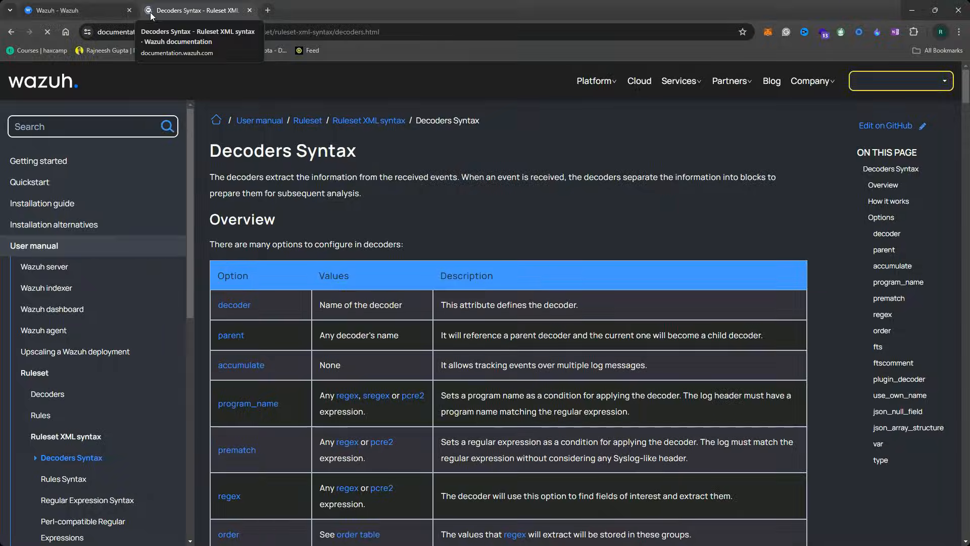
scroll(134, 361, "down", 2)
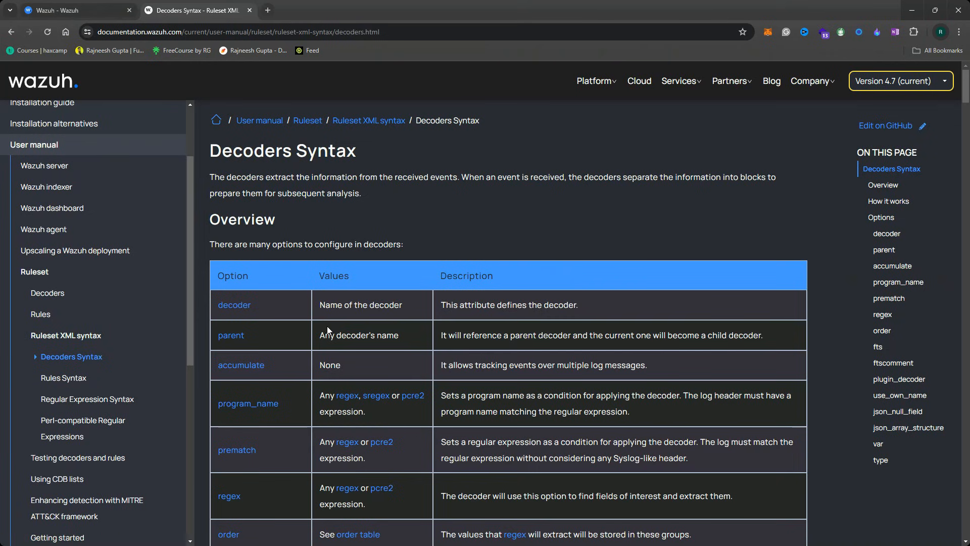
scroll(306, 341, "down", 4)
scroll(296, 277, "up", 2)
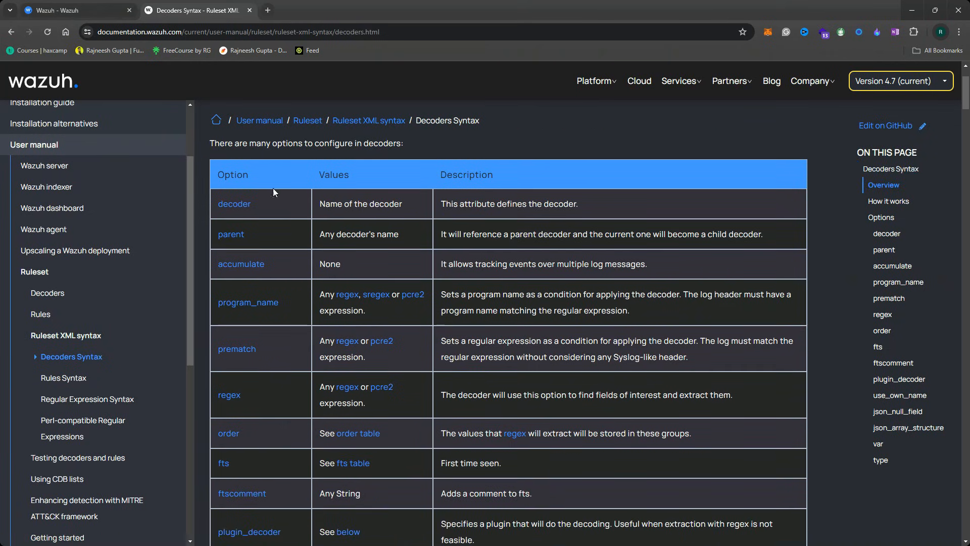
Highlight the decoder and parent options, then return to the cisco-ftd decoder file
left_click_drag(266, 212, 217, 208)
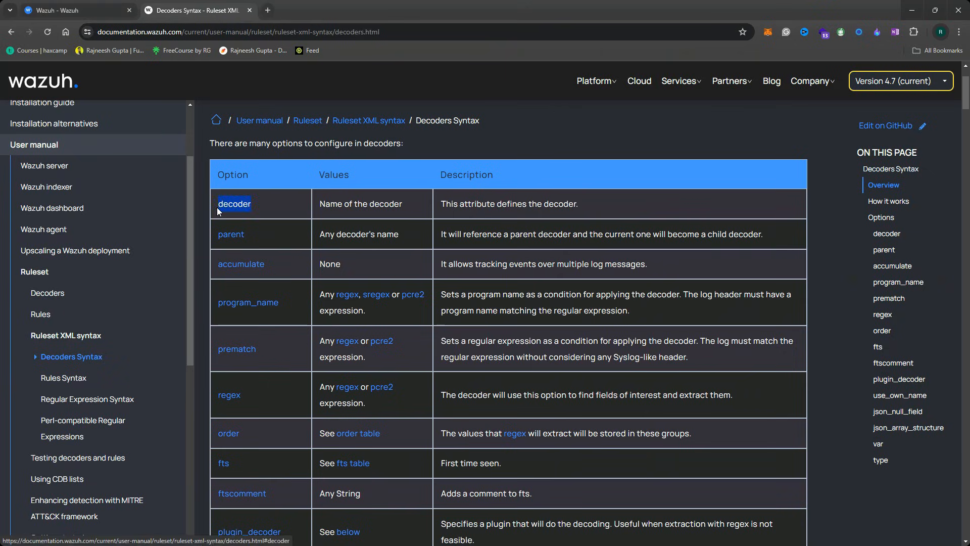
left_click_drag(256, 232, 223, 231)
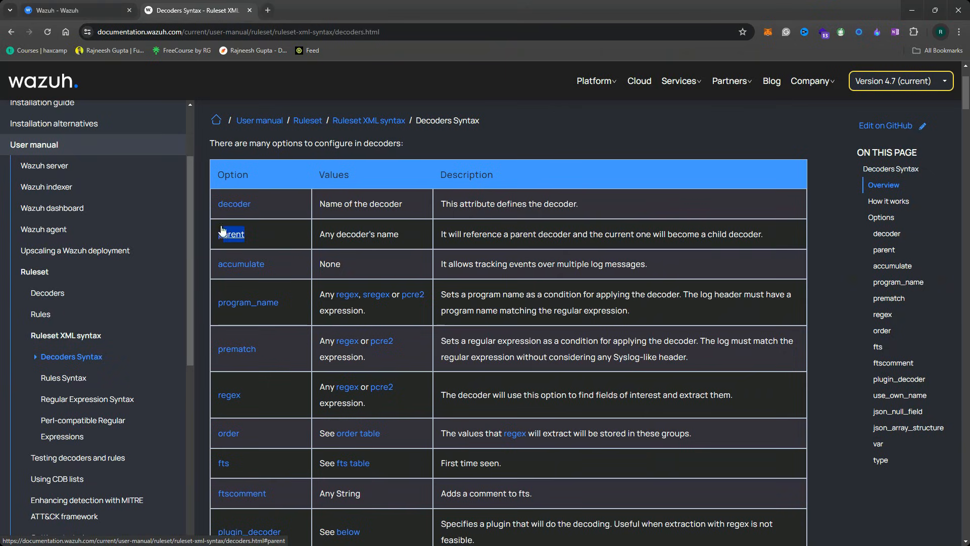
left_click(89, 11)
left_click_drag(108, 223, 57, 206)
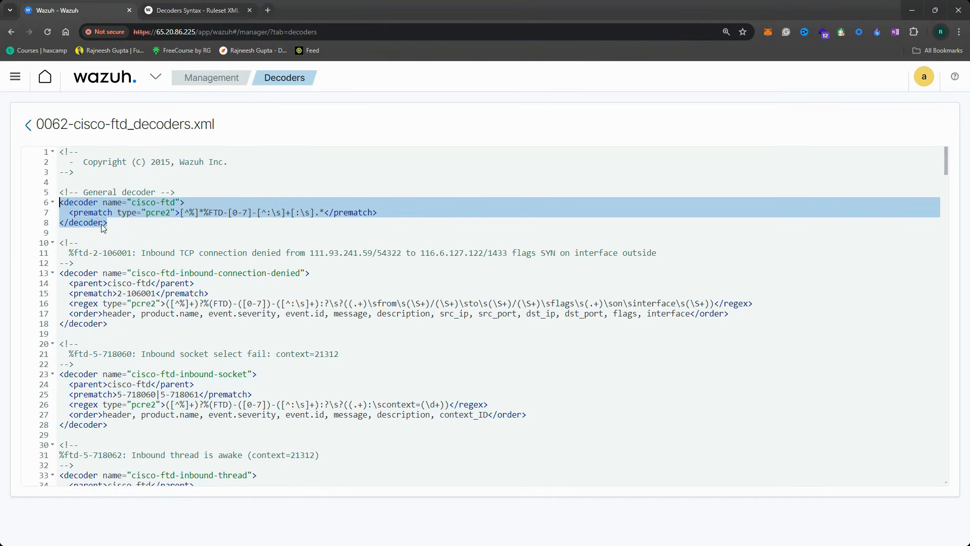
Highlight the parent's FTD prematch pattern and the child decoder's cisco-ftd parent reference
left_click(181, 231)
left_click_drag(209, 213, 224, 214)
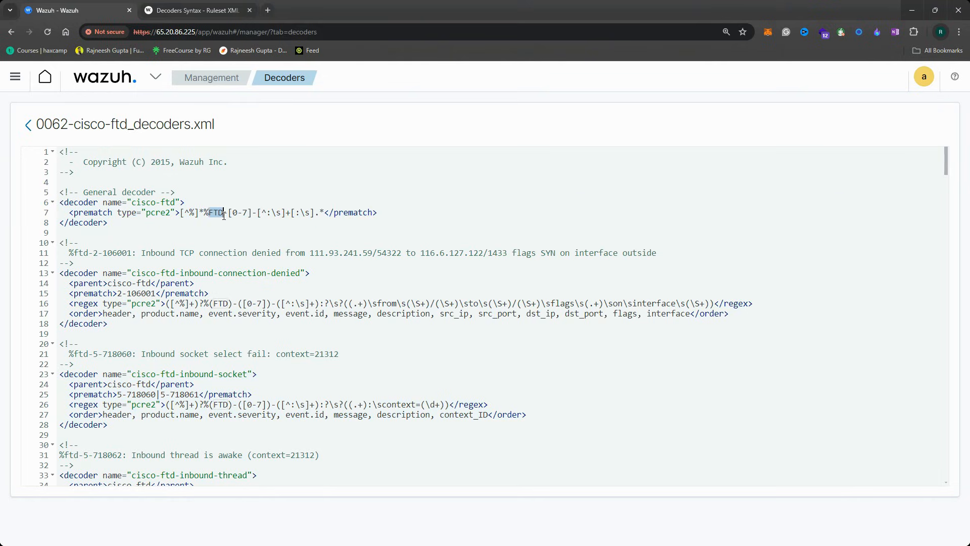
left_click_drag(247, 213, 233, 212)
left_click_drag(121, 222, 60, 204)
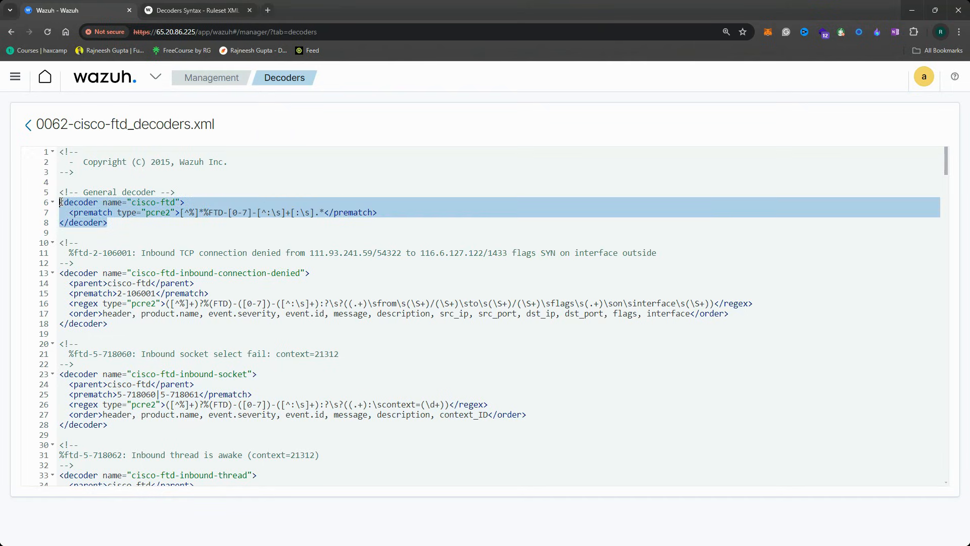
left_click(136, 224)
left_click_drag(61, 273, 113, 330)
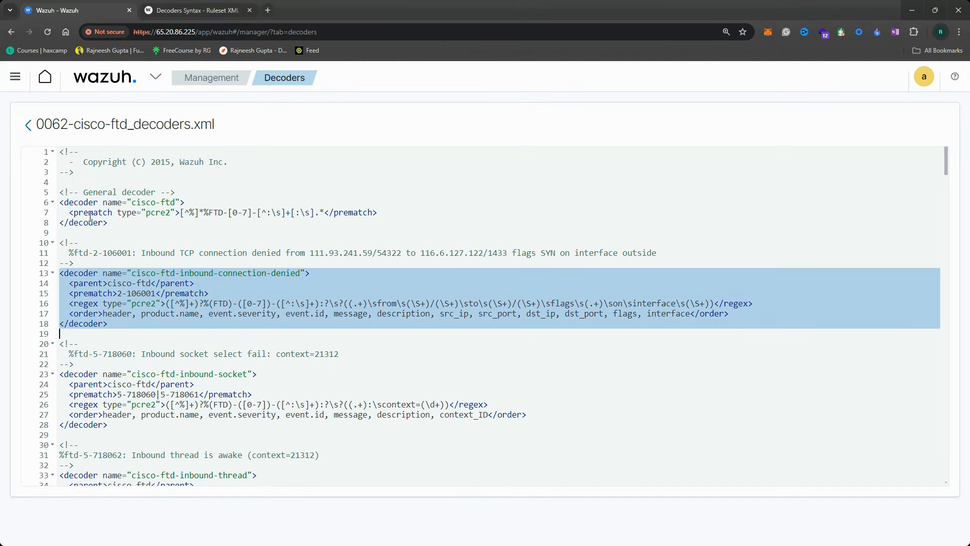
left_click_drag(65, 212, 391, 211)
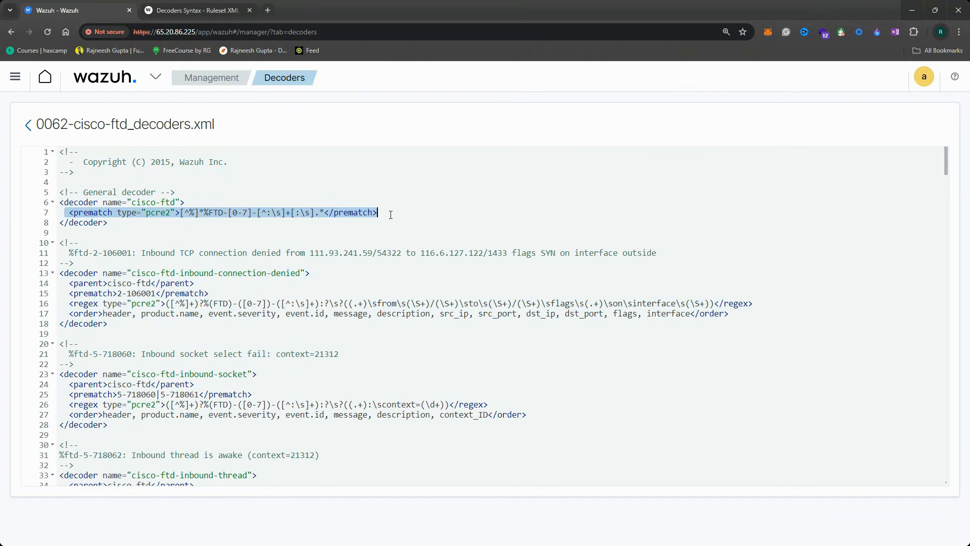
left_click_drag(68, 287, 203, 287)
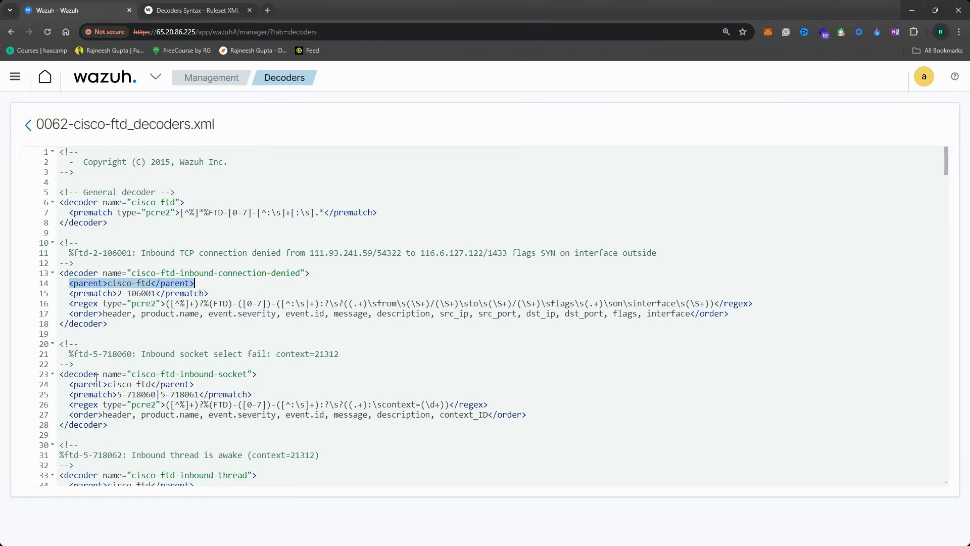
Scroll through the inbound-socket and deny-inbound-udp decoders and the line 76 pcre2 regex
left_click_drag(131, 377, 253, 378)
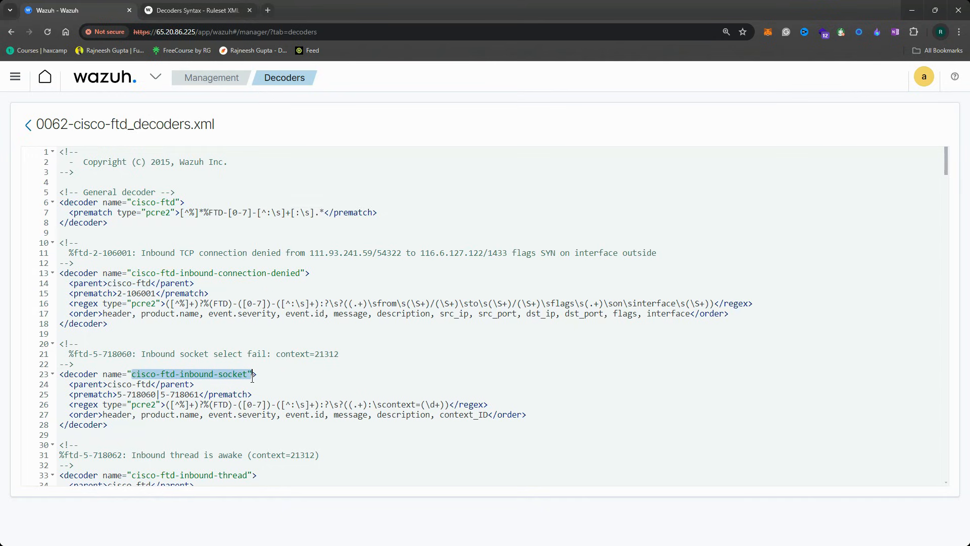
scroll(246, 382, "down", 2)
left_click_drag(150, 415, 249, 414)
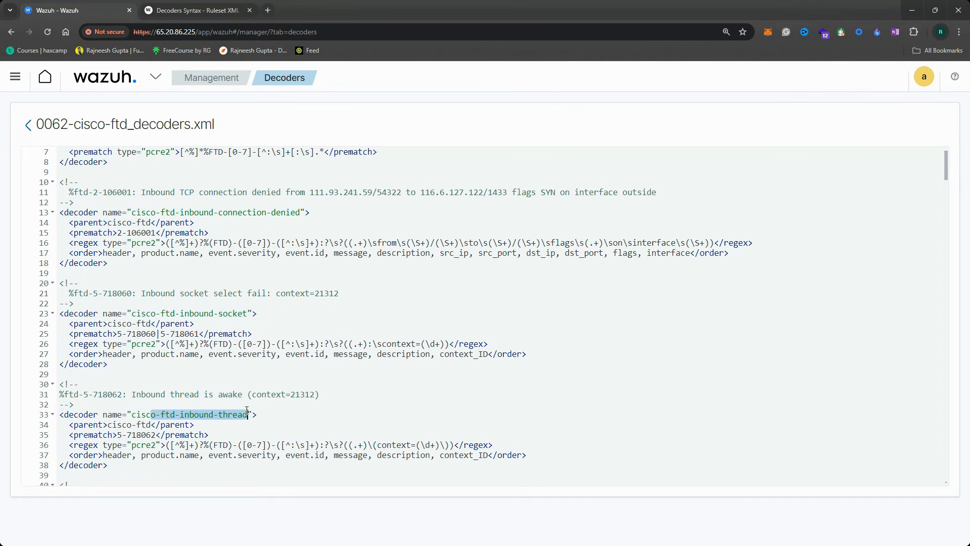
scroll(154, 404, "down", 4)
left_click_drag(151, 395, 252, 414)
scroll(151, 384, "down", 4)
scroll(213, 401, "down", 2)
scroll(282, 417, "down", 2)
scroll(255, 411, "down", 2)
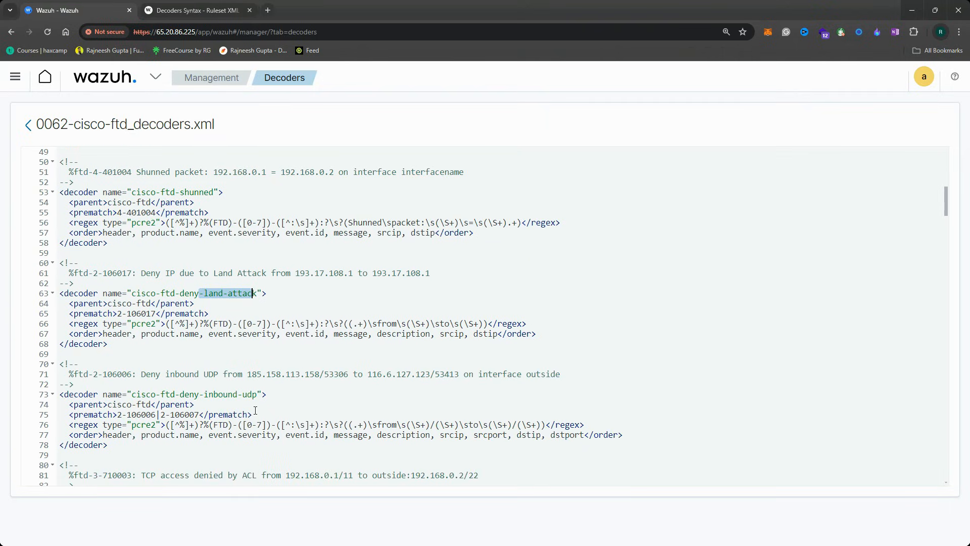
left_click_drag(179, 394, 248, 394)
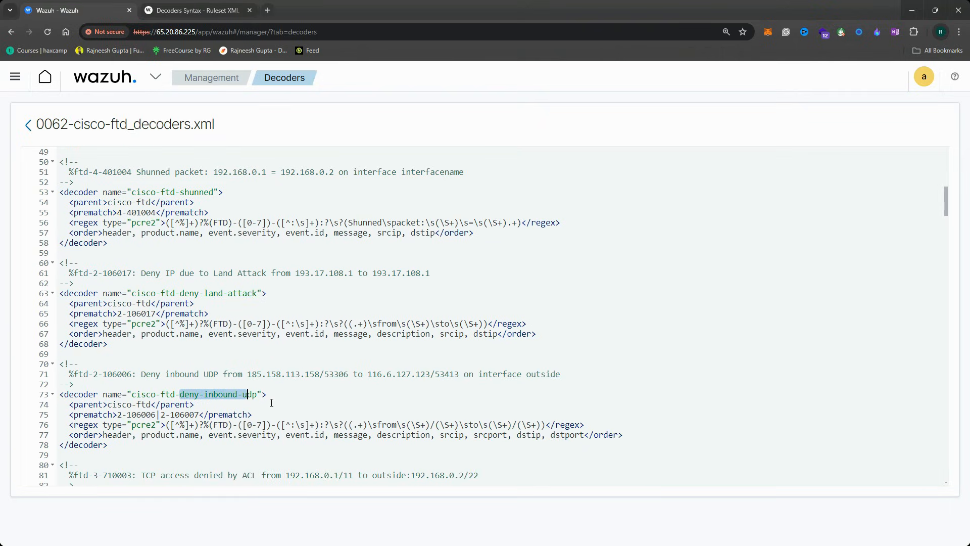
scroll(171, 424, "down", 1)
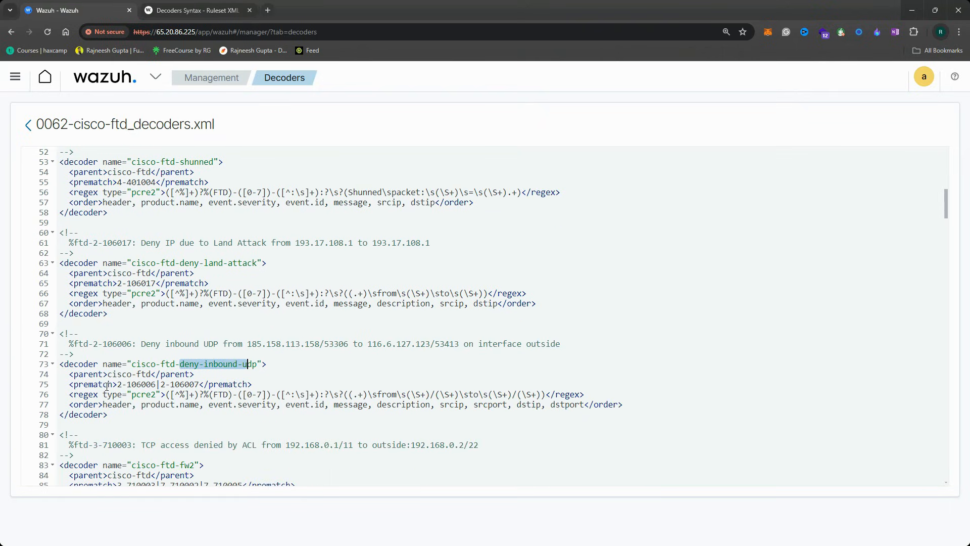
left_click_drag(132, 394, 222, 399)
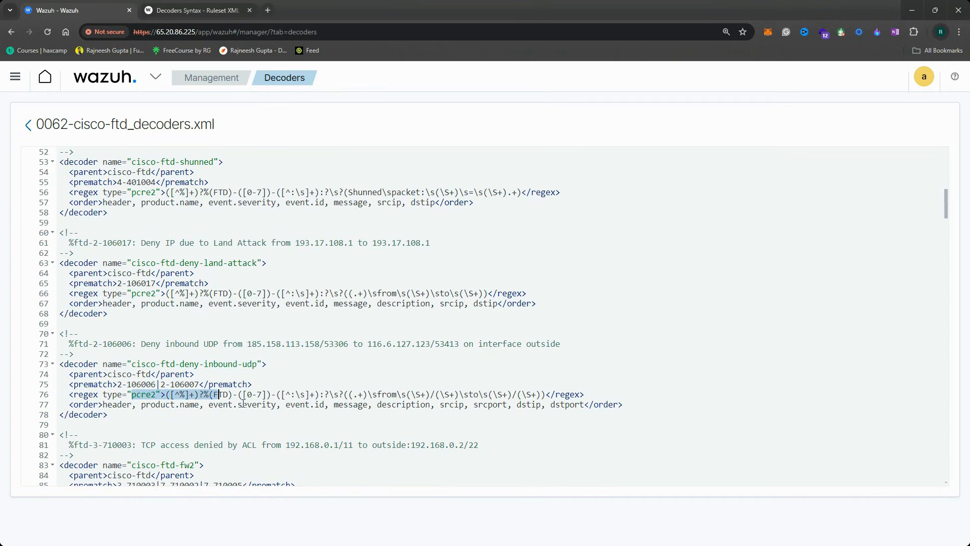
left_click(192, 12)
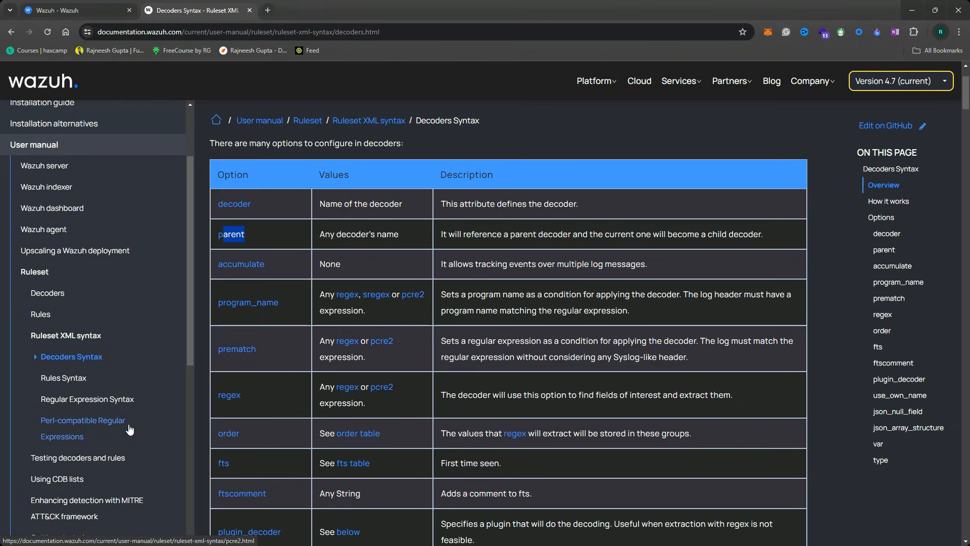
Open the Testing decoders and rules page and scroll to the dashboard and command-line section
scroll(129, 432, "down", 2)
left_click(83, 357)
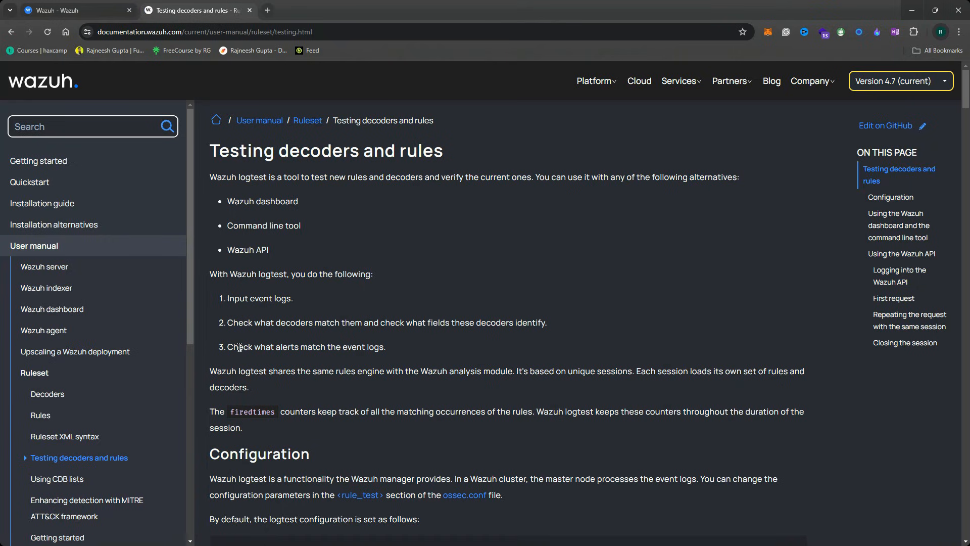
scroll(326, 375, "down", 10)
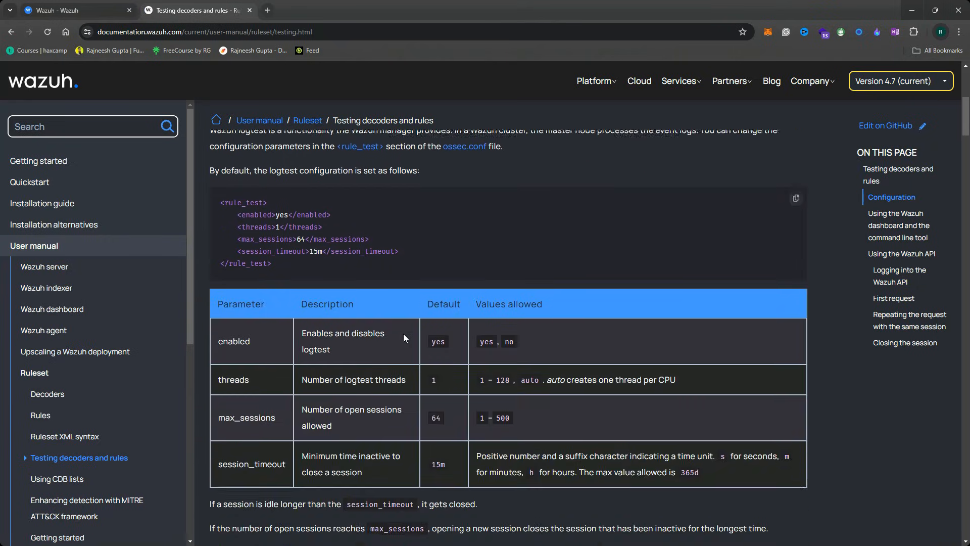
scroll(381, 366, "down", 2)
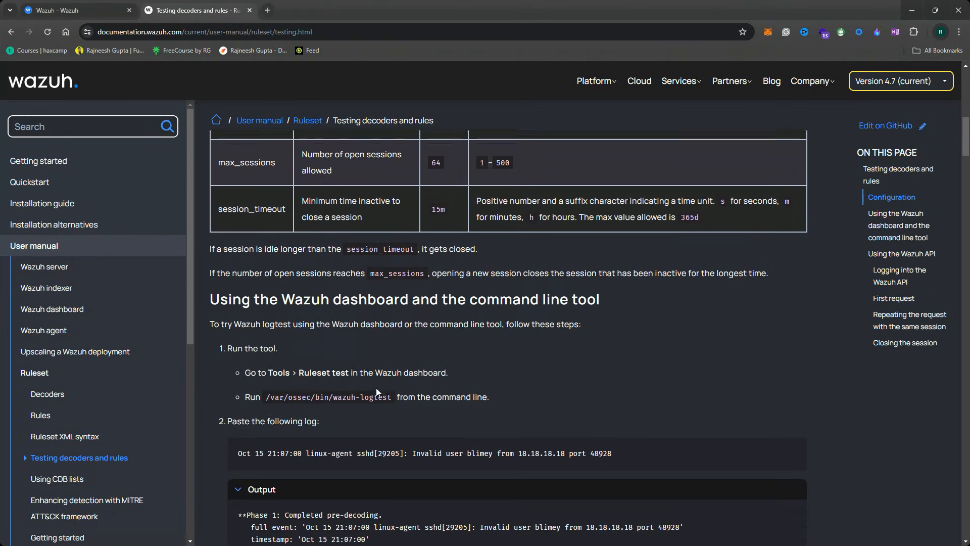
Highlight the wazuh-logtest path and the Tools > Ruleset test instruction
left_click_drag(393, 395, 268, 396)
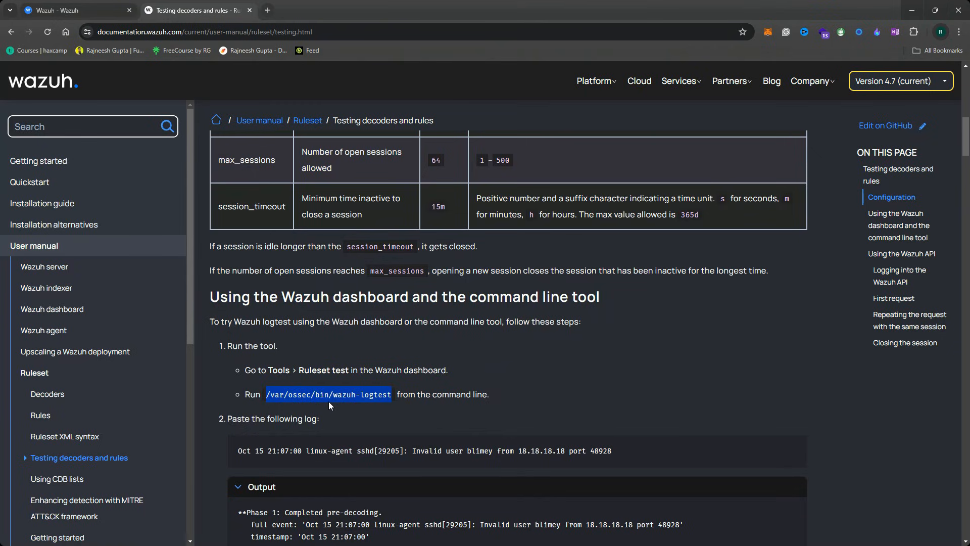
left_click(329, 402)
left_click_drag(387, 396, 396, 372)
left_click_drag(299, 372, 365, 372)
left_click(380, 373)
left_click_drag(273, 370, 374, 373)
left_click(317, 373)
Open Tools > Ruleset Test in the dashboard, then view the sample sshd log in the docs
left_click(96, 3)
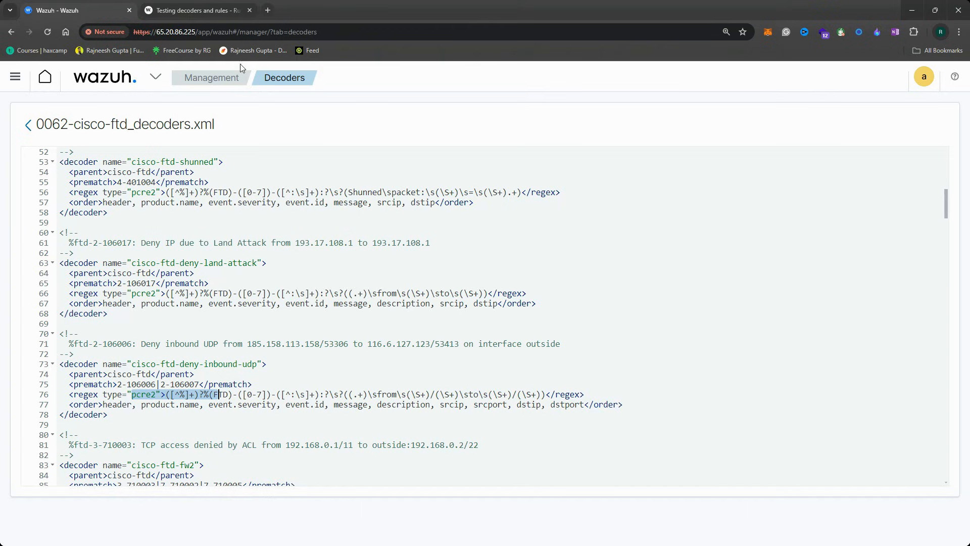
left_click(155, 77)
left_click(106, 212)
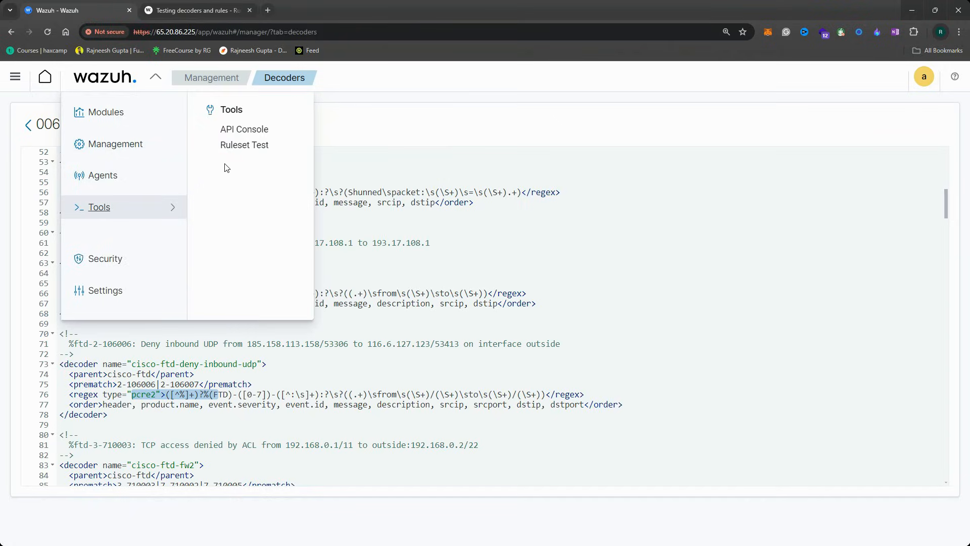
left_click(237, 148)
left_click(83, 197)
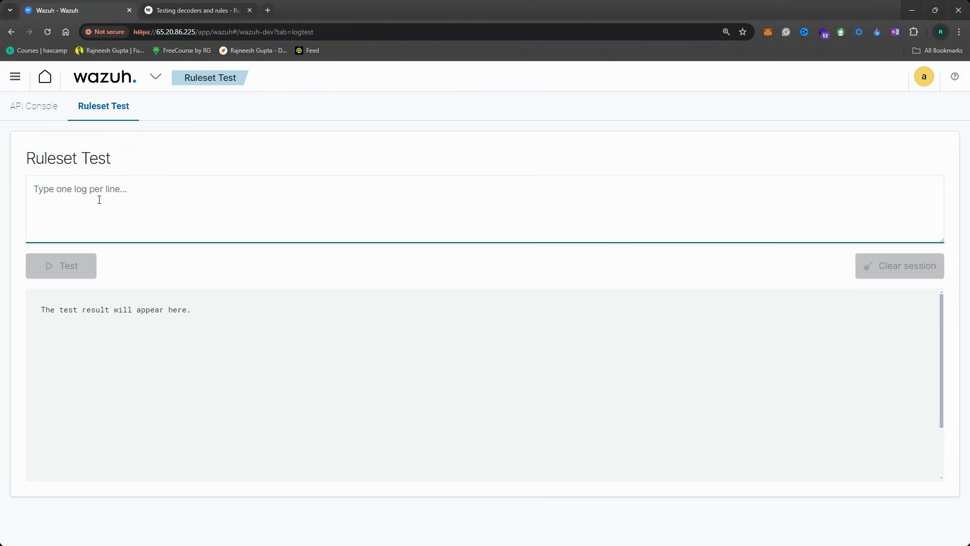
left_click(205, 11)
scroll(352, 313, "down", 3)
Read the sample logtest output, highlighting the Phase 1 pre-decoding and Phase 2 decoding results
left_click_drag(613, 300, 344, 300)
scroll(334, 303, "down", 2)
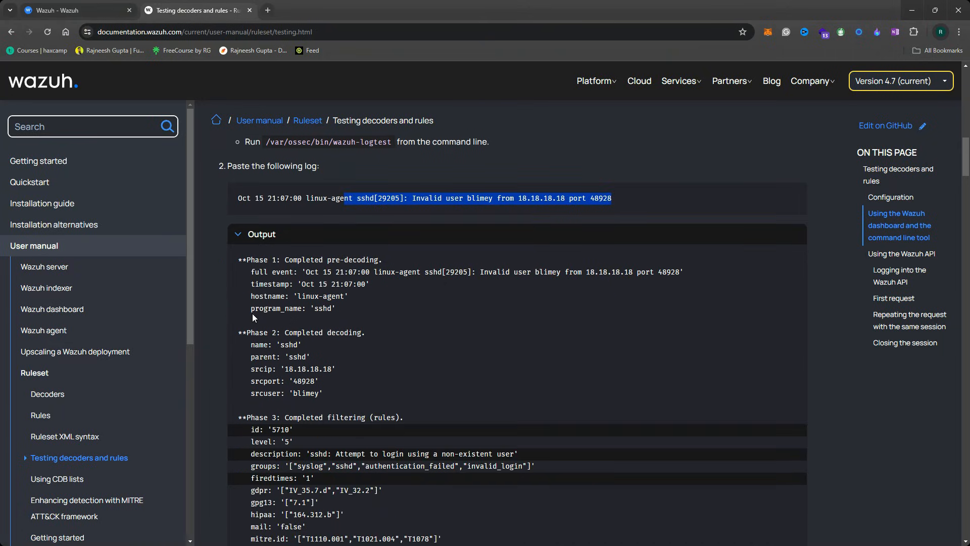
left_click_drag(252, 258, 346, 312)
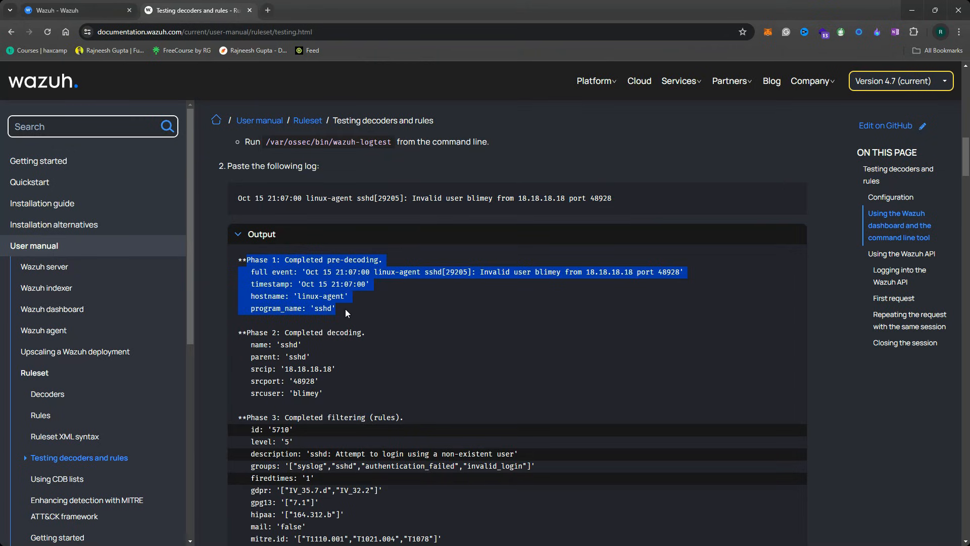
left_click_drag(289, 332, 362, 408)
scroll(362, 408, "down", 2)
left_click_drag(285, 317, 380, 321)
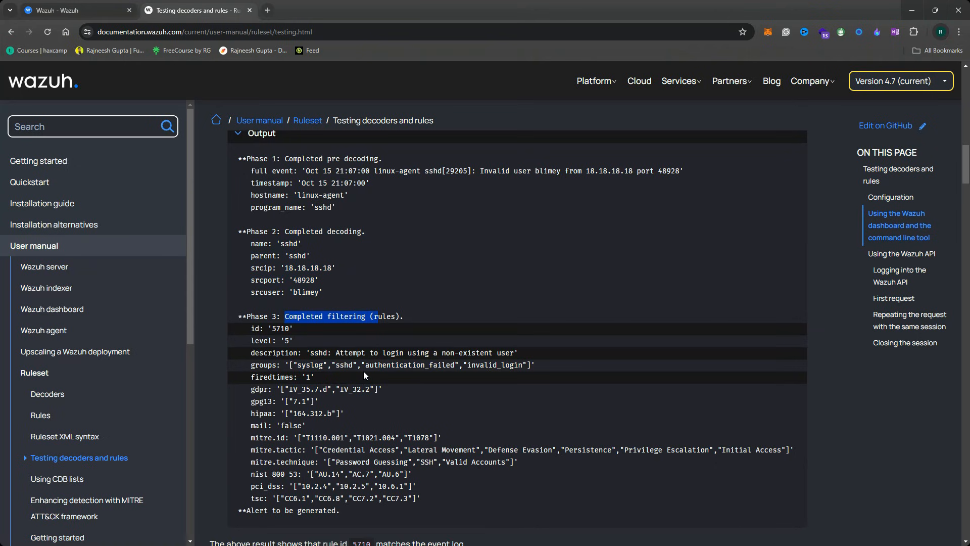
scroll(357, 371, "down", 2)
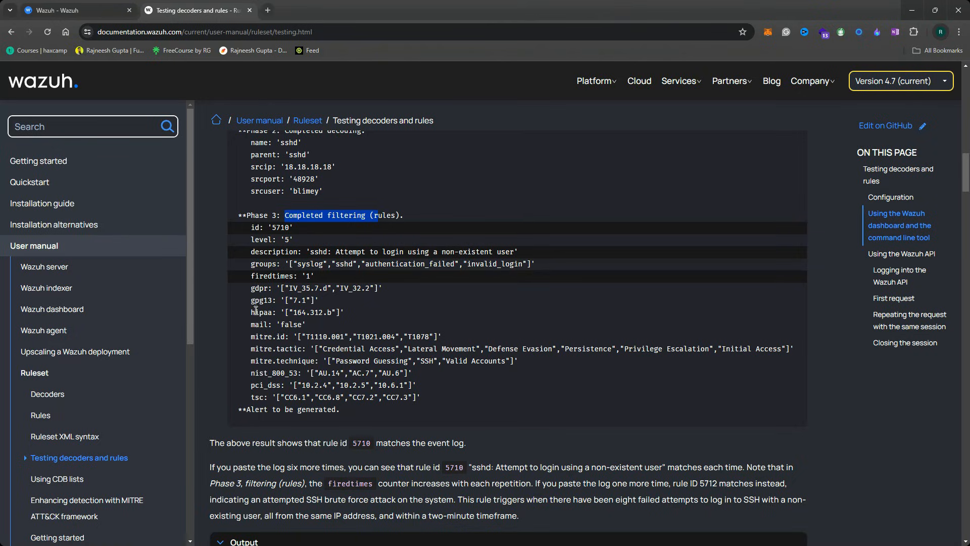
left_click(323, 285)
scroll(322, 284, "up", 15)
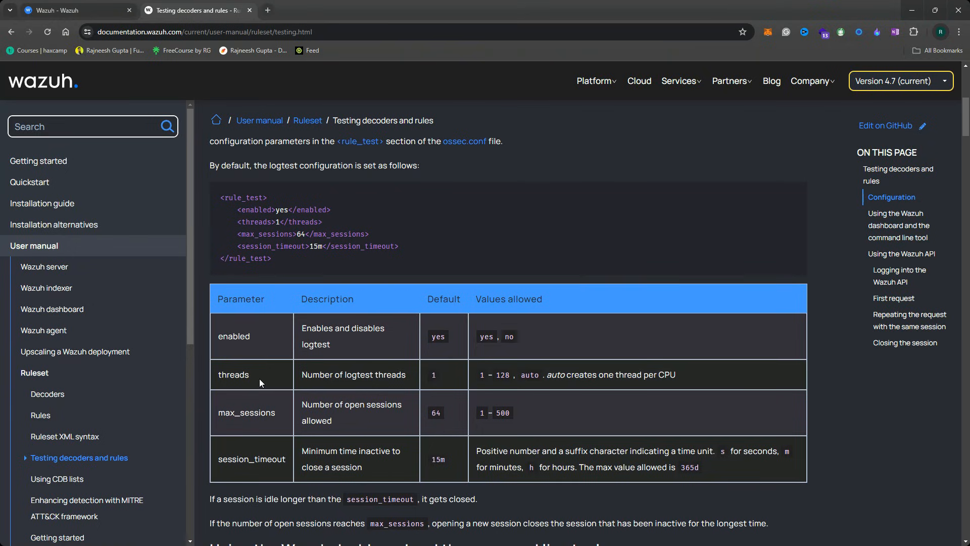
scroll(260, 378, "up", 3)
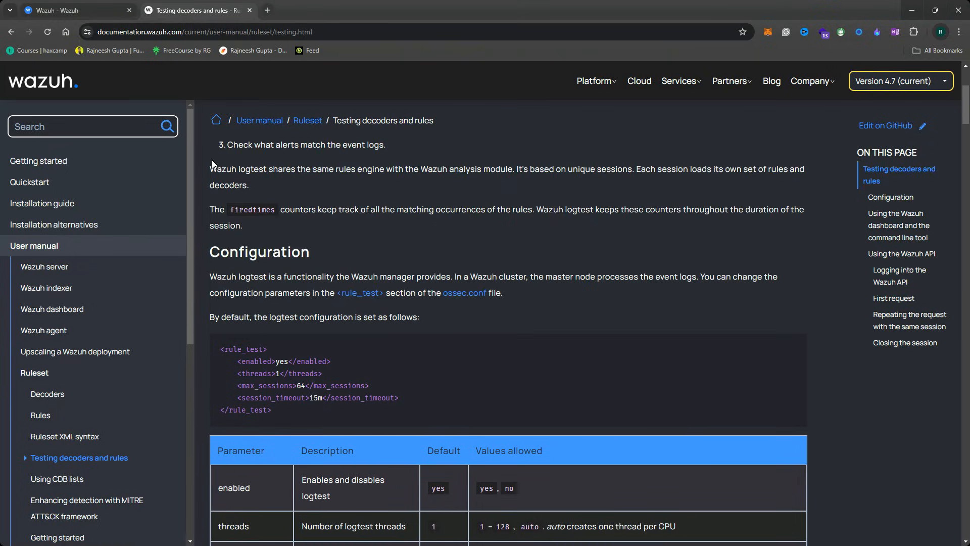
Browse the Decoders, JSON decoder and Decoders Syntax documentation pages
left_click(48, 392)
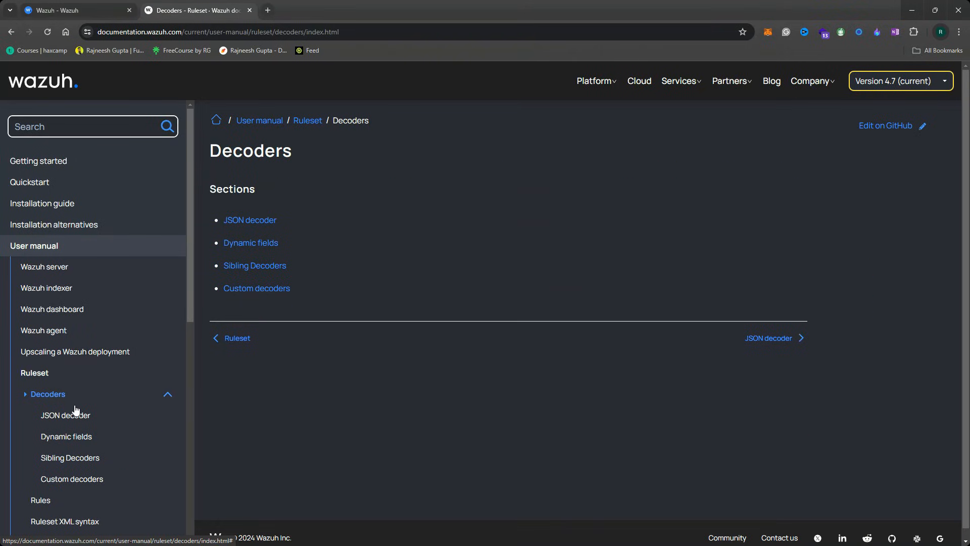
left_click(71, 417)
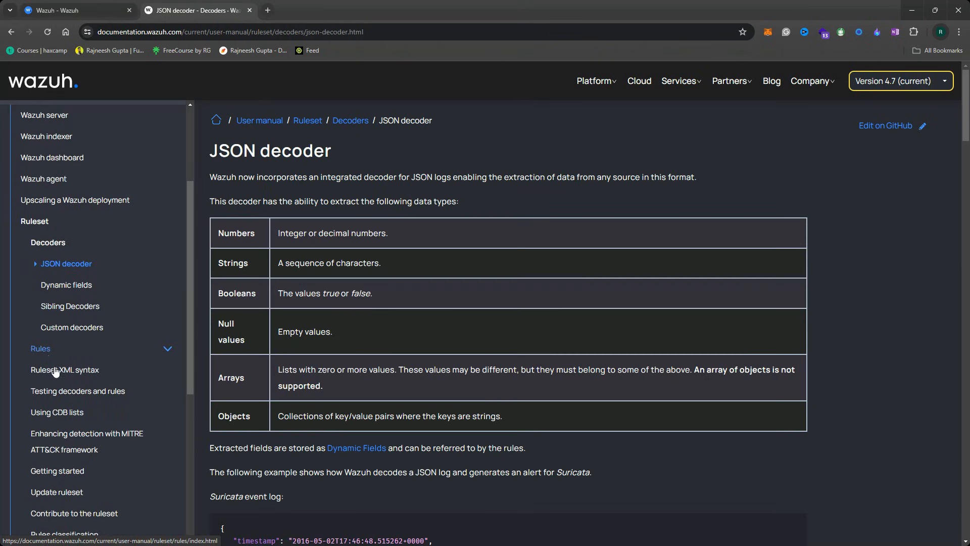
left_click(56, 374)
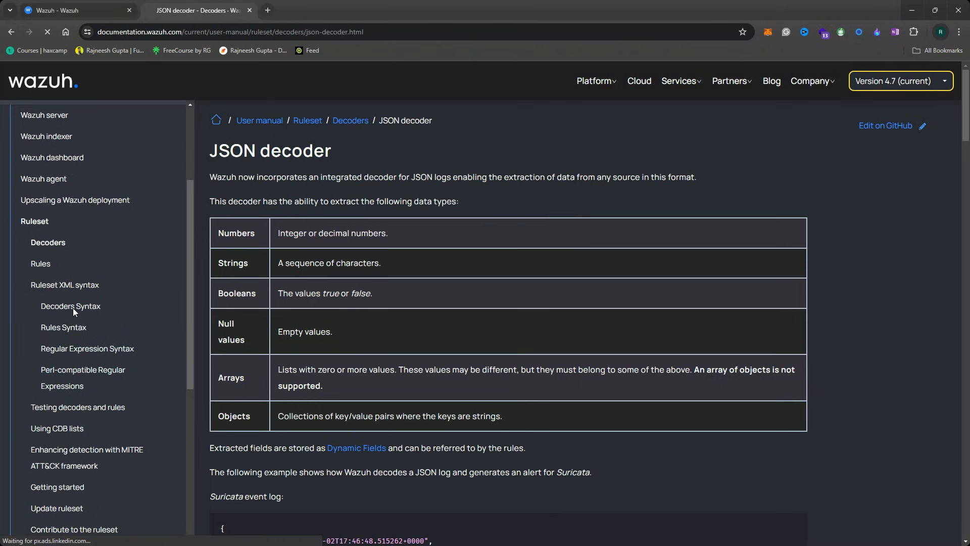
left_click(66, 305)
Open the Rules Syntax reference page and scroll through its rule options
scroll(285, 287, "down", 10)
scroll(76, 394, "down", 2)
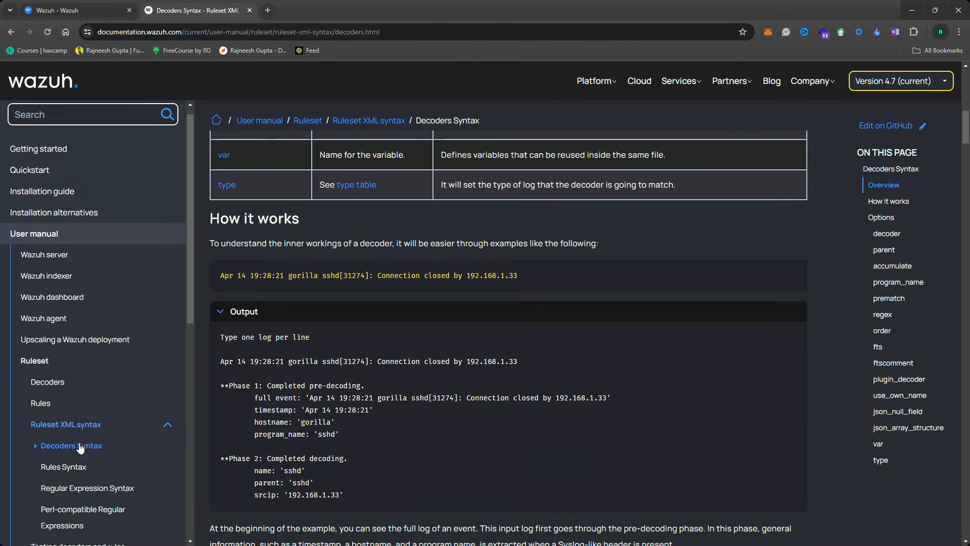
left_click(74, 377)
scroll(349, 366, "down", 10)
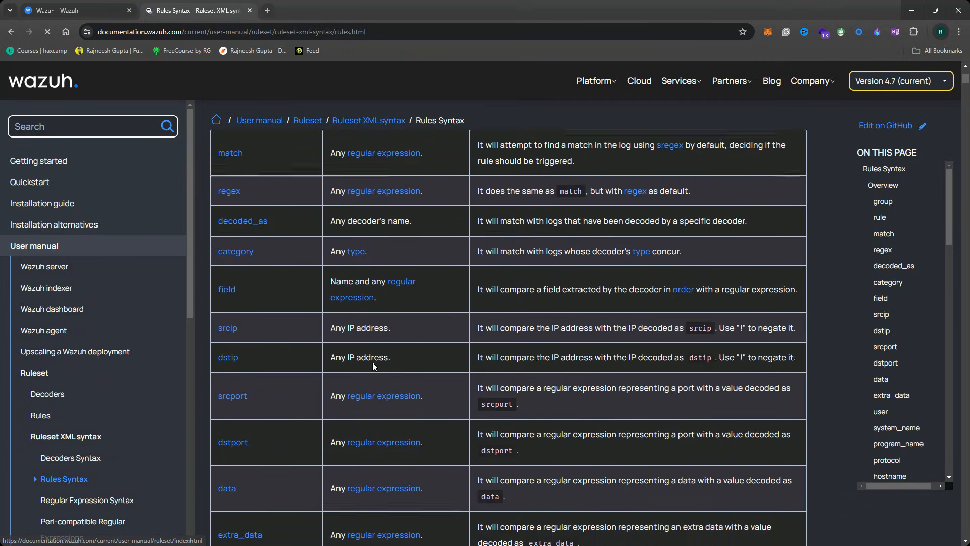
scroll(349, 367, "down", 20)
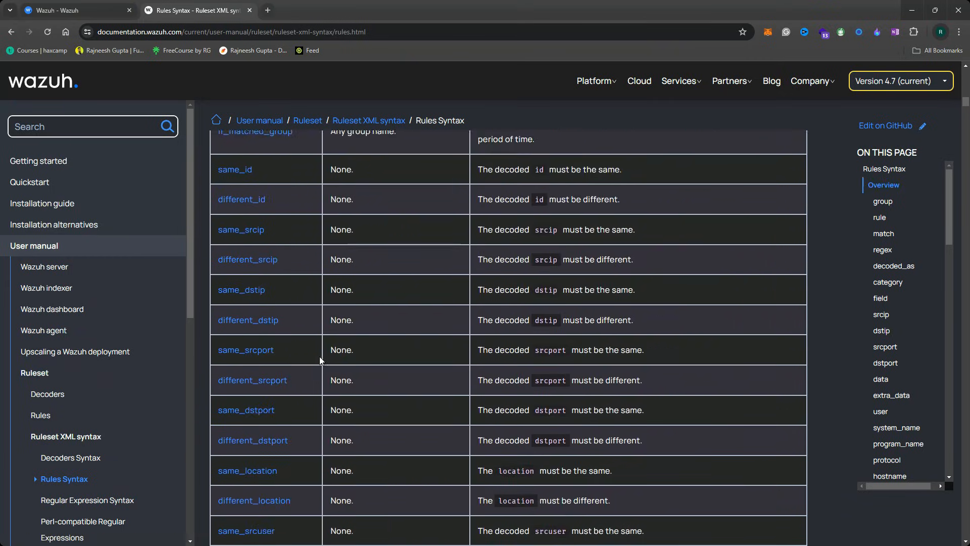
scroll(319, 356, "down", 5)
scroll(140, 404, "down", 3)
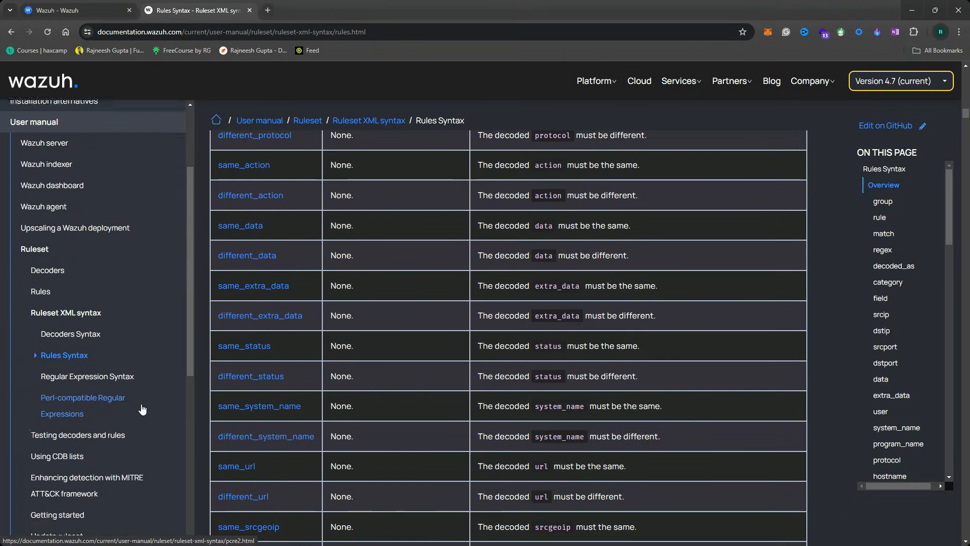
In the Wazuh dashboard, go to Management > Rules and show the rules files list
left_click(79, 11)
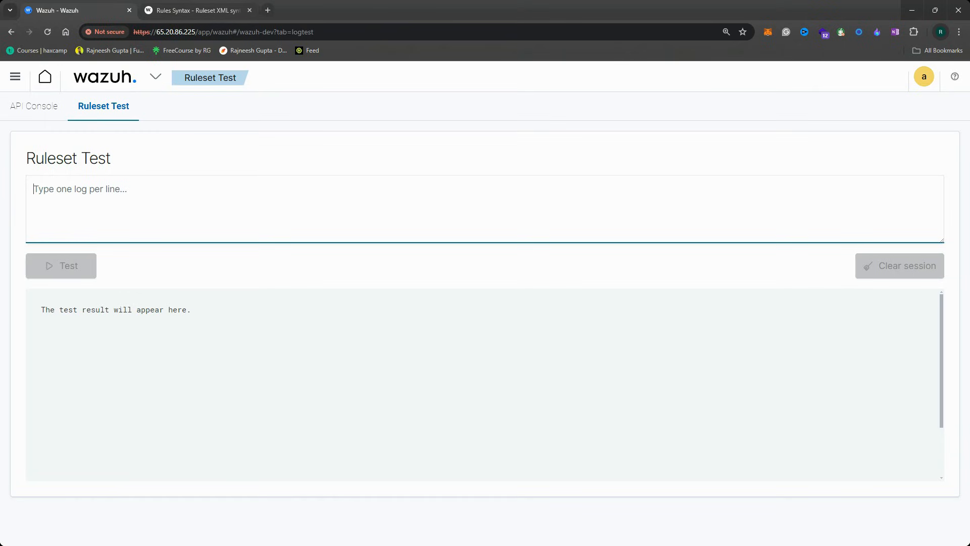
left_click(105, 85)
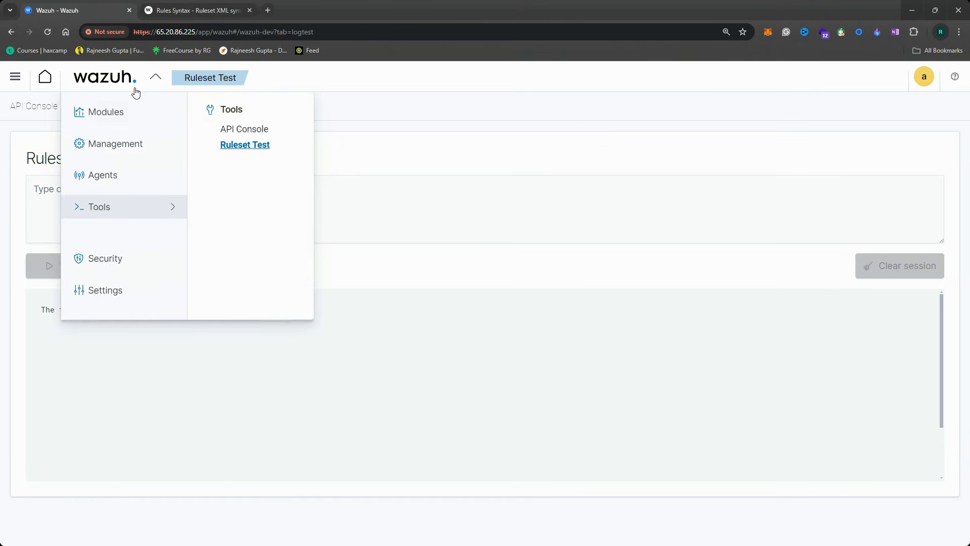
left_click(144, 147)
left_click(231, 163)
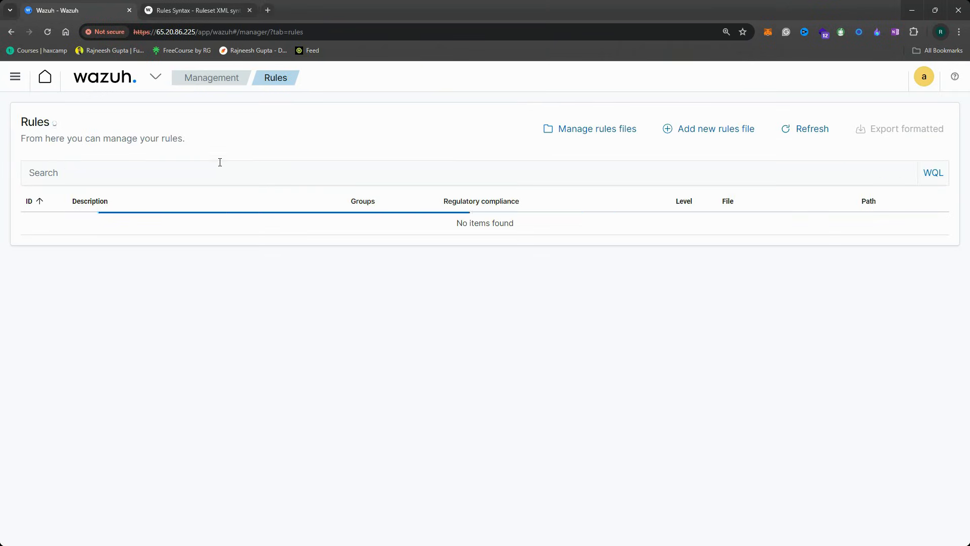
left_click(583, 130)
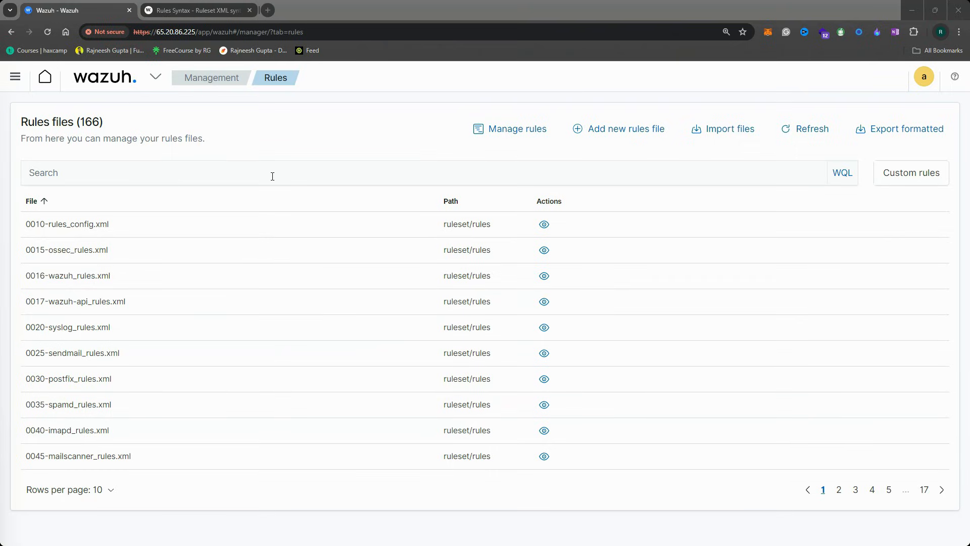
Filter the rules files by 'ssh' to find 0095-sshd_rules.xml
left_click(128, 173)
type("ssh")
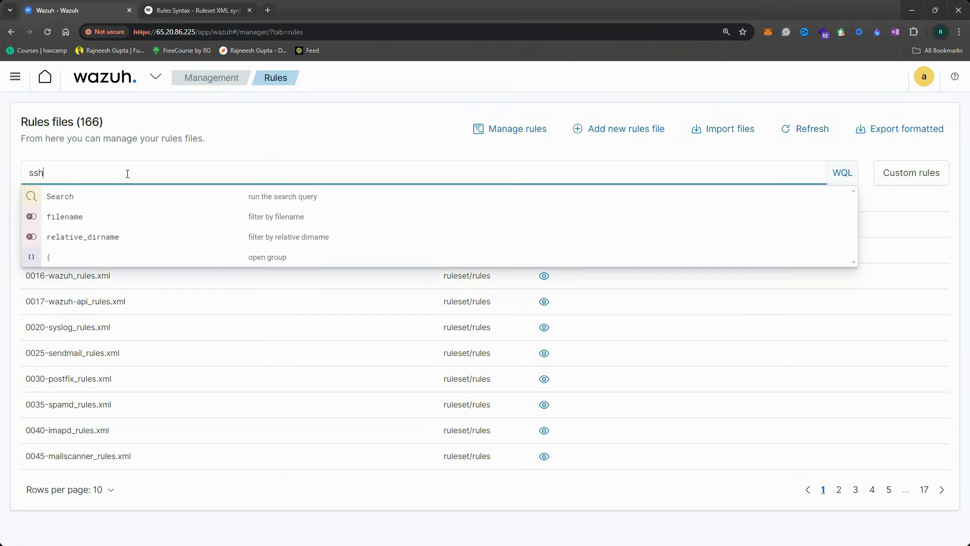
key("Return")
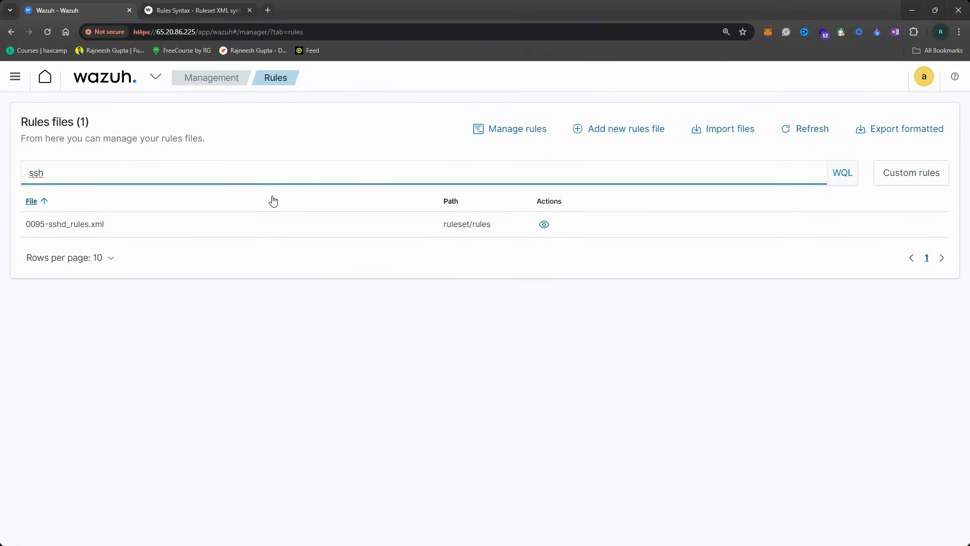
left_click_drag(49, 224, 135, 228)
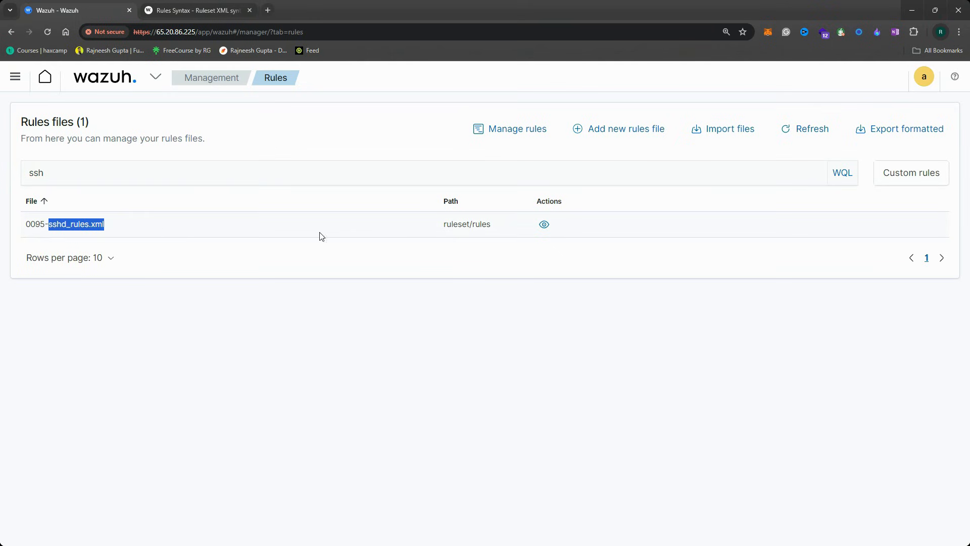
View 0095-sshd_rules.xml and inspect rule 5700, including its decoded_as sshd line
left_click(545, 224)
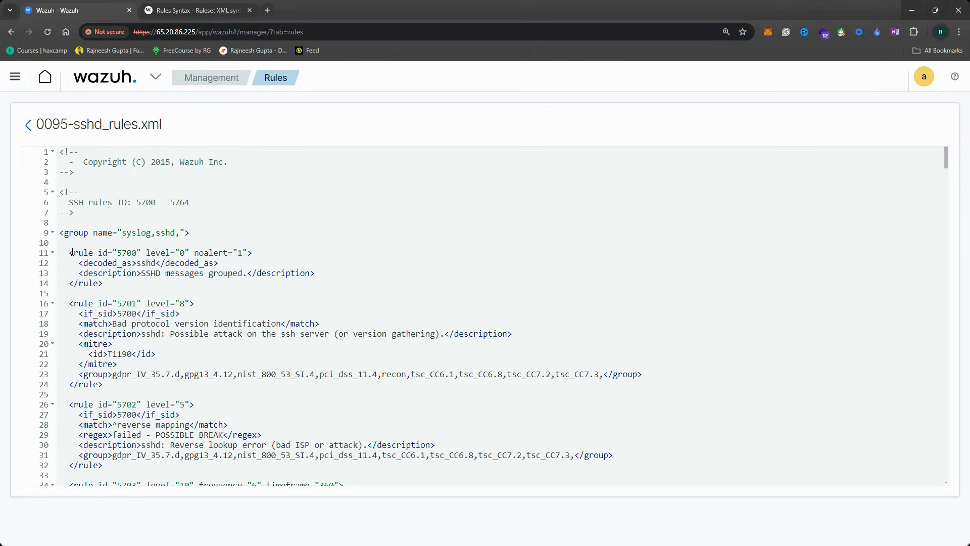
left_click_drag(60, 233, 191, 233)
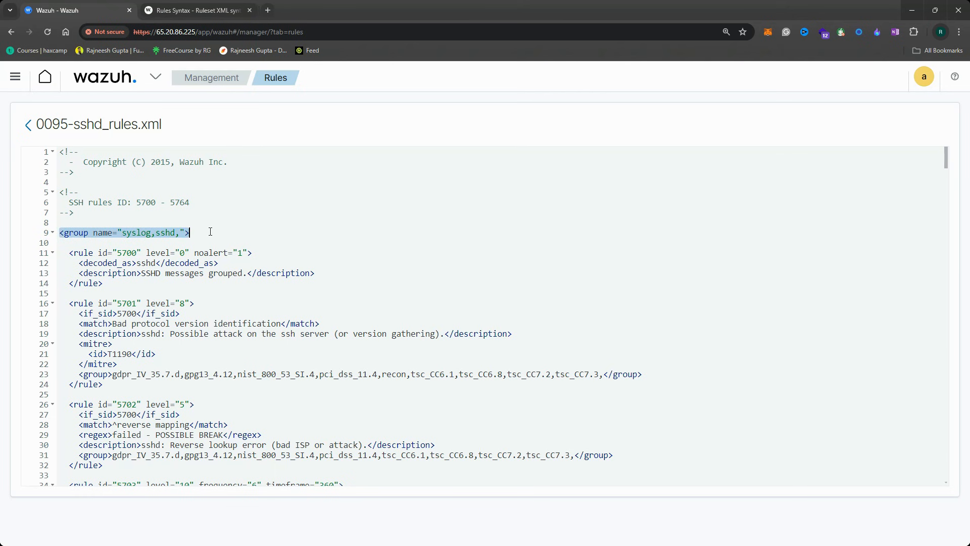
scroll(213, 317, "down", 4)
scroll(214, 316, "down", 20)
scroll(202, 334, "up", 20)
left_click_drag(103, 283, 69, 252)
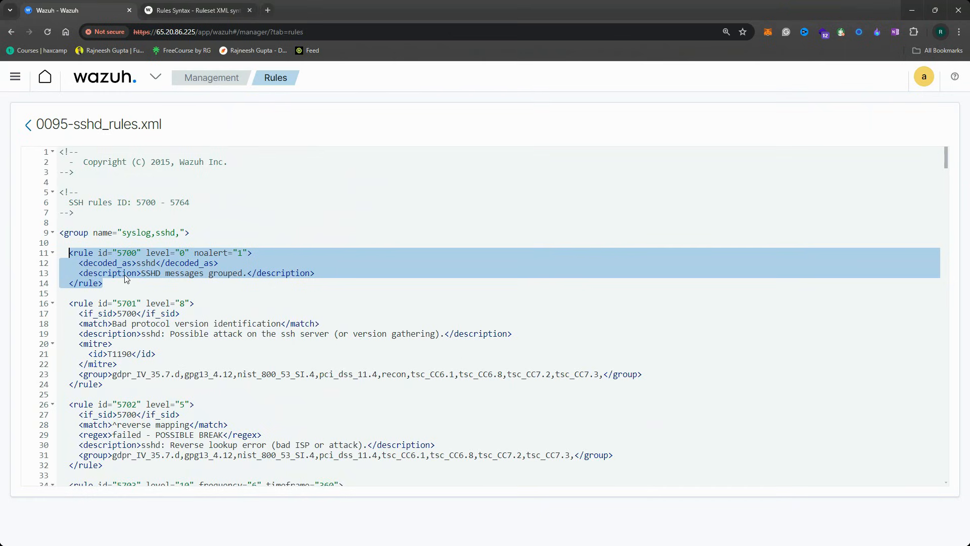
left_click(116, 286)
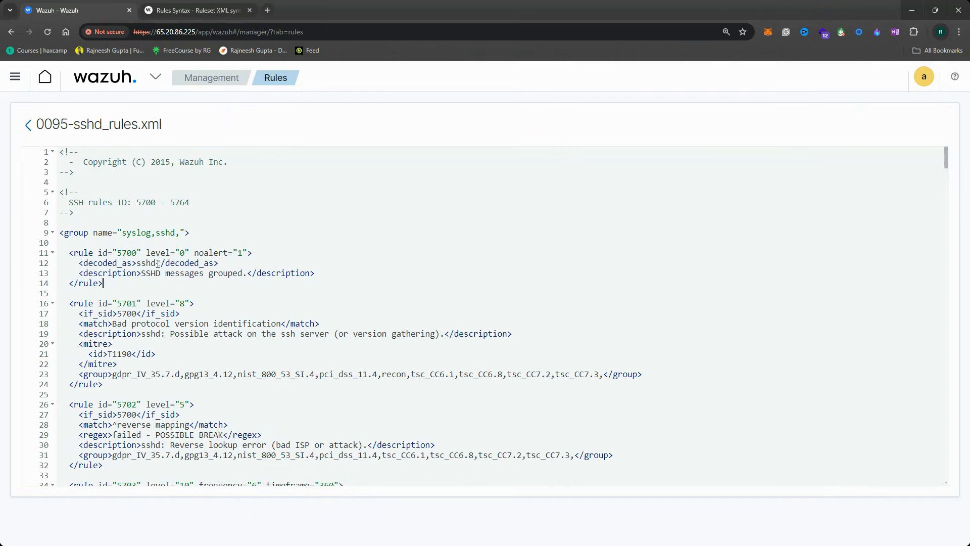
left_click_drag(69, 253, 133, 269)
left_click(124, 275)
left_click(156, 266)
double_click(145, 263)
Inspect child rule 5701: its level 8, if_sid 5700 parent and match text
left_click_drag(59, 303, 147, 304)
left_click(208, 306)
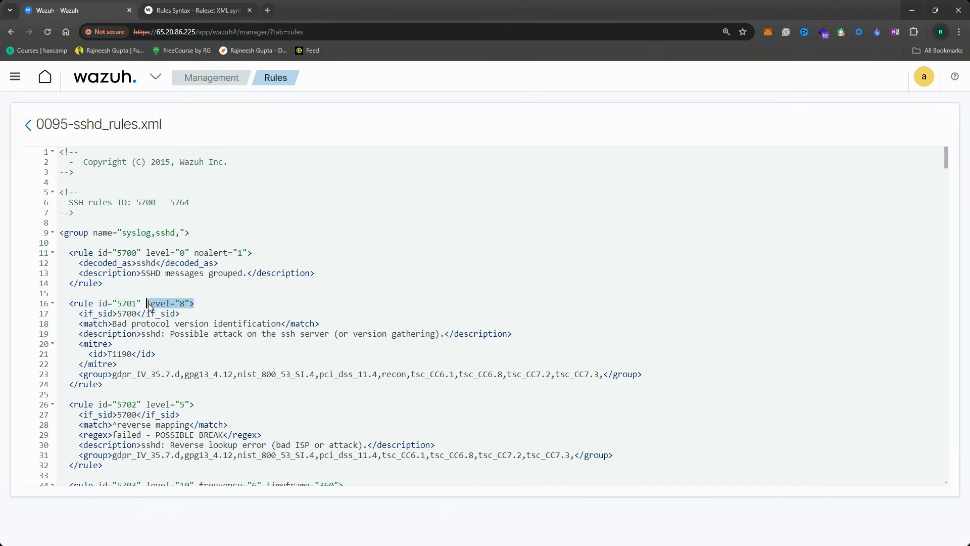
left_click(145, 323)
left_click_drag(75, 314, 117, 314)
left_click(132, 314)
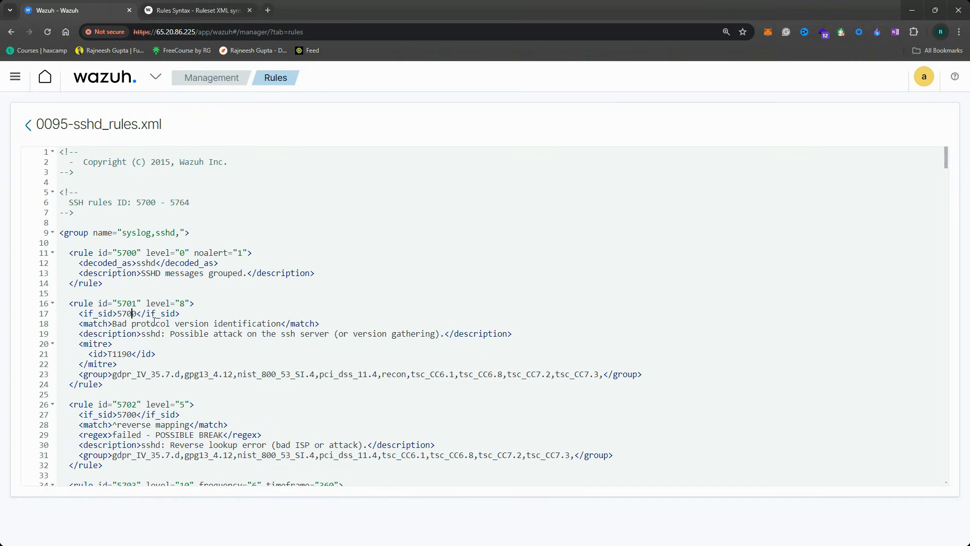
left_click_drag(180, 314, 79, 314)
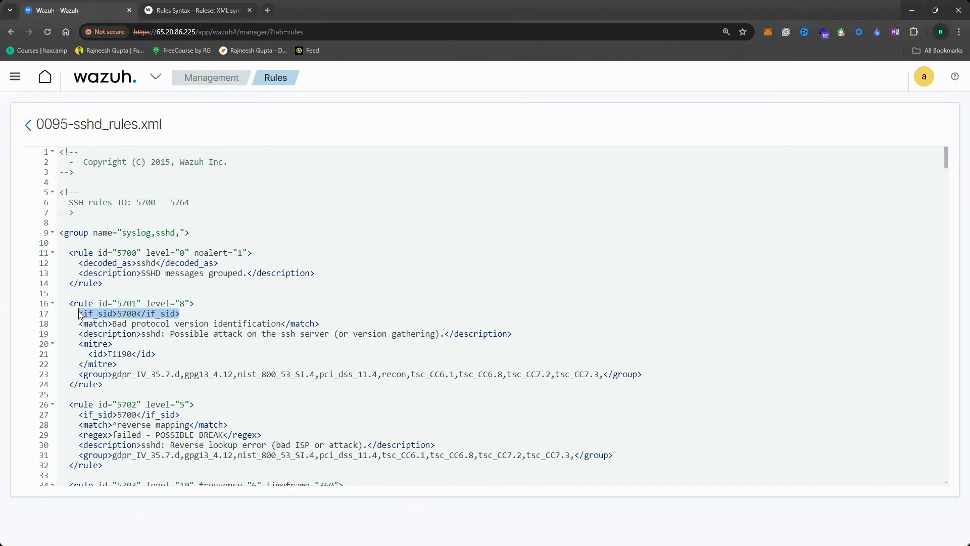
left_click(123, 314)
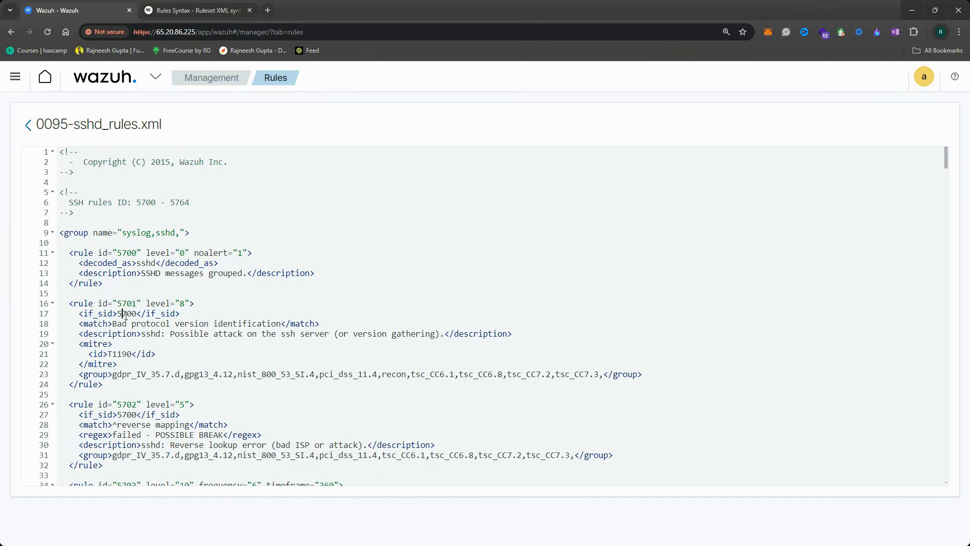
double_click(124, 313)
left_click(127, 317)
left_click_drag(118, 303, 138, 303)
double_click(123, 314)
double_click(127, 254)
left_click_drag(80, 323, 281, 328)
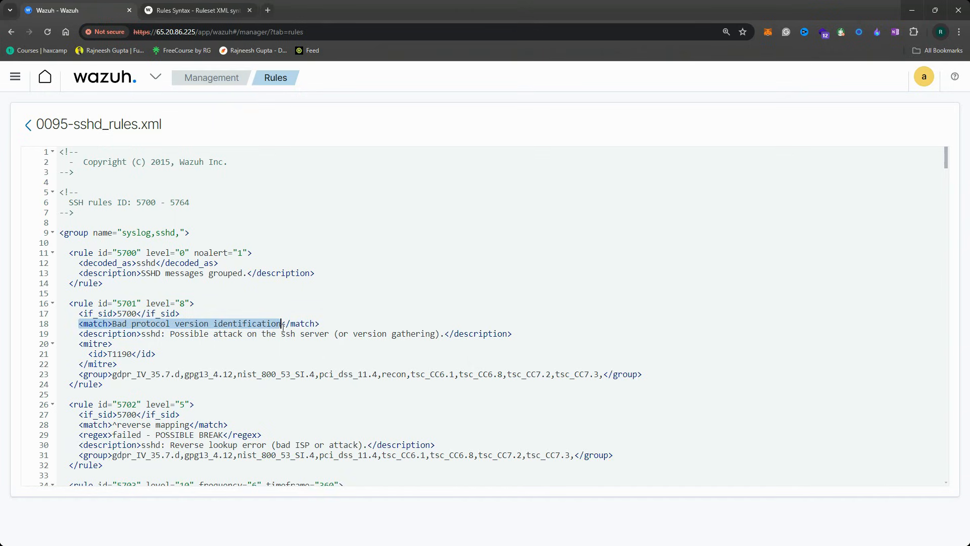
left_click(252, 334)
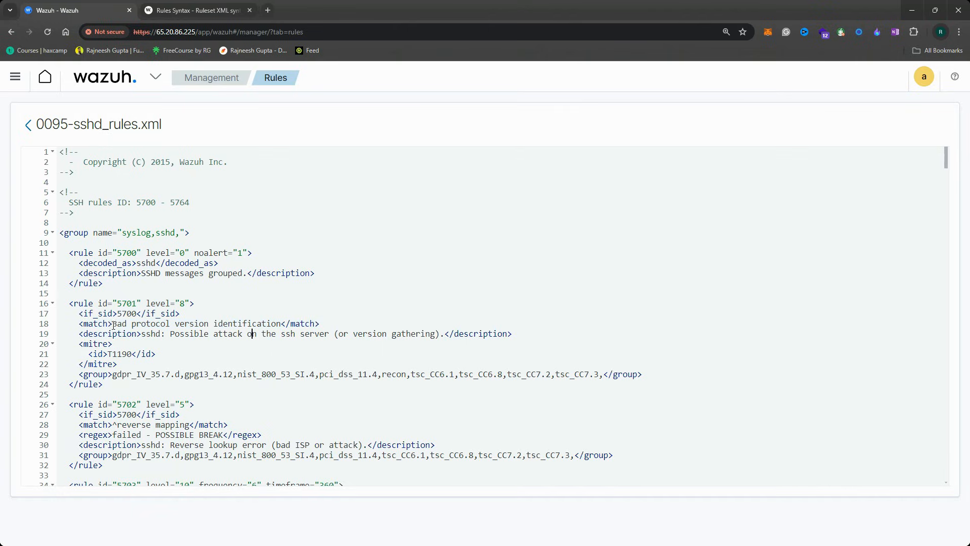
left_click_drag(112, 324, 283, 326)
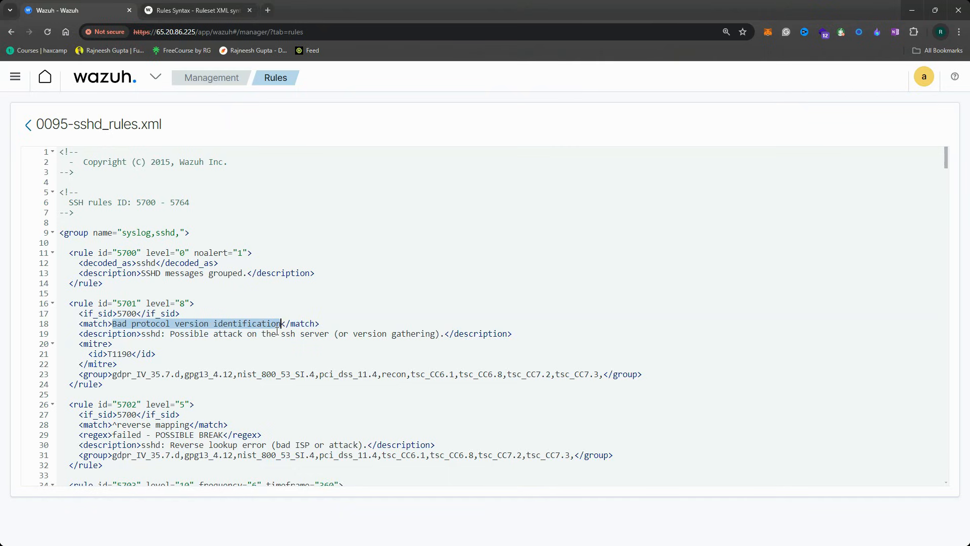
left_click_drag(78, 334, 518, 337)
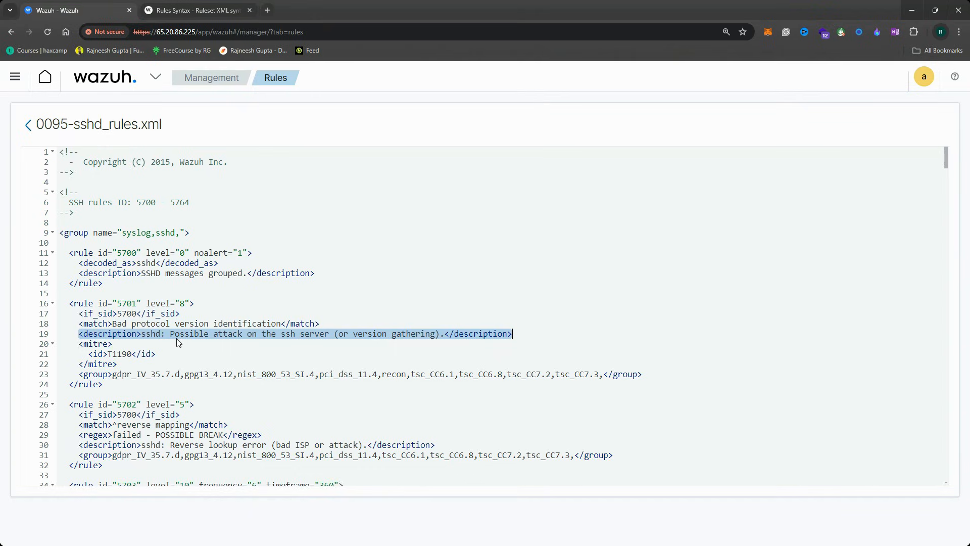
left_click(203, 333)
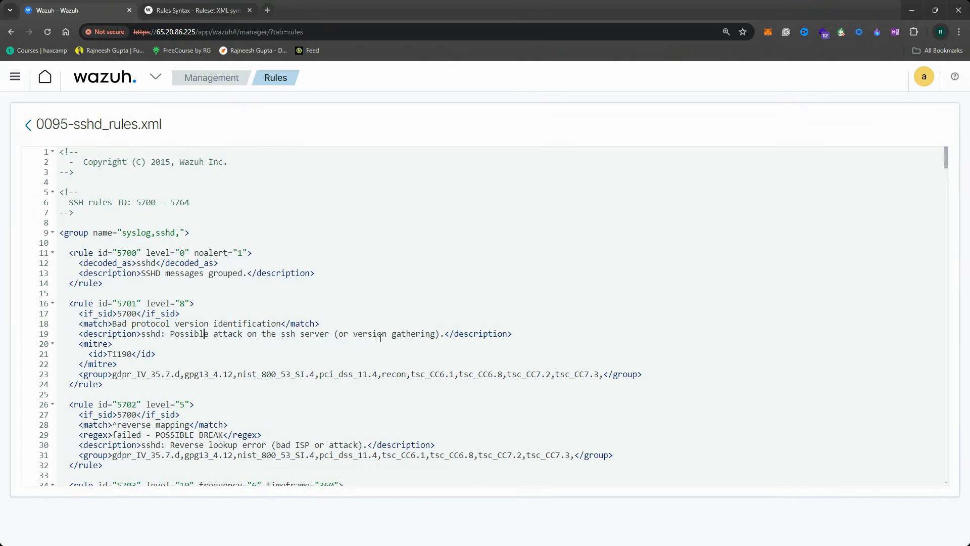
left_click_drag(78, 344, 124, 363)
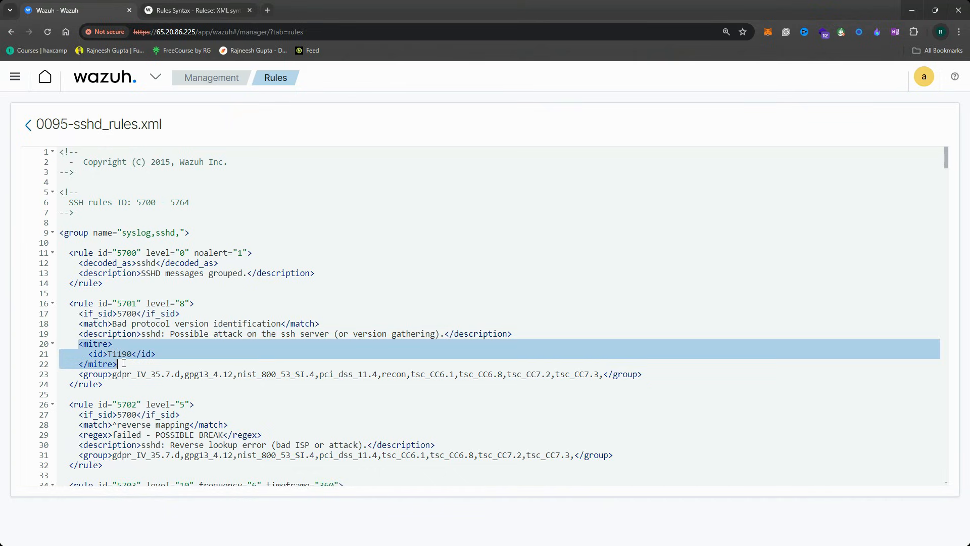
left_click_drag(79, 375, 661, 380)
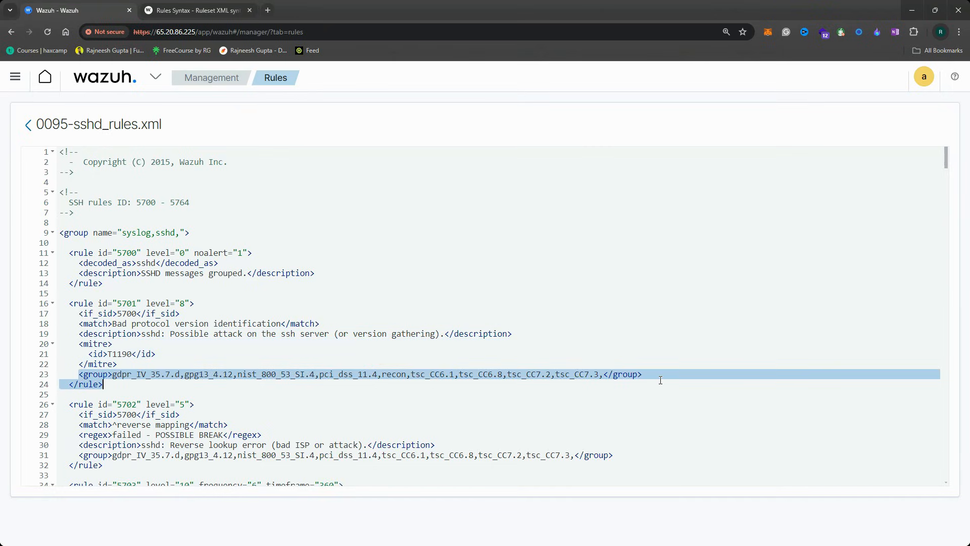
left_click(477, 383)
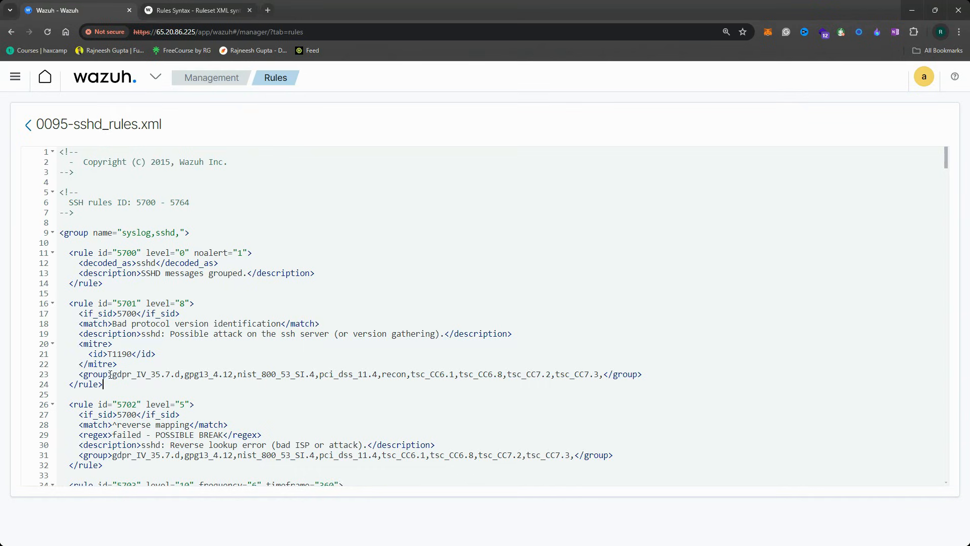
left_click_drag(659, 373, 62, 347)
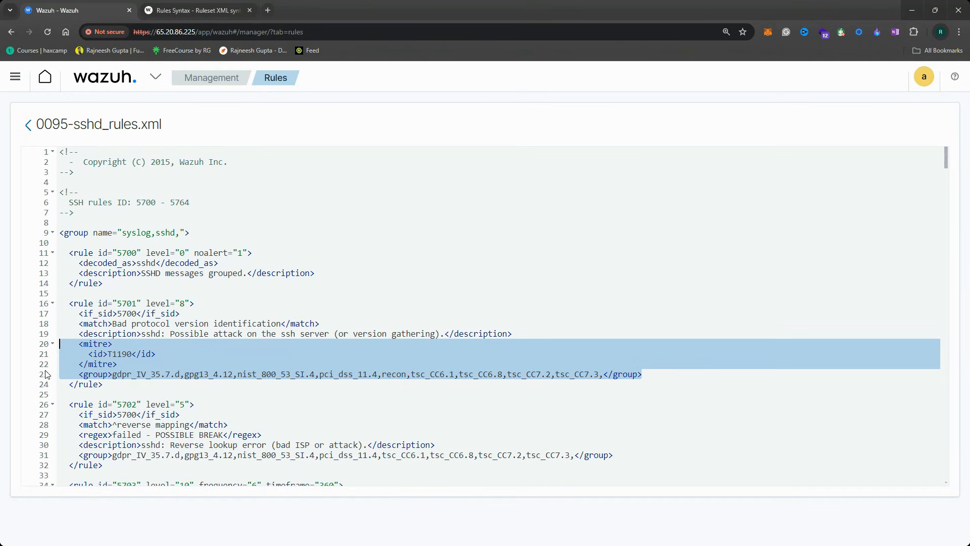
scroll(66, 346, "down", 2)
left_click_drag(71, 343, 105, 404)
left_click(161, 354)
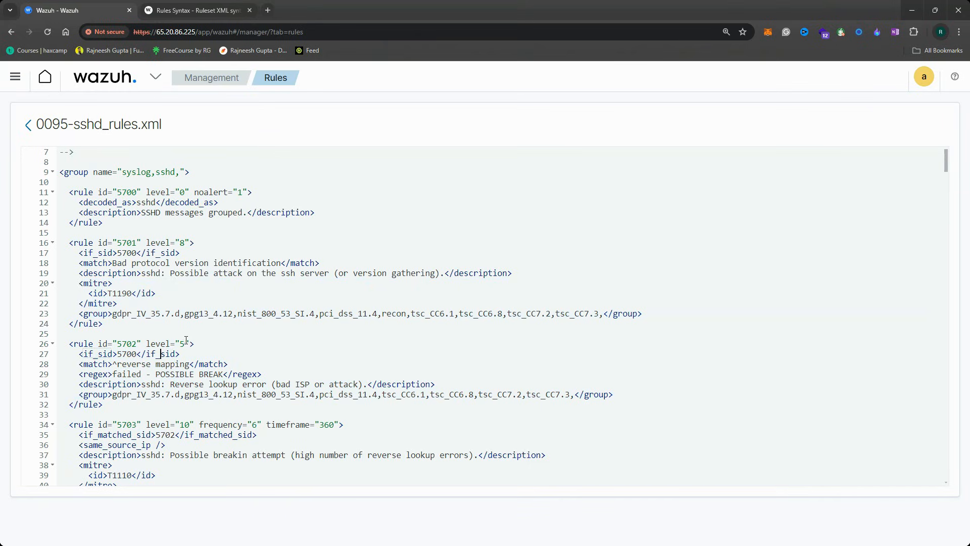
left_click_drag(190, 343, 147, 345)
left_click(157, 346)
left_click_drag(190, 344, 147, 345)
left_click(148, 343)
left_click_drag(78, 364, 247, 368)
left_click(247, 367)
left_click_drag(74, 354, 179, 356)
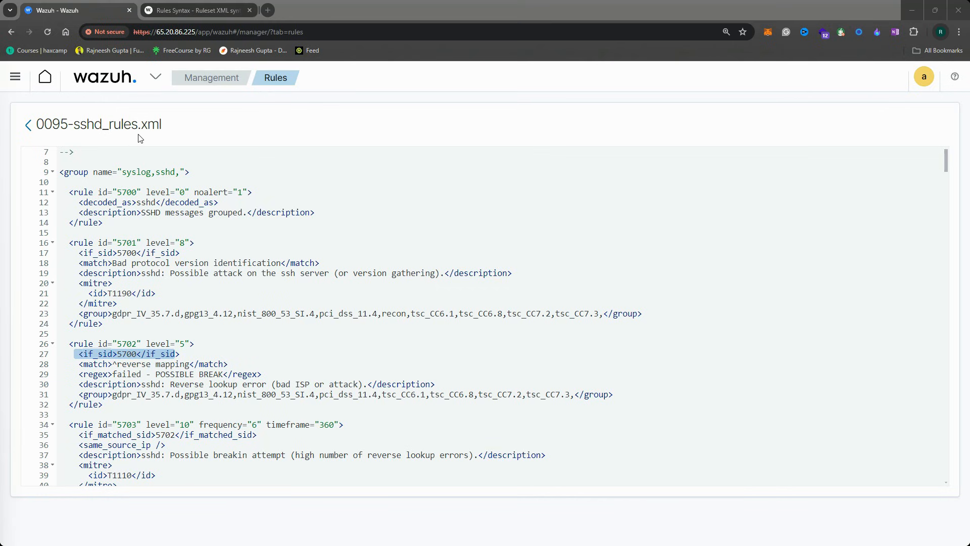
left_click(169, 12)
Reload the Rules Syntax documentation page and scroll to the options table
left_click(171, 35)
key("End")
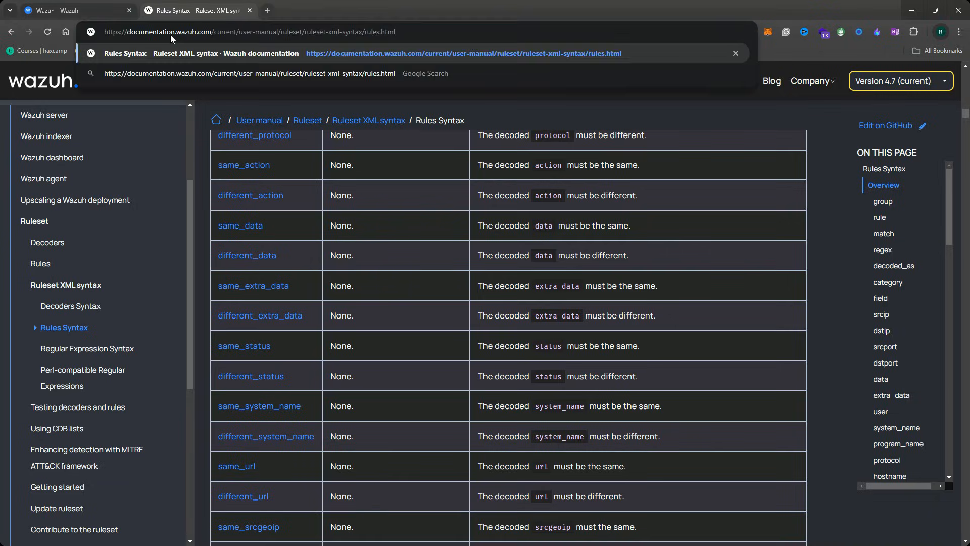
key("Return")
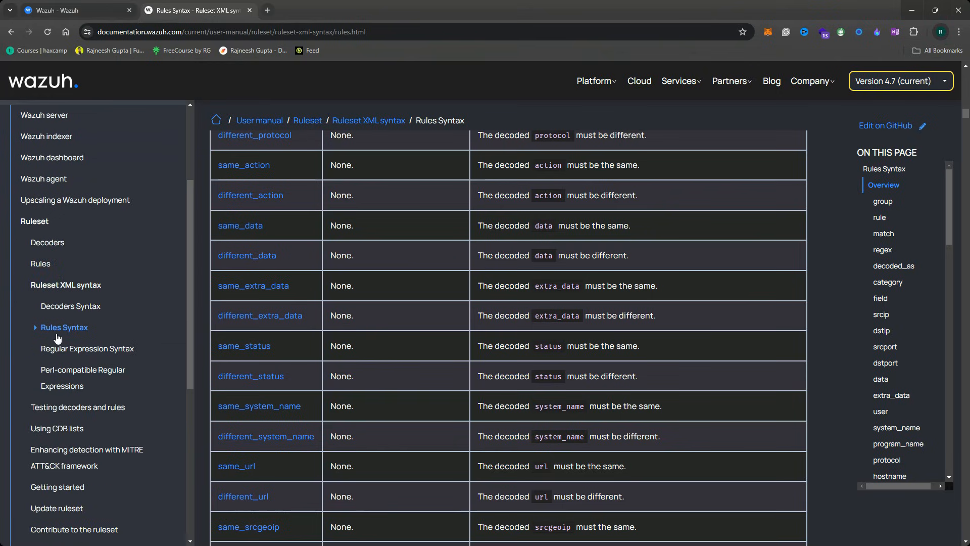
scroll(398, 310, "up", 15)
scroll(403, 308, "up", 15)
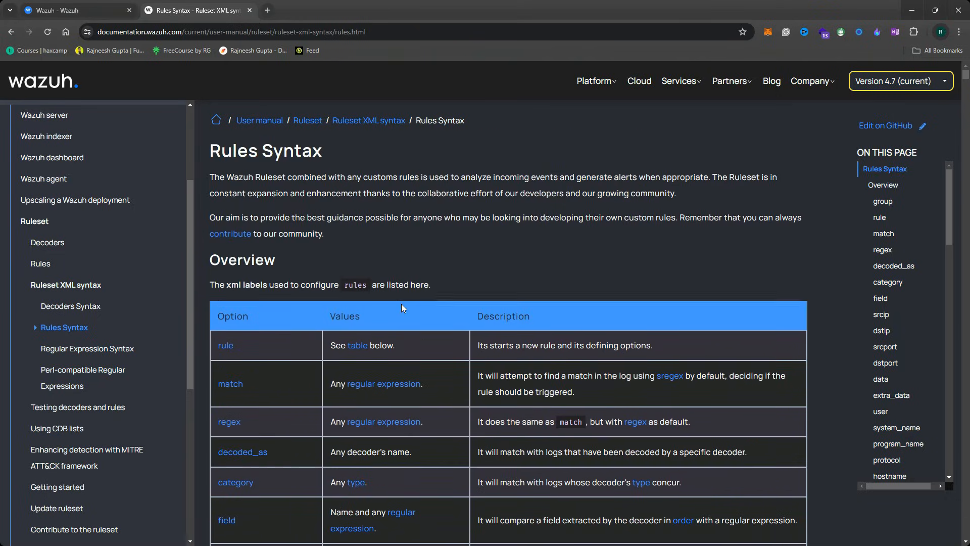
scroll(401, 304, "down", 3)
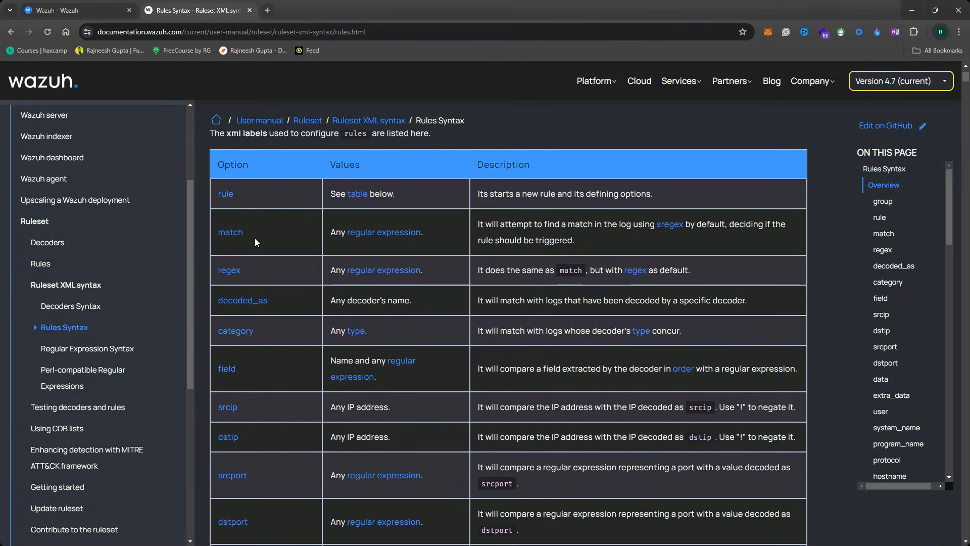
Examine the regex, decoded_as, srcip and dstip rule options in the table
left_click_drag(254, 271, 217, 274)
left_click(288, 274)
double_click(257, 301)
left_click(276, 312)
scroll(281, 336, "down", 2)
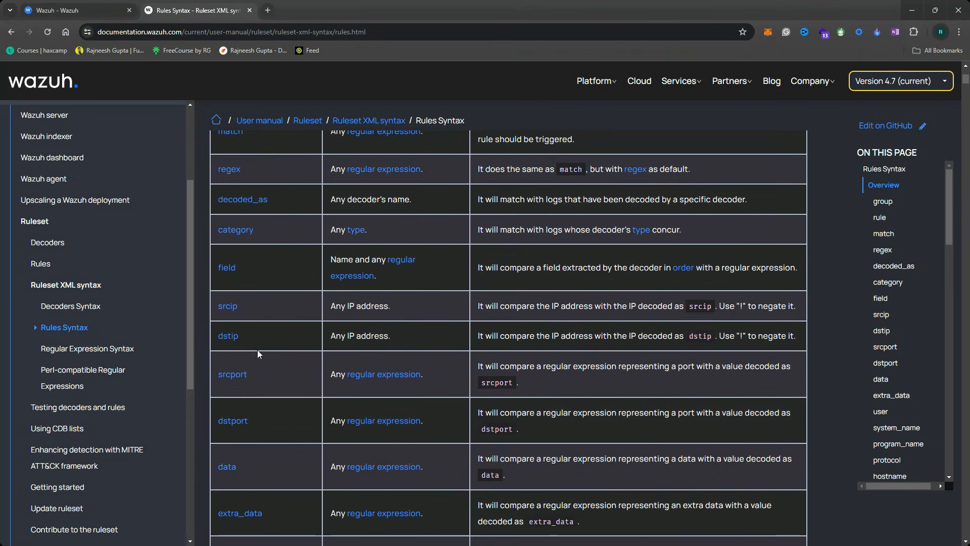
left_click_drag(255, 307, 214, 308)
left_click(267, 317)
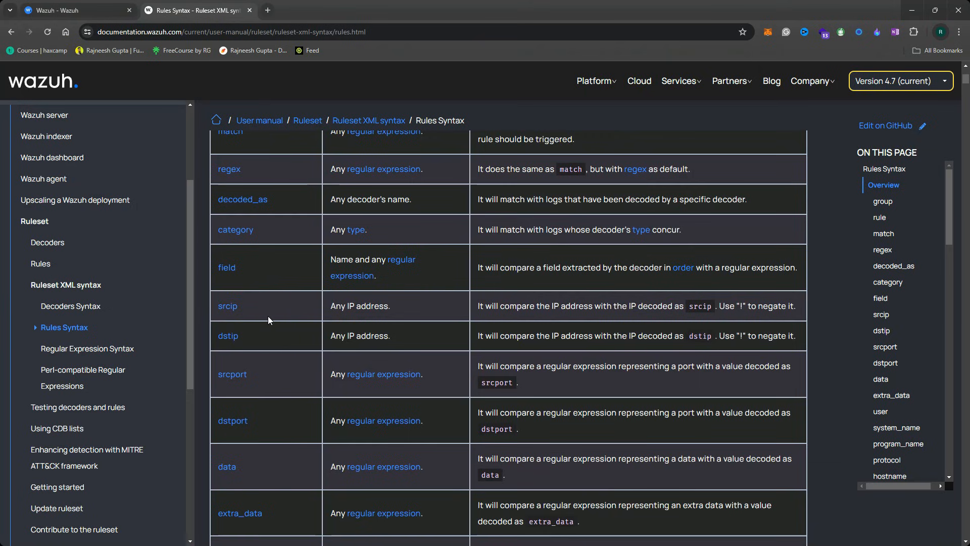
left_click_drag(257, 336, 215, 338)
left_click(247, 344)
Read further down the rule options table past the extra_data option
left_click_drag(231, 379, 306, 419)
scroll(266, 387, "down", 2)
scroll(307, 421, "down", 1)
scroll(306, 420, "down", 2)
left_click(255, 415)
scroll(276, 431, "down", 3)
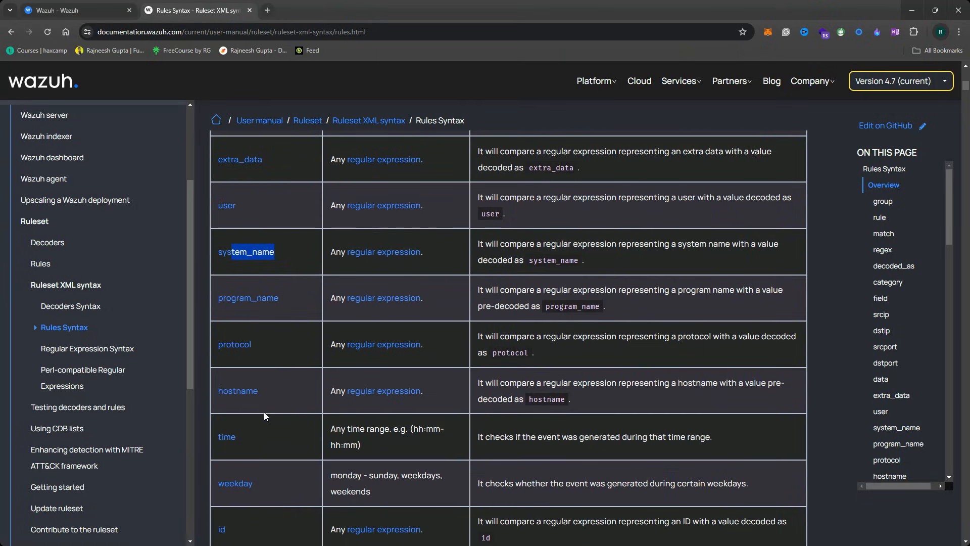
scroll(265, 412, "down", 2)
scroll(260, 381, "down", 3)
scroll(271, 360, "down", 3)
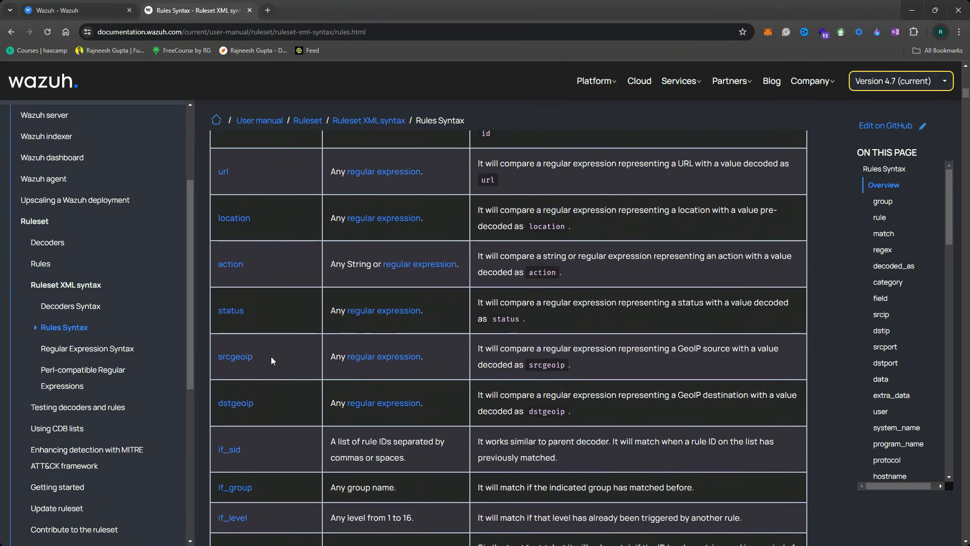
scroll(278, 377, "down", 2)
left_click_drag(242, 349, 211, 350)
left_click(215, 350)
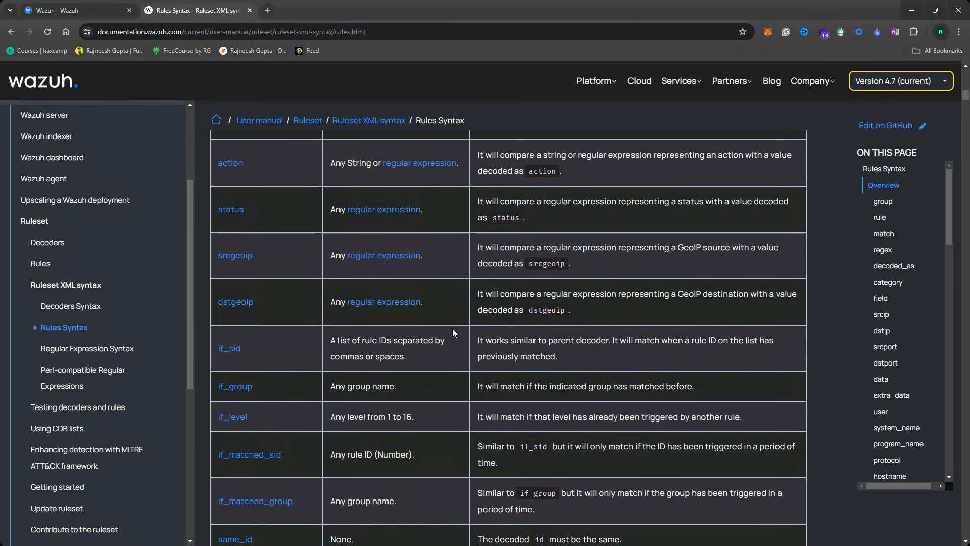
Read the if_sid and if_level option descriptions, noting the 1 to 16 level range
left_click_drag(480, 340, 564, 360)
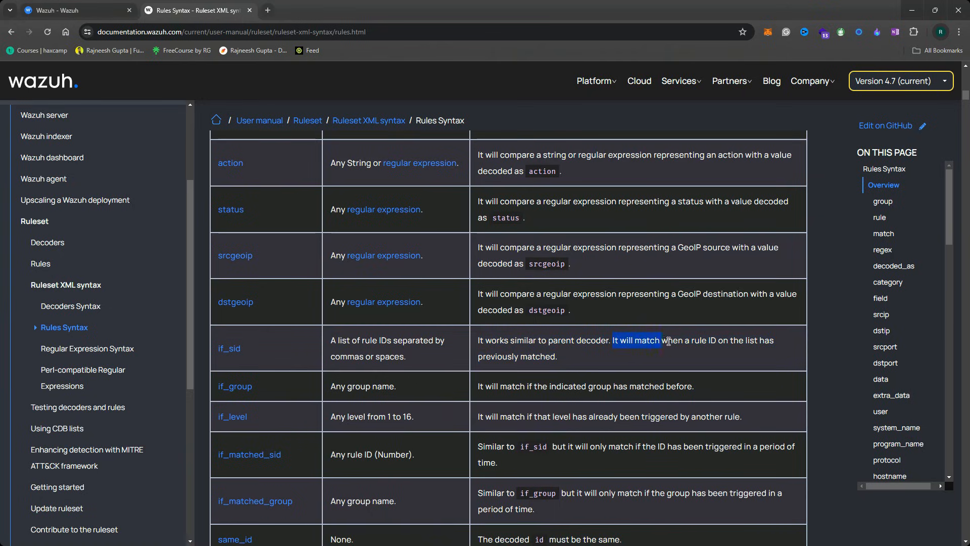
left_click_drag(693, 341, 714, 345)
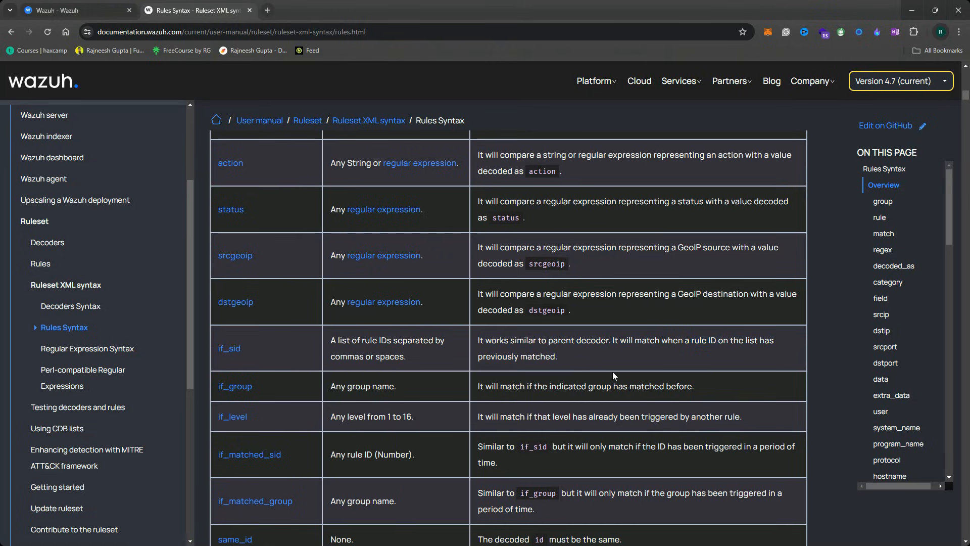
scroll(324, 364, "down", 2)
left_click_drag(331, 318, 373, 318)
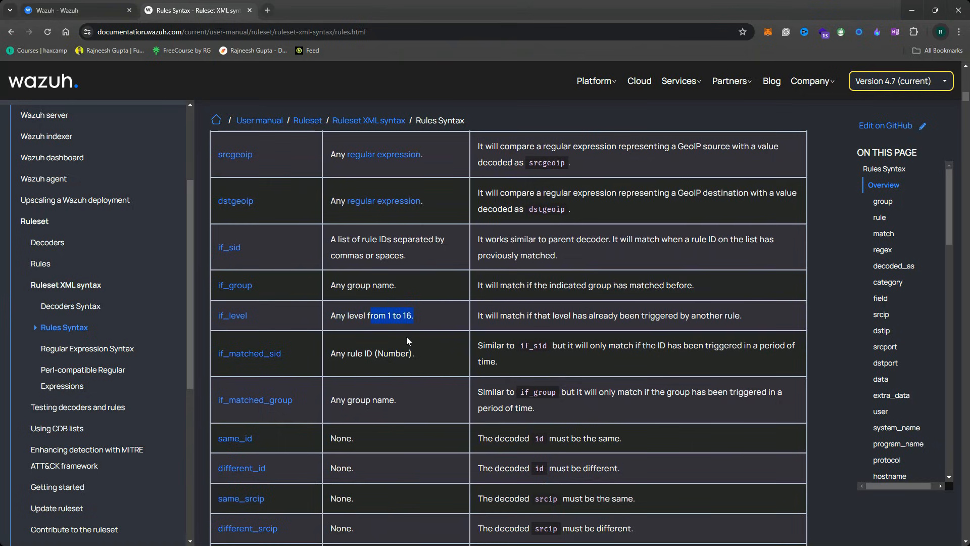
scroll(329, 358, "down", 8)
scroll(329, 357, "down", 20)
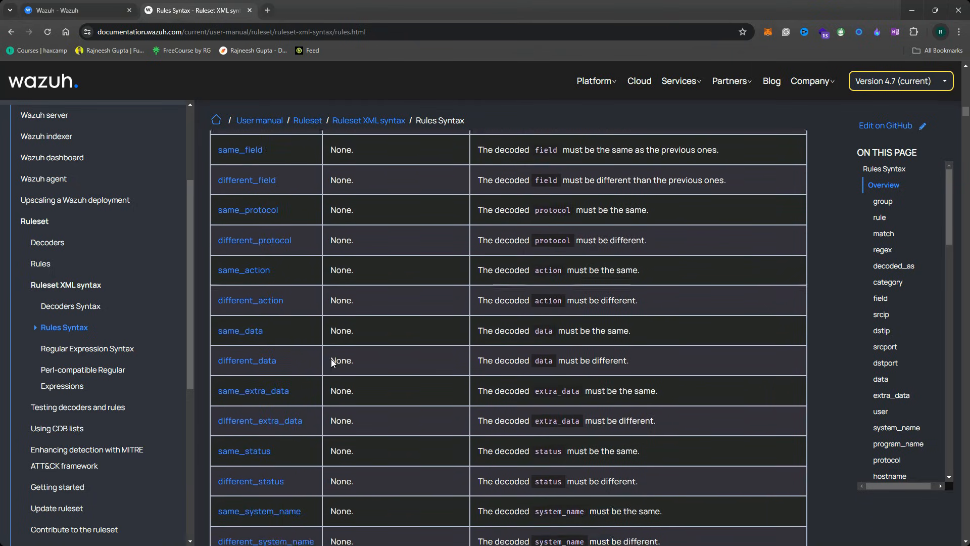
scroll(332, 359, "down", 12)
scroll(295, 286, "up", 8)
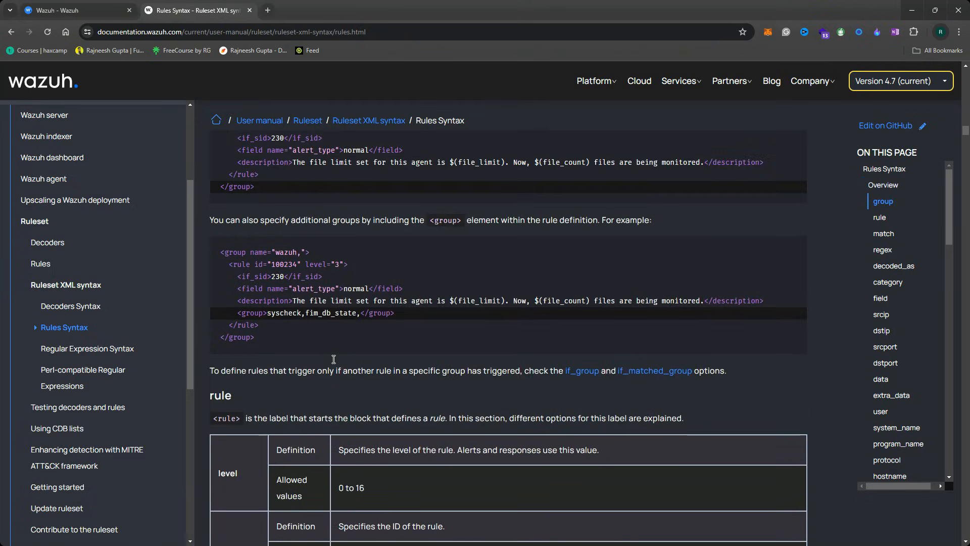
Study the first group example code block, then return to the 0095-sshd_rules.xml view
left_click_drag(221, 264, 276, 342)
left_click(283, 327)
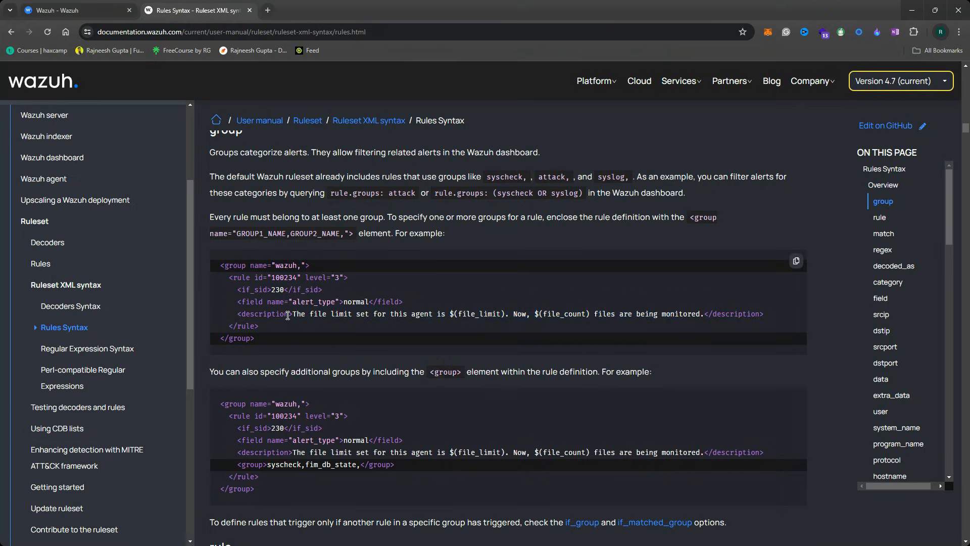
left_click_drag(257, 342, 317, 271)
left_click(247, 273)
left_click(307, 286)
left_click_drag(257, 342, 220, 338)
left_click(78, 11)
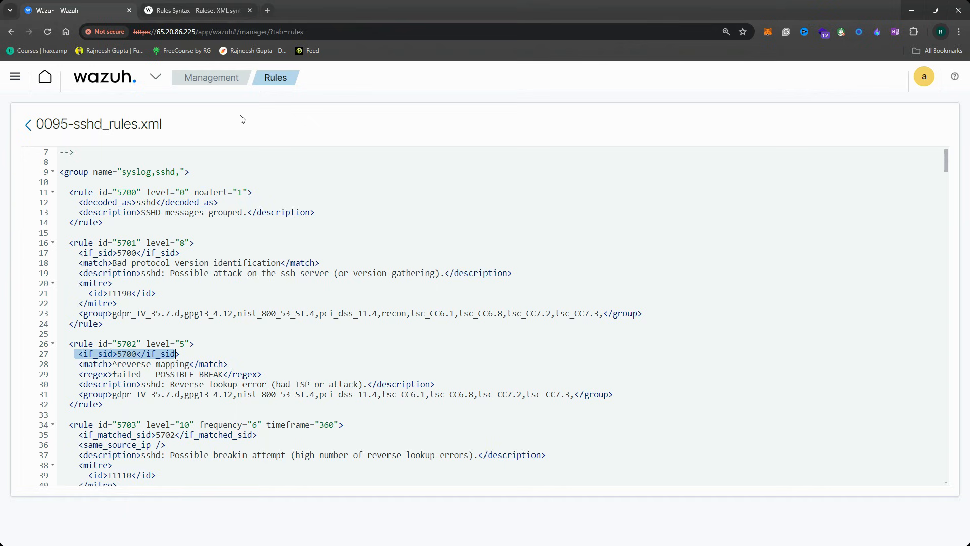
Search the rules files for 'local' and open local_rules.xml in the editor
left_click(29, 125)
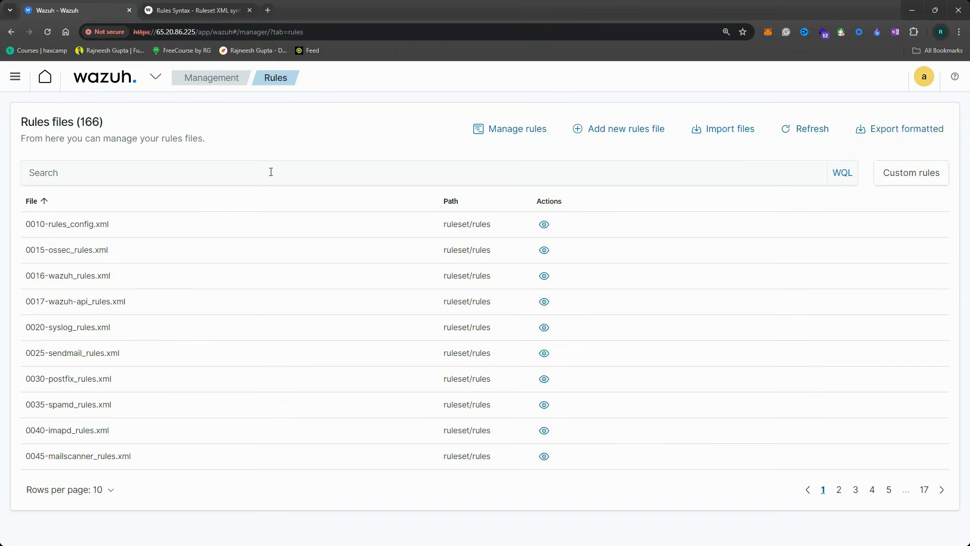
left_click(152, 175)
type("loca")
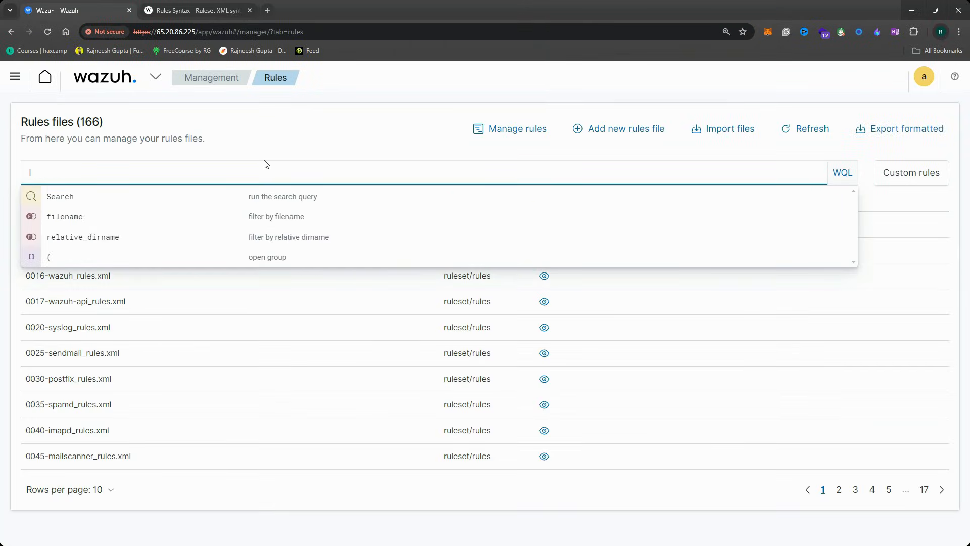
type("l")
key("Return")
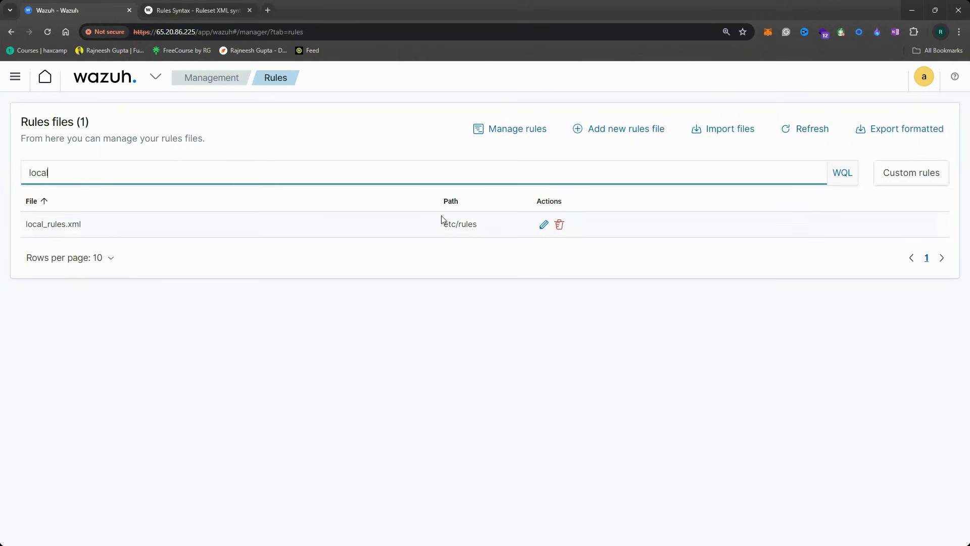
left_click(542, 225)
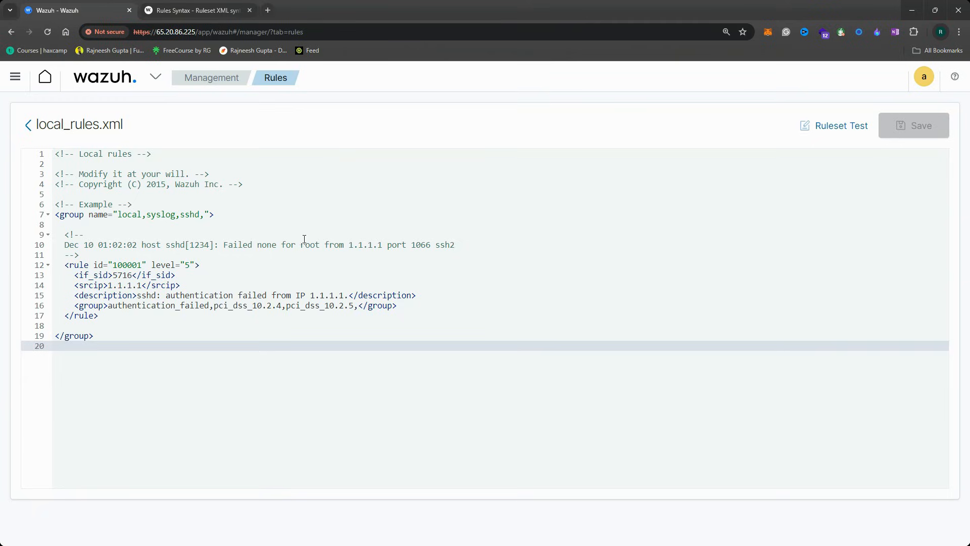
left_click(105, 316)
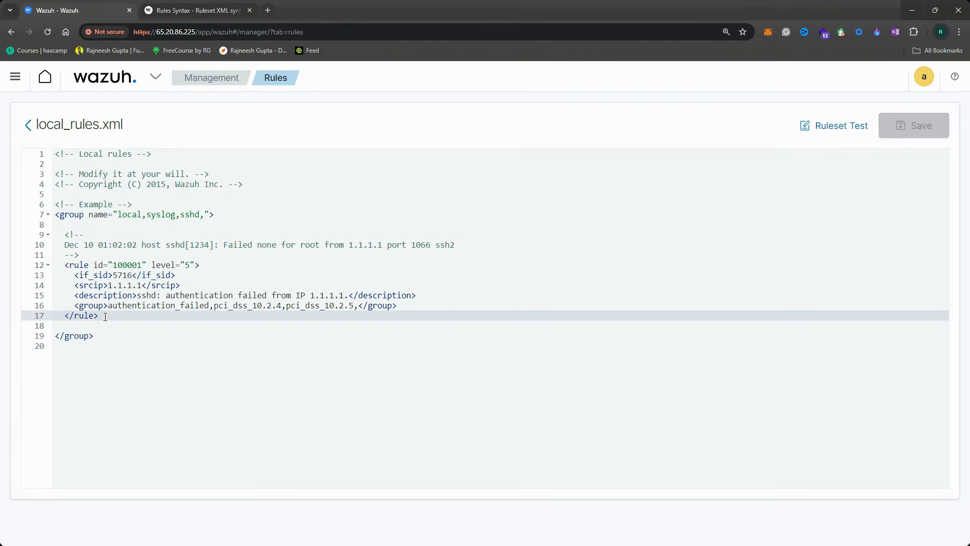
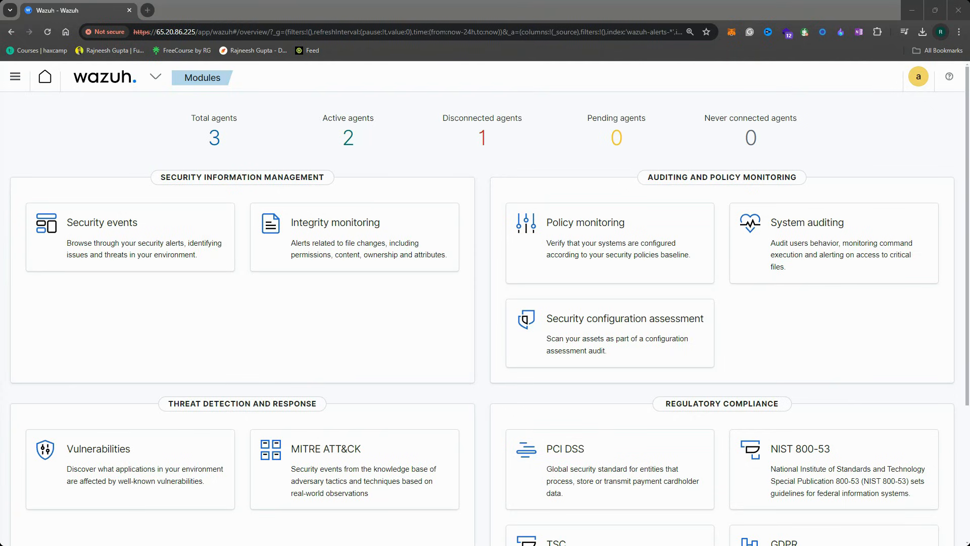
Dock the terminal left of the dashboard, check the ubuntu-bgnr session, then return to wazuh
left_click_drag(1, 48, 216, 12)
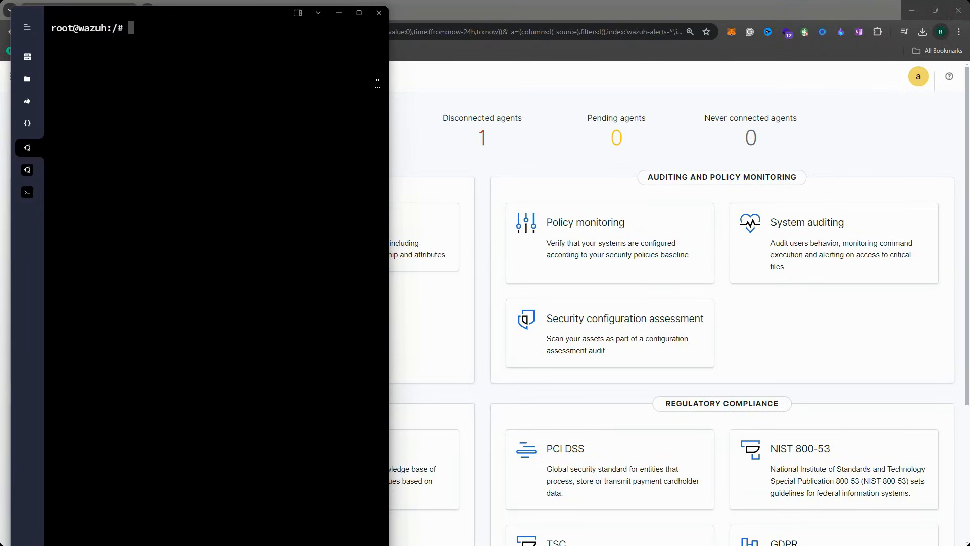
left_click_drag(389, 87, 530, 87)
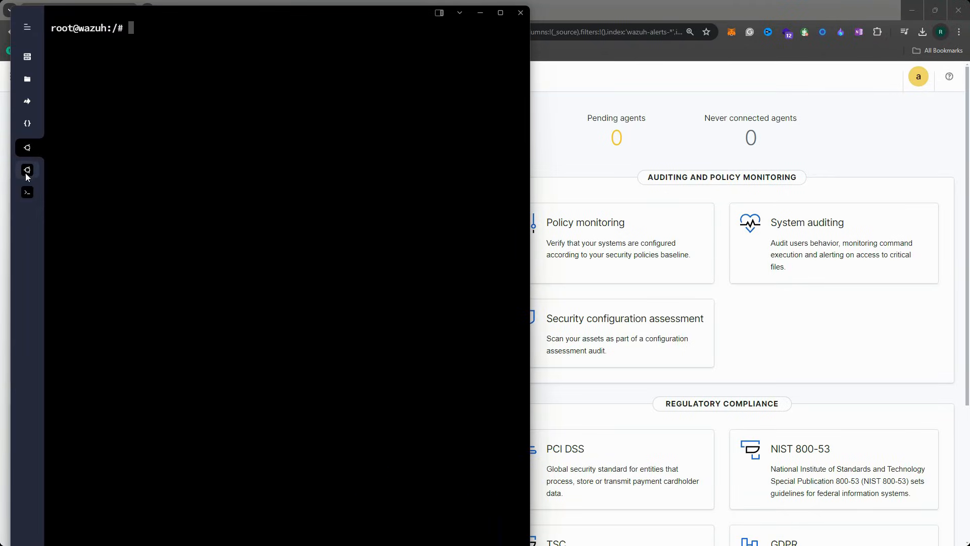
left_click(29, 171)
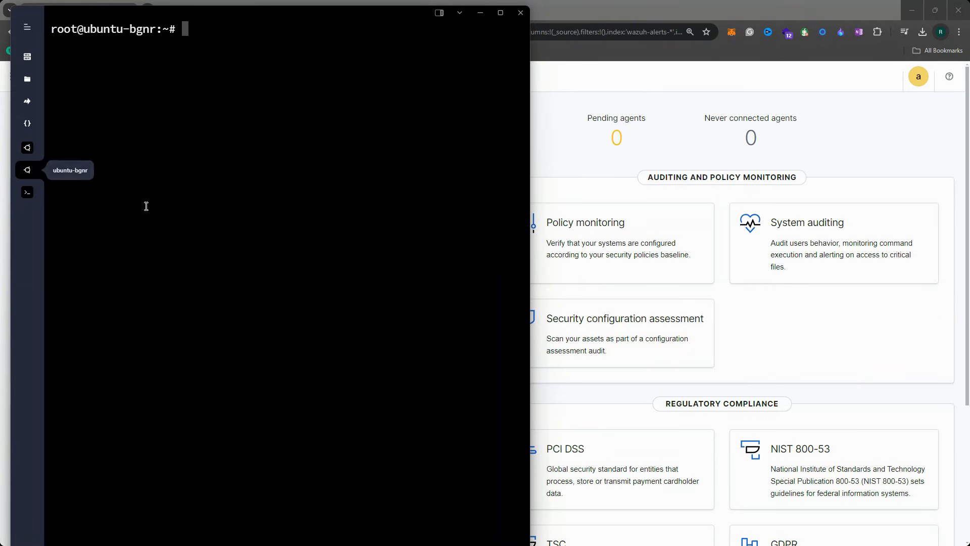
key("Return")
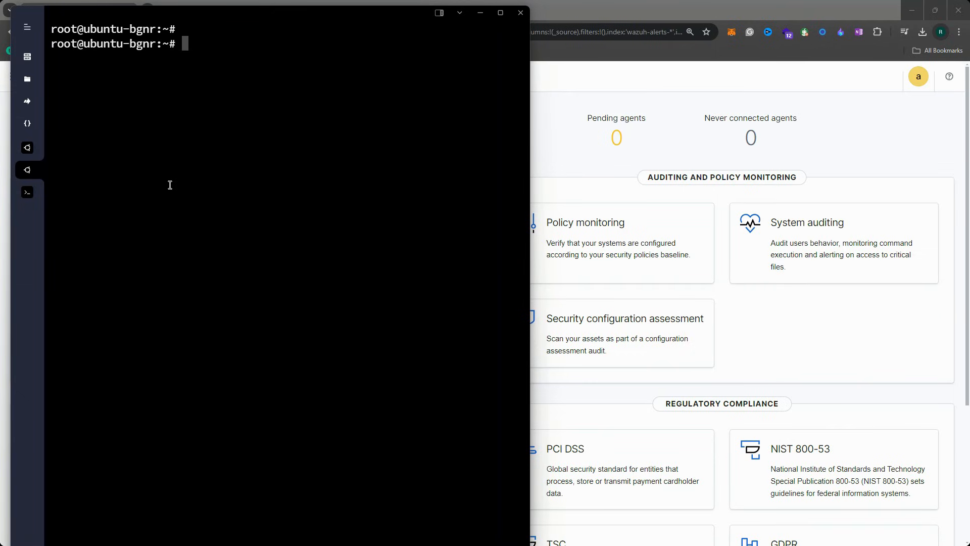
key("Return")
key("Return")
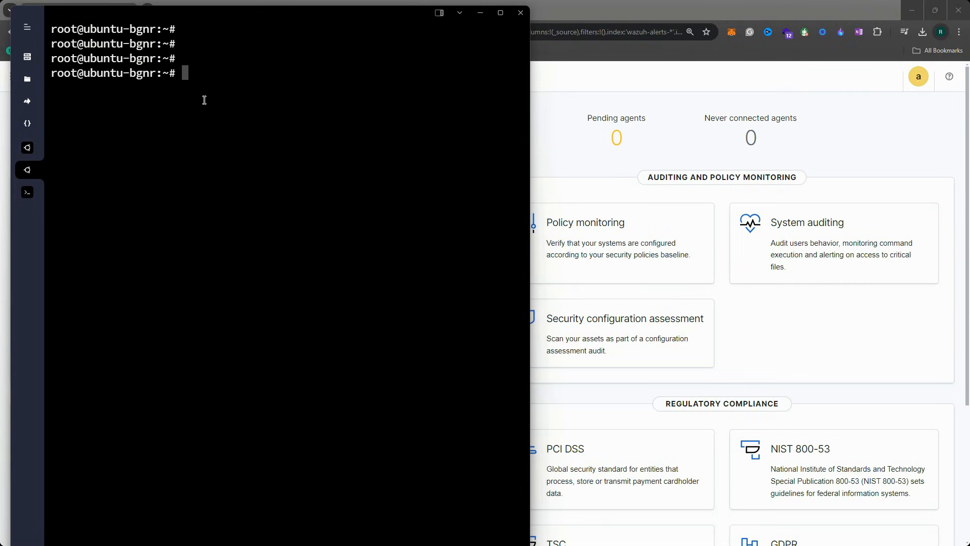
mouse_move(186, 10)
left_mouse_down()
mouse_move(177, 3)
mouse_move(178, 16)
left_mouse_up()
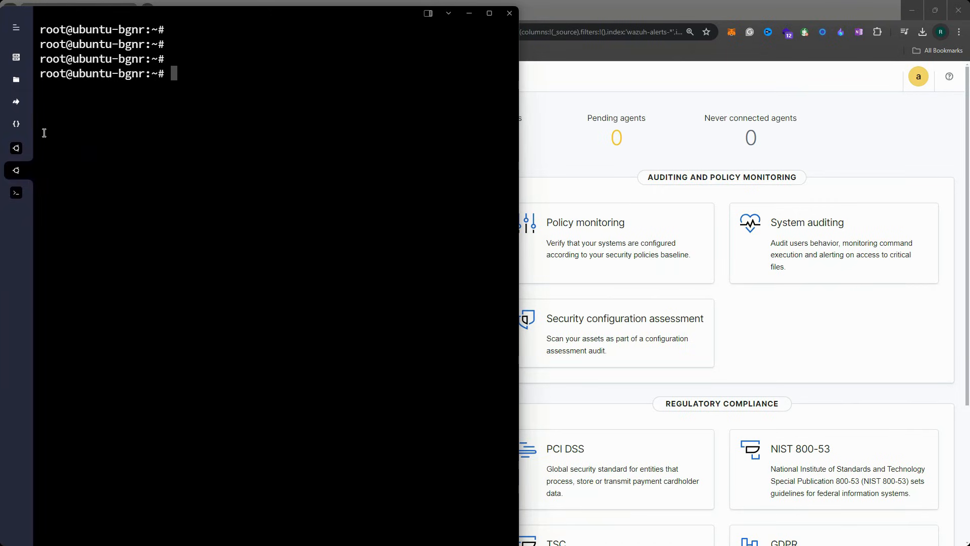
left_click(15, 153)
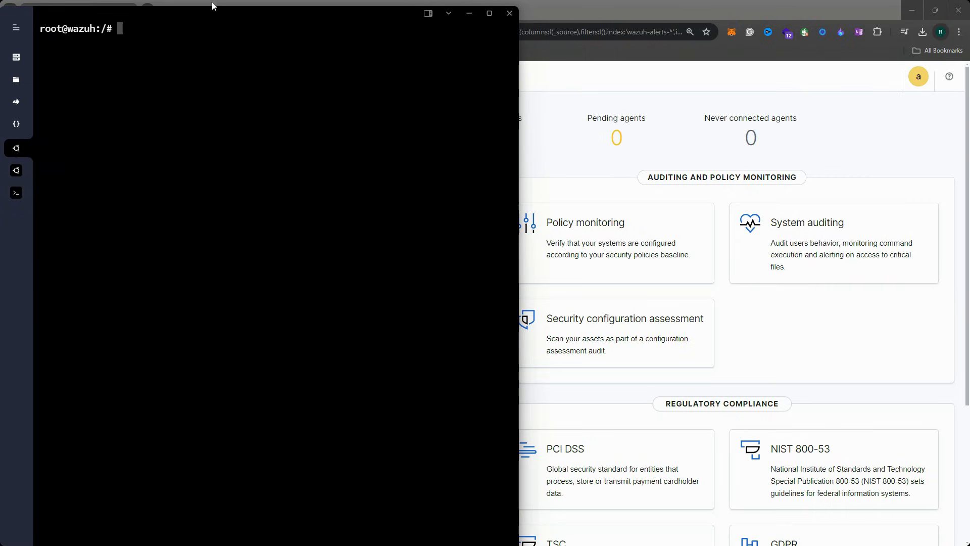
left_click_drag(274, 14, 275, 11)
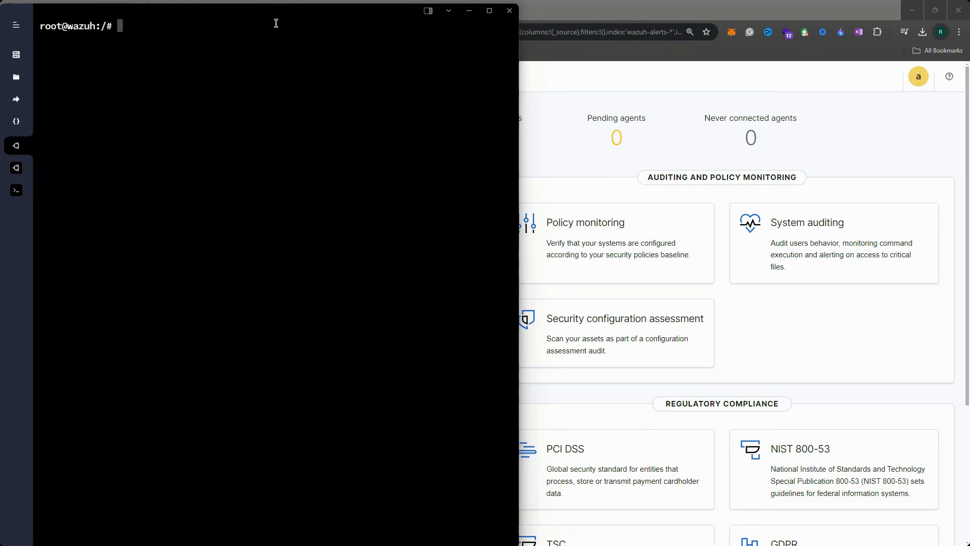
Clear the recalled history command and run exit to leave the wazuh container shell
key("Up")
key("Up")
key("Up")
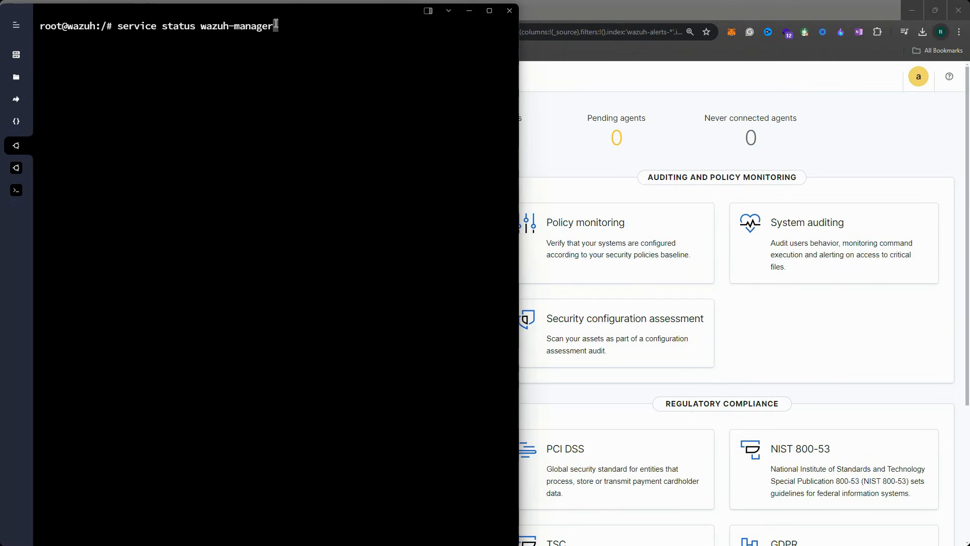
key("Down")
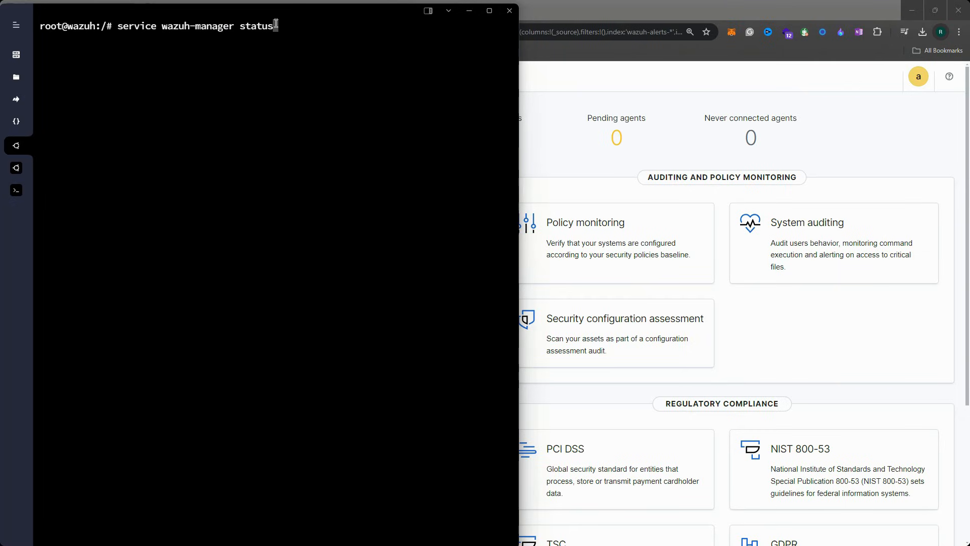
key("BackSpace")
key("BackSpace")
key("BackSpace")
key("BackSpace")
key("BackSpace")
key("BackSpace")
key("BackSpace")
key("BackSpace")
key("BackSpace")
key("BackSpace")
key("BackSpace")
key("BackSpace")
key("BackSpace")
key("BackSpace")
key("BackSpace")
key("BackSpace")
key("BackSpace")
key("BackSpace")
key("BackSpace")
key("BackSpace")
type("exit")
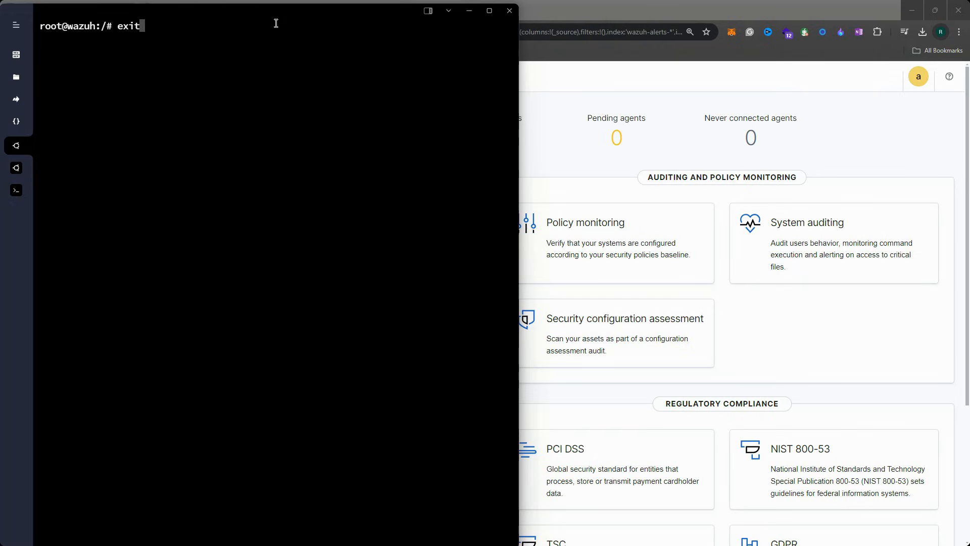
key("Return")
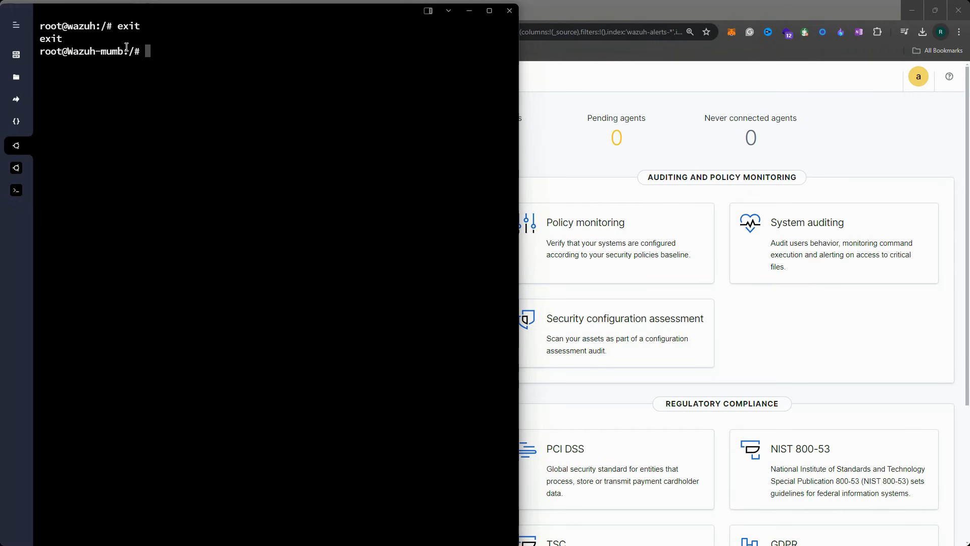
left_click_drag(120, 50, 45, 51)
List running containers with docker ps in a wider window, noting the manager ID fc80af8eeb5e
left_click(125, 66)
type("docker ps")
key("Return")
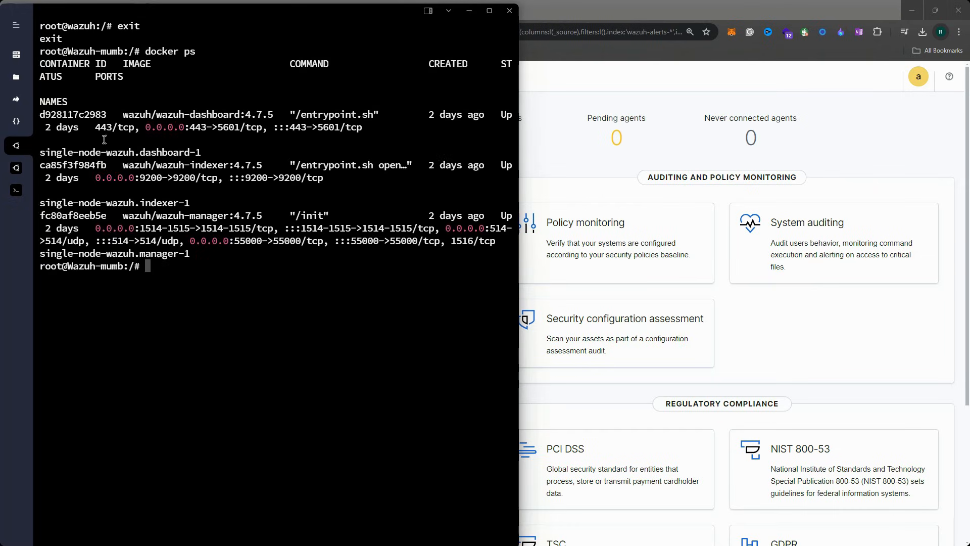
left_click_drag(519, 145, 602, 145)
double_click(193, 216)
double_click(82, 216)
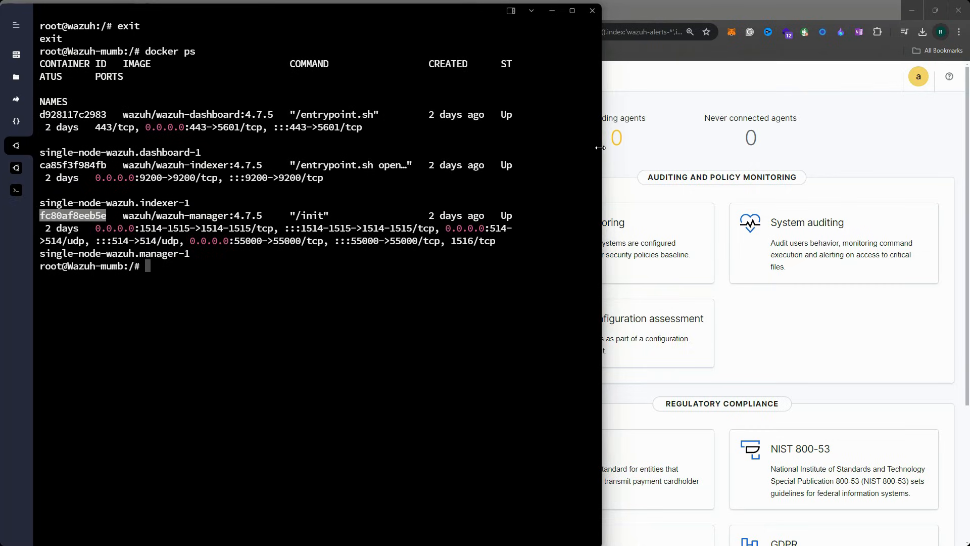
left_click_drag(602, 148, 732, 152)
left_click(549, 209)
type("docker ps")
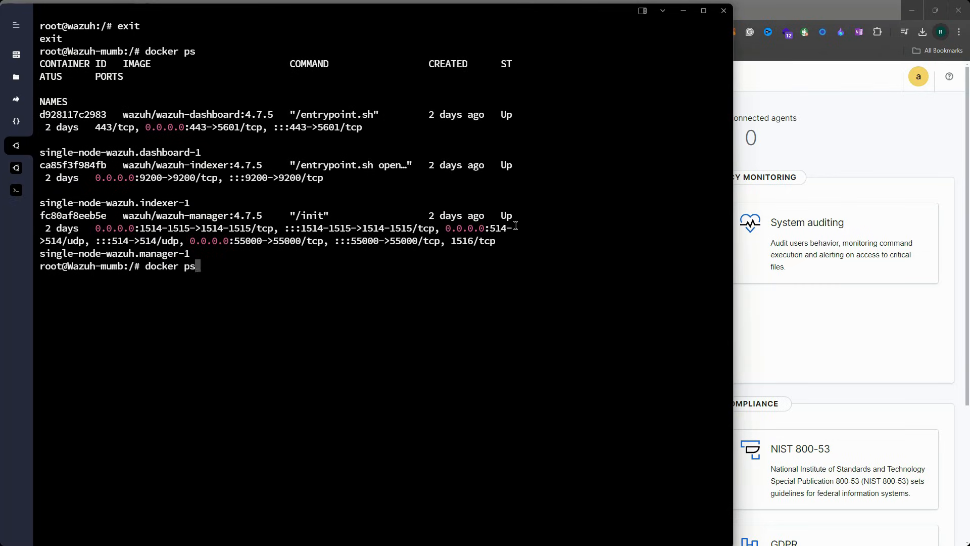
key("Return")
double_click(172, 355)
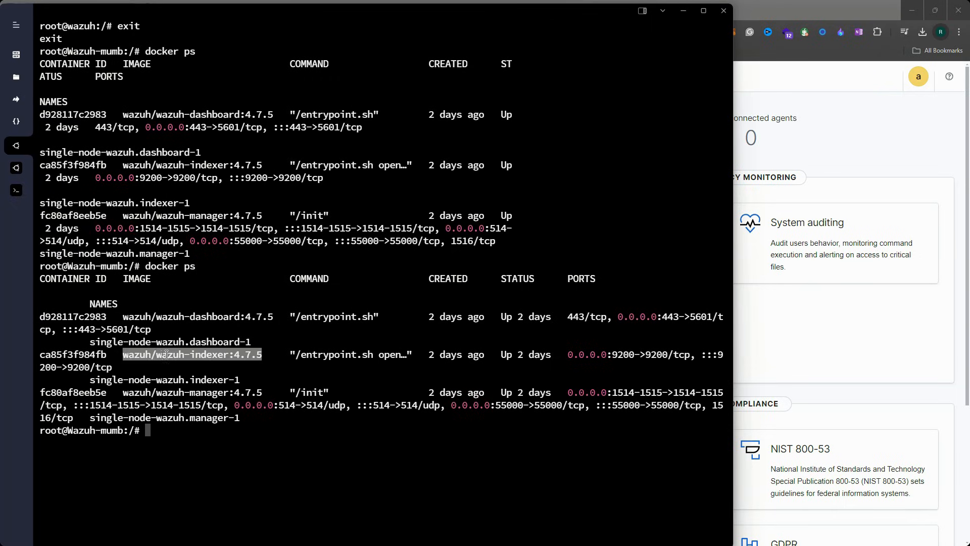
double_click(72, 355)
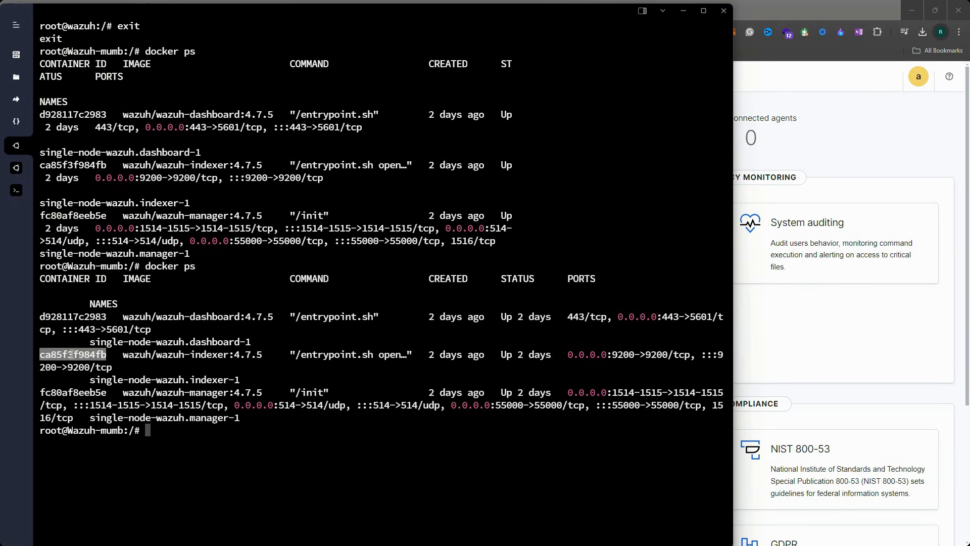
left_click(130, 373)
Enter the manager container with docker exec -it fc80af8eeb5e bash and begin opening ossec.conf in nano
type("docker exec -it fc80af8eeb5e bash")
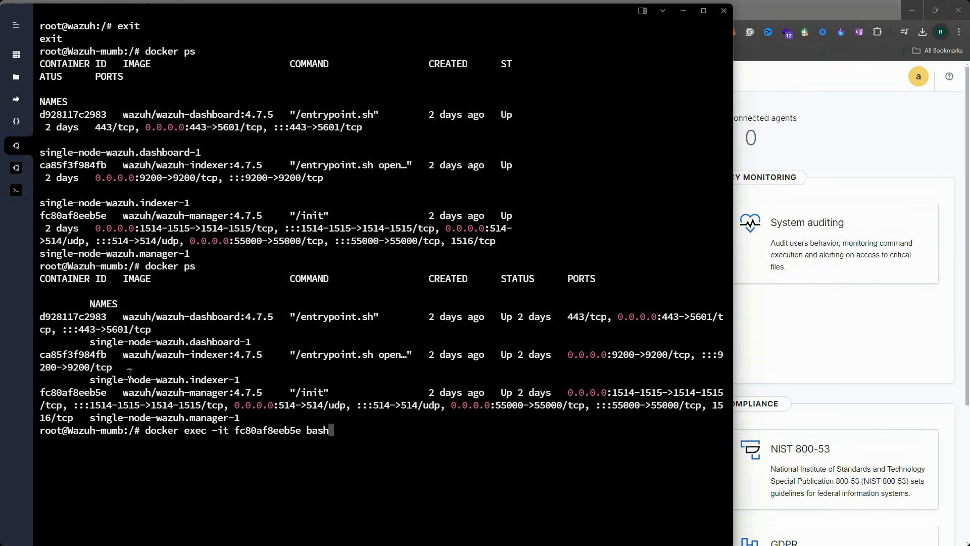
key("Return")
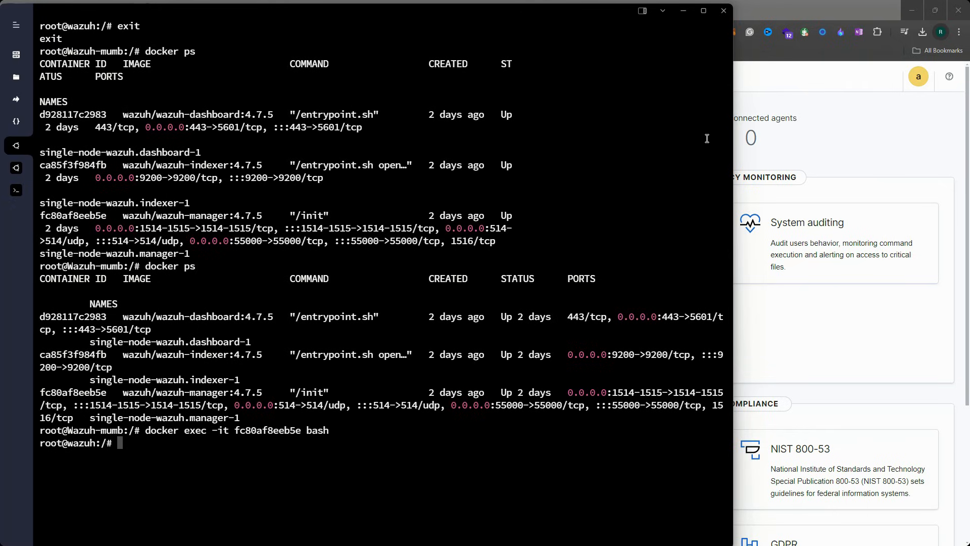
left_click_drag(733, 139, 615, 144)
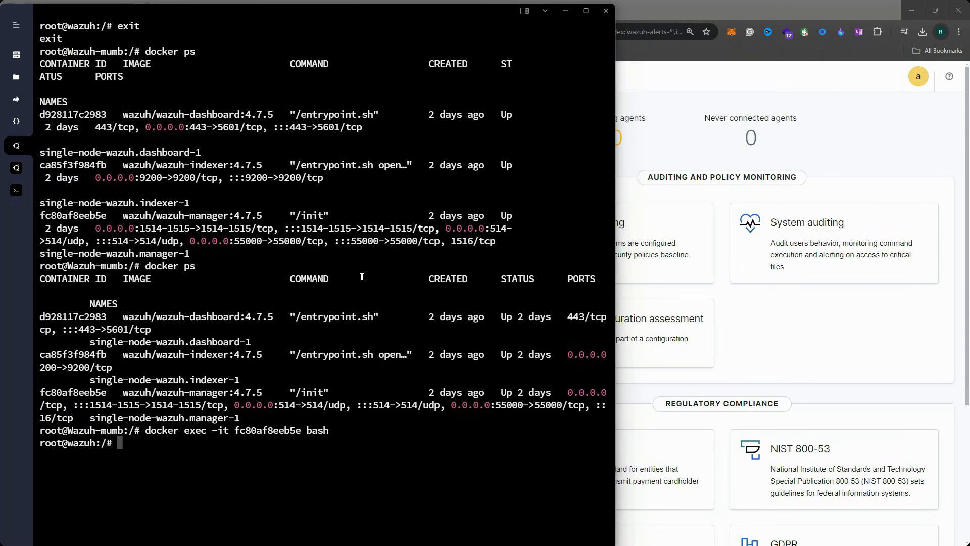
double_click(358, 256)
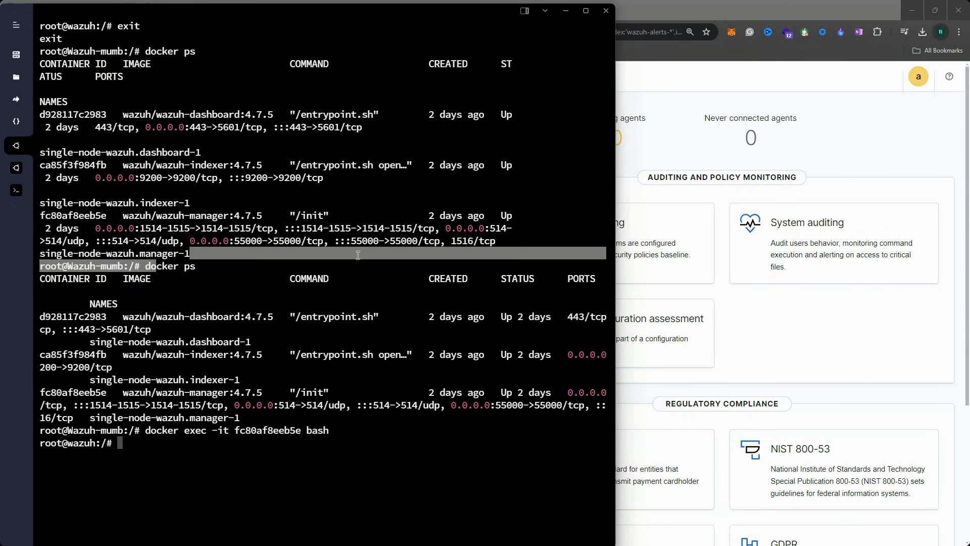
left_click(364, 256)
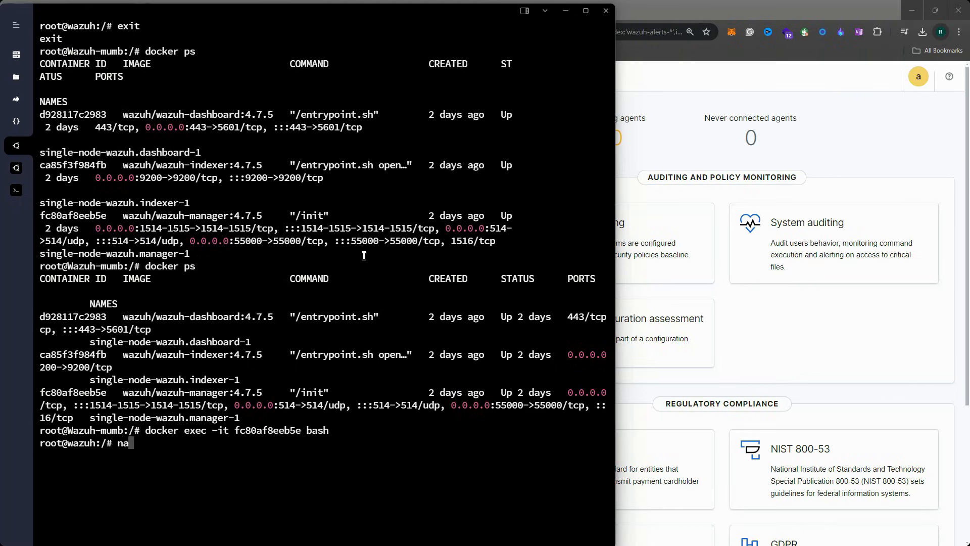
type("nano ")
type("/var/")
type("o")
key("Tab")
type("e")
key("Tab")
type("os")
key("Tab")
key("Return")
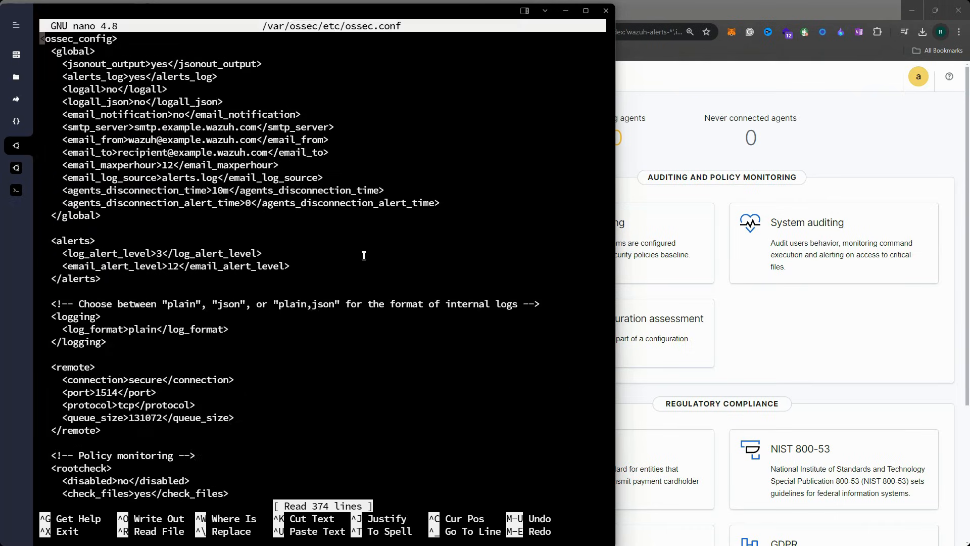
key("Down")
key("Down")
mouse_move(44, 37)
left_mouse_down()
mouse_move(125, 39)
mouse_move(41, 39)
left_mouse_up()
left_click(108, 39)
scroll(141, 209, "down", 20)
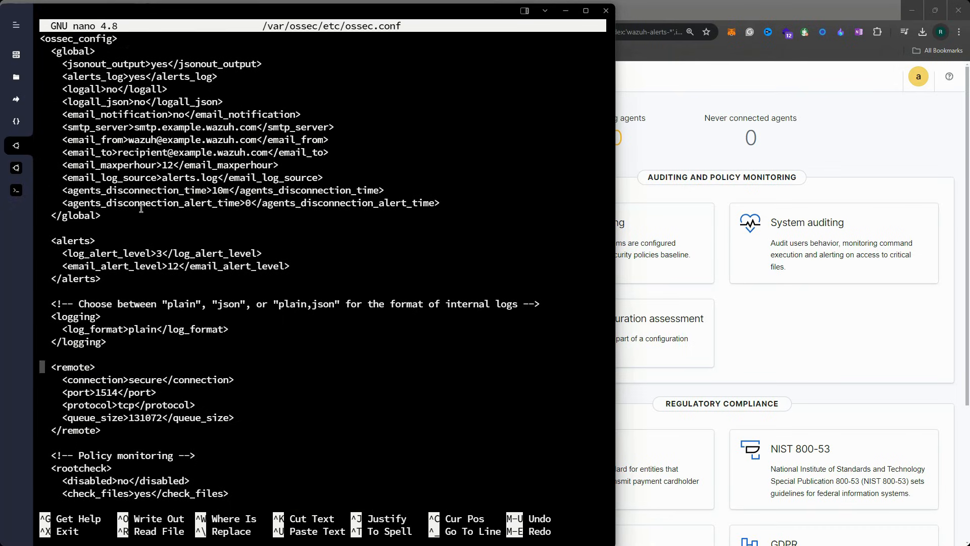
scroll(142, 208, "down", 20)
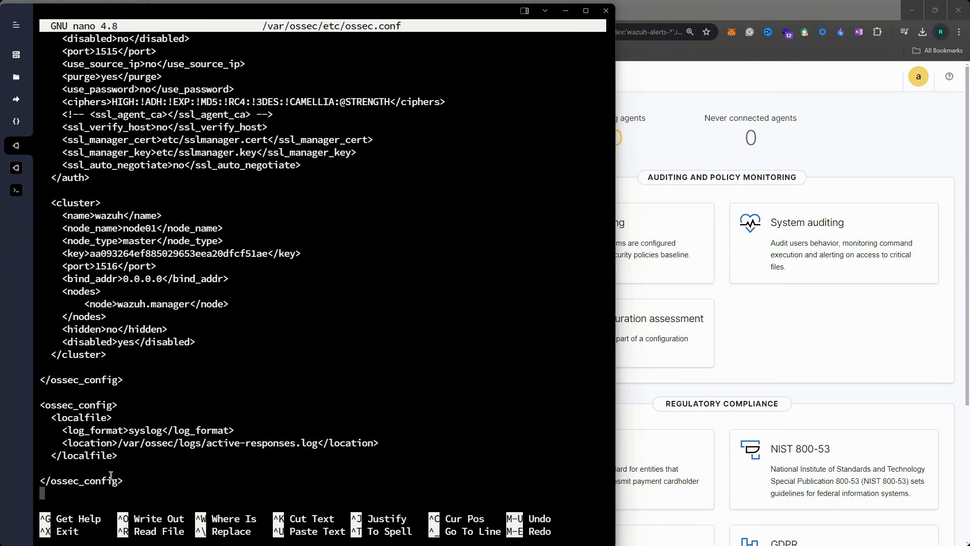
scroll(158, 303, "up", 20)
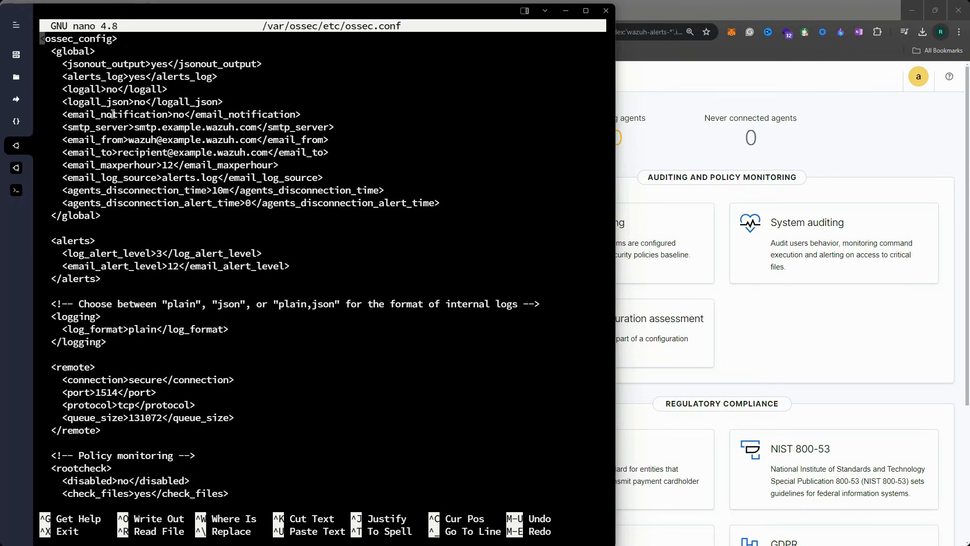
left_click_drag(52, 51, 109, 219)
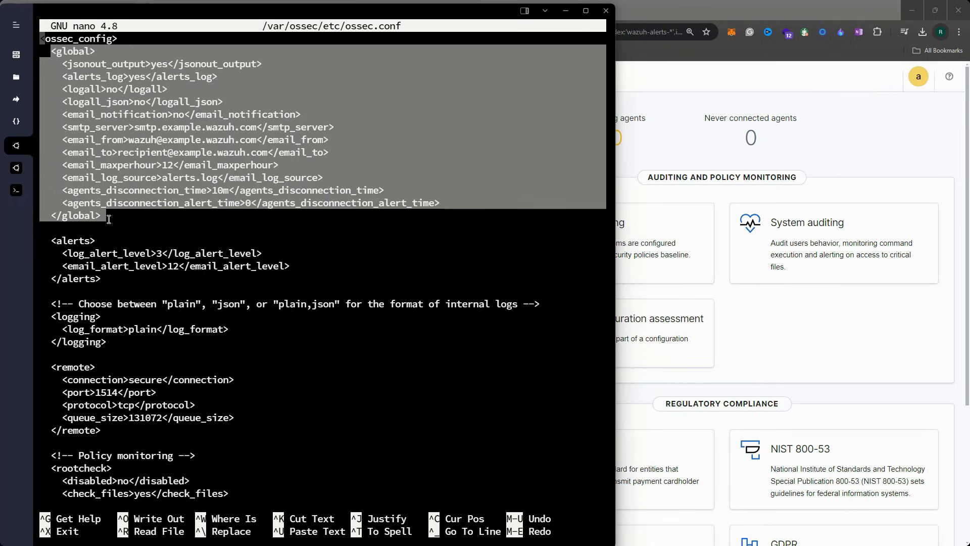
left_click_drag(51, 242, 111, 292)
scroll(123, 307, "down", 15)
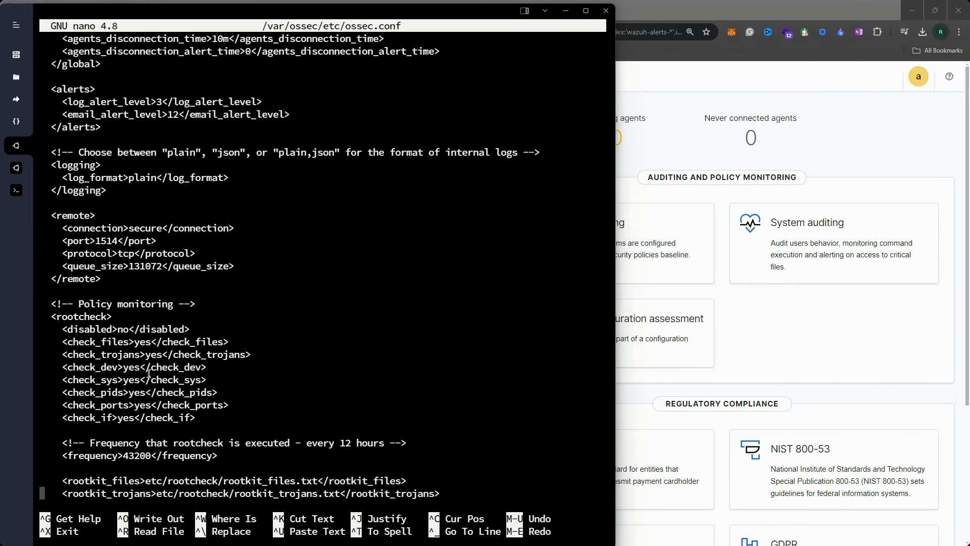
left_click_drag(53, 301, 241, 398)
scroll(74, 169, "down", 4)
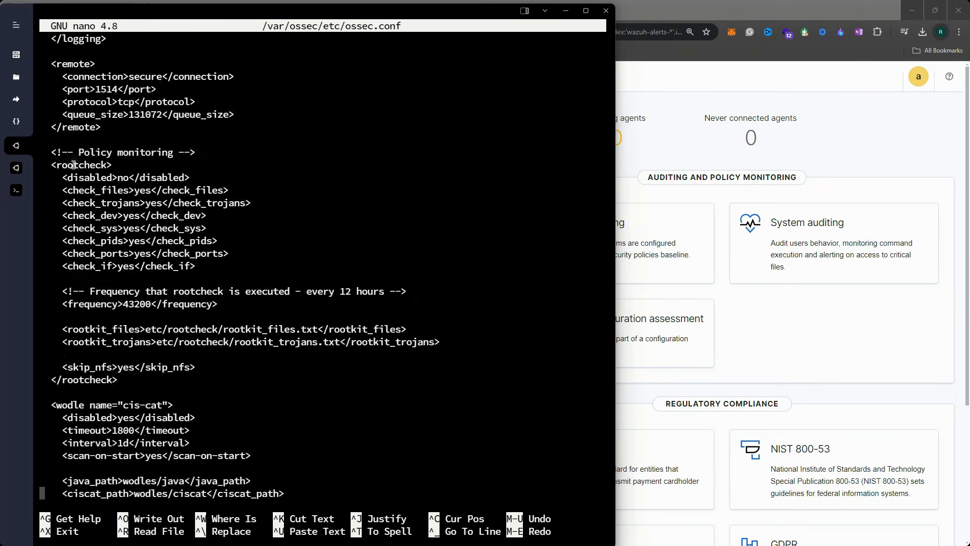
left_click_drag(54, 158, 245, 273)
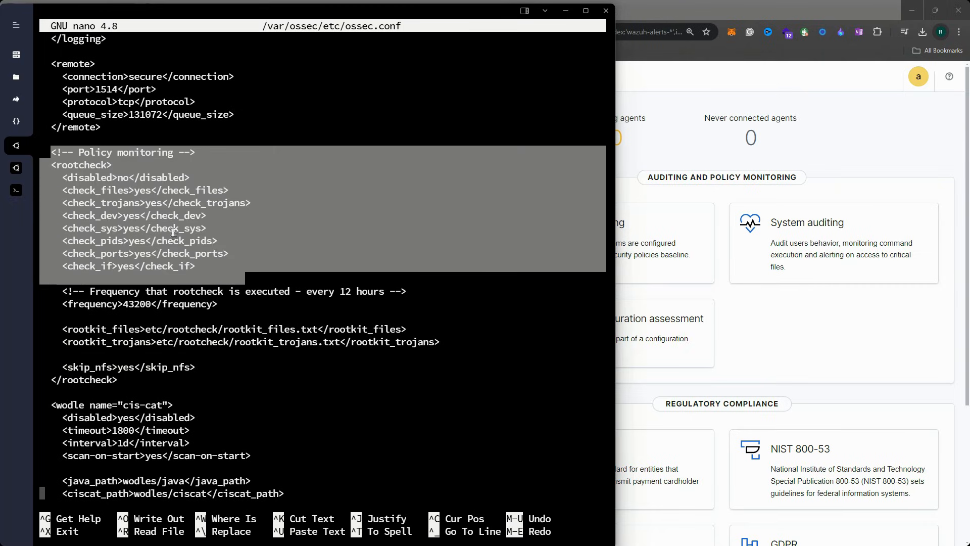
left_click(76, 165)
left_click_drag(119, 178, 138, 181)
left_click(154, 182)
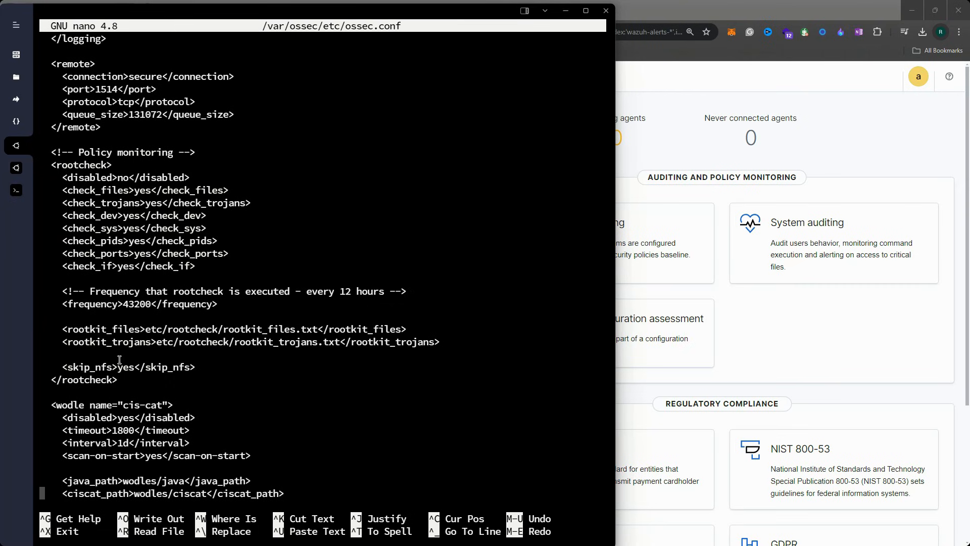
scroll(119, 349, "down", 3)
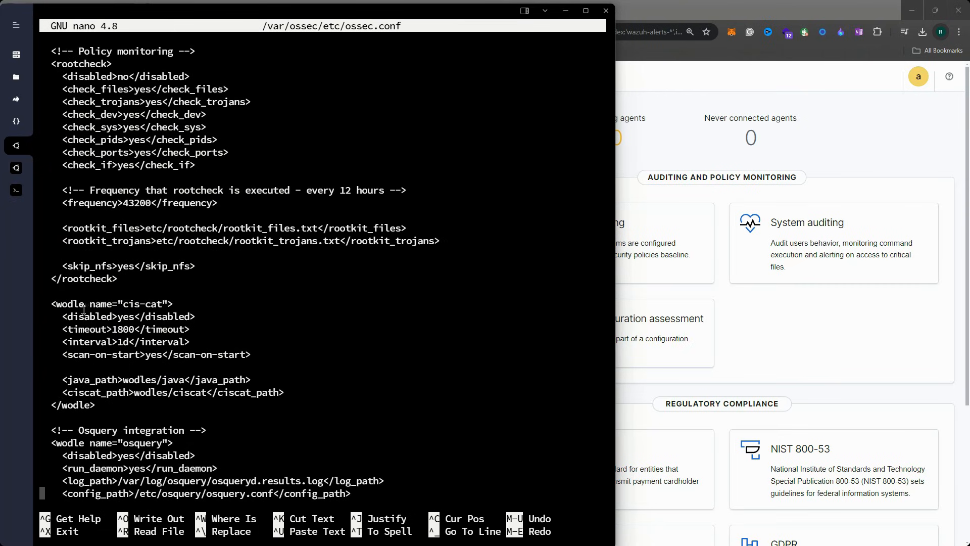
scroll(147, 376, "down", 2)
left_click_drag(50, 379, 130, 469)
scroll(223, 407, "down", 4)
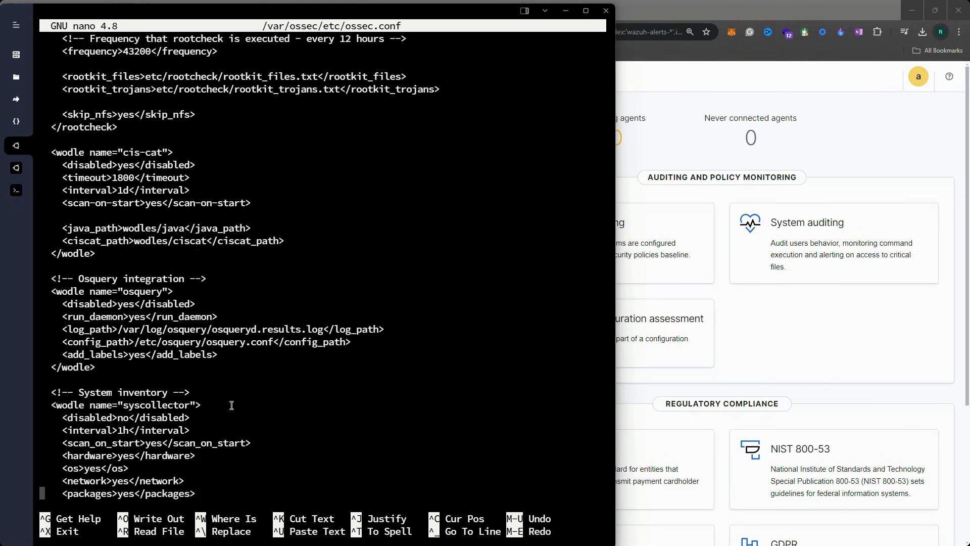
scroll(163, 404, "down", 3)
left_click_drag(49, 241, 223, 371)
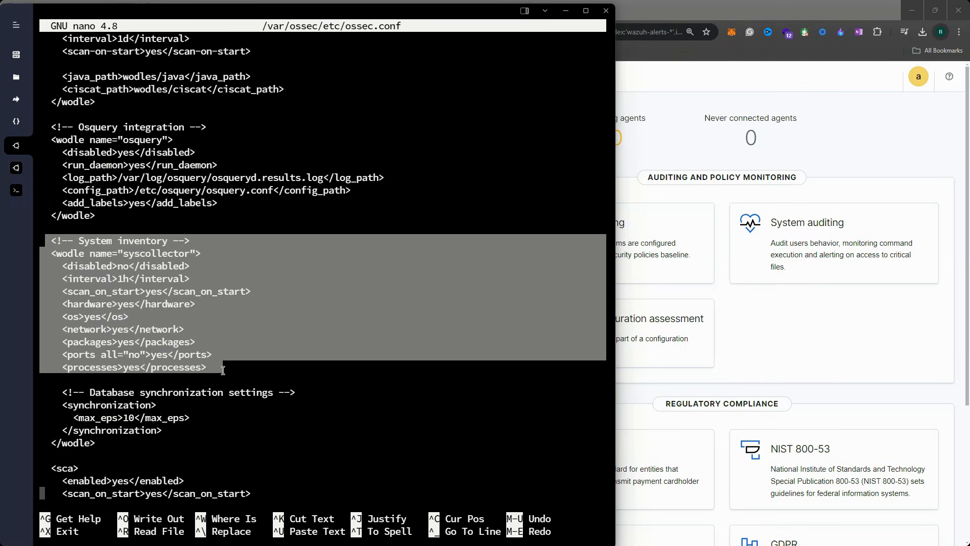
left_click(96, 272)
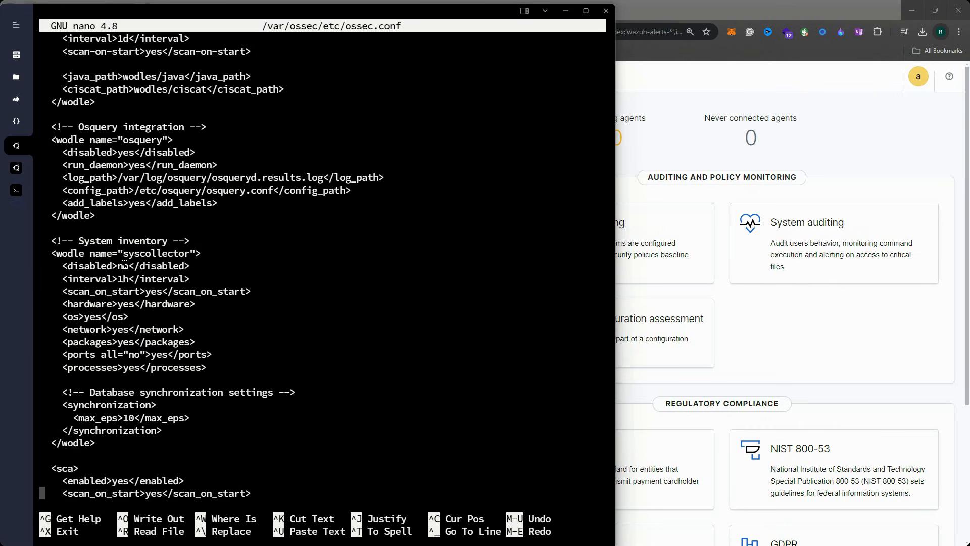
triple_click(124, 264)
scroll(168, 353, "down", 3)
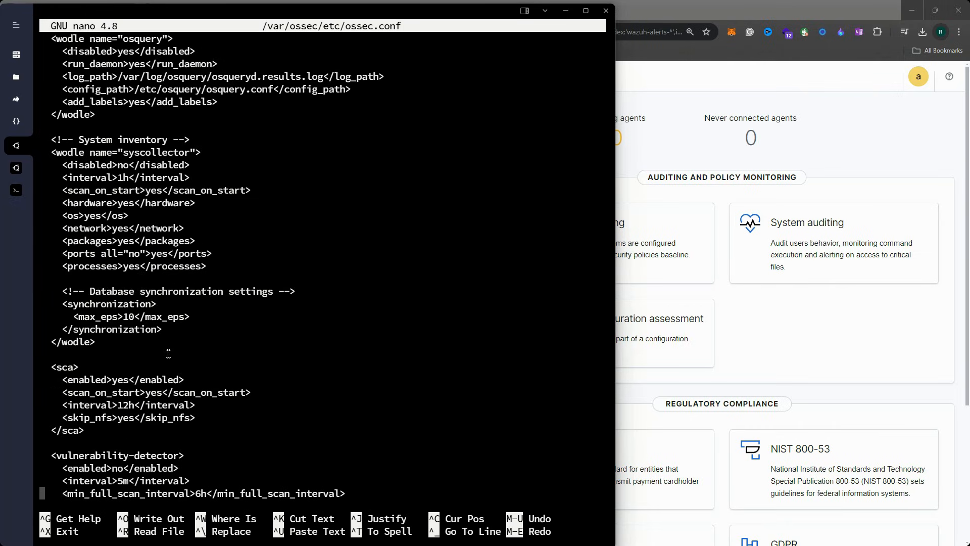
left_click_drag(52, 366, 105, 430)
scroll(167, 430, "down", 3)
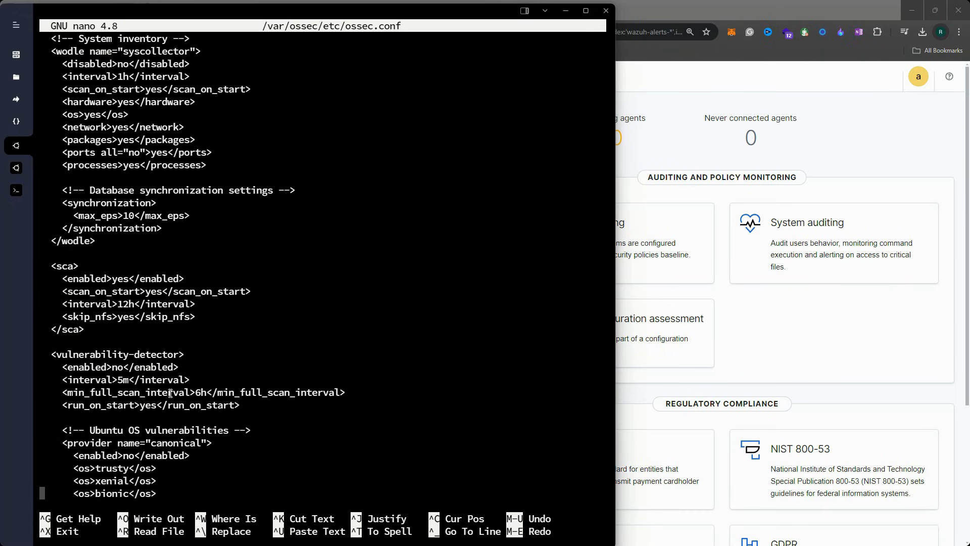
key("Up")
key("Up")
key("Up")
key("Up")
left_click_drag(46, 353, 281, 406)
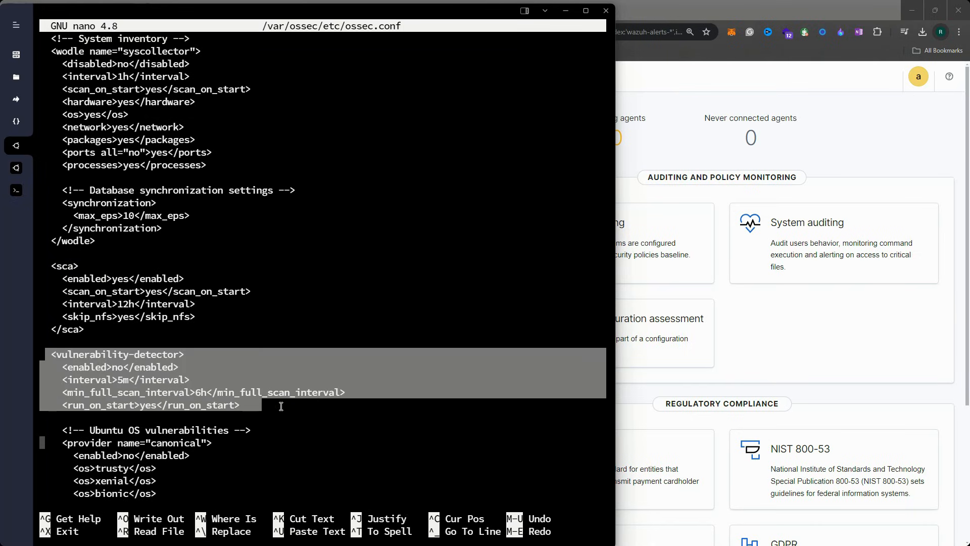
left_click(281, 406)
scroll(259, 404, "down", 8)
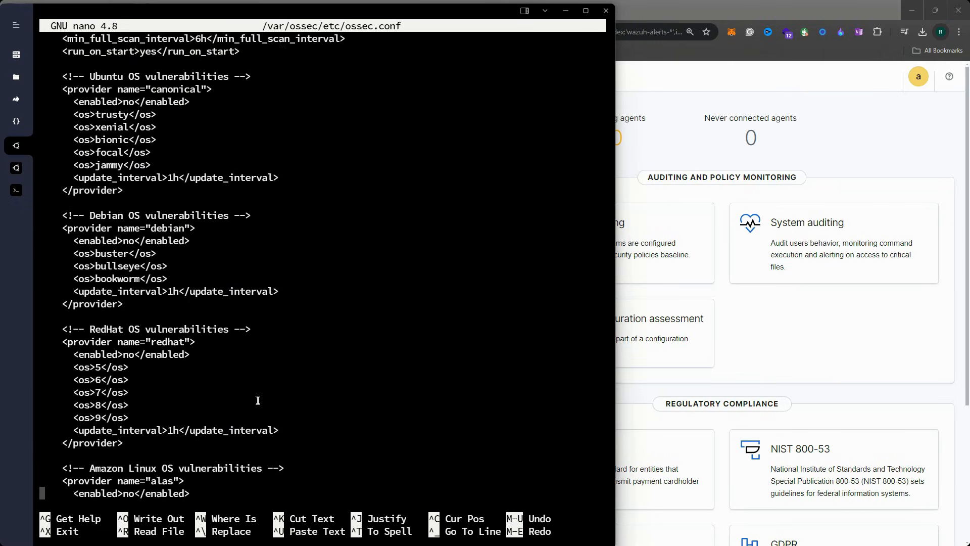
scroll(257, 400, "down", 5)
scroll(258, 400, "up", 20)
scroll(258, 400, "up", 15)
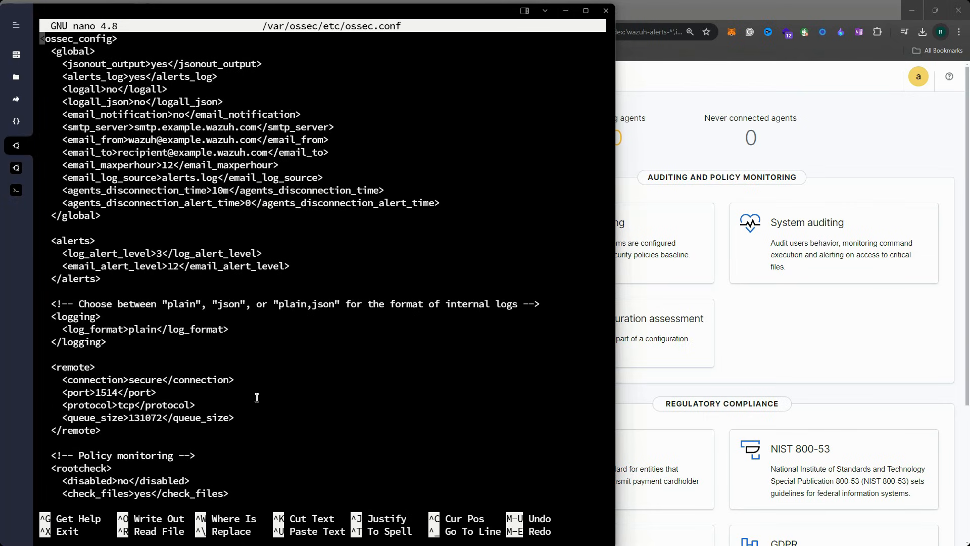
Change logall and logall_json from no to yes in ossec.conf, save, and exit nano
key("Down")
key("Down")
key("Down")
key("Down")
key("Right")
key("Right")
key("Right")
key("Right")
key("Right")
key("Right")
key("Right")
key("Right")
key("Right")
key("Right")
key("Right")
key("Right")
key("Right")
key("Right")
key("BackSpace")
key("BackSpace")
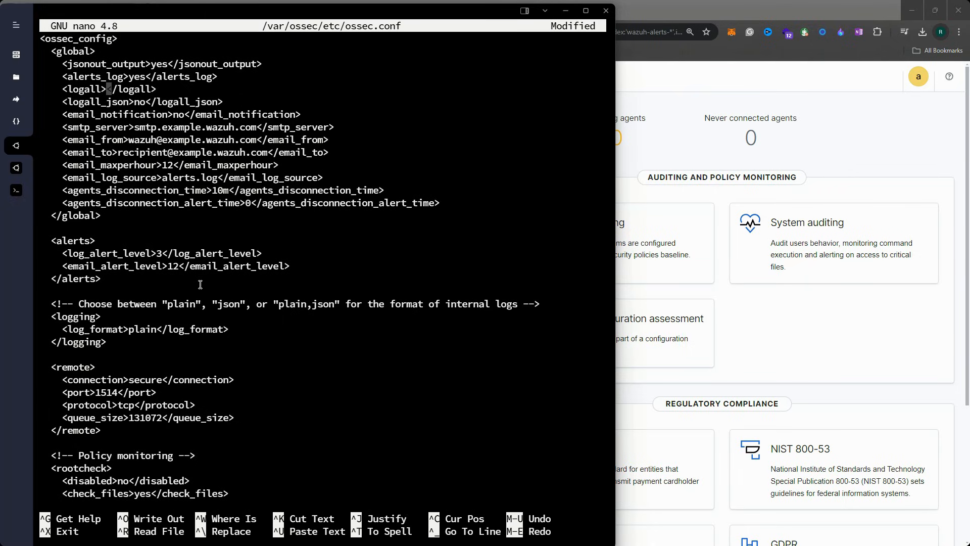
type("yes")
key("Down")
key("Right")
key("Right")
key("Right")
key("Right")
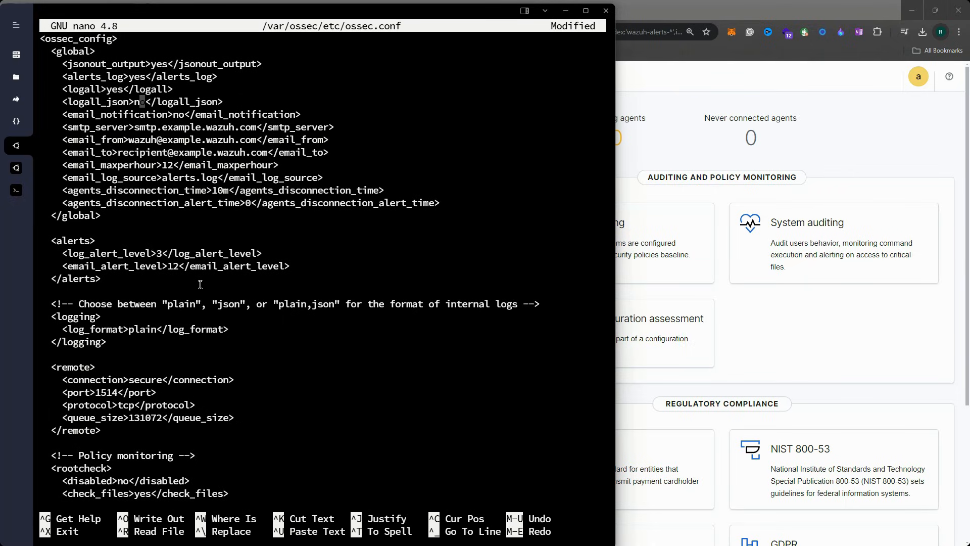
key("BackSpace")
key("BackSpace")
type("yes")
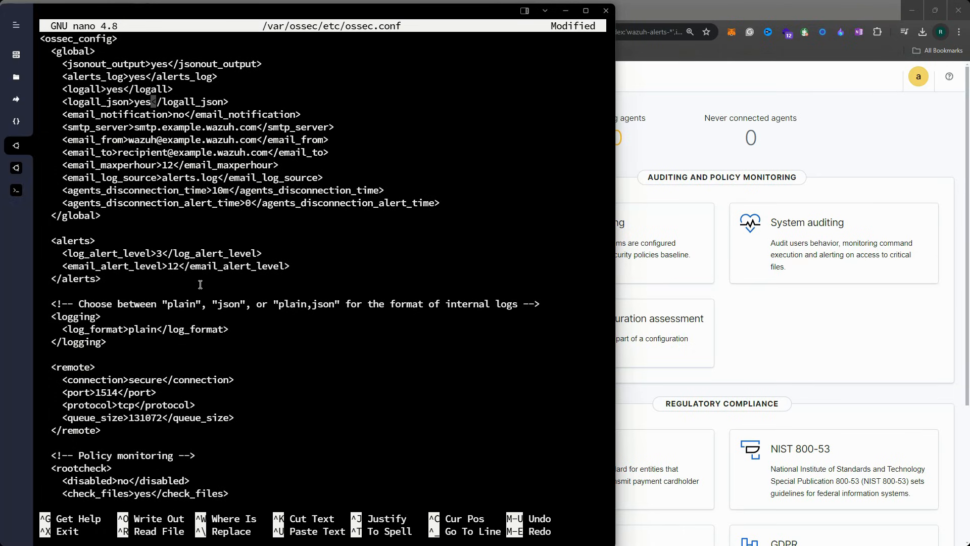
key("ctrl+o")
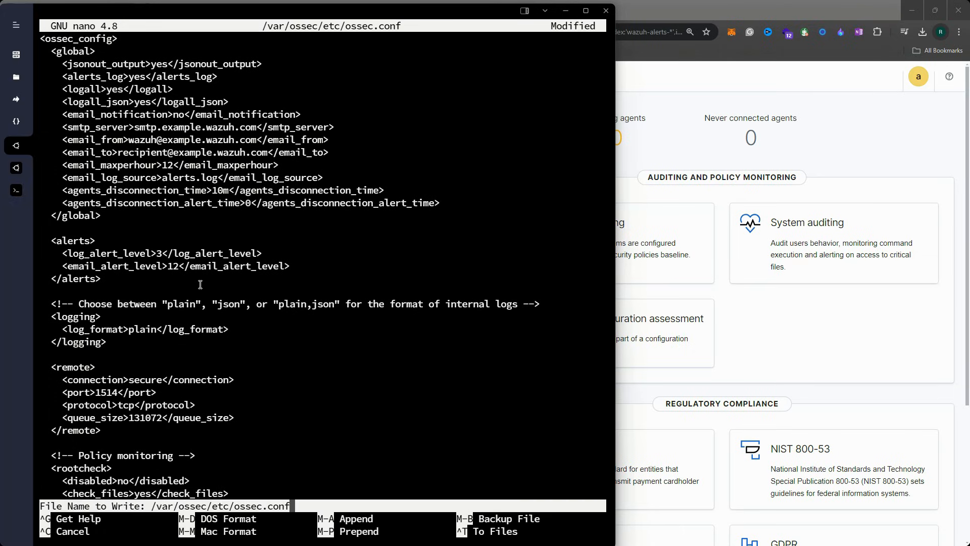
key("Return")
key("ctrl+x")
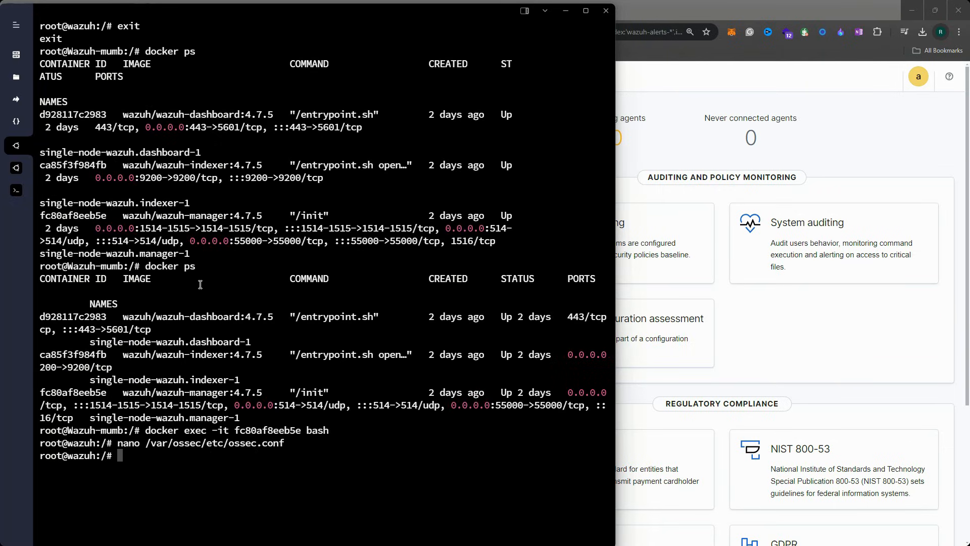
Run service wazuh-manager restart, then switch to the ubuntu-bgnr agent session
type("service")
type("wazuh-manager restart")
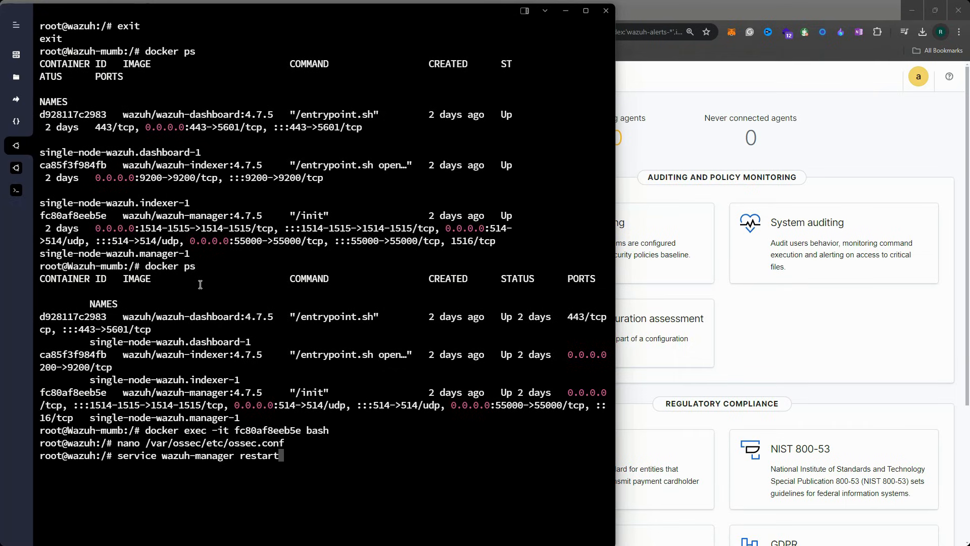
key("Return")
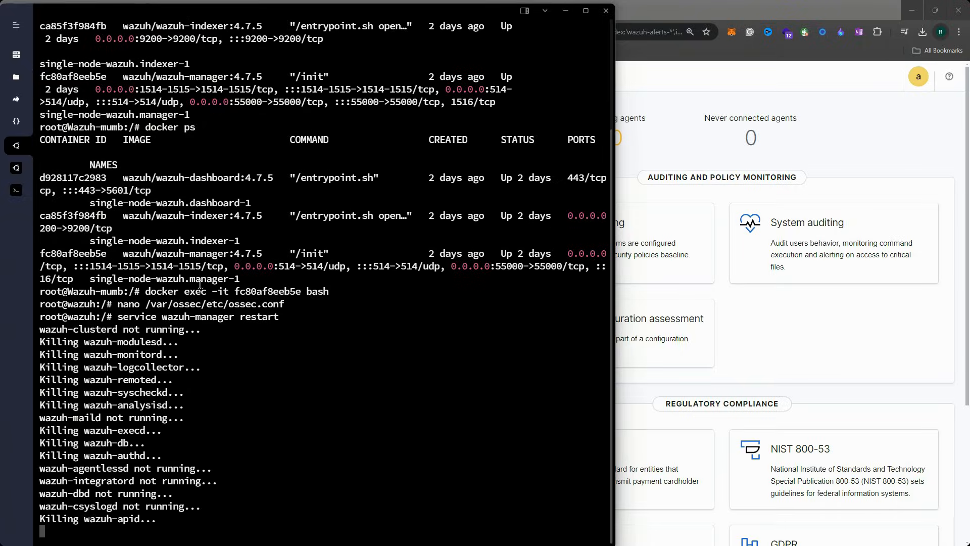
left_click(16, 167)
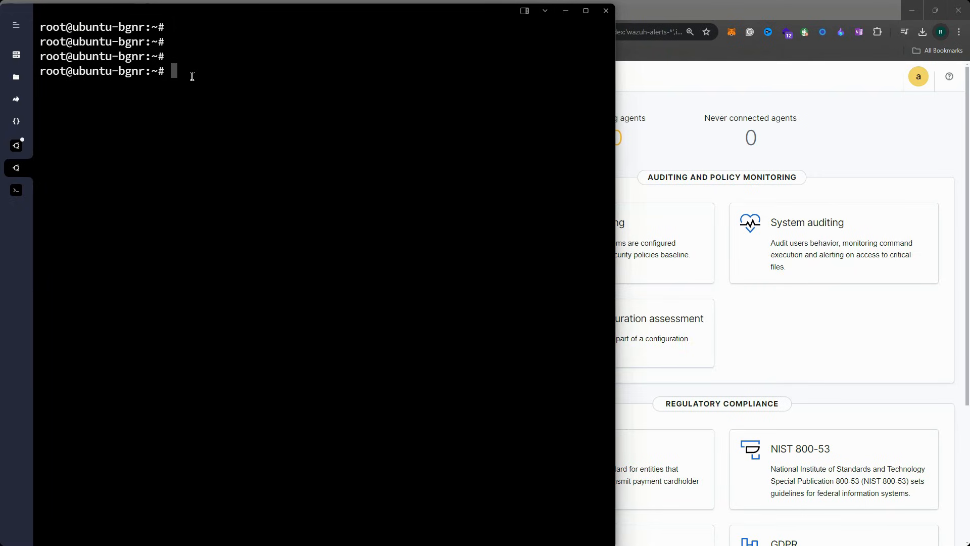
Open the agent's /var/ossec/etc/ossec.conf in nano
type("nano")
type("/var/os")
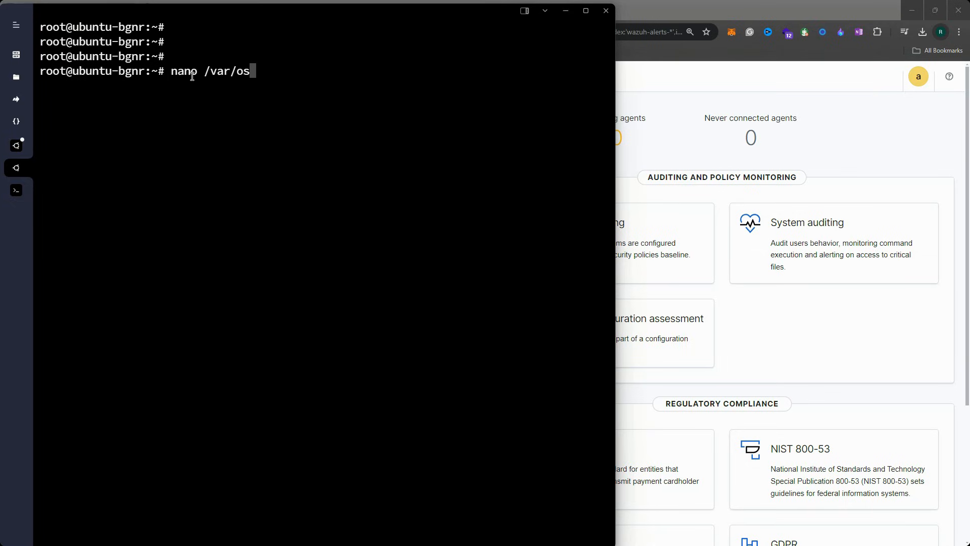
type("sec/etc/os")
key("Tab")
key("Return")
Page down to the syscheck section and check that disabled is set to no
key("Down")
key("Down")
key("Down")
key("Down")
key("Down")
key("Down")
key("Down")
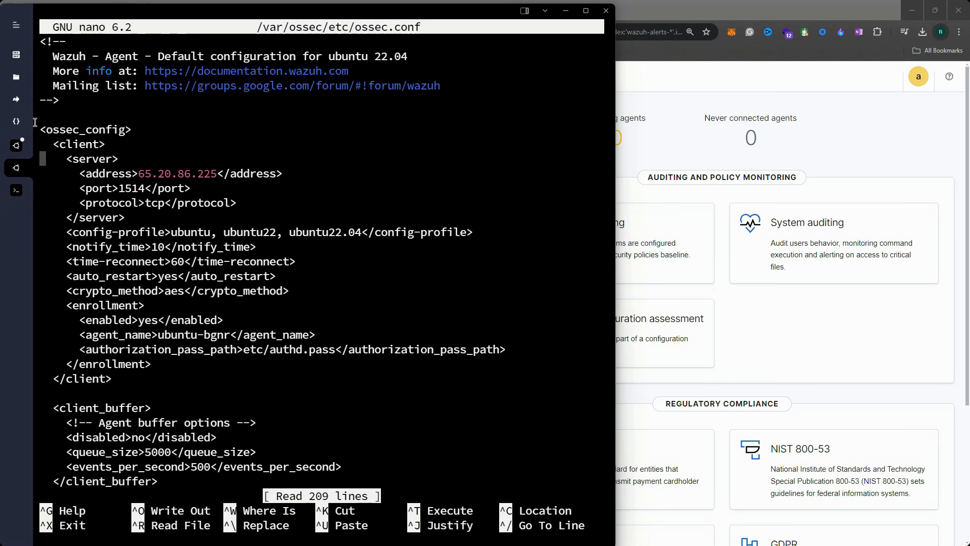
left_click_drag(52, 139, 200, 353)
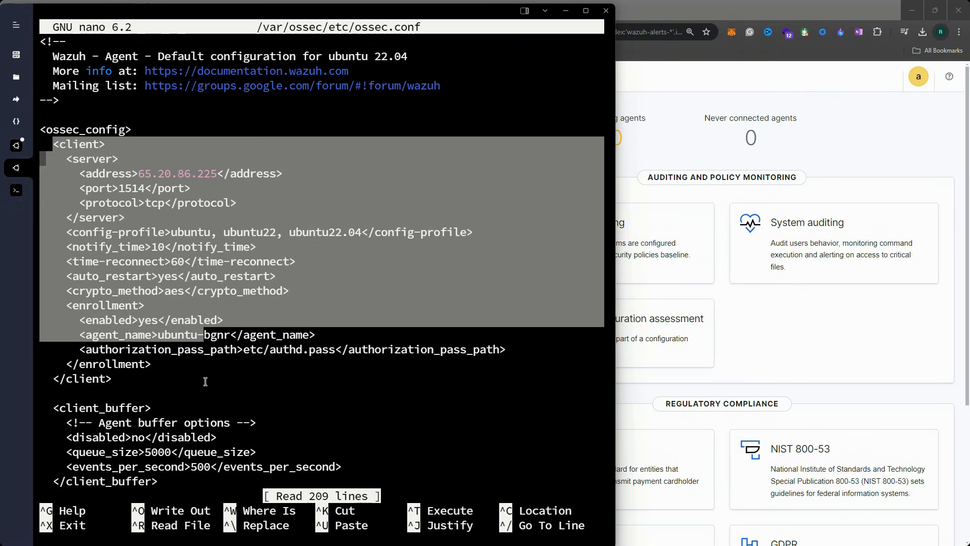
key("Down")
key("Down")
key("Down")
key("Down")
key("Down")
key("Down")
key("Down")
key("Down")
key("Down")
key("Down")
key("Down")
key("Down")
key("Down")
key("Down")
key("Down")
key("Down")
key("Down")
key("Down")
key("Down")
key("Down")
key("Down")
key("Down")
key("Down")
key("Down")
key("Down")
key("Down")
key("Down")
key("Down")
key("Down")
key("Down")
key("Down")
key("Down")
key("Down")
key("Down")
key("Down")
key("Down")
key("Down")
key("Down")
key("Down")
key("Down")
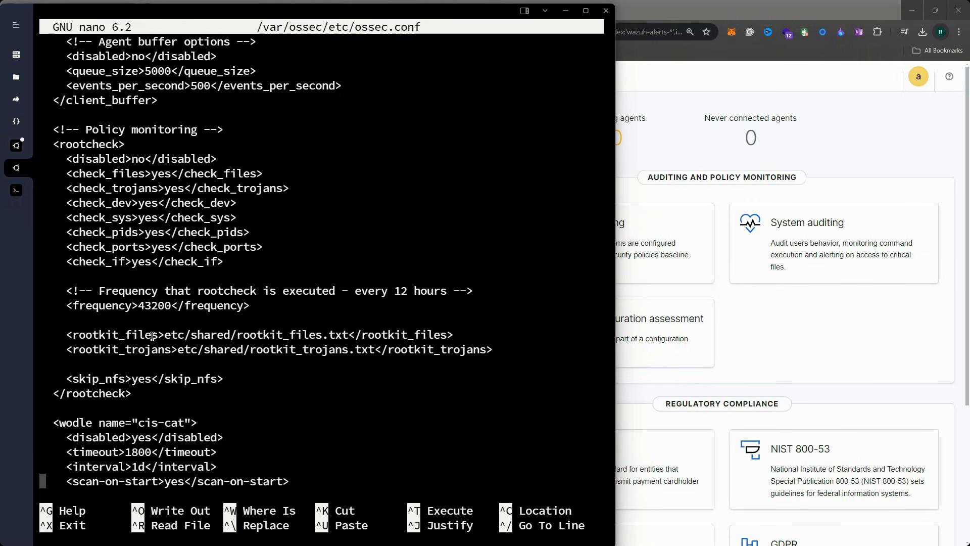
key("Down")
key("Down")
key("Down")
key("Down")
key("Down")
key("Down")
key("Down")
key("Down")
key("Down")
key("Down")
key("Down")
key("Down")
key("Down")
key("Down")
key("Down")
key("Down")
key("Down")
key("Down")
key("Down")
key("Down")
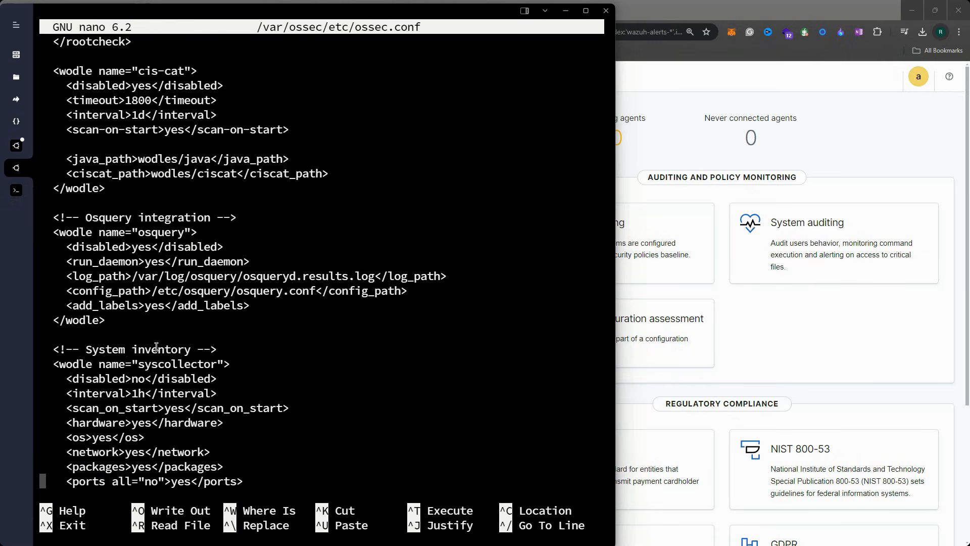
key("Down")
key("Down")
key("Down")
key("Down")
key("Down")
key("Down")
key("Down")
key("Down")
key("Down")
key("Down")
key("Down")
key("Down")
key("Down")
key("Down")
key("Down")
key("Down")
key("Down")
key("Down")
key("Down")
key("Down")
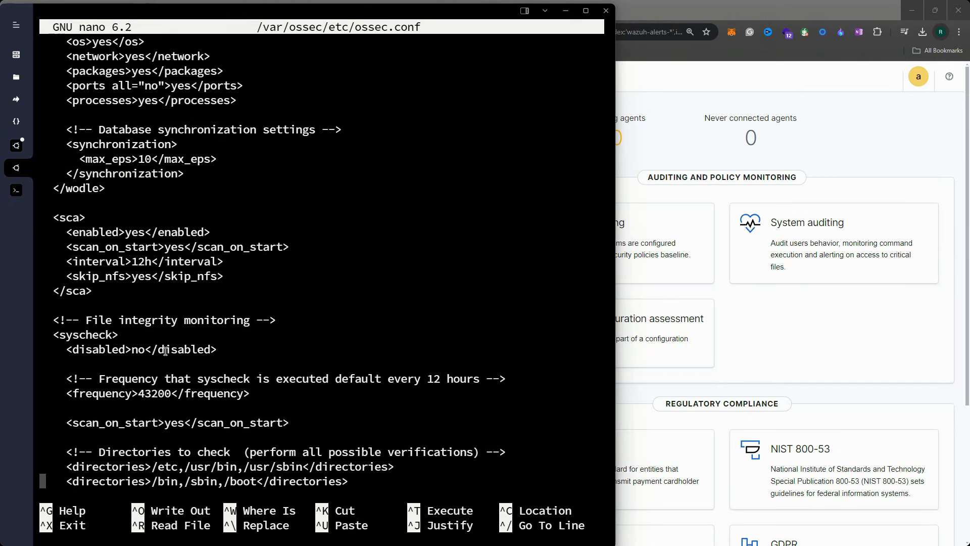
left_click_drag(55, 335, 131, 334)
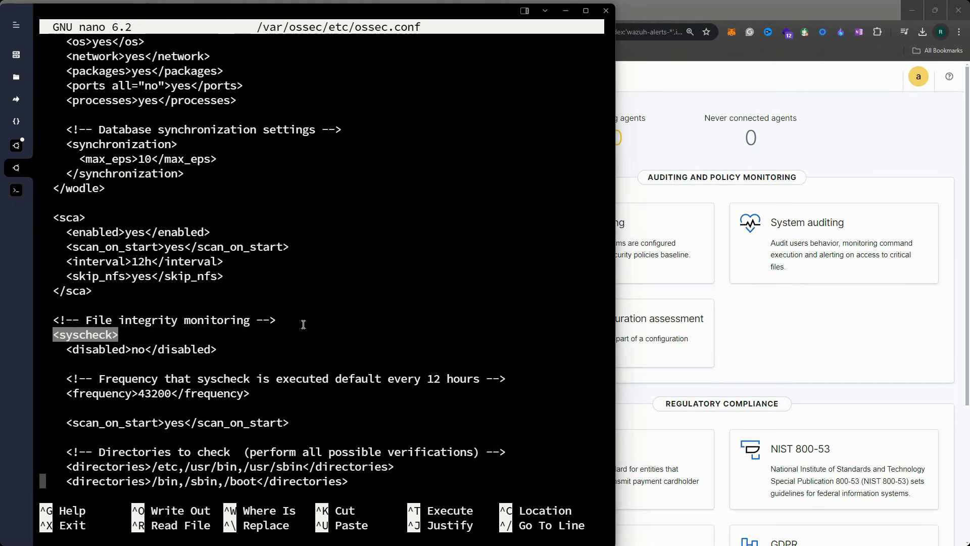
left_click_drag(302, 324, 82, 310)
double_click(72, 338)
scroll(166, 337, "down", 2)
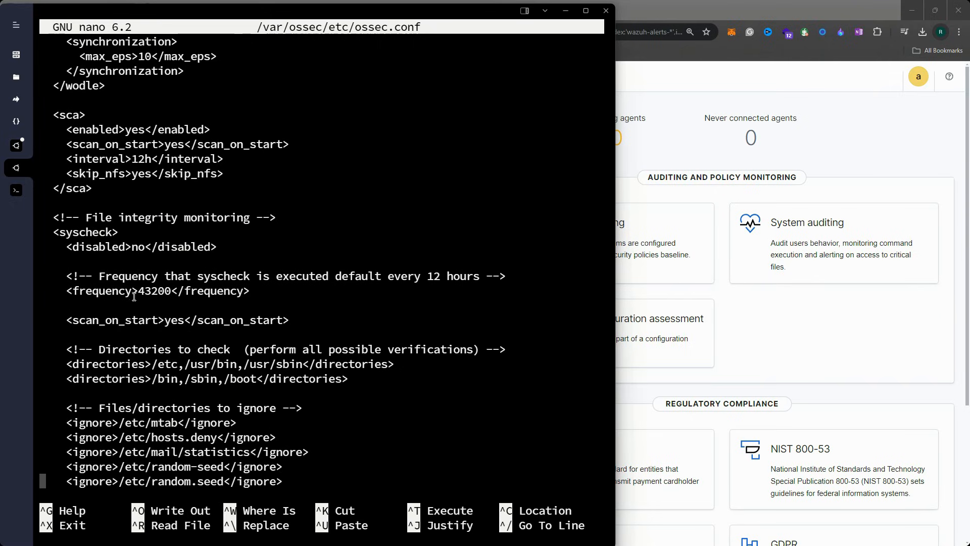
left_click_drag(99, 248, 166, 249)
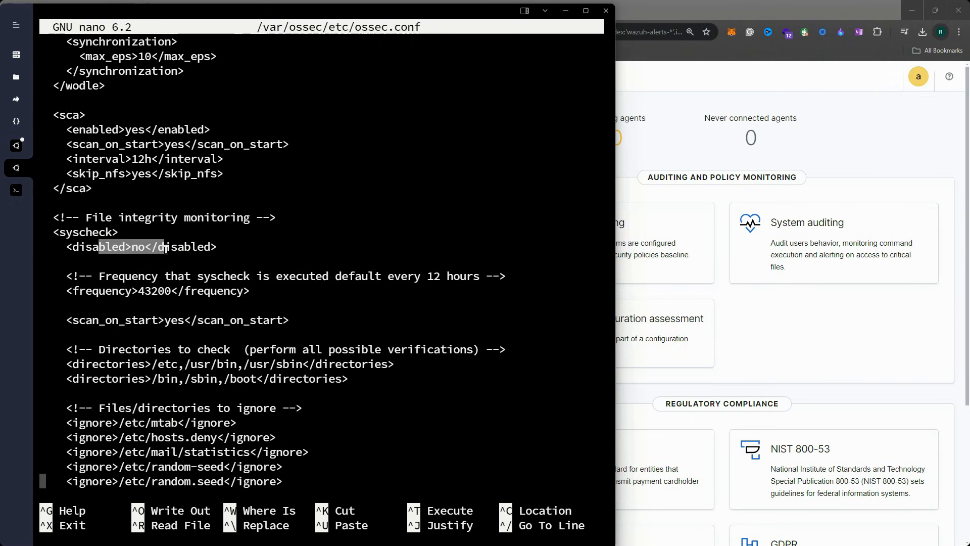
key("Up")
key("Up")
key("Up")
key("Up")
key("Up")
key("Up")
key("Up")
key("Up")
key("Up")
key("Up")
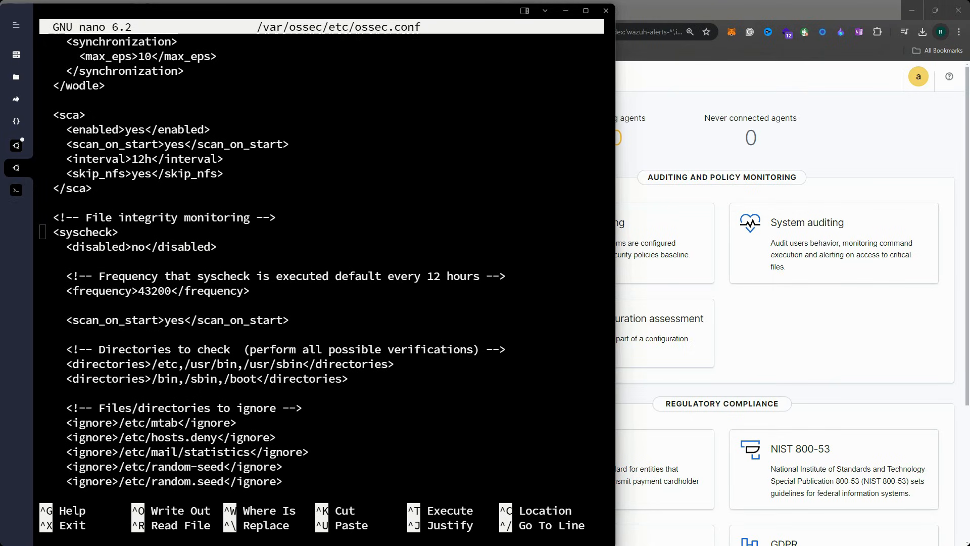
Add a new directories line below the existing entries, pasting a realtime entry for /root
key("Down")
key("Down")
key("Down")
key("Down")
key("Down")
key("Down")
key("Down")
key("Down")
key("Down")
key("Down")
key("Down")
key("Up")
key("Right")
key("Right")
key("Right")
key("Right")
key("Right")
key("Right")
key("Right")
key("Right")
key("Right")
key("Right")
key("Right")
key("Right")
key("Right")
key("Right")
key("Right")
key("Right")
key("Right")
key("Right")
key("Right")
key("Right")
key("Right")
key("Right")
key("Right")
key("Right")
key("Right")
key("Right")
key("Right")
key("Right")
key("Right")
key("Right")
key("Right")
key("Right")
key("Right")
key("Right")
key("Right")
key("Right")
key("Right")
key("Right")
key("Right")
key("Right")
key("Right")
key("Right")
key("Right")
key("Right")
key("Right")
key("Right")
key("Right")
key("Return")
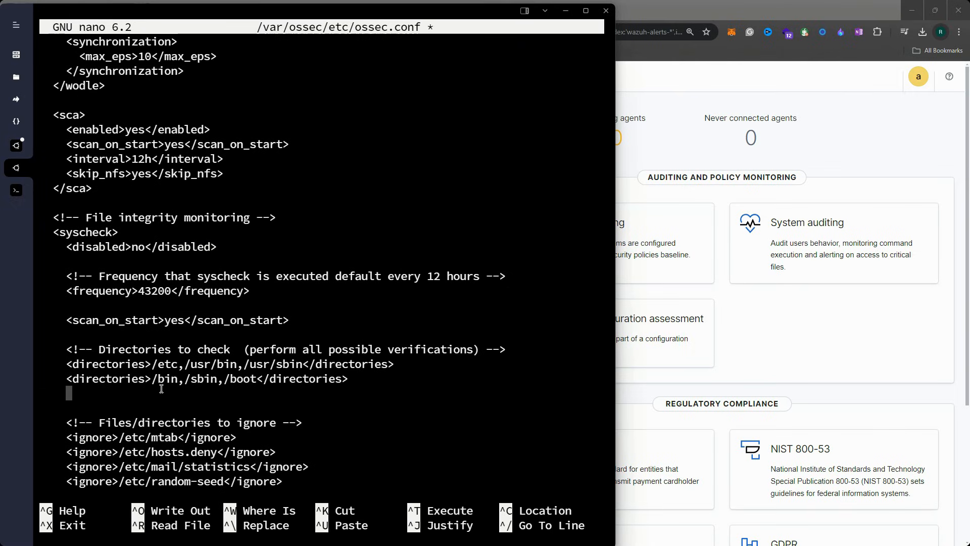
key("ctrl+v")
key("Left")
key("Left")
key("Left")
key("Left")
key("Left")
key("Left")
key("Left")
key("Left")
key("Left")
key("Left")
key("Left")
key("Left")
key("Left")
key("Left")
key("Left")
key("Left")
key("Left")
key("Left")
key("Left")
key("Left")
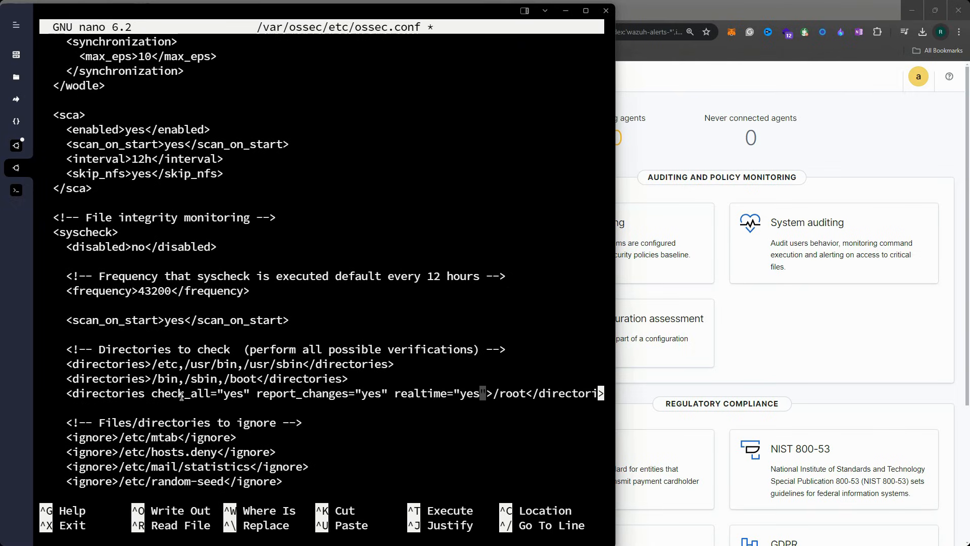
key("Right")
key("Right")
key("Right")
Review the new /root entry's check_all, report_changes and realtime attributes in a wider window
left_click_drag(494, 390, 517, 391)
left_click_drag(68, 393, 164, 393)
left_click_drag(540, 393, 577, 393)
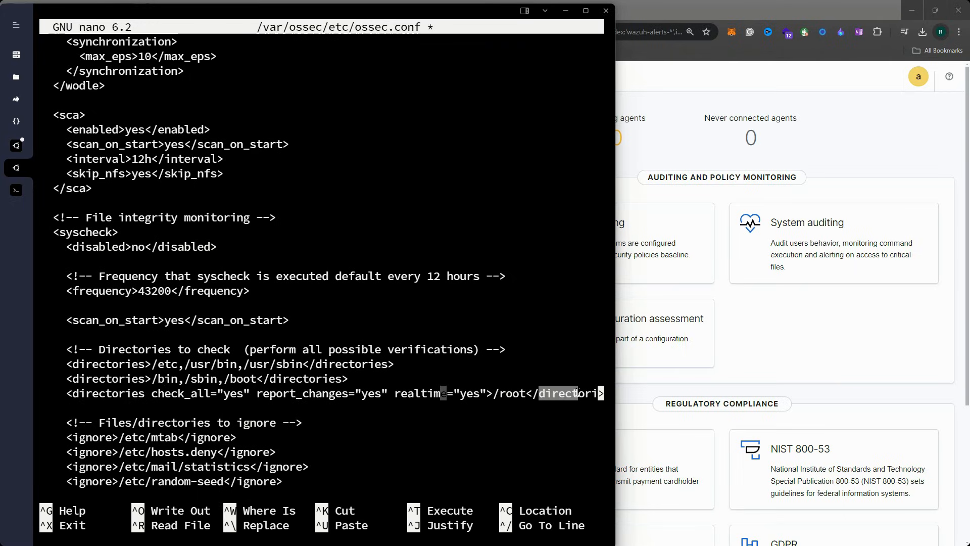
mouse_move(151, 394)
left_mouse_down()
mouse_move(227, 397)
mouse_move(162, 395)
left_mouse_up()
left_click(243, 397)
left_click_drag(263, 397, 484, 406)
left_click(433, 397)
left_click(477, 422)
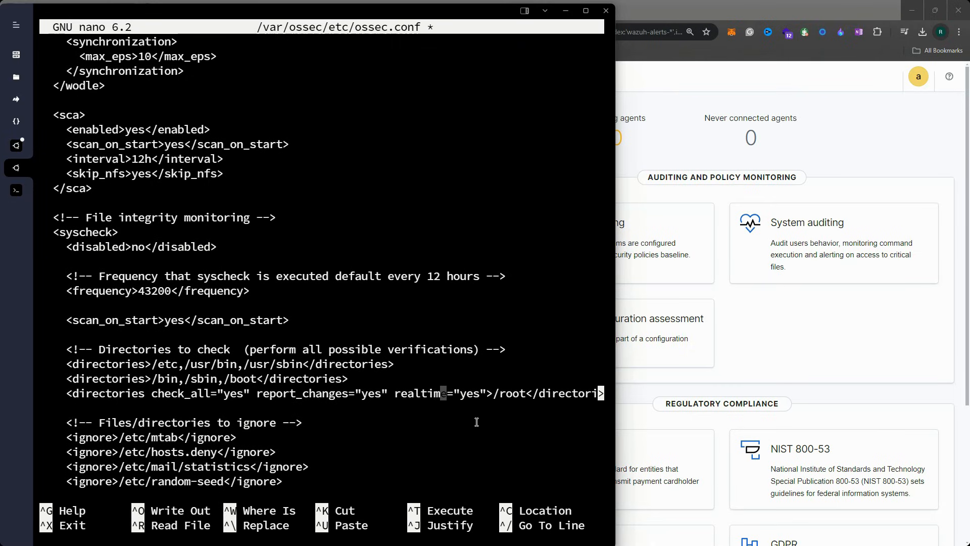
left_click_drag(615, 268, 704, 271)
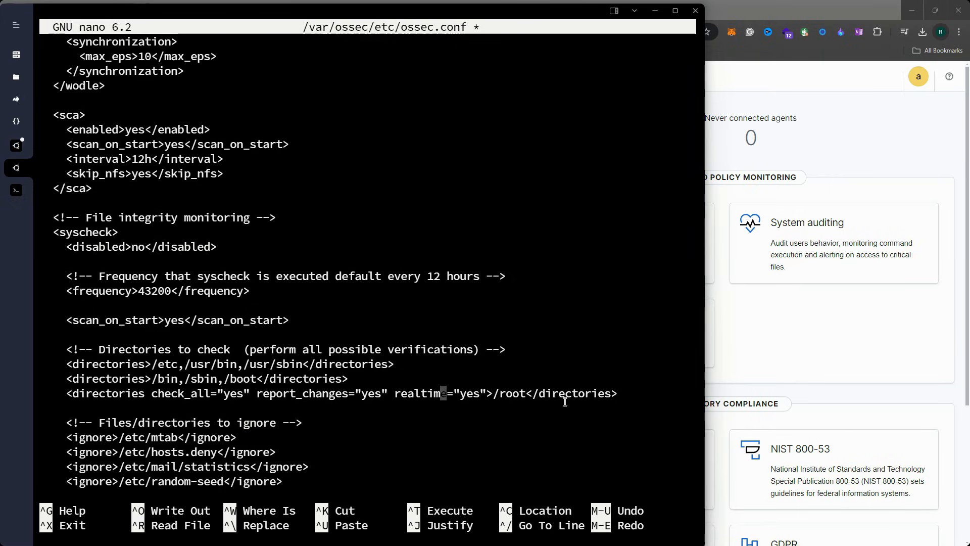
key("Left")
key("Right")
key("Right")
key("Right")
key("Right")
key("Right")
key("Right")
key("Right")
key("Right")
key("Right")
key("Right")
key("Right")
key("Right")
key("Right")
key("Right")
key("Right")
key("Right")
key("Right")
key("Right")
key("Right")
key("Right")
Save ossec.conf and exit nano
key("ctrl+x")
key("y")
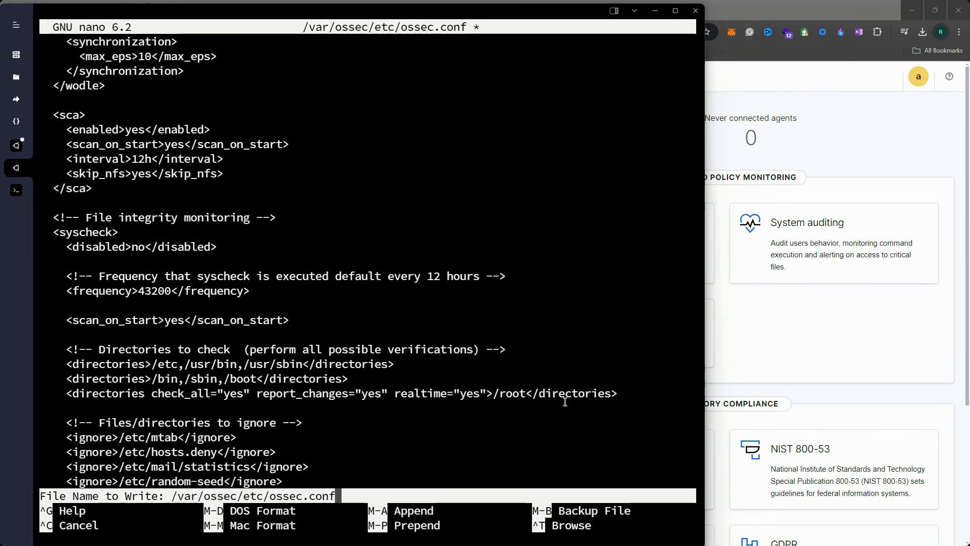
key("Return")
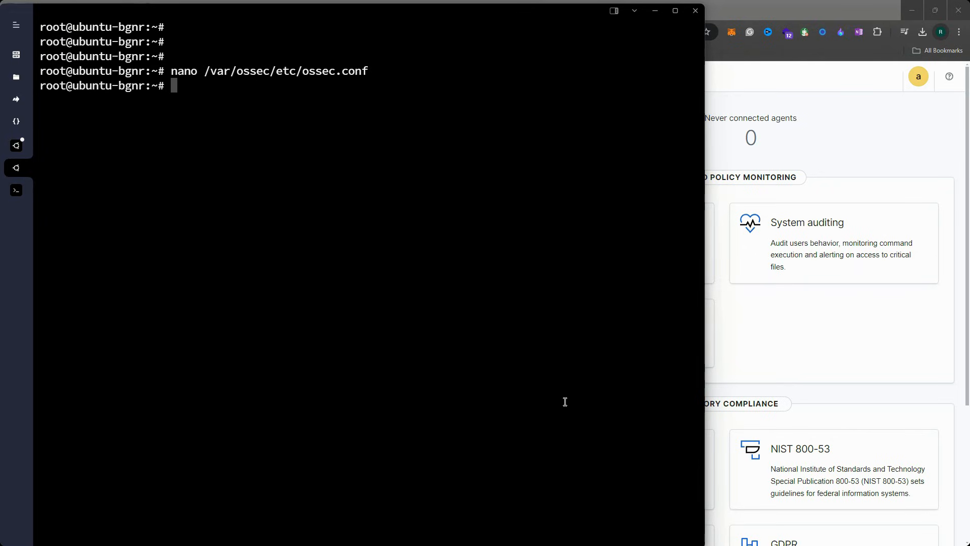
Restart the agent with systemctl restart wazuh-agent
type("systemctl restart ")
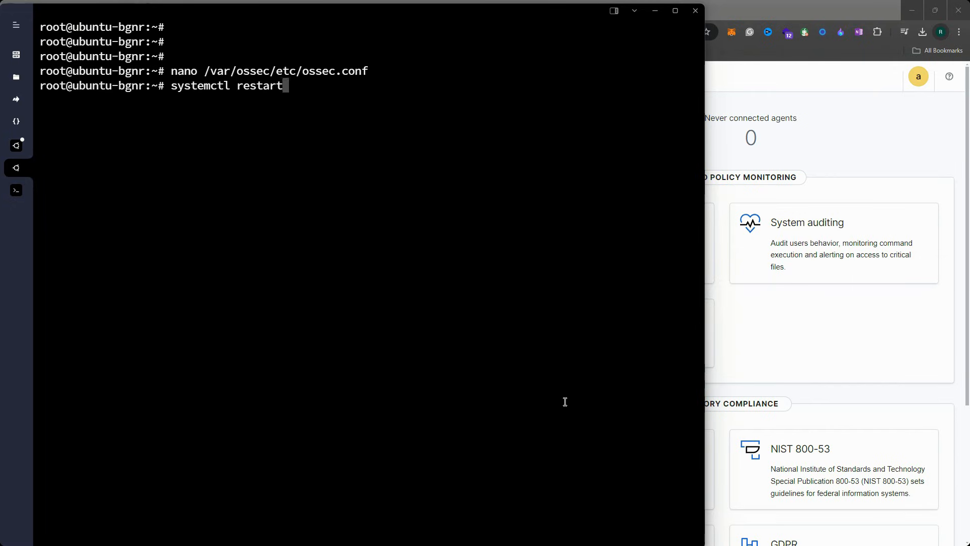
type("wazuh-agent")
key("Return")
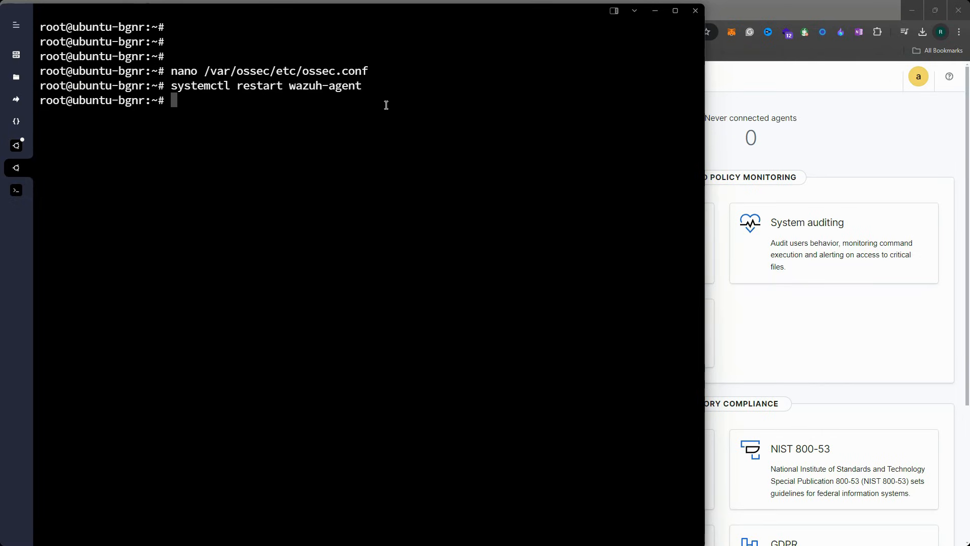
Run systemctl status wazuh-agent and confirm it shows active (running)
key("Up")
key("Left")
key("Left")
key("Left")
key("Left")
key("Left")
key("Left")
key("Left")
key("Left")
key("Left")
key("Left")
key("Left")
key("Left")
key("Left")
key("Right")
key("BackSpace")
key("BackSpace")
key("BackSpace")
key("BackSpace")
key("BackSpace")
key("BackSpace")
key("BackSpace")
type("status")
key("Return")
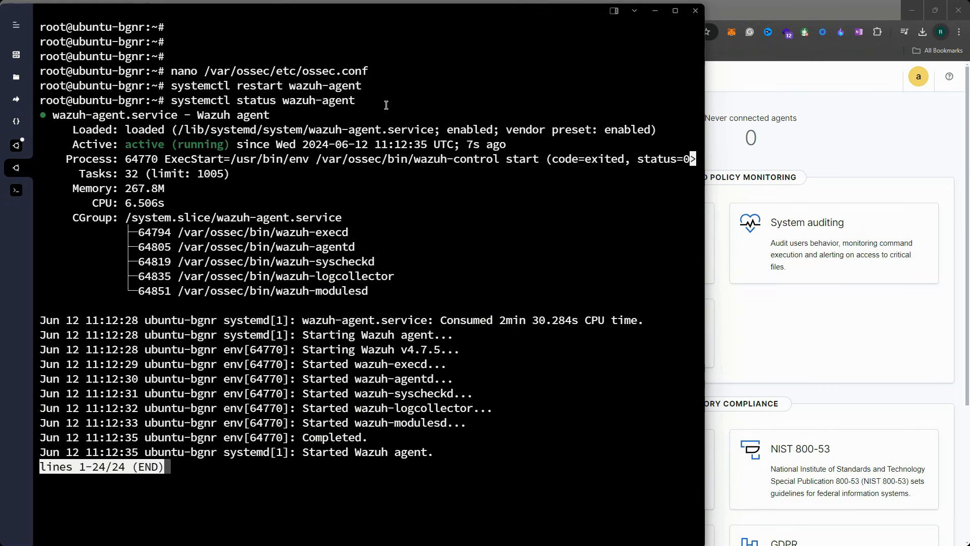
left_click_drag(120, 130, 324, 154)
key("ctrl+c")
key("Return")
key("Return")
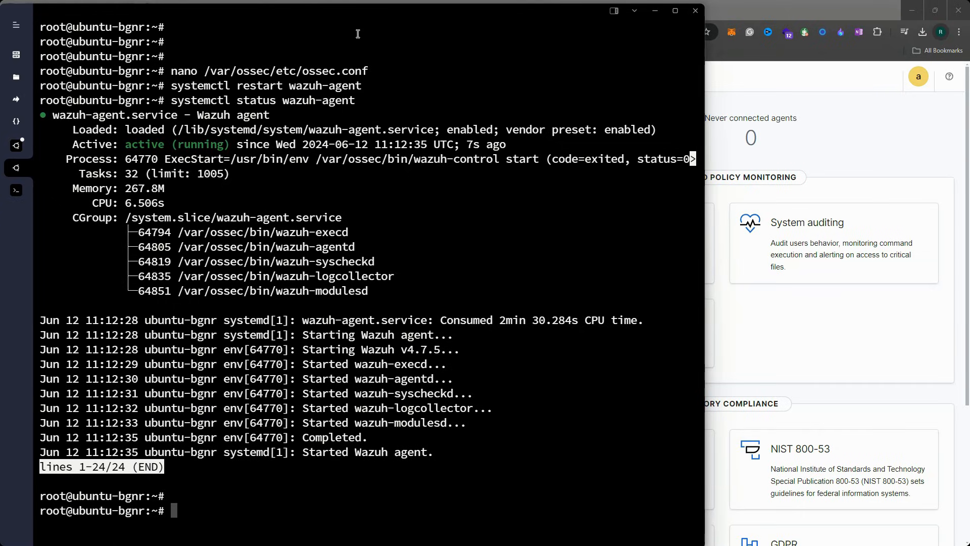
left_click_drag(371, 7, 326, 9)
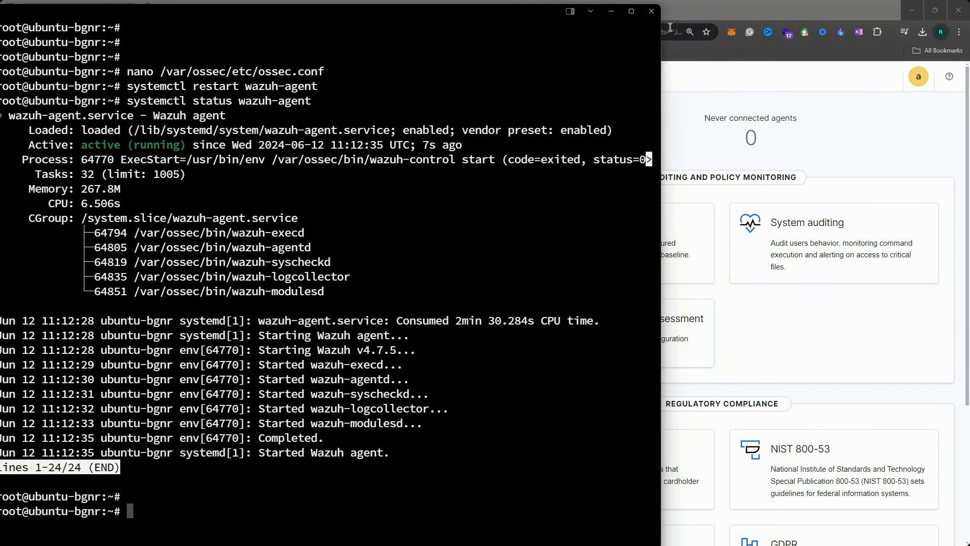
Open agent 001 ubuntu-bgnr's Security events list and refresh it to 12,413 hits
left_click(699, 14)
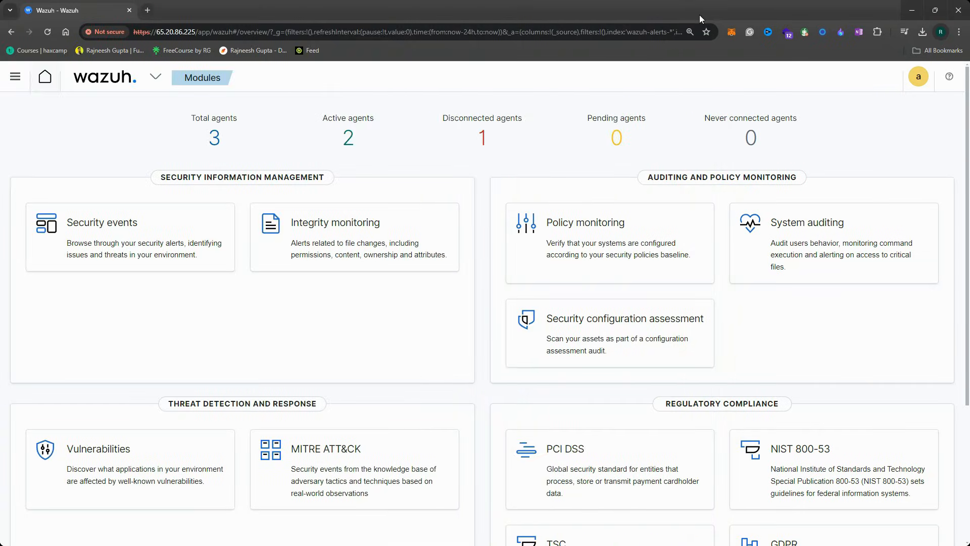
left_click(215, 143)
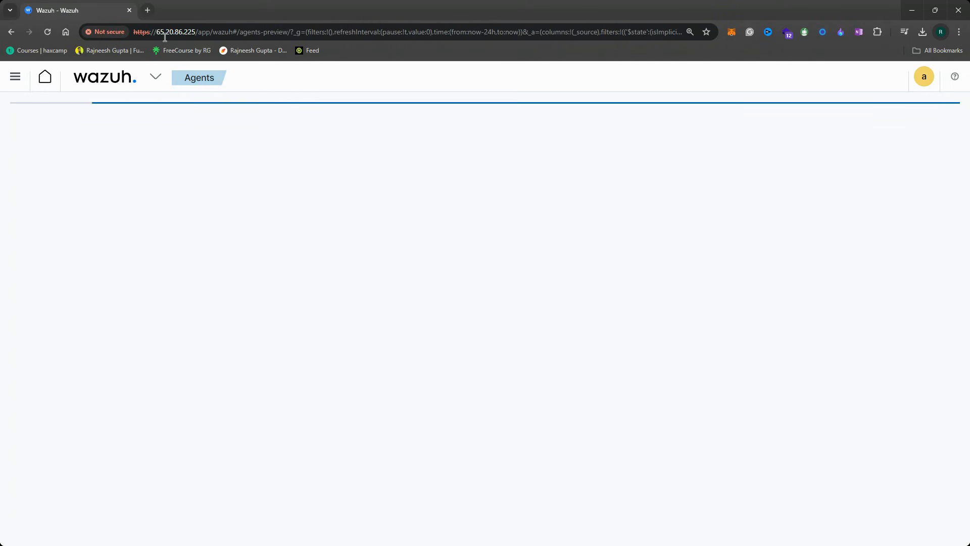
left_click_drag(200, 10, 235, 16)
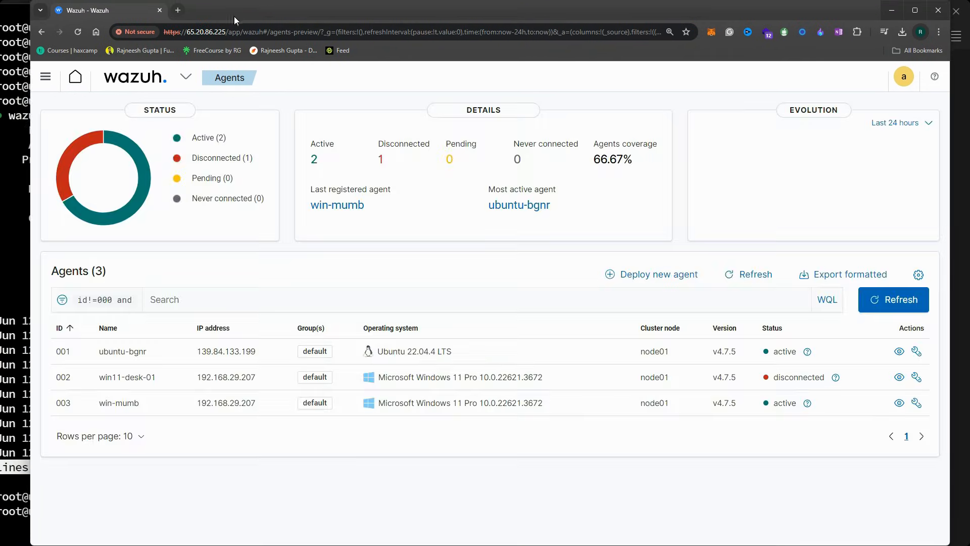
left_click(188, 362)
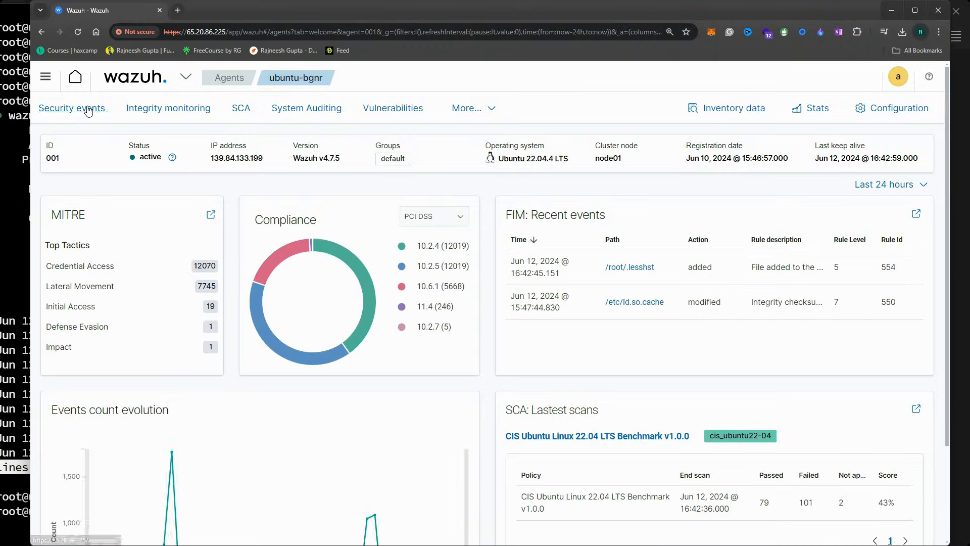
left_click(88, 110)
left_click(136, 120)
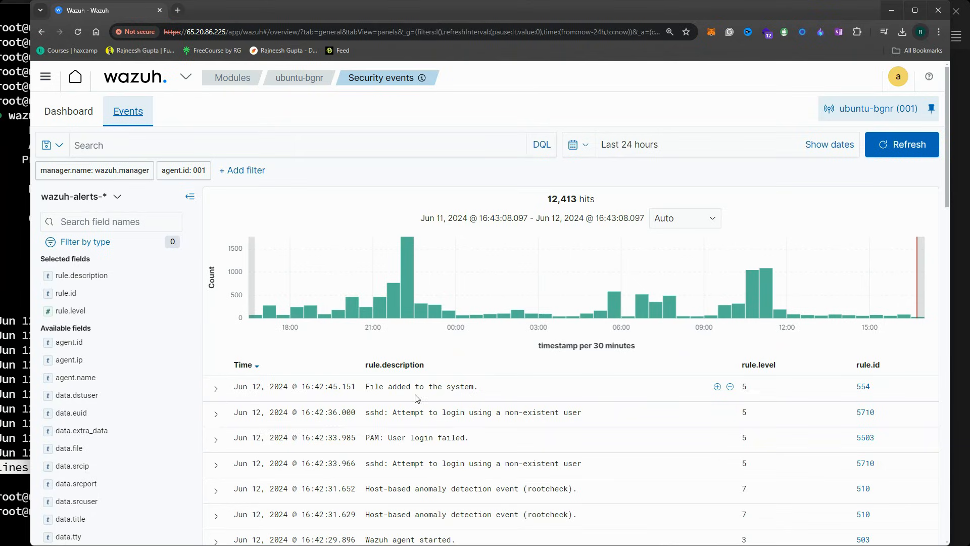
scroll(569, 397, "down", 3)
scroll(569, 397, "up", 3)
left_click(903, 148)
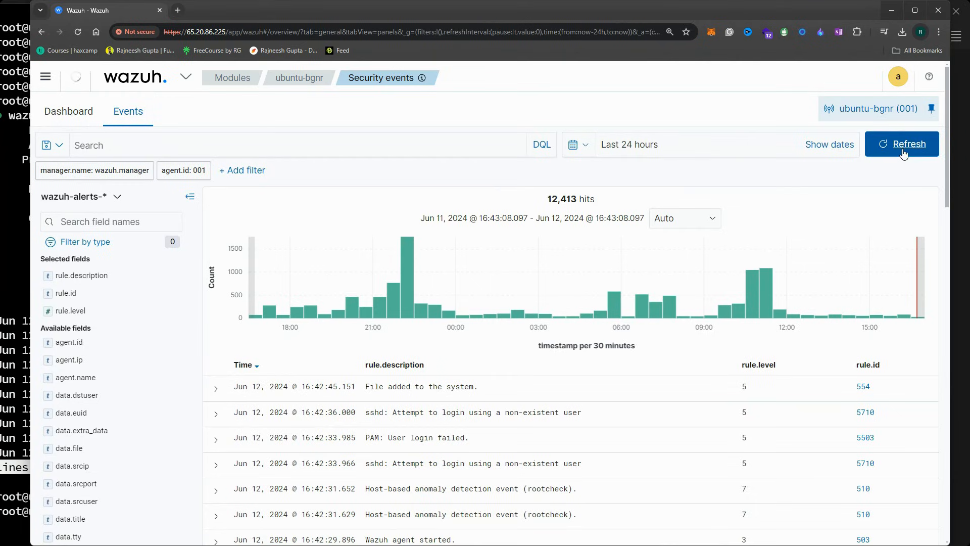
left_click_drag(674, 5, 693, 6)
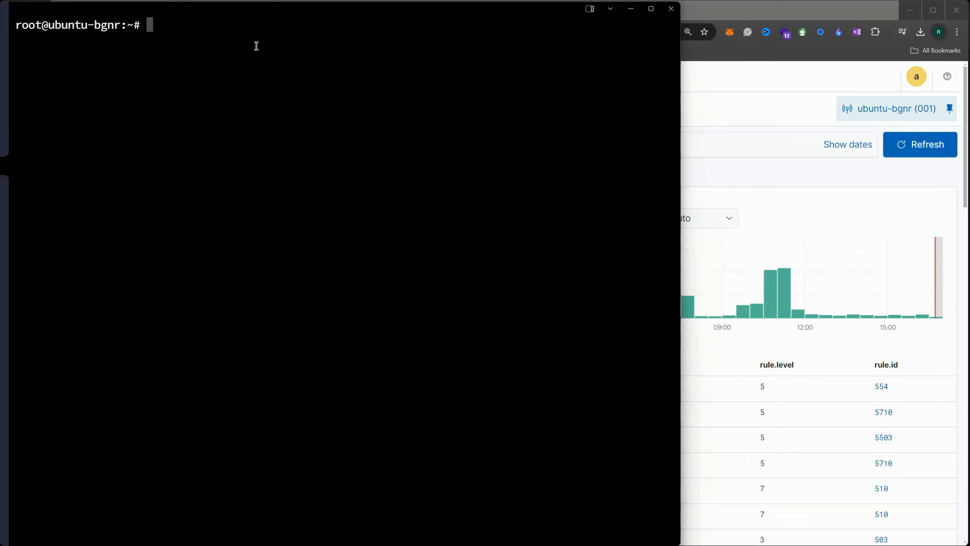
Create samplefile.txt in /root with touch, confirm it with ls, and minimize the terminal
type("pwd")
key("Return")
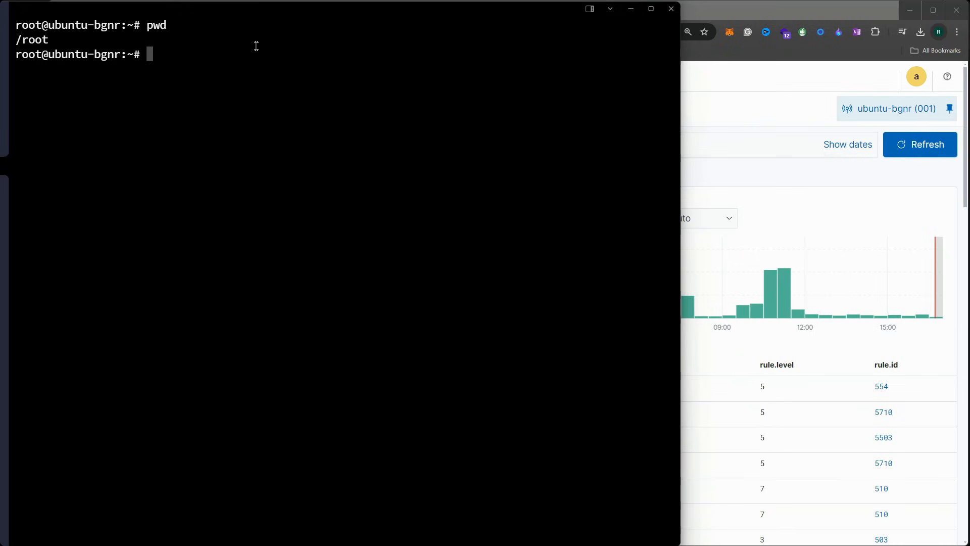
type("touch sample")
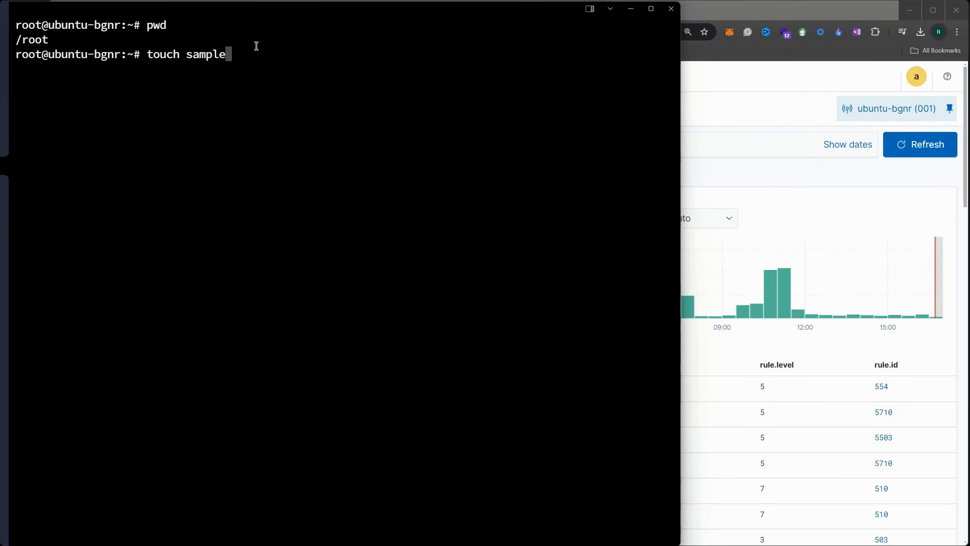
type("file.txt")
key("Return")
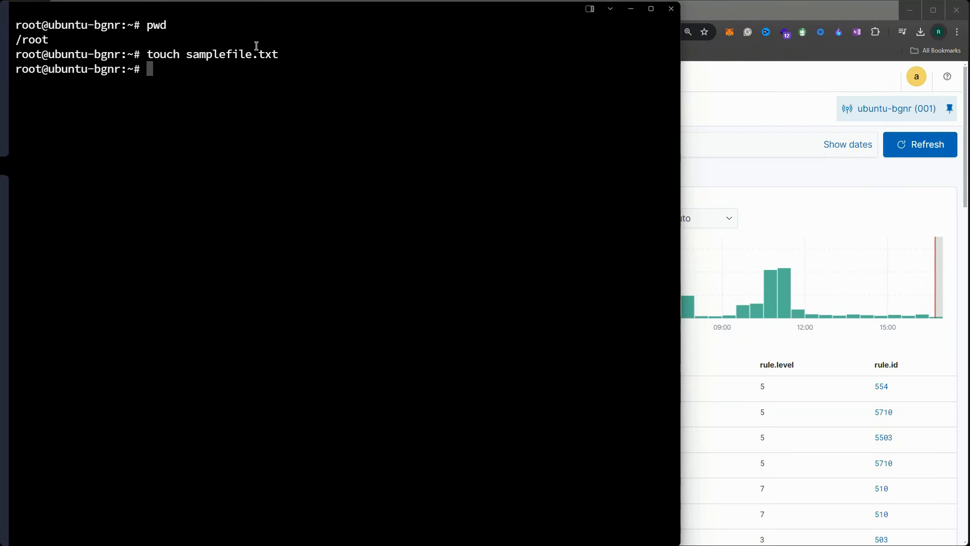
type("ls")
key("Return")
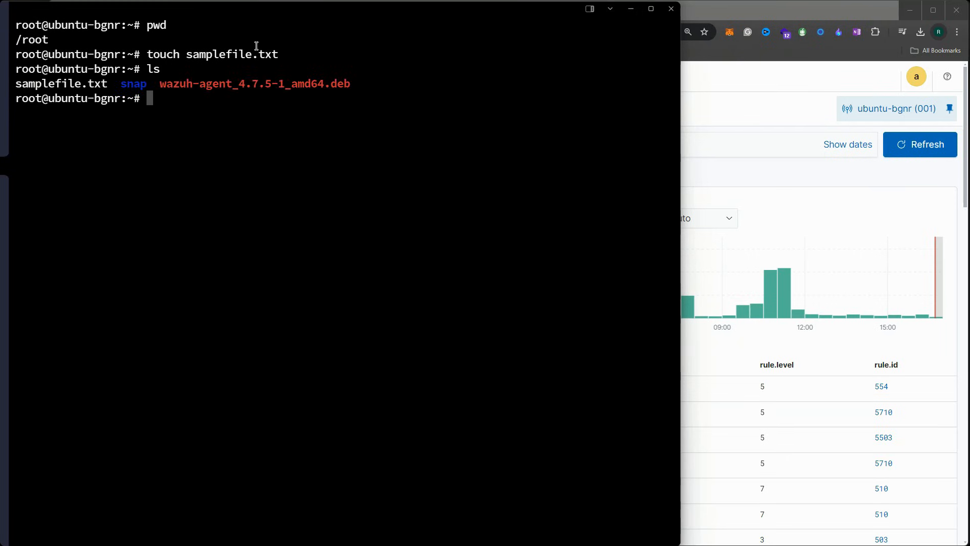
double_click(55, 87)
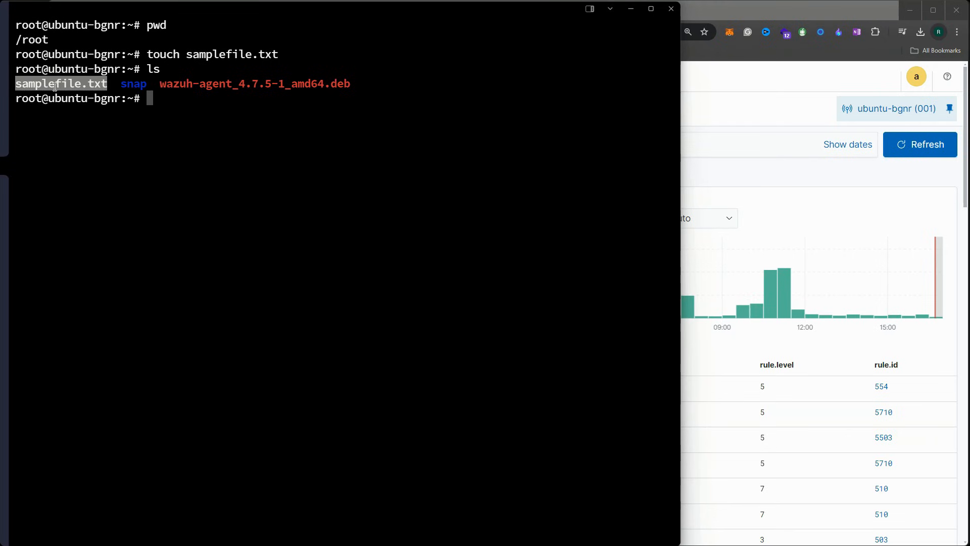
left_click(631, 9)
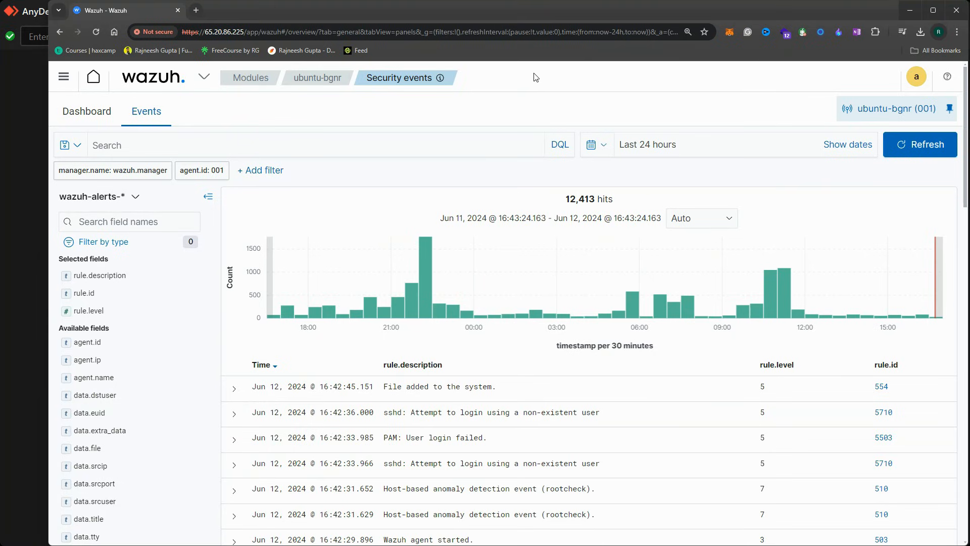
Refresh the security events, maximize the browser and expand the newest 'File added to the system.' event
left_click(931, 147)
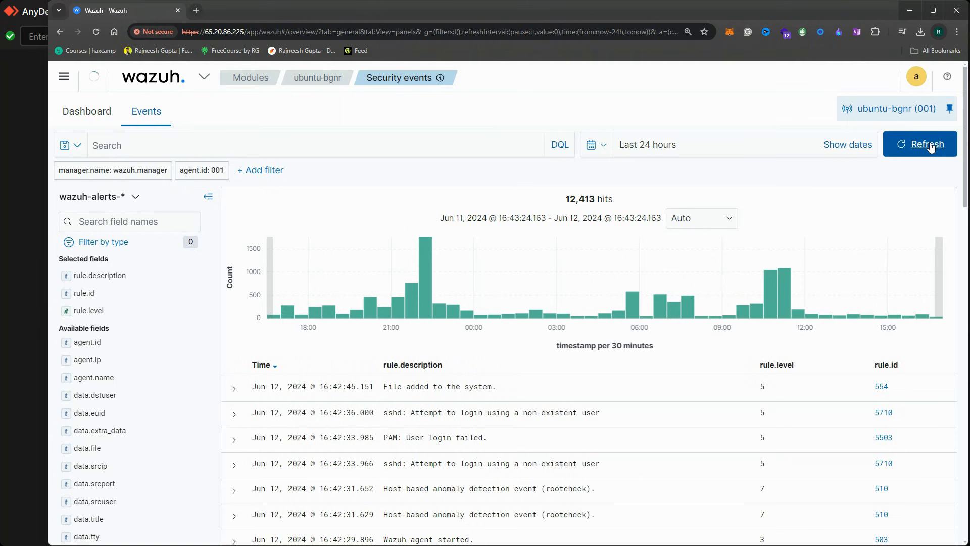
double_click(908, 16)
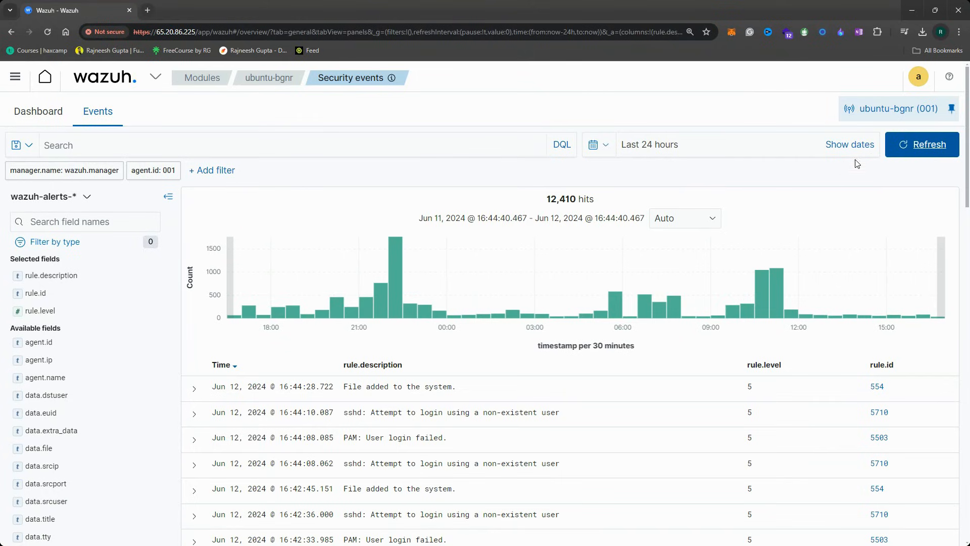
scroll(849, 168, "down", 3)
left_click(194, 237)
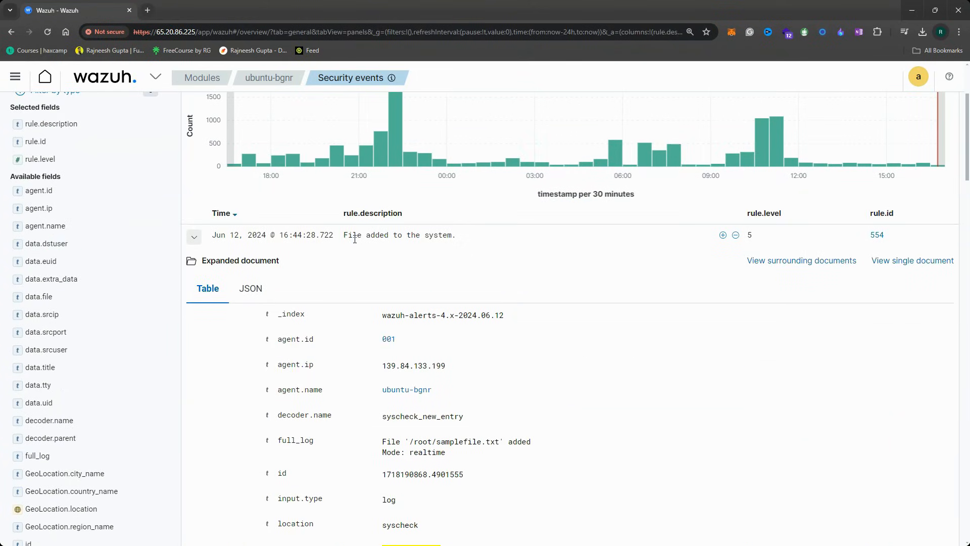
Examine the event's full log showing the /root/samplefile.txt path
left_click_drag(346, 239, 452, 236)
scroll(366, 169, "down", 2)
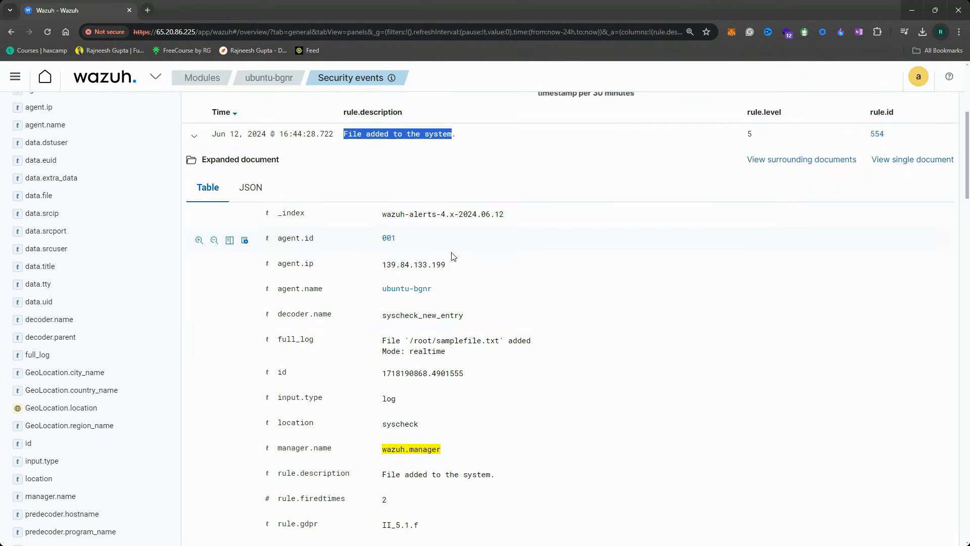
left_click_drag(409, 340, 480, 354)
left_click(468, 357)
scroll(467, 357, "down", 5)
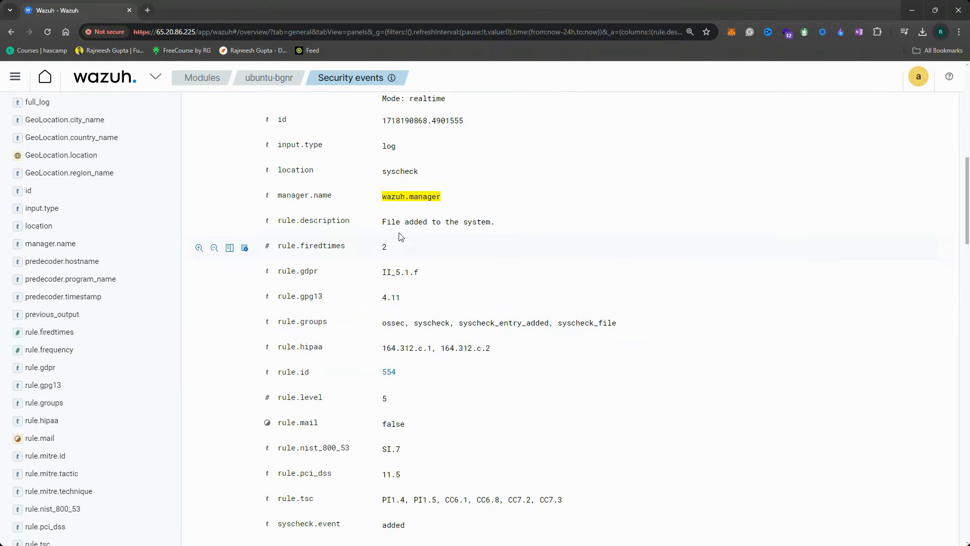
scroll(397, 228, "up", 2)
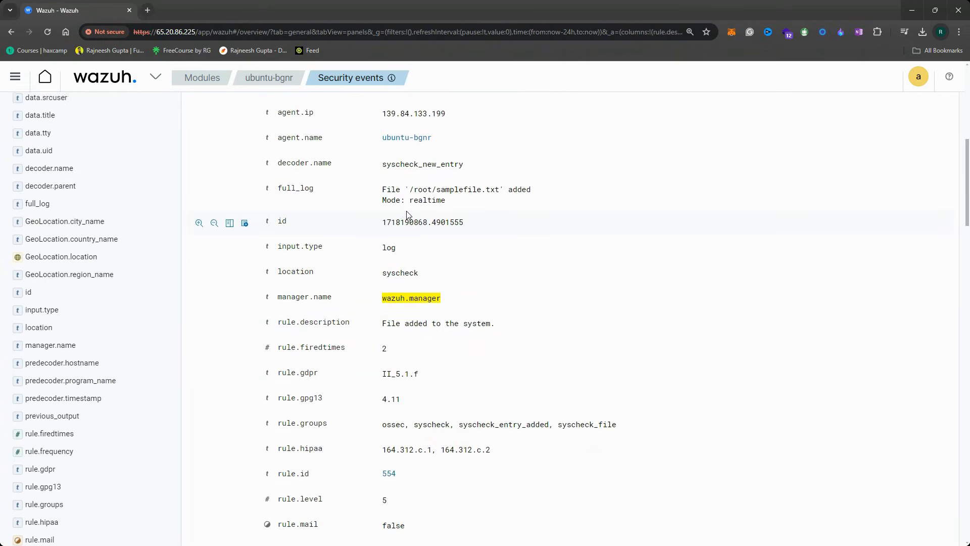
scroll(405, 215, "up", 2)
Check the agent IP, syscheck_new_entry decoder, rule description and rule.id 554 fields
double_click(419, 213)
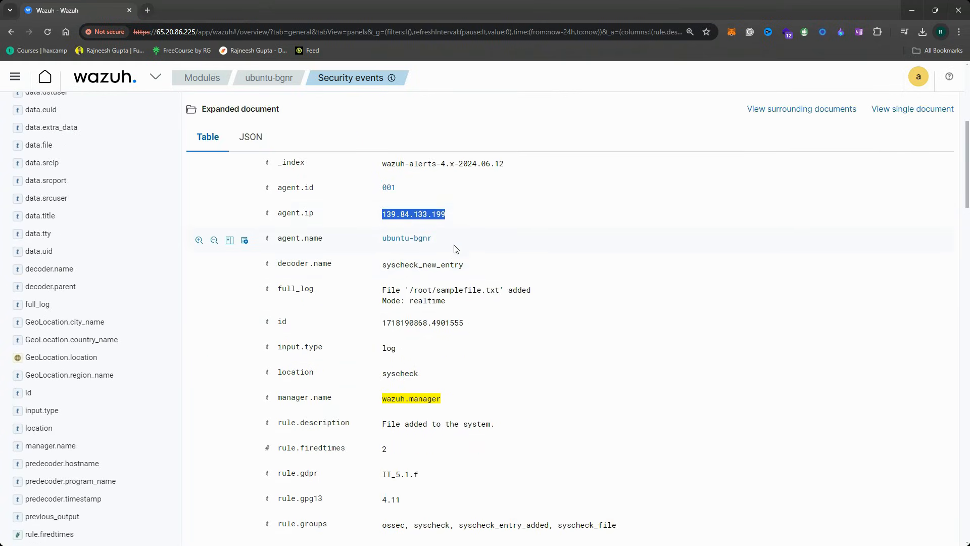
scroll(406, 277, "down", 2)
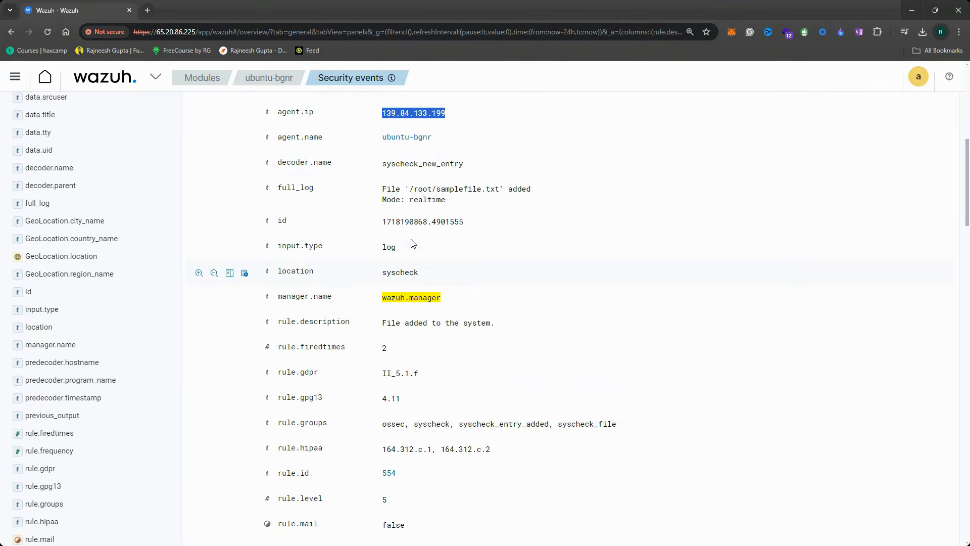
double_click(388, 163)
scroll(408, 276, "down", 1)
triple_click(409, 273)
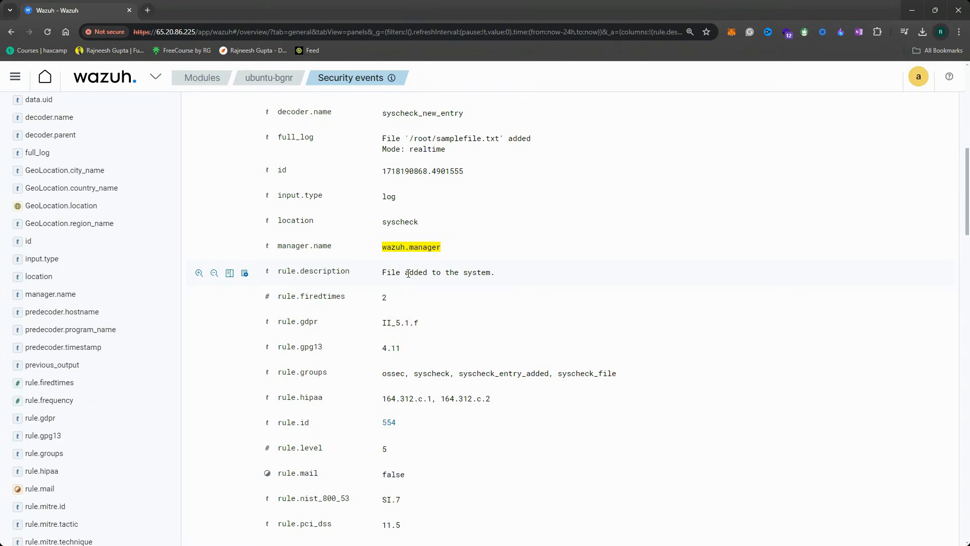
triple_click(427, 273)
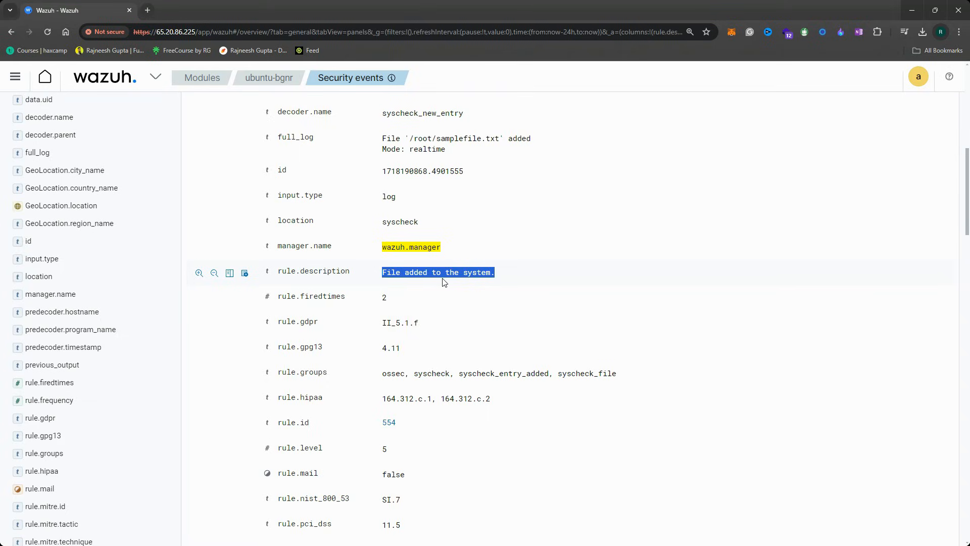
scroll(438, 287, "up", 4)
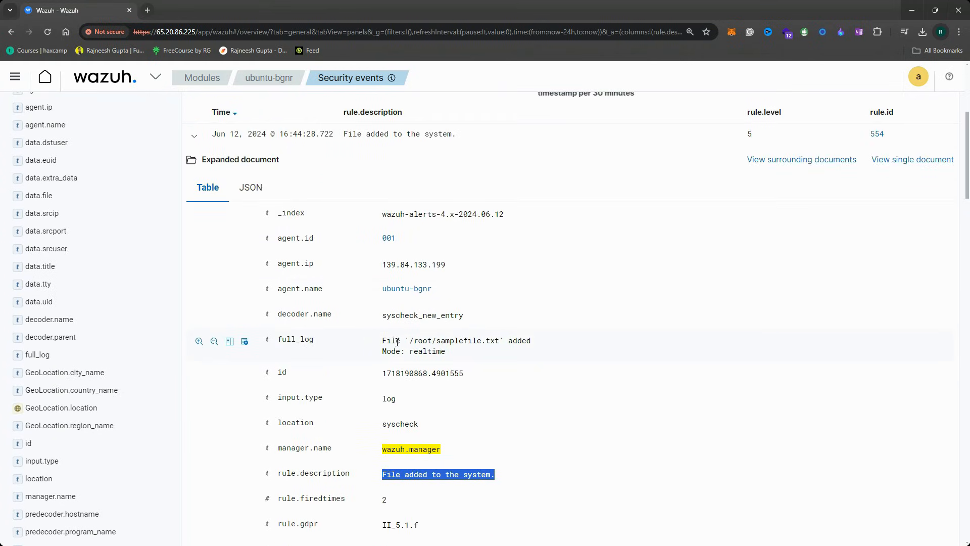
double_click(418, 474)
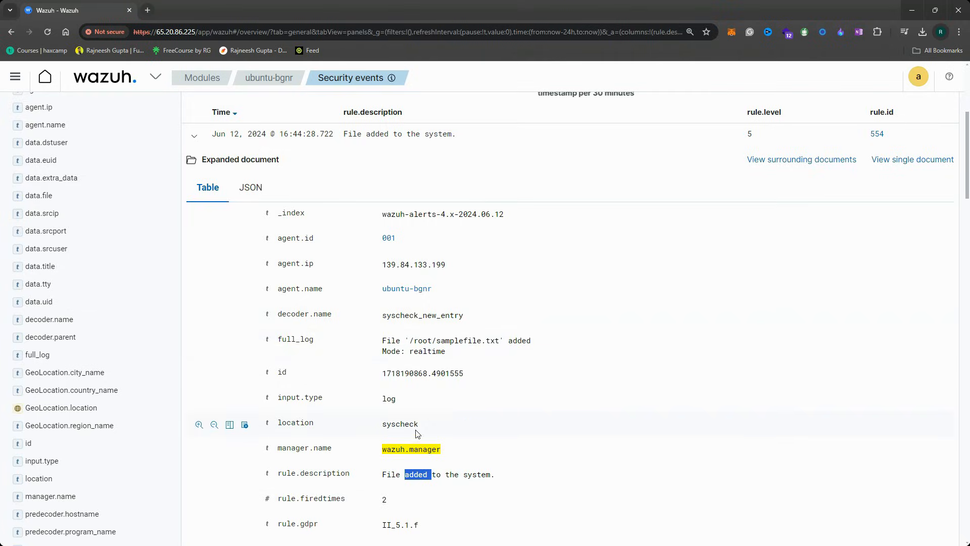
scroll(416, 438, "down", 5)
left_click_drag(399, 375, 384, 374)
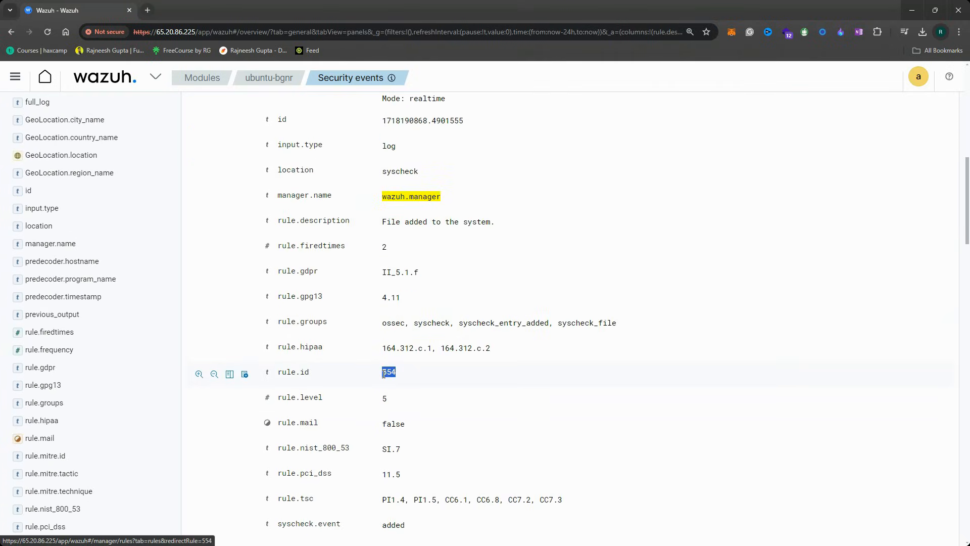
left_click(148, 11)
Load 65.20.86.225 in the new tab and open rule 554's details from the event
type("65.20.86.225")
key("Return")
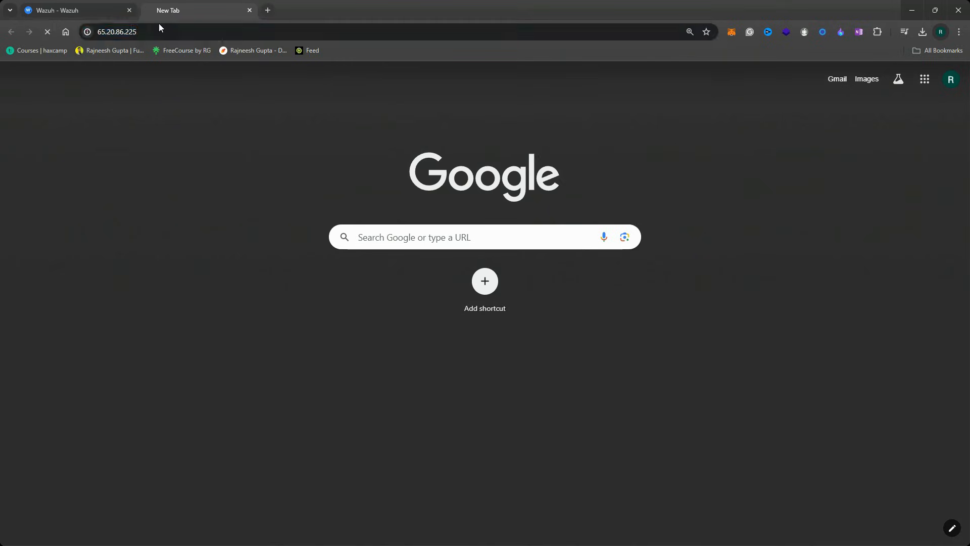
left_click(94, 6)
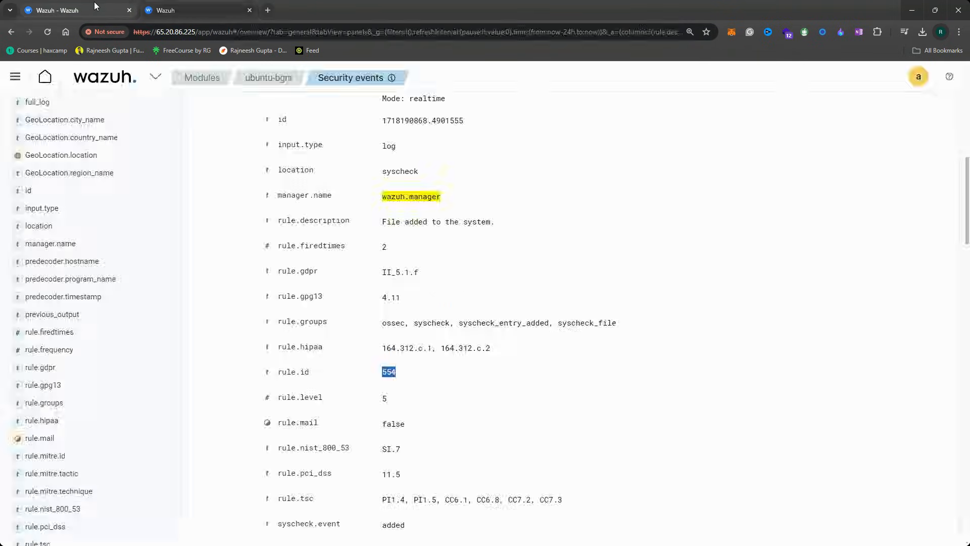
left_click(389, 372)
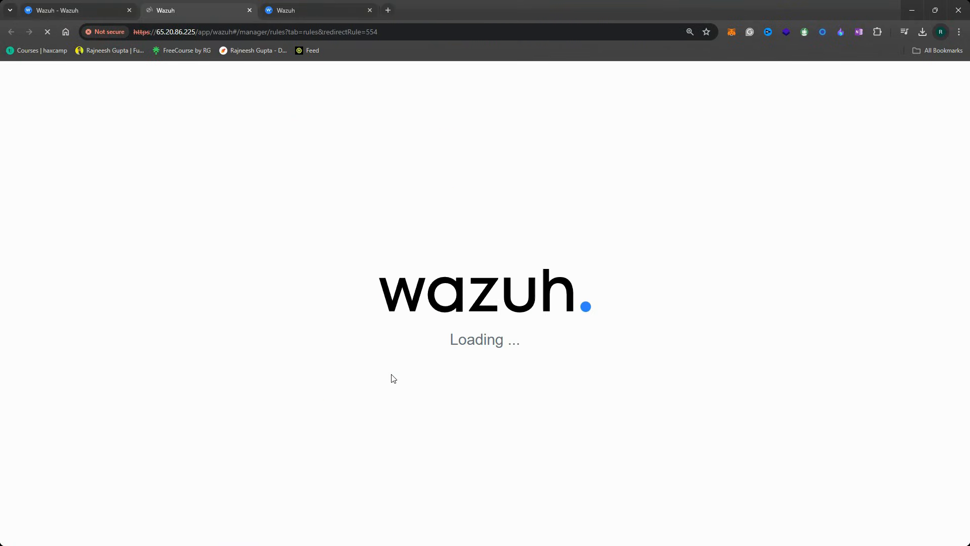
left_click(370, 10)
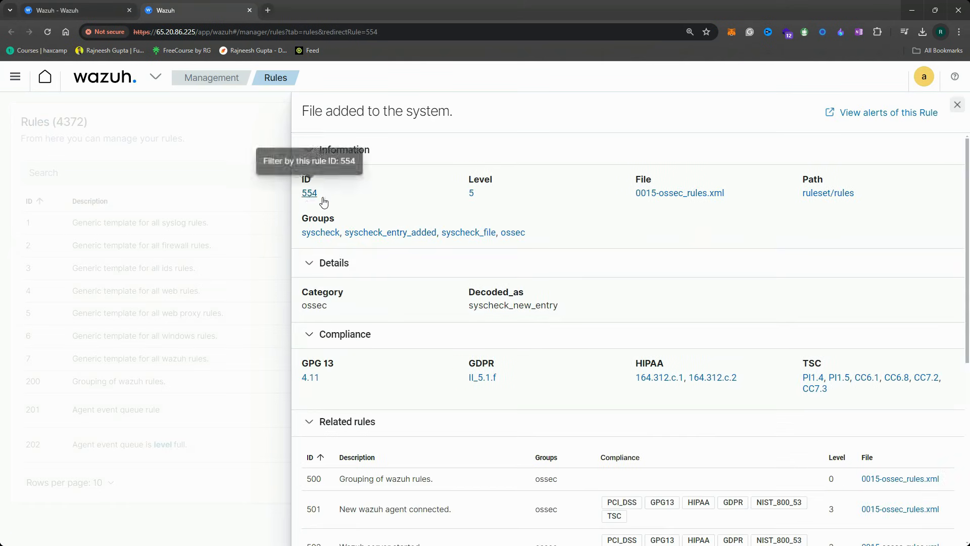
Review rule 554's details and list all rules from 0015-ossec_rules.xml
scroll(376, 343, "down", 3)
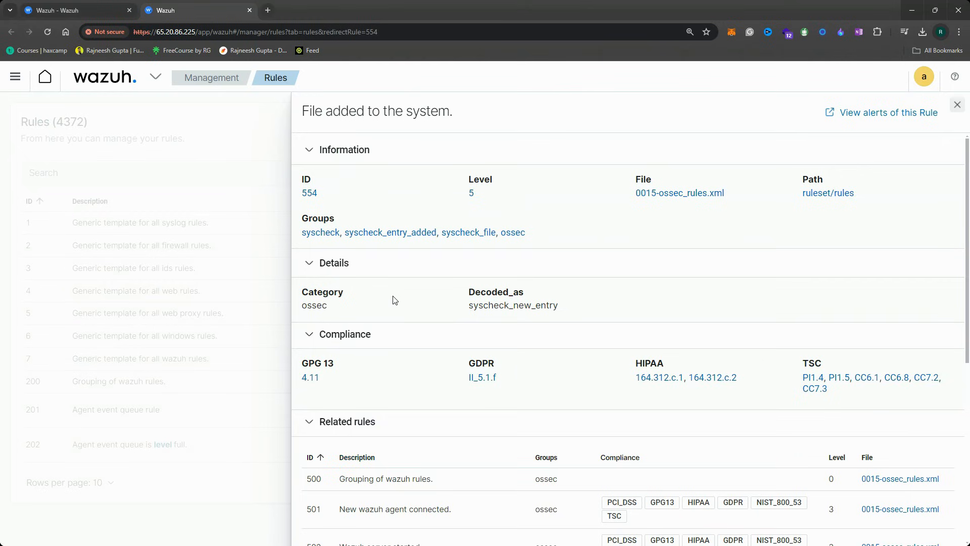
scroll(396, 310, "down", 4)
scroll(379, 386, "down", 3)
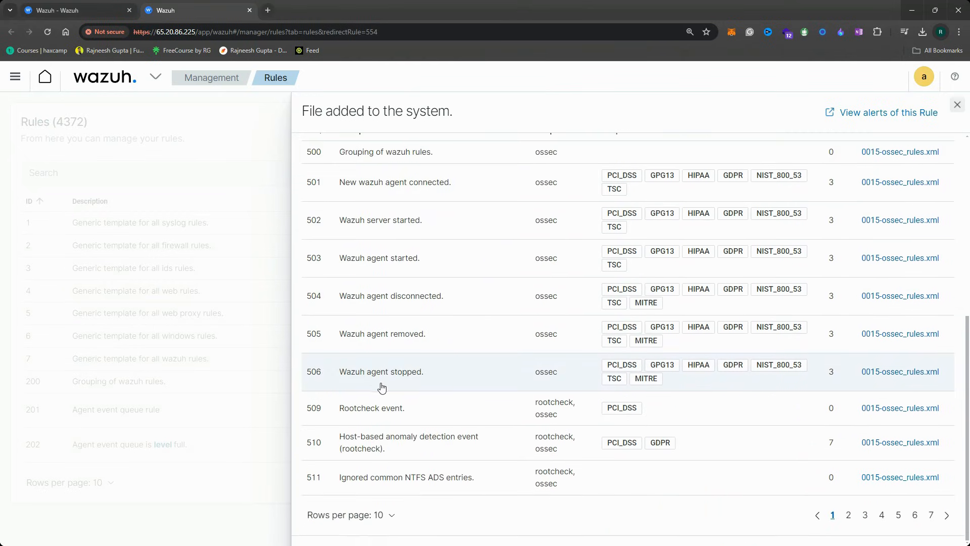
scroll(364, 268, "up", 6)
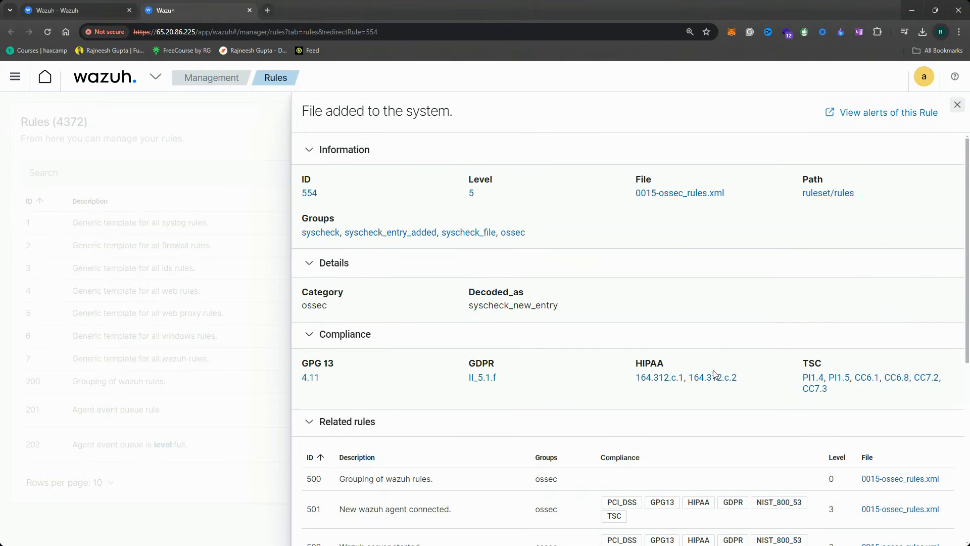
scroll(888, 460, "down", 1)
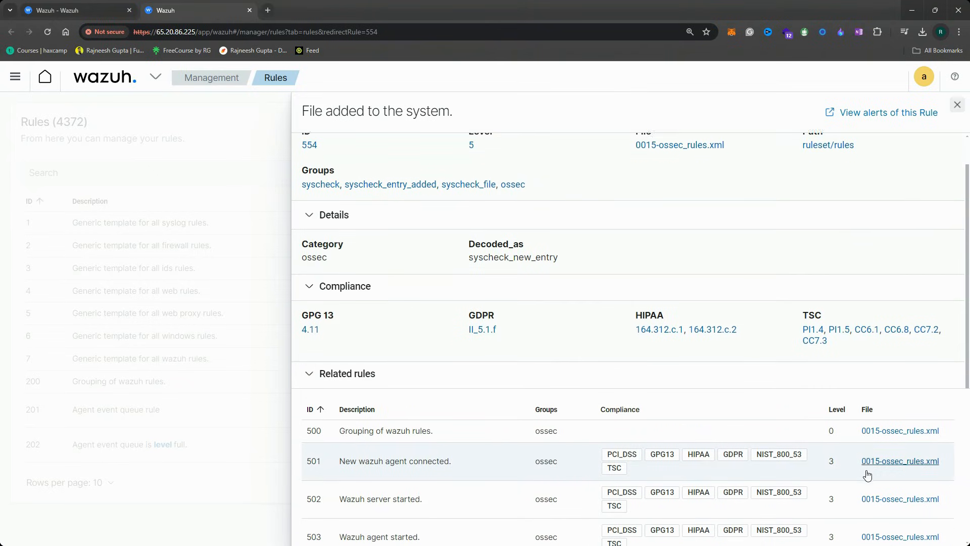
scroll(698, 217, "up", 1)
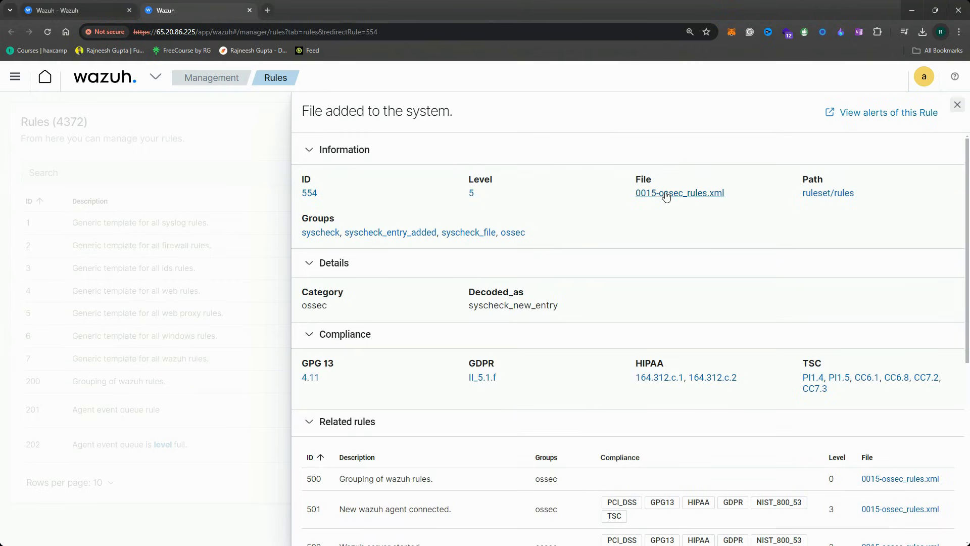
scroll(889, 457, "down", 1)
scroll(689, 182, "up", 1)
left_click(687, 195)
Go to page 3 of the rules table and view rule 554 'File added to the system.' at level 5
scroll(141, 367, "down", 1)
scroll(59, 253, "up", 1)
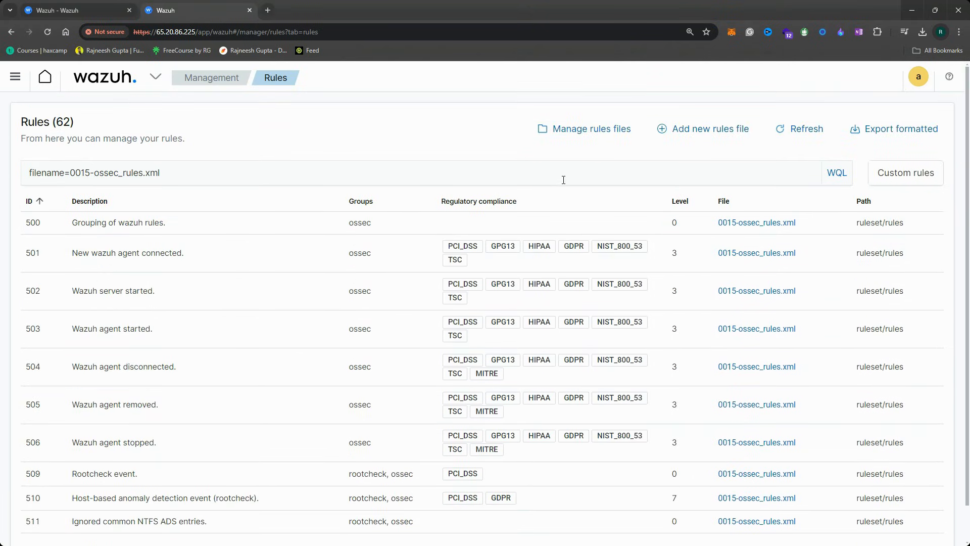
scroll(707, 429, "down", 1)
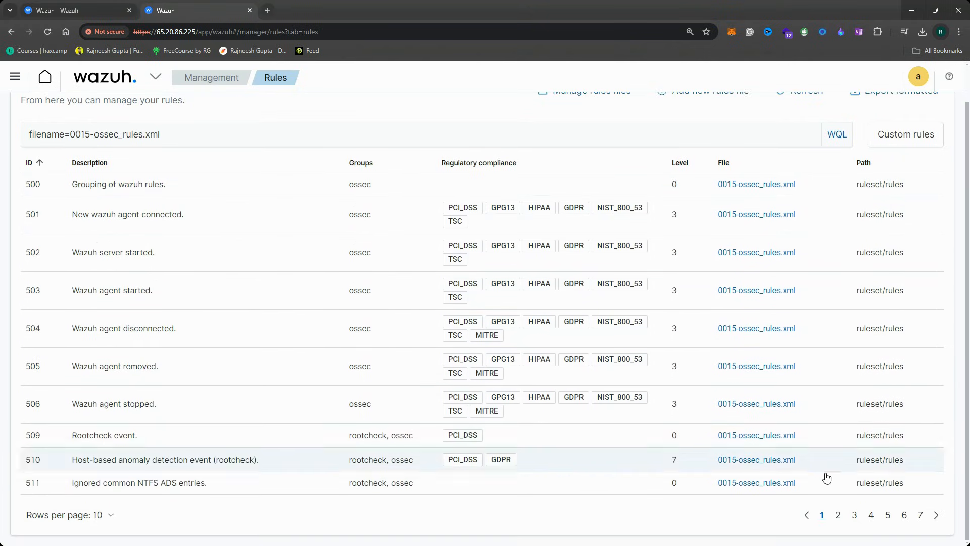
left_click(854, 515)
scroll(354, 454, "down", 1)
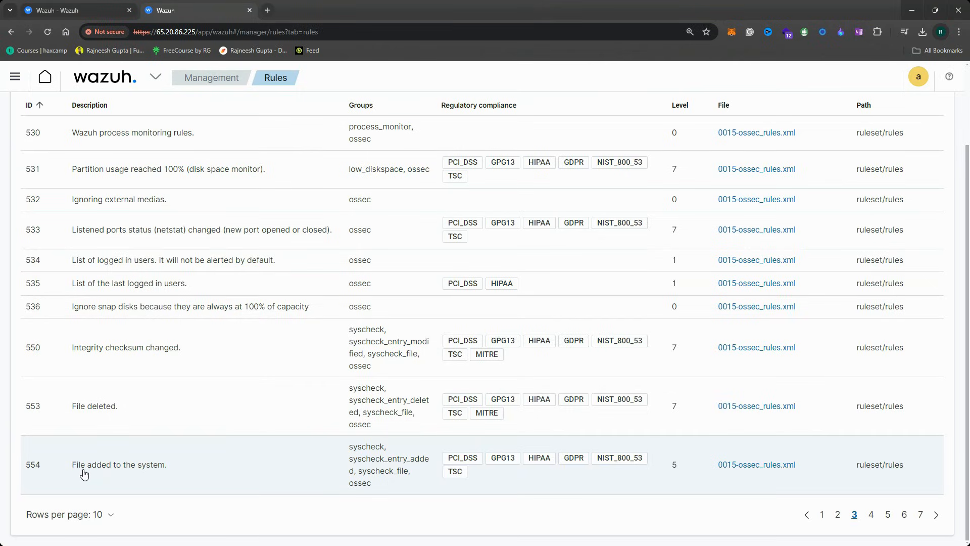
left_click(144, 475)
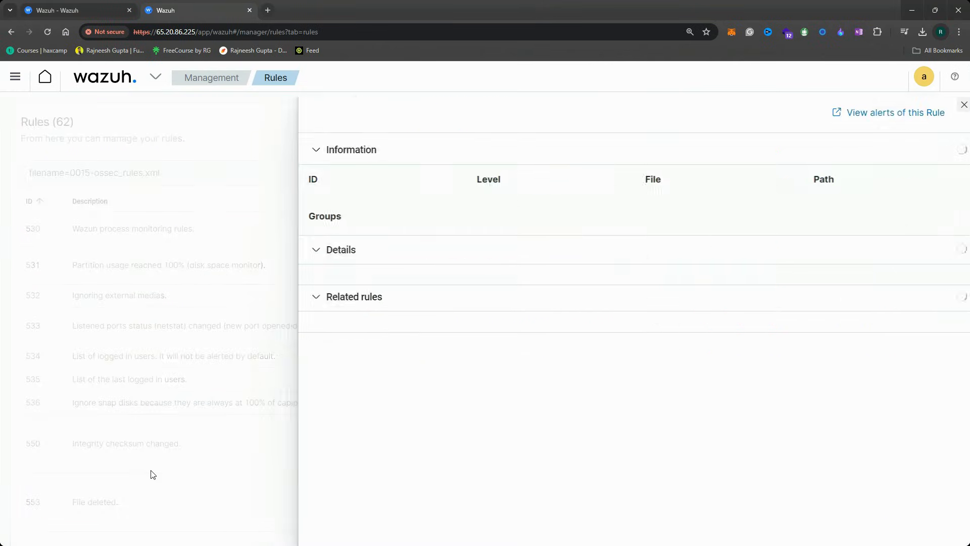
left_click(254, 279)
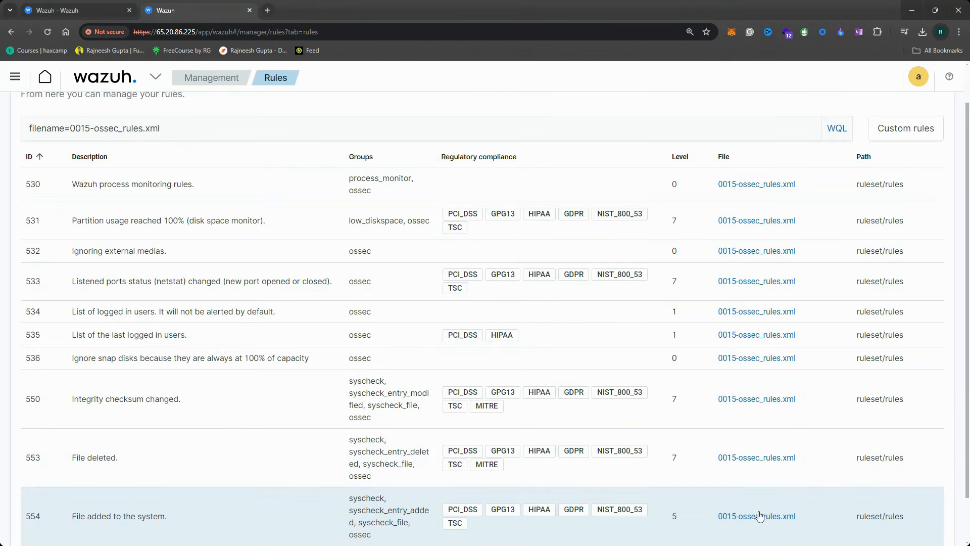
Open 0015-ossec_rules.xml and locate rule 554's category and decoded_as lines
left_click(770, 515)
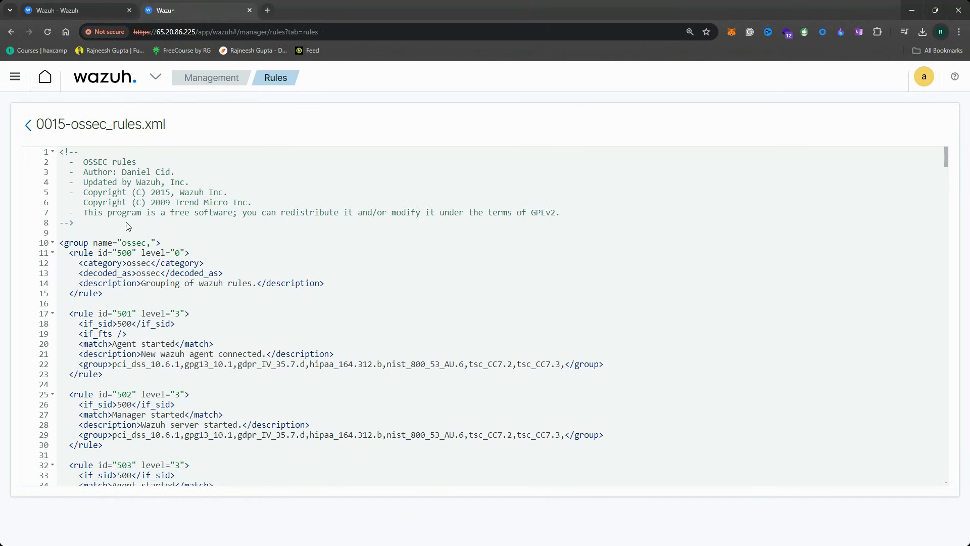
left_click_drag(88, 162, 161, 326)
scroll(210, 307, "down", 3)
scroll(210, 304, "down", 15)
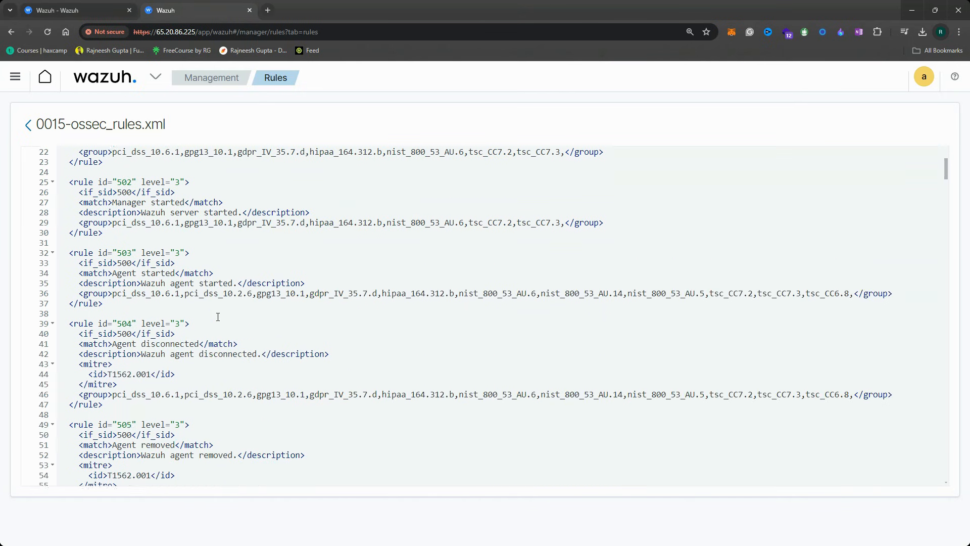
scroll(223, 357, "down", 20)
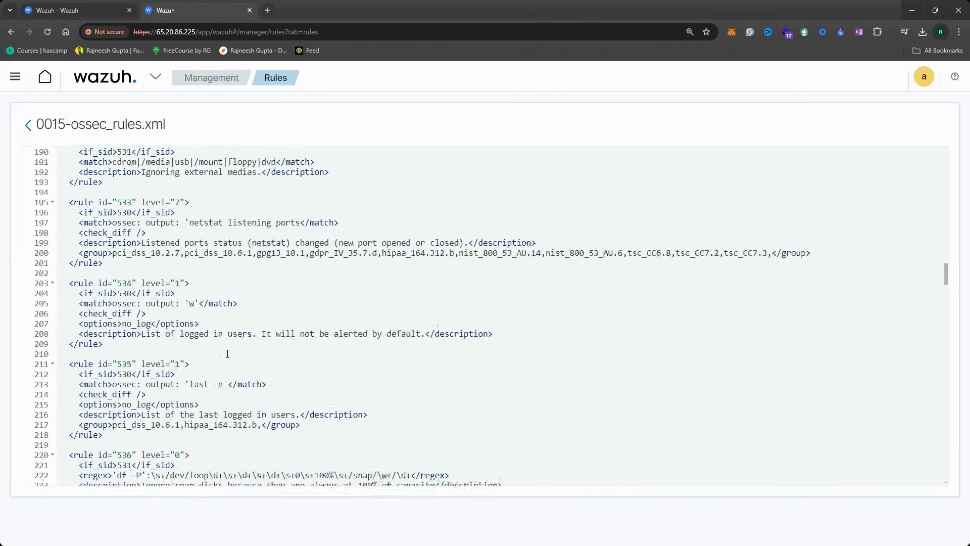
scroll(227, 354, "up", 5)
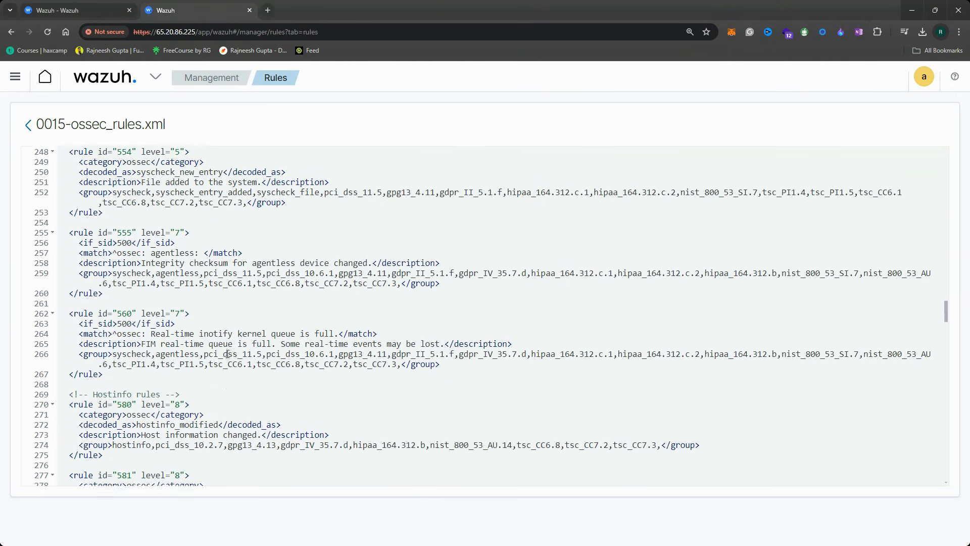
left_click_drag(80, 314, 150, 326)
left_click(153, 327)
left_click_drag(70, 317, 183, 317)
left_click(209, 317)
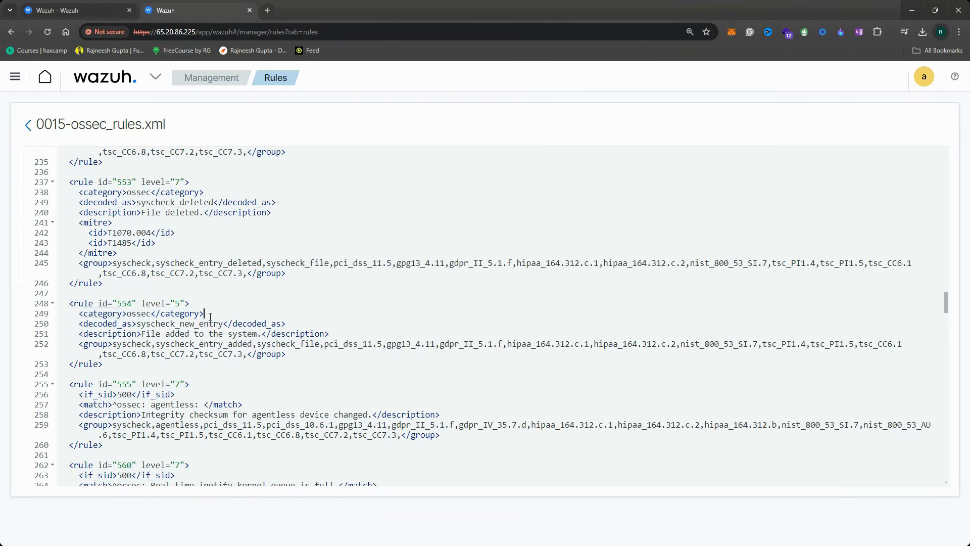
left_click_drag(74, 327, 220, 326)
left_click(182, 326)
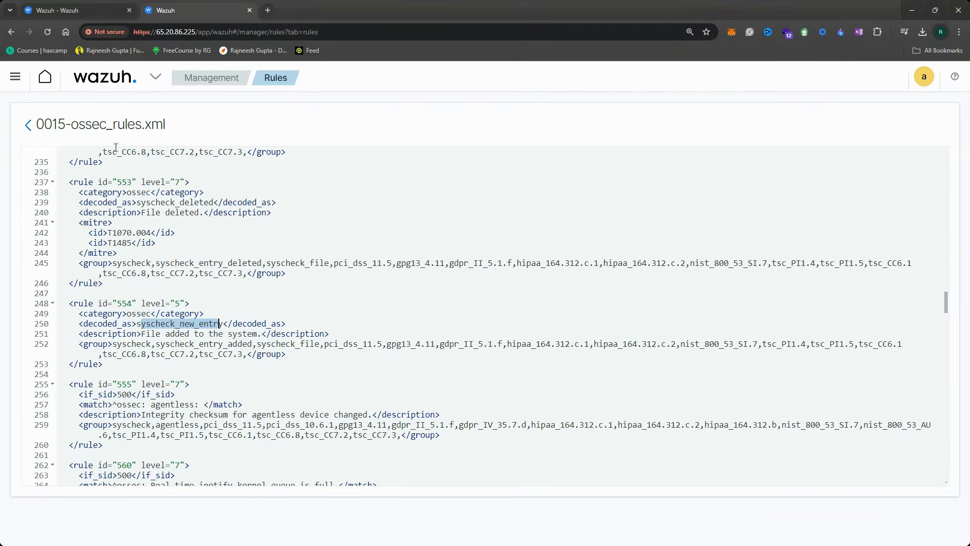
Compare the event's syscheck_new_entry decoder and description with rule 554's XML
left_click(95, 15)
scroll(427, 183, "up", 4)
left_click_drag(465, 214, 382, 214)
left_click(166, 7)
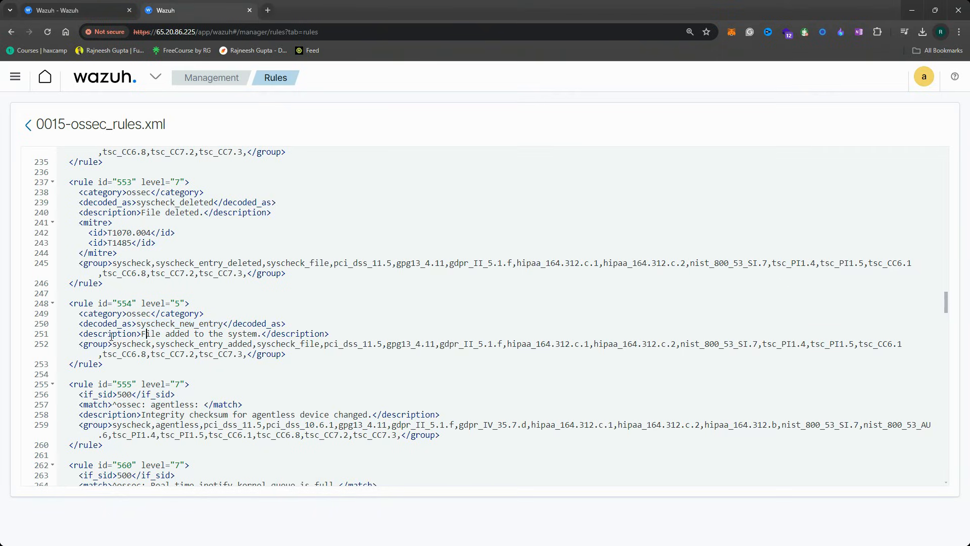
left_click_drag(79, 334, 202, 334)
left_click(214, 336)
left_click_drag(142, 333, 252, 334)
left_click(84, 4)
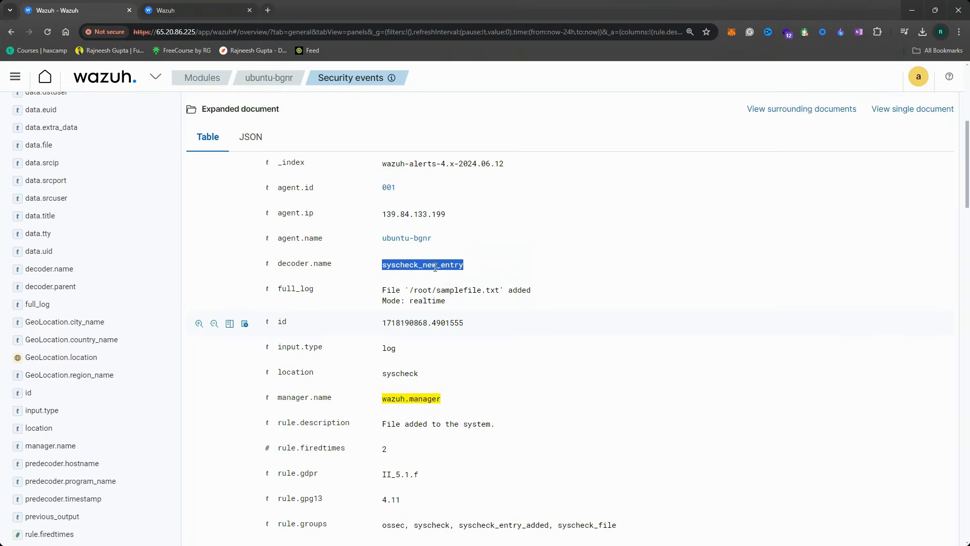
Compare rule 554's group list in the XML with the event's fields
scroll(455, 347, "down", 3)
left_click_drag(495, 273, 380, 266)
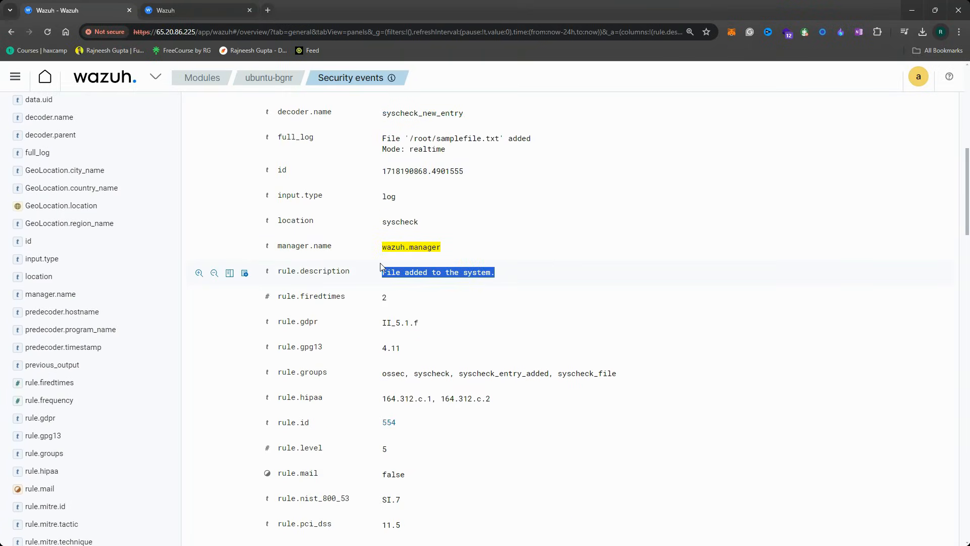
left_click(172, 10)
left_click_drag(79, 344, 286, 354)
left_click(91, 10)
Scroll through the remaining syscheck fields and collapse the file-added event
scroll(460, 361, "down", 1)
scroll(460, 361, "down", 6)
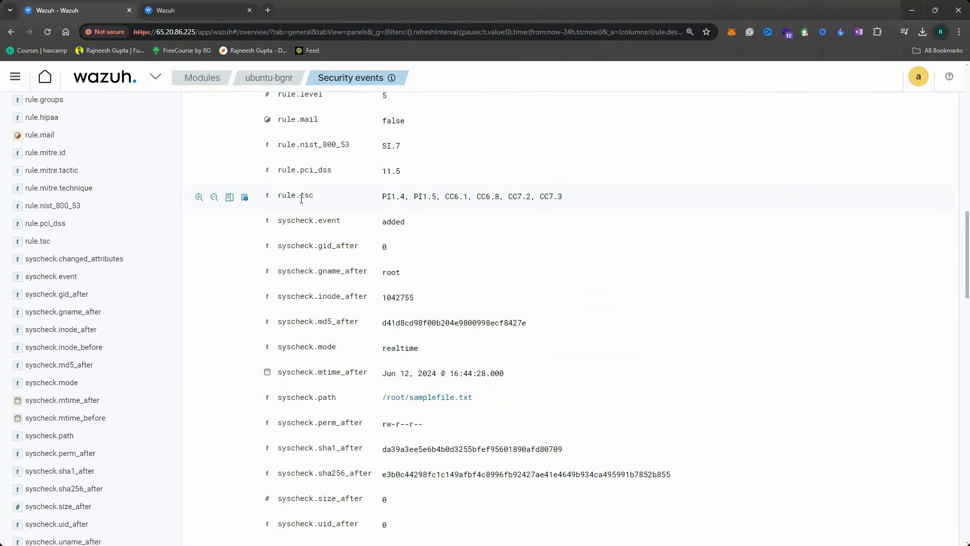
scroll(429, 346, "down", 1)
scroll(429, 346, "down", 1)
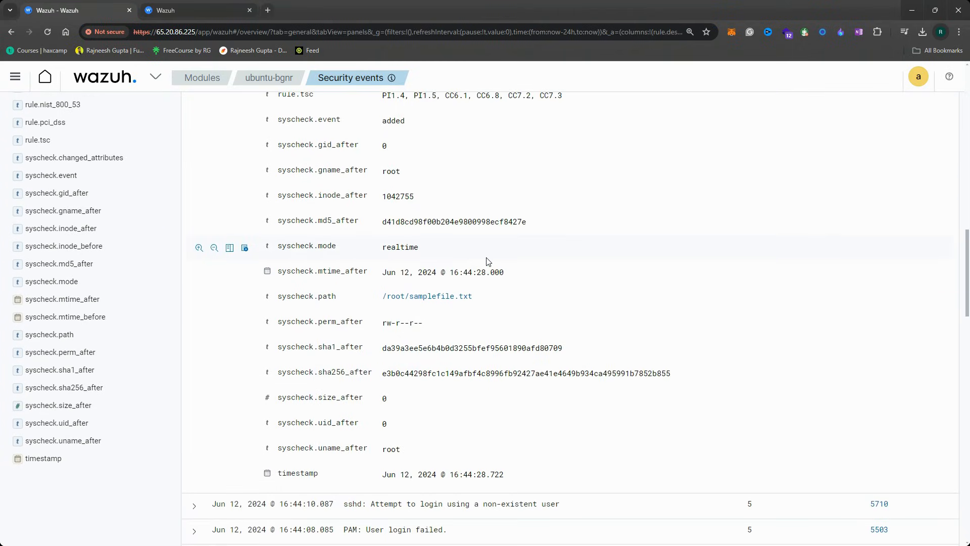
scroll(502, 267, "up", 2)
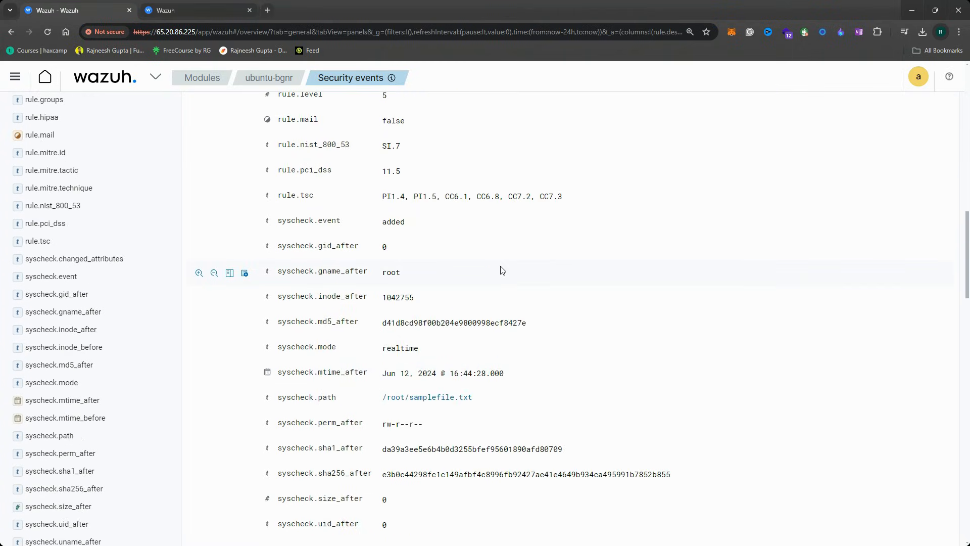
scroll(500, 271, "up", 11)
scroll(261, 200, "up", 3)
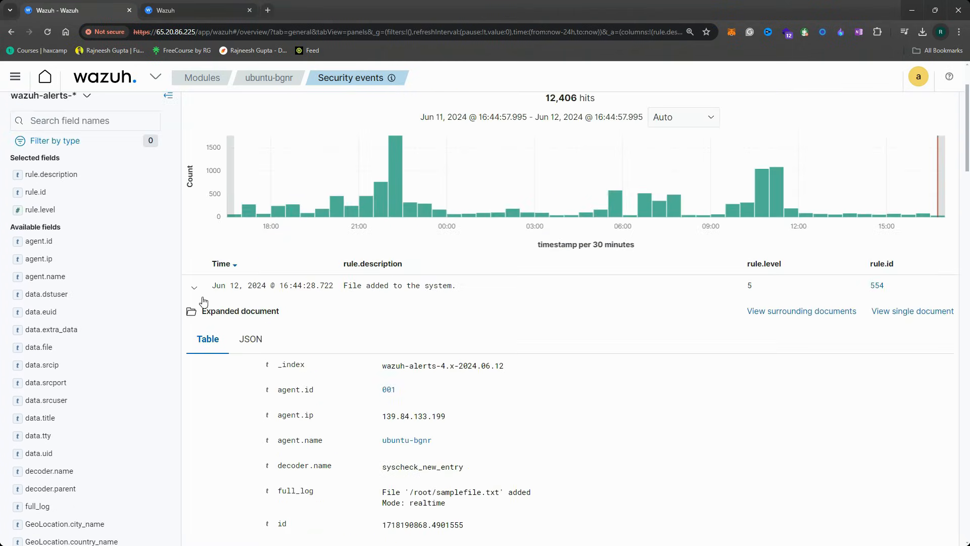
left_click(194, 287)
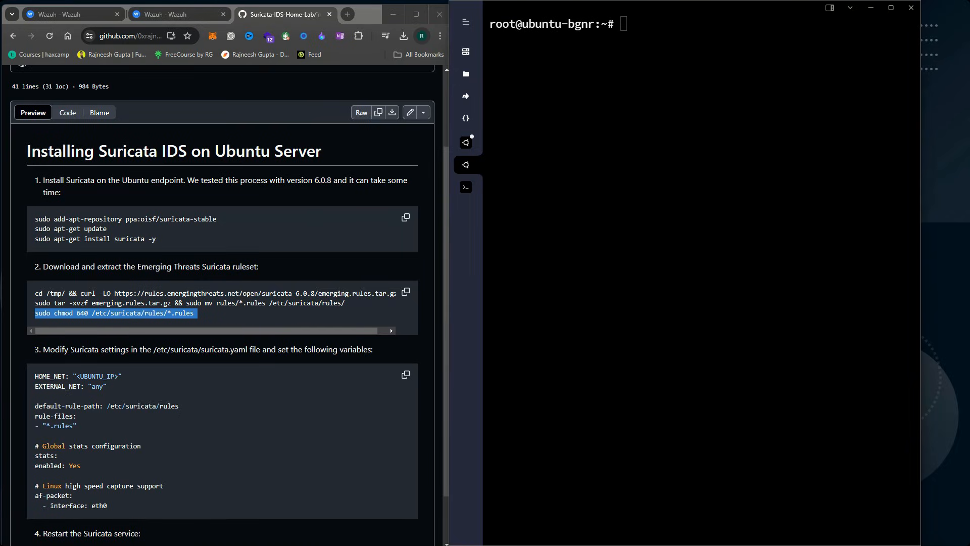
Widen the Ubuntu terminal to the screen edge beside the Suricata install guide's heading
left_click(801, 95)
left_click_drag(921, 107, 967, 108)
left_click(100, 147)
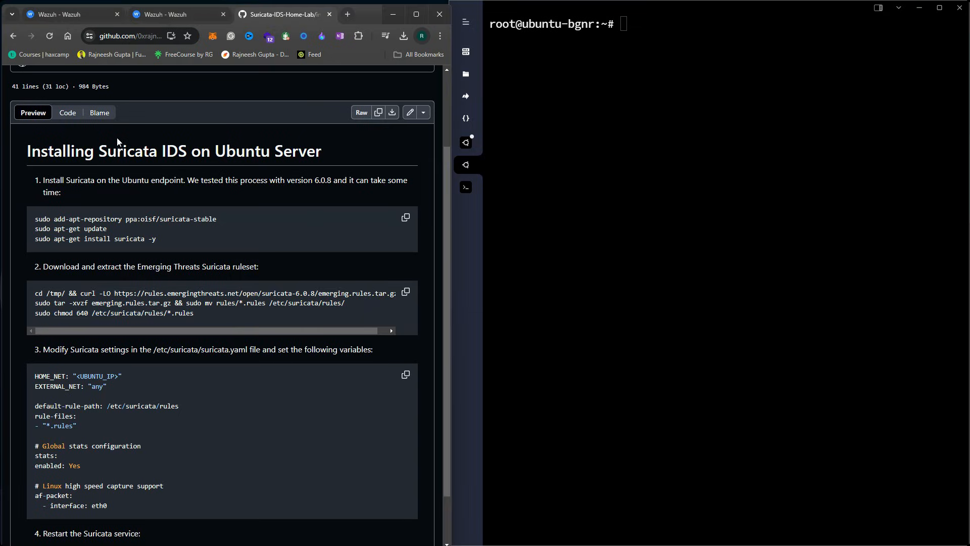
left_click_drag(94, 149, 24, 147)
left_click(308, 154)
left_click(111, 150)
left_click(607, 143)
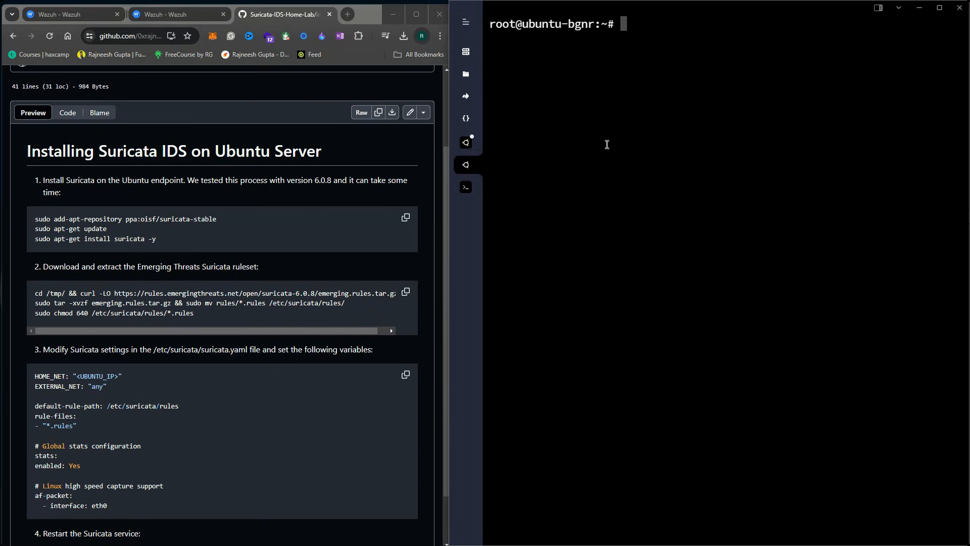
Paste and run the guide's Suricata repository and install commands, confirming the repository prompt
left_click(405, 219)
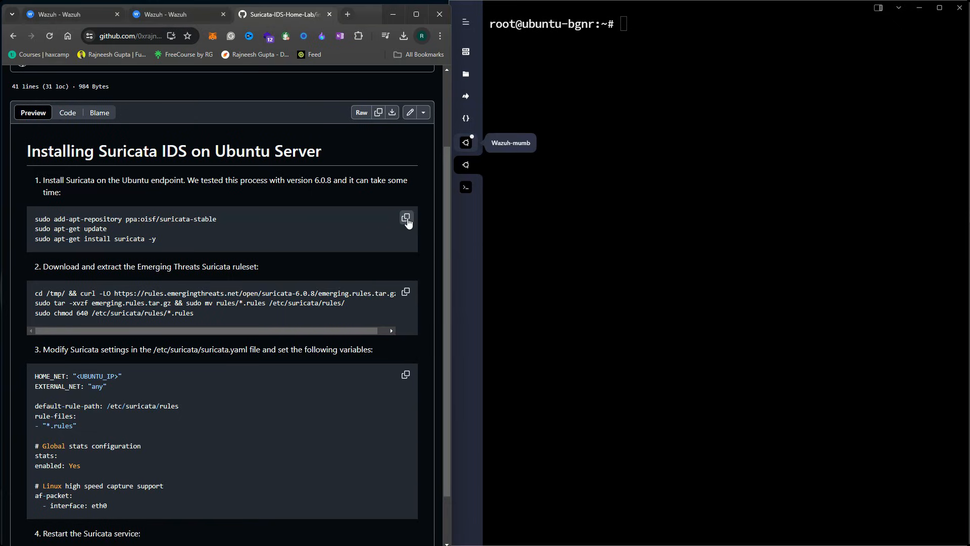
left_click(649, 85)
key("ctrl+v")
key("Return")
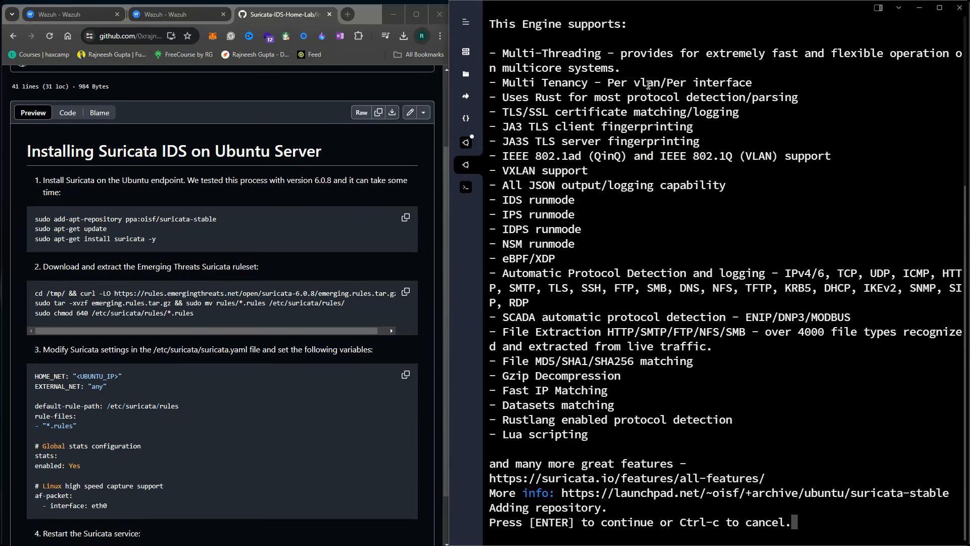
key("Return")
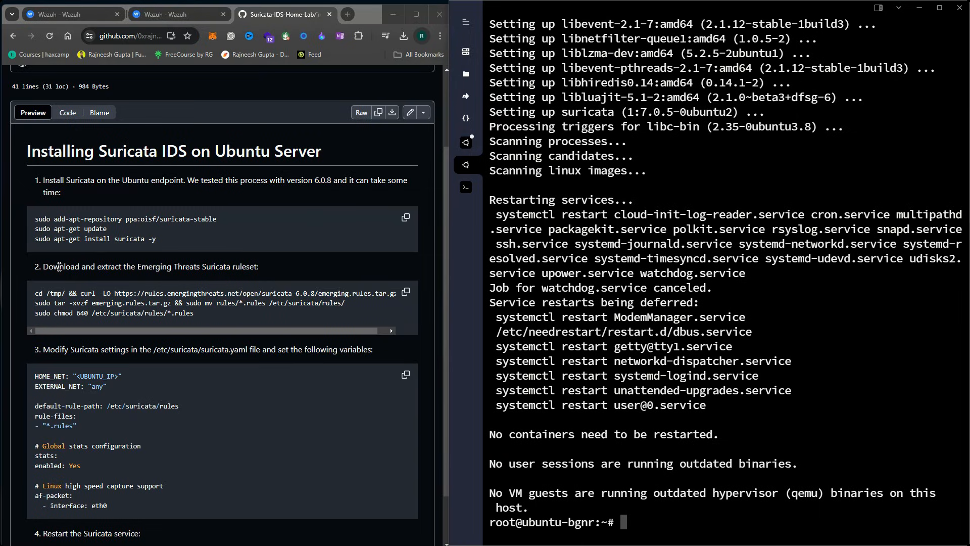
Read the guide's step 2 ruleset download heading
left_click_drag(47, 268, 270, 274)
left_click(151, 268)
left_click(206, 276)
left_click(271, 274)
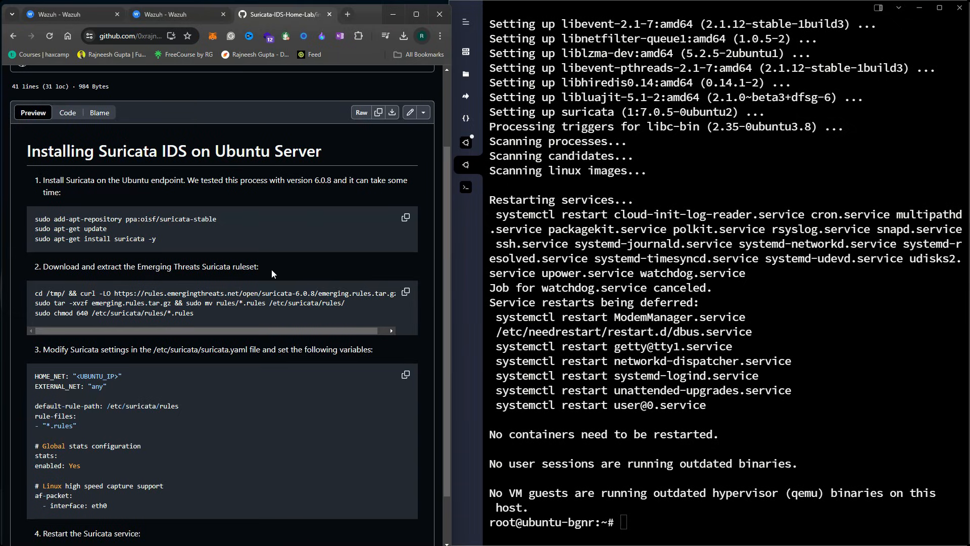
Review the guide's step 2 curl download, extract and chmod commands
left_click_drag(38, 293, 390, 297)
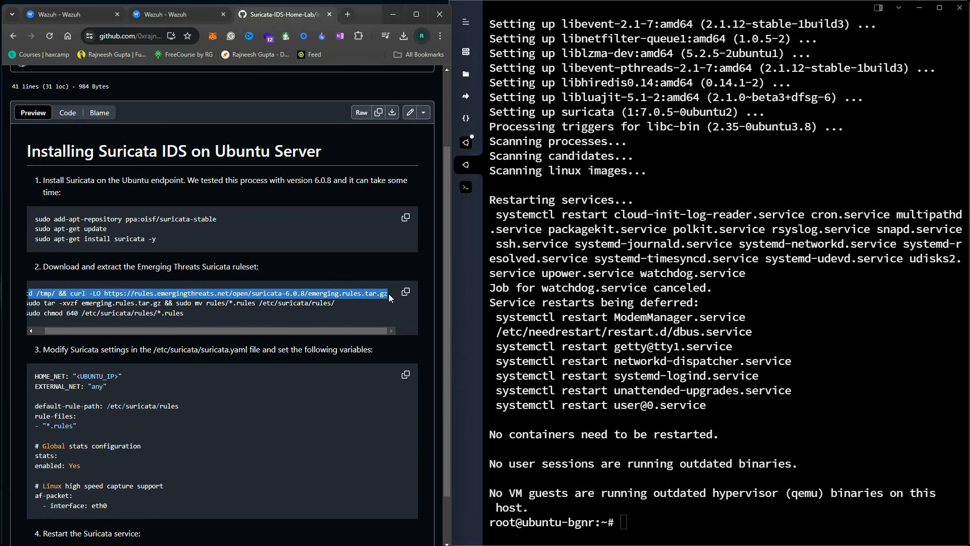
left_click_drag(226, 331, 142, 332)
left_click_drag(51, 303, 326, 314)
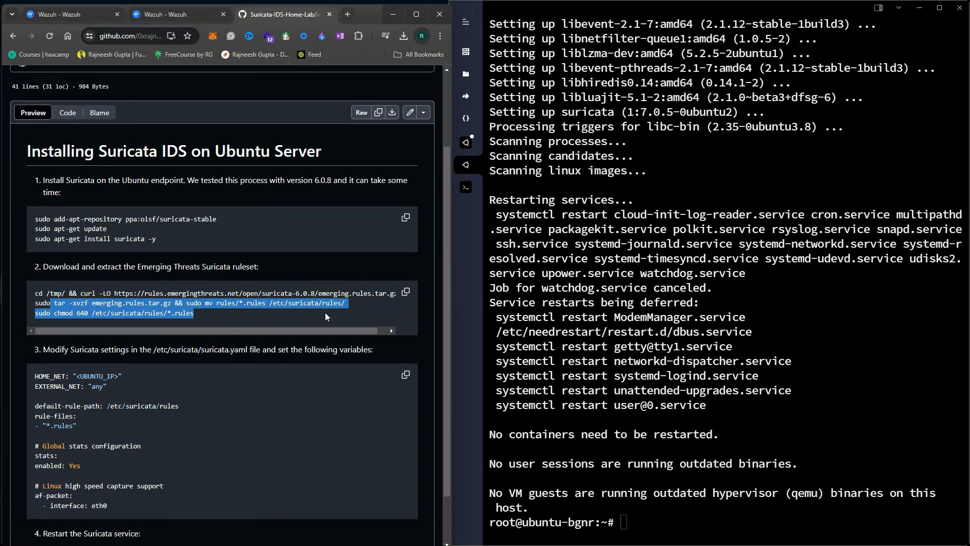
left_click(222, 318)
left_click_drag(214, 316, 108, 313)
left_click(97, 313)
left_click(140, 318)
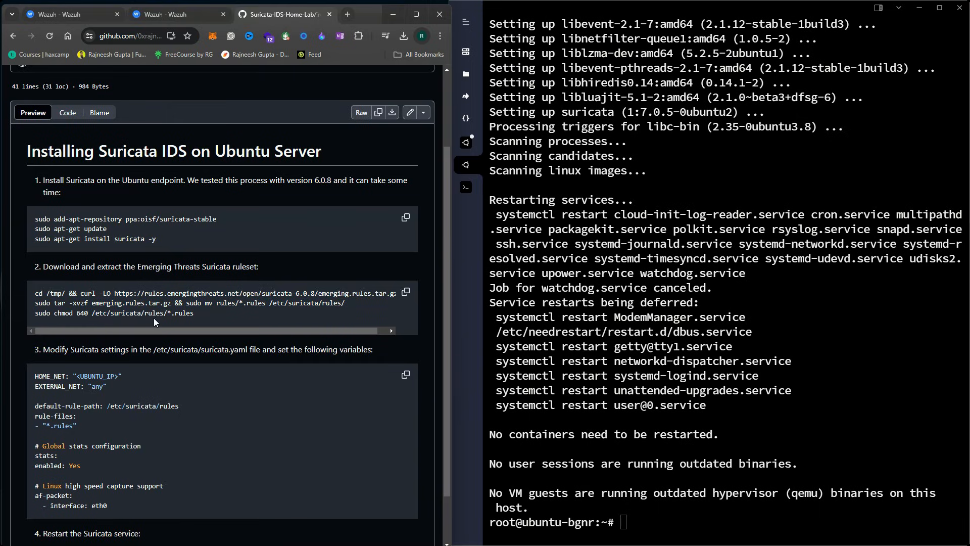
left_click(667, 498)
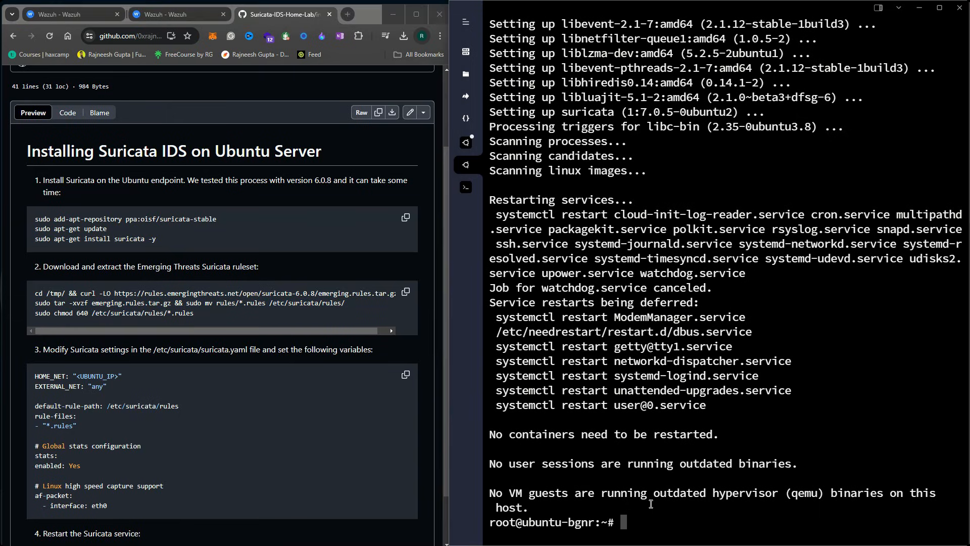
In /etc/suricata, list the files and create a rules folder
type("cd /etc/suricata/")
key("Return")
type("ls")
key("Return")
type("mkdir ")
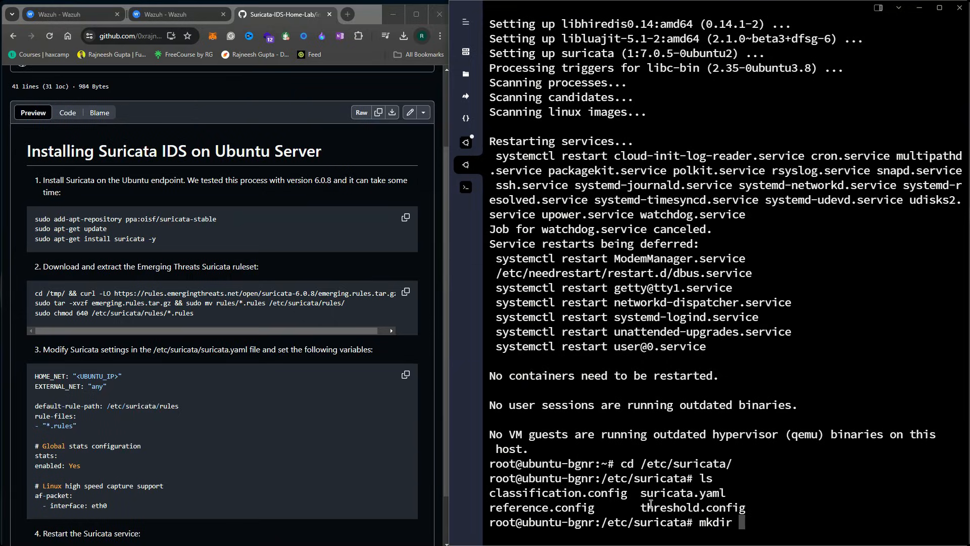
type("rules")
key("Return")
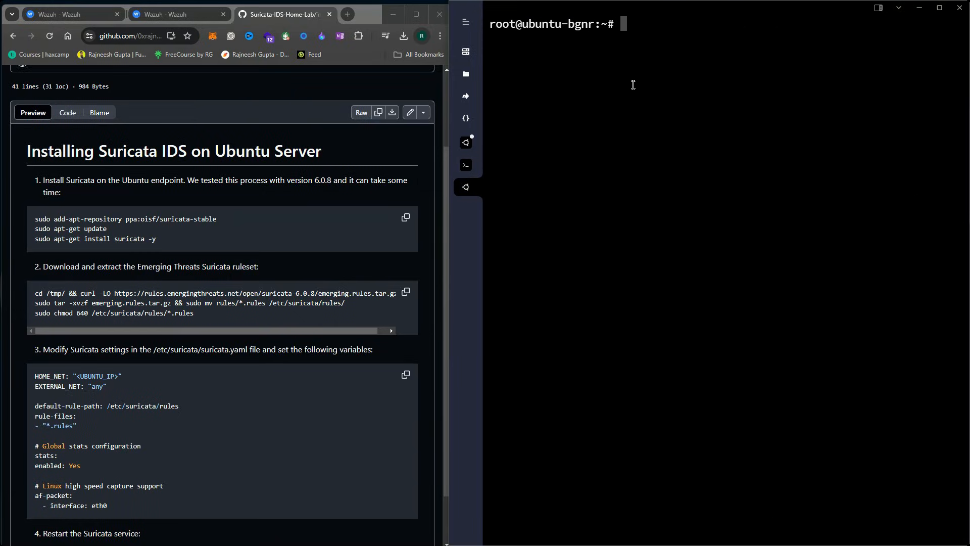
Paste and run the Emerging Threats ruleset download and extraction commands
left_click(407, 293)
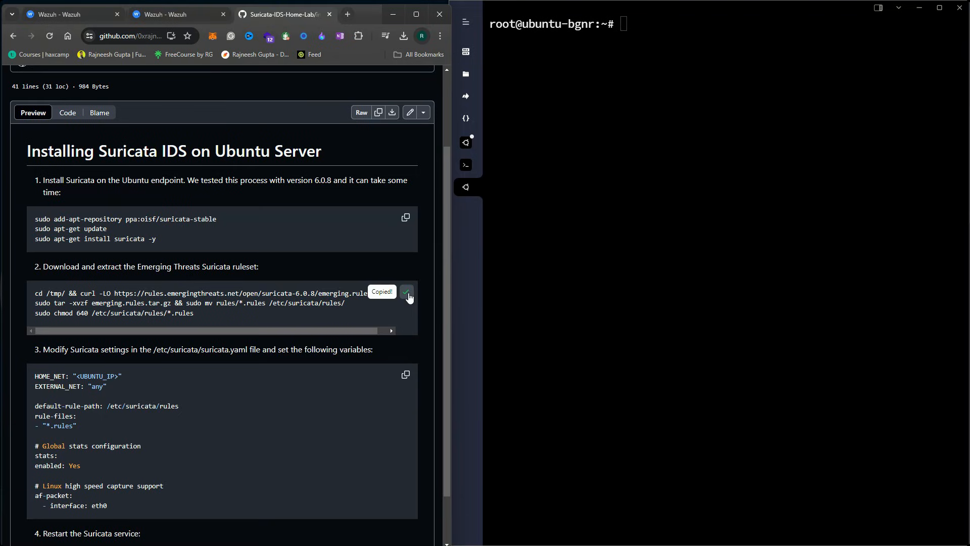
left_click(604, 109)
key("ctrl+v")
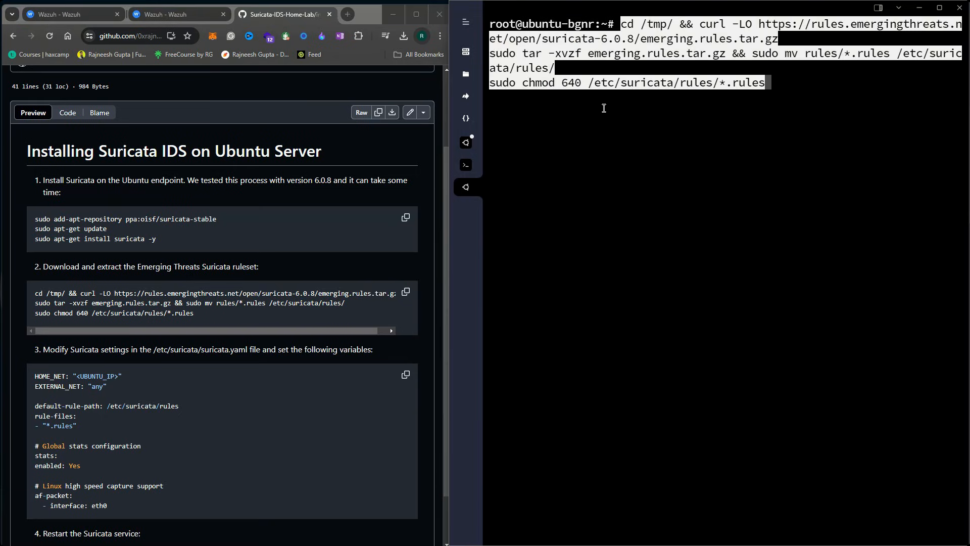
key("Return")
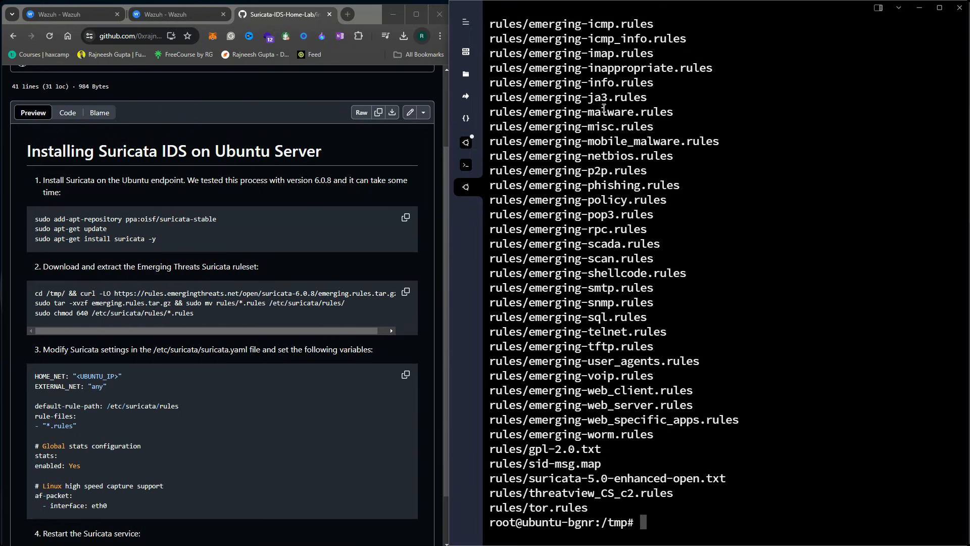
type("cd /etc/")
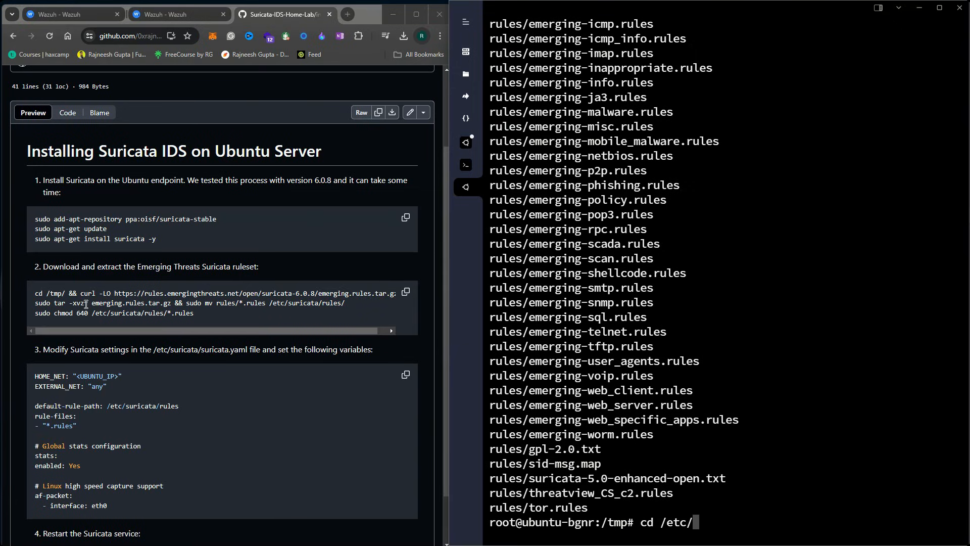
Change into /etc/suricata/rules and list the installed Emerging Threats rule files, such as emerging-ja3.rules
left_click_drag(92, 312, 175, 319)
left_click(641, 457)
type("suri")
key("Tab")
type("rules/")
key("Return")
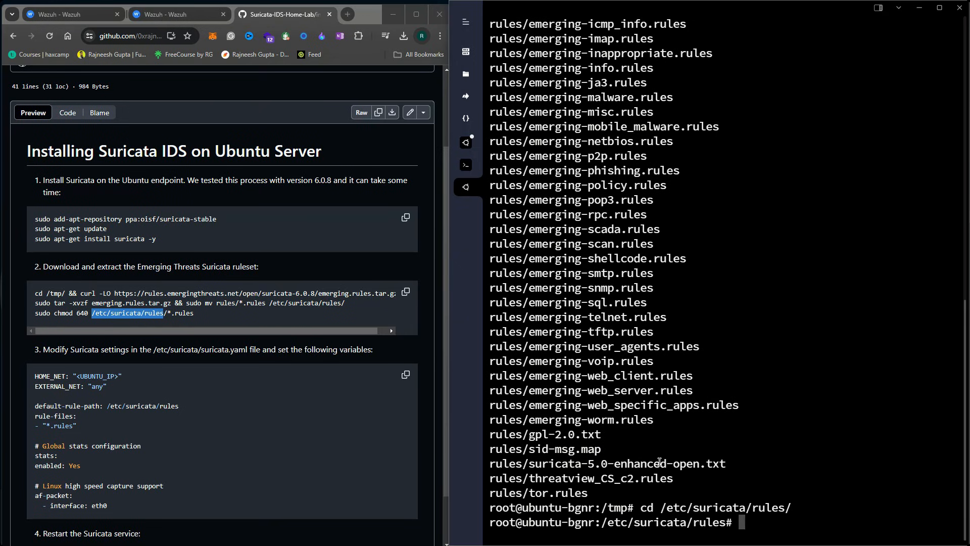
type("ls")
key("Return")
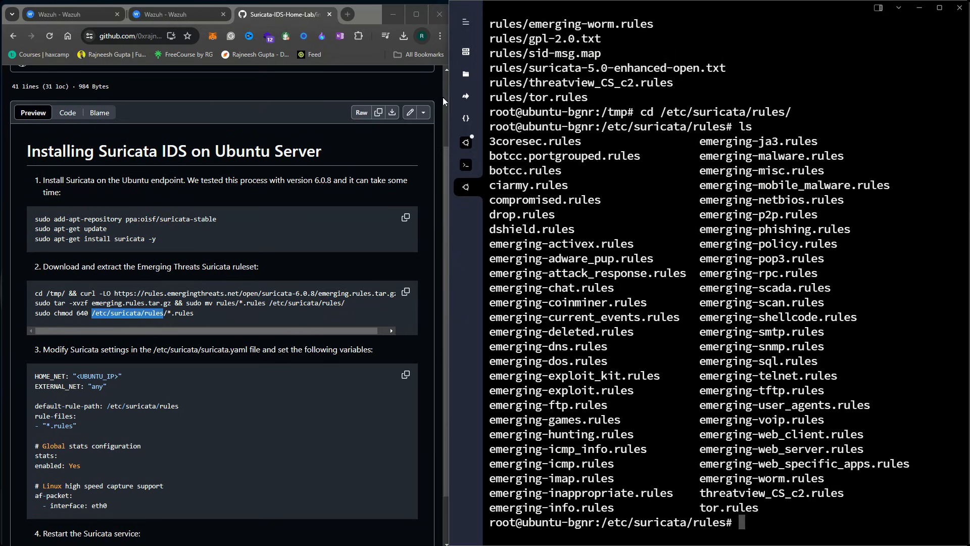
left_click_drag(492, 138, 784, 504)
left_click(769, 182)
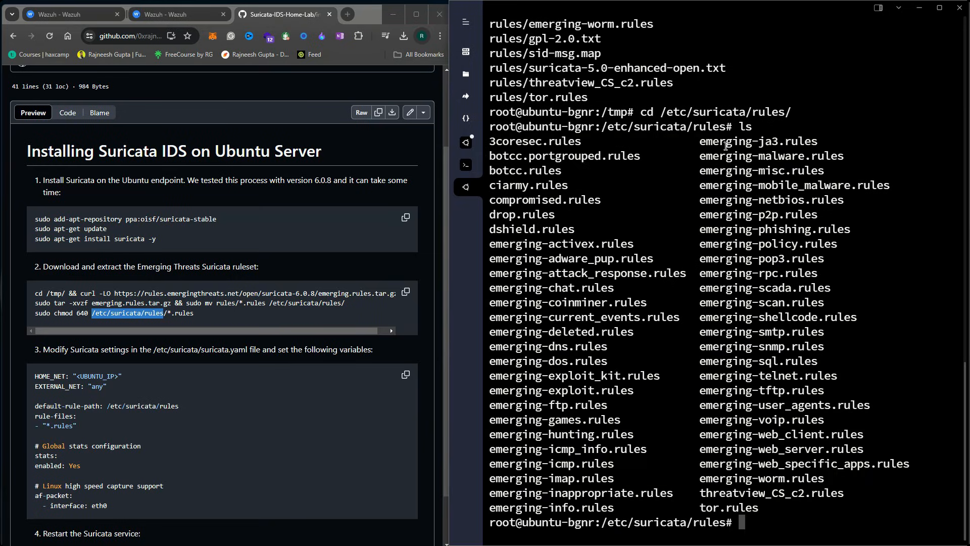
left_click_drag(700, 142, 767, 146)
left_click(782, 165)
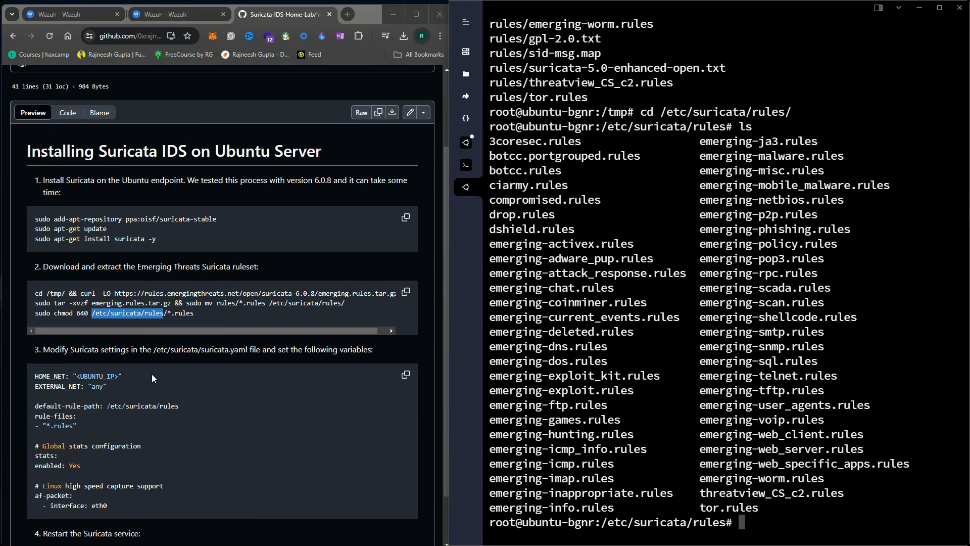
Read the guide's step 3 suricata.yaml path and its HOME_NET and EXTERNAL_NET settings
left_click(150, 404)
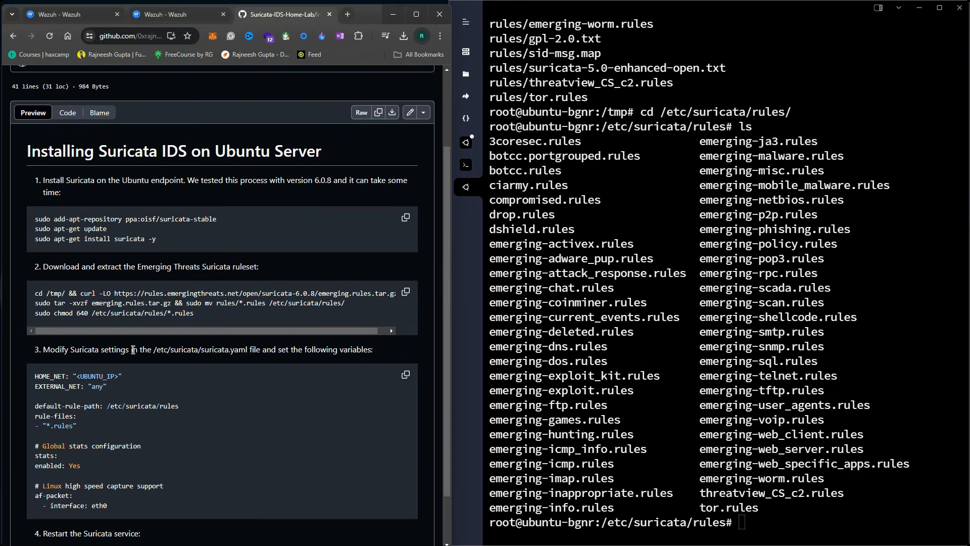
left_click_drag(154, 351, 247, 352)
left_click(184, 352)
left_click(238, 353)
scroll(174, 398, "down", 1)
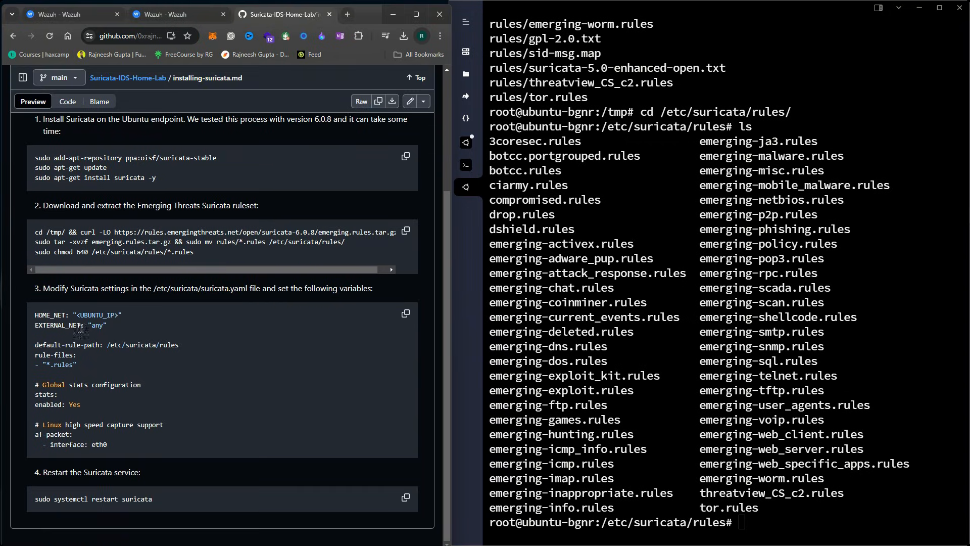
left_click_drag(35, 315, 123, 315)
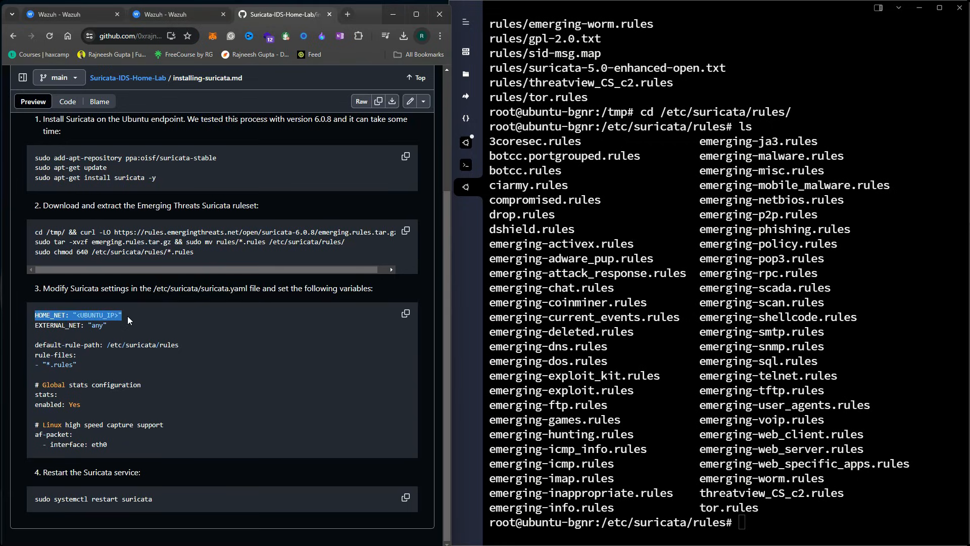
left_click(128, 321)
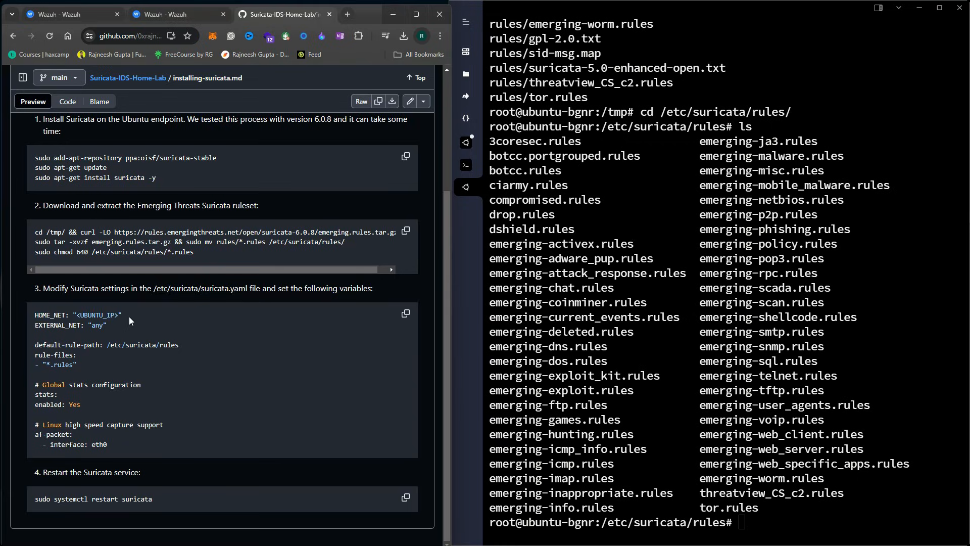
left_click_drag(34, 326, 92, 326)
left_click(87, 342)
Review the guide's default-rule-path, *.rules rule-files, Global stats and eth0 capture interface settings
left_click_drag(36, 345, 195, 350)
left_click(113, 360)
left_click(707, 521)
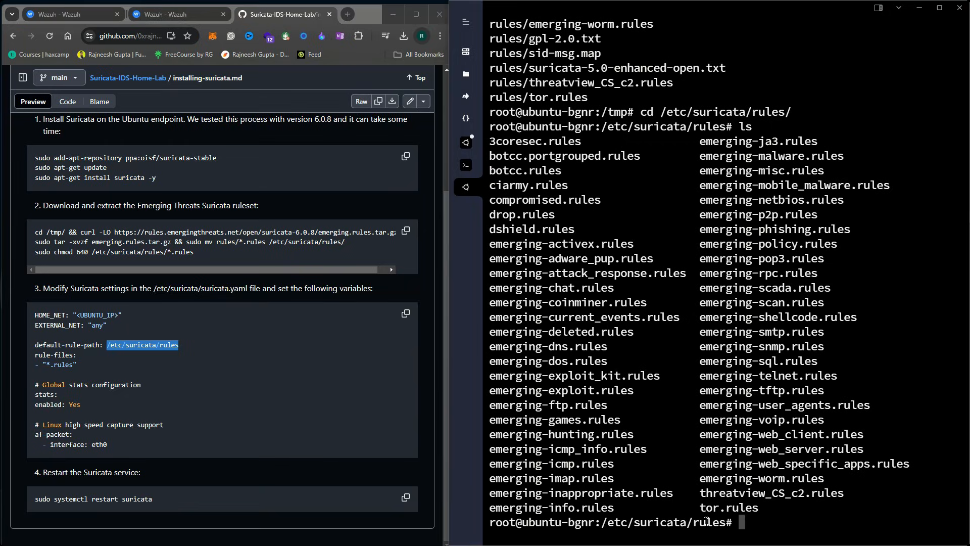
left_click_drag(77, 365, 60, 390)
left_click(54, 366)
left_click(86, 398)
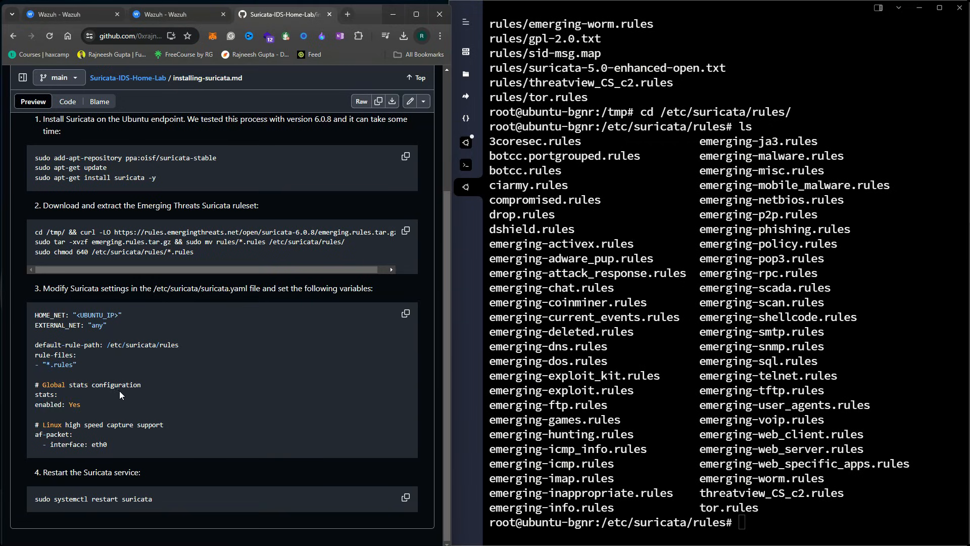
left_click_drag(152, 384, 43, 386)
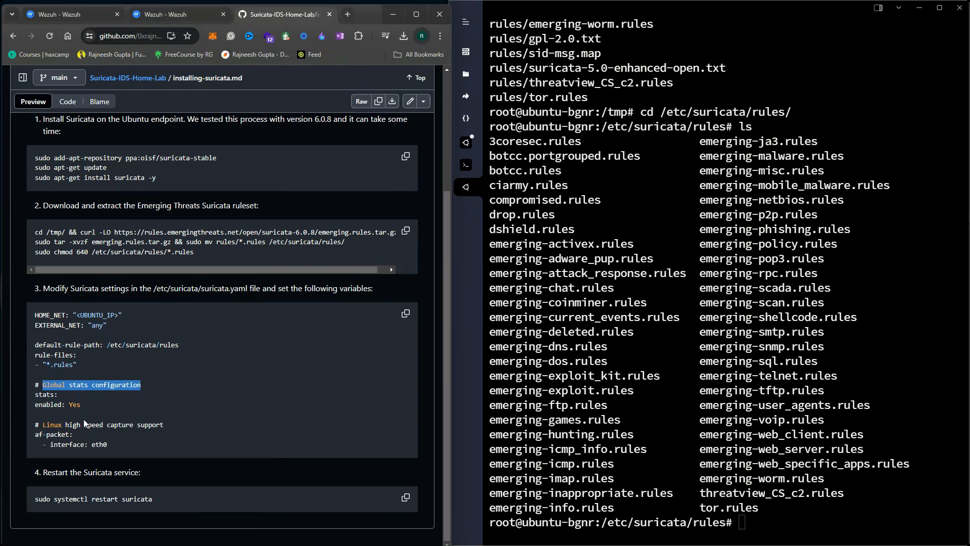
left_click_drag(53, 443, 101, 445)
left_click(100, 445)
double_click(101, 445)
Install the net-tools package with apt, accepting the kernel and service-restart prompts
left_click(730, 476)
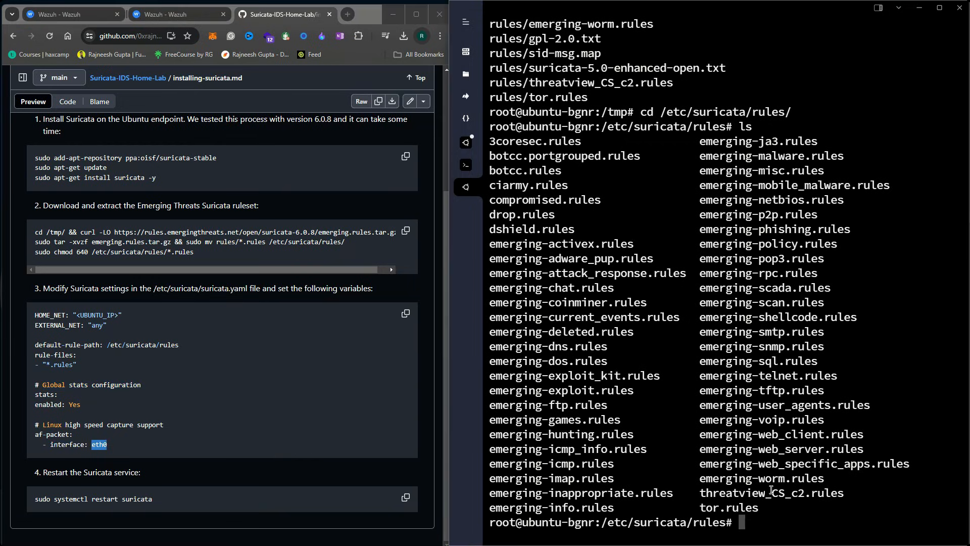
type("ifconfig")
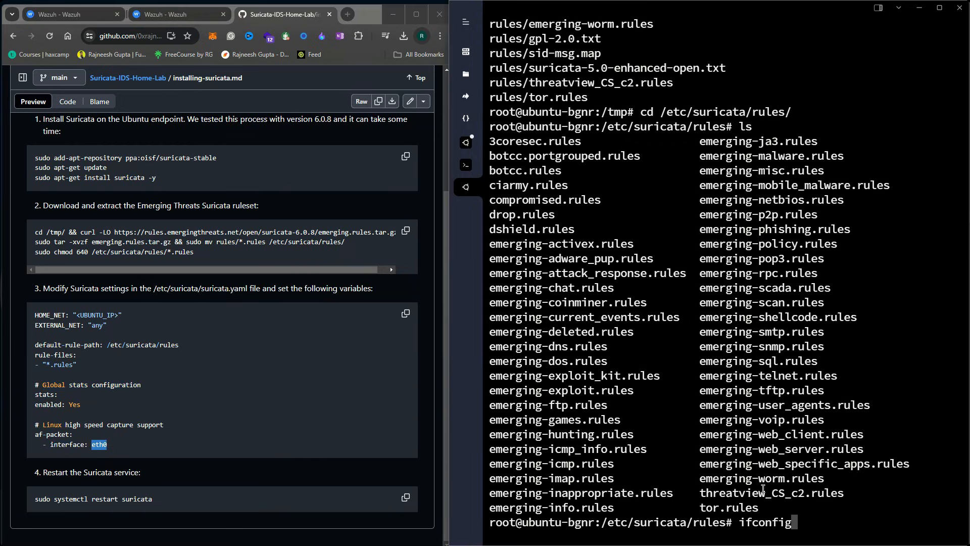
key("Return")
type("apt install net-")
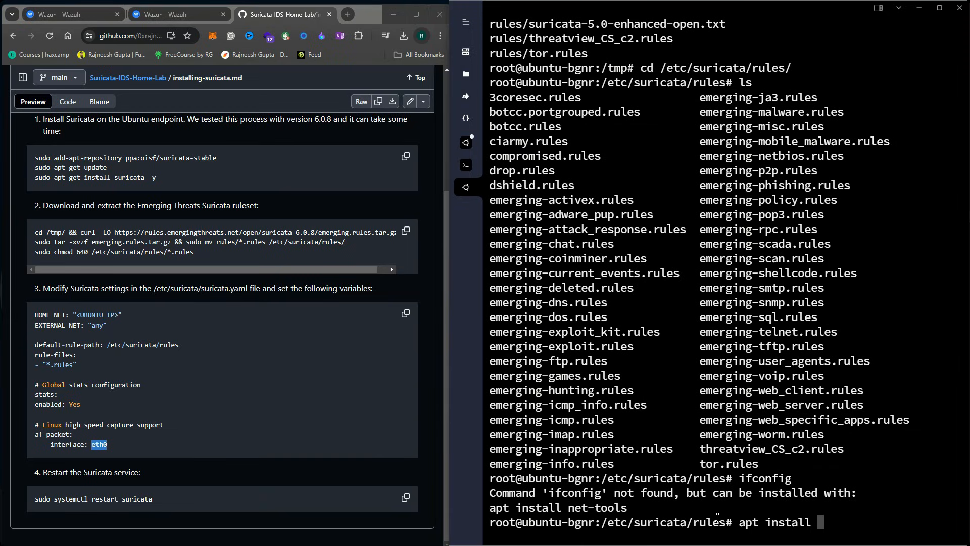
type("tools")
key("Return")
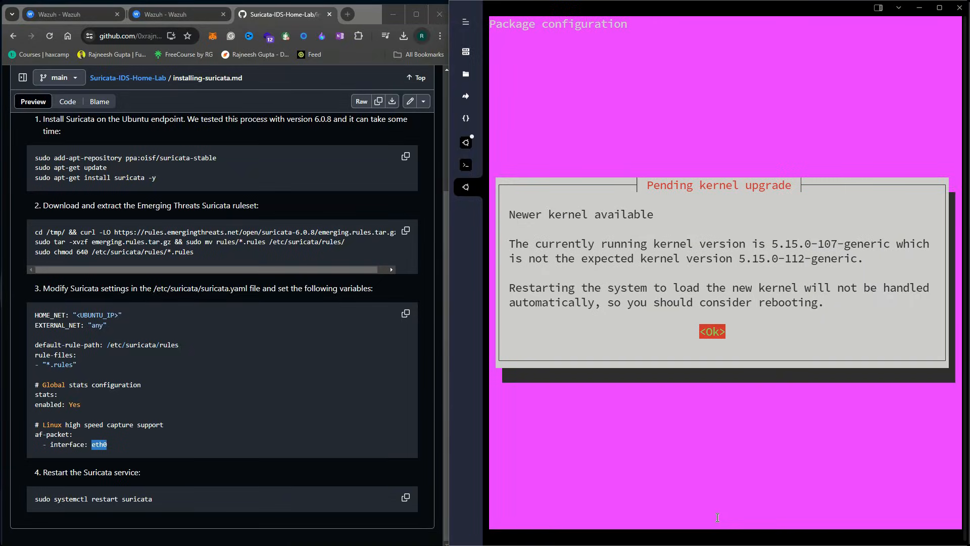
key("Return")
key("Tab")
key("Return")
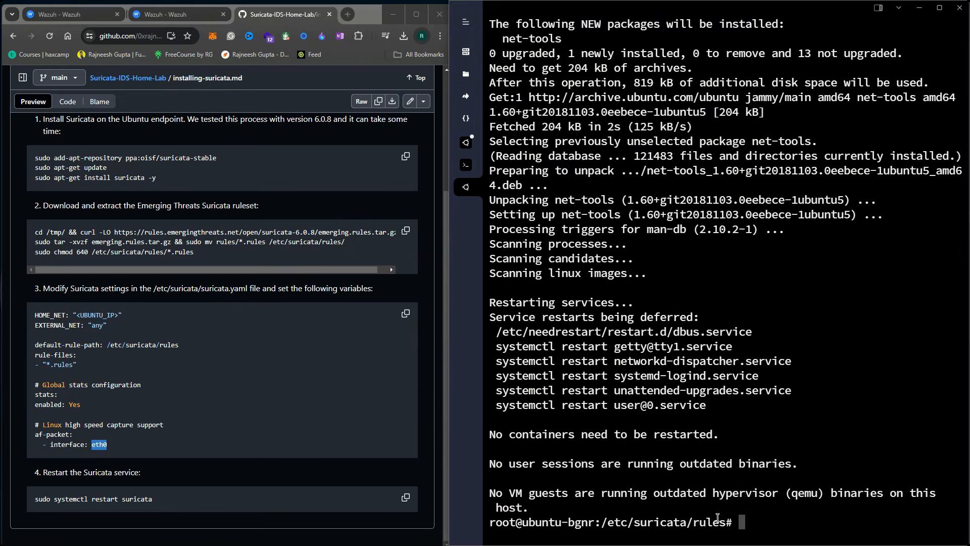
Run ifconfig and identify the agent's network interface as enp1s0
type("ifconfig")
key("Return")
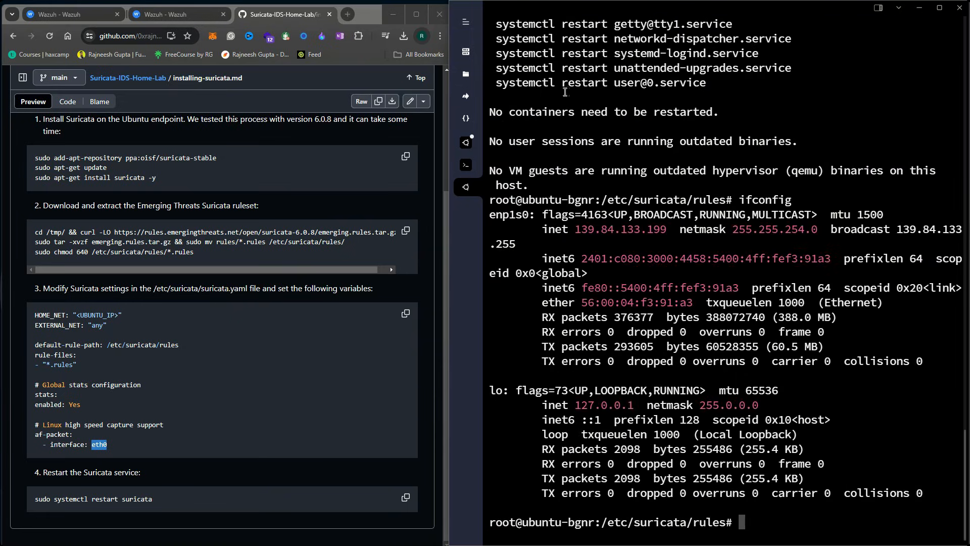
double_click(508, 216)
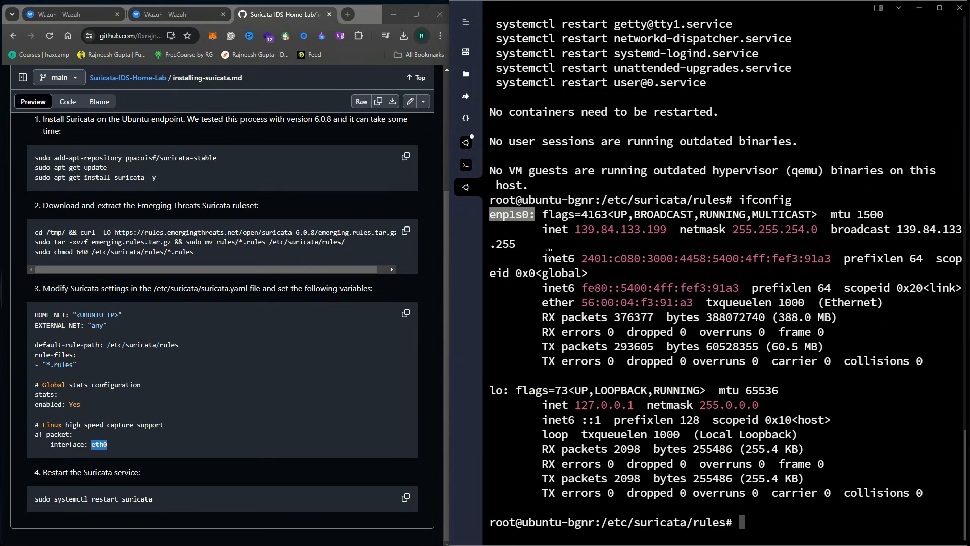
left_click(510, 208)
double_click(509, 218)
left_click(512, 219)
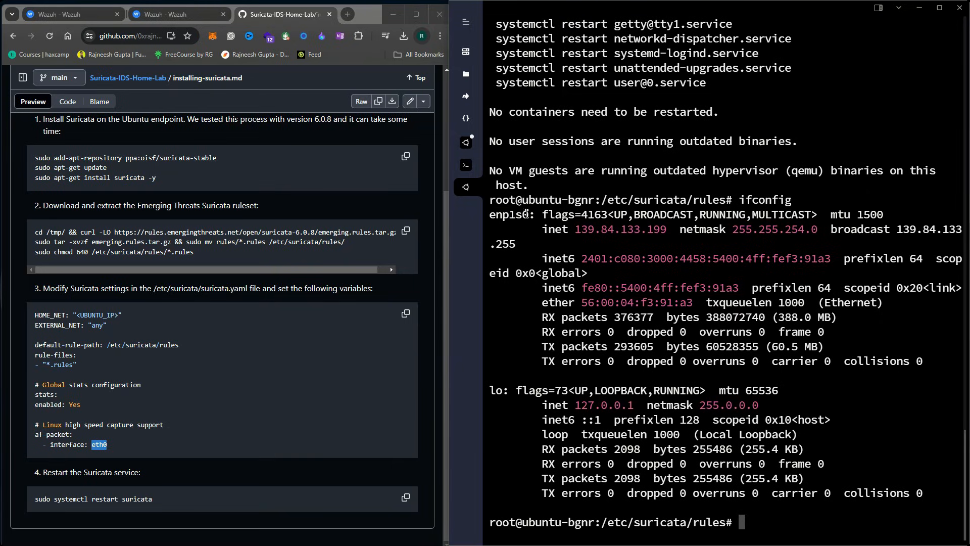
double_click(525, 215)
left_click(676, 434)
type("nano")
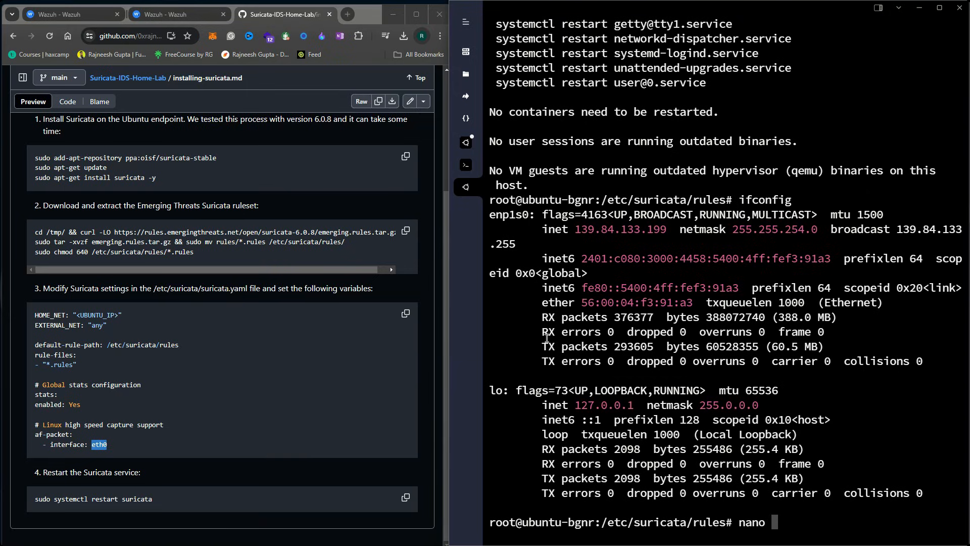
Open /etc/suricata/suricata.yaml in nano
left_click(51, 413)
left_click_drag(111, 445, 43, 355)
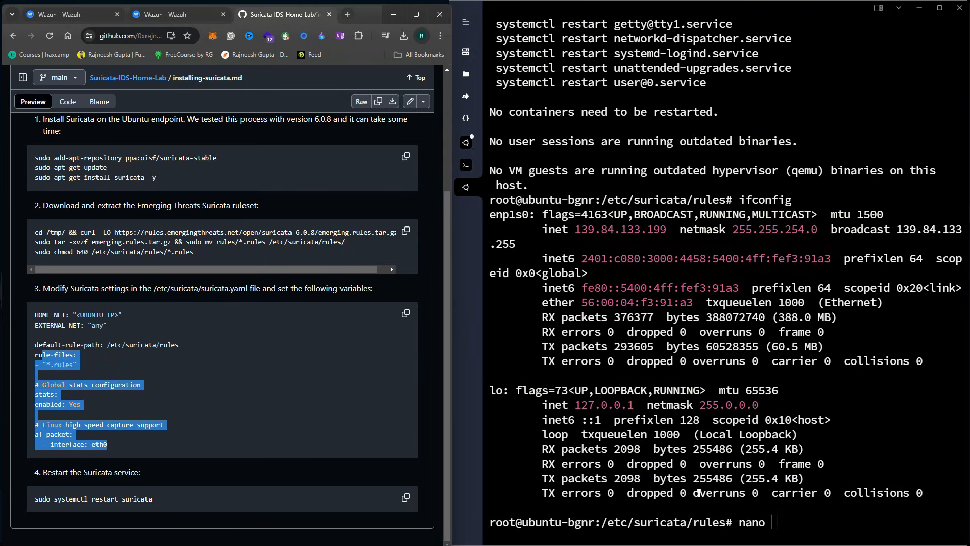
left_click(843, 519)
type("/etc/")
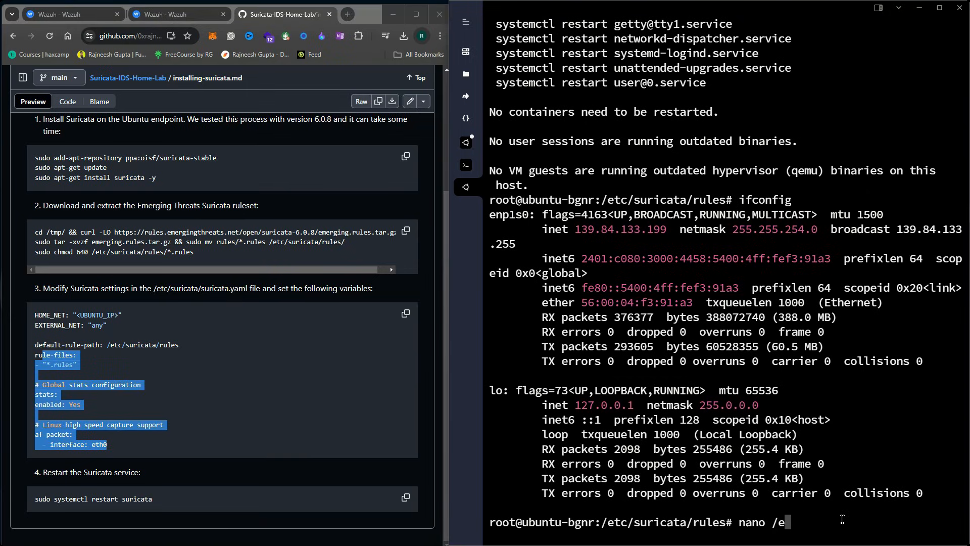
type("suri")
key("Tab")
type("sur")
key("Tab")
key("Return")
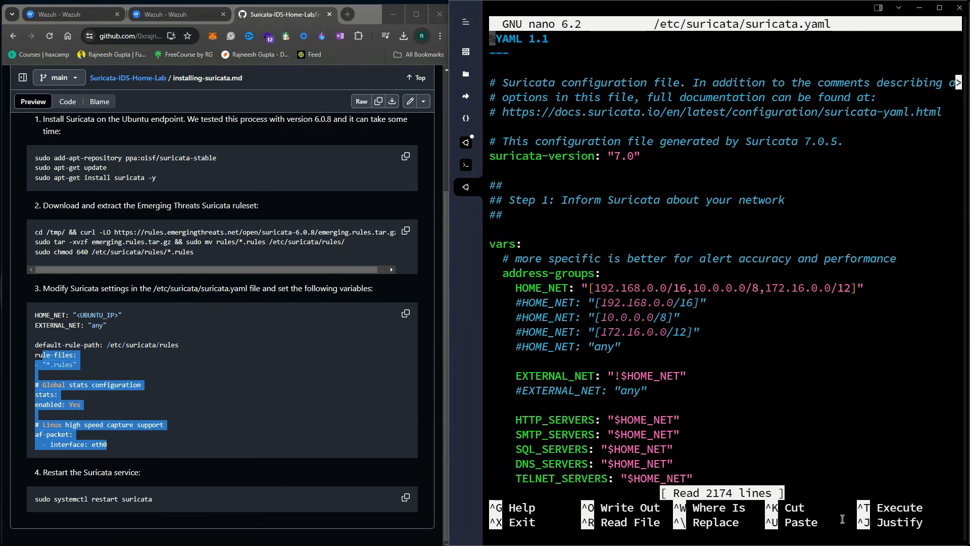
Replace the af-packet capture interface eth0 with enp1s0
key("Down")
key("Down")
key("Down")
key("Down")
key("Down")
key("Down")
key("Down")
key("Down")
key("Down")
key("Down")
key("Down")
key("Down")
key("Down")
key("Down")
key("Down")
key("Down")
key("Down")
key("Down")
key("Down")
key("Down")
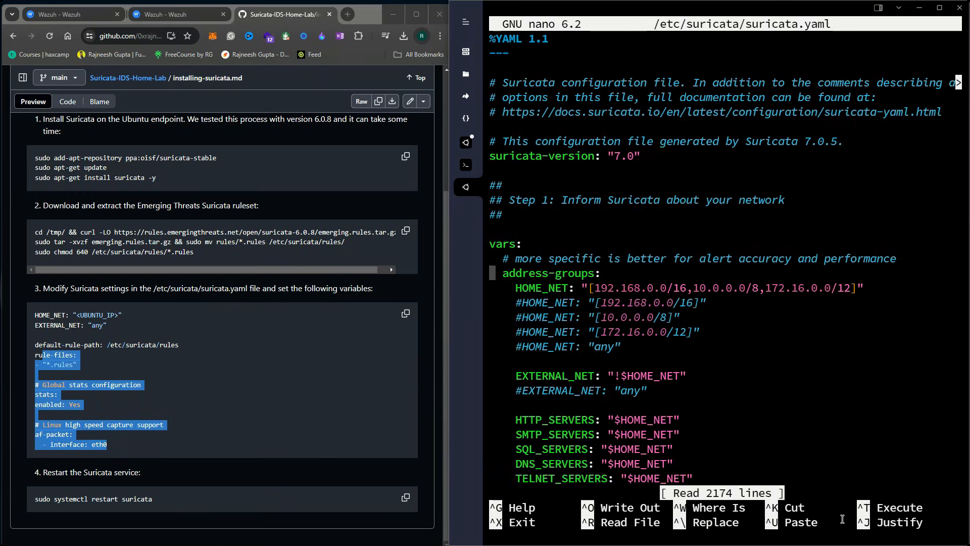
key("Down")
key("Down")
key("Down")
key("Down")
key("Down")
key("Down")
key("Down")
key("Down")
key("Down")
key("Down")
key("Down")
key("Down")
key("Down")
key("Down")
key("Down")
key("Down")
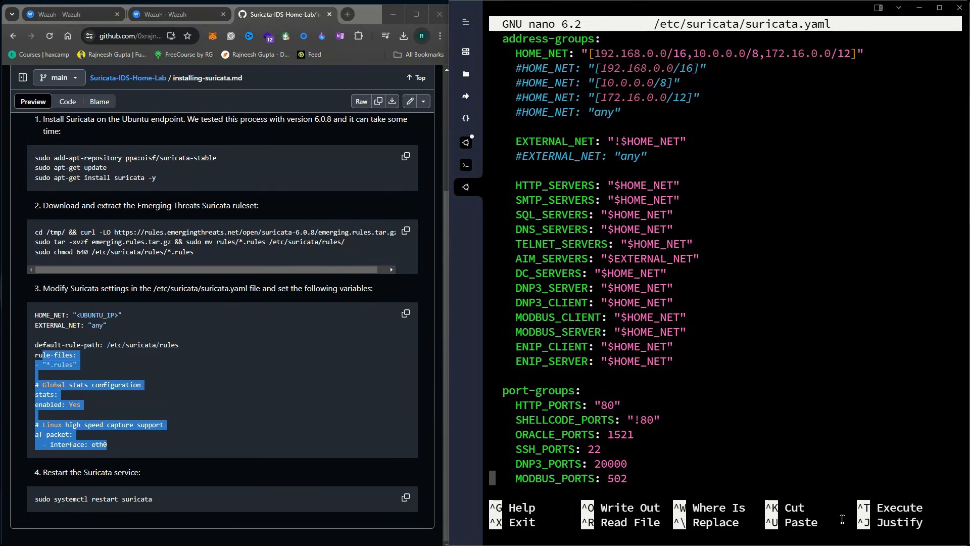
key("ctrl+w")
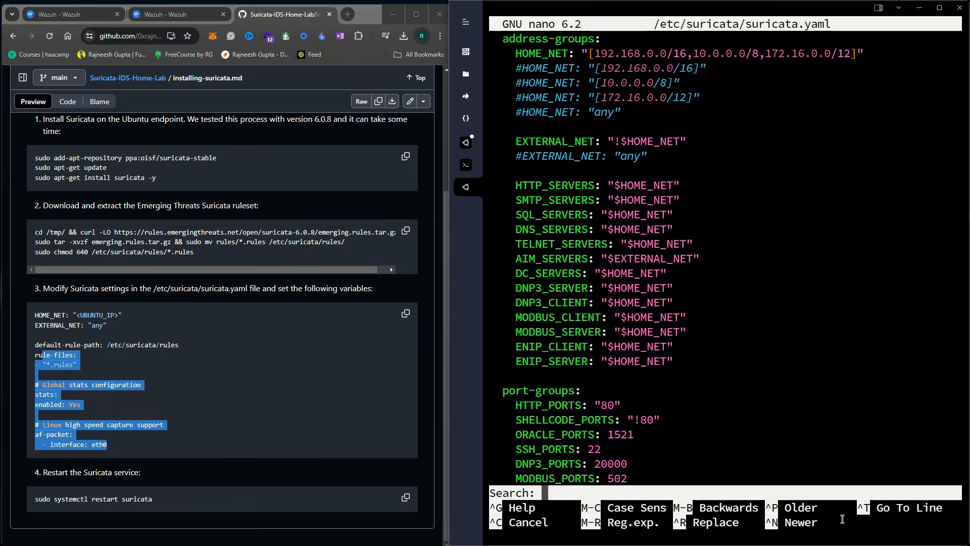
type("af-packet")
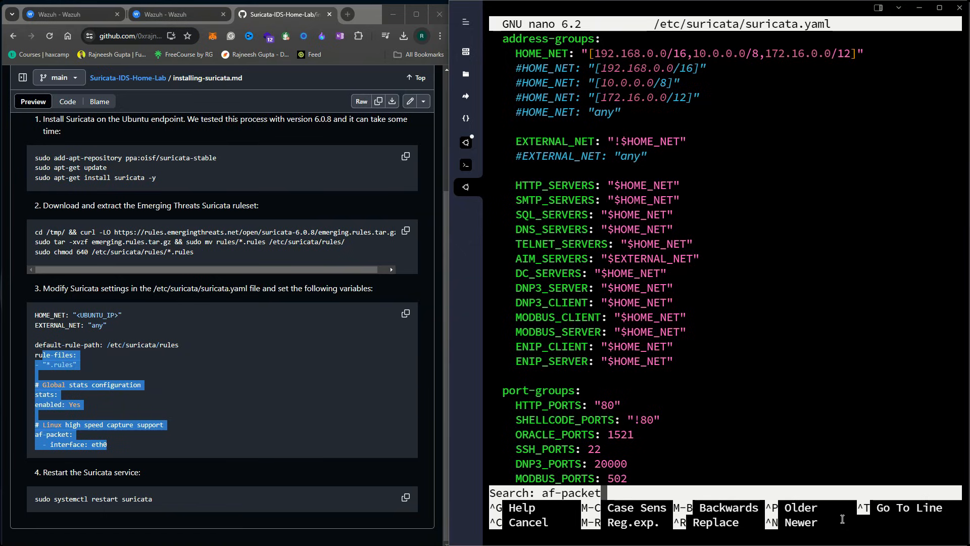
key("Return")
key("Right")
key("Right")
key("Right")
key("Right")
key("Right")
key("Right")
key("Right")
key("Right")
key("Right")
key("Right")
key("Right")
key("Right")
key("Right")
key("Right")
key("Right")
key("Right")
key("Right")
key("Right")
key("Right")
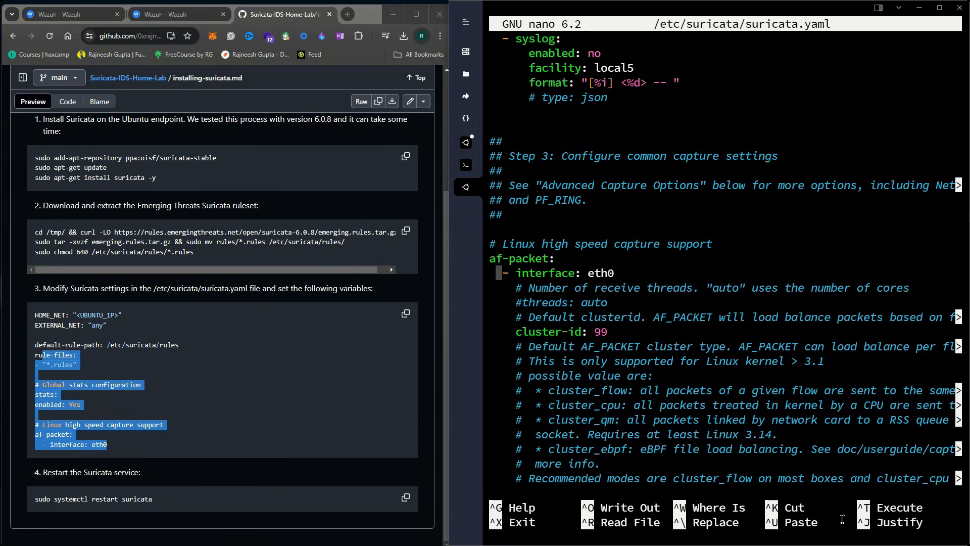
key("BackSpace")
key("BackSpace")
key("BackSpace")
key("BackSpace")
right_click(614, 269)
key("Left")
key("Left")
key("Left")
key("Left")
key("Left")
key("Left")
key("BackSpace")
key("BackSpace")
left_click(190, 427)
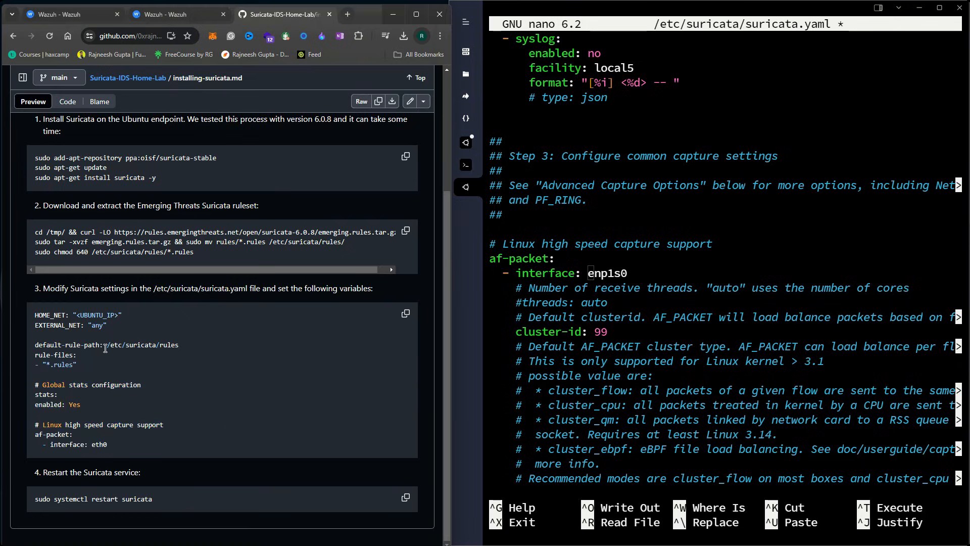
left_click(645, 271)
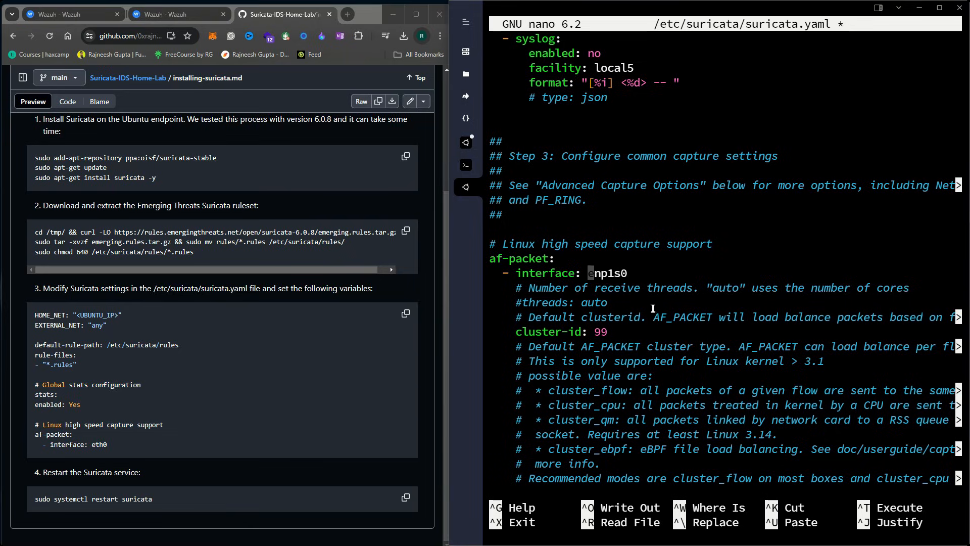
Find the Global stats section and confirm stats enabled is yes
key("ctrl+w")
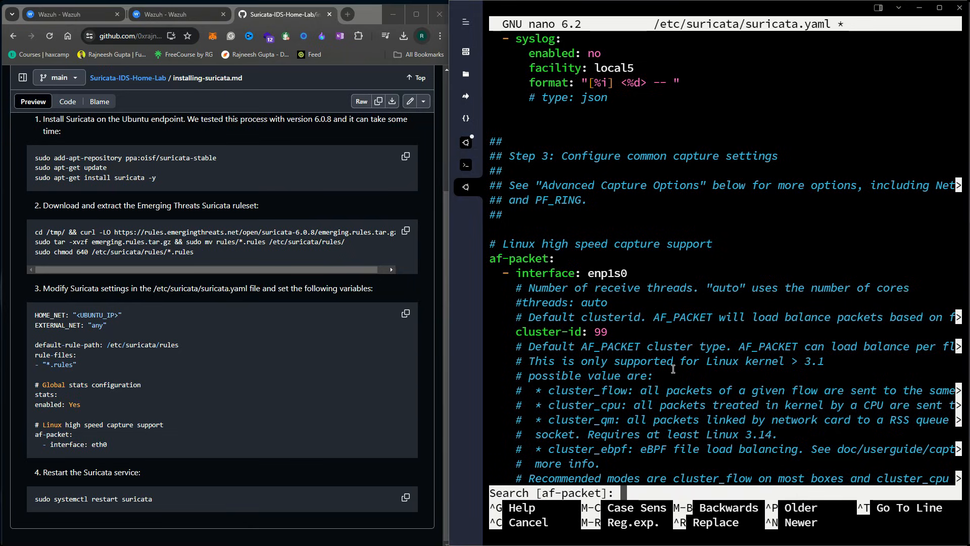
type("global stats")
key("Return")
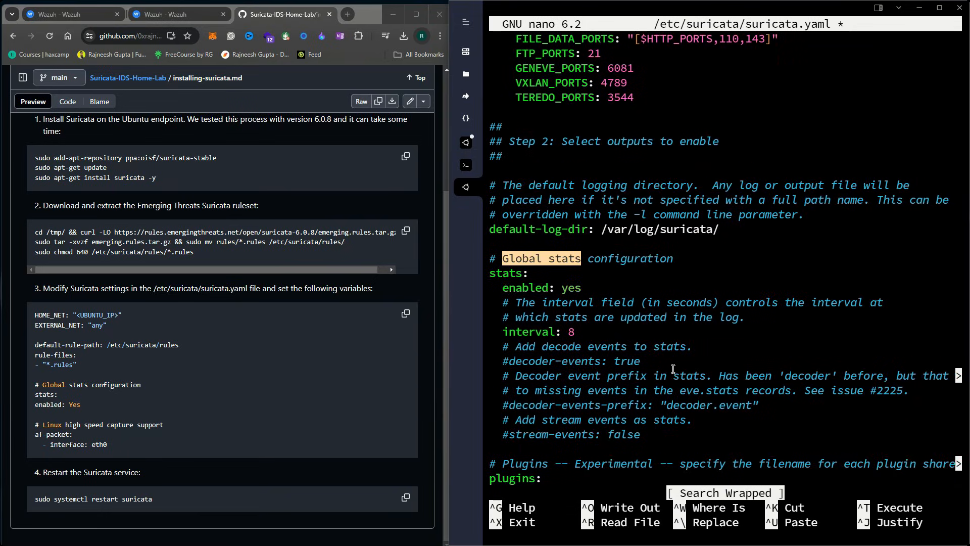
key("Down")
key("Down")
key("Down")
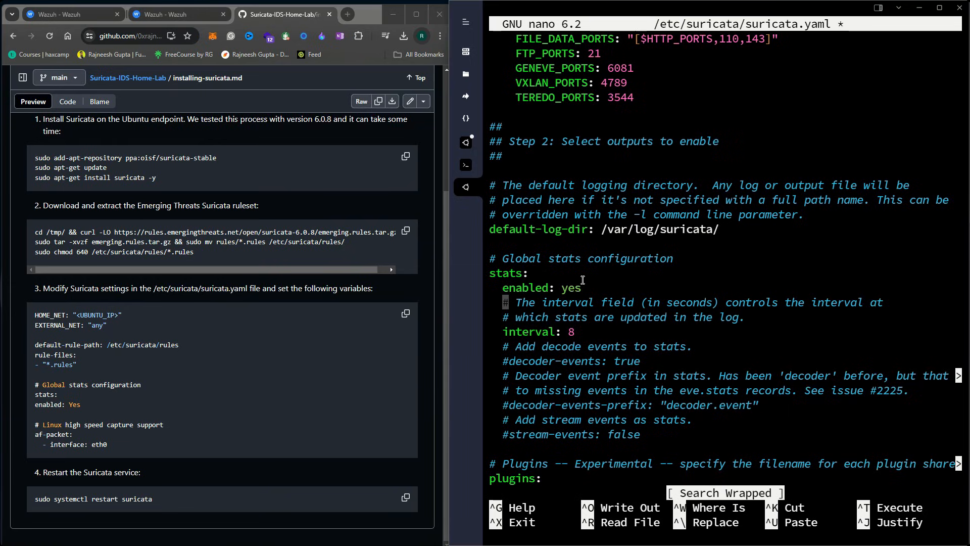
double_click(566, 289)
left_click(638, 299)
Return to the top of the file and locate the HOME_NET setting
key("Page_Up")
key("Page_Up")
key("Page_Up")
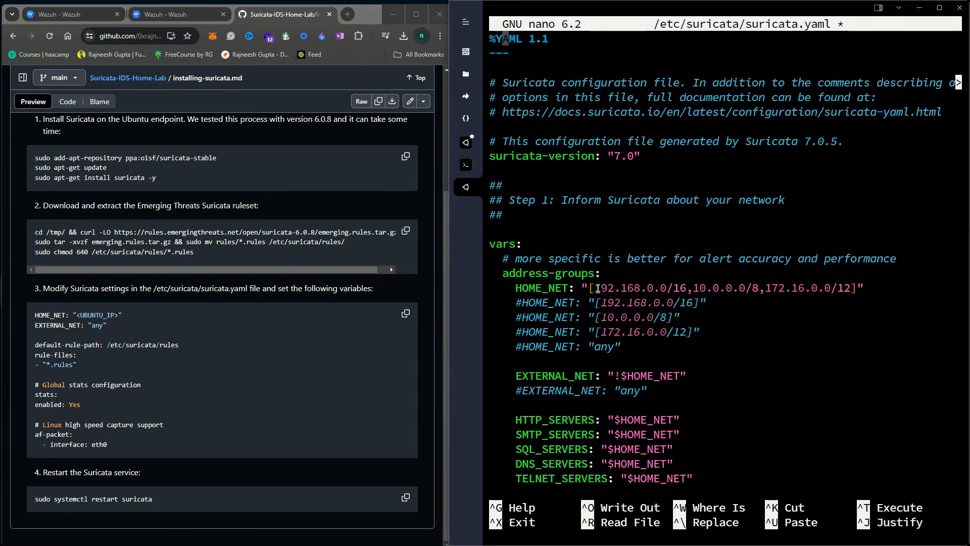
key("Down")
key("Down")
key("Down")
key("Down")
key("Down")
key("Down")
key("Down")
key("Down")
key("Down")
key("Down")
key("Down")
key("Down")
key("Down")
key("Down")
key("Down")
key("Down")
key("Down")
key("Down")
key("Down")
key("Up")
key("Right")
key("Right")
key("Right")
key("Right")
key("Right")
key("Right")
key("Right")
key("Right")
key("Right")
key("Up")
key("Up")
key("Right")
key("Down")
key("Right")
key("Right")
Save suricata.yaml, exit nano, and copy the agent's IP 139.84.133.199
key("ctrl+x")
key("y")
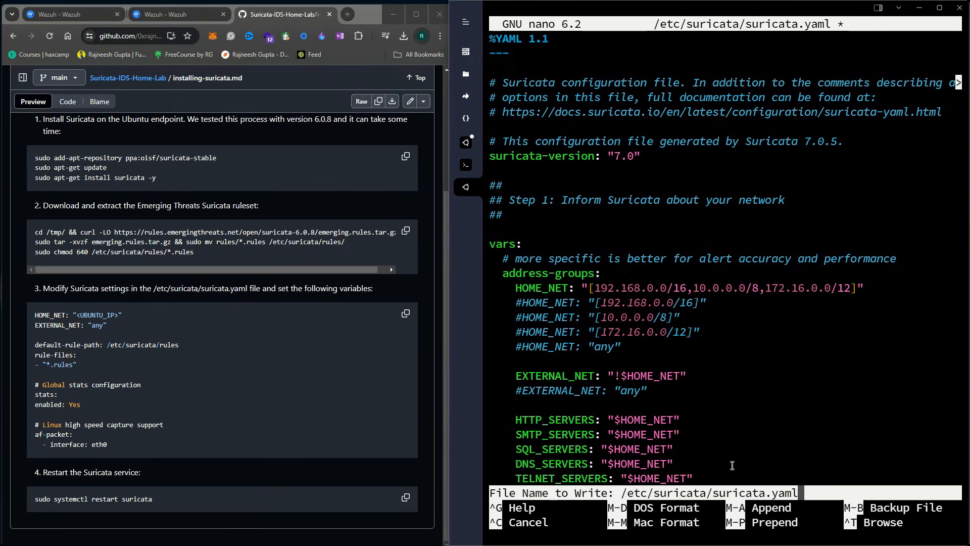
key("Return")
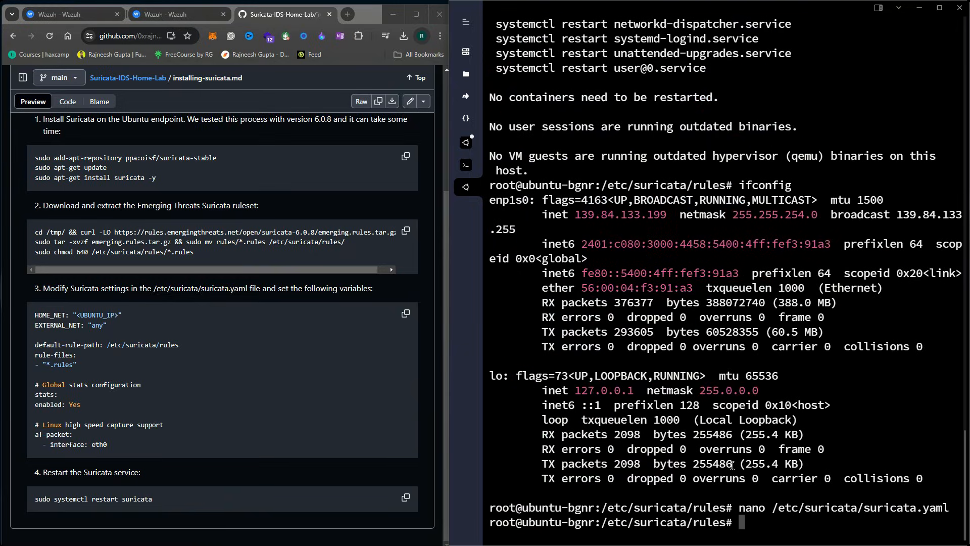
double_click(628, 216)
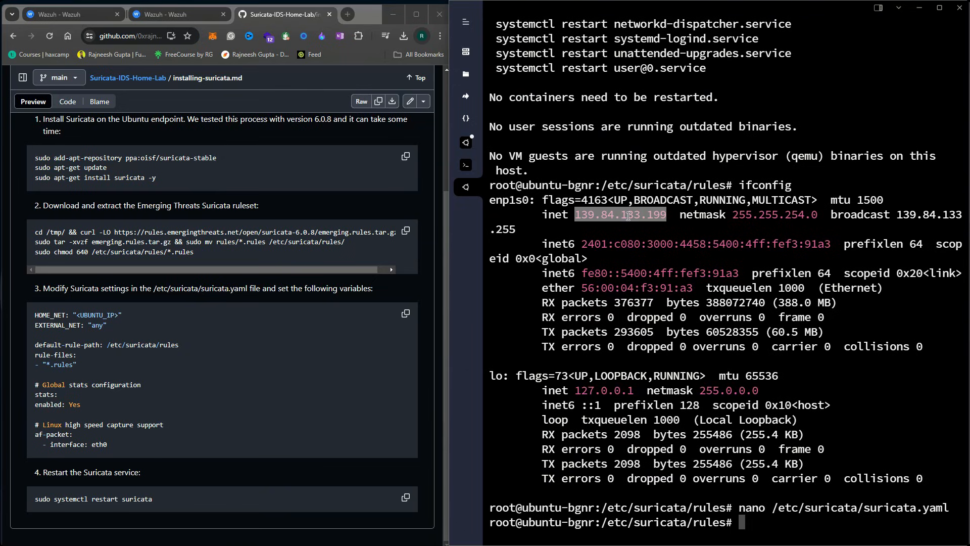
left_click(700, 348)
Reopen suricata.yaml and replace the HOME_NET ranges with [139.84.133.199]
key("Up")
key("Return")
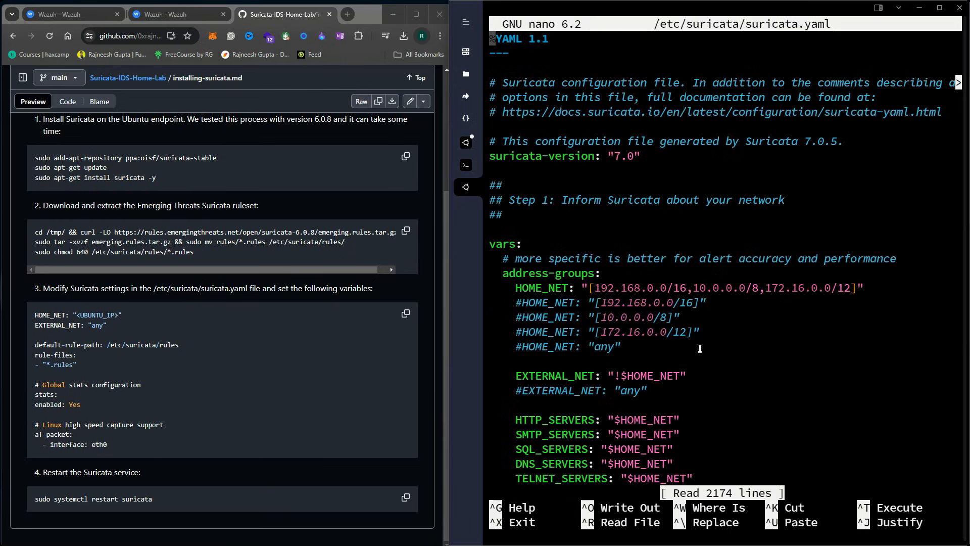
key("Down")
key("Down")
key("Down")
key("Down")
key("Down")
key("Down")
key("Down")
key("Down")
key("Down")
key("Down")
key("Down")
key("Down")
key("Down")
key("Down")
key("Down")
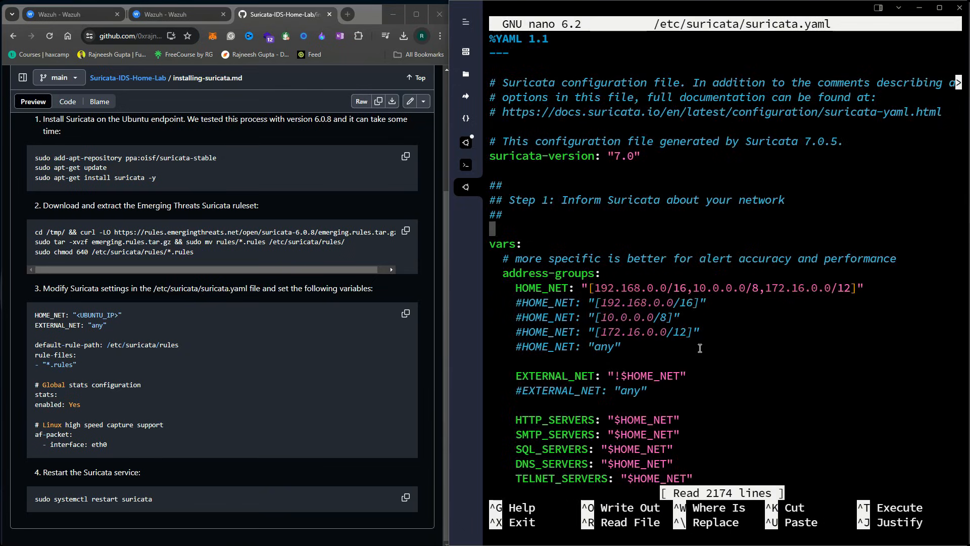
key("Down")
key("Down")
key("Right")
key("Right")
key("Right")
key("Right")
key("Right")
key("Right")
key("Right")
key("Right")
key("Right")
key("Right")
key("Right")
key("Right")
key("Right")
key("Right")
key("Right")
key("Right")
key("Right")
key("Right")
key("Right")
key("Right")
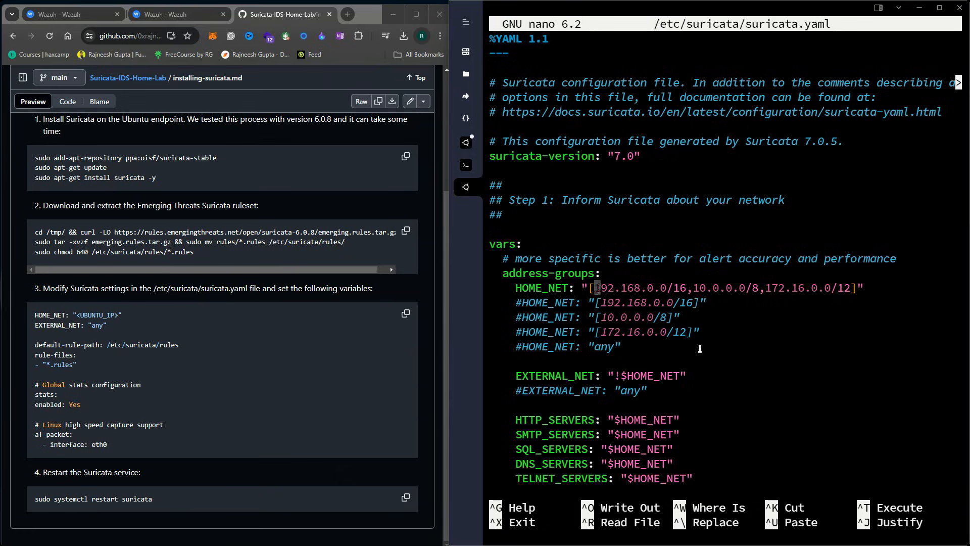
key("Right")
key("Right")
key("Right")
key("Right")
key("Right")
key("Right")
key("Right")
key("Right")
key("Right")
key("Right")
key("Right")
key("Right")
key("Right")
key("Right")
key("Right")
key("Right")
key("Right")
key("Right")
key("Right")
key("Right")
key("BackSpace")
key("BackSpace")
key("BackSpace")
key("BackSpace")
key("BackSpace")
key("BackSpace")
key("BackSpace")
key("BackSpace")
key("BackSpace")
key("BackSpace")
key("BackSpace")
key("BackSpace")
key("BackSpace")
key("BackSpace")
key("BackSpace")
key("BackSpace")
key("BackSpace")
key("BackSpace")
key("BackSpace")
key("BackSpace")
key("BackSpace")
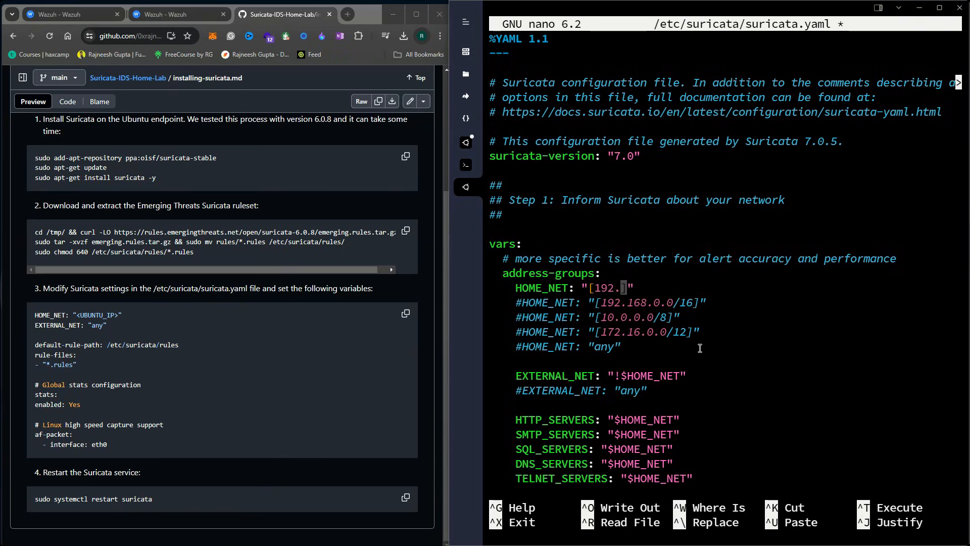
key("BackSpace")
key("BackSpace")
key("Left")
key("ctrl+shift+v")
Comment out EXTERNAL_NET "!$HOME_NET" and uncomment EXTERNAL_NET "any"
key("Down")
key("Down")
key("Down")
key("Down")
key("Down")
key("Down")
key("Left")
key("Left")
key("Left")
key("Home")
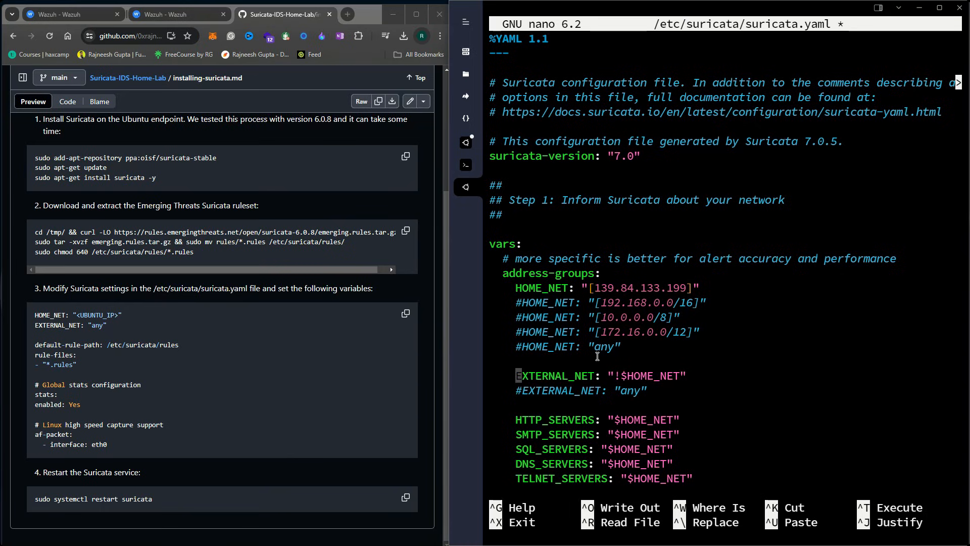
type("#")
key("Down")
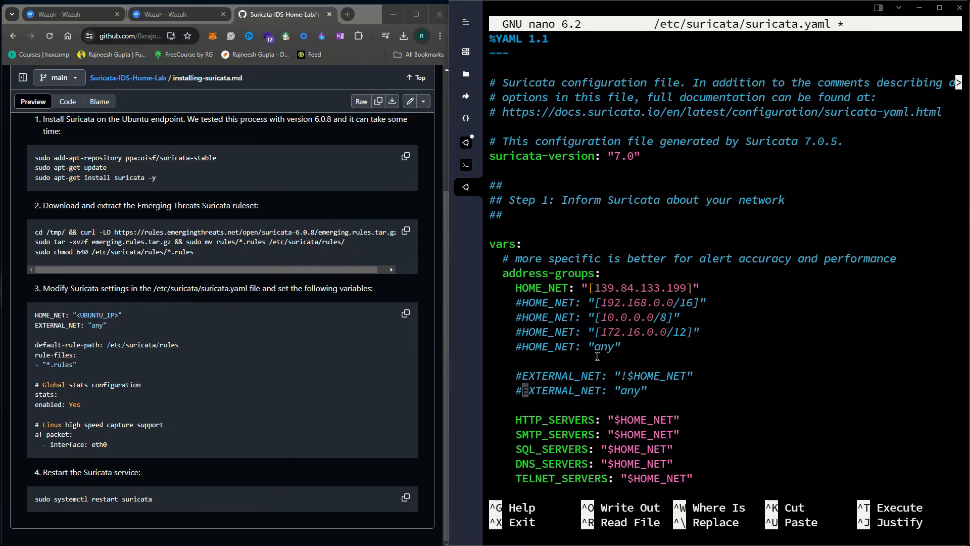
key("BackSpace")
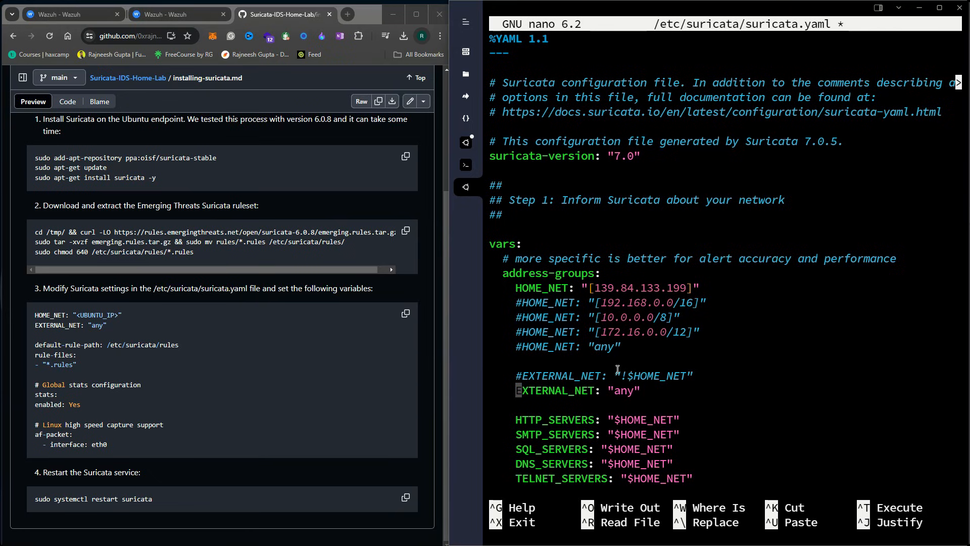
key("Down")
key("Down")
key("Down")
key("Down")
key("Down")
key("Down")
key("Down")
key("Down")
key("Down")
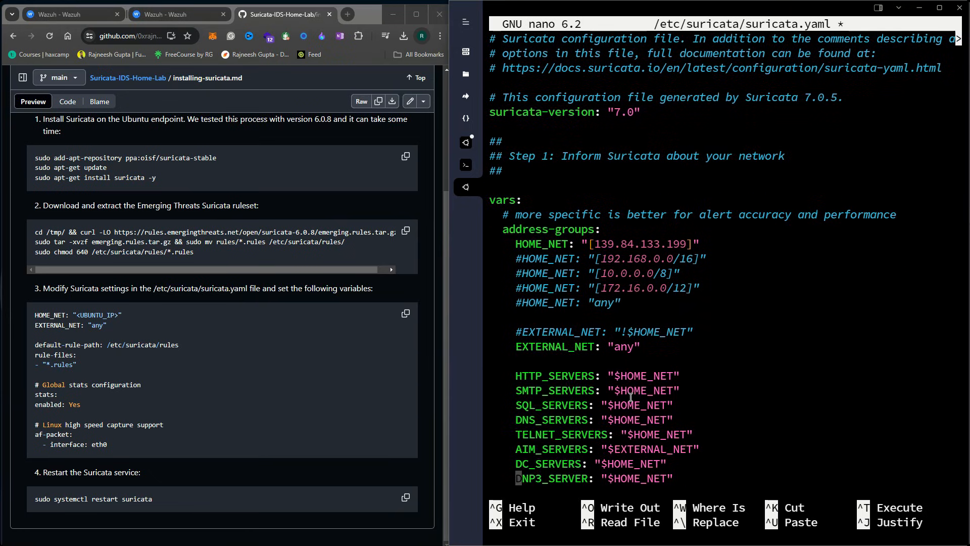
Search the file for the default-rule-path setting
key("ctrl+w")
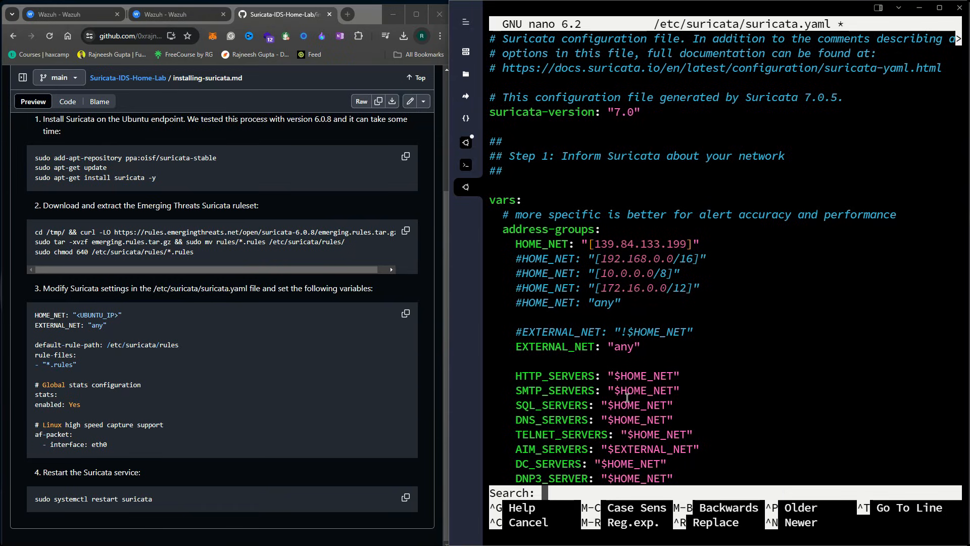
type("deafult-ruule")
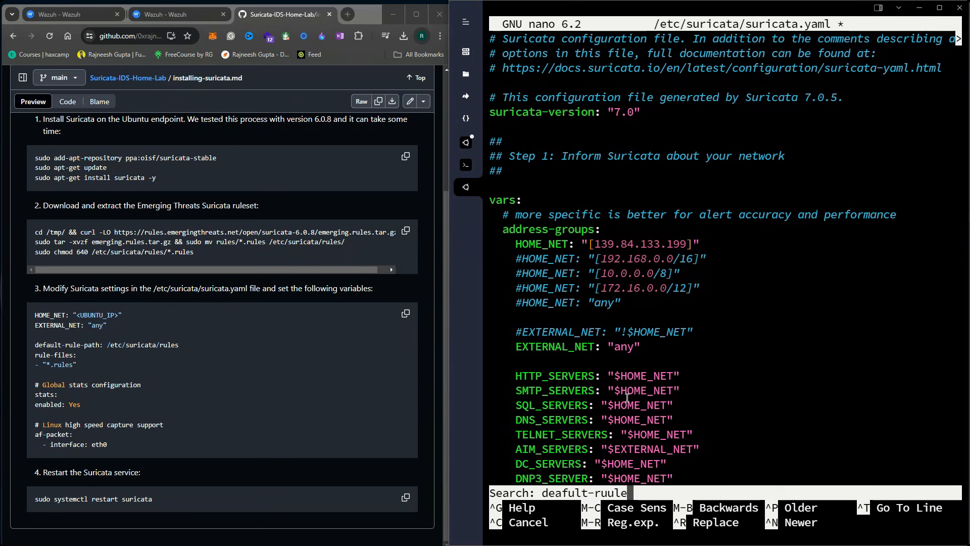
key("Return")
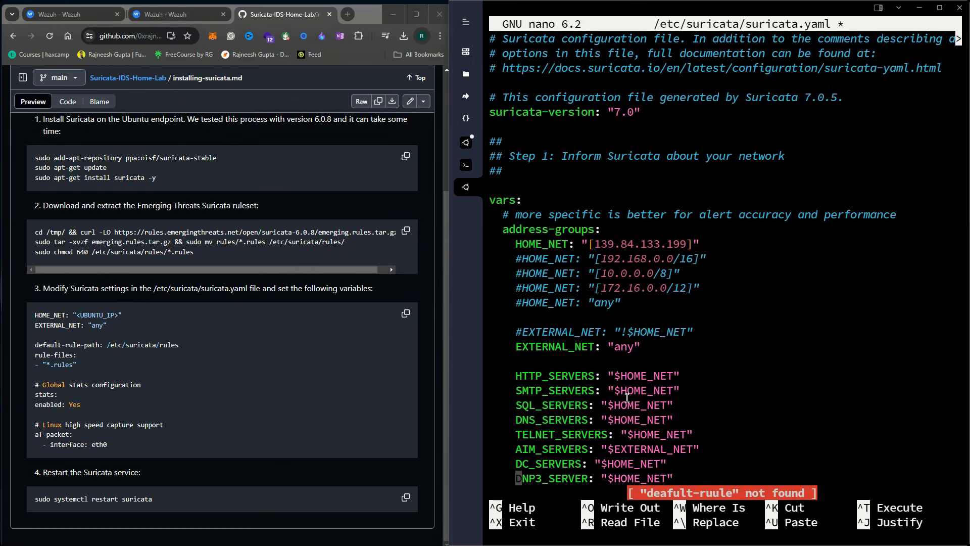
key("ctrl+w")
type("def")
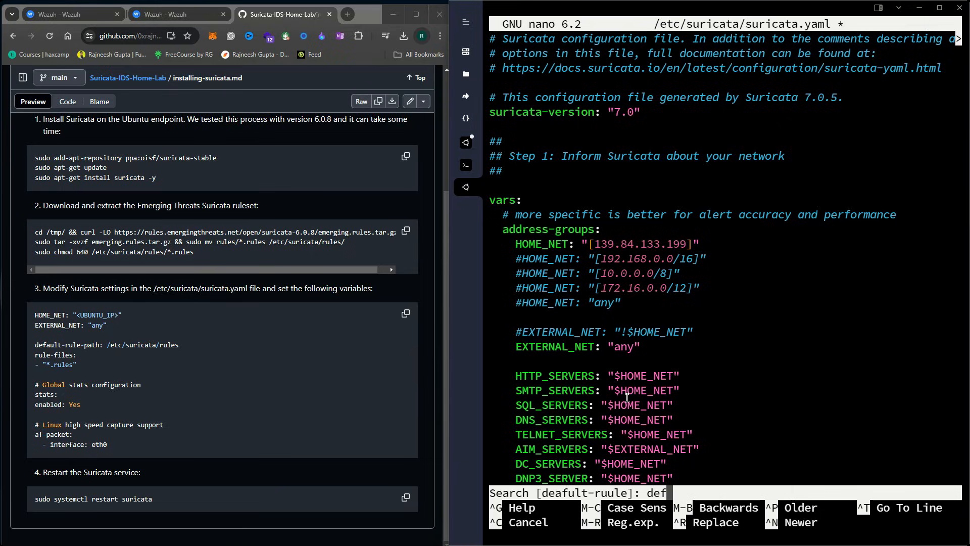
type("ault-rule")
Set default-rule-path to /etc/suricata/rules and rule-files to "*.rules"
key("Return")
key("Right")
key("Right")
key("Right")
key("Right")
key("Right")
key("Right")
key("Right")
key("Right")
key("Right")
key("Right")
key("Right")
key("Right")
key("Right")
key("Right")
key("Right")
key("Right")
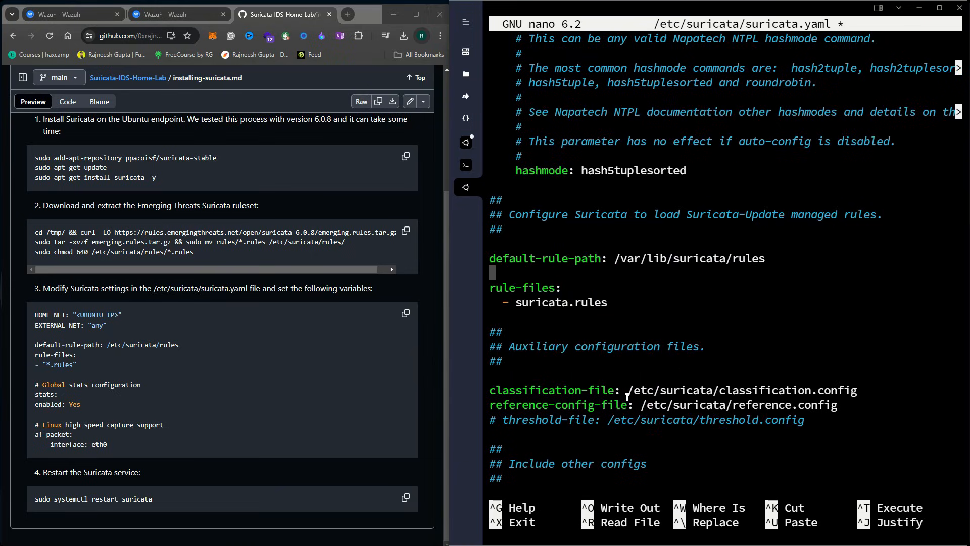
key("Right")
key("Right")
key("Right")
key("Right")
key("Right")
key("Right")
key("Right")
key("Right")
key("Right")
key("Right")
key("Right")
key("Right")
key("Right")
key("Right")
key("Right")
key("Right")
key("Right")
key("Right")
key("Right")
key("Right")
key("Right")
key("BackSpace")
key("BackSpace")
key("BackSpace")
key("BackSpace")
key("BackSpace")
key("BackSpace")
key("BackSpace")
key("BackSpace")
key("BackSpace")
key("BackSpace")
key("BackSpace")
key("BackSpace")
key("BackSpace")
key("BackSpace")
key("BackSpace")
key("BackSpace")
key("BackSpace")
key("BackSpace")
key("BackSpace")
key("BackSpace")
type("etc/")
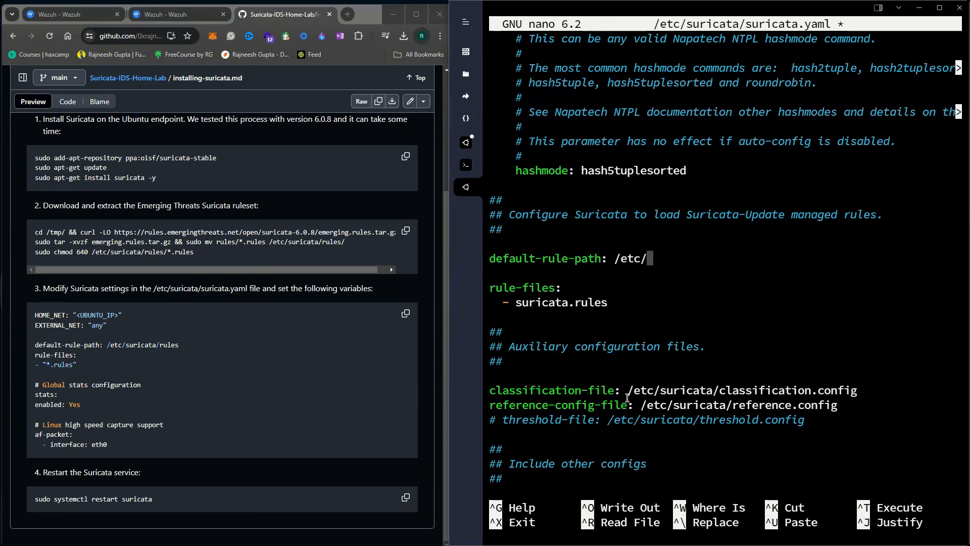
type("suricata/rules")
key("Down")
key("Down")
key("Down")
key("BackSpace")
key("BackSpace")
key("BackSpace")
key("BackSpace")
key("BackSpace")
key("BackSpace")
key("BackSpace")
key("BackSpace")
key("BackSpace")
key("BackSpace")
key("BackSpace")
key("BackSpace")
key("BackSpace")
key("BackSpace")
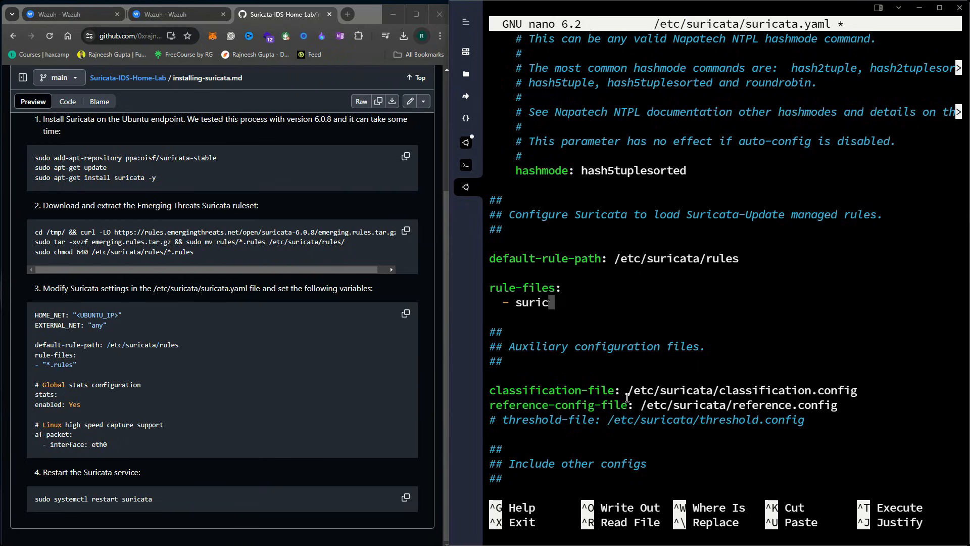
type("\"\"")
key("Left")
type("*.rules")
Recheck the af-packet interface, then save suricata.yaml and exit nano
key("ctrl+w")
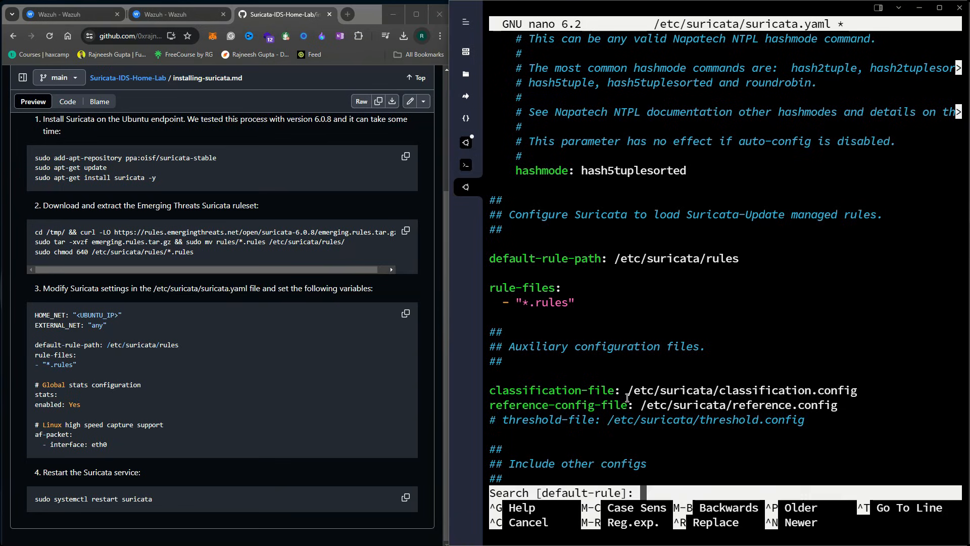
type("af-packet")
key("Return")
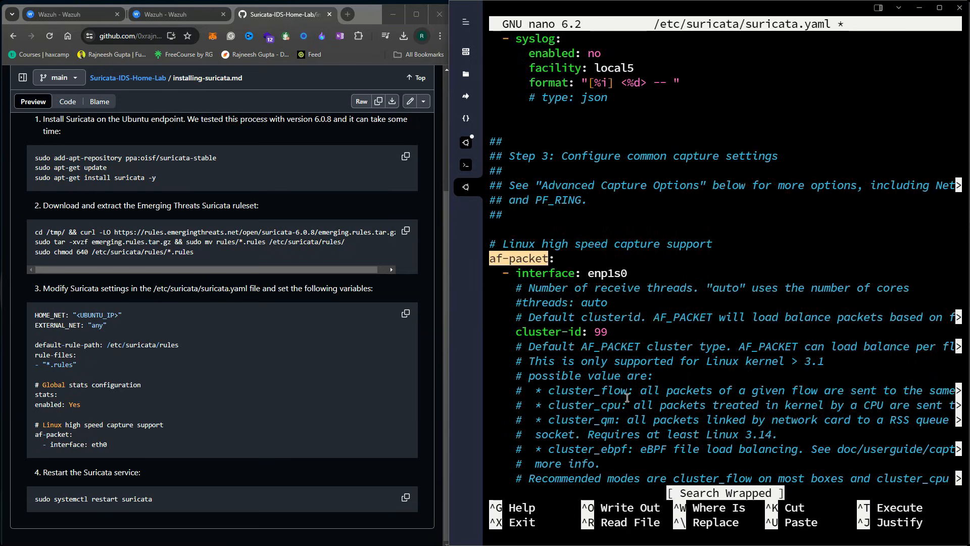
key("Down")
key("Down")
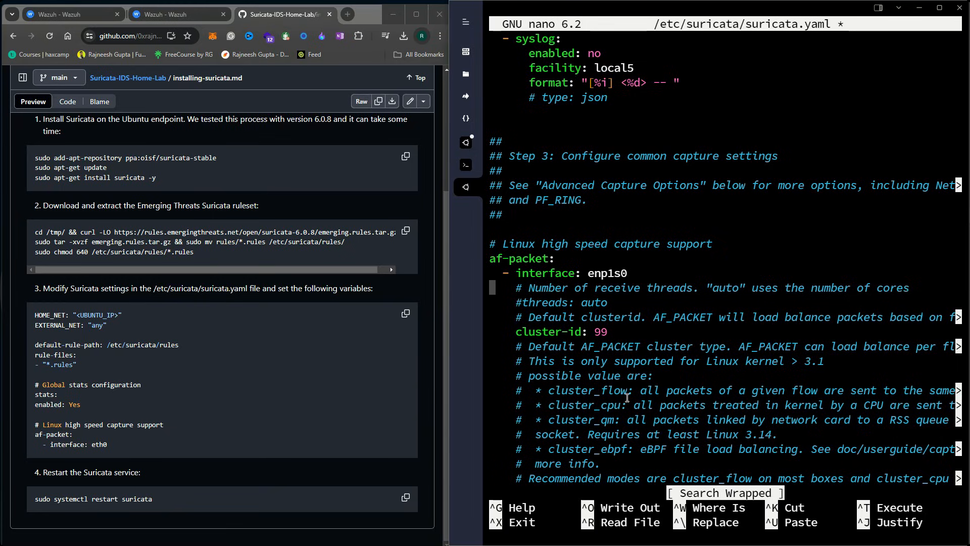
key("ctrl+x")
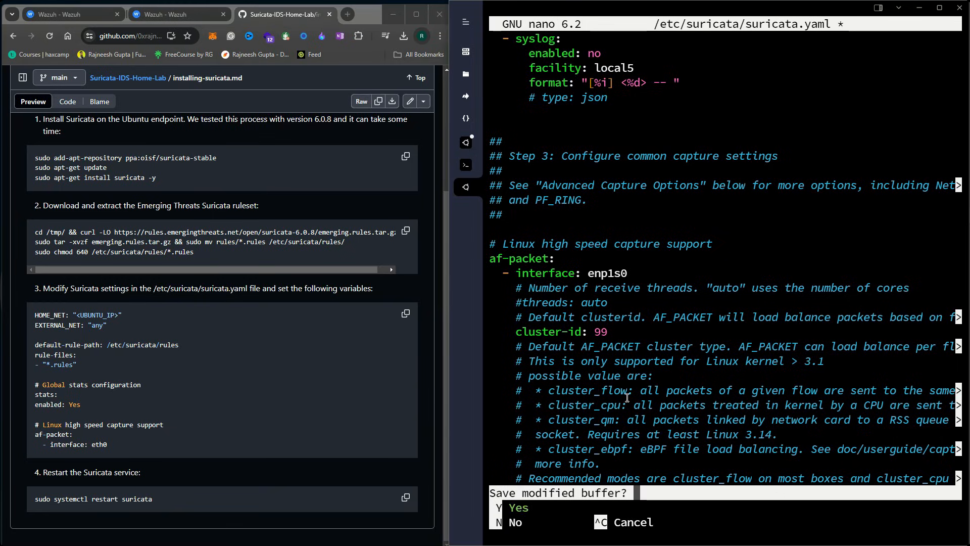
key("y")
key("Return")
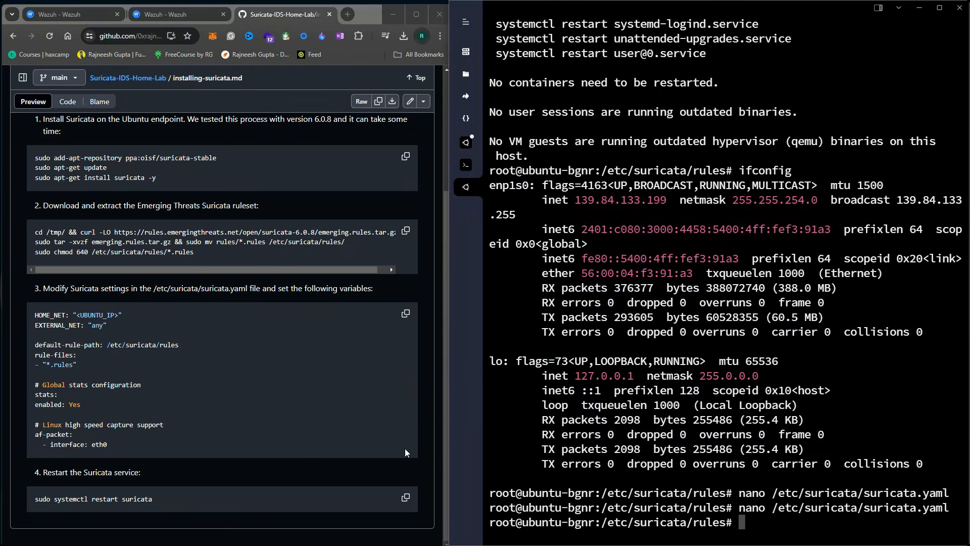
Restart Suricata with systemctl and confirm its status shows active (running)
left_click(406, 500)
key("ctrl+v")
key("Return")
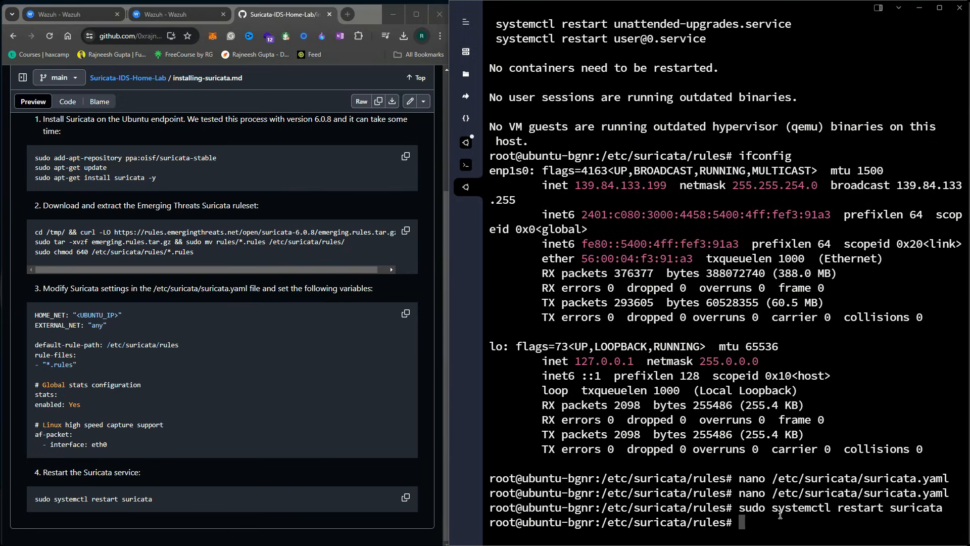
key("Up")
key("Left")
key("Left")
key("Left")
key("Left")
key("Left")
key("Left")
key("Left")
key("Left")
key("BackSpace")
key("BackSpace")
key("BackSpace")
key("BackSpace")
key("BackSpace")
key("BackSpace")
key("BackSpace")
type("status")
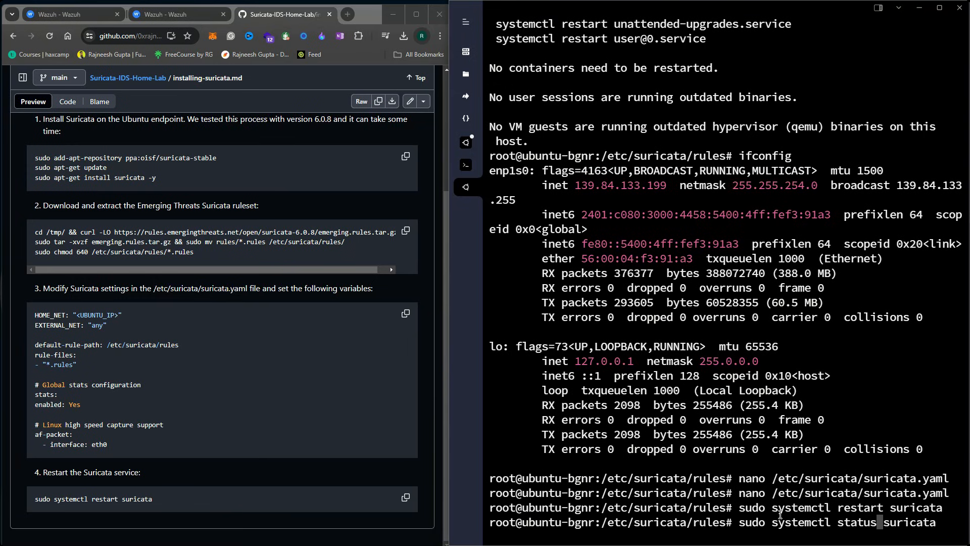
key("Return")
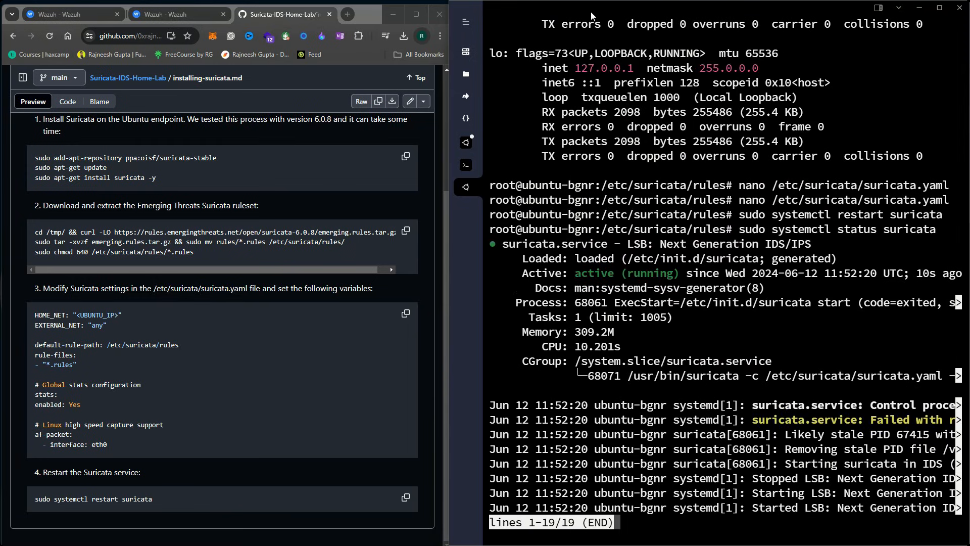
left_click_drag(582, 273, 702, 274)
left_click(737, 285)
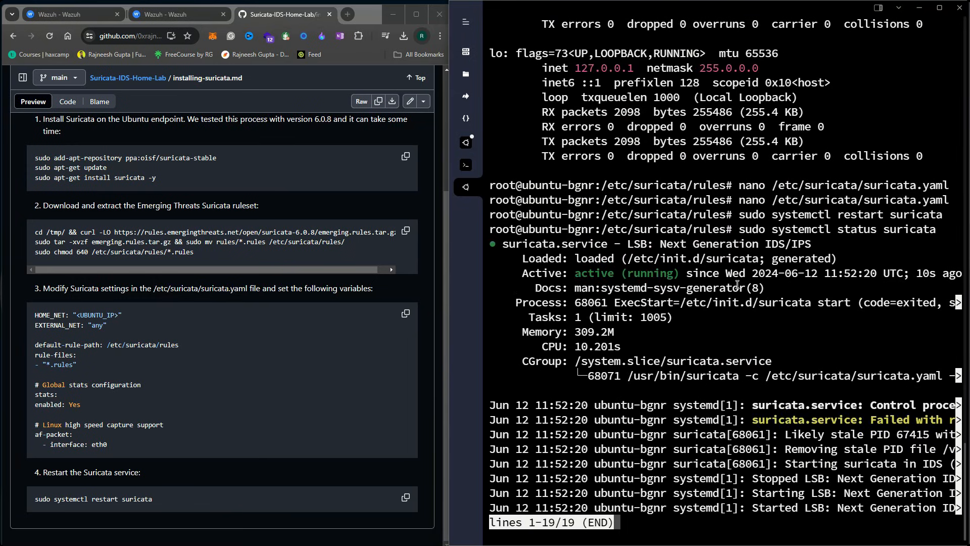
Clear the terminal and start opening /var/ossec/etc/ossec.conf in nano
key("q")
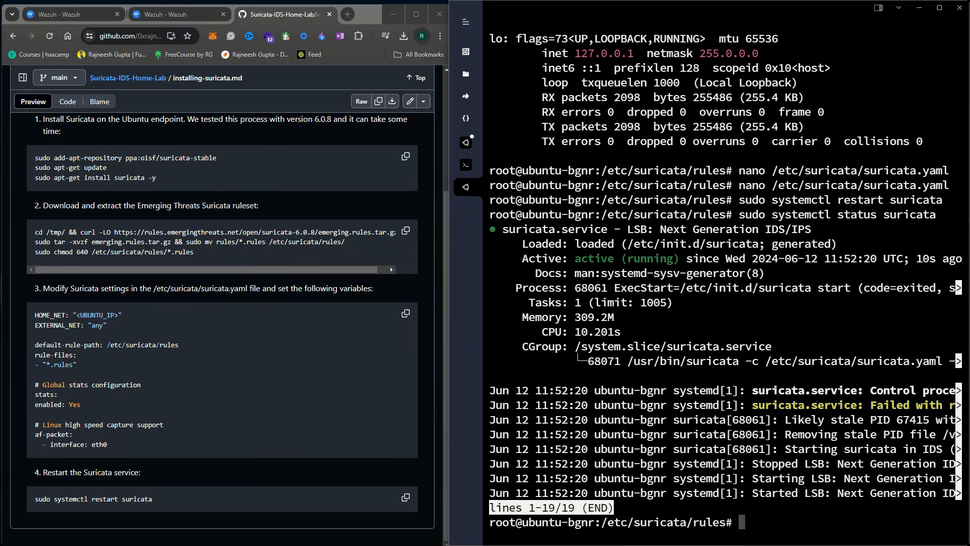
type("clear")
key("Return")
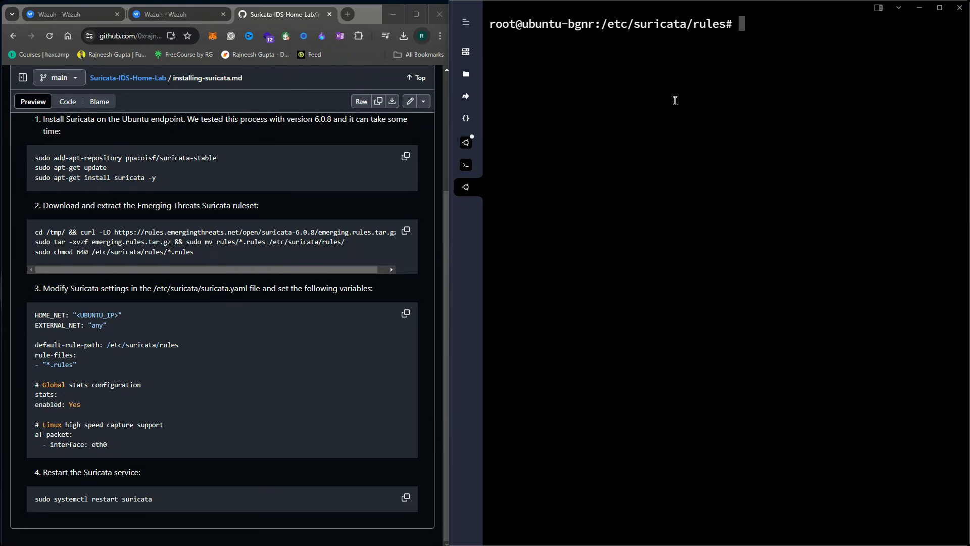
type("nano /var/ossec/etc/os")
Open /var/ossec/etc/ossec.conf in nano and add blank, indented lines before </ossec_config>
key("Tab")
key("Return")
scroll(690, 94, "down", 20)
scroll(681, 157, "down", 20)
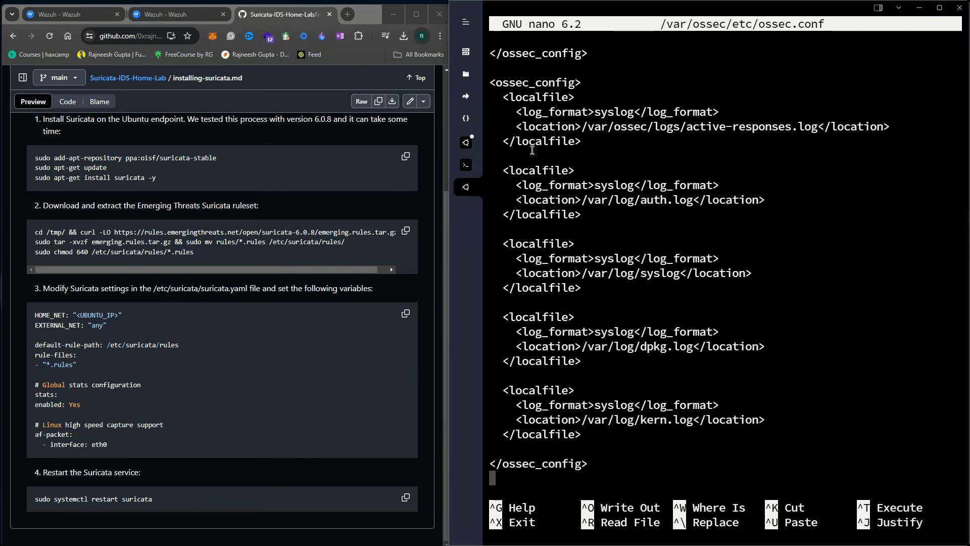
left_click_drag(496, 96, 616, 445)
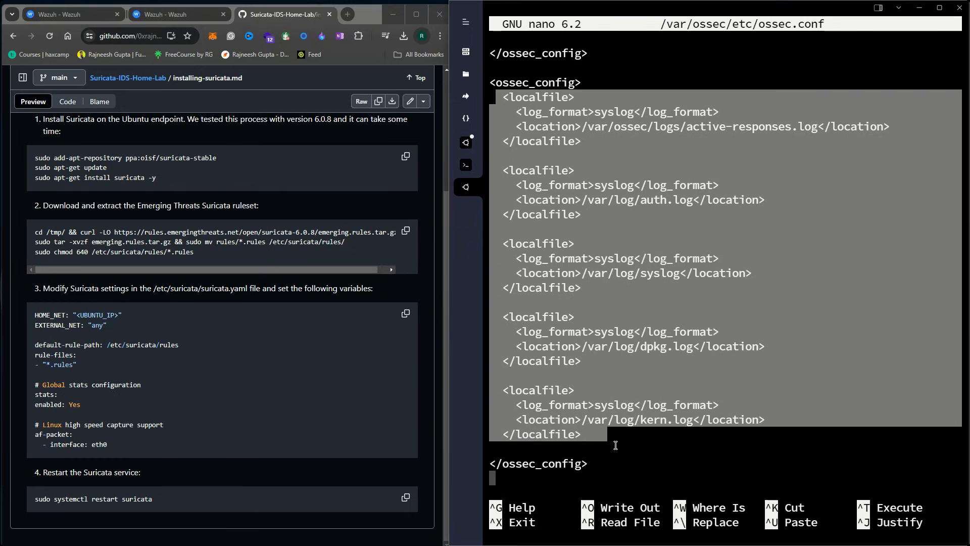
left_click(599, 436)
key("Up")
key("Up")
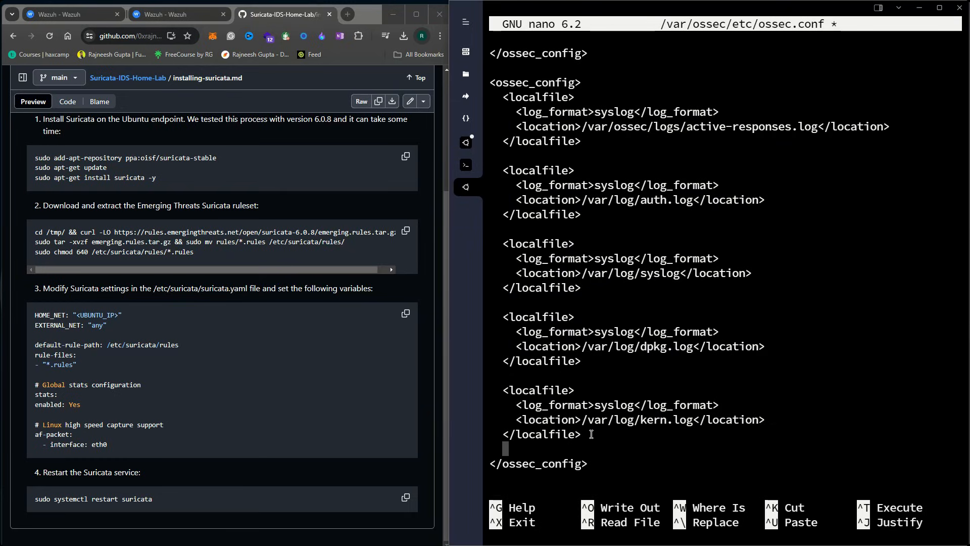
key("Return")
key("Up")
key("Right")
key("Right")
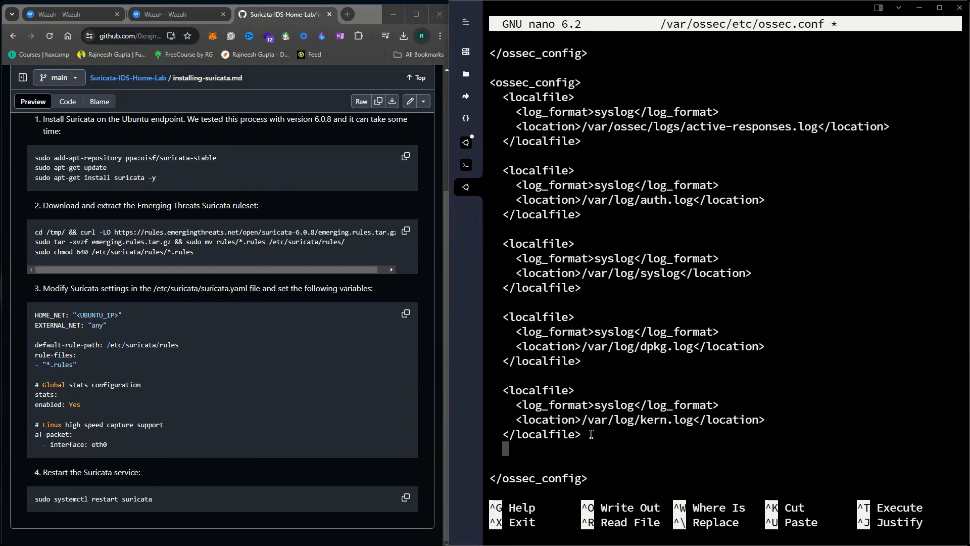
key("Return")
key("BackSpace")
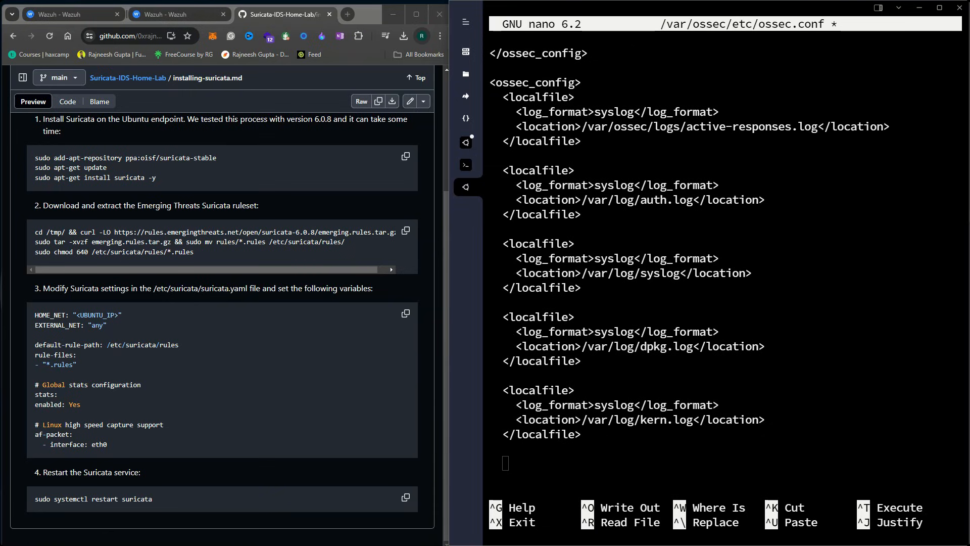
Paste the Suricata eve.json localfile block just above the closing config tag
left_click(558, 463)
key("ctrl+v")
key("Down")
key("Down")
key("Down")
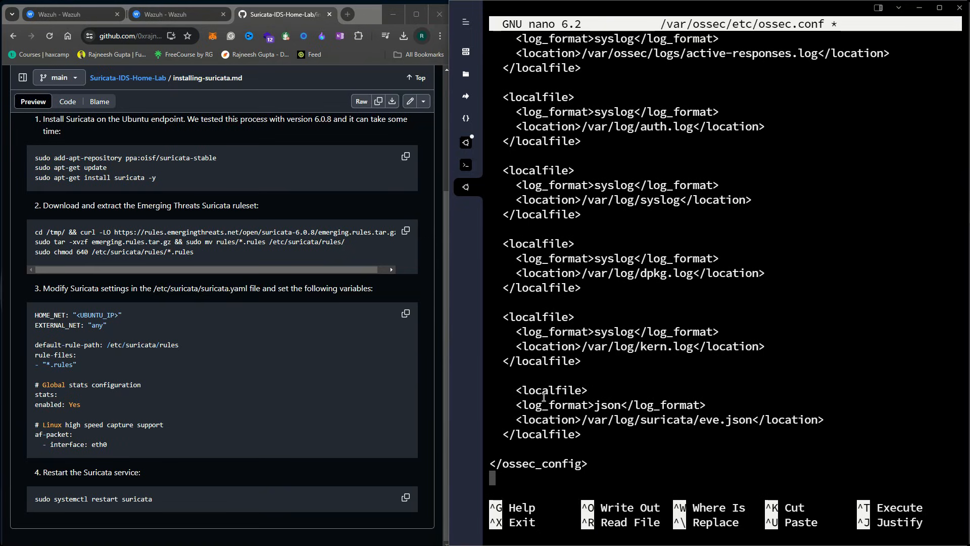
left_click_drag(509, 390, 585, 435)
left_click(585, 427)
Check the new block's tags, json log format and /var/log/suricata/eve.json location
left_click_drag(500, 316, 581, 318)
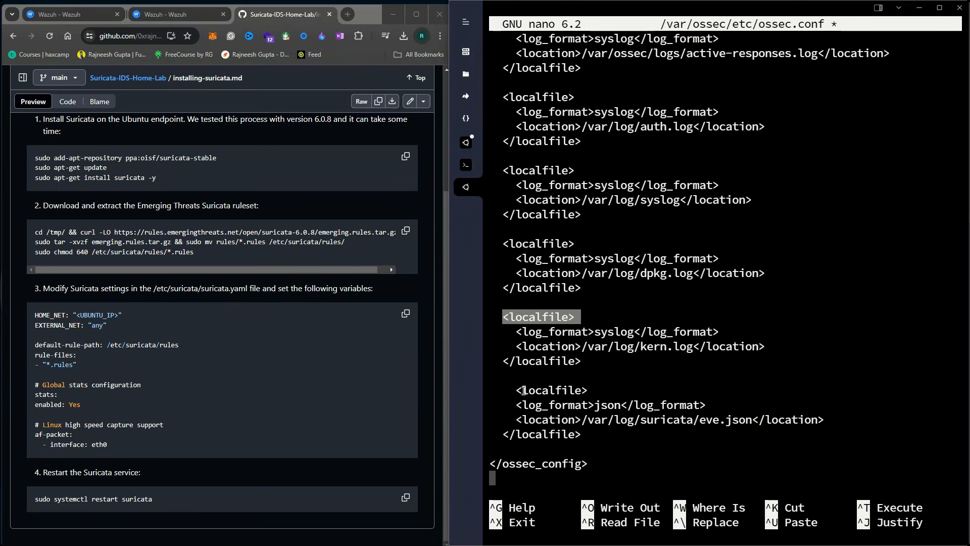
left_click_drag(516, 390, 587, 391)
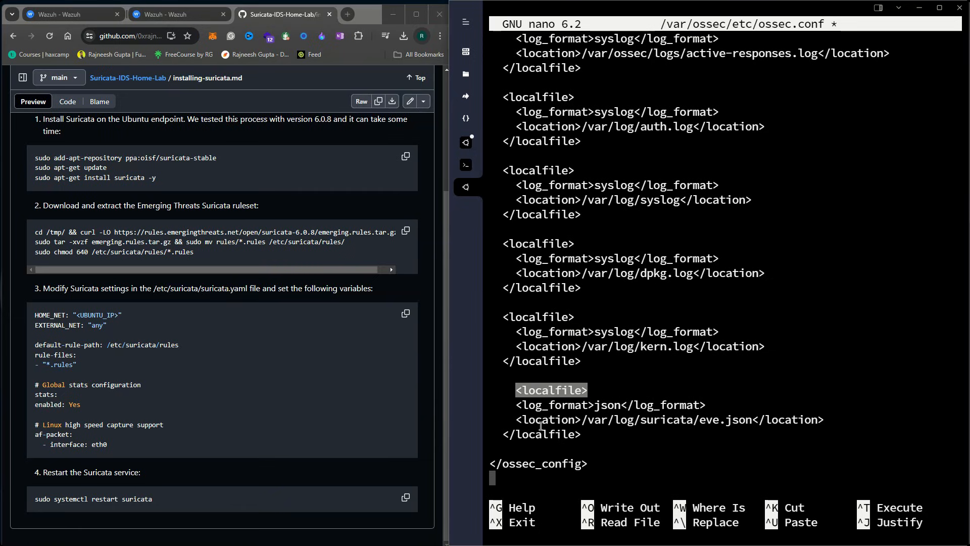
left_click_drag(503, 435, 579, 434)
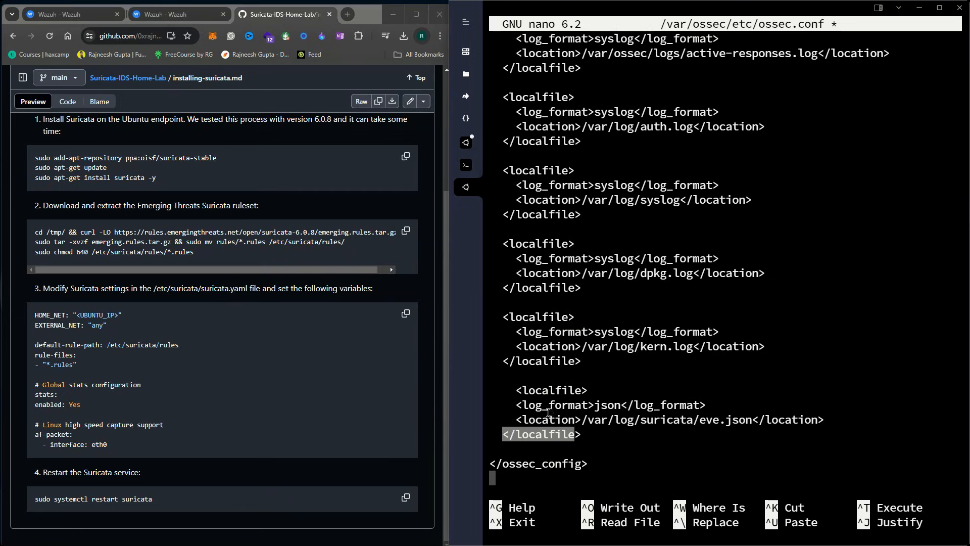
left_click_drag(516, 404, 706, 406)
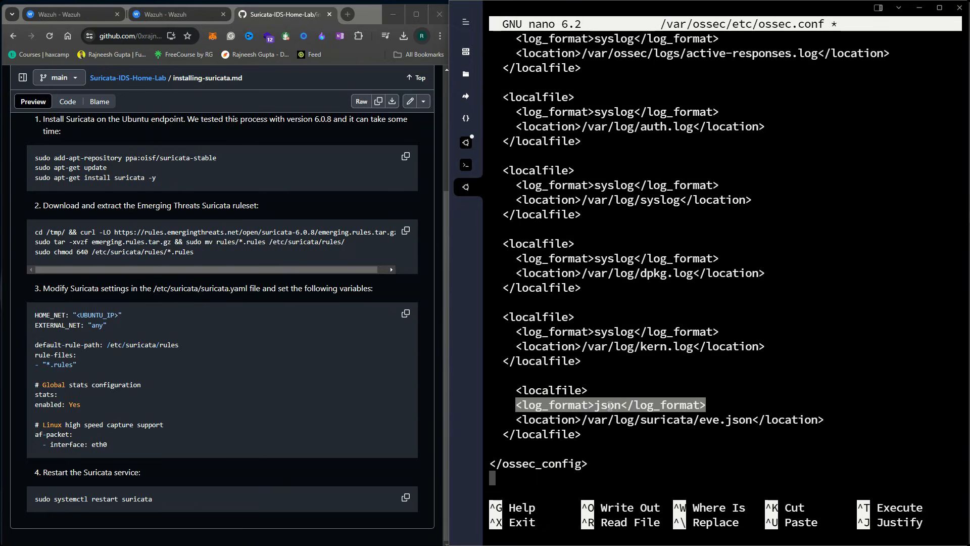
left_click_drag(518, 421, 608, 419)
left_click(616, 422)
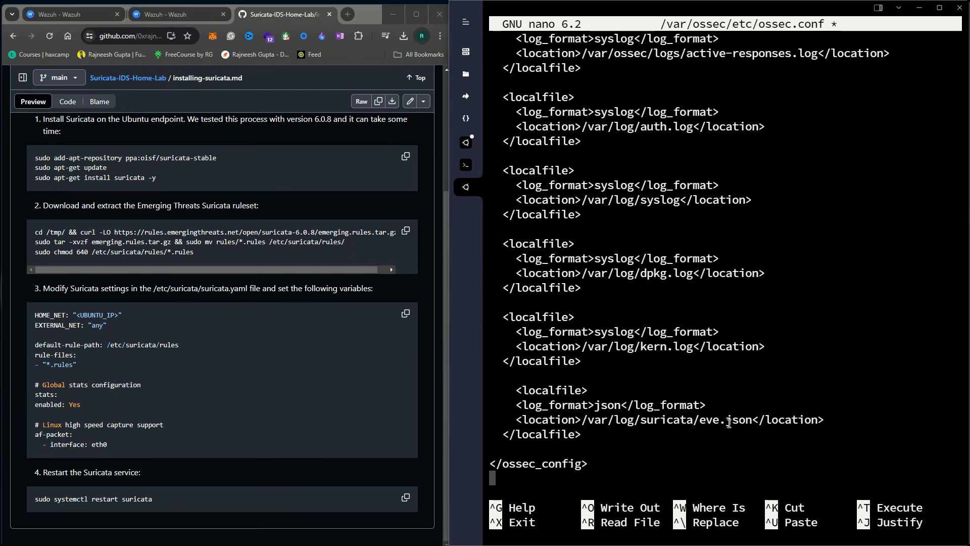
left_click_drag(588, 421, 680, 421)
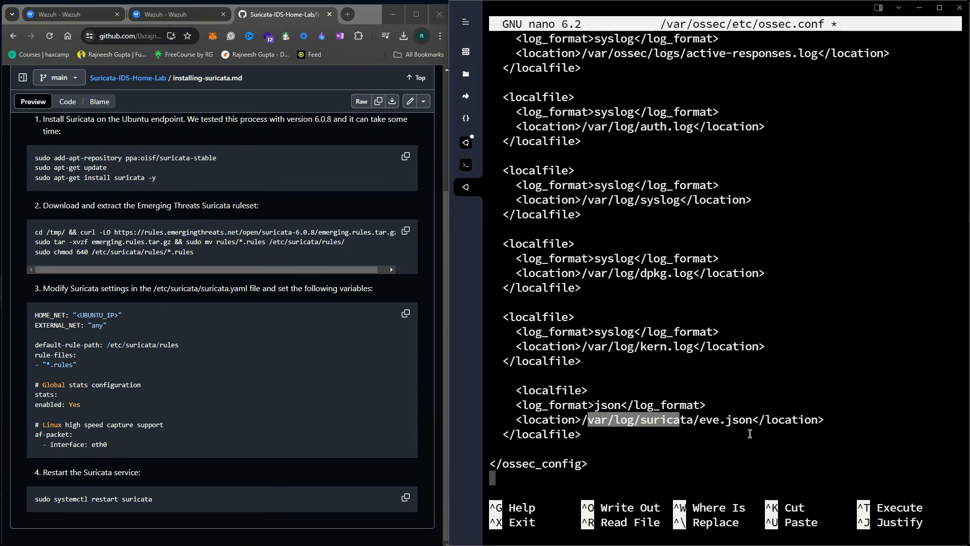
left_click(749, 434)
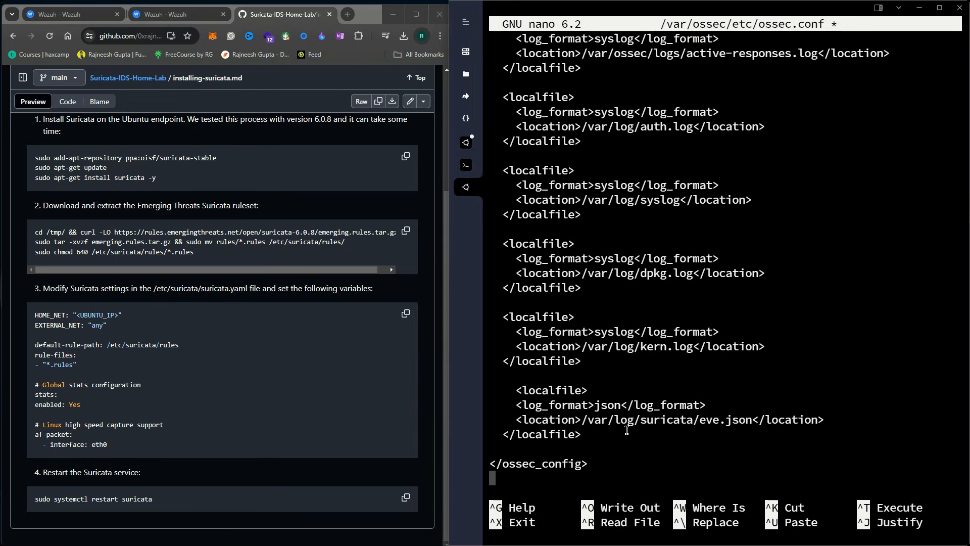
Save ossec.conf and run sudo systemctl restart wazuh-agent
key("ctrl+x")
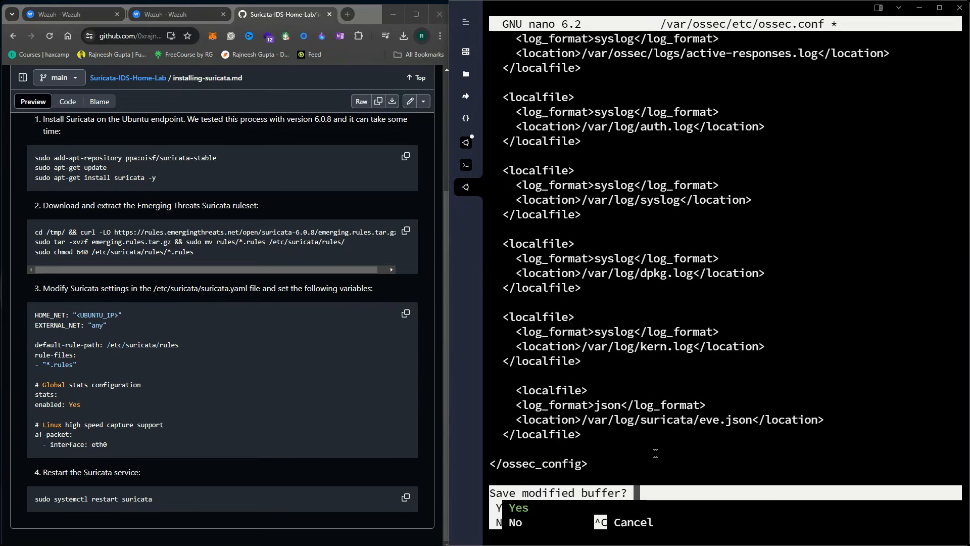
key("y")
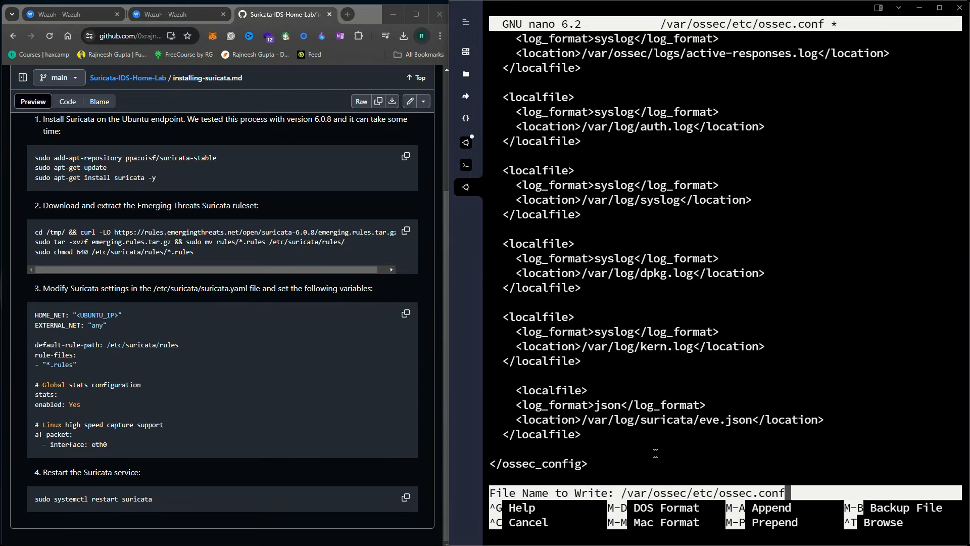
key("Return")
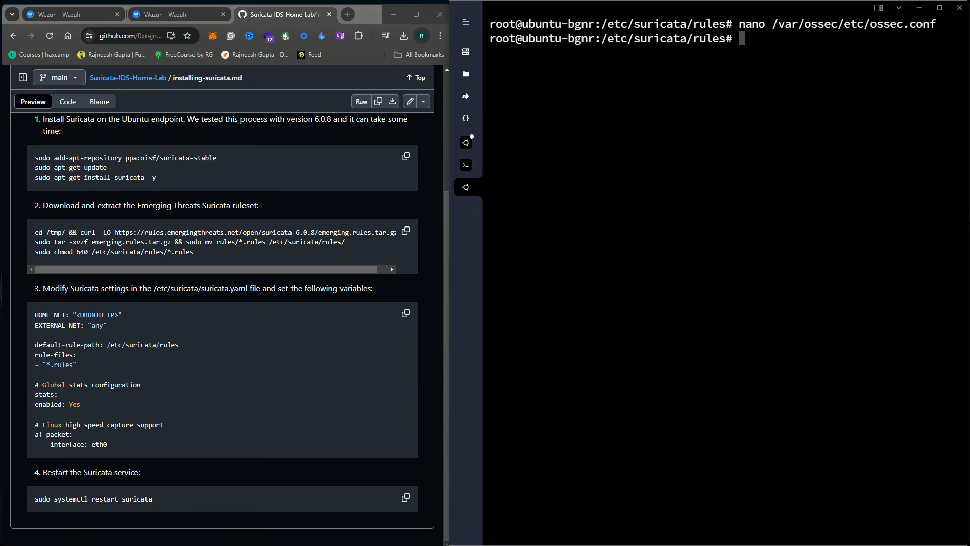
right_click(682, 240)
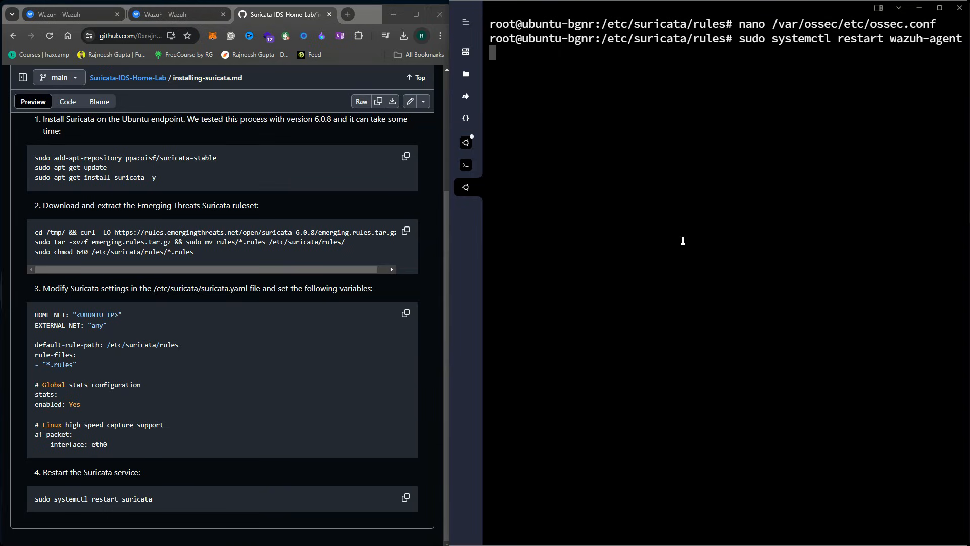
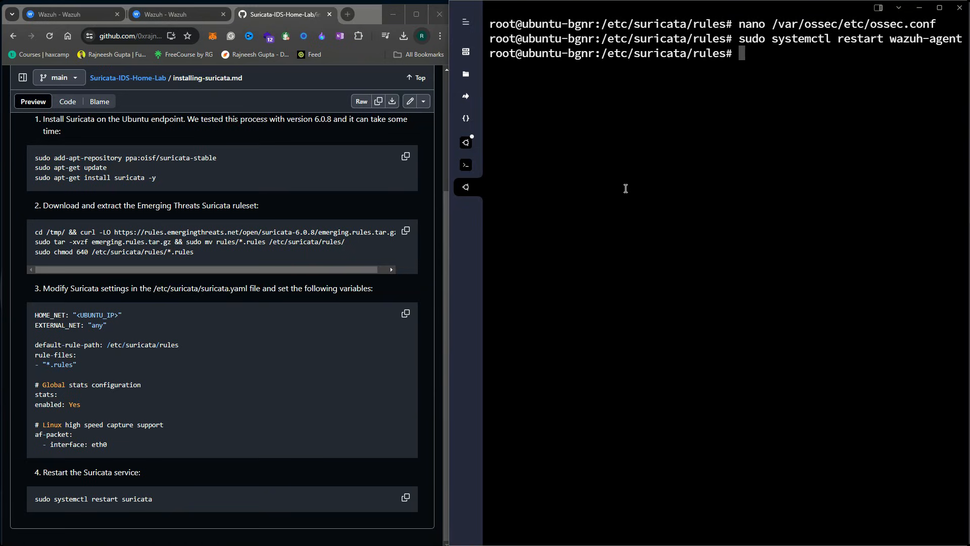
Enter /var/log/suricata/ and list its files: fast.log, suricata.log and eve.json
type("cd /var/log/suricata/")
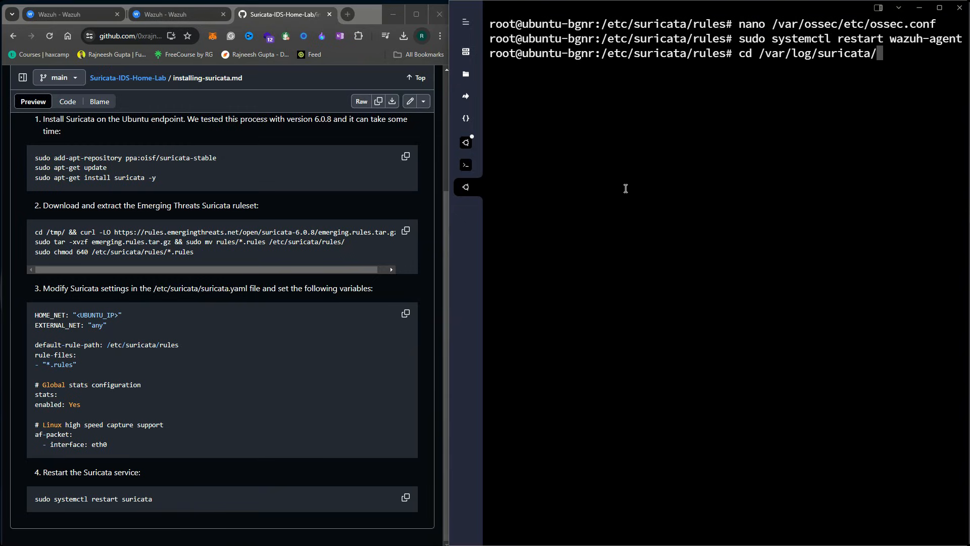
key("Return")
type("ls")
key("Return")
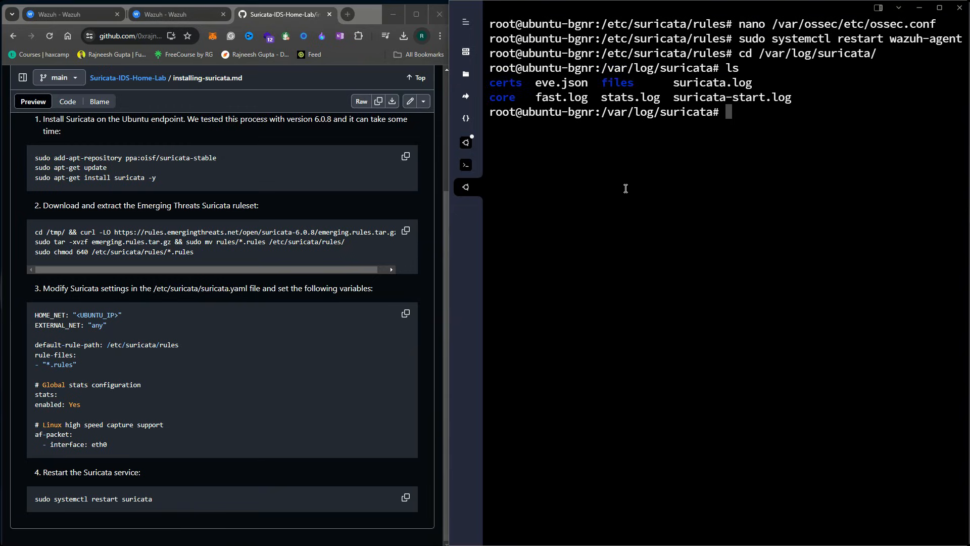
double_click(556, 97)
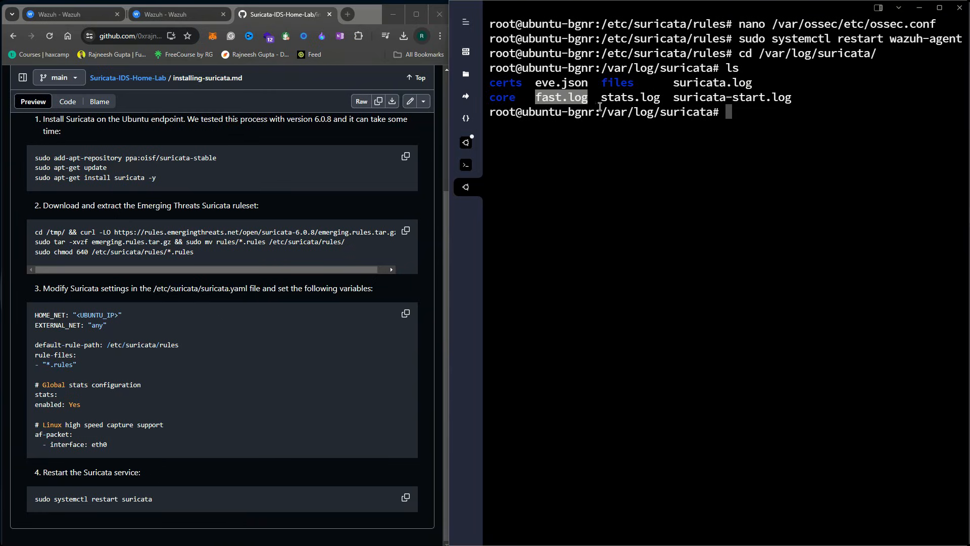
double_click(714, 82)
double_click(555, 98)
double_click(715, 84)
key("ctrl+c")
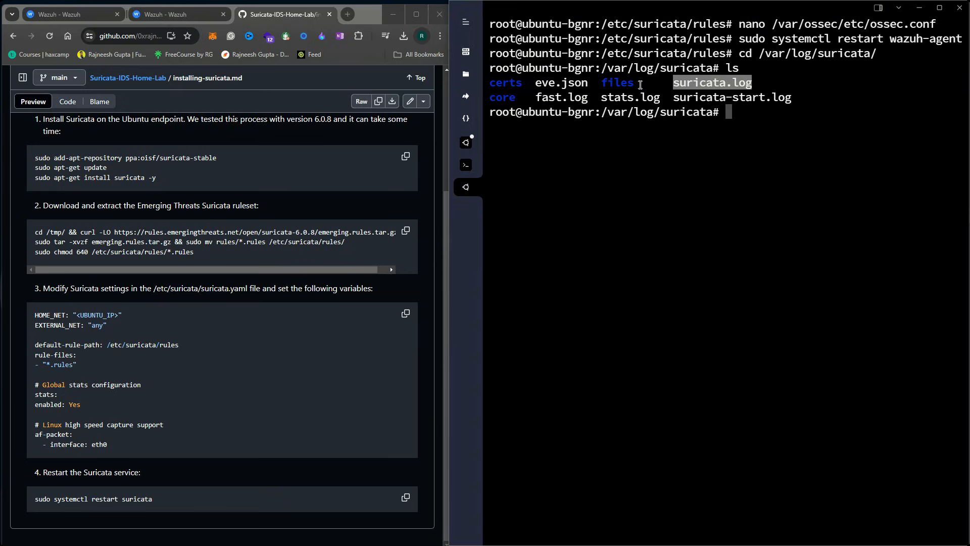
double_click(555, 85)
double_click(554, 83)
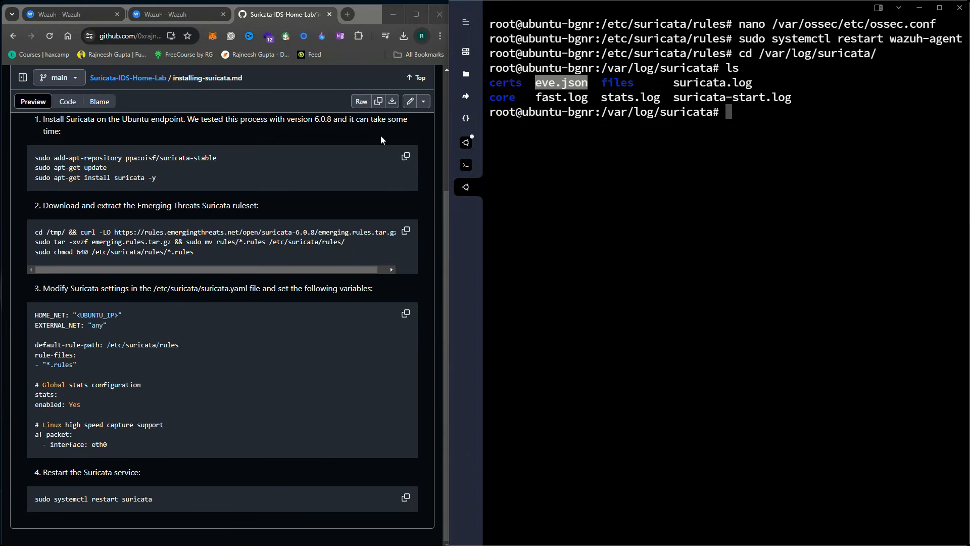
double_click(556, 83)
Tail -f suricata.log to confirm the Suricata engine started on enp1s0, then stop it
left_click_drag(763, 51, 877, 57)
left_click(877, 56)
type("tail -f")
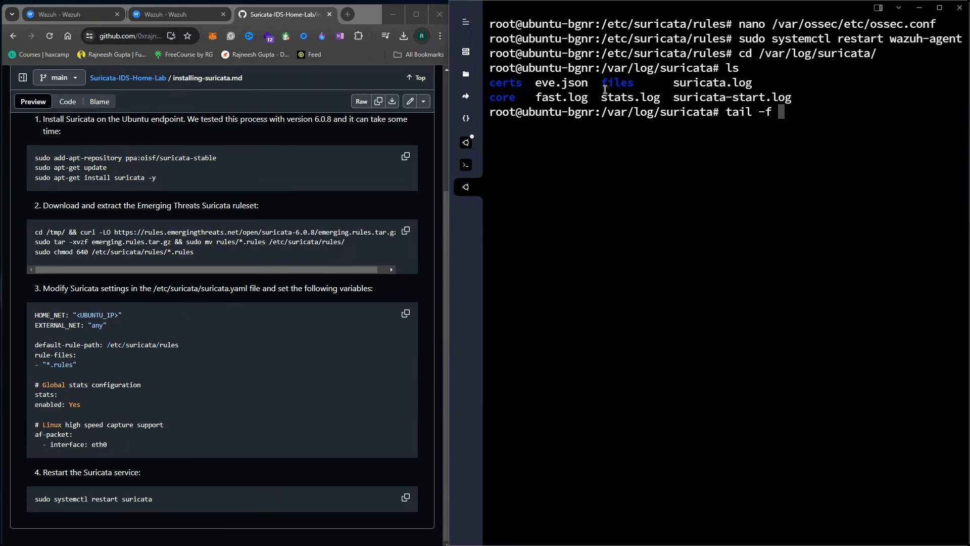
double_click(713, 83)
right_click(867, 141)
right_click(854, 124)
key("Return")
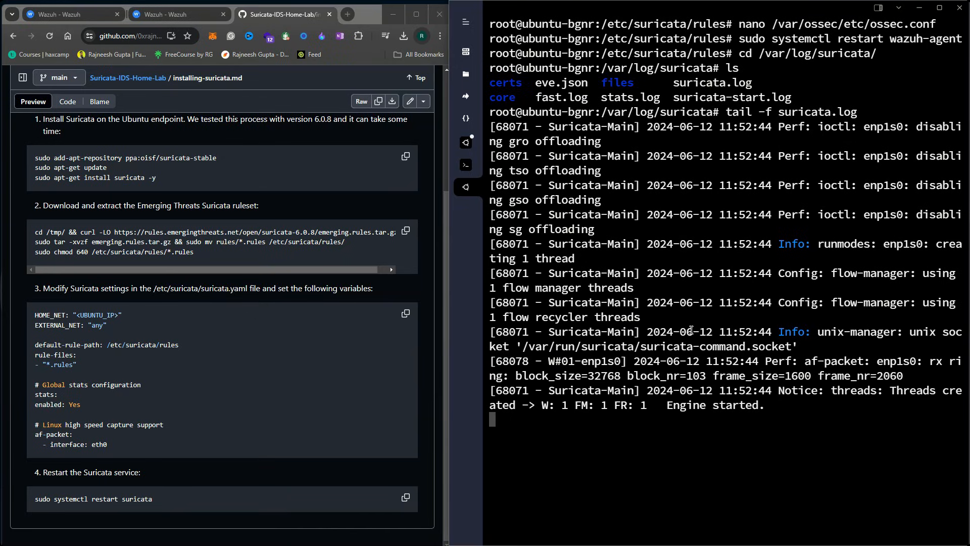
key("ctrl+c")
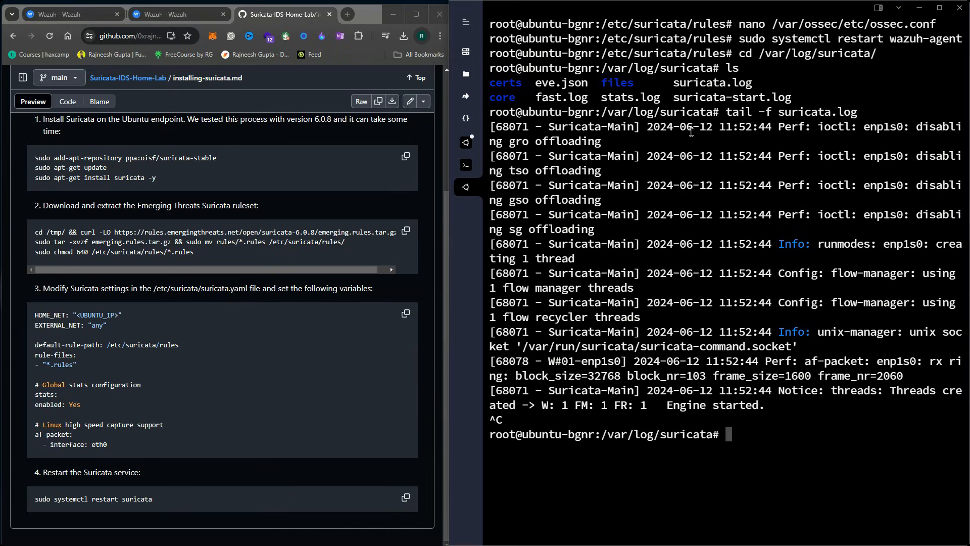
Tail fast.log to view ET DROP and CINS alerts hitting 139.84.133.199, then stop following
double_click(569, 96)
key("Up")
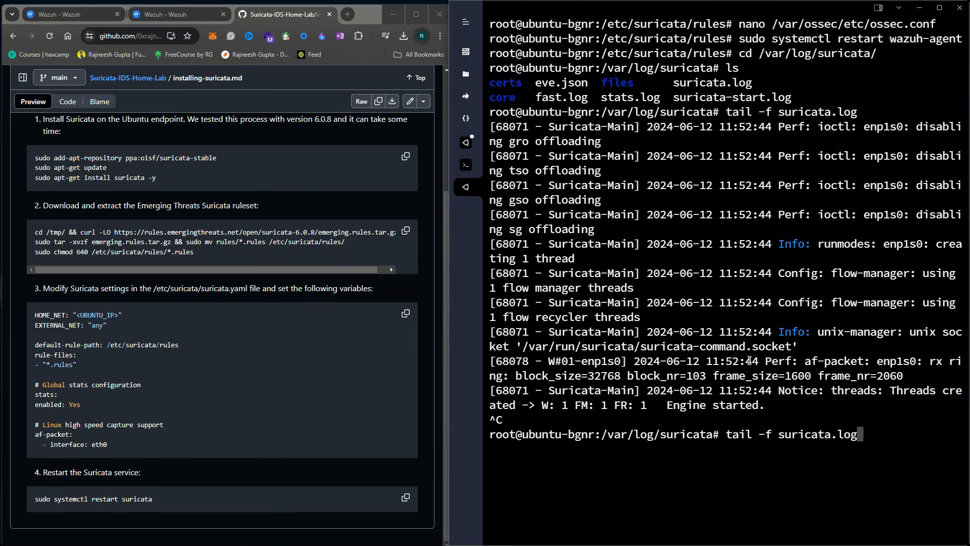
key("BackSpace")
key("BackSpace")
key("BackSpace")
key("BackSpace")
key("BackSpace")
key("BackSpace")
key("BackSpace")
key("BackSpace")
key("BackSpace")
key("BackSpace")
key("BackSpace")
key("BackSpace")
right_click(796, 300)
key("Return")
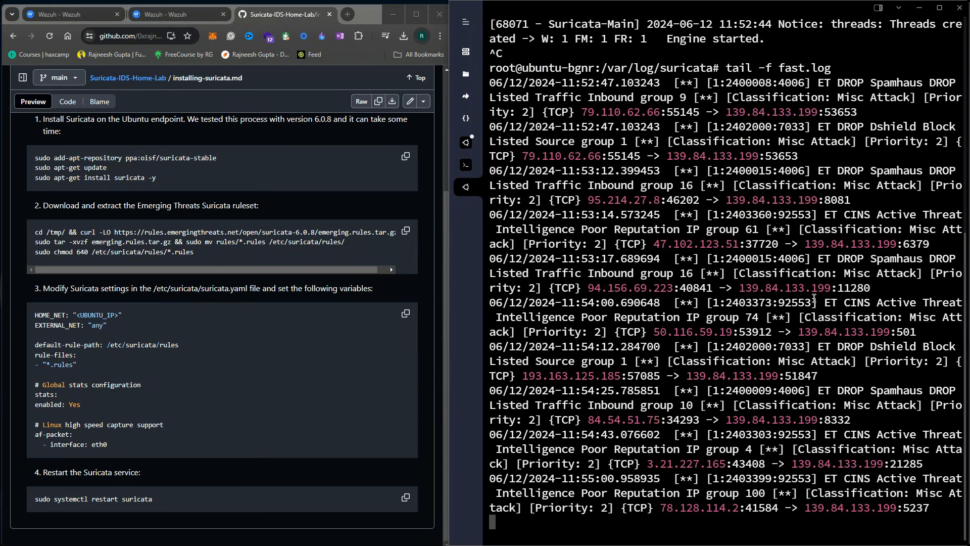
scroll(849, 98, "up", 1)
left_click_drag(775, 114, 843, 116)
left_click(844, 117)
key("ctrl+c")
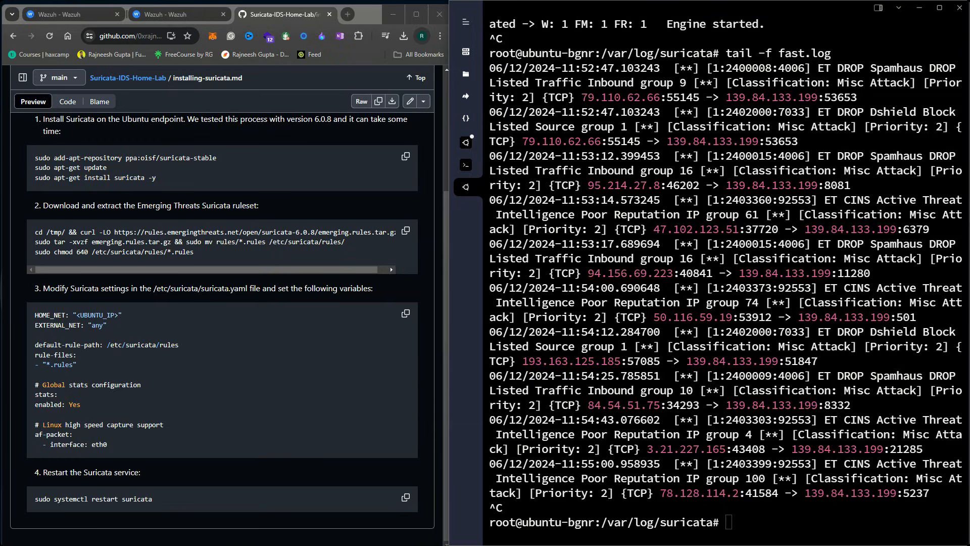
left_click_drag(0, 139, 376, 107)
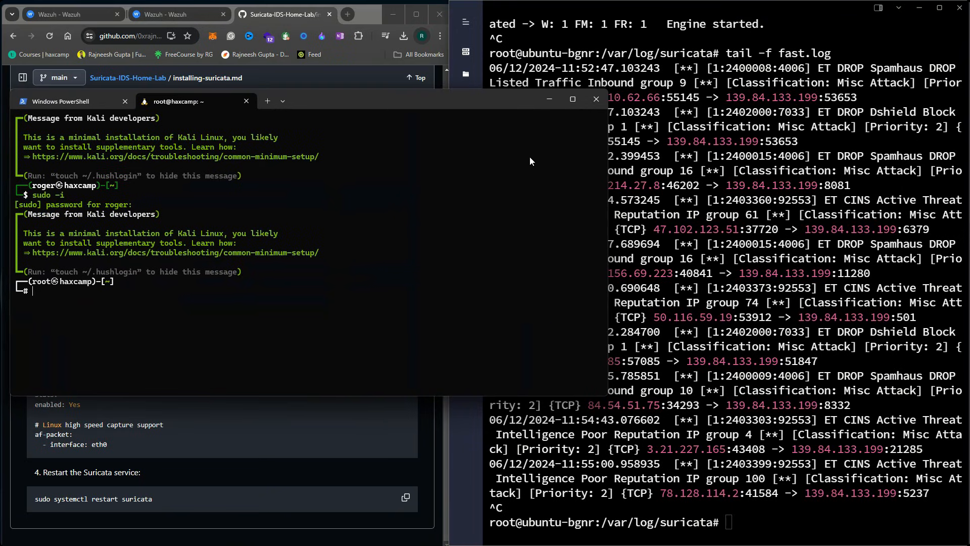
Clear the Kali terminal, enlarge its text, check nmap's help and start an nmap -sS command
left_click_drag(605, 179, 449, 181)
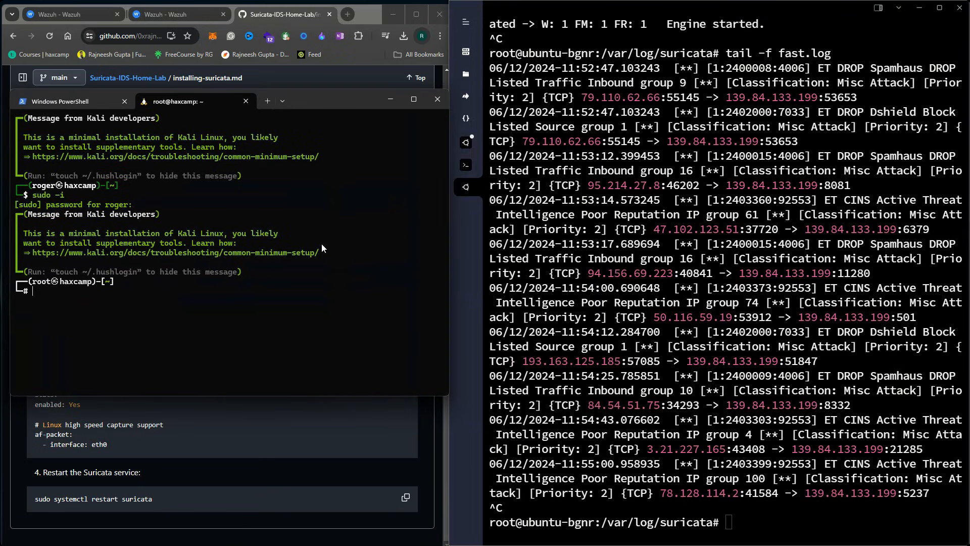
type("r")
key("Return")
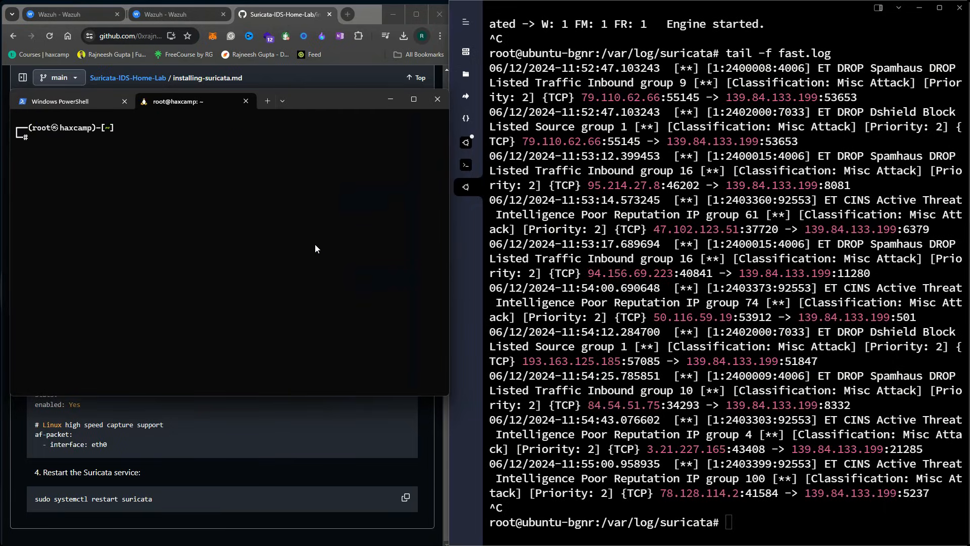
key("ctrl+equal")
key("ctrl+equal")
key("ctrl+equal")
key("ctrl+equal")
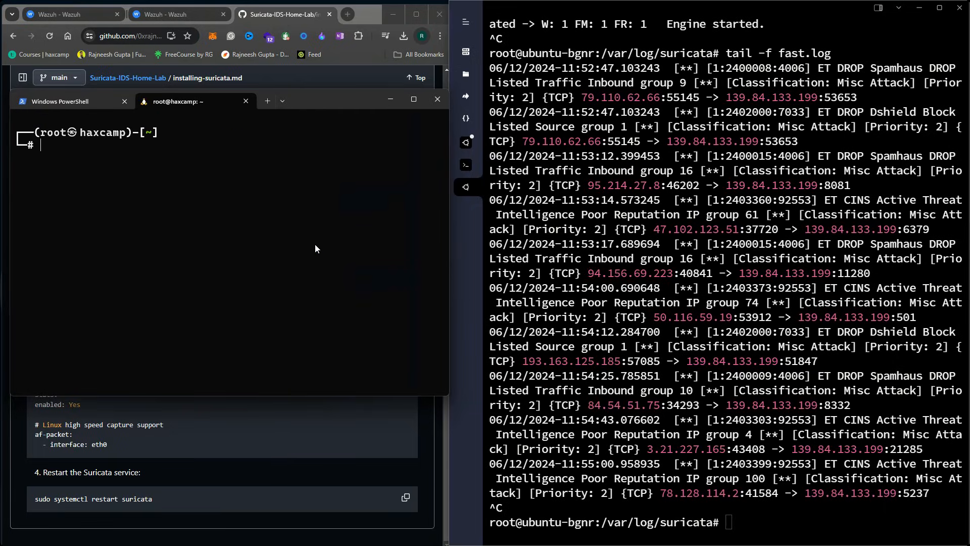
type("nmap")
key("Return")
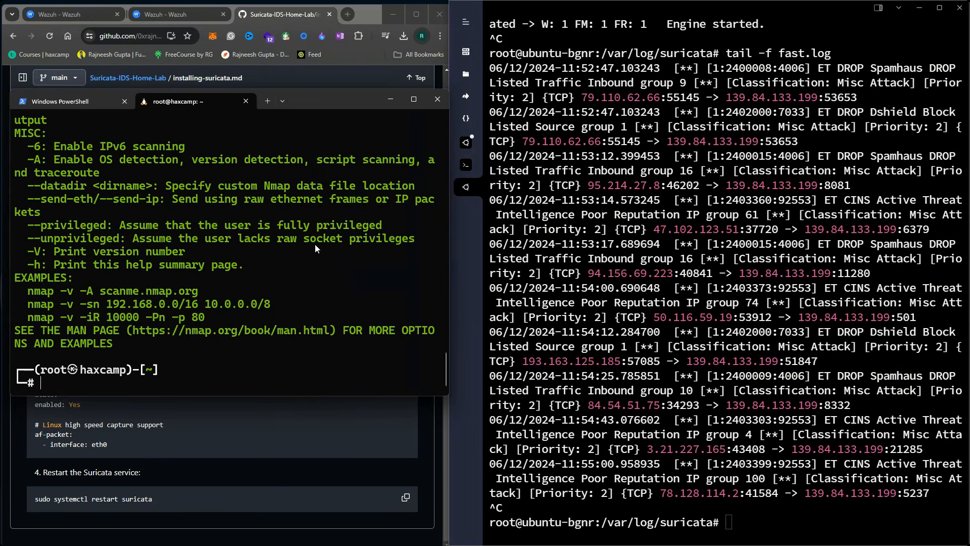
type("nmap")
left_click_drag(322, 98, 326, 82)
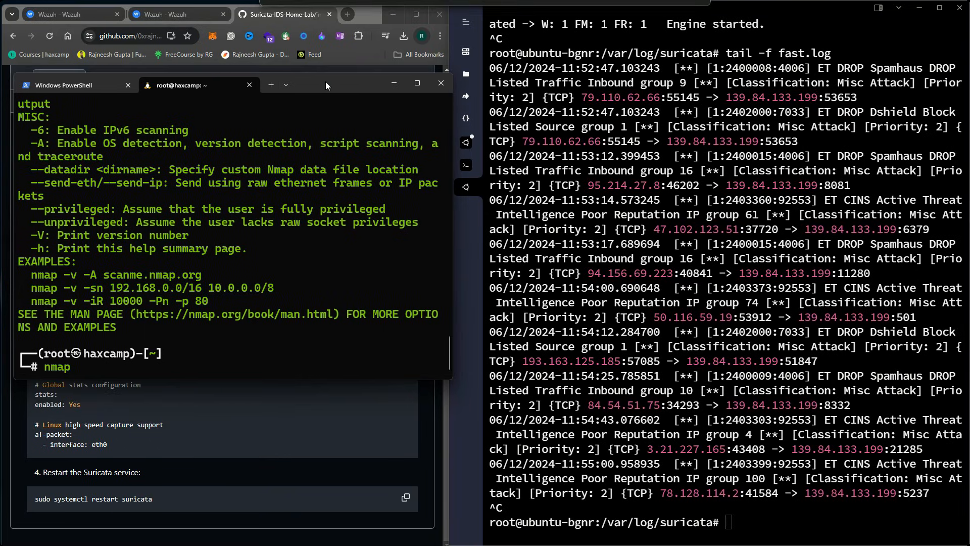
type("-sS")
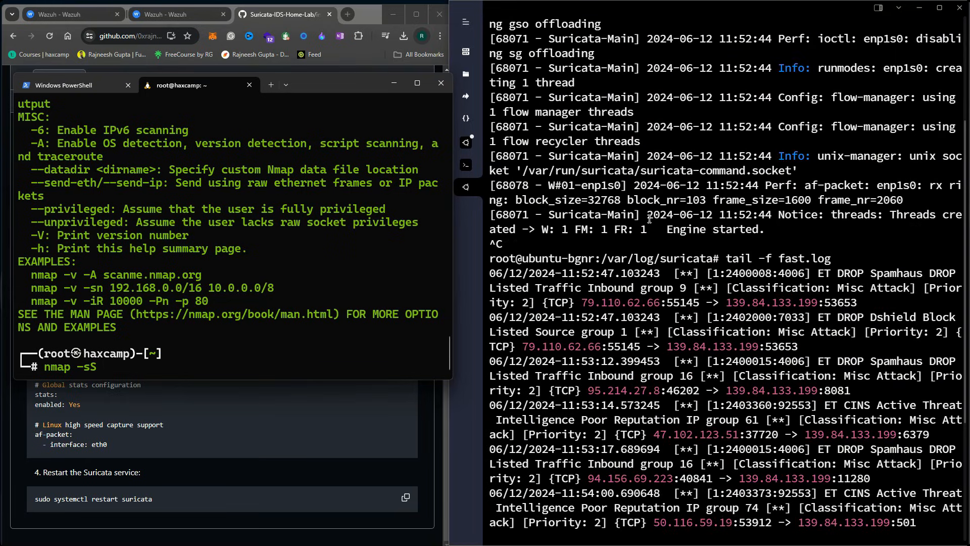
scroll(677, 185, "up", 9)
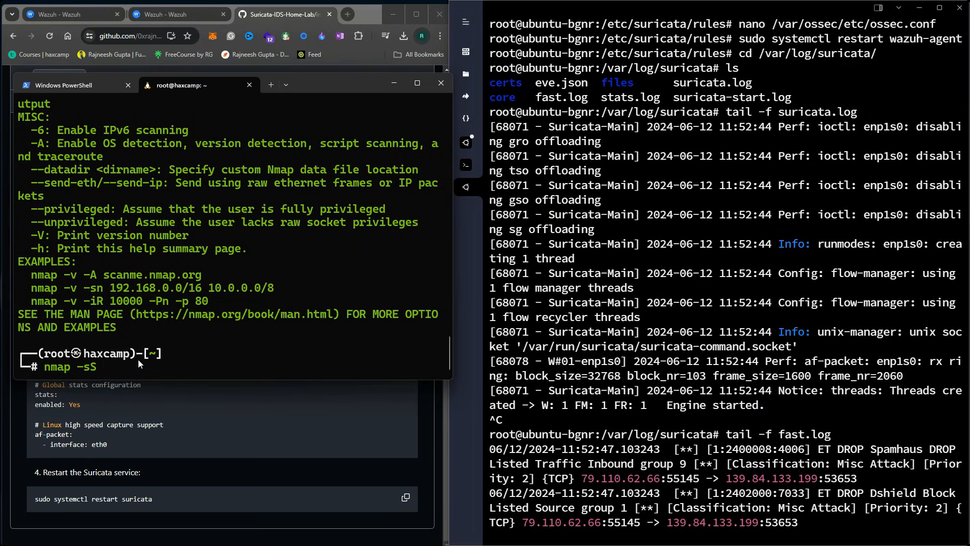
scroll(661, 363, "down", 9)
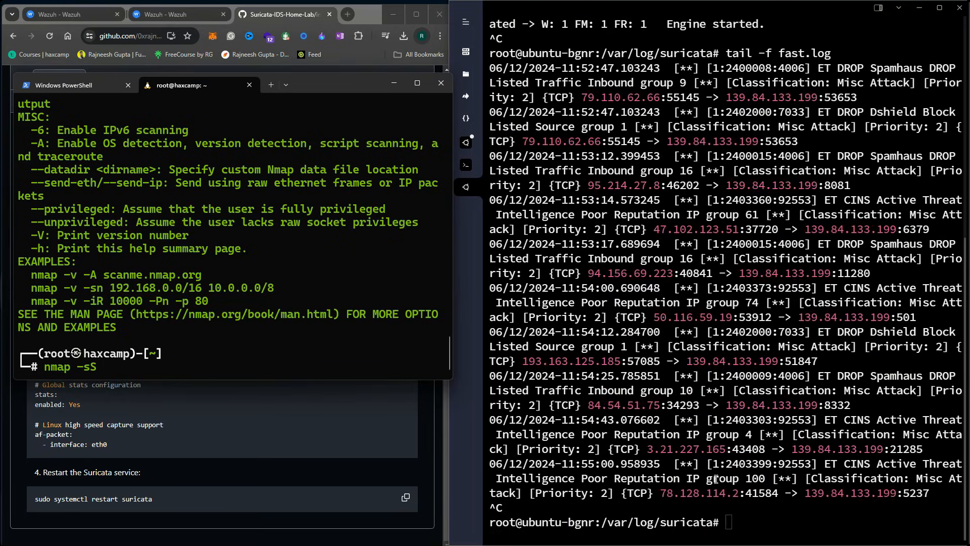
Get the Ubuntu agent's IP 139.84.133.199 from ifconfig and SYN-scan it from Kali
left_click(730, 526)
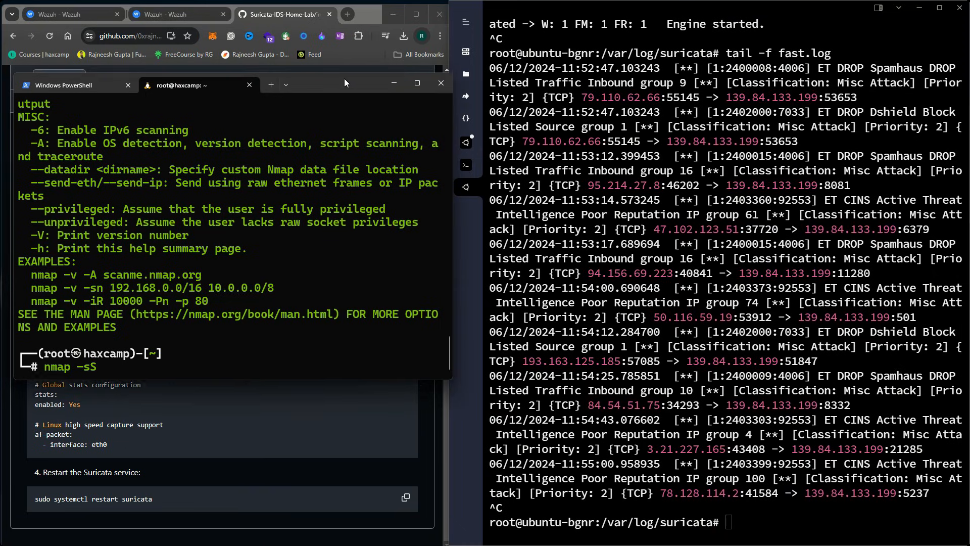
left_click_drag(344, 78, 345, 68)
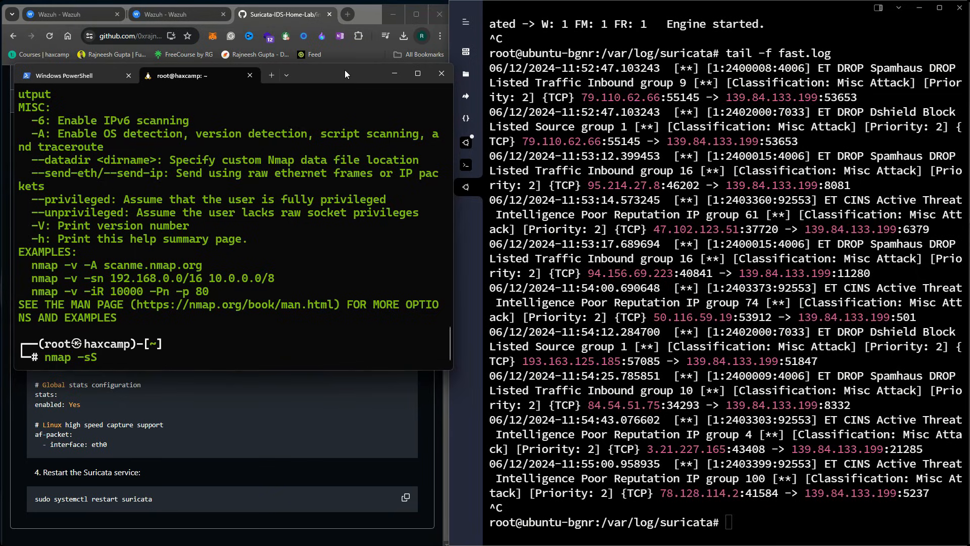
left_click(731, 487)
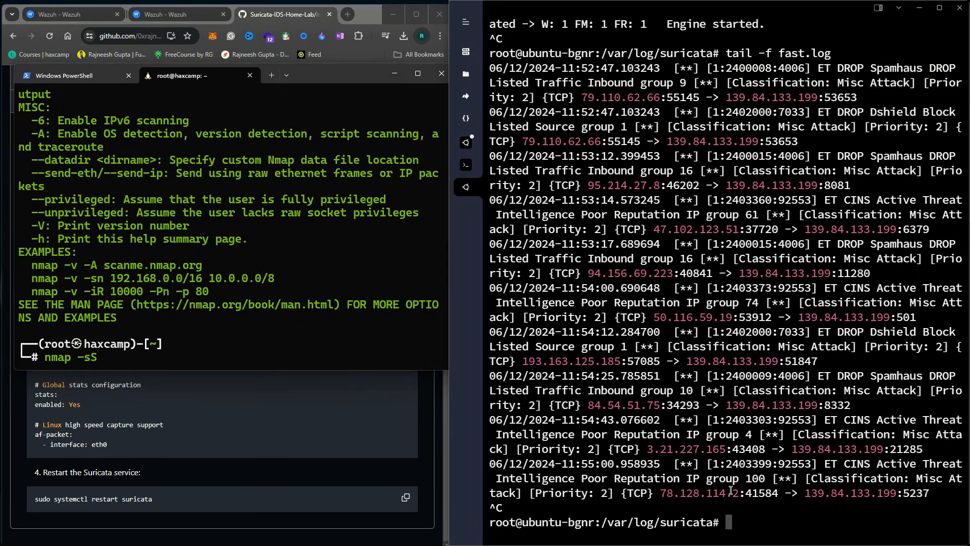
type("ifconfig")
key("Return")
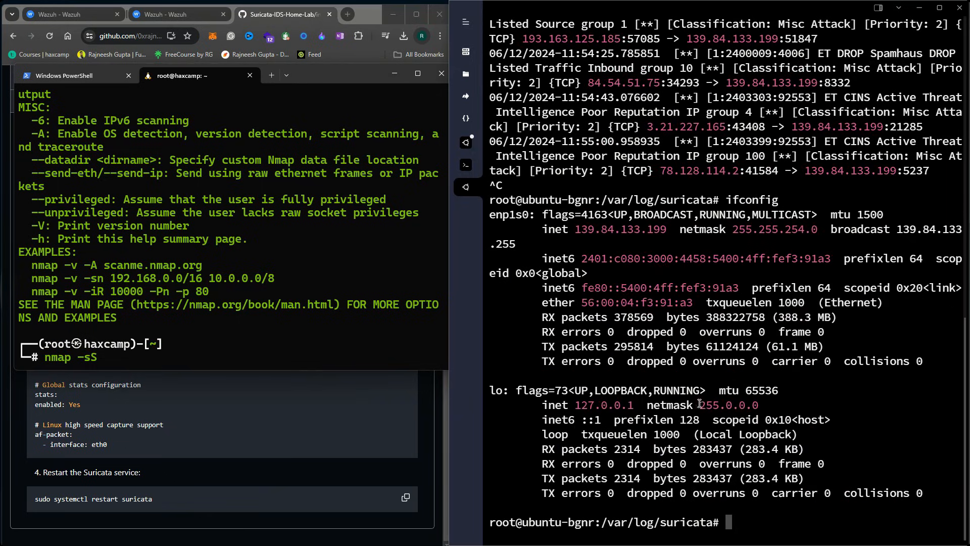
double_click(620, 229)
left_click(241, 346)
key("ctrl+v")
key("Return")
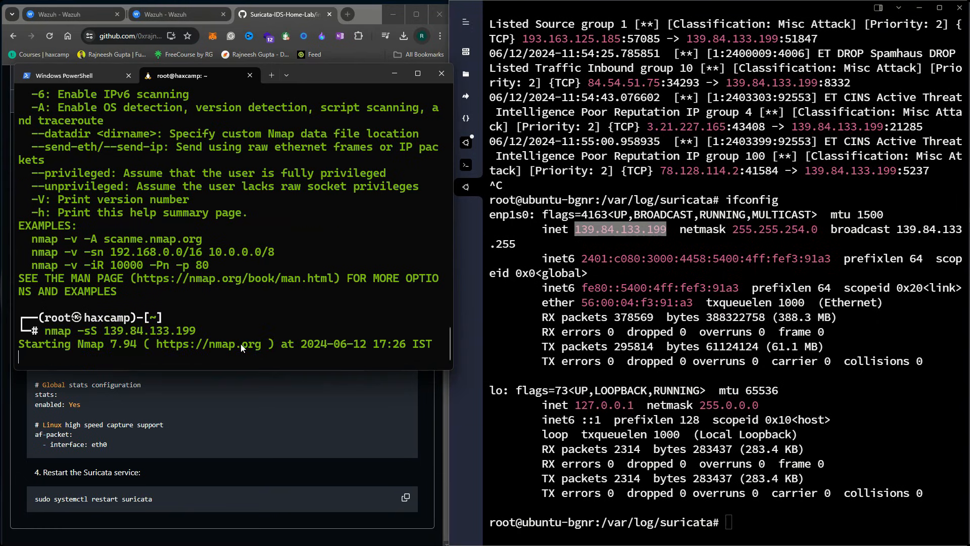
left_click_drag(330, 74, 0, 203)
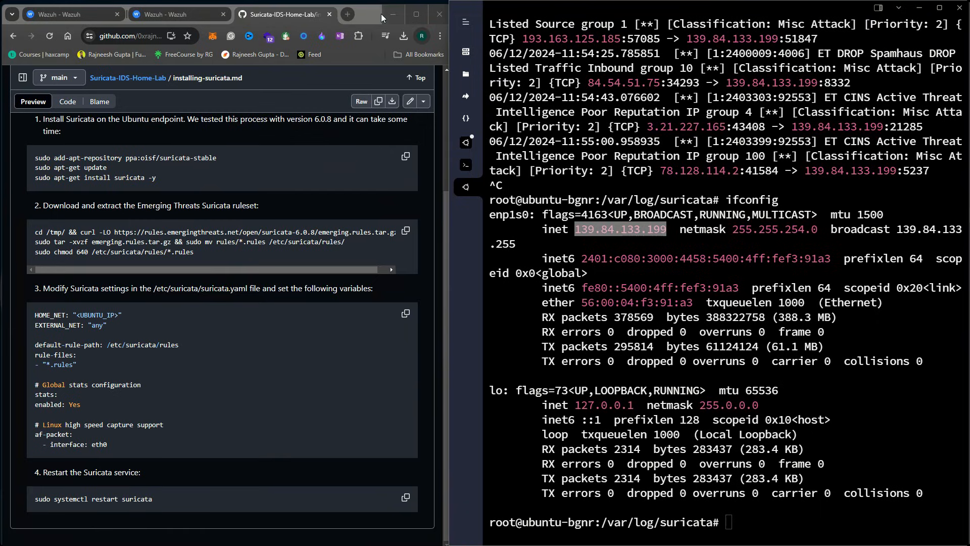
Prepare a tail -f fast.log command in the Ubuntu terminal beside the widened browser
left_click_drag(448, 52, 760, 53)
left_click(173, 14)
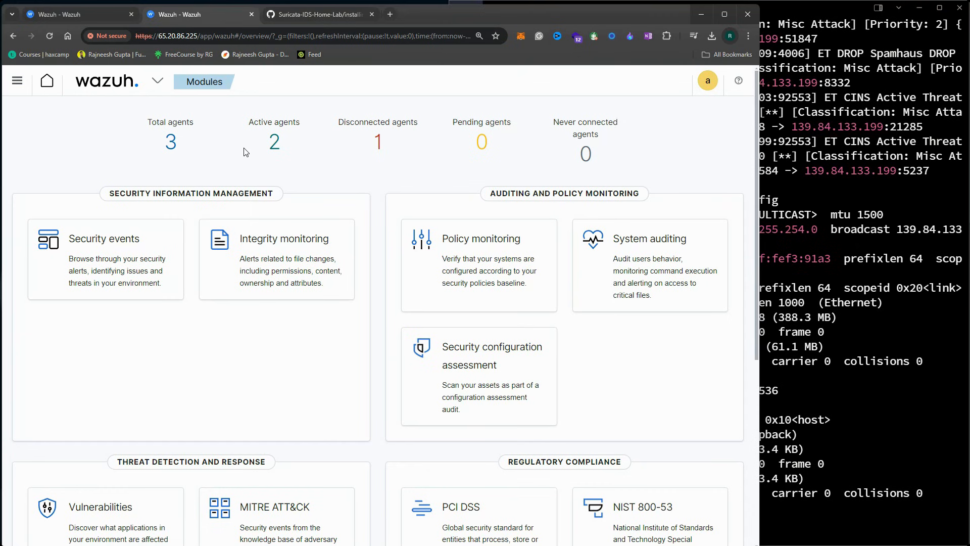
left_click(830, 230)
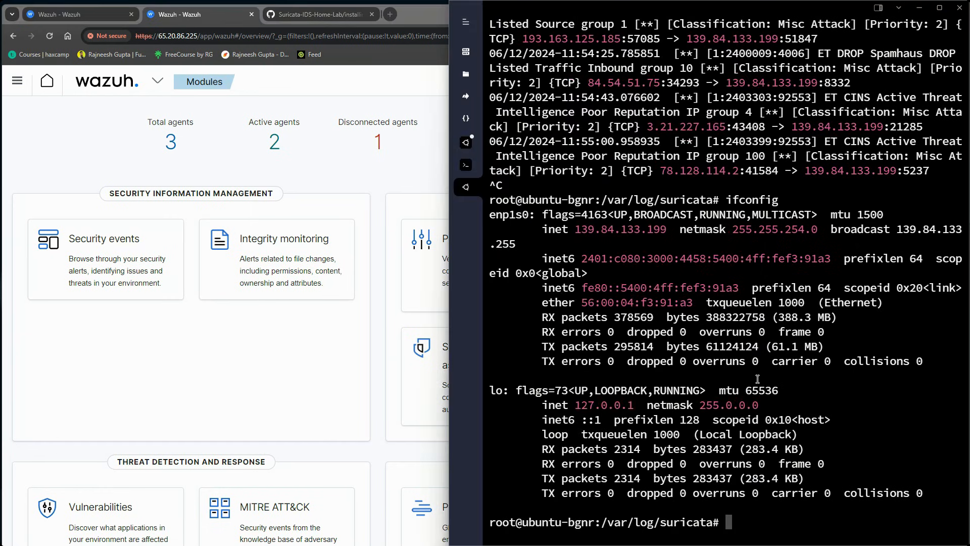
type("tail -f fast.log")
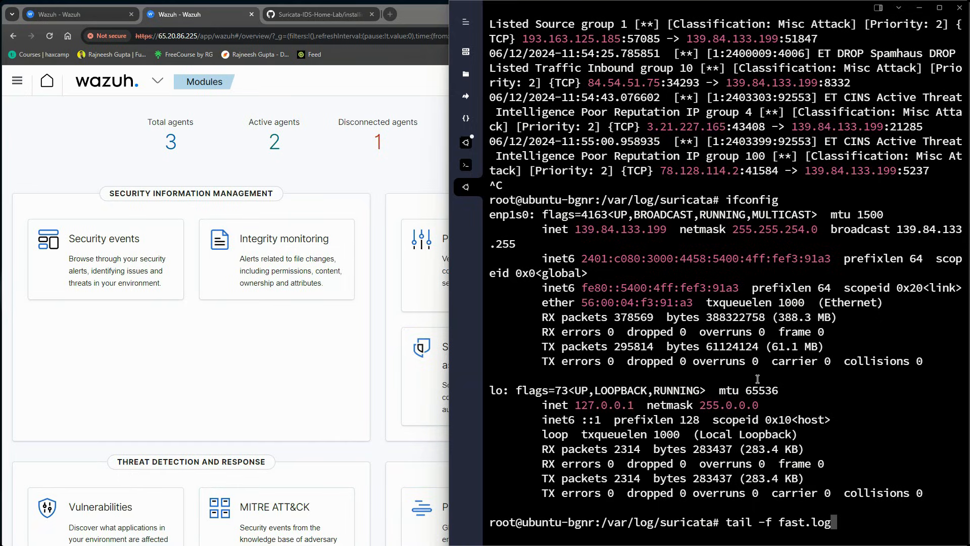
left_click(198, 16)
Open the Security events alert list for agent ubuntu-bgnr (001)
left_click(170, 143)
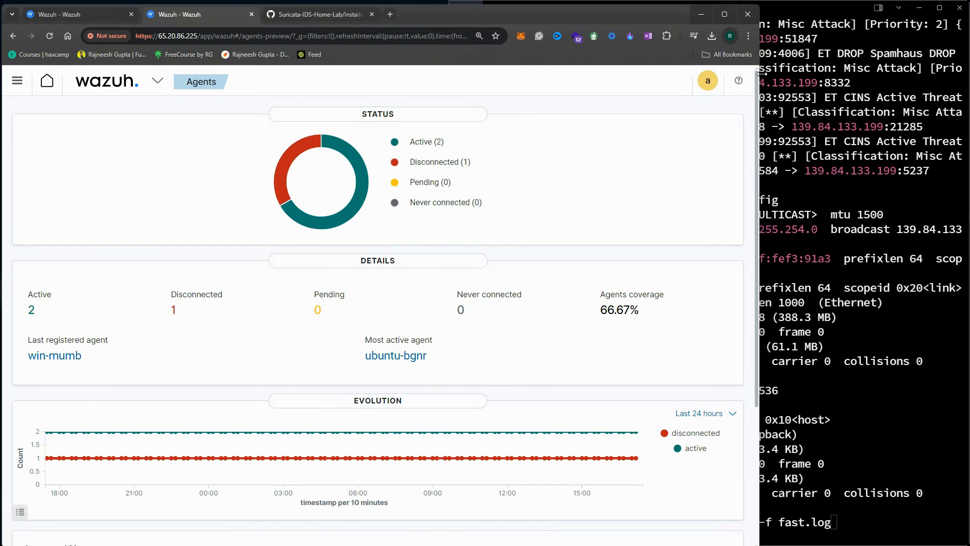
left_click_drag(762, 74, 946, 74)
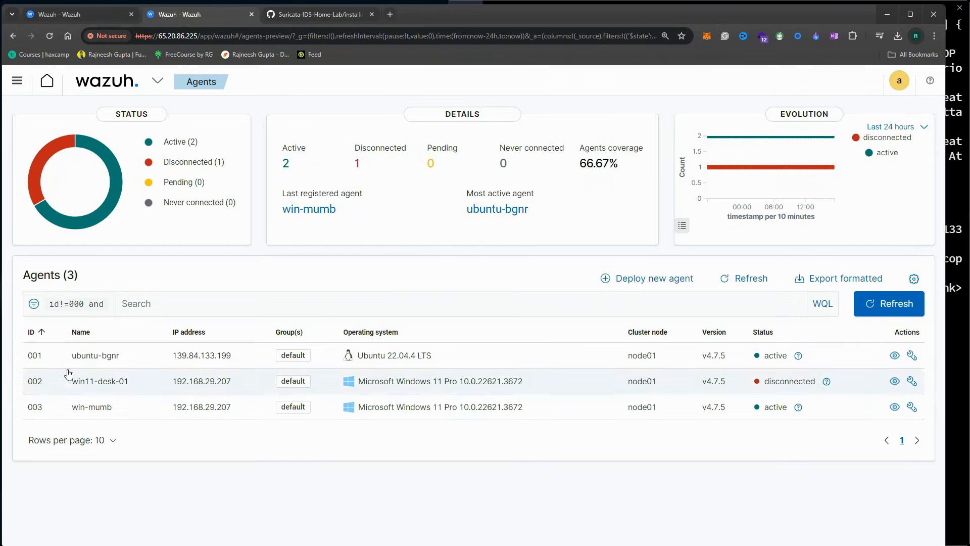
left_click(116, 359)
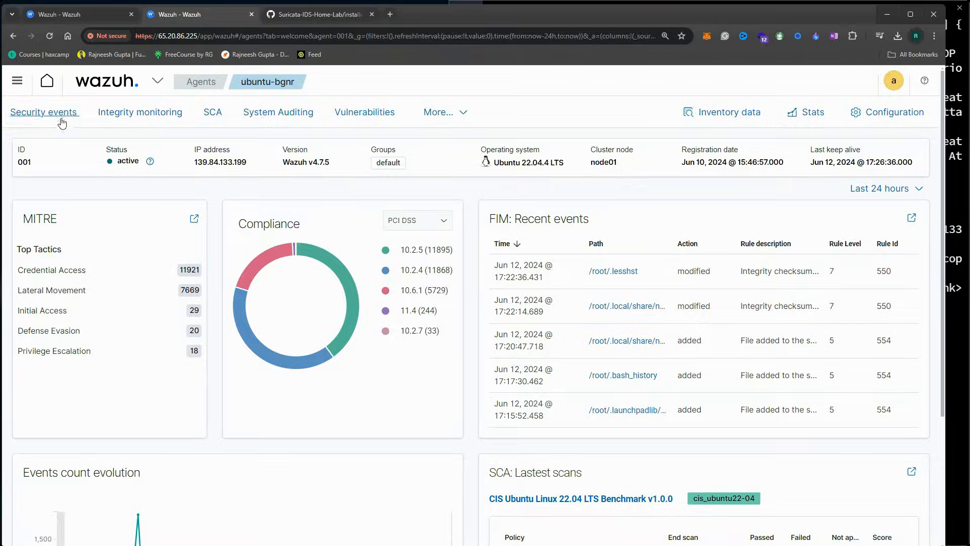
left_click(62, 123)
left_click(107, 115)
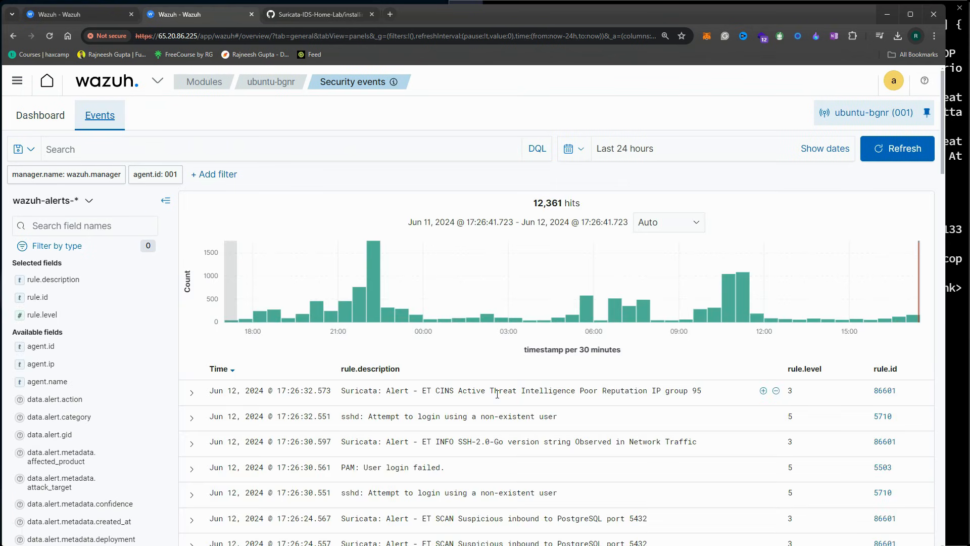
Expand the newest ET CINS poor-reputation alert and review its description and rule fields
scroll(497, 393, "down", 3)
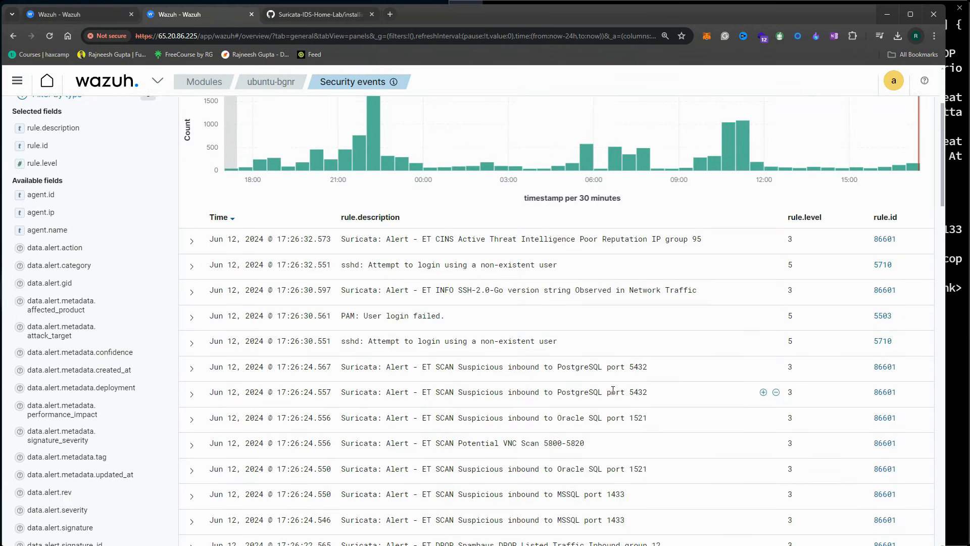
left_click_drag(657, 372, 454, 367)
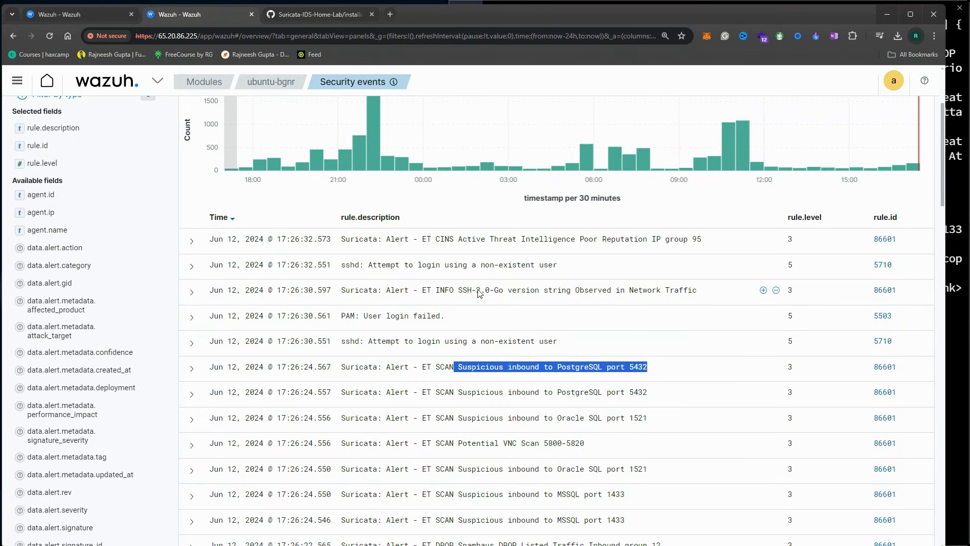
left_click(191, 241)
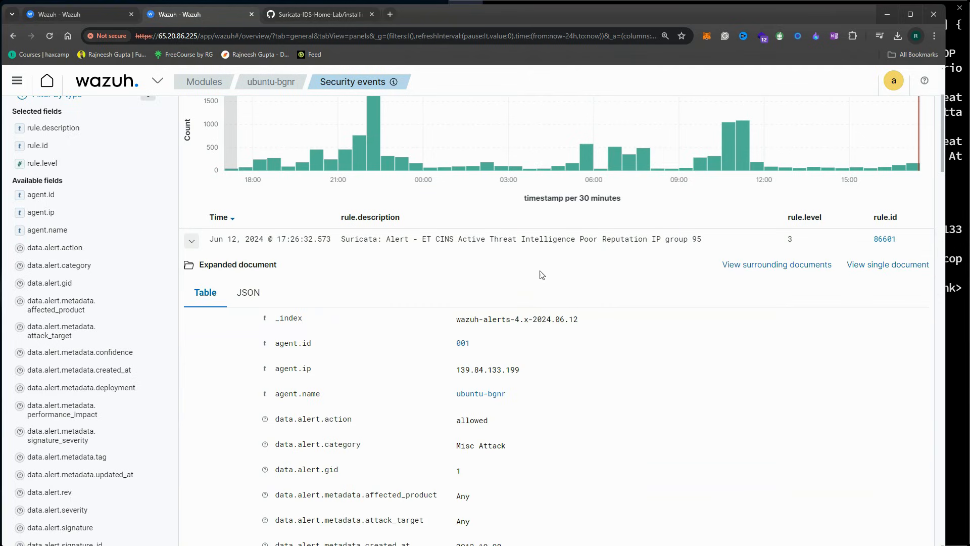
left_click_drag(417, 239, 459, 241)
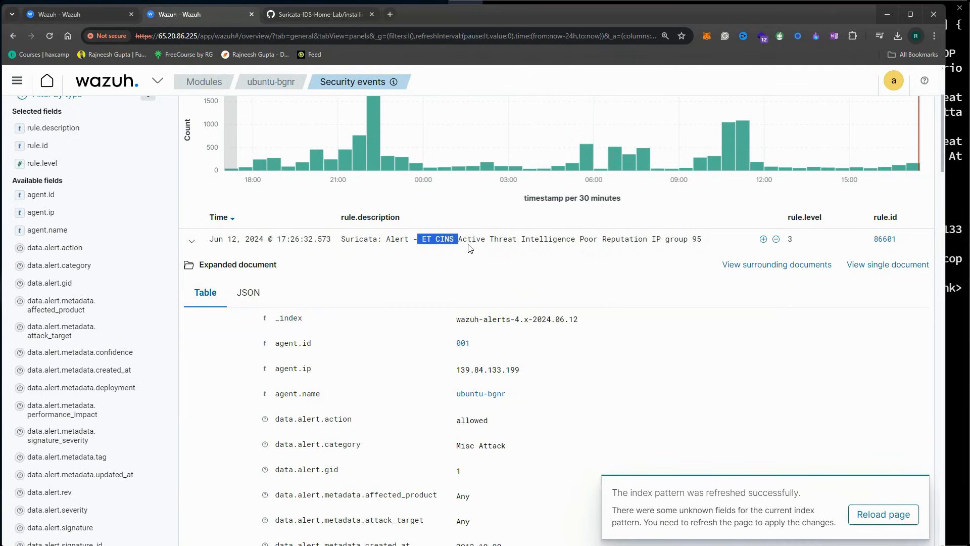
left_click(507, 242)
left_click_drag(533, 238, 644, 240)
scroll(528, 354, "down", 6)
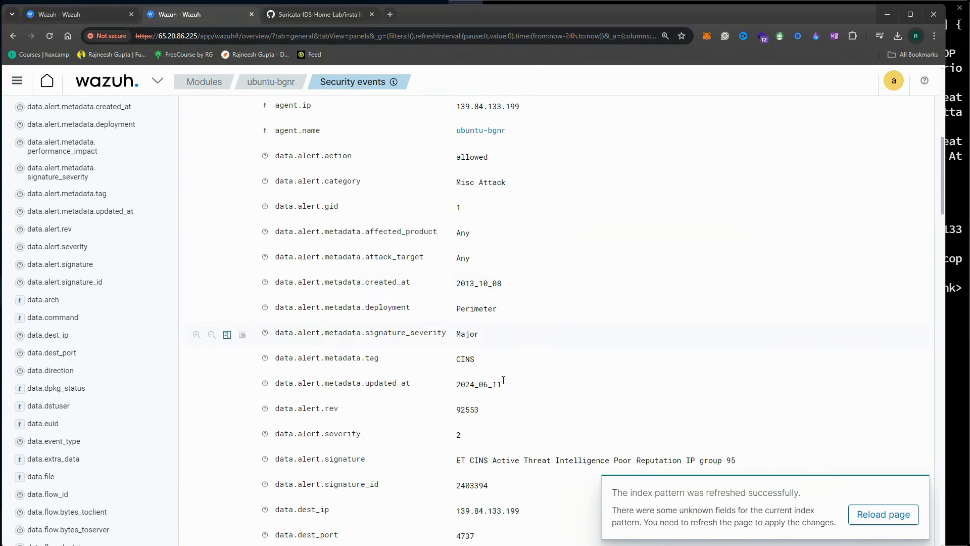
scroll(527, 389, "down", 2)
left_click_drag(457, 320, 712, 322)
left_click(731, 327)
scroll(510, 303, "up", 3)
scroll(556, 334, "down", 14)
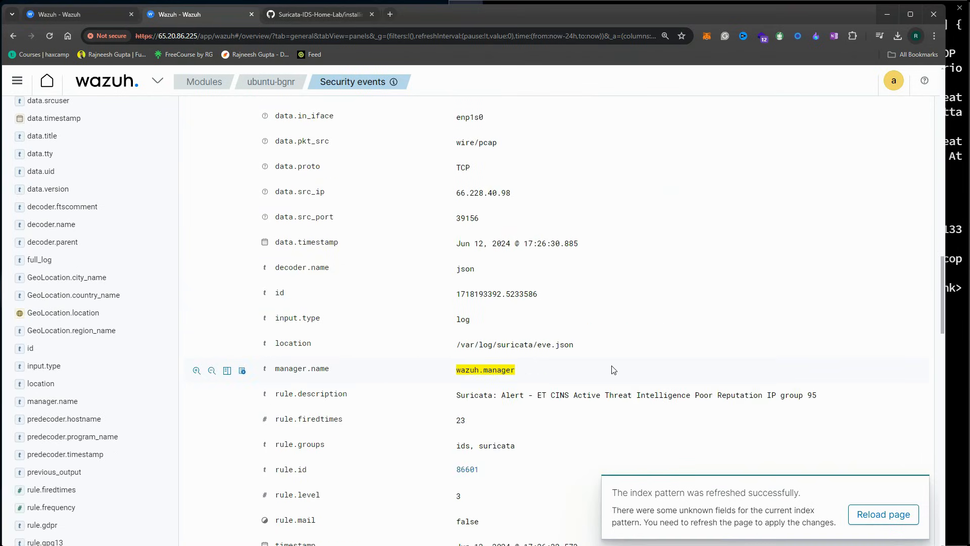
left_click_drag(536, 396, 598, 398)
Scroll through further alerts, including the PostgreSQL and MSSQL port-scan alerts
scroll(602, 404, "down", 5)
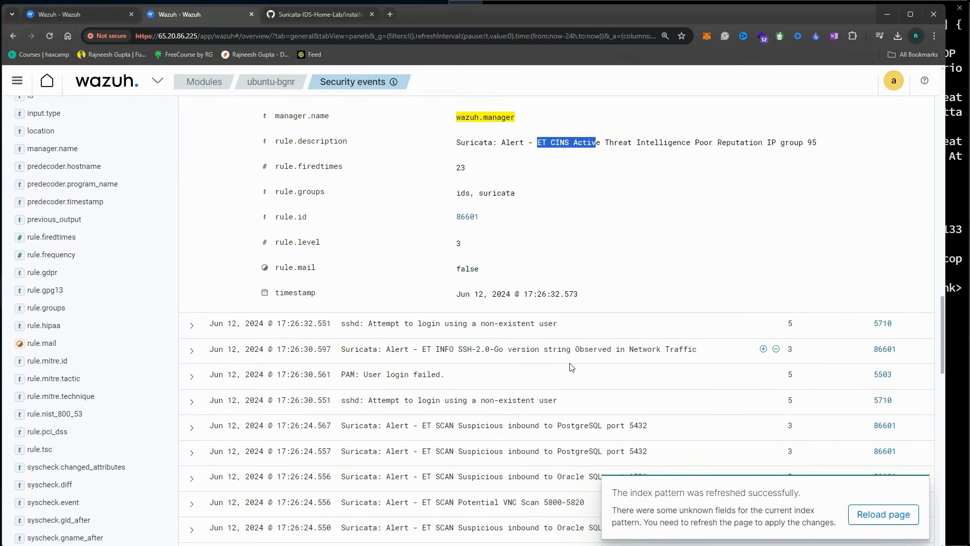
scroll(571, 365, "down", 2)
left_click_drag(559, 324, 595, 325)
scroll(586, 328, "down", 1)
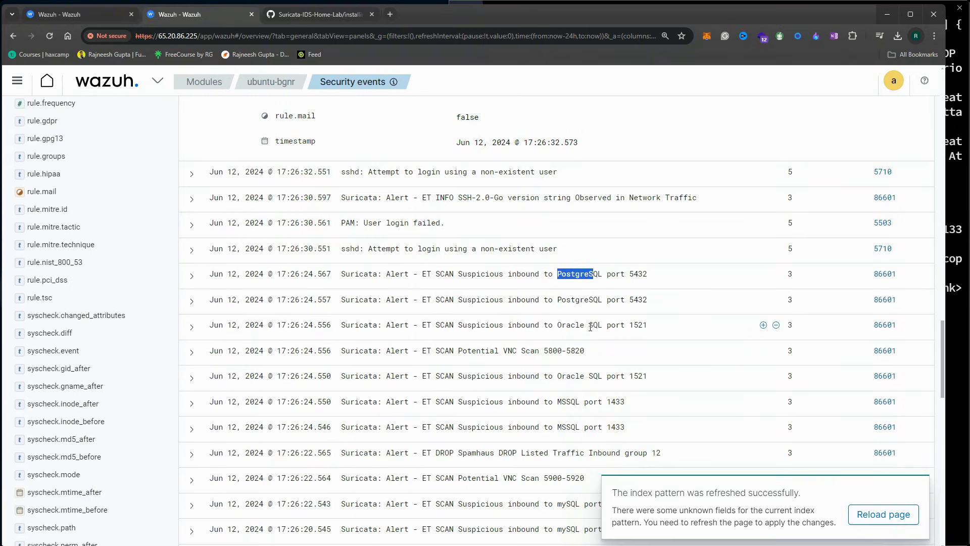
scroll(582, 344, "down", 1)
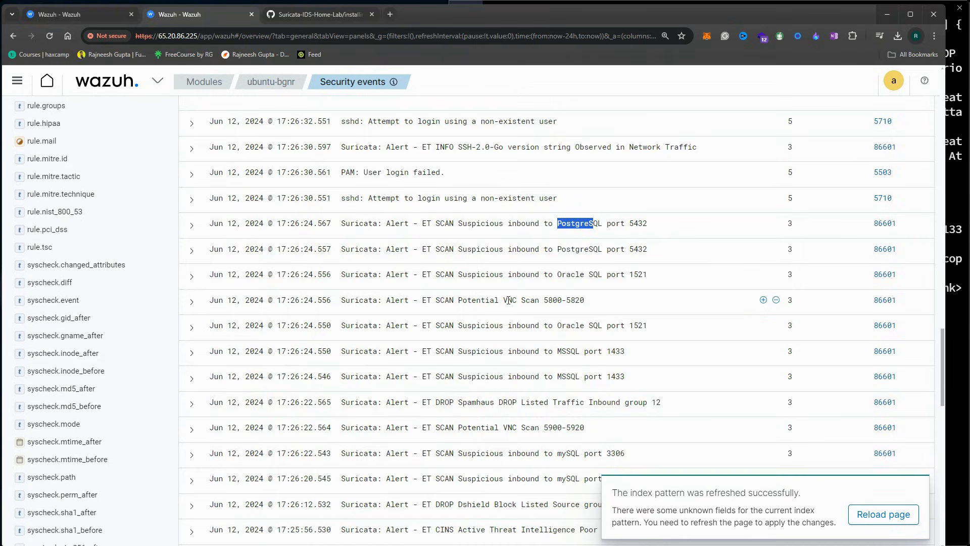
left_click_drag(508, 301, 558, 303)
left_click_drag(468, 354, 602, 352)
left_click(576, 360)
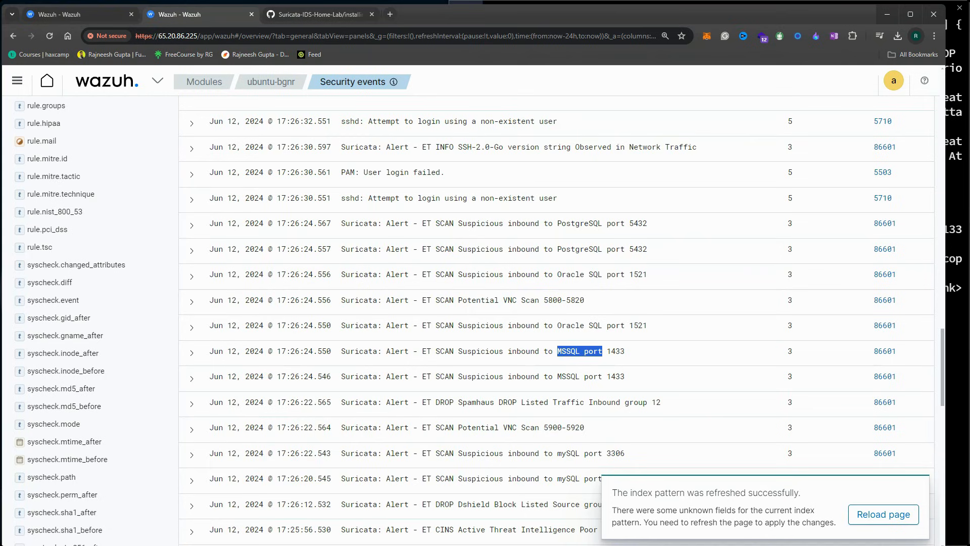
Review the nmap scan output in the terminal and bring the terminal back in front
key("alt+Tab")
left_click_drag(335, 195, 522, 137)
left_click_drag(146, 214, 275, 339)
left_click(280, 345)
left_click_drag(416, 134, 0, 163)
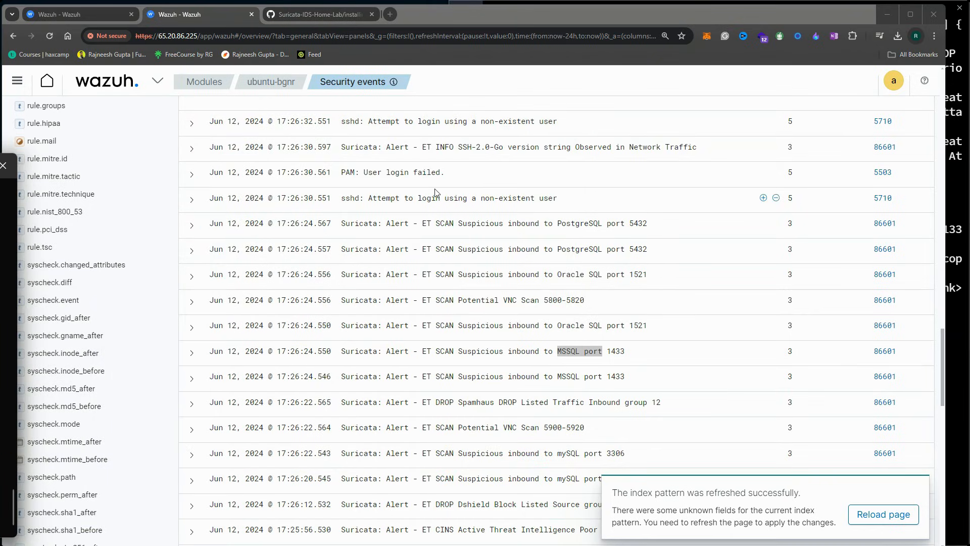
scroll(442, 210, "down", 3)
scroll(481, 285, "up", 8)
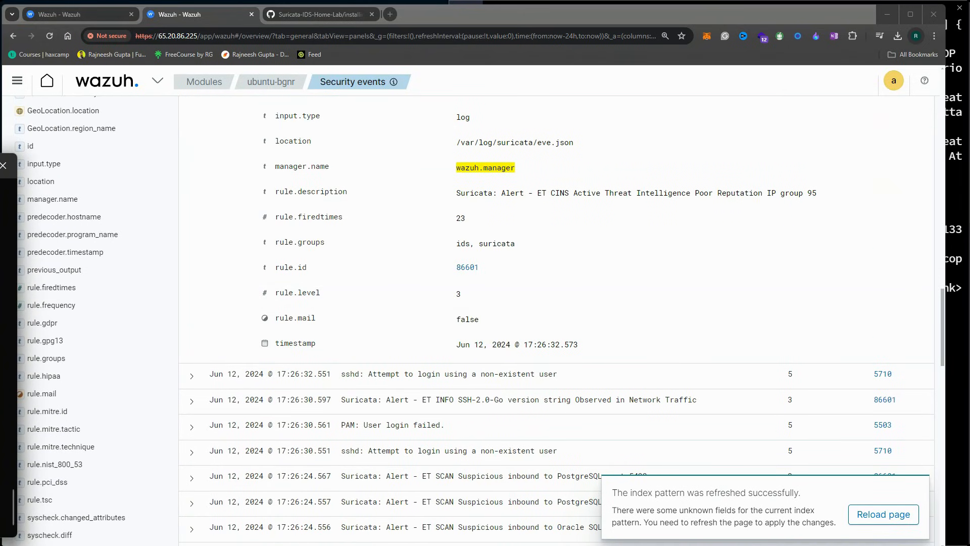
left_click(956, 108)
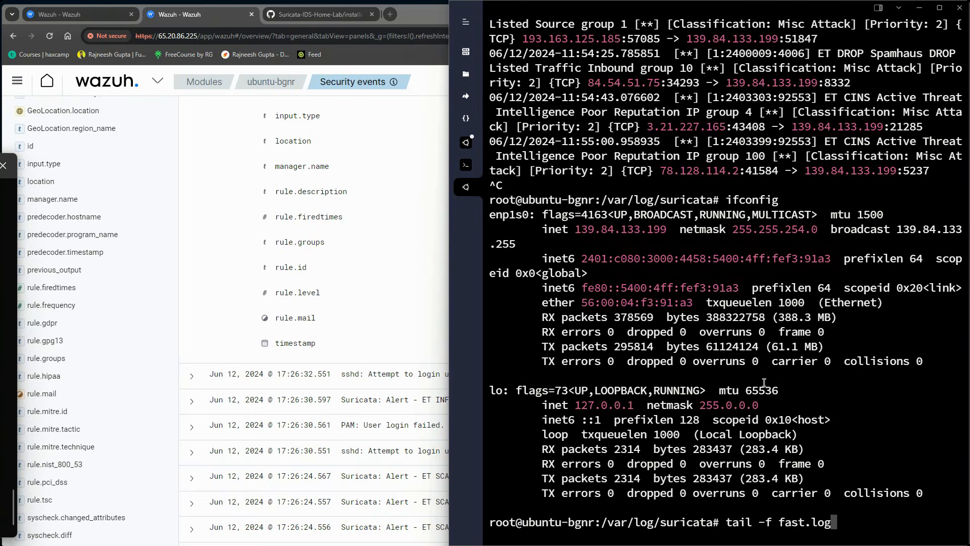
Clear the screen and run tail -f fast.log to stream ET CINS, Spamhaus and Dshield alerts
key("BackSpace")
key("BackSpace")
key("BackSpace")
key("BackSpace")
key("BackSpace")
key("BackSpace")
key("BackSpace")
key("BackSpace")
key("BackSpace")
key("BackSpace")
key("BackSpace")
key("BackSpace")
key("BackSpace")
key("BackSpace")
key("BackSpace")
key("BackSpace")
type("clear")
key("Return")
type("tail -f ")
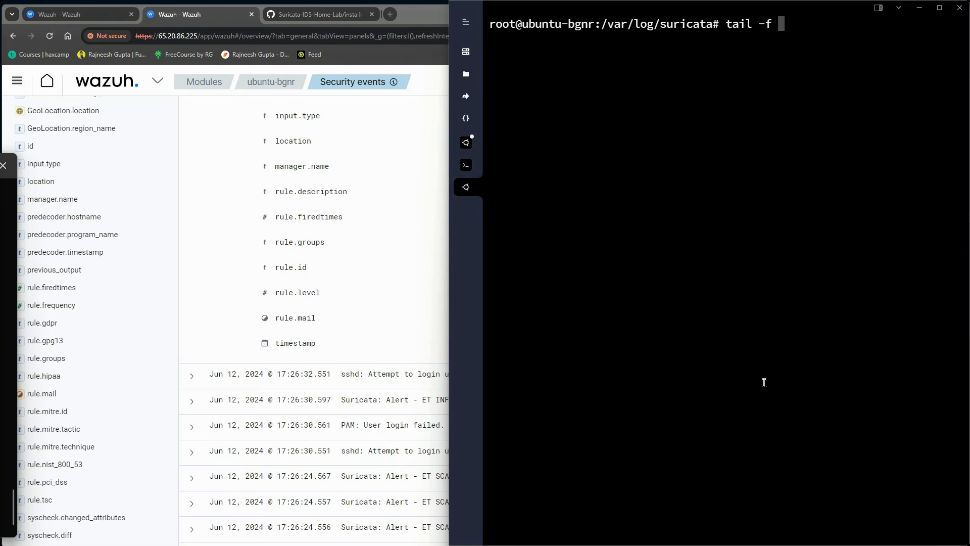
type("fast.log")
key("Return")
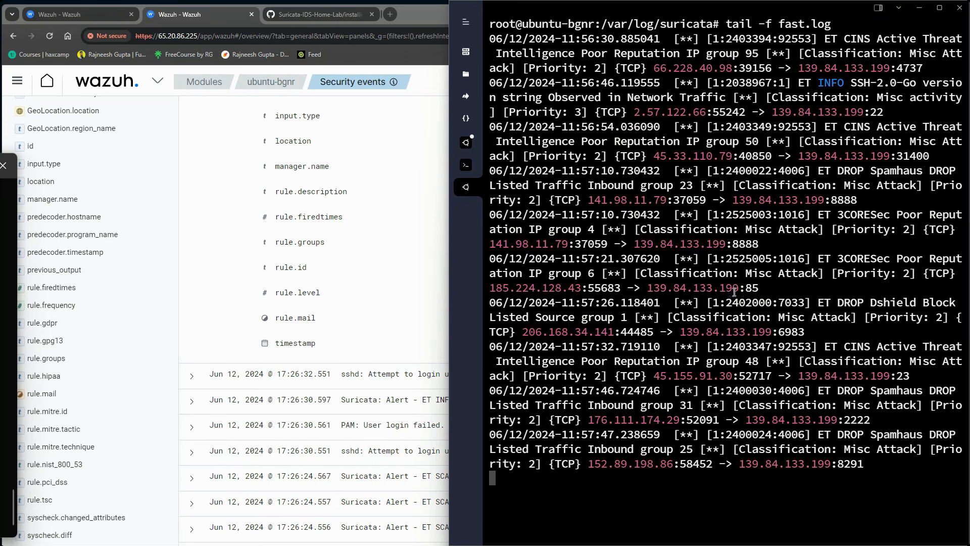
left_click_drag(545, 40, 878, 463)
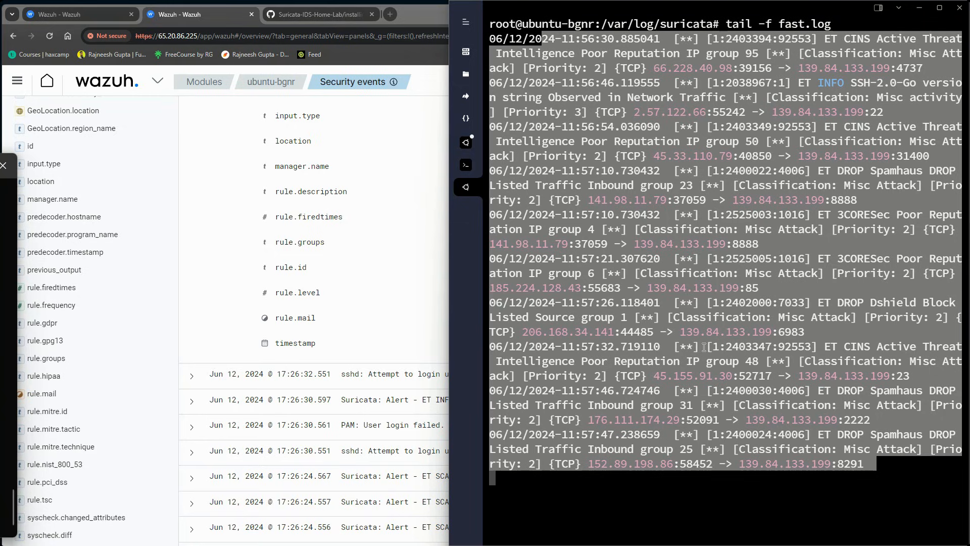
left_click(725, 334)
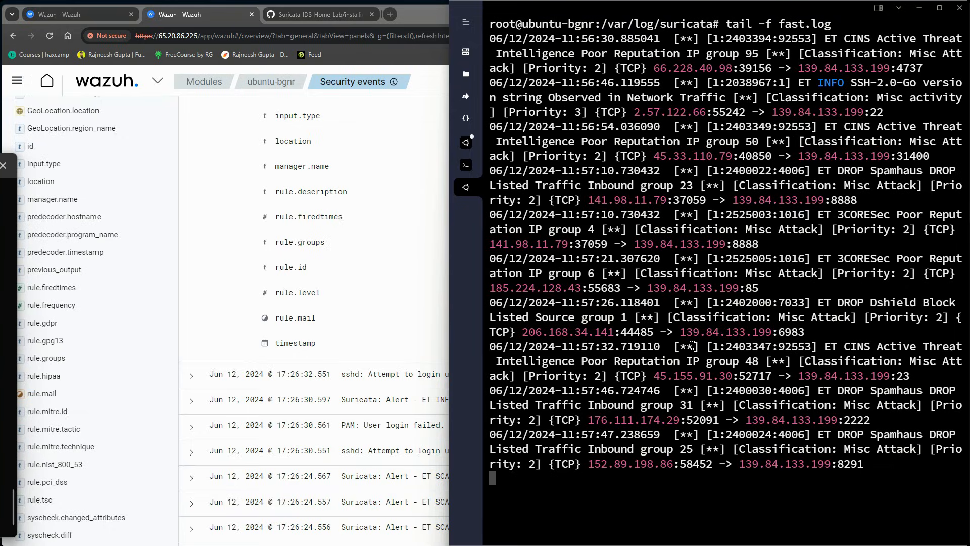
Scroll the expanded alert to review its destination IP and full signature value
left_click(438, 87)
scroll(545, 400, "up", 15)
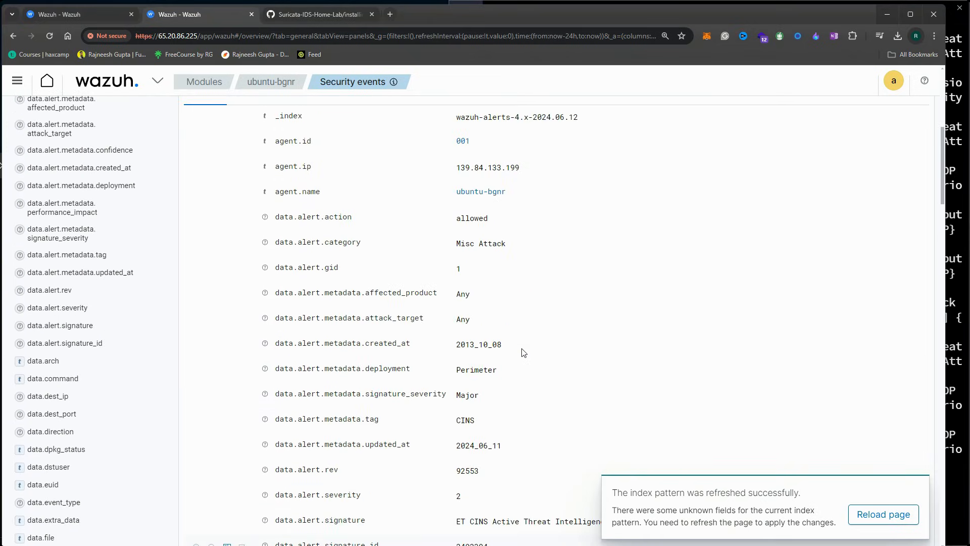
scroll(523, 352, "up", 5)
scroll(506, 346, "down", 5)
scroll(477, 312, "down", 1)
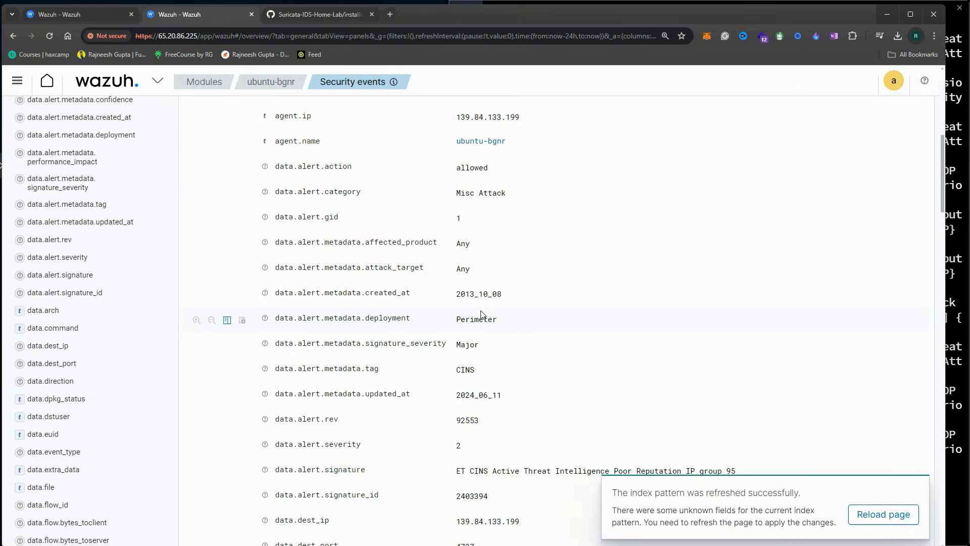
scroll(491, 315, "down", 3)
left_click_drag(483, 370, 524, 376)
scroll(524, 376, "down", 1)
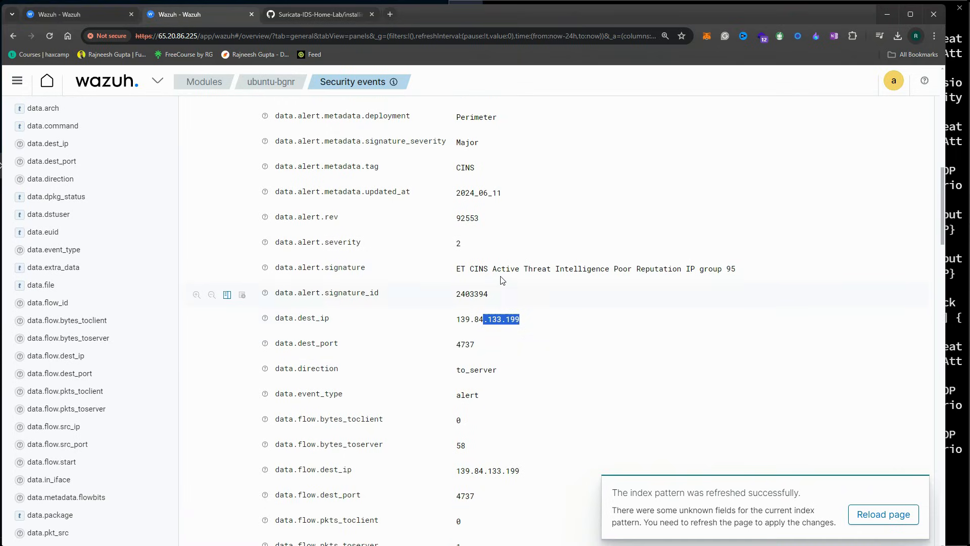
left_click(503, 272)
triple_click(503, 272)
scroll(503, 354, "down", 2)
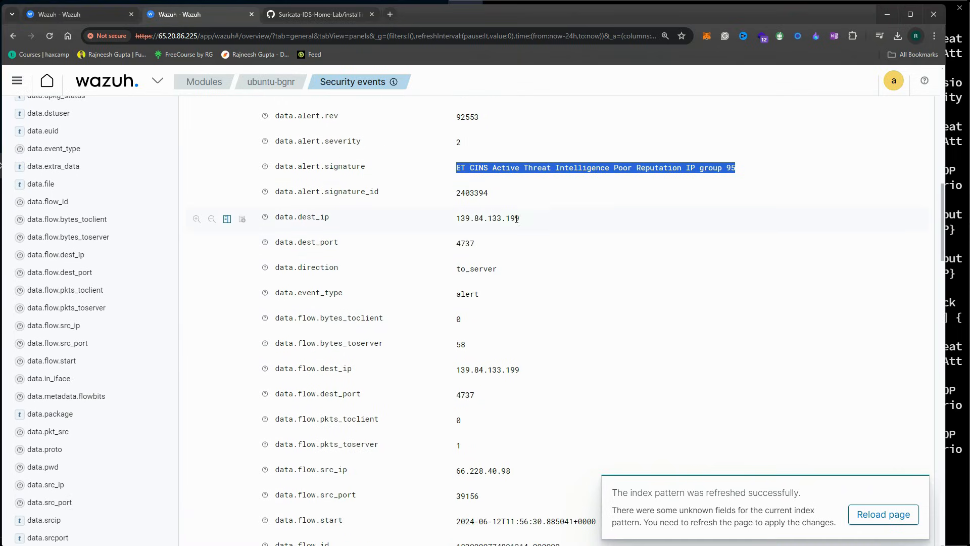
left_click(560, 170)
Check source port 39156, source IP 66.228.40.98 and location /var/log/suricata/eve.json, then open rule 86601
scroll(510, 338, "down", 2)
double_click(464, 394)
scroll(495, 407, "down", 1)
double_click(485, 318)
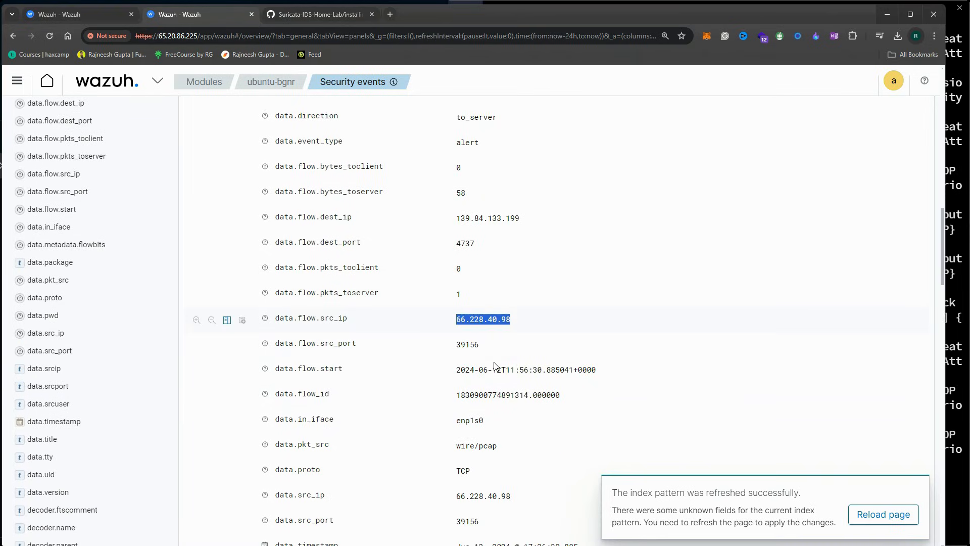
scroll(488, 344, "down", 3)
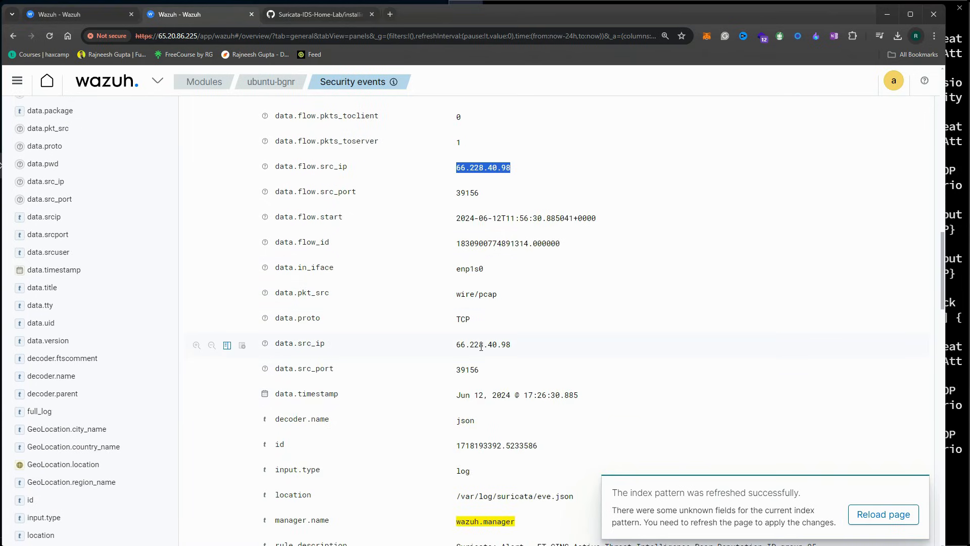
double_click(481, 344)
scroll(487, 403, "down", 2)
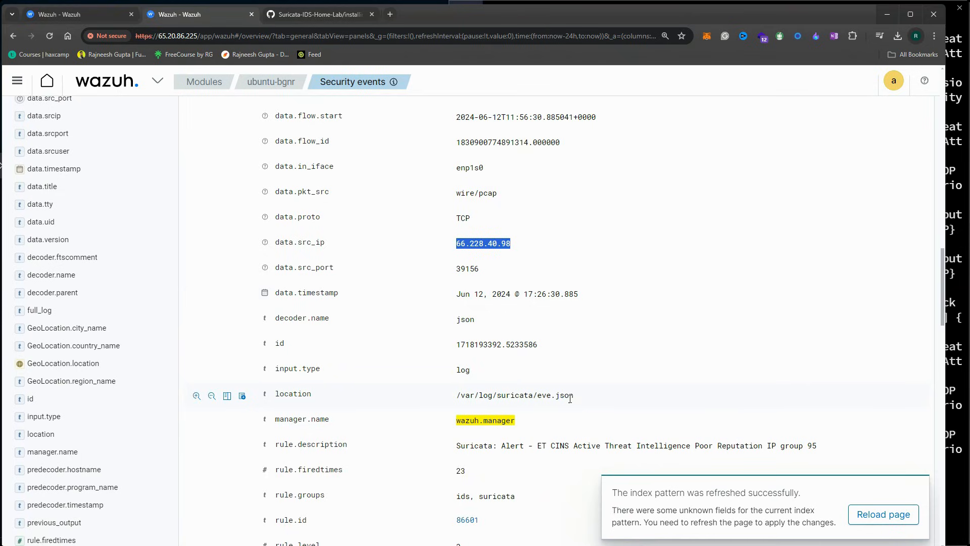
left_click_drag(574, 395, 446, 402)
left_click(460, 399)
left_click(579, 400)
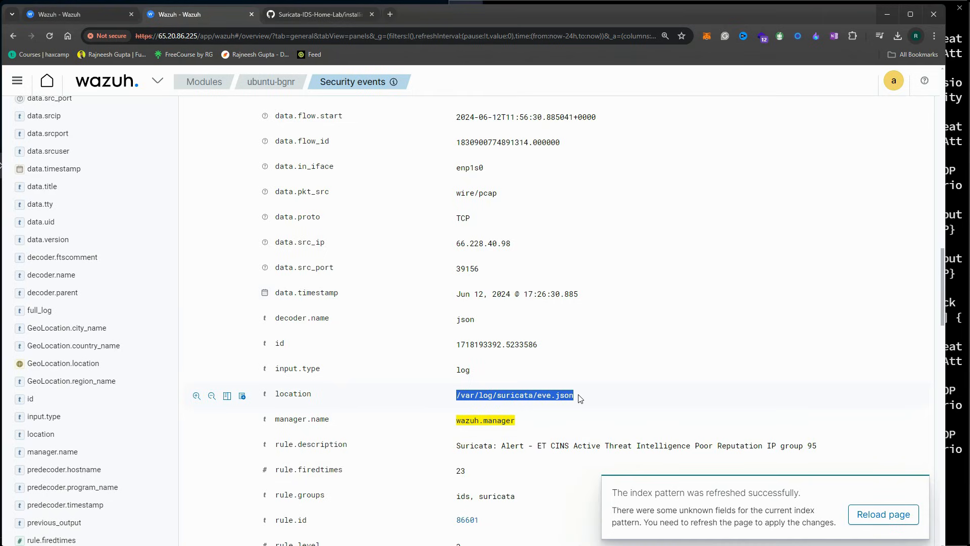
scroll(581, 398, "down", 2)
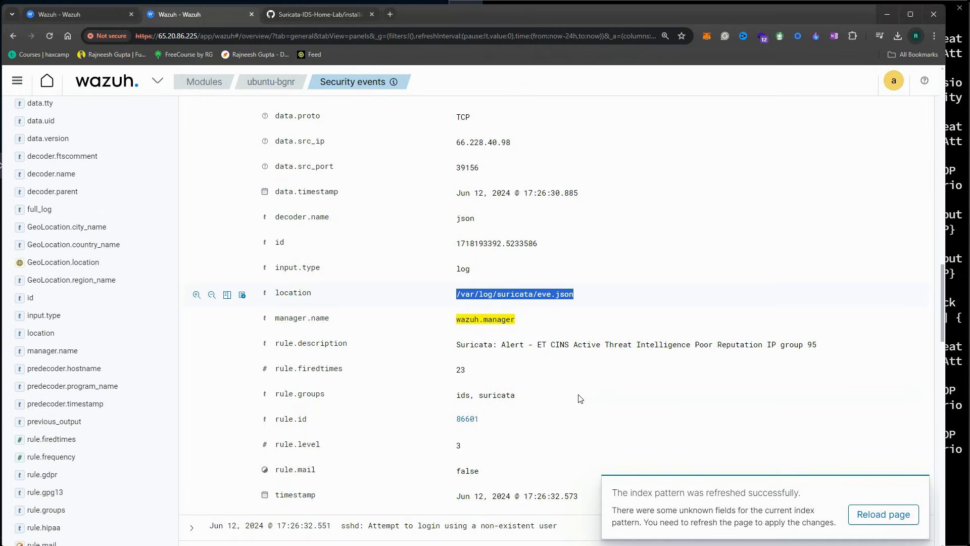
left_click(467, 421)
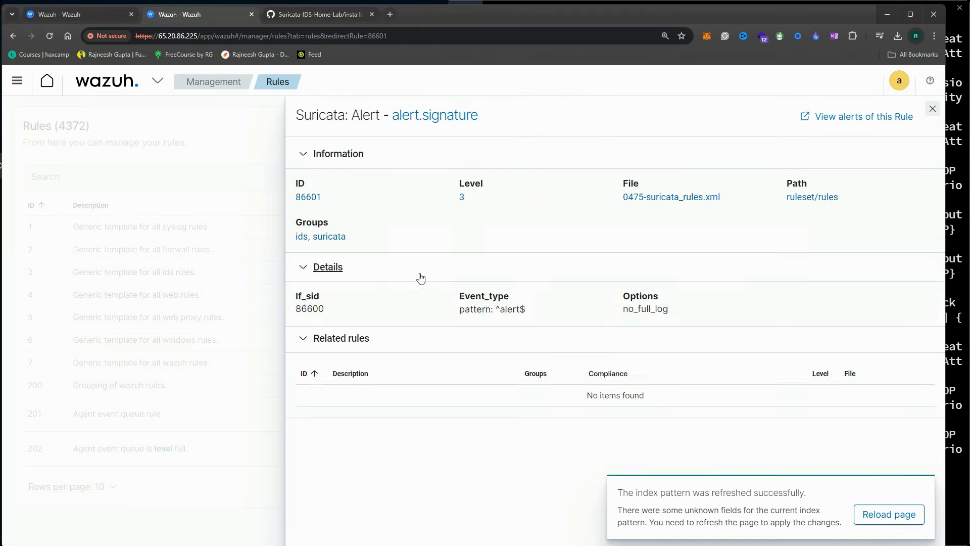
Filter rules to 0475-suricata_rules.xml and view parent rule 86600 "Suricata messages." (level 0, json)
left_click(652, 198)
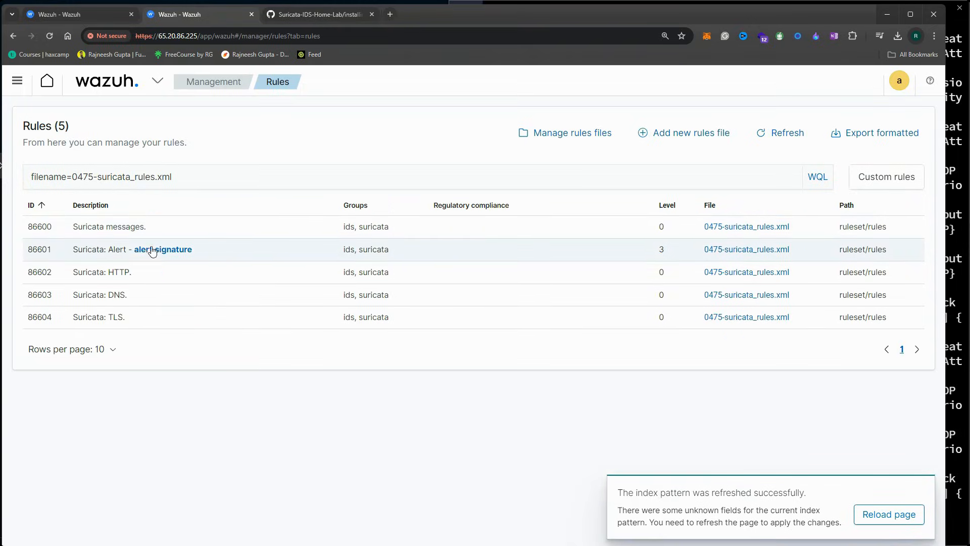
left_click(120, 227)
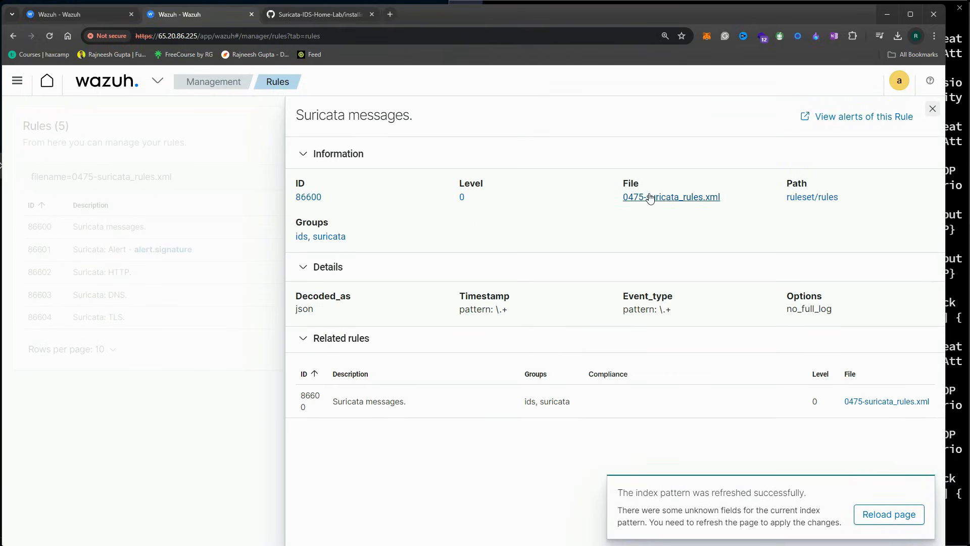
left_click(651, 196)
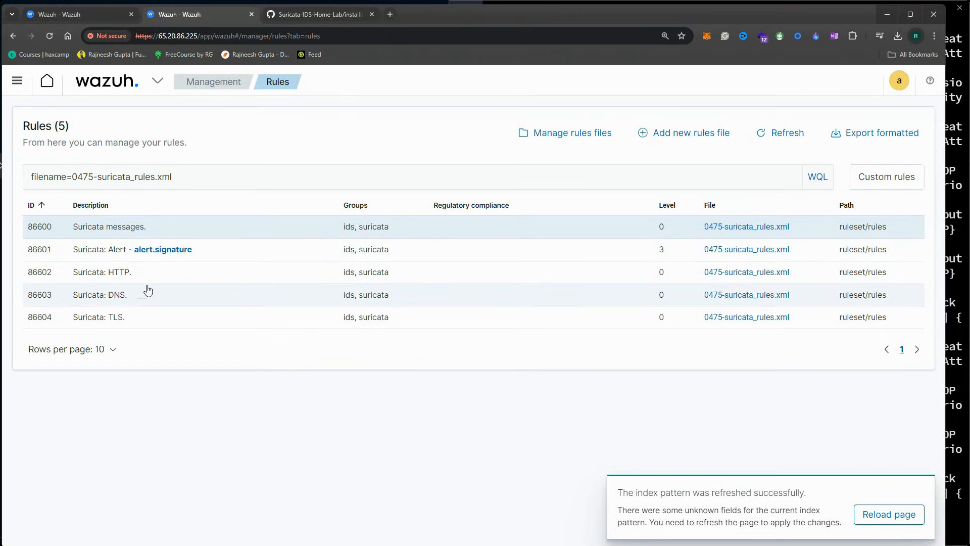
left_click(751, 226)
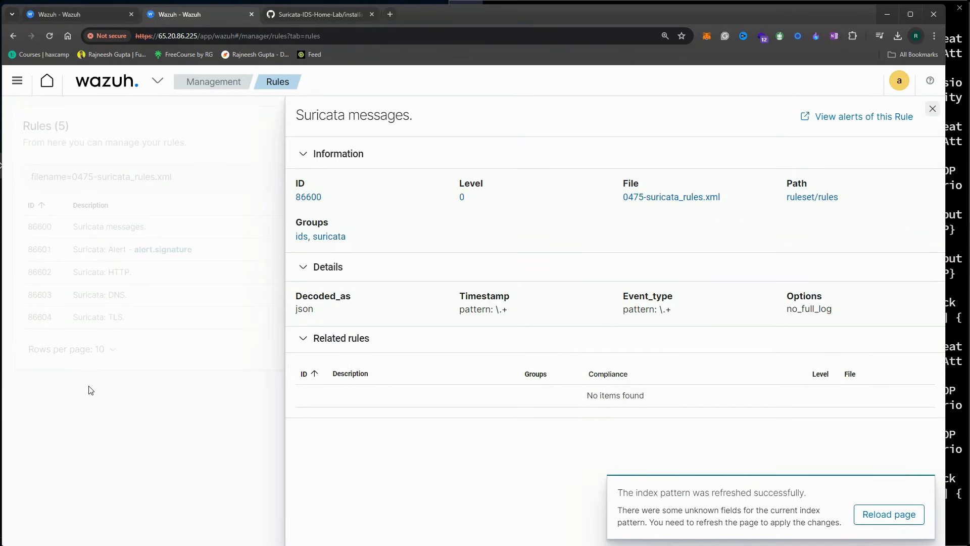
left_click(91, 389)
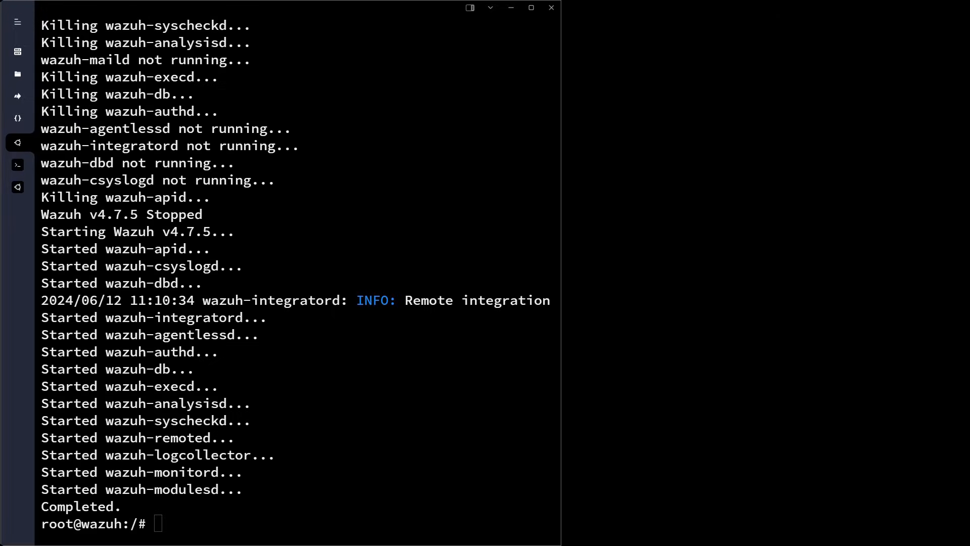
Look through the Local Terminal and ubuntu-bgnr Suricata sessions, then open the Wazuh dashboard menu
left_click(18, 166)
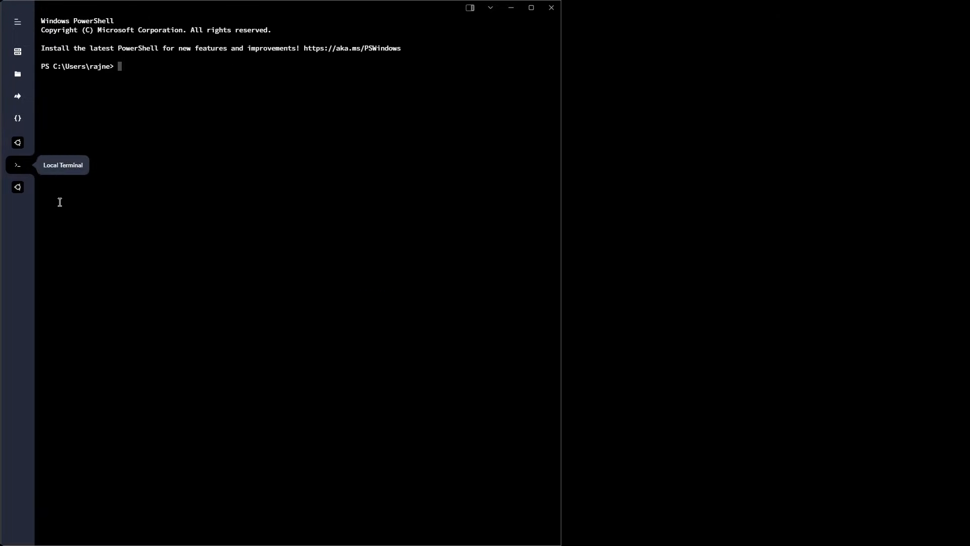
left_click(18, 188)
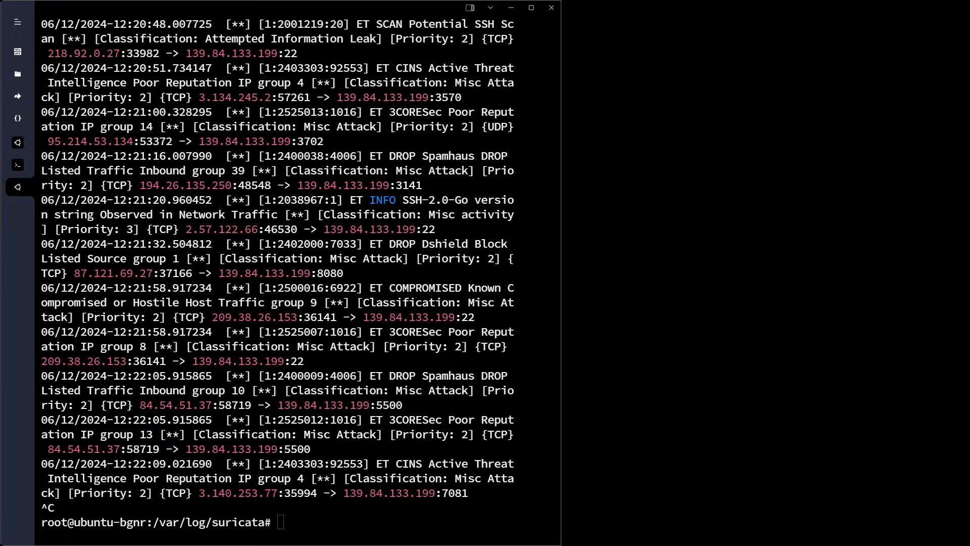
key("alt+Tab")
left_click(113, 87)
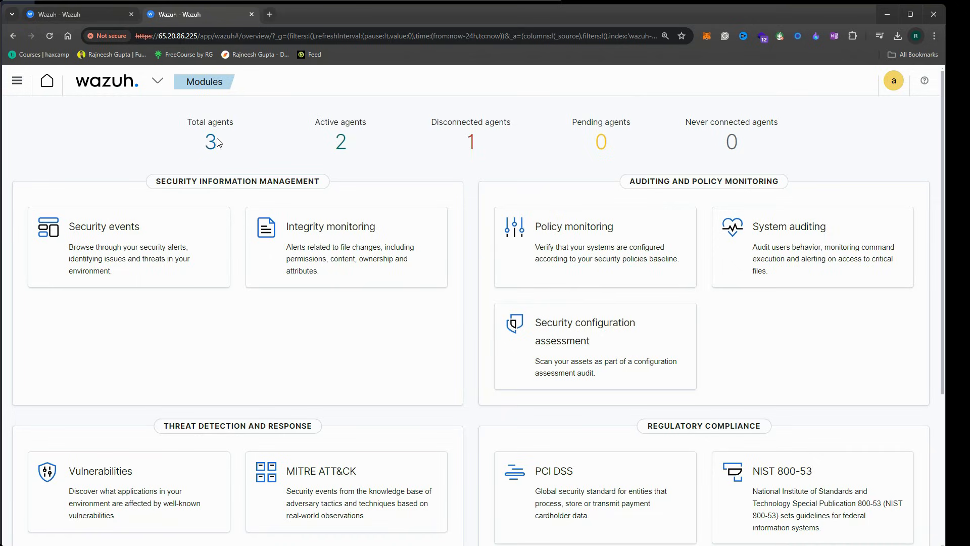
Open ubuntu-bgnr's Vulnerabilities page, which reports 0 findings, then minimize the browser
left_click(209, 142)
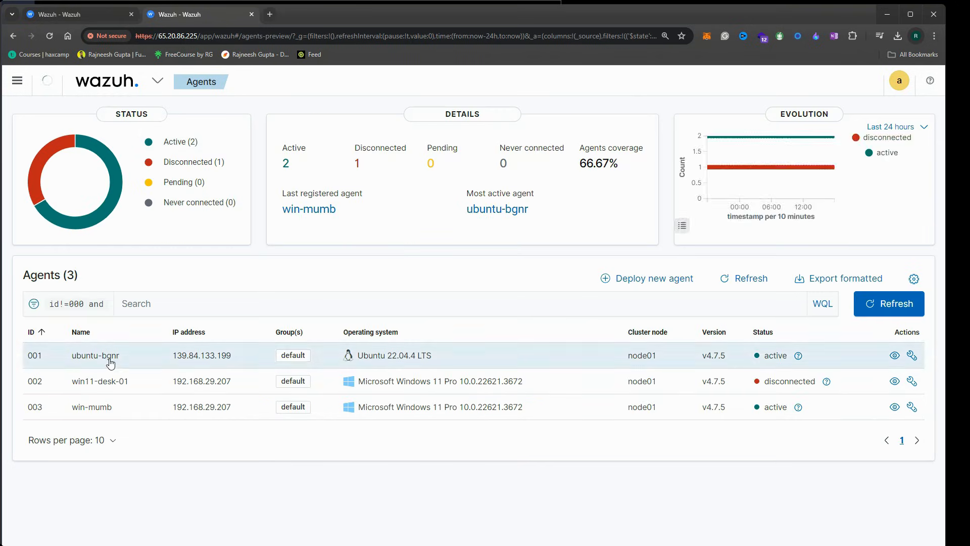
left_click(107, 356)
left_click(333, 120)
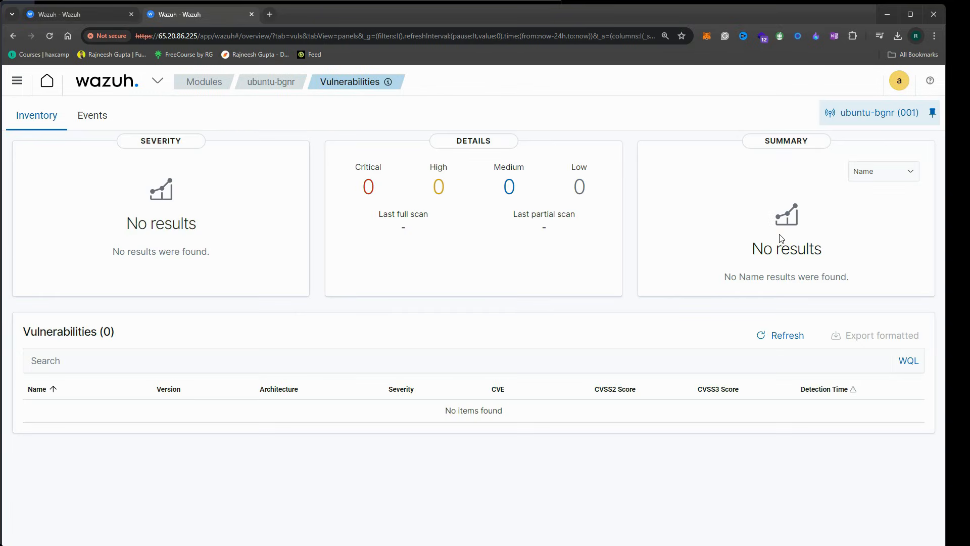
left_click(887, 14)
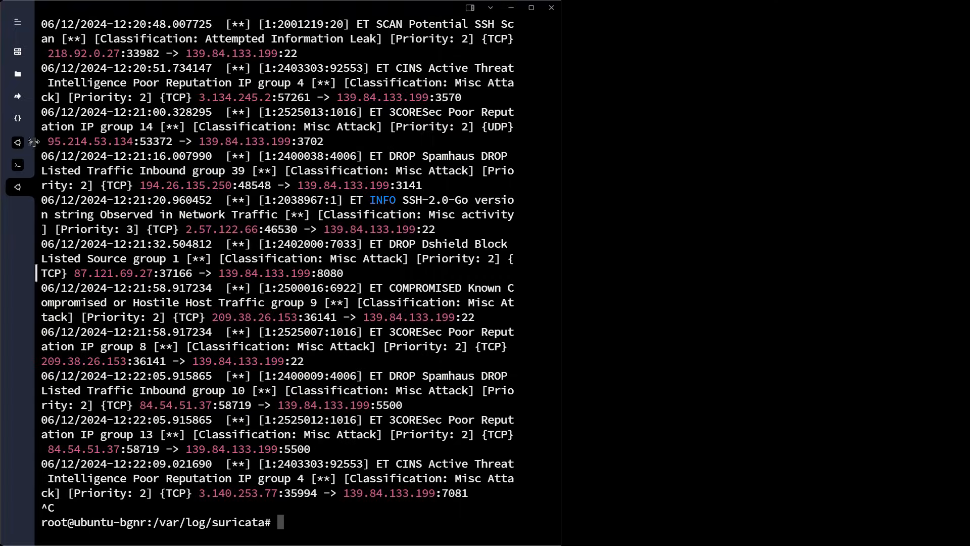
On the Wazuh server session, start a nano command for /var/ossec/etc/os using Tab completion
left_click(18, 144)
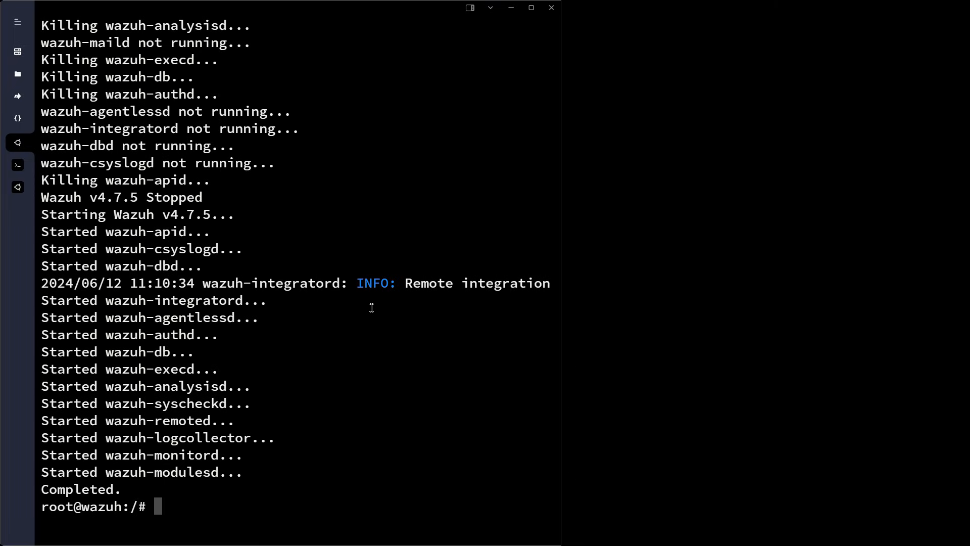
double_click(279, 282)
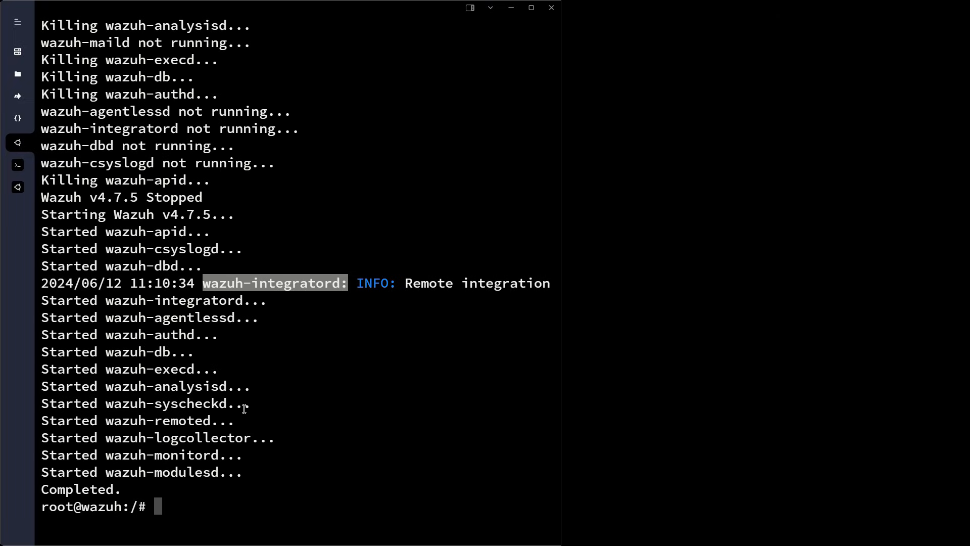
left_click(321, 406)
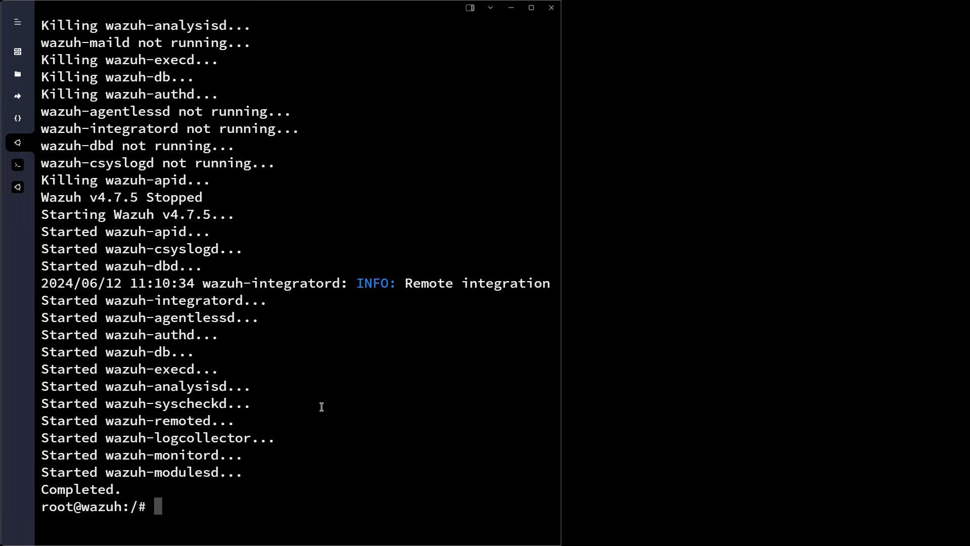
type("nano /var/os")
key("Tab")
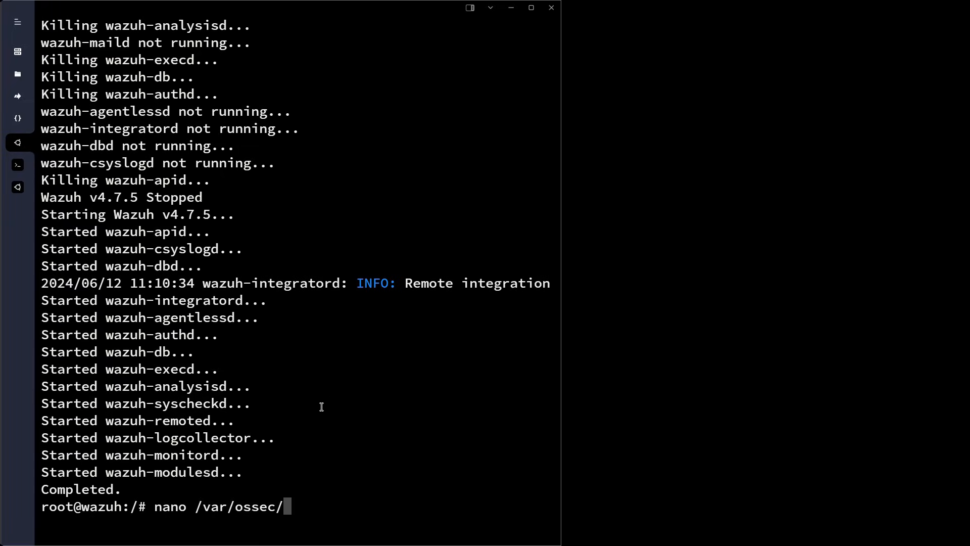
type("etc/os")
Open /var/ossec/etc/ossec.conf in nano and move down past syscollector to the vulnerability-detector section
key("Tab")
key("Return")
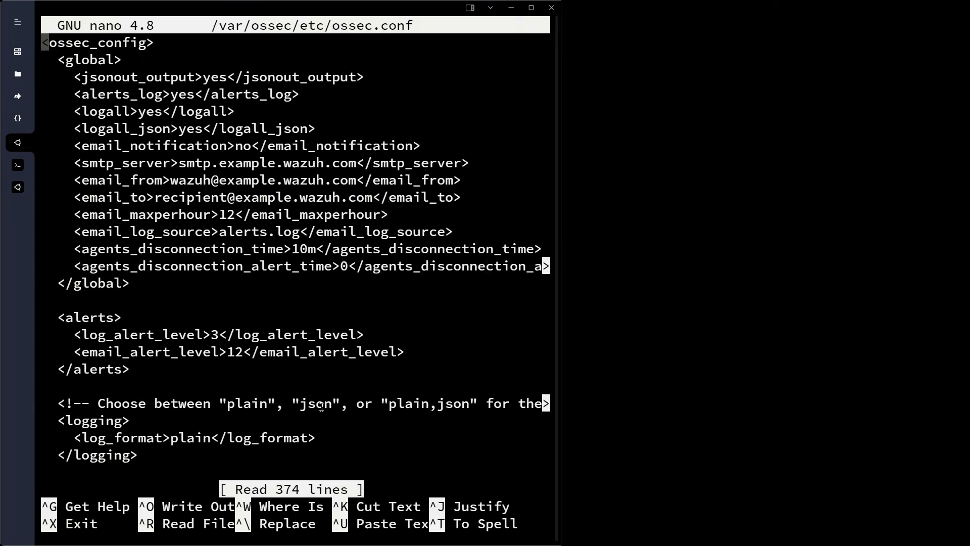
key("Down")
key("Down")
key("Down")
key("Down")
key("Down")
key("Down")
key("Down")
key("Down")
key("Down")
key("Down")
key("Down")
key("Down")
key("Down")
key("Down")
key("Down")
key("Down")
key("Down")
key("Down")
key("Down")
key("Down")
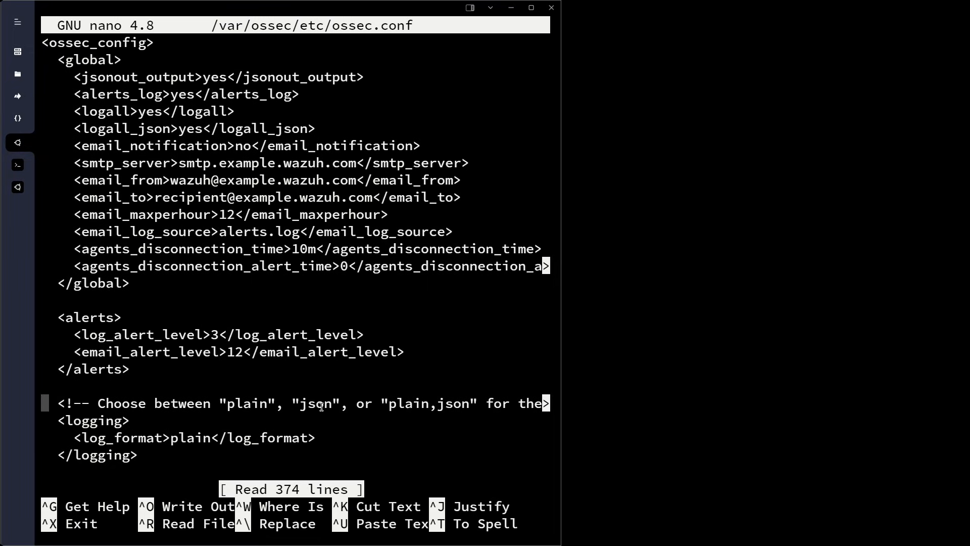
key("Down")
key("Down")
key("Down")
key("Down")
key("Down")
key("Down")
key("Down")
key("Down")
key("Down")
key("Down")
key("Down")
key("Down")
key("Down")
key("Down")
key("Down")
key("Down")
key("Down")
key("Down")
key("Down")
key("Down")
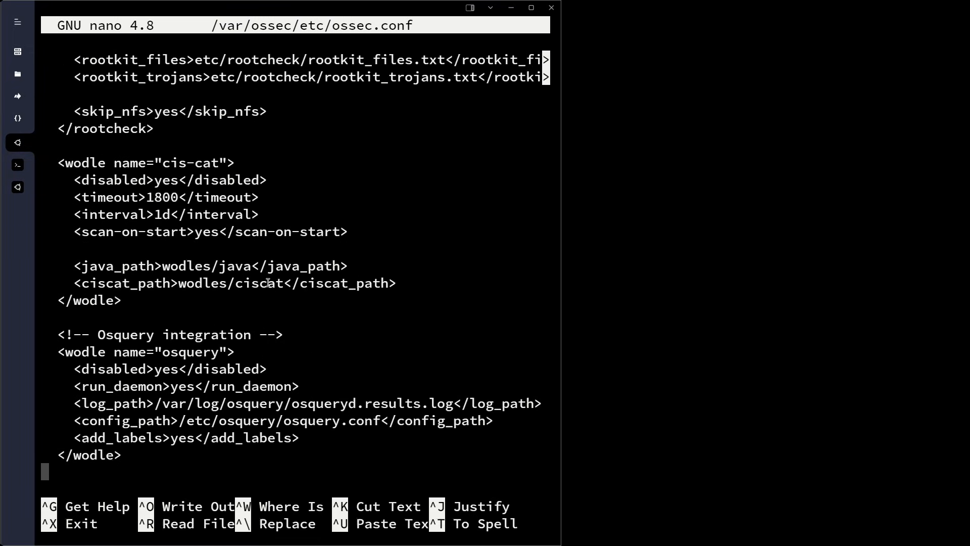
key("Down")
key("Down")
key("Down")
key("Down")
key("Down")
key("Down")
key("Down")
key("Down")
key("Down")
key("Down")
key("Down")
key("Down")
key("Down")
key("Down")
key("Down")
key("Down")
key("Down")
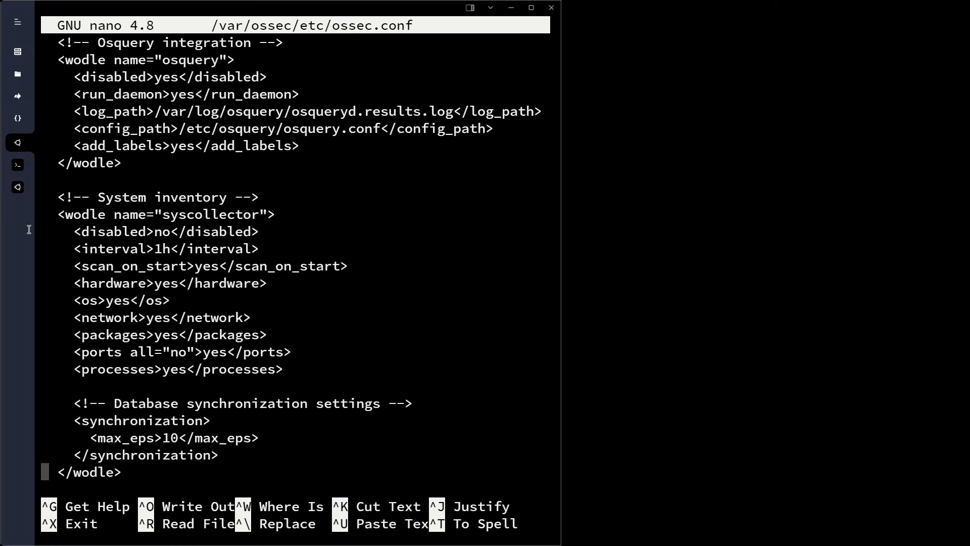
left_click_drag(59, 198, 234, 283)
left_click(248, 327)
scroll(206, 276, "down", 4)
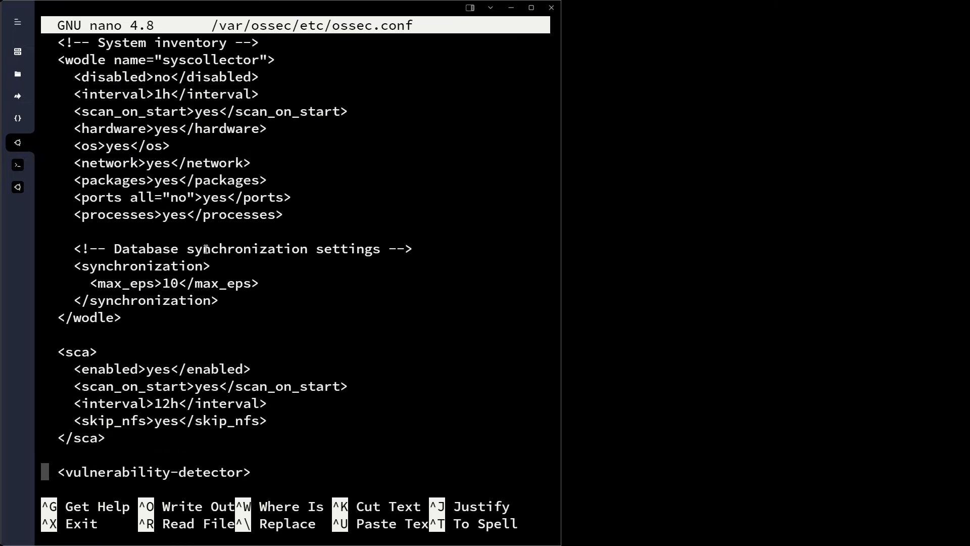
scroll(159, 274, "down", 4)
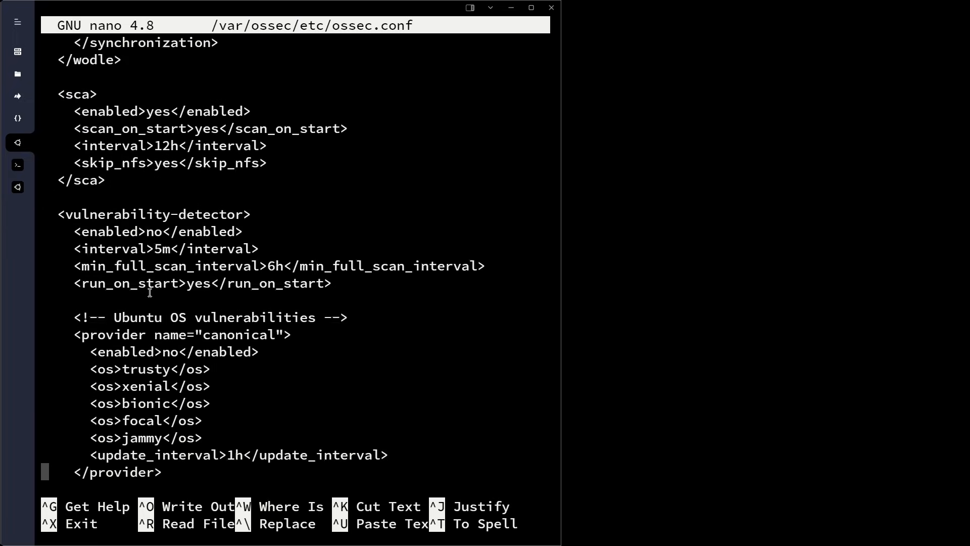
left_click_drag(54, 218, 256, 216)
left_click(167, 247)
Change enabled from no to yes for the vulnerability detector and the canonical provider
key("Up")
key("Up")
key("Up")
key("Up")
key("Up")
key("Up")
key("Up")
key("Up")
key("Up")
key("Up")
key("Up")
key("Up")
key("Up")
key("Up")
key("Up")
key("Up")
key("Up")
key("Down")
key("Down")
key("Down")
key("Right")
key("Right")
key("Right")
key("Right")
key("Right")
key("Right")
key("Right")
key("Right")
key("Right")
key("Right")
key("Right")
key("Right")
key("Right")
key("Right")
key("Right")
key("Right")
key("Left")
key("BackSpace")
key("BackSpace")
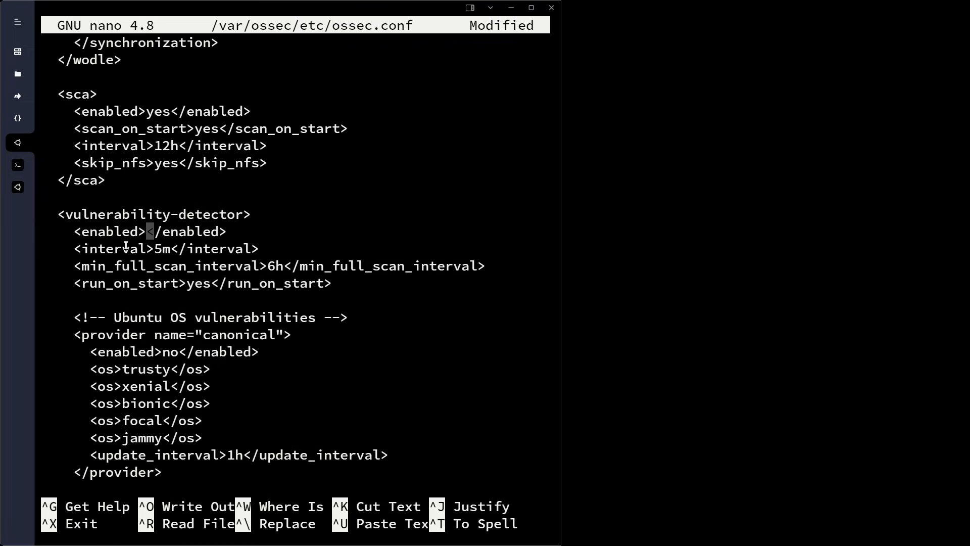
type("yes")
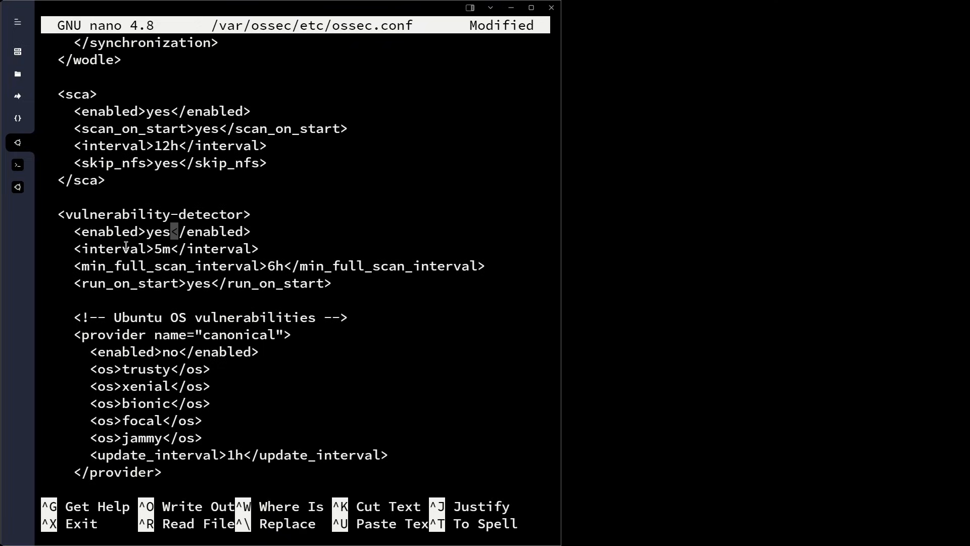
key("Down")
key("Down")
key("Down")
key("Down")
key("Down")
key("Down")
key("Down")
key("Down")
key("Down")
key("Down")
key("Down")
key("Down")
key("Down")
key("Down")
key("Down")
key("Down")
key("Up")
key("Up")
key("Up")
key("Up")
key("Up")
key("Up")
key("Up")
key("Up")
key("Up")
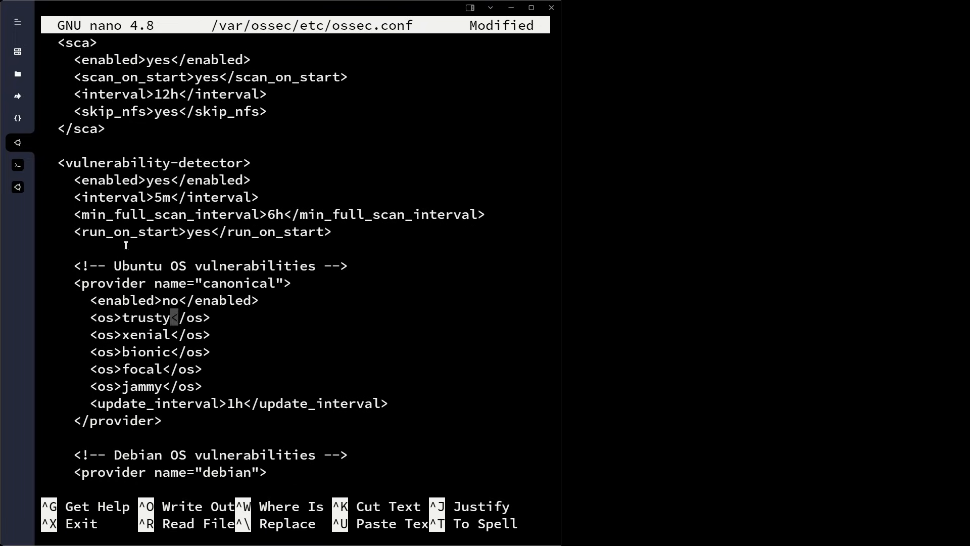
key("Right")
key("BackSpace")
key("BackSpace")
type("yes")
Review the Debian, Amazon Linux, Alma Linux and Windows provider settings below
key("Down")
key("Down")
key("Down")
key("Down")
key("Down")
key("Down")
key("Down")
key("Down")
key("Down")
key("Down")
key("Down")
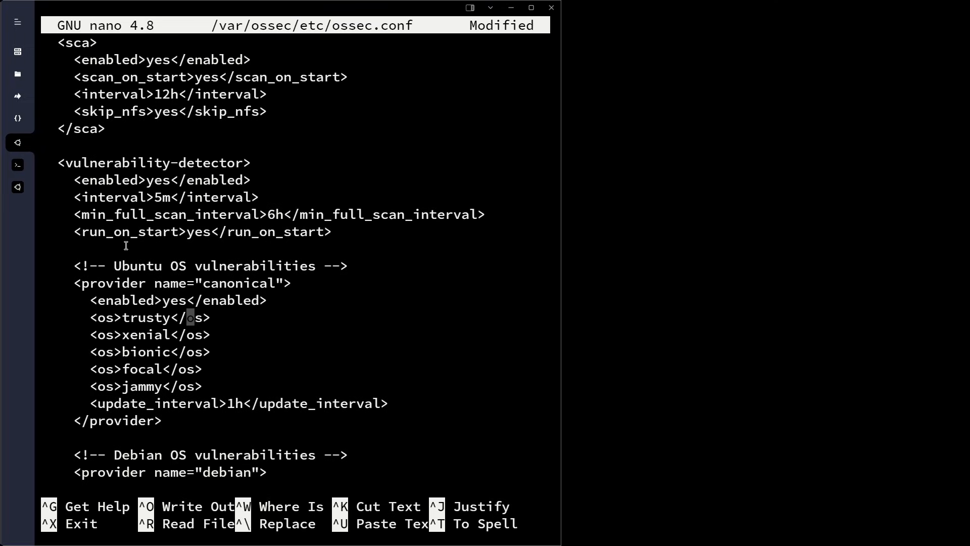
key("Down")
key("Down")
key("Down")
key("Down")
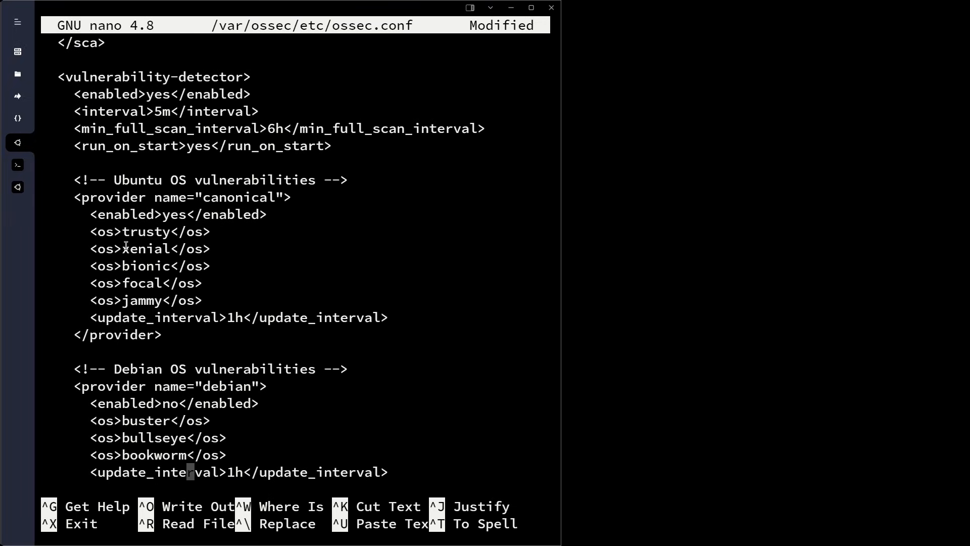
key("Down")
key("Up")
key("Up")
key("Up")
key("Down")
key("Down")
key("Down")
key("Down")
key("Down")
key("Down")
key("Down")
key("Down")
key("Down")
key("Down")
key("Down")
key("Up")
key("Down")
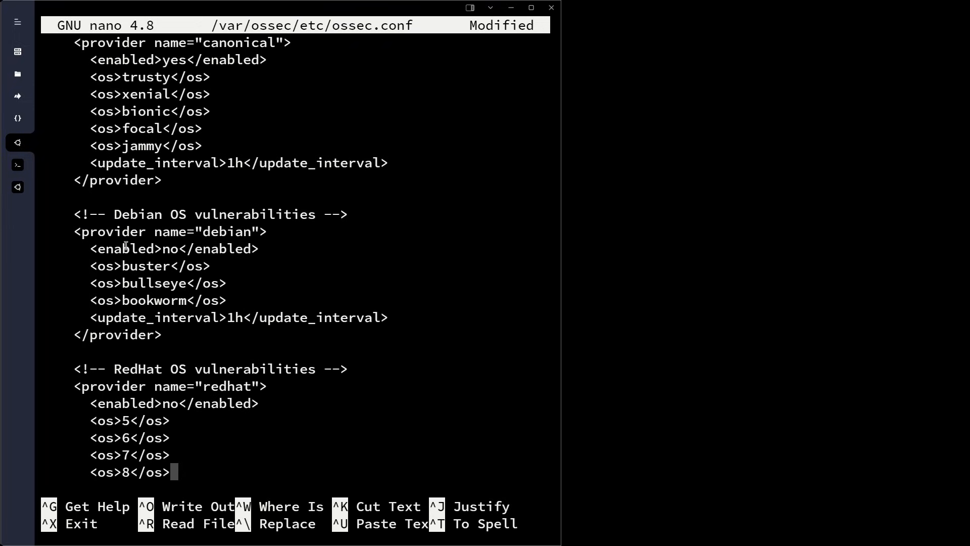
key("Down")
key("Down")
key("Down")
key("Down")
key("Down")
key("Down")
key("Down")
key("Down")
key("Down")
key("Down")
key("Down")
key("Down")
key("Down")
key("Down")
key("Down")
key("Down")
key("Down")
key("Down")
key("Down")
key("Down")
key("Down")
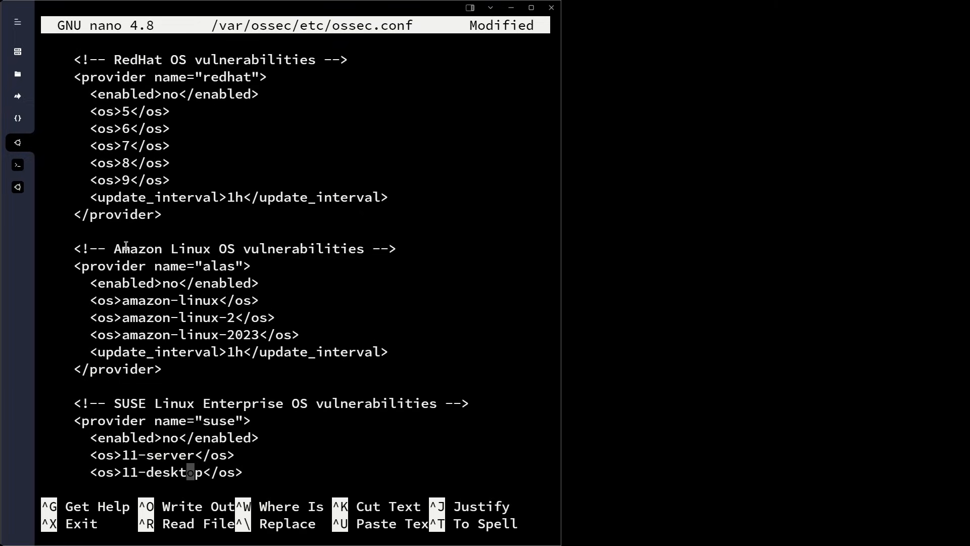
key("Down")
key("Down")
key("Down")
key("Down")
key("Down")
key("Down")
key("Down")
key("Down")
key("Down")
key("Down")
key("Down")
key("Down")
key("Down")
key("Down")
key("Down")
key("Down")
key("Down")
key("Down")
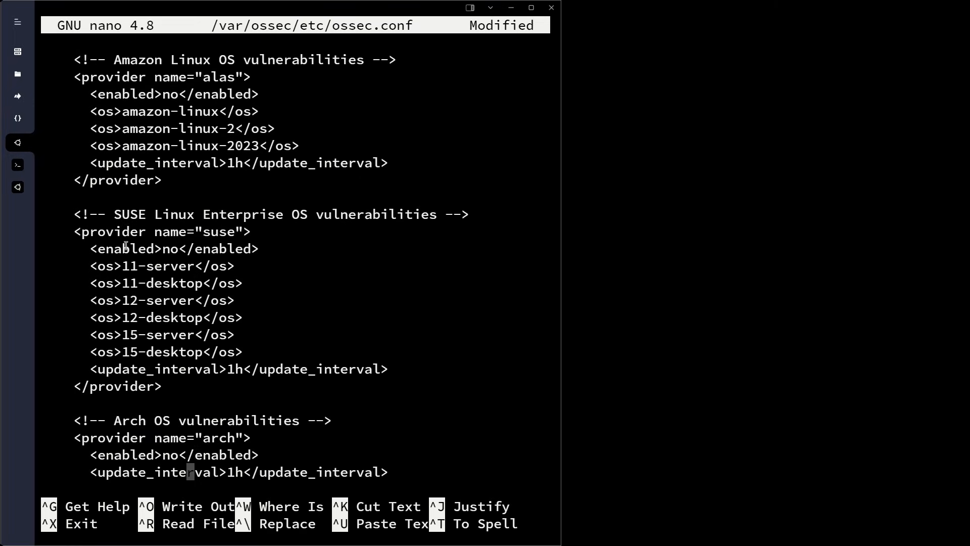
key("Down")
key("Down")
key("Down")
key("Down")
key("Down")
key("Down")
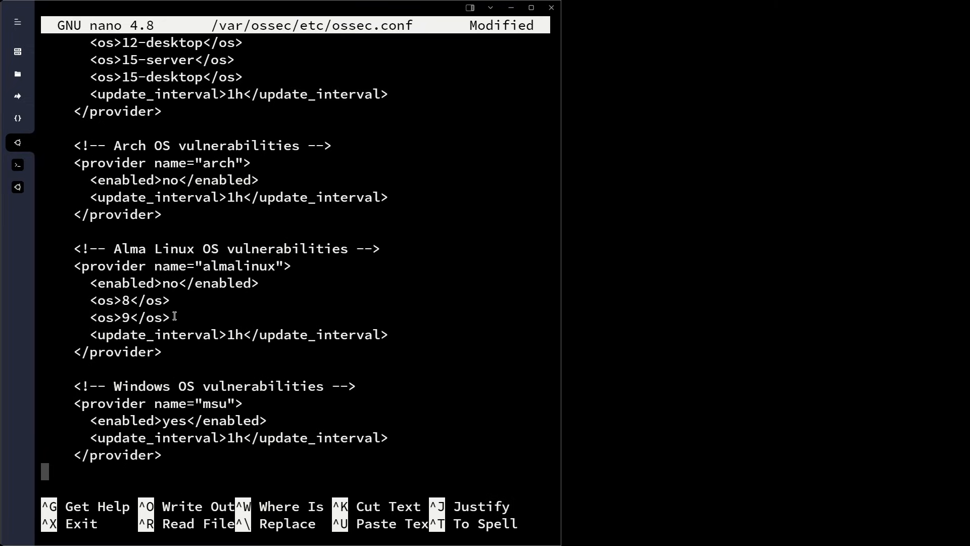
left_click_drag(97, 421, 236, 424)
left_click(242, 448)
Save ossec.conf, exit nano, and enter the service wazuh-manager restart command
key("ctrl+x")
key("y")
key("Return")
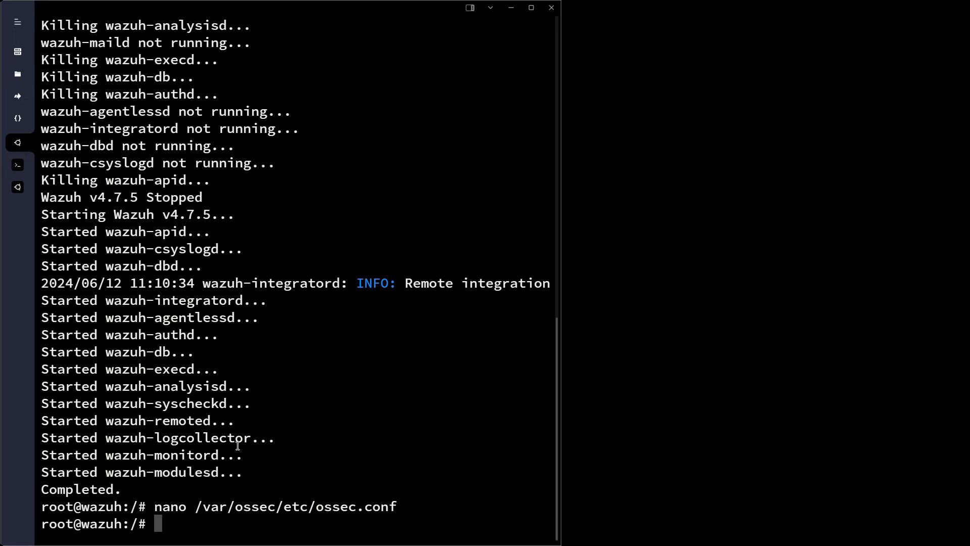
type("service ")
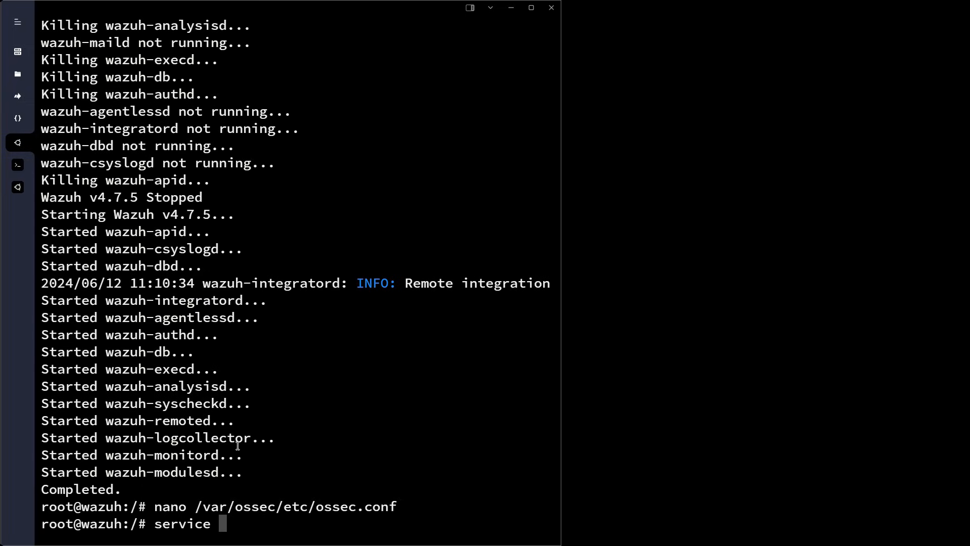
type("wazuh-manager ")
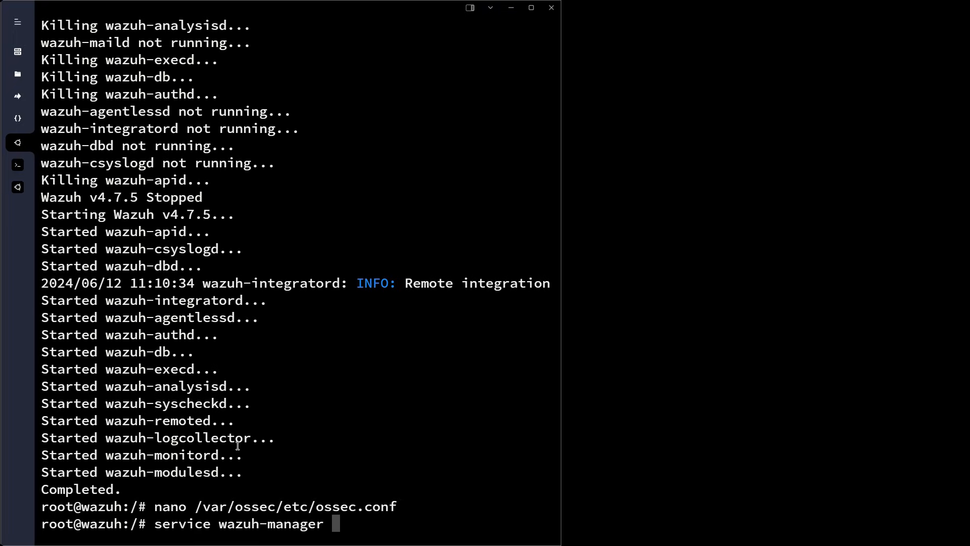
type("restart")
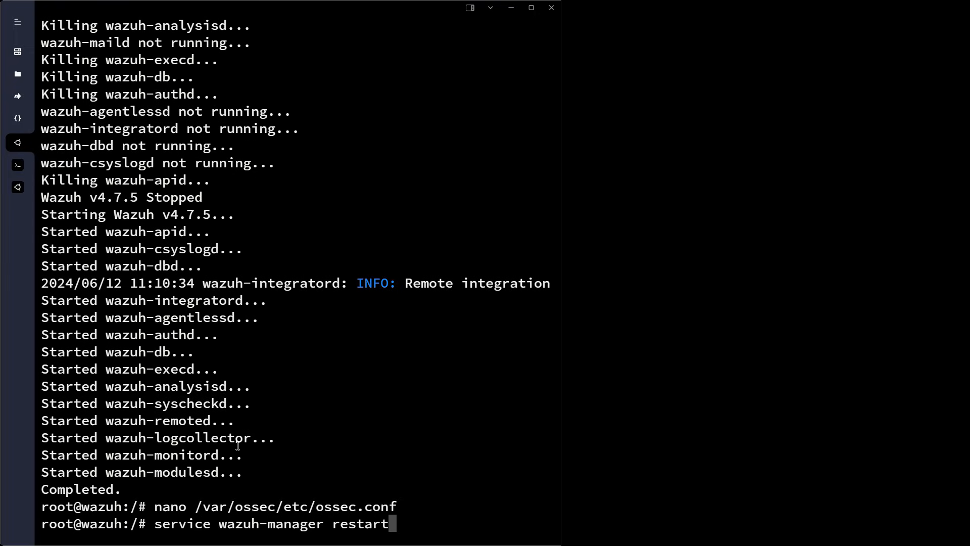
Restart the Wazuh manager, then check it with service wazuh-manager status
key("Return")
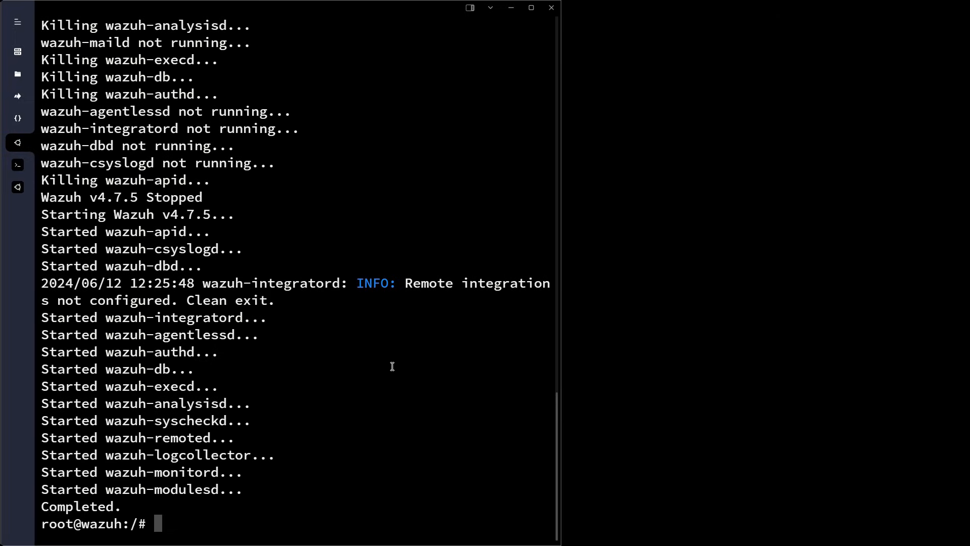
key("Up")
key("BackSpace")
key("BackSpace")
key("BackSpace")
key("BackSpace")
key("BackSpace")
key("BackSpace")
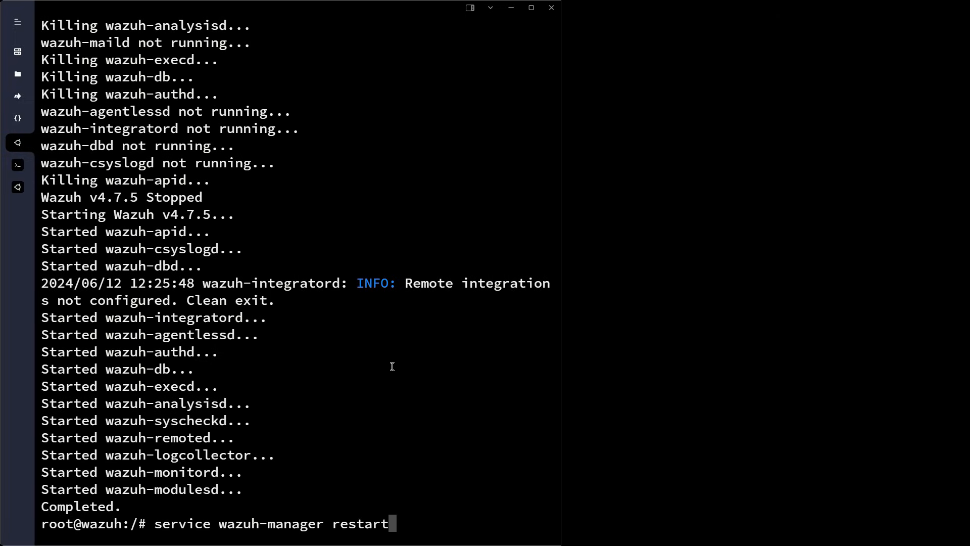
key("BackSpace")
type("status")
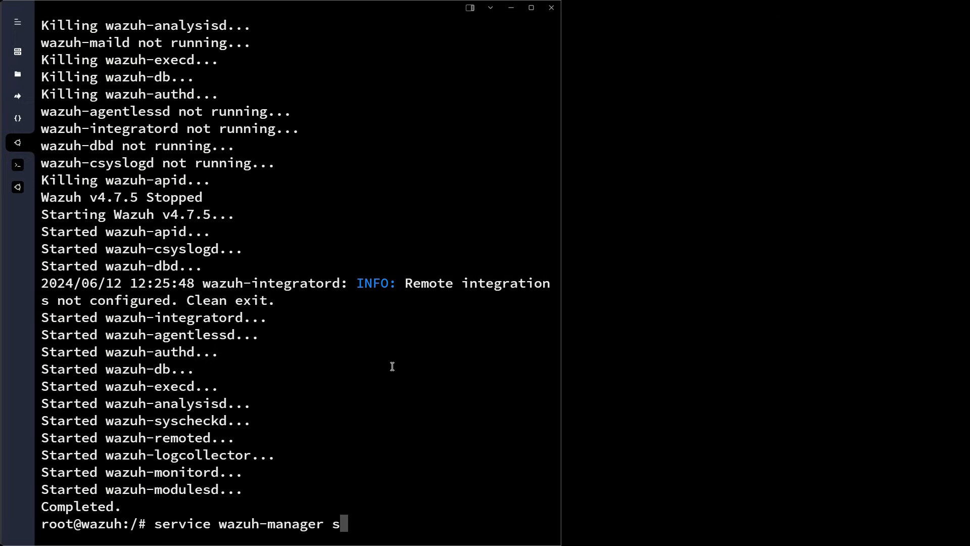
key("Return")
Highlight the not-running services in the status output and return to the Wazuh dashboard
left_click_drag(130, 242, 272, 470)
key("ctrl+c")
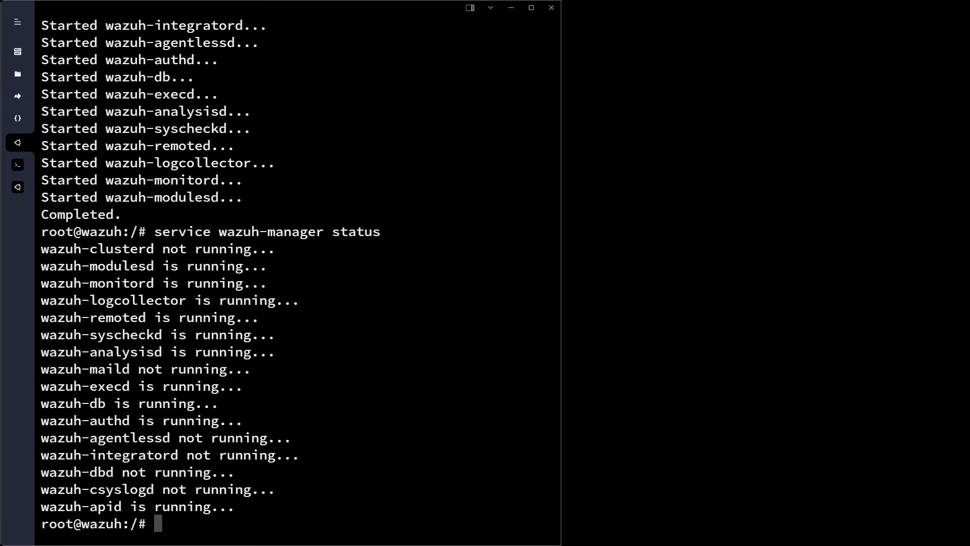
key("alt+Tab")
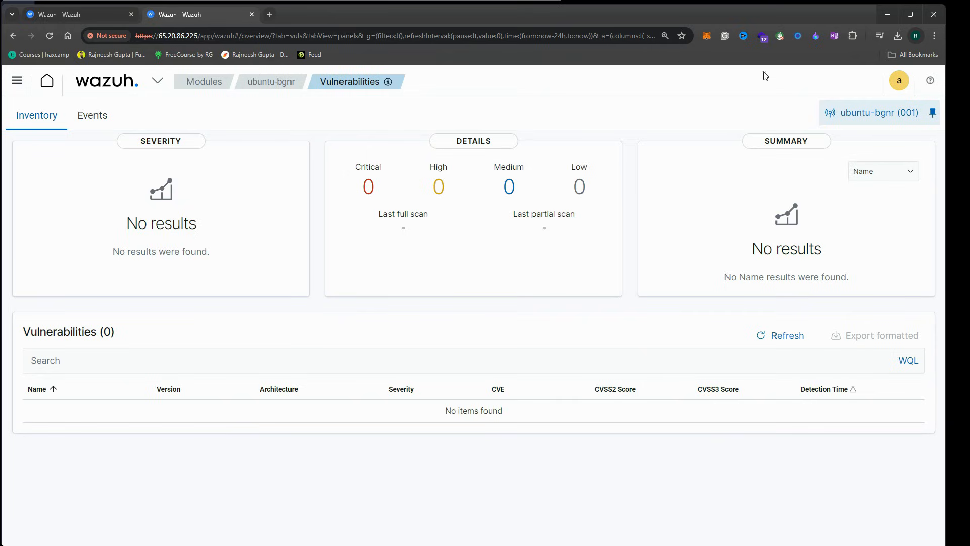
Reload the ubuntu-bgnr Vulnerabilities page and review the refreshed 48 findings
left_click(50, 36)
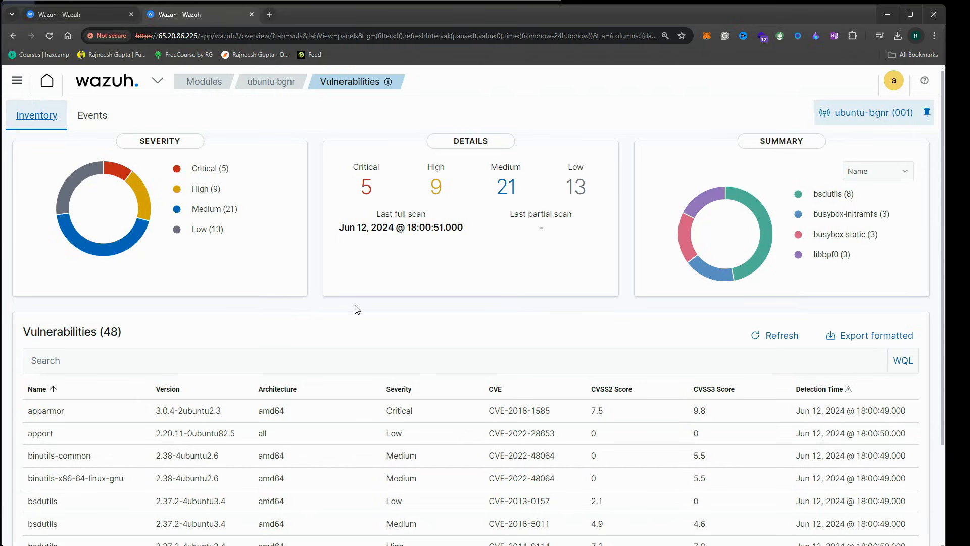
scroll(303, 300, "down", 2)
scroll(379, 277, "up", 2)
left_click(421, 192)
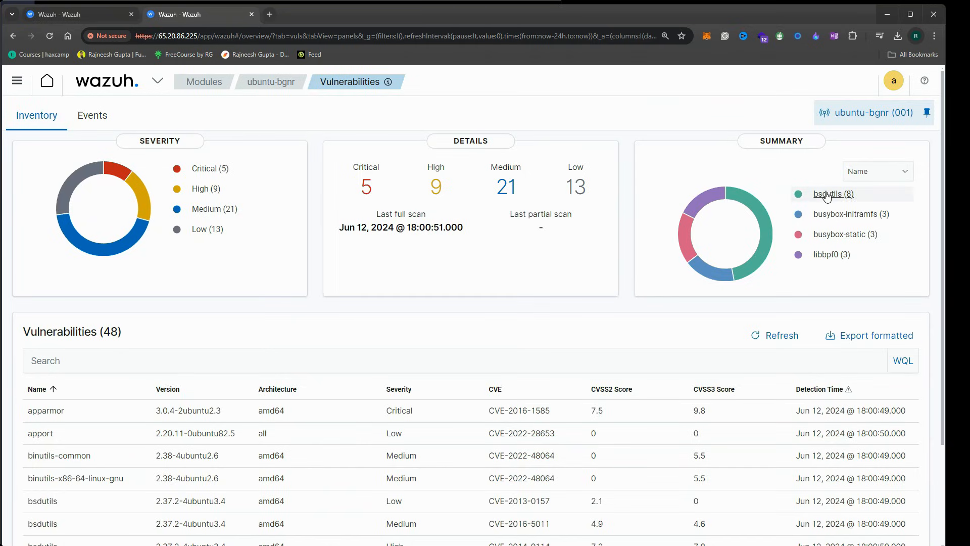
scroll(164, 365, "down", 2)
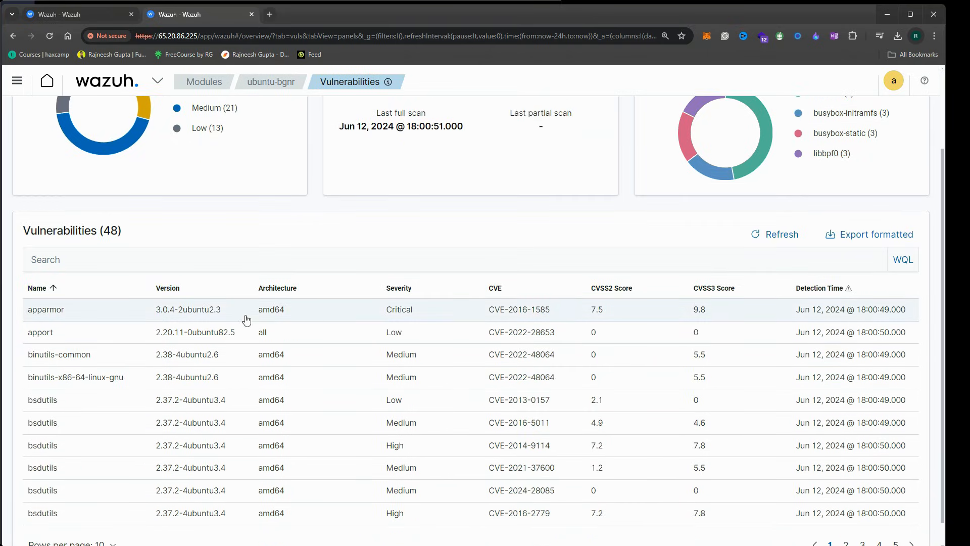
left_click_drag(159, 238, 23, 232)
scroll(114, 251, "up", 2)
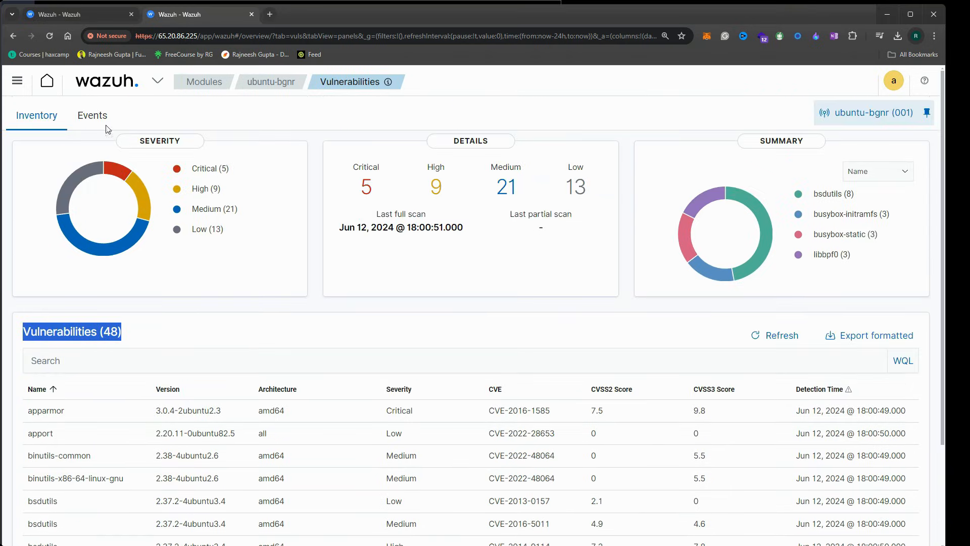
Check the vulnerability Events view, then go back to the Inventory list
left_click(91, 116)
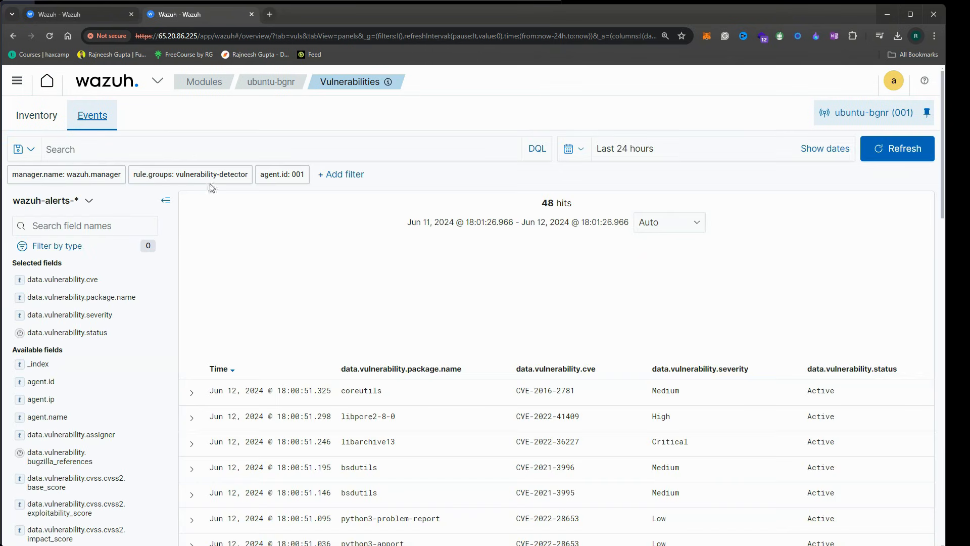
scroll(498, 411, "down", 3)
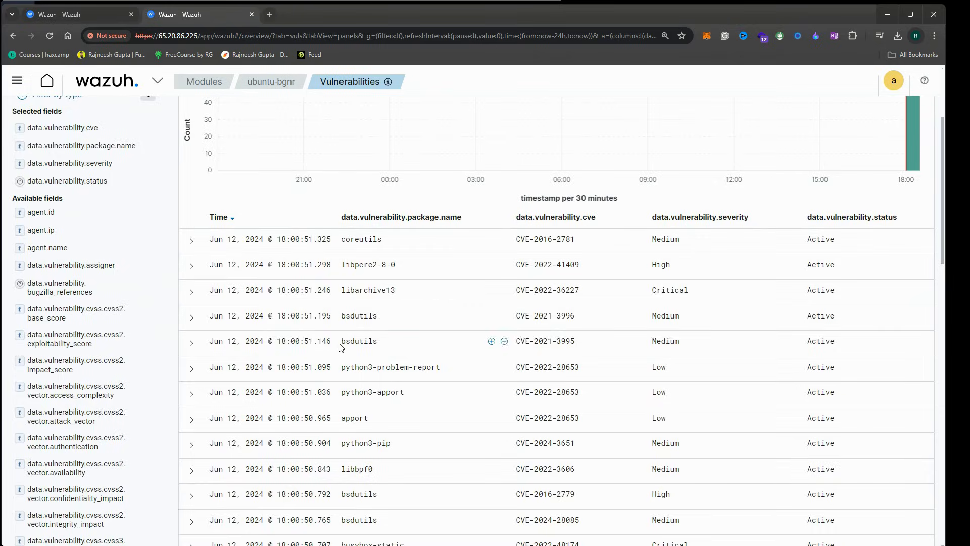
scroll(136, 189, "up", 3)
scroll(136, 189, "up", 1)
left_click(38, 116)
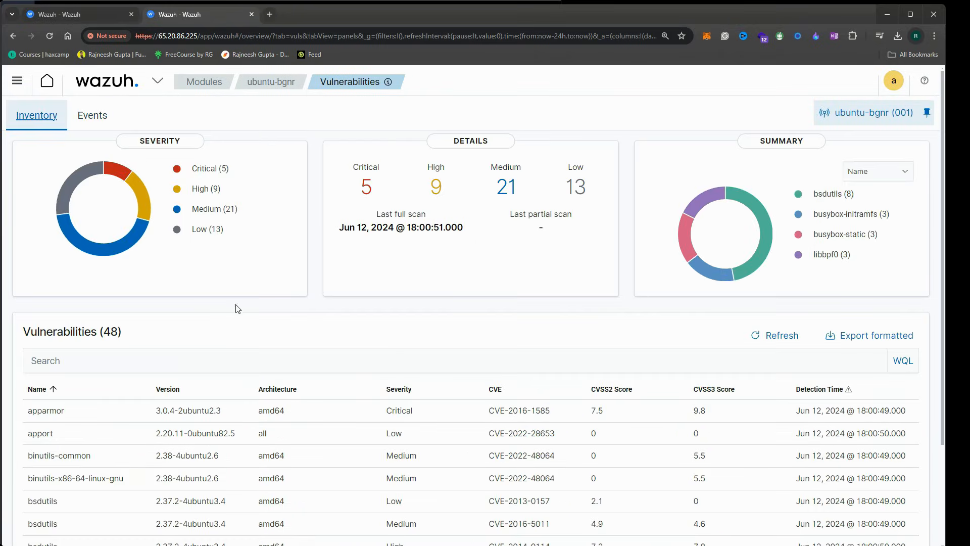
scroll(97, 361, "down", 2)
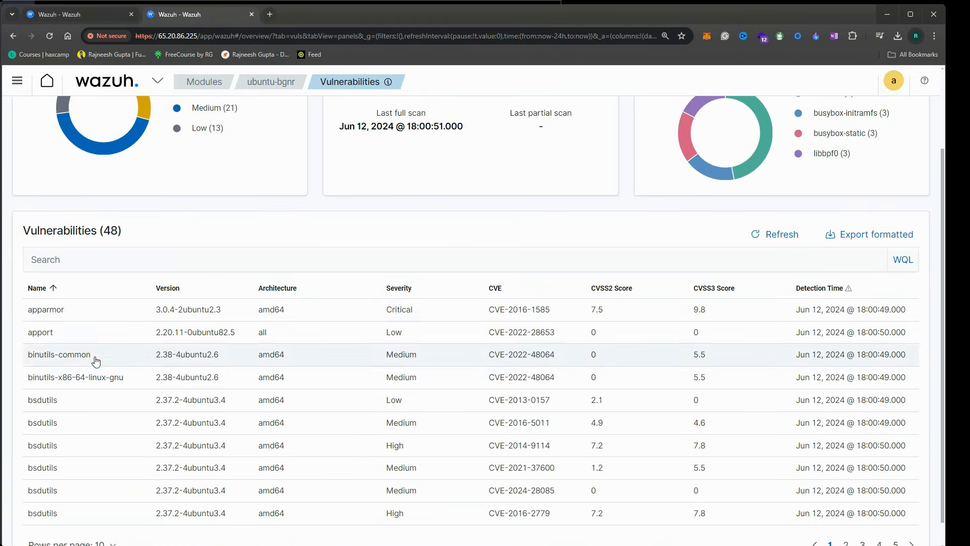
Open the apparmor CVE-2016-1585 finding's details and select the CVE ID in its title
left_click(79, 315)
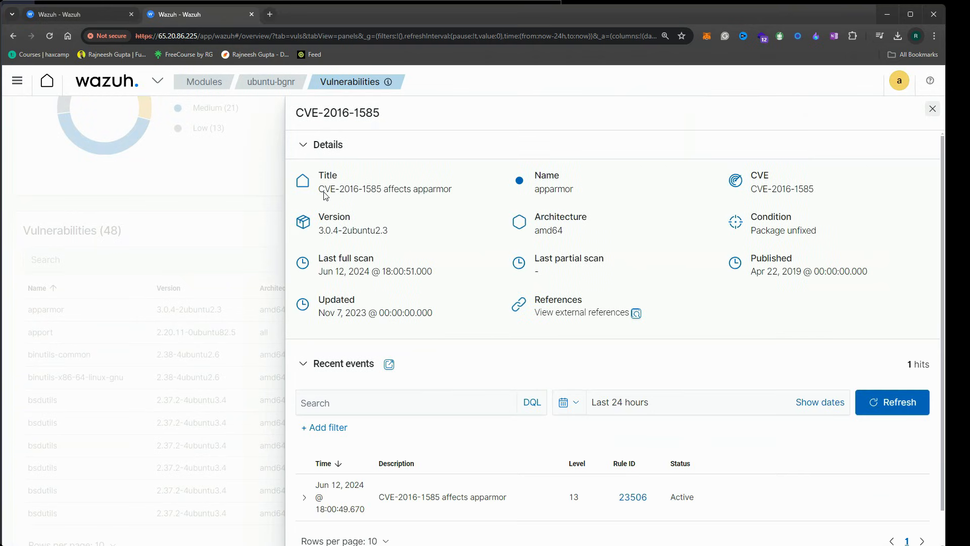
left_click_drag(318, 193, 369, 194)
left_click(457, 209)
scroll(446, 258, "down", 1)
scroll(446, 258, "up", 1)
left_click_drag(382, 192, 319, 192)
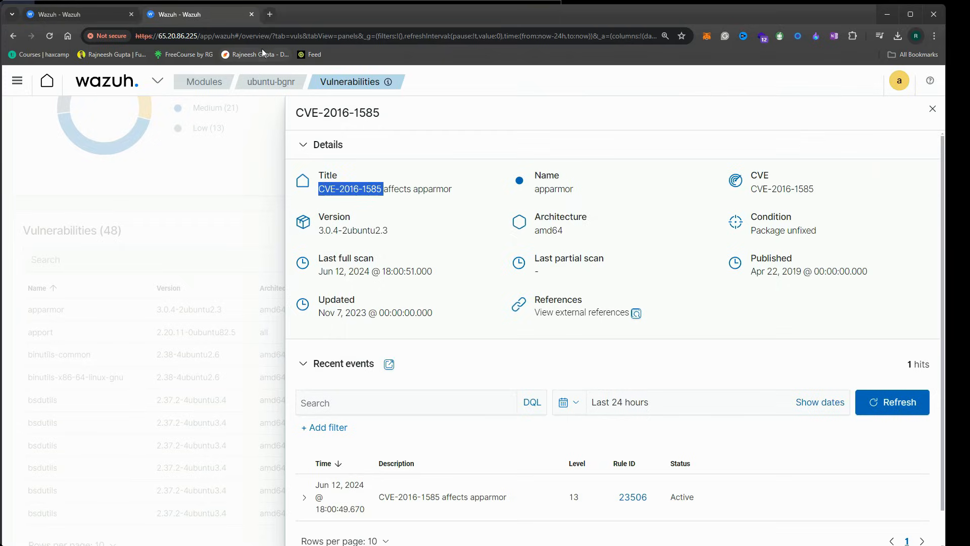
Search the web for CVE-2016-1585 in a new Chrome tab
left_click(268, 15)
key("ctrl+v")
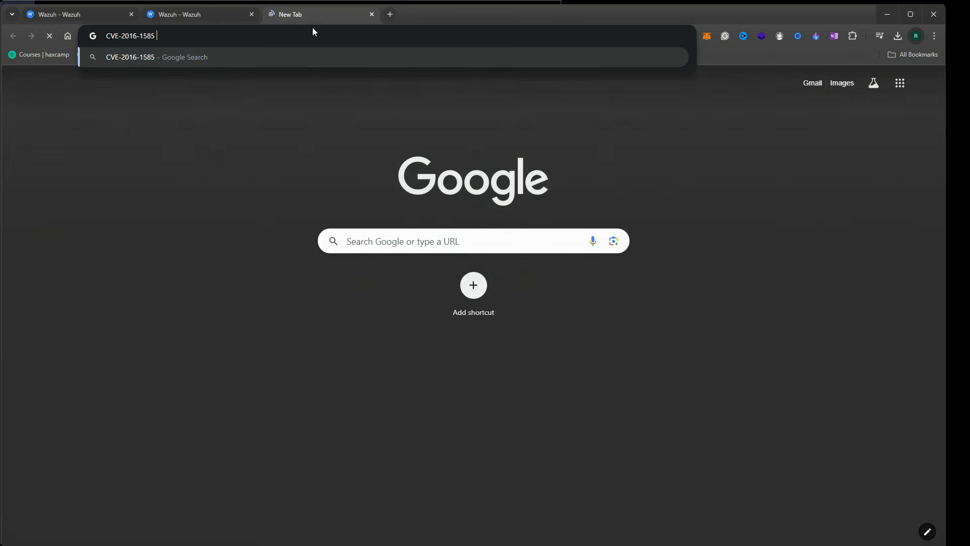
key("Return")
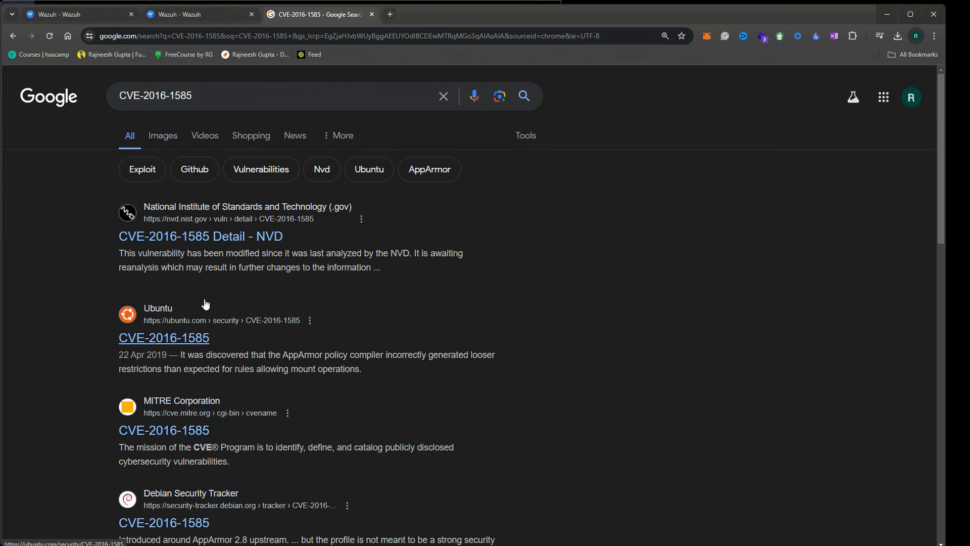
Read Ubuntu's CVE-2016-1585 security page, including its 9.8 CVSS score, then return to Wazuh
left_click(148, 335)
scroll(349, 274, "down", 10)
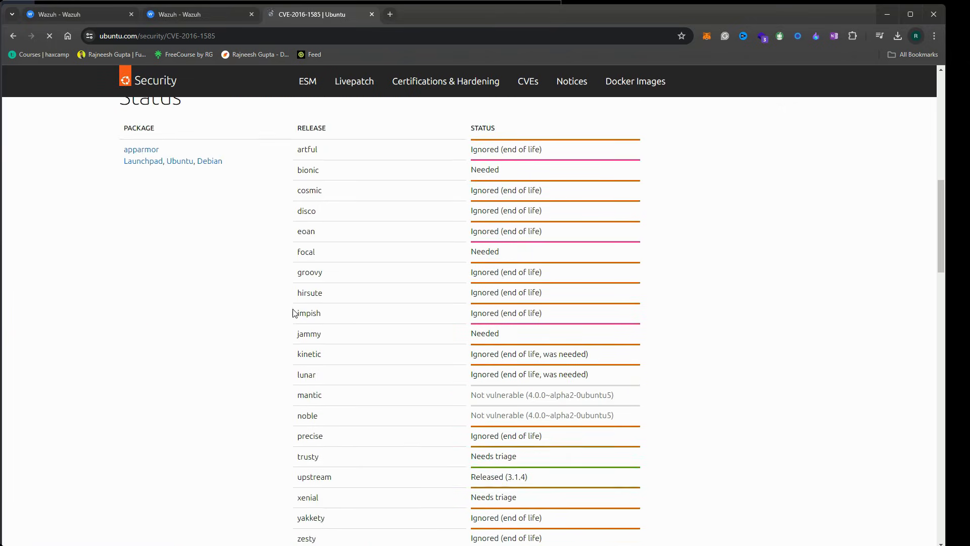
scroll(287, 317, "down", 7)
left_click_drag(189, 277, 362, 280)
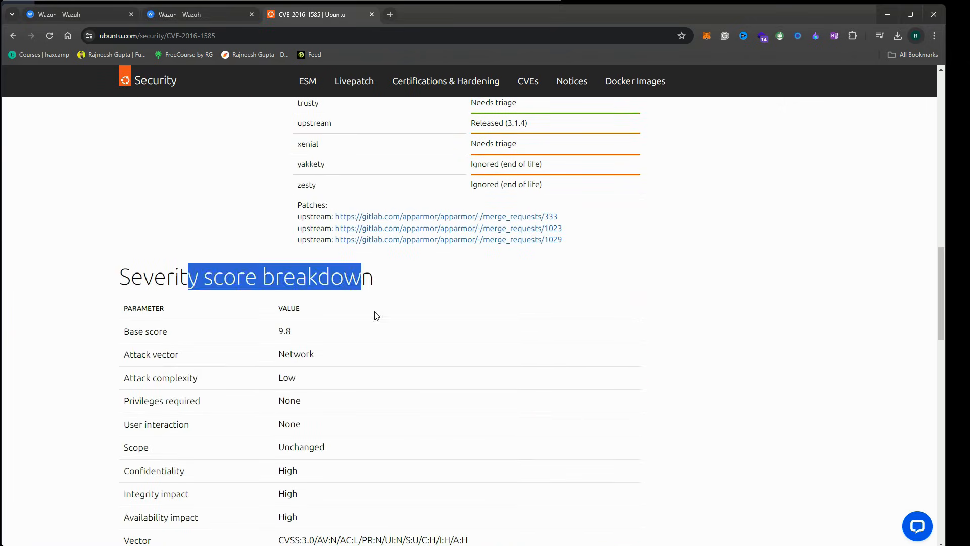
scroll(324, 323, "down", 6)
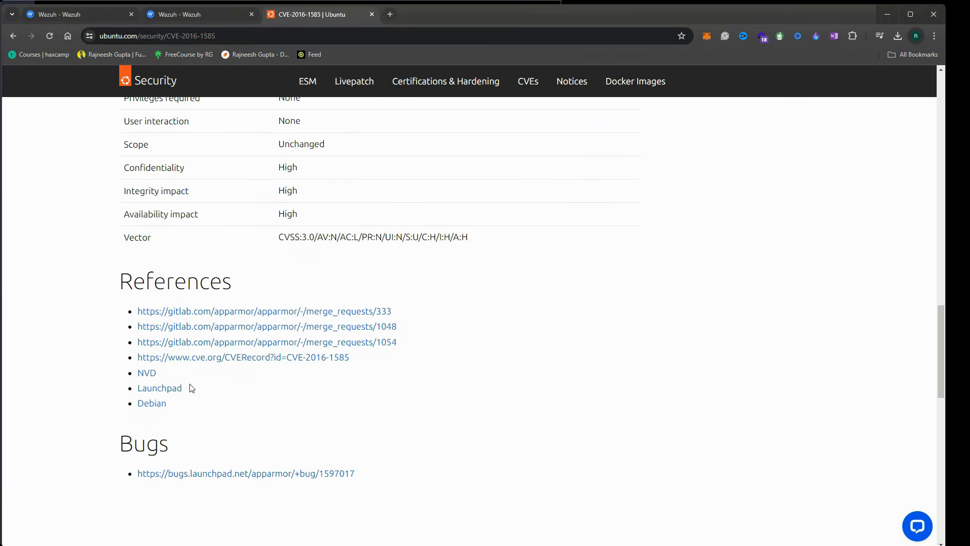
scroll(220, 440, "down", 2)
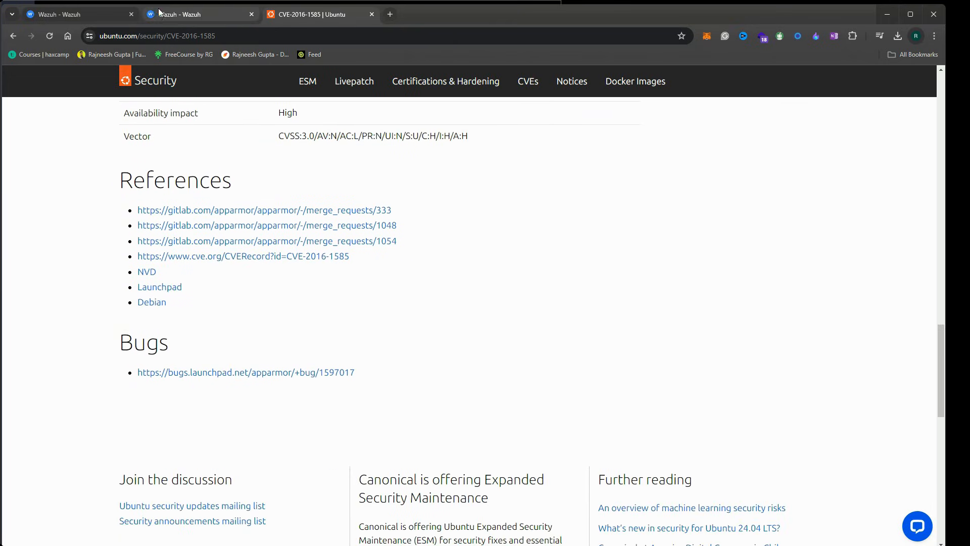
left_click(154, 12)
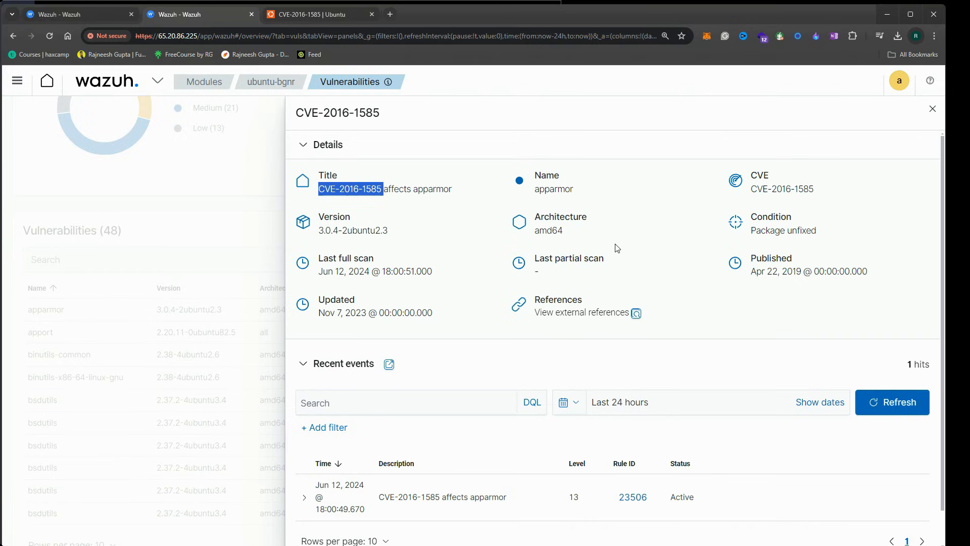
Close the CVE-2016-1585 details and export the ubuntu-bgnr vulnerability inventory as a formatted report
scroll(489, 352, "down", 1)
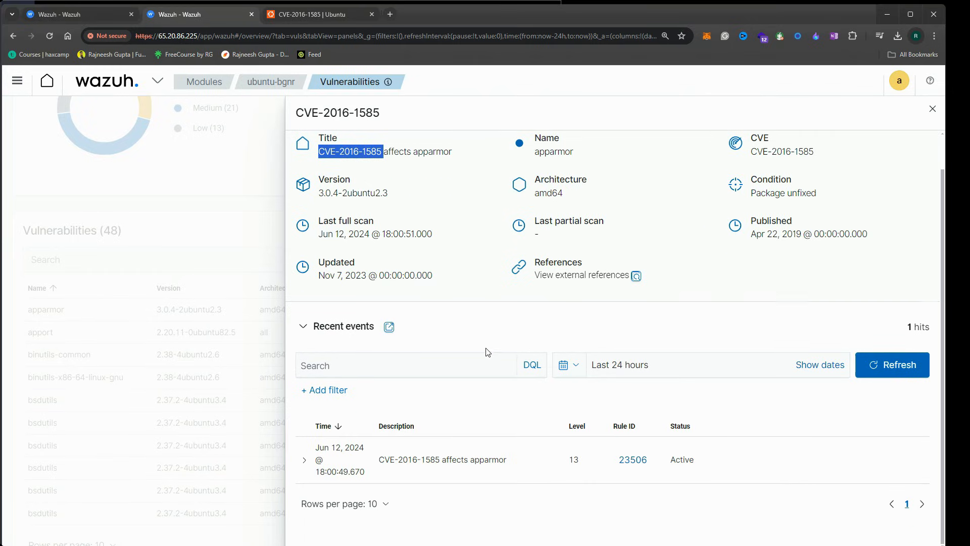
left_click(192, 362)
scroll(495, 343, "down", 1)
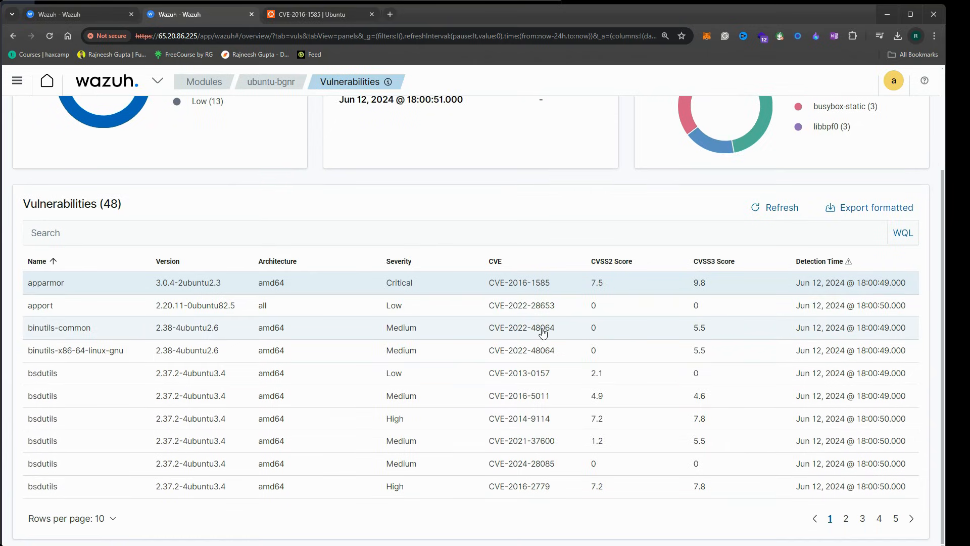
scroll(708, 263, "up", 2)
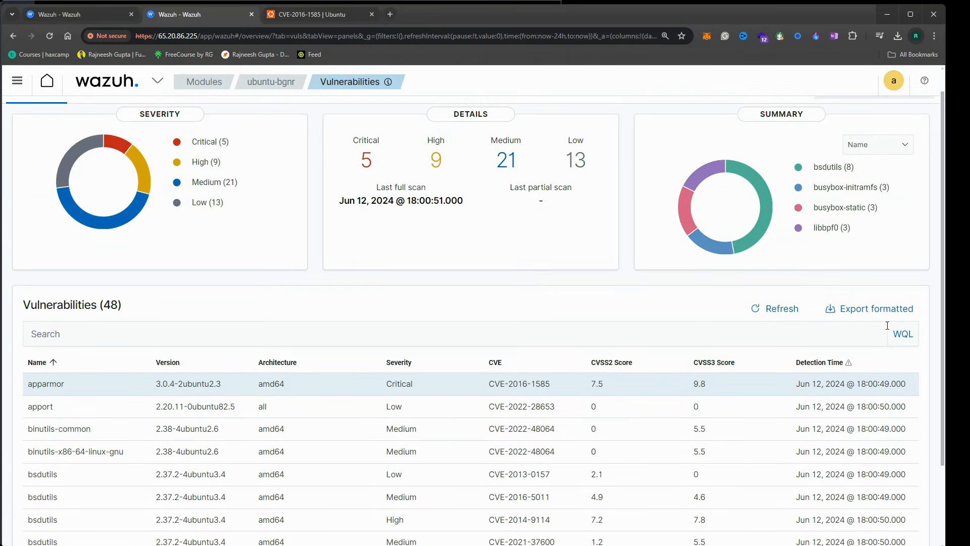
left_click(865, 317)
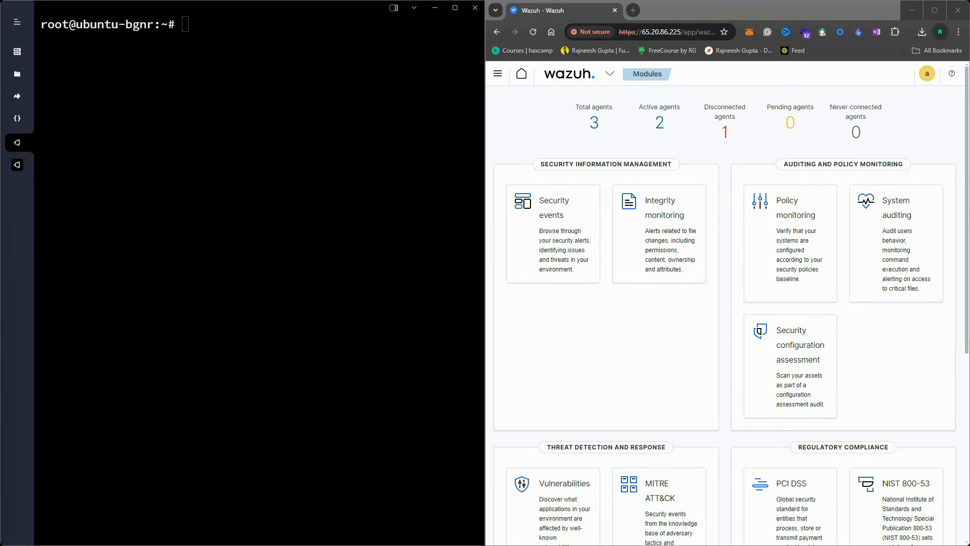
Run apt install -y auditd on the ubuntu-bgnr agent, then begin typing cd /var/log/
left_click(220, 84)
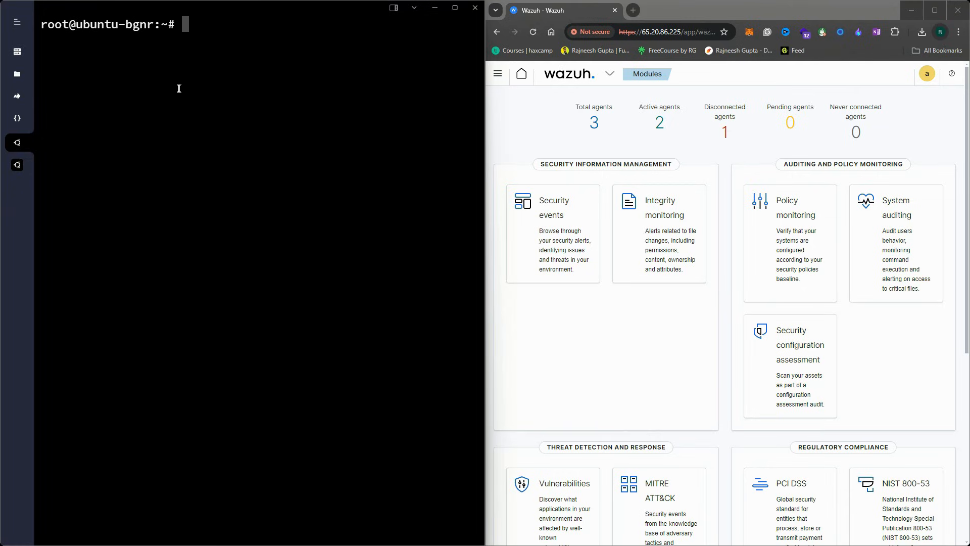
type("apt install ")
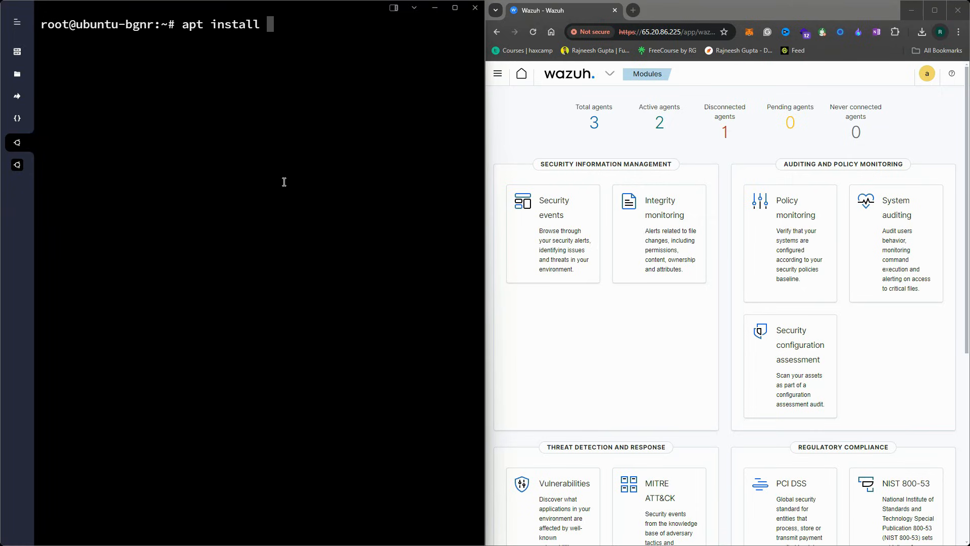
type("-y auditd")
key("Return")
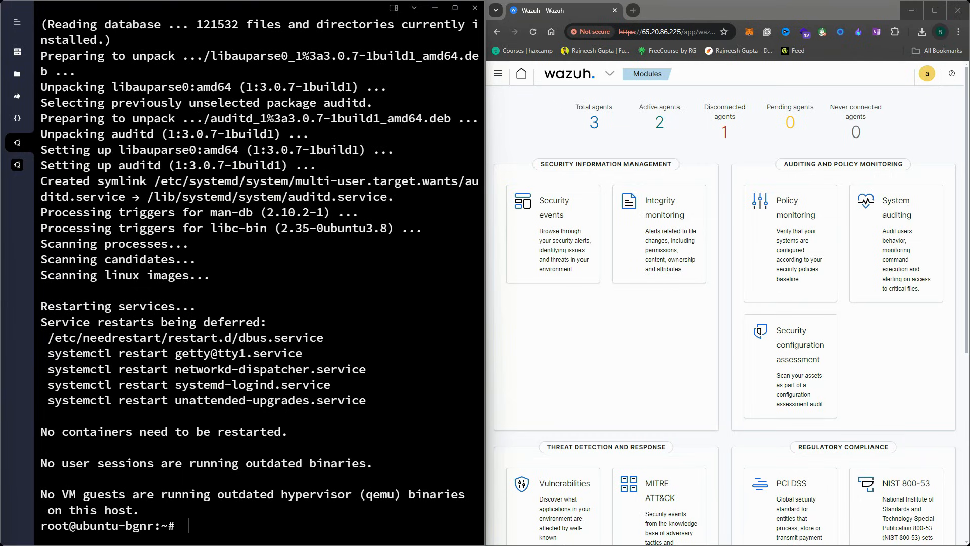
left_click(242, 529)
type("cd /var/log/")
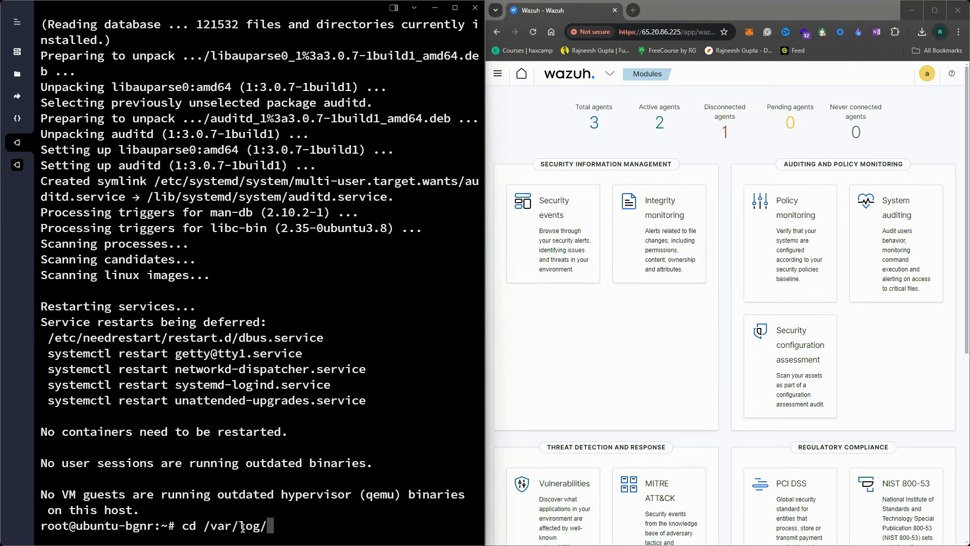
type("aui")
Change to /var/log/audit/ and list its contents to confirm audit.log exists
key("BackSpace")
key("BackSpace")
type("udit/")
key("Return")
type("LS")
key("Return")
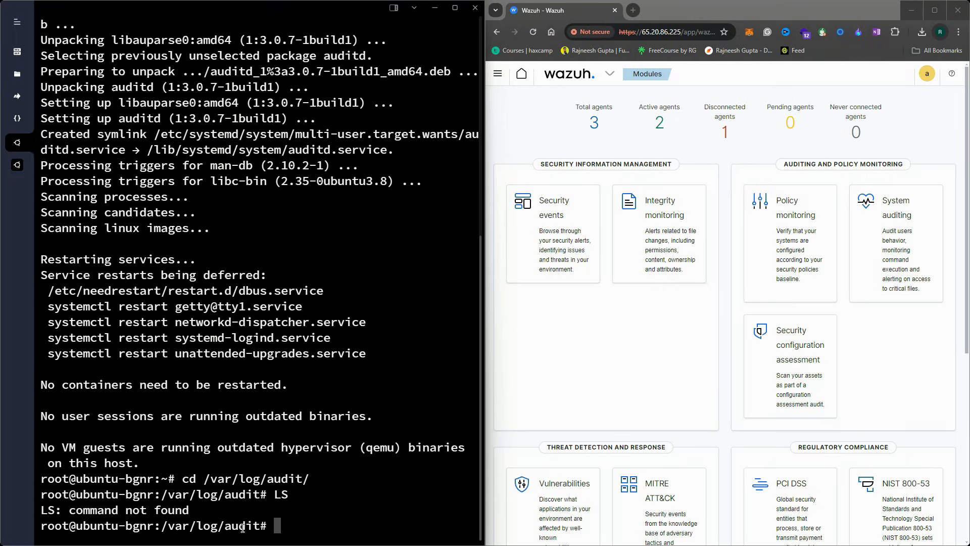
type("ls")
key("Return")
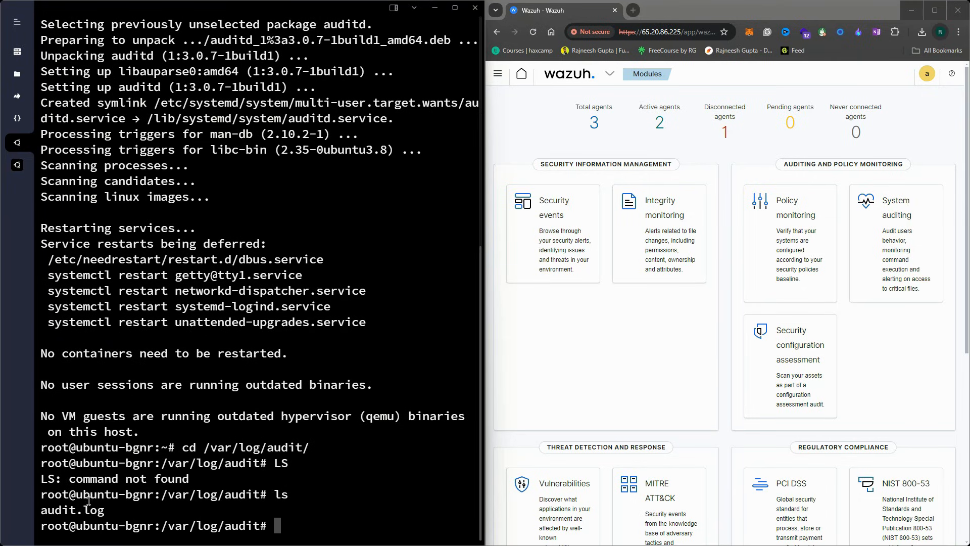
double_click(60, 512)
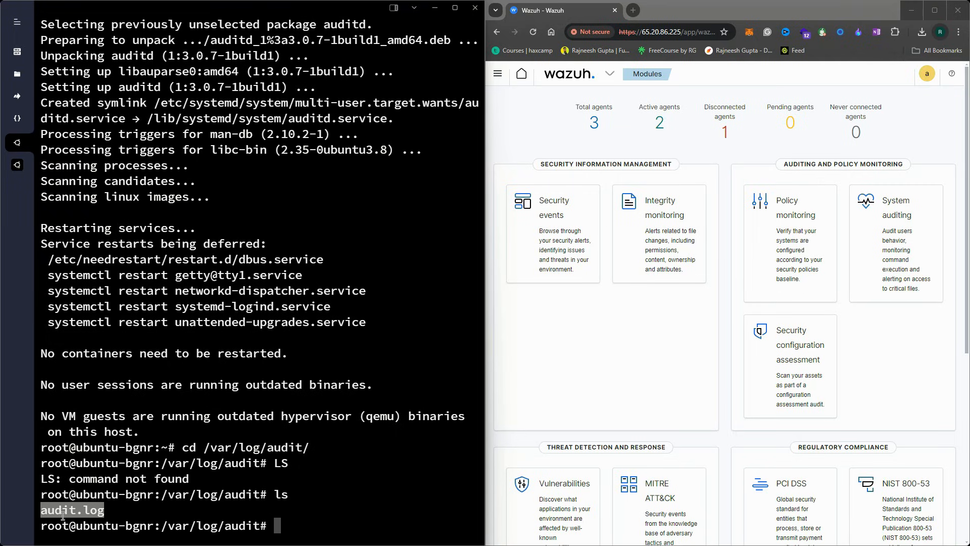
Follow audit.log with tail -f in a wider terminal, then stop it
type("tail ")
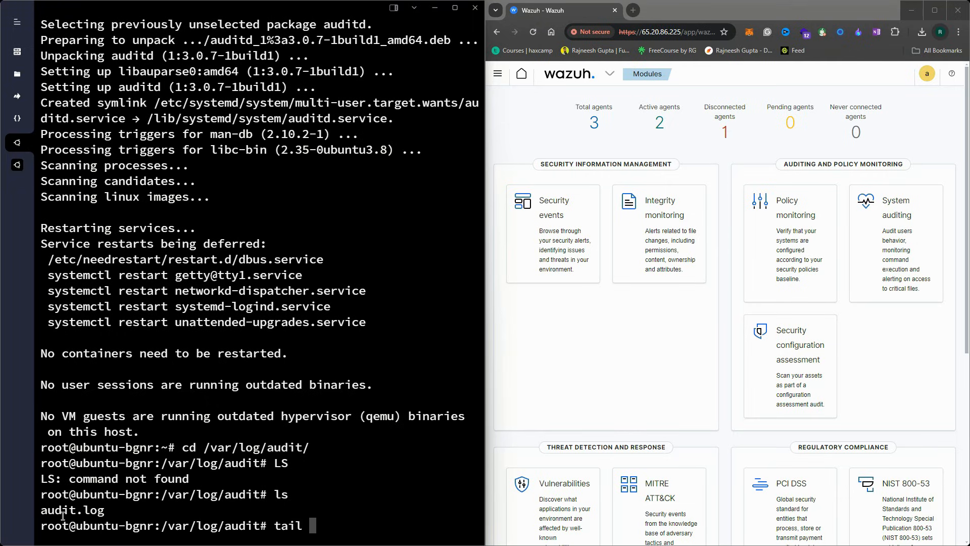
type("-f audi")
key("Tab")
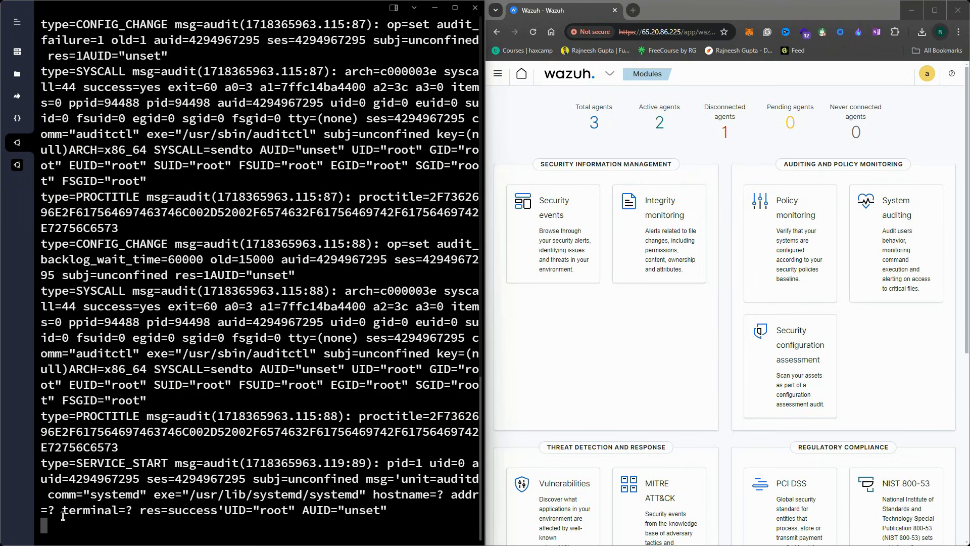
left_click_drag(487, 235, 535, 237)
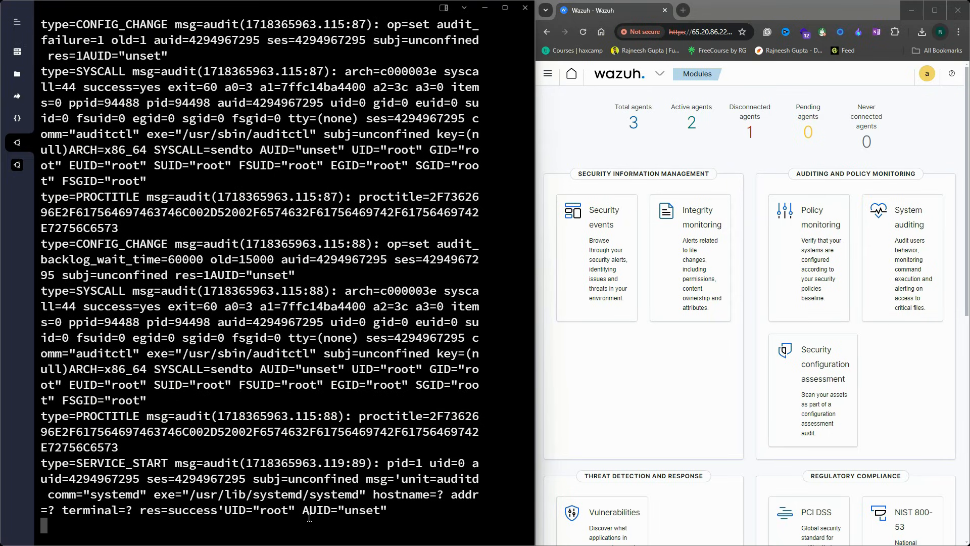
key("ctrl+c")
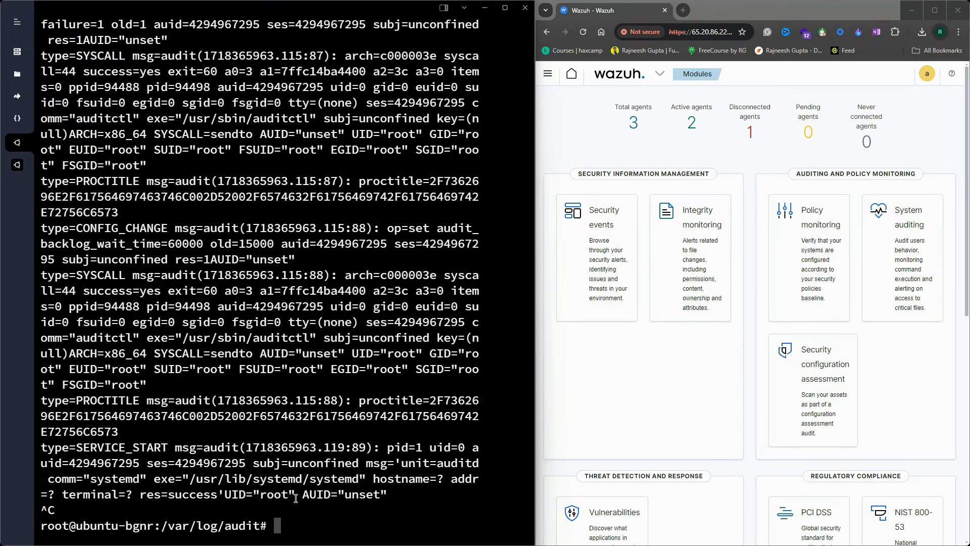
Open the agent's /var/ossec/etc/ossec.conf in nano and find the closing ossec_config tag
type("nano /var/")
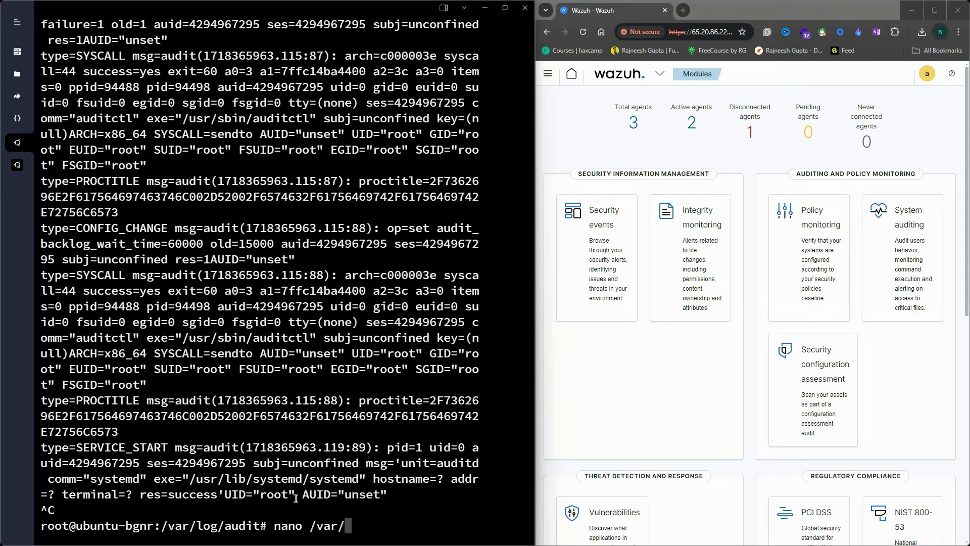
type("ossec/etc/os")
key("Tab")
key("Return")
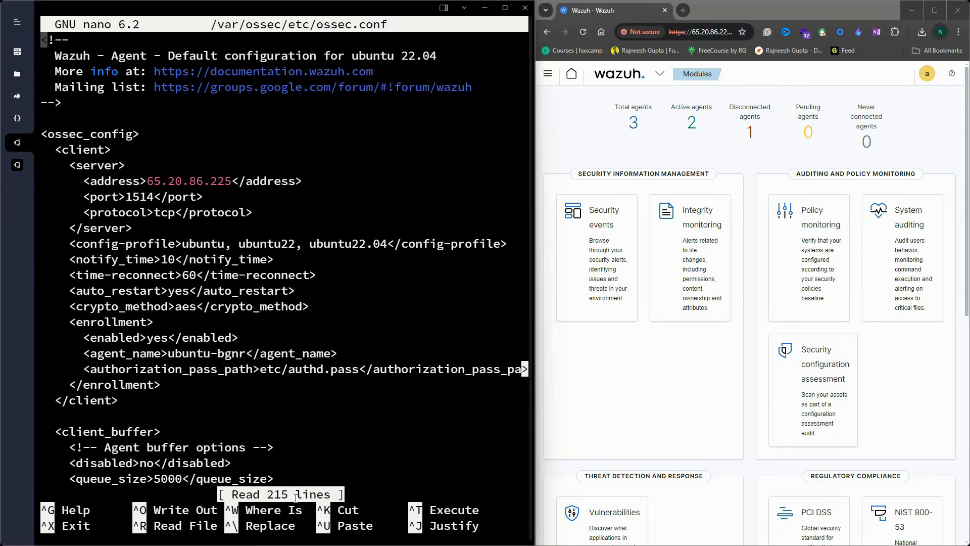
key("Down")
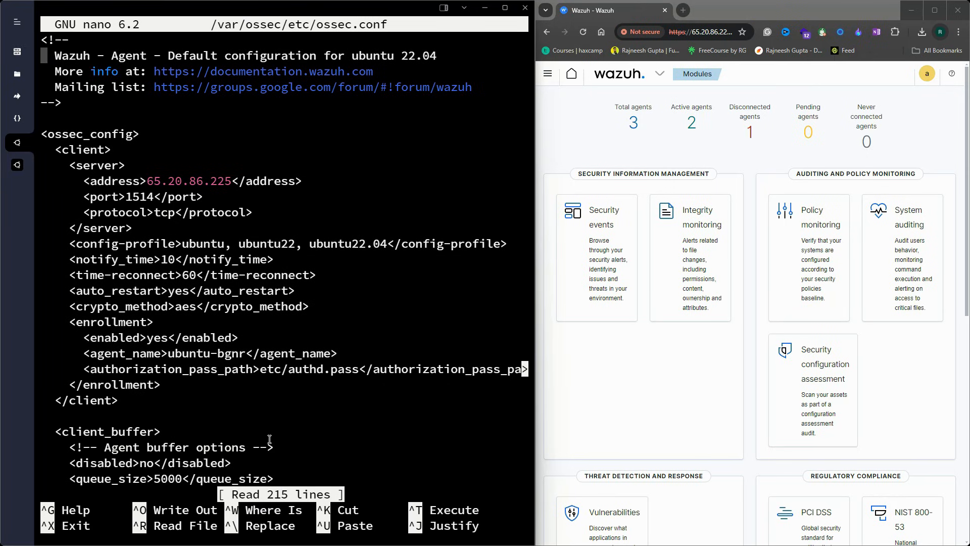
scroll(270, 442, "down", 20)
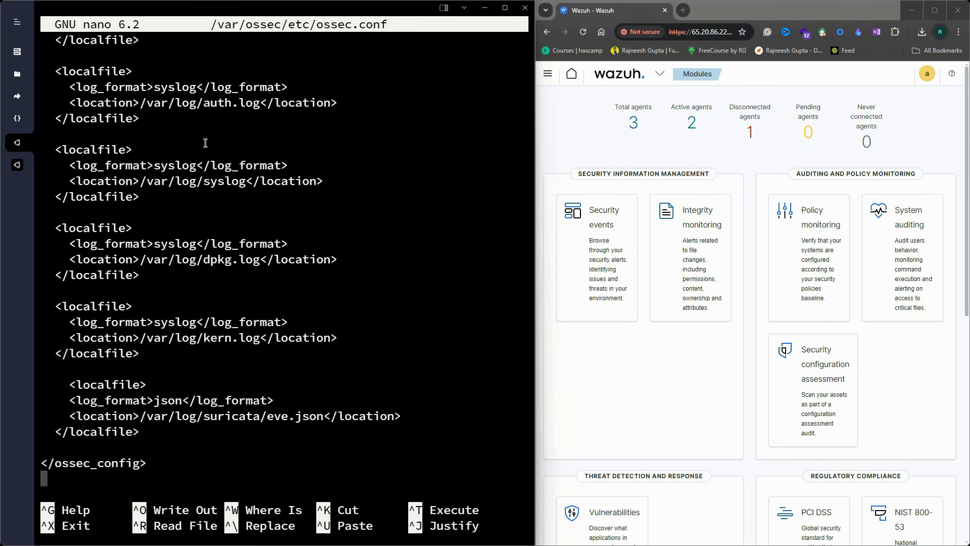
scroll(207, 167, "up", 10)
scroll(206, 166, "up", 2)
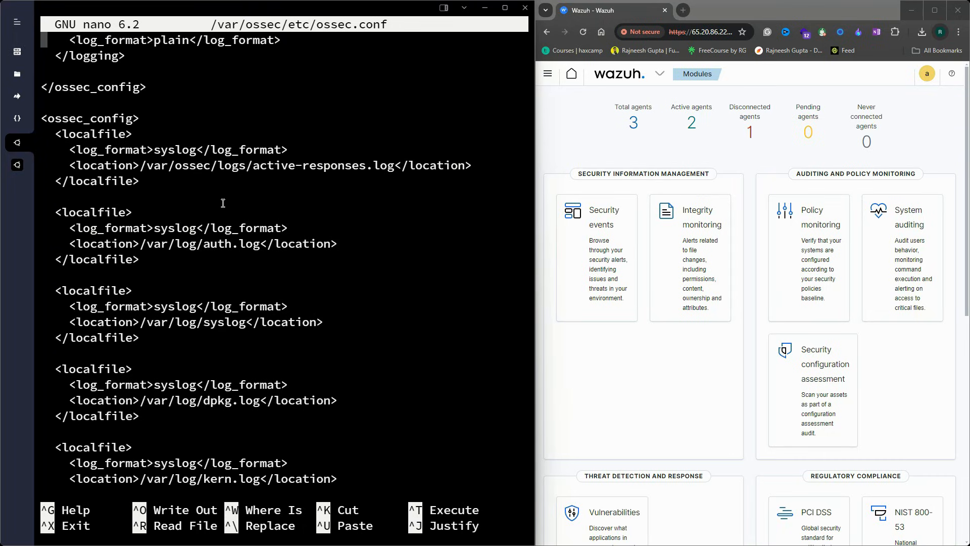
scroll(147, 210, "down", 7)
scroll(160, 232, "up", 1)
scroll(159, 232, "down", 6)
scroll(174, 287, "up", 2)
Add a localfile block with log_format audit and location /var/log/audit/audit.log
key("Return")
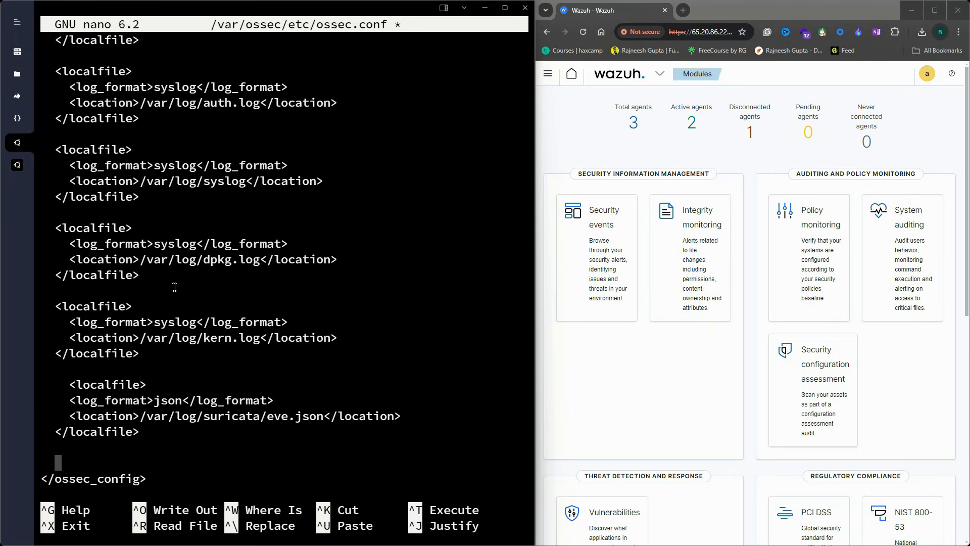
type("<localfile>")
key("Return")
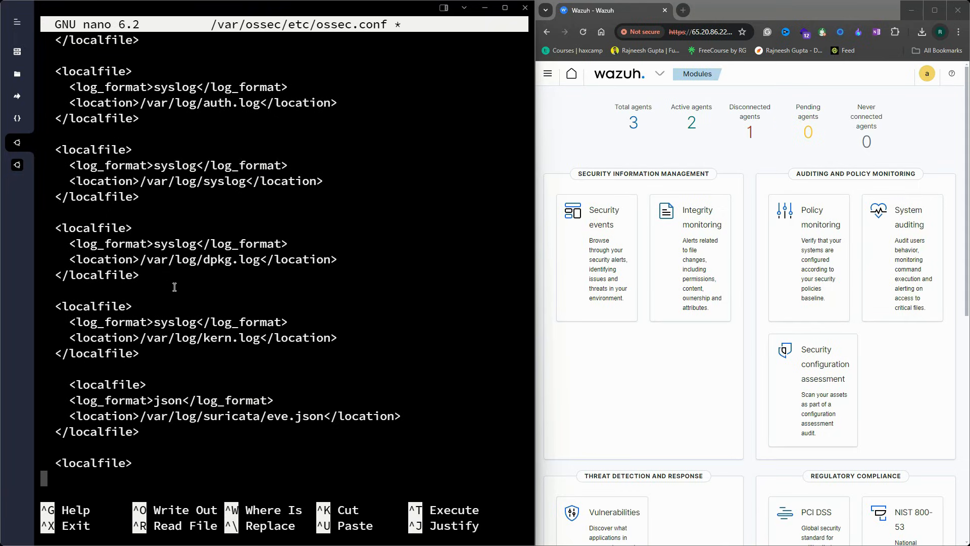
type("</localfil")
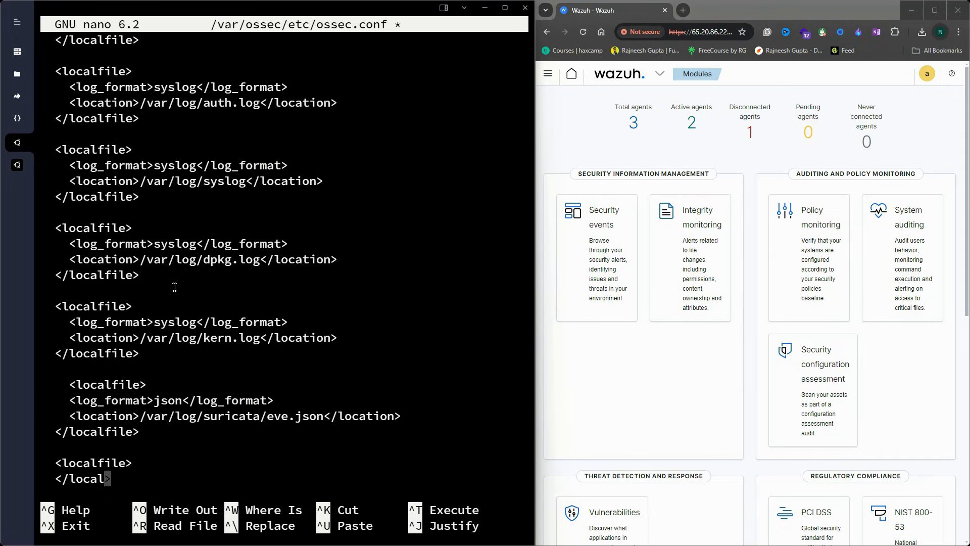
type("e")
key("Up")
key("Return")
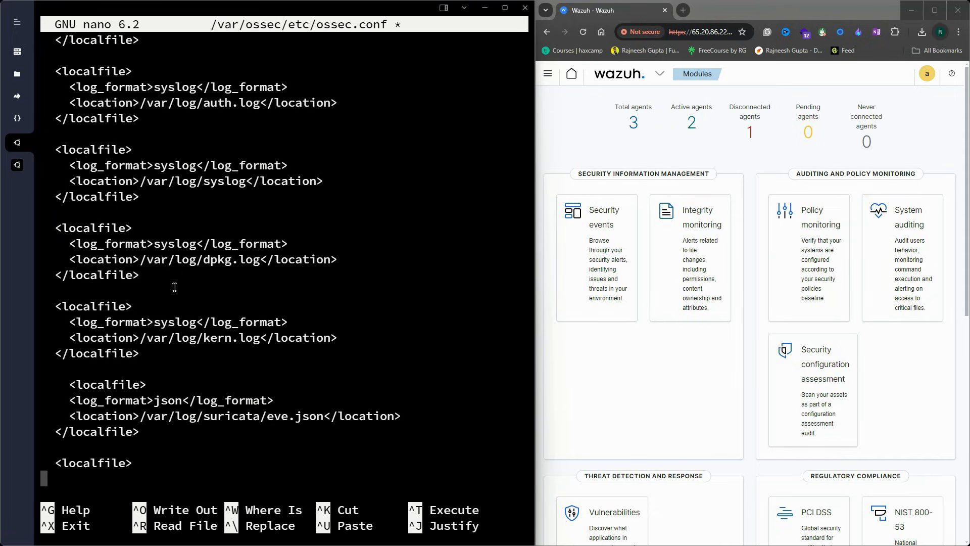
key("BackSpace")
left_click(119, 486)
key("ctrl+v")
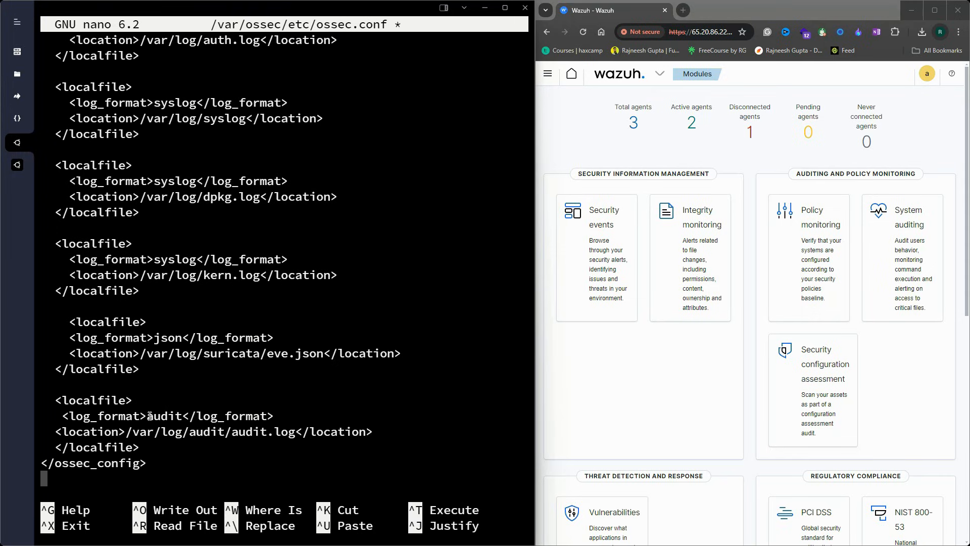
Check the audit format and log path values, then save ossec.conf and exit
left_click_drag(149, 415, 190, 418)
left_click(151, 436)
left_click_drag(125, 432, 277, 433)
left_click(208, 435)
left_click(276, 434)
key("ctrl+x")
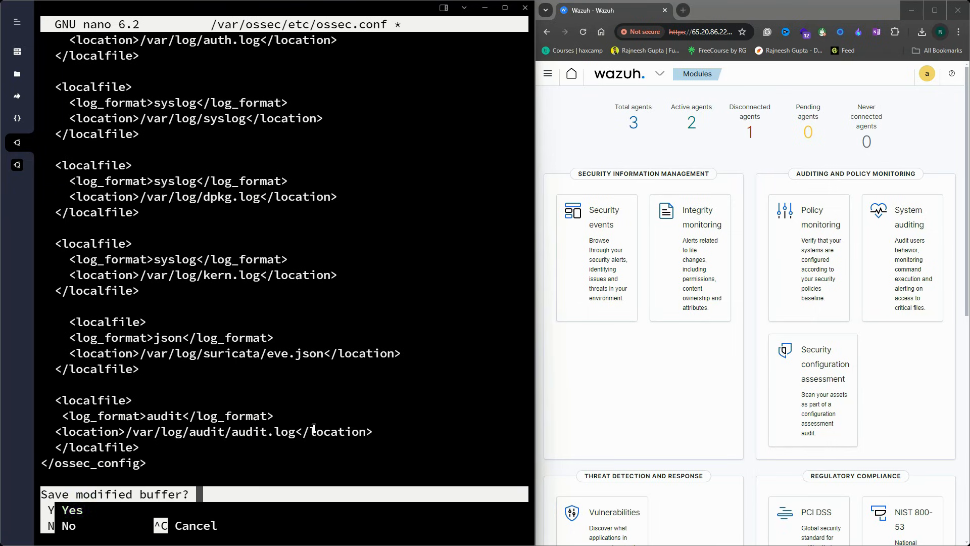
key("y")
key("Return")
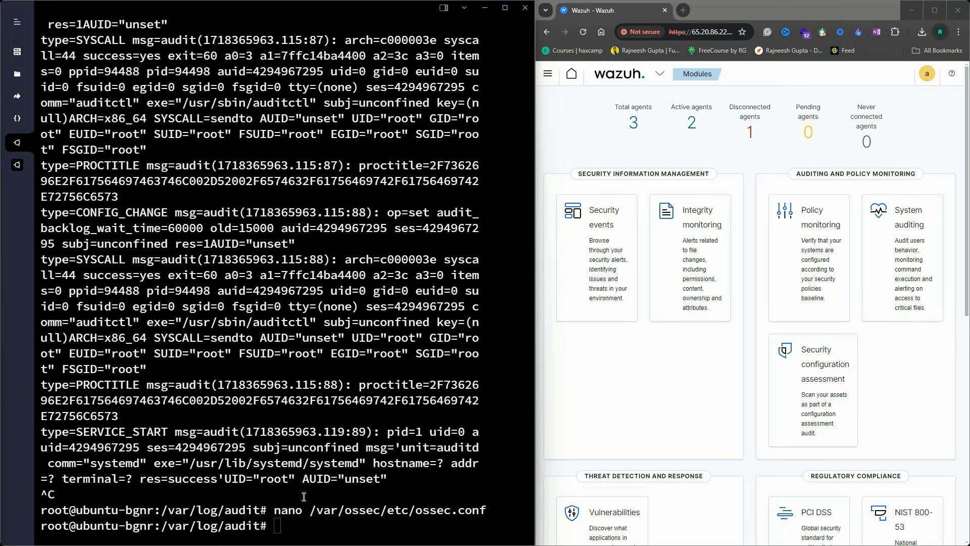
Restart the Wazuh agent with systemctl restart wazuh-agent and move up to the root directory
key("ctrl+v")
key("Return")
type("cd ..")
key("Return")
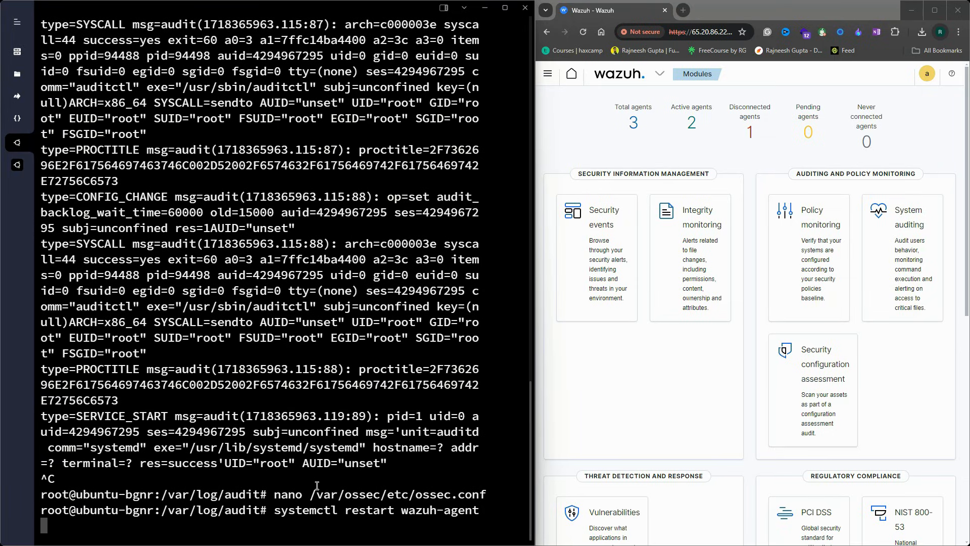
type("cd ..")
key("Return")
type("cd ..")
key("Return")
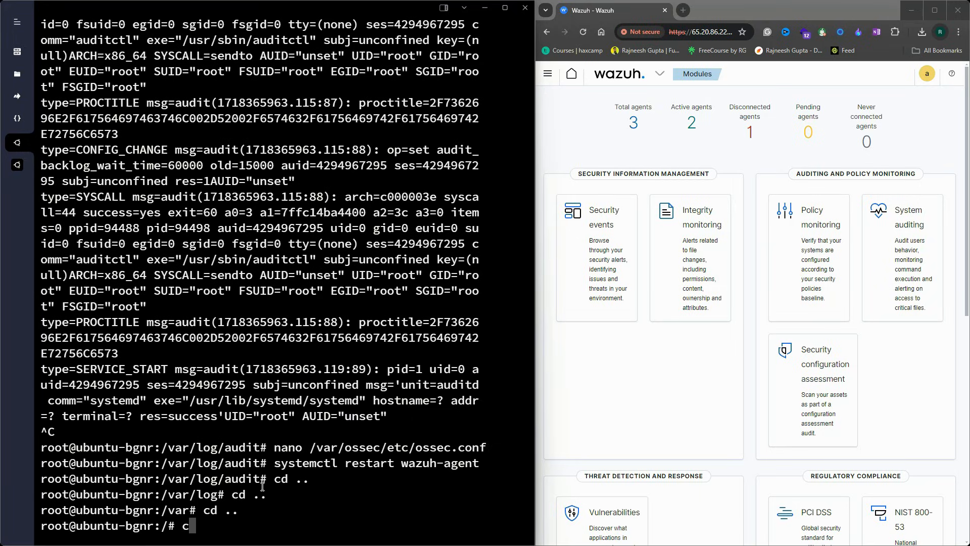
Open /etc/audit/audit.rules in nano and go to its empty last line
type("nano /etc/")
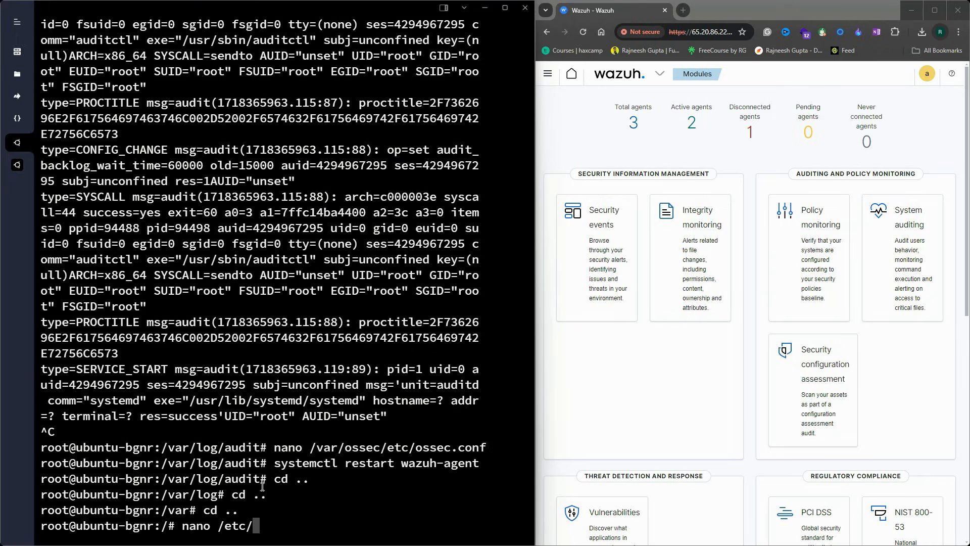
type("audit/audit")
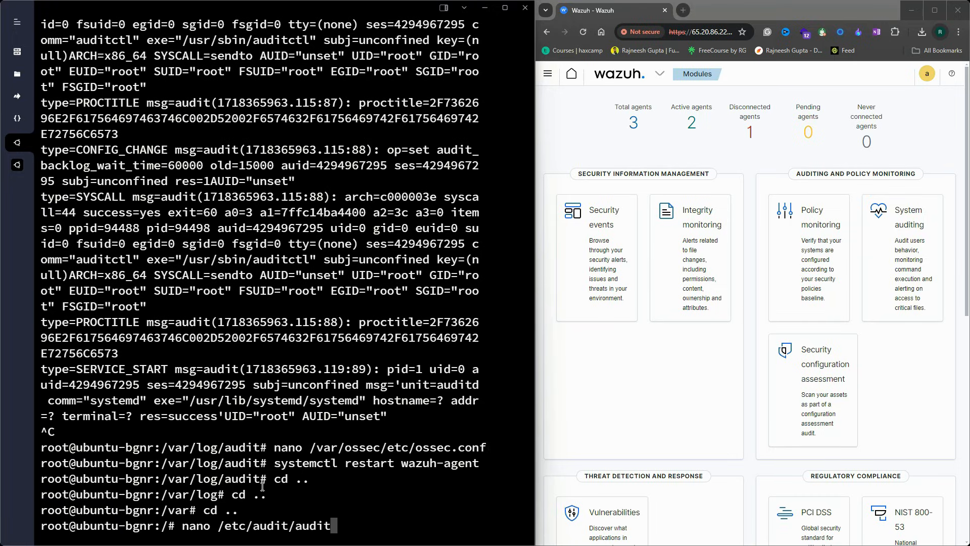
type(".rul")
key("Tab")
key("Return")
key("Down")
key("Down")
key("Down")
key("Down")
key("Down")
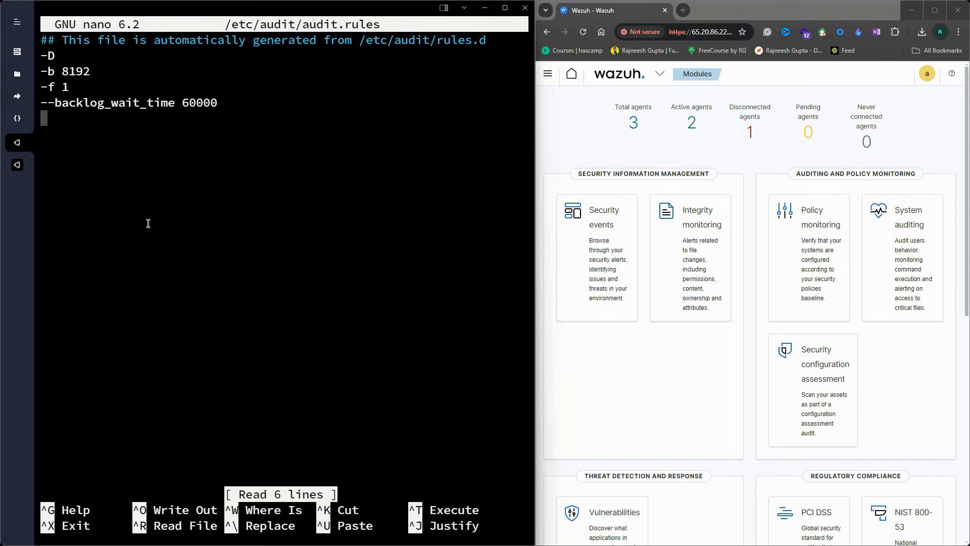
Paste the euid=0 execve rules for arch=b64 and arch=b32, keyed audit-wazuh-c
key("ctrl+v")
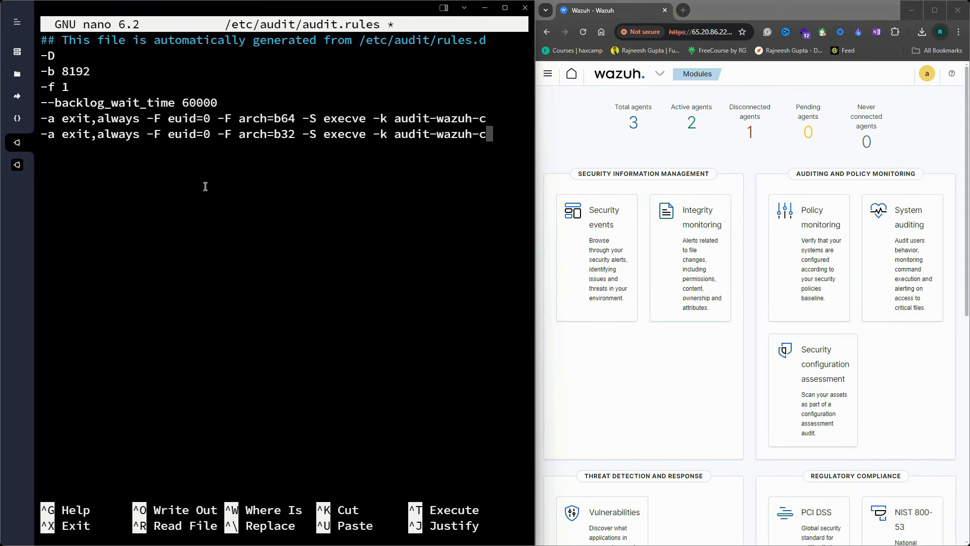
key("Left")
key("Left")
key("Left")
key("Left")
key("Left")
key("Left")
key("Left")
key("Left")
key("Left")
key("Left")
key("Left")
key("Left")
key("Left")
key("Left")
key("Left")
key("Left")
key("Left")
key("Left")
key("Left")
key("Left")
key("Left")
key("Left")
key("Left")
key("Left")
key("Left")
key("Right")
key("Right")
key("Right")
key("Right")
key("Right")
key("Left")
key("Left")
key("Left")
key("Left")
key("Left")
key("Left")
key("Left")
key("Left")
key("Left")
key("Left")
key("Left")
key("Left")
key("Left")
key("Left")
key("Right")
key("Right")
key("Right")
key("Right")
key("Right")
key("Right")
key("Right")
key("Right")
key("Right")
key("Right")
key("Right")
key("Right")
key("Right")
key("Right")
key("Right")
key("Right")
key("Right")
key("Right")
key("Right")
key("Right")
key("Right")
key("Right")
key("Right")
key("Right")
key("Right")
key("Right")
key("Right")
key("Left")
key("Left")
key("Right")
key("Right")
key("Right")
key("Right")
key("Right")
key("Right")
key("Right")
key("Right")
key("Right")
Review the b64 and b32 rules and highlight the audit-wazuh-c key name
key("Right")
key("Right")
key("Right")
key("Right")
key("Right")
key("Right")
key("Right")
key("Right")
key("Right")
key("Right")
key("Right")
key("Right")
key("Right")
key("Right")
key("Right")
key("Right")
key("Right")
key("Right")
key("Right")
key("Left")
key("Left")
key("Left")
key("Left")
key("Left")
key("Left")
key("Left")
key("Left")
key("Left")
key("Left")
key("Left")
key("Left")
key("Right")
key("Right")
key("Right")
key("Right")
key("Right")
key("Right")
key("Right")
key("Right")
key("Right")
key("Right")
key("Down")
key("Up")
key("Right")
key("Down")
key("Up")
left_click_drag(395, 118, 480, 118)
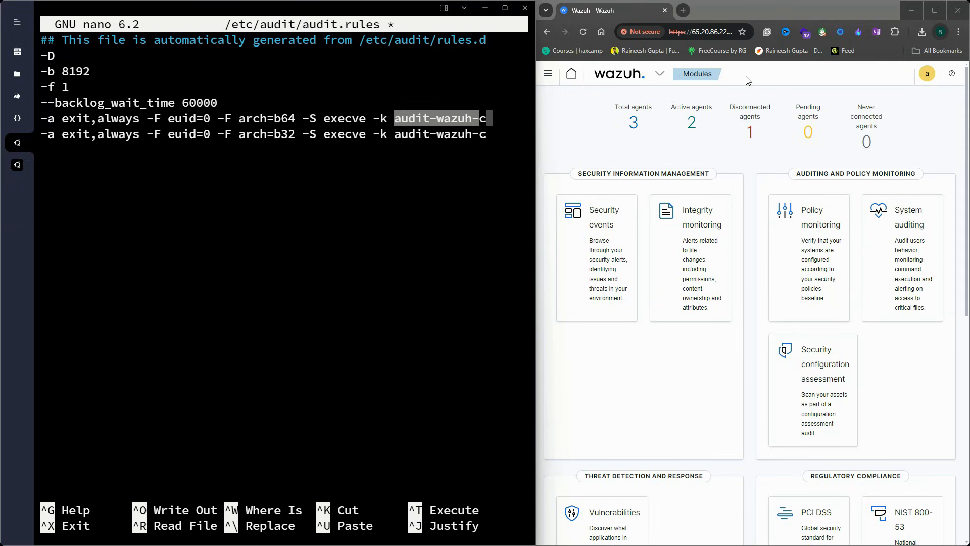
Open the audit-keys CDB list under Management in the Wazuh dashboard
left_click(778, 78)
left_click(654, 71)
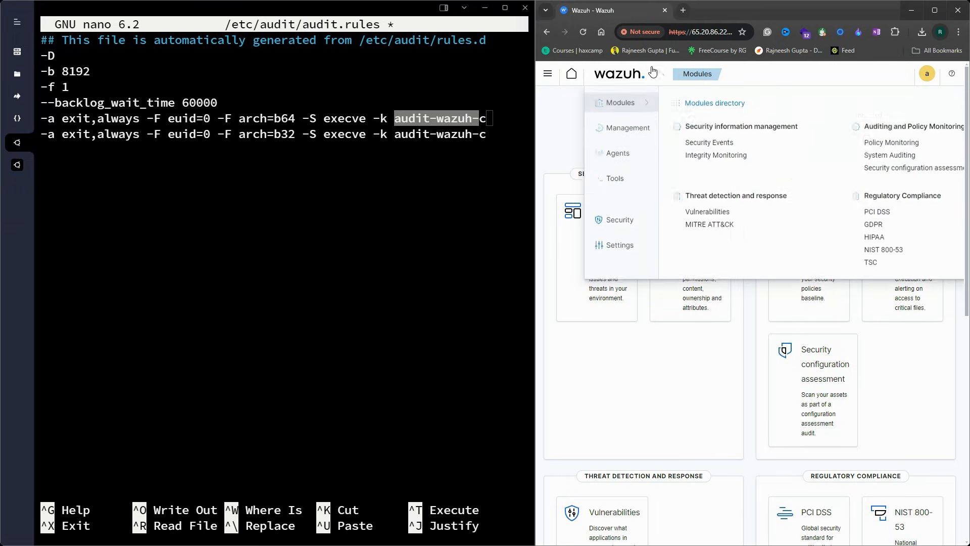
left_click(627, 129)
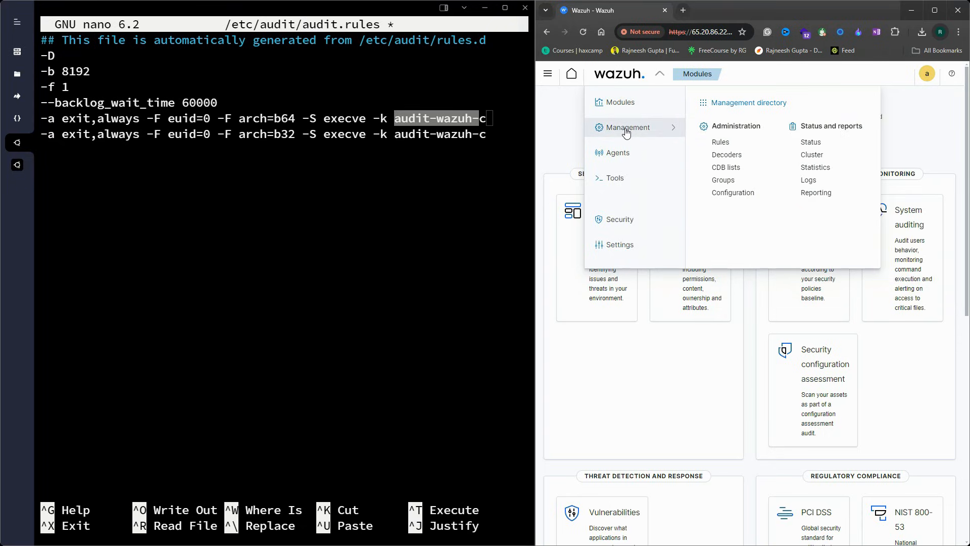
left_click(730, 171)
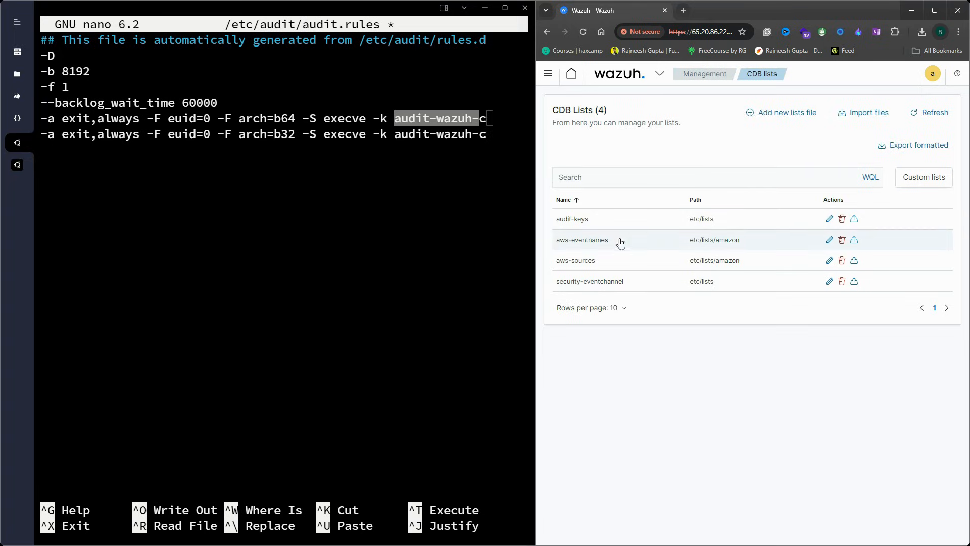
left_click(577, 221)
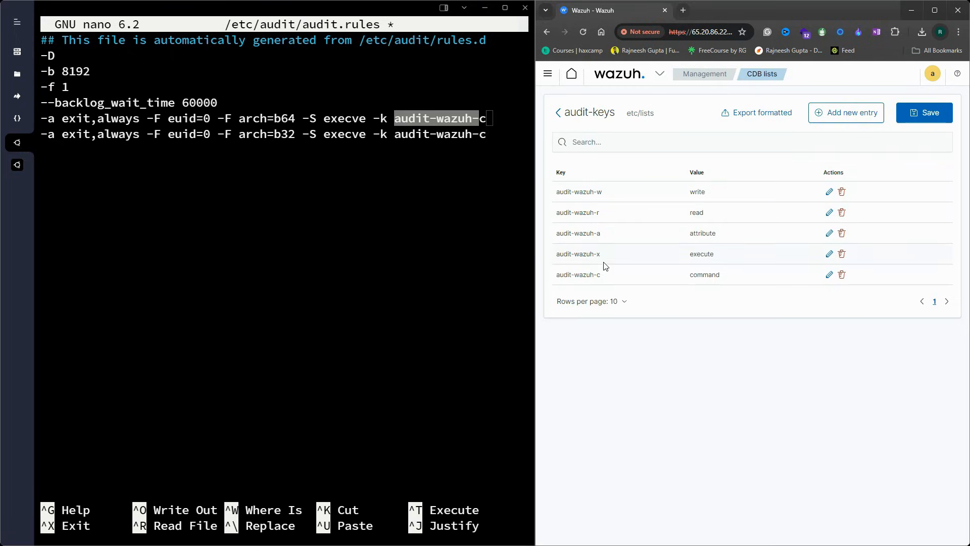
Inspect the audit-wazuh-c entry mapped to command, leaving it unchanged
left_click_drag(604, 277, 556, 279)
left_click(559, 278)
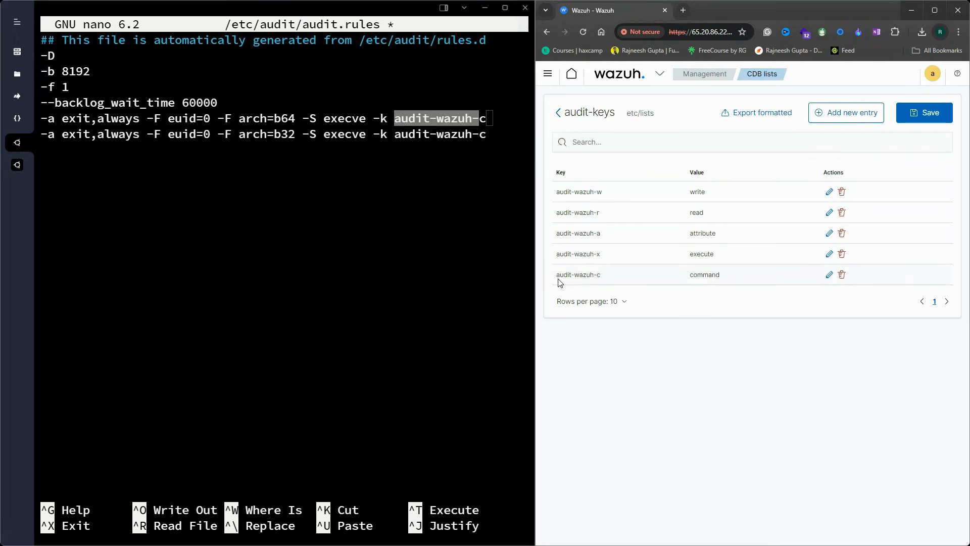
left_click(829, 275)
left_click(842, 281)
left_click_drag(608, 277, 564, 275)
left_click_drag(733, 279, 566, 275)
left_click_drag(601, 276, 554, 279)
left_click(621, 279)
left_click(590, 278)
Save /etc/audit/audit.rules in nano under the same name and exit to the shell
left_click(350, 184)
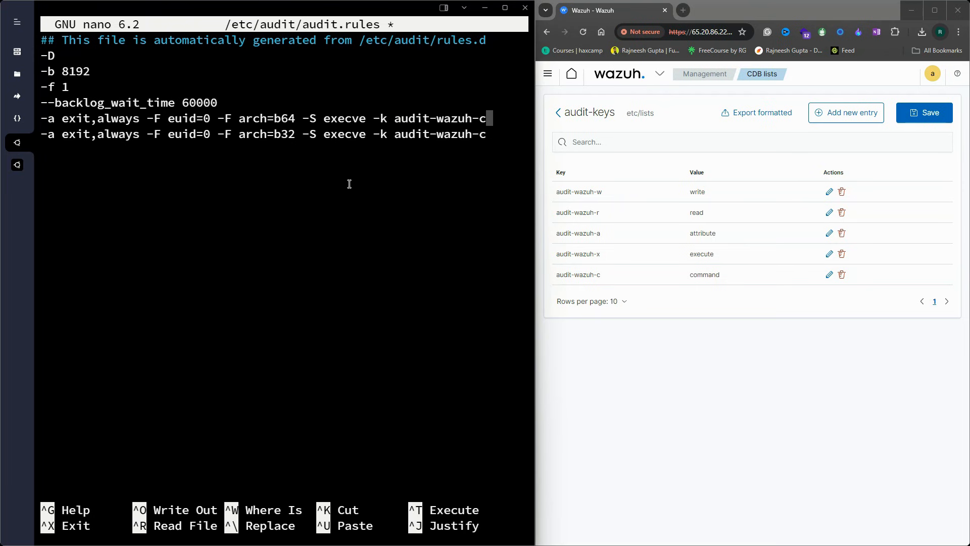
key("ctrl+x")
key("y")
key("Return")
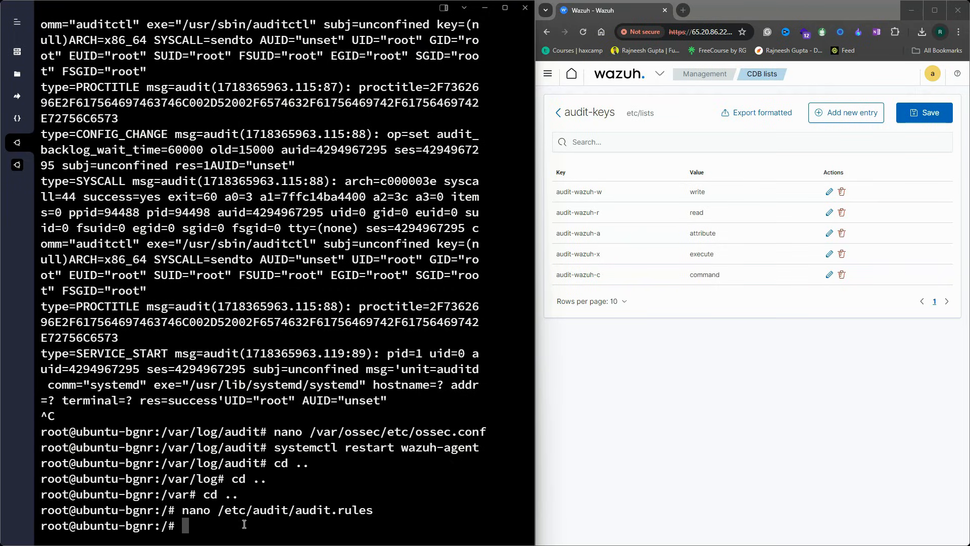
Reload the audit rules with auditctl -R /etc/audit/audit.rules
type("auditctl -")
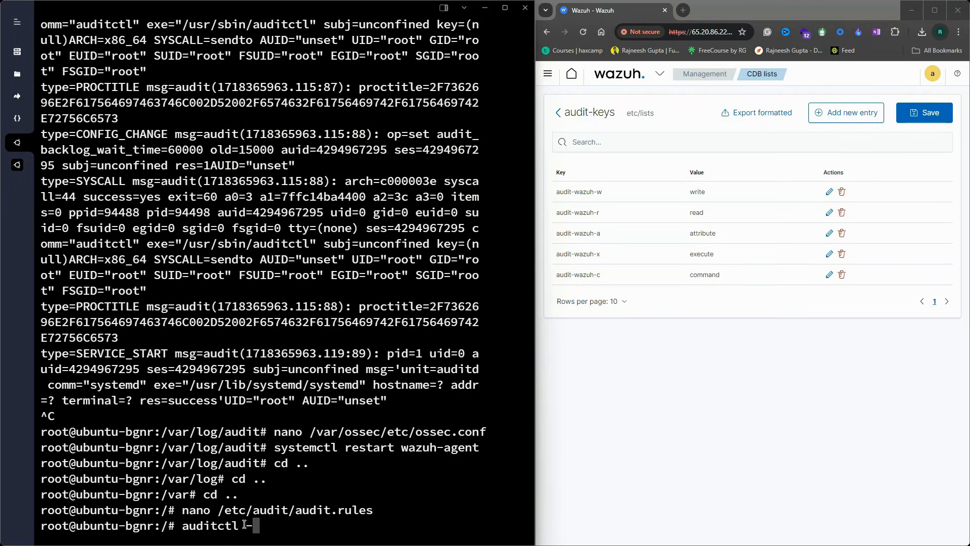
type("R /etc/audi")
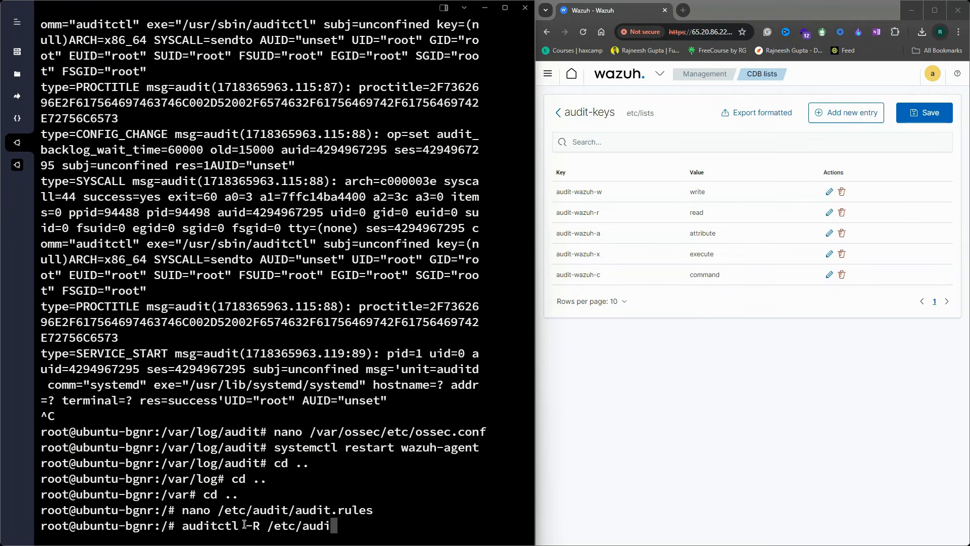
type("t/au")
type("dit")
type(".rules")
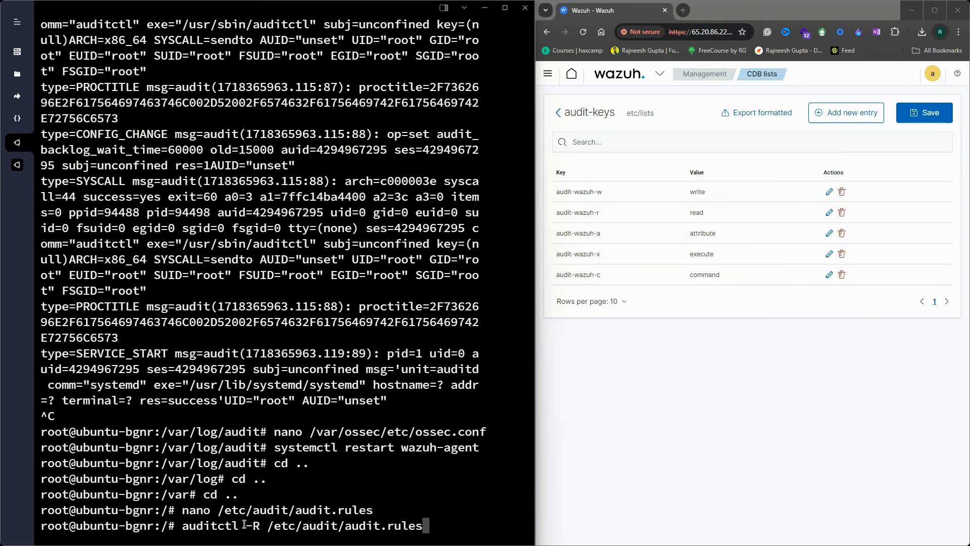
key("Return")
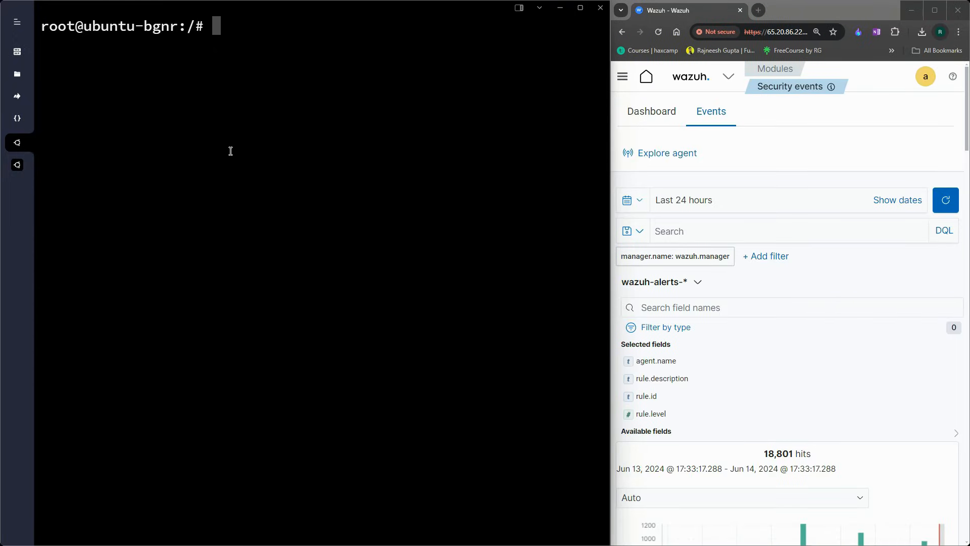
Run netstat as root to generate a test command event
type("nesta")
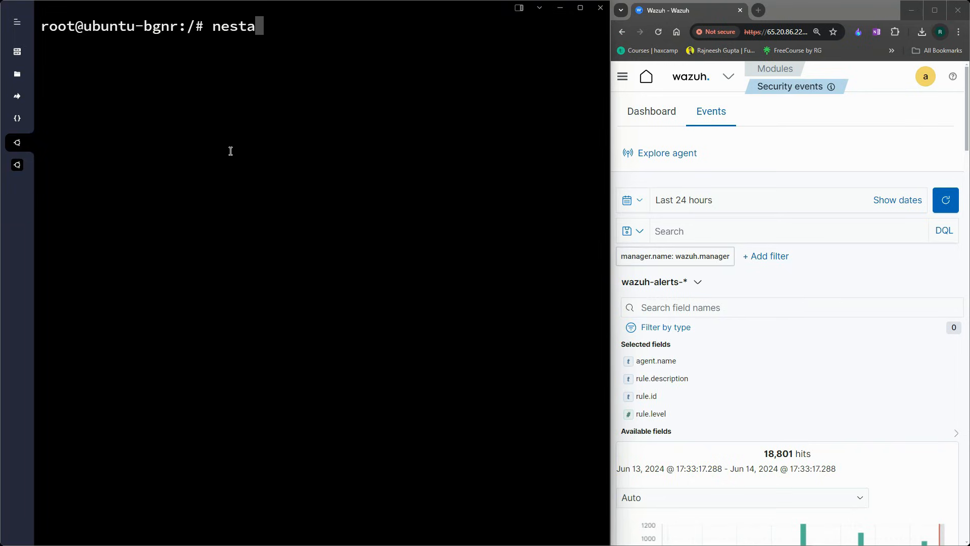
type("t")
key("Left")
key("Left")
key("Left")
key("Left")
key("Left")
type("t")
key("Return")
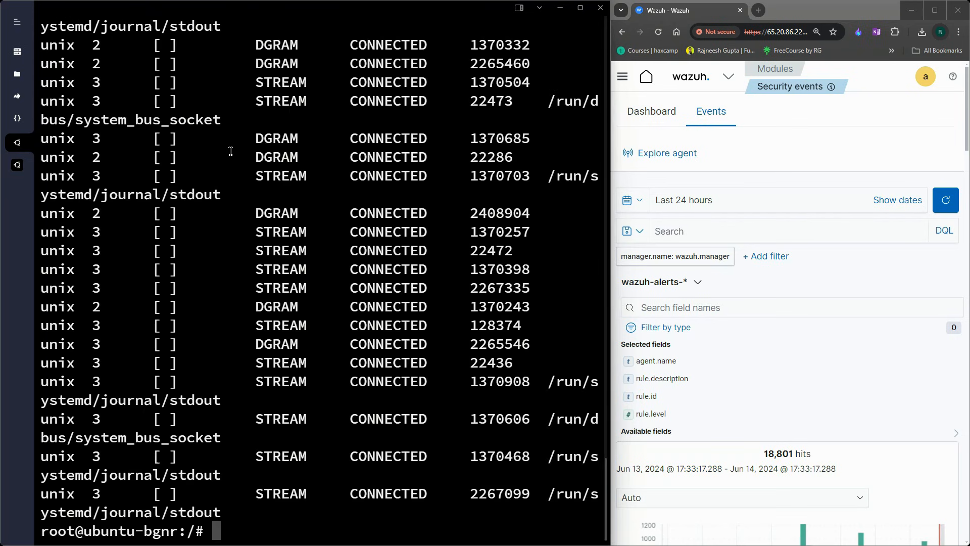
scroll(329, 190, "up", 10)
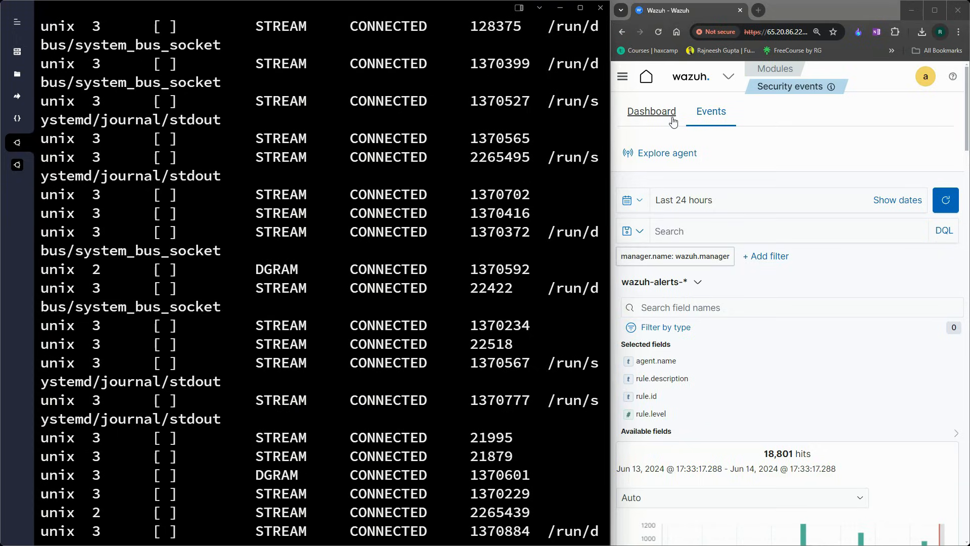
left_click(657, 113)
Widen the Wazuh page and open the Security Events list of individual events
left_click_drag(614, 68, 266, 67)
left_click(412, 76)
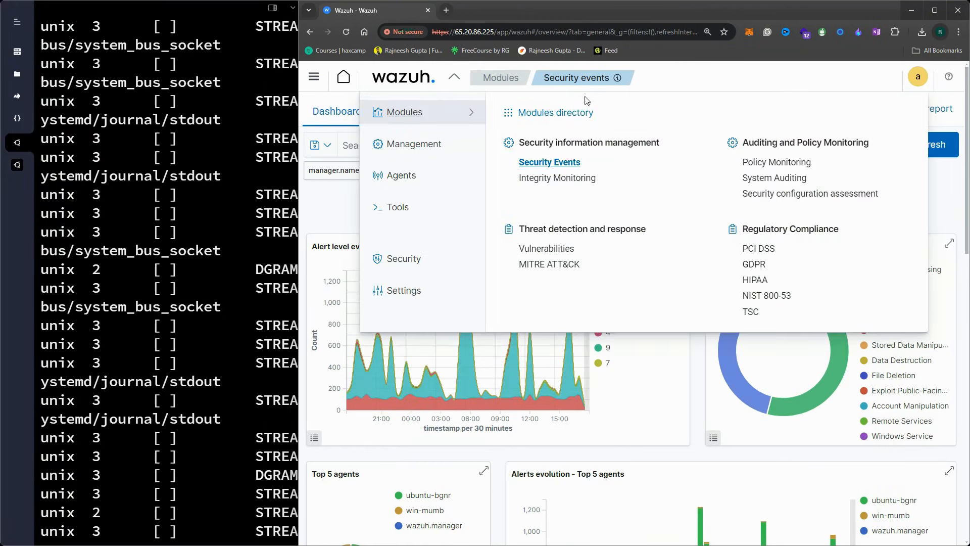
left_click(562, 163)
left_click(402, 114)
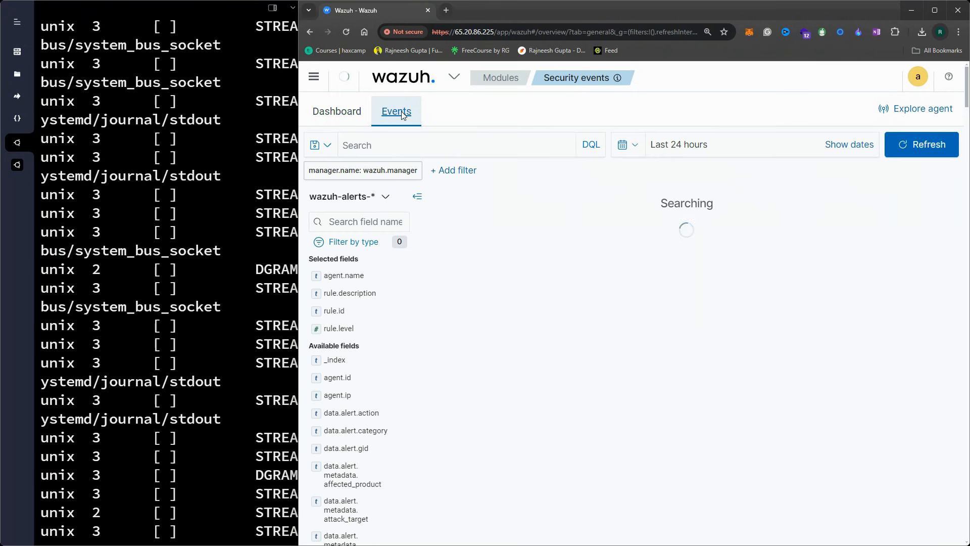
scroll(717, 329, "down", 2)
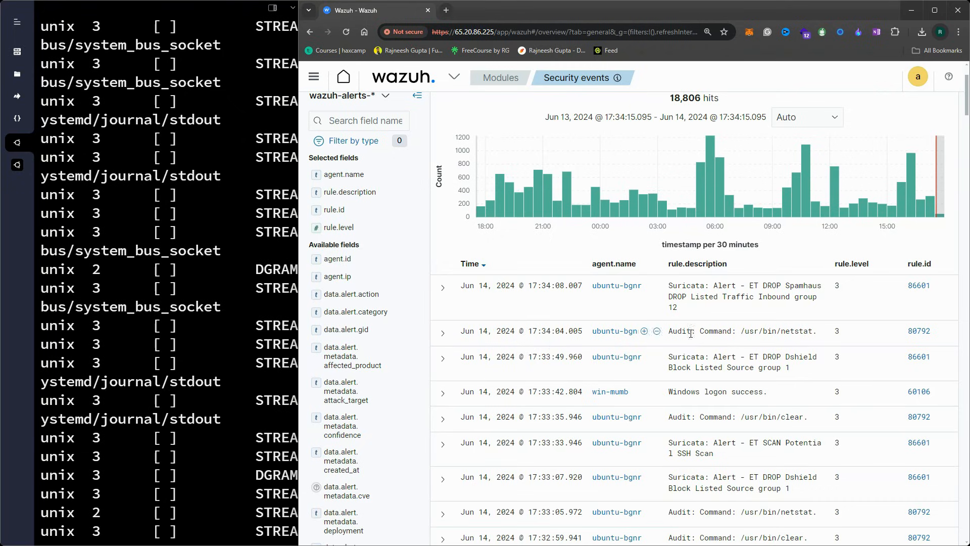
scroll(786, 341, "up", 2)
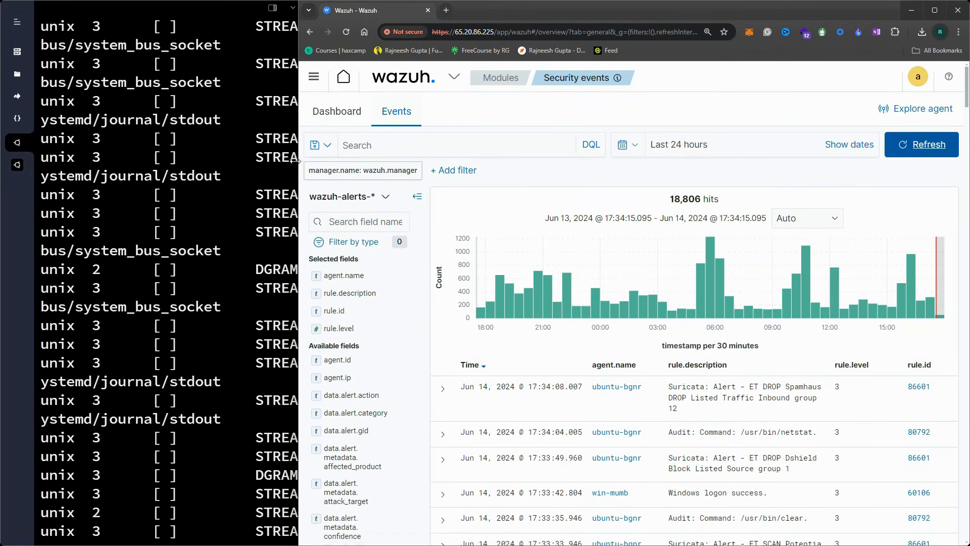
scroll(667, 291, "down", 2)
left_click_drag(669, 331, 726, 334)
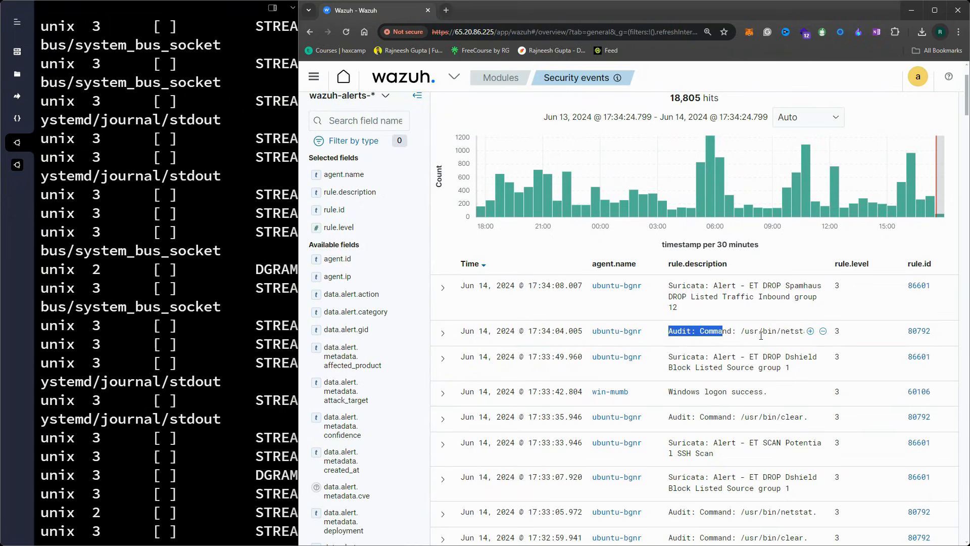
scroll(761, 335, "down", 1)
Expand the Audit: Command /usr/bin/netstat alert and confirm its audit-wazuh-c key
left_click_drag(742, 281, 779, 283)
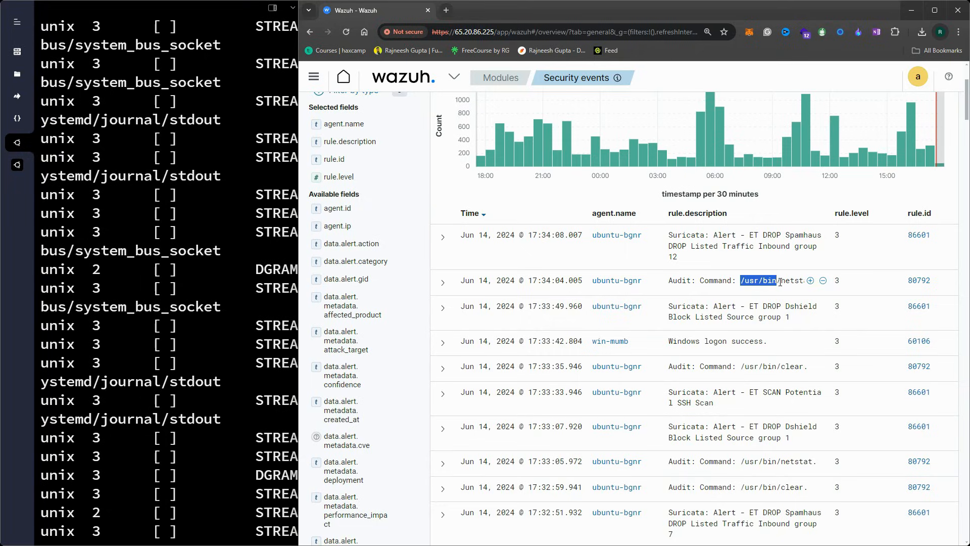
left_click(445, 287)
scroll(691, 352, "down", 2)
left_click_drag(705, 319, 642, 346)
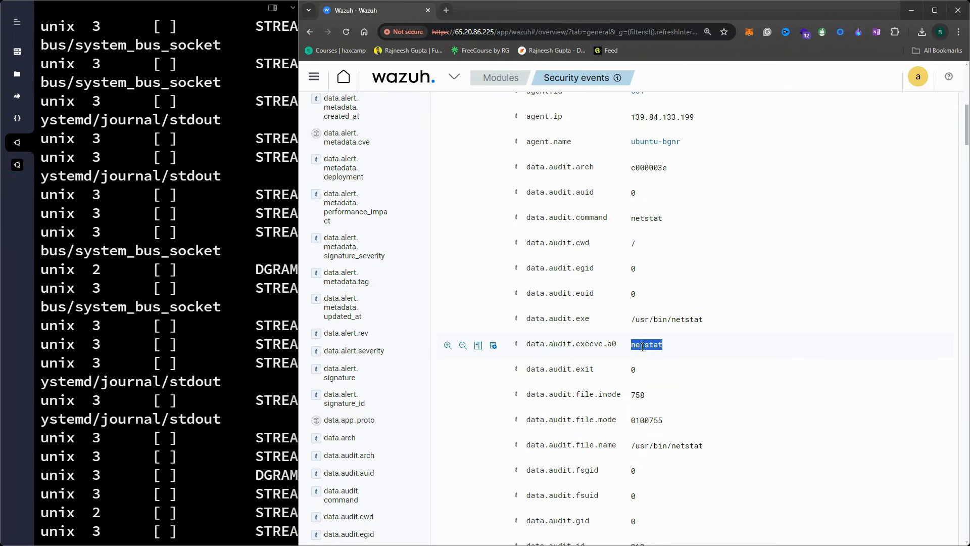
scroll(676, 373, "down", 5)
left_click(697, 325)
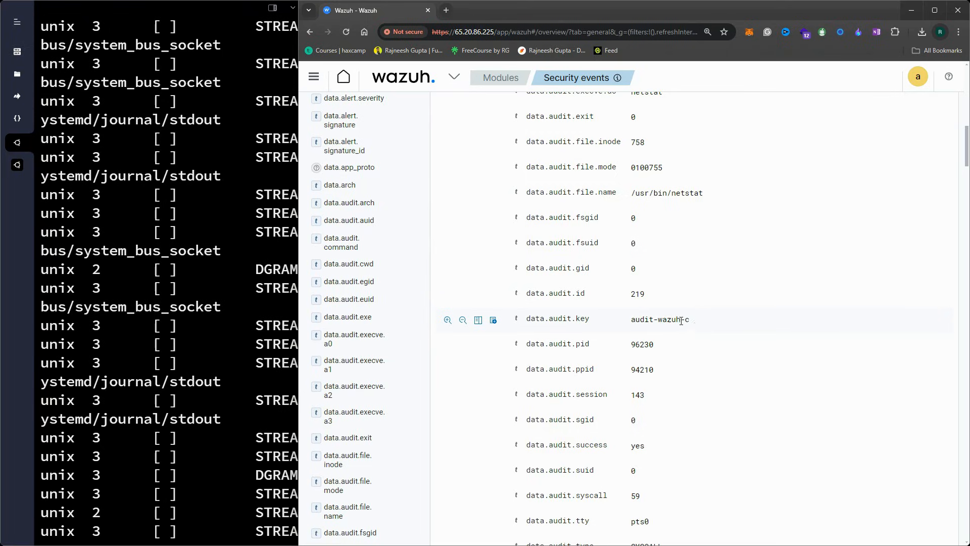
left_click_drag(697, 325, 638, 319)
left_click_drag(695, 329, 631, 321)
Review the alert's full_log entry and description, then refresh the event results
scroll(689, 344, "down", 4)
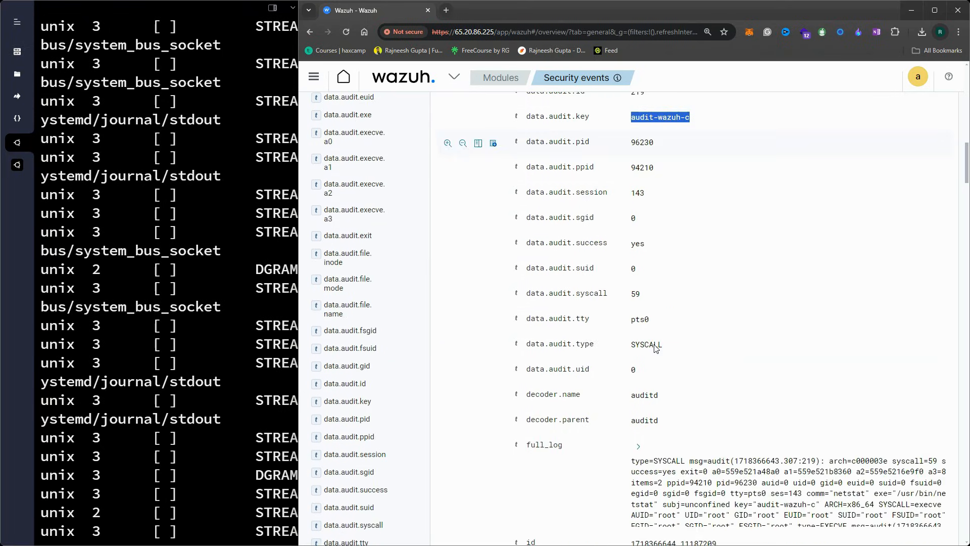
scroll(655, 348, "down", 2)
left_click_drag(628, 368, 836, 431)
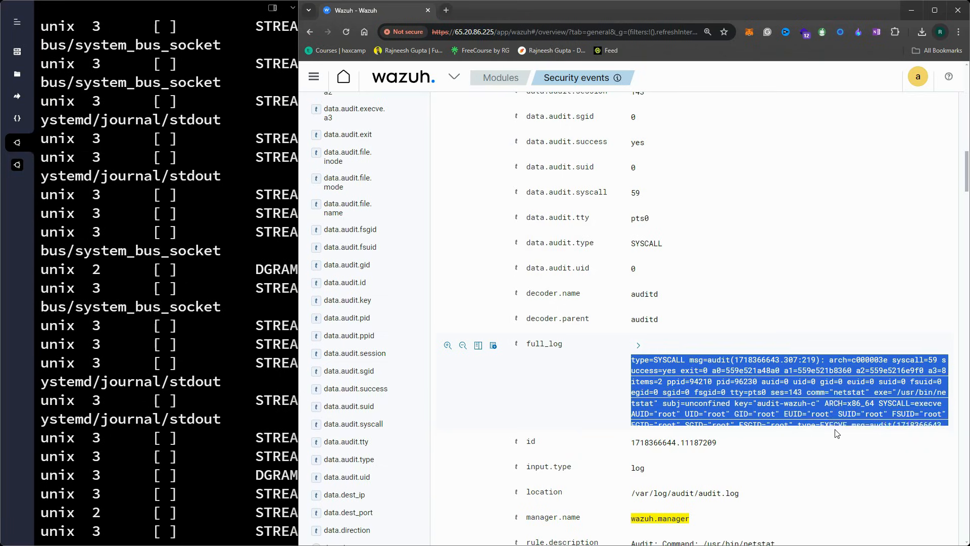
scroll(796, 382, "down", 4)
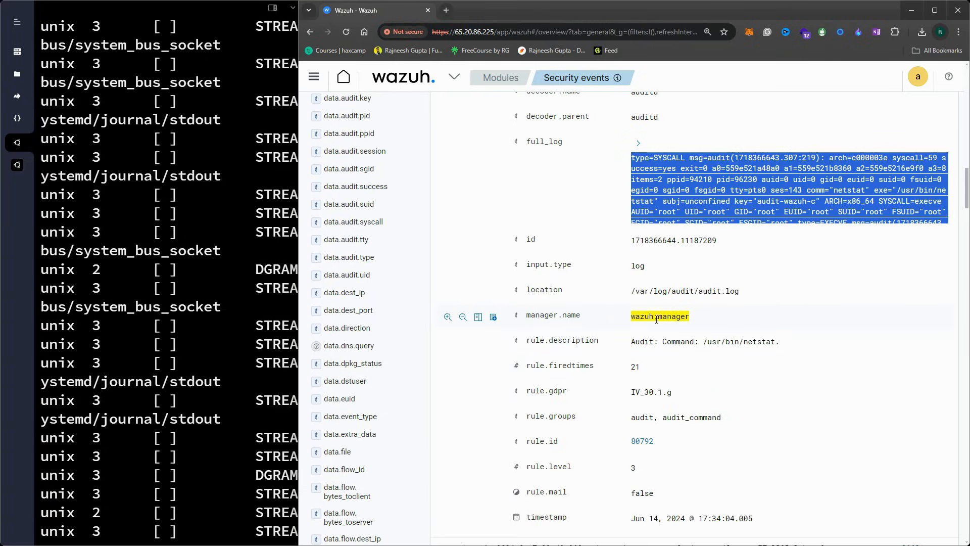
left_click_drag(781, 343, 629, 343)
left_click_drag(698, 320, 643, 317)
scroll(707, 303, "down", 4)
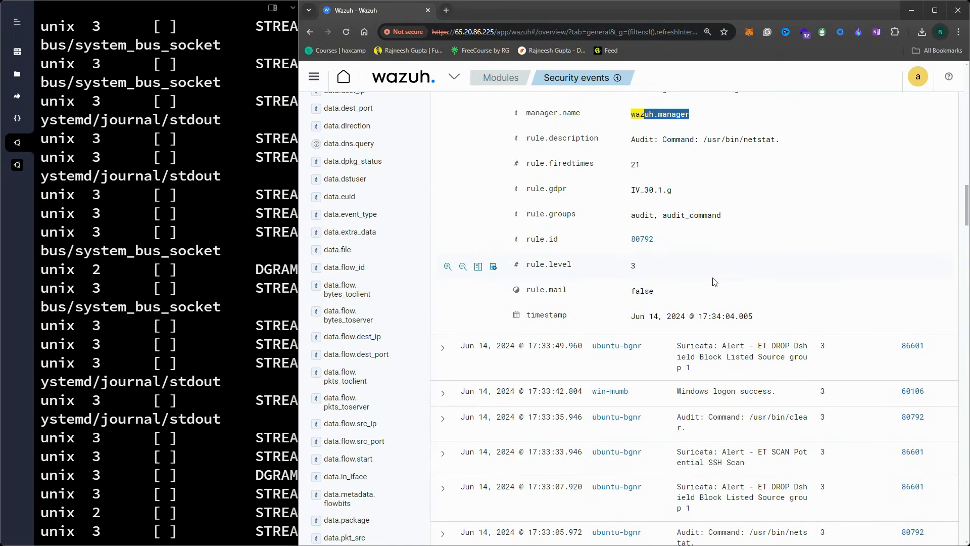
scroll(688, 285, "up", 20)
left_click(904, 146)
scroll(735, 346, "down", 4)
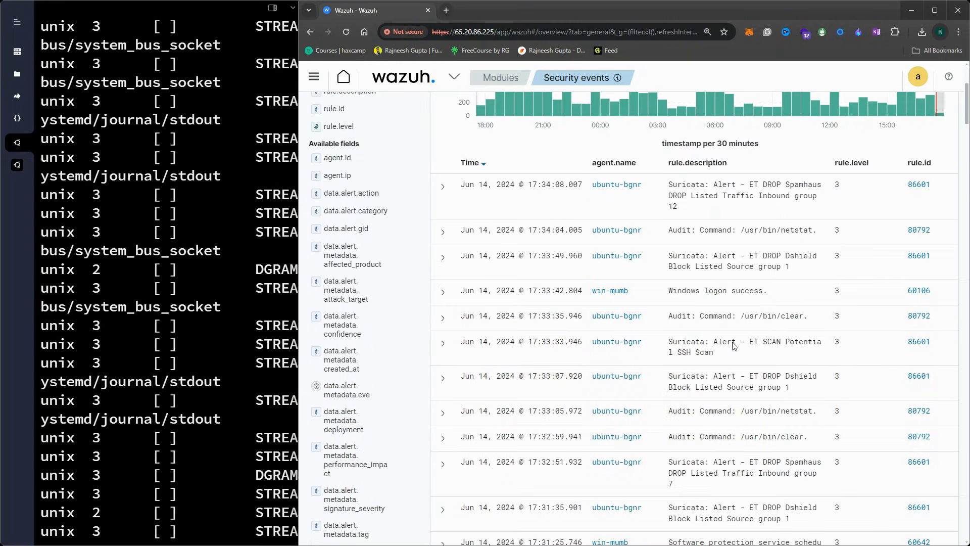
scroll(732, 289, "up", 1)
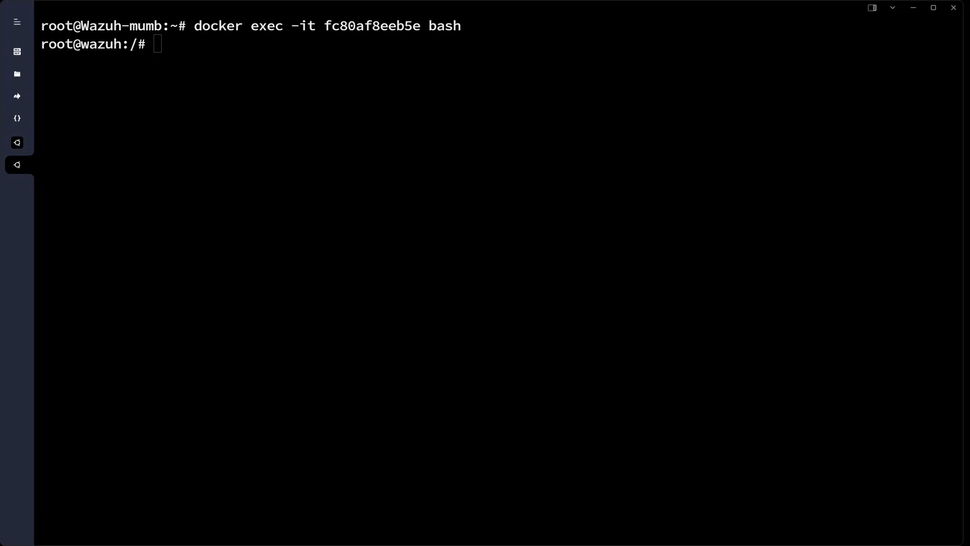
Handwrite 'SSH Brute force attack' and an underlined 'Username/Password' as screen notes
mouse_move(101, 105)
left_mouse_down()
mouse_move(97, 125)
mouse_move(143, 108)
mouse_move(145, 127)
left_mouse_up()
mouse_move(183, 99)
left_mouse_down()
mouse_move(201, 120)
mouse_move(261, 101)
mouse_move(350, 107)
mouse_move(392, 98)
mouse_move(402, 115)
mouse_move(432, 114)
left_mouse_up()
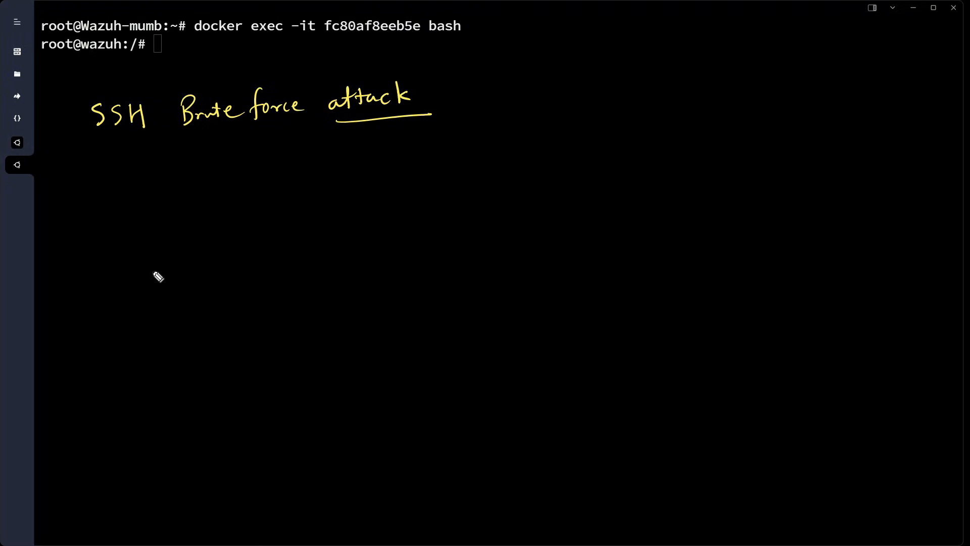
mouse_move(99, 150)
left_mouse_down()
mouse_move(167, 157)
mouse_move(322, 141)
left_mouse_up()
left_click_drag(264, 157, 329, 150)
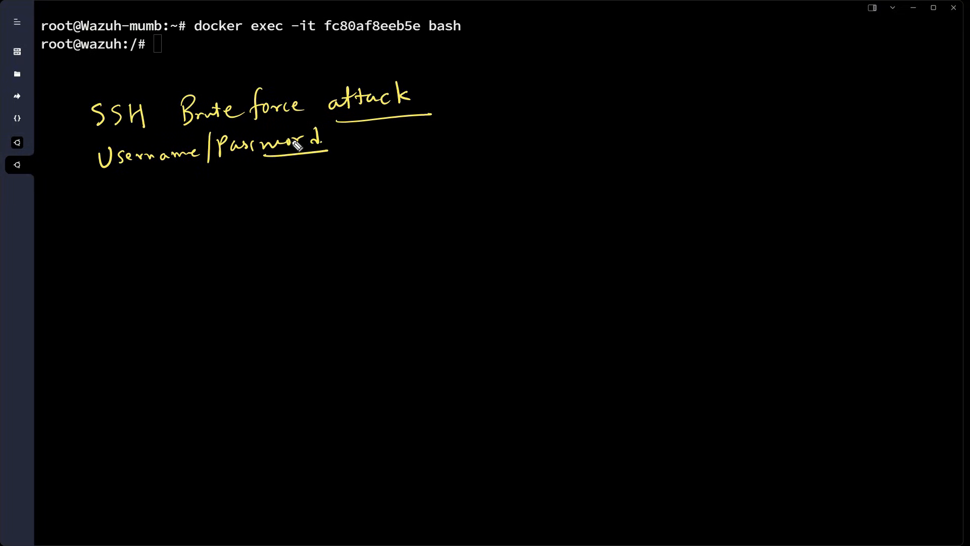
mouse_move(374, 126)
left_mouse_down()
mouse_move(378, 181)
mouse_move(416, 179)
left_mouse_up()
left_click_drag(343, 206, 360, 204)
left_click_drag(343, 214, 362, 212)
left_click_drag(114, 185, 285, 166)
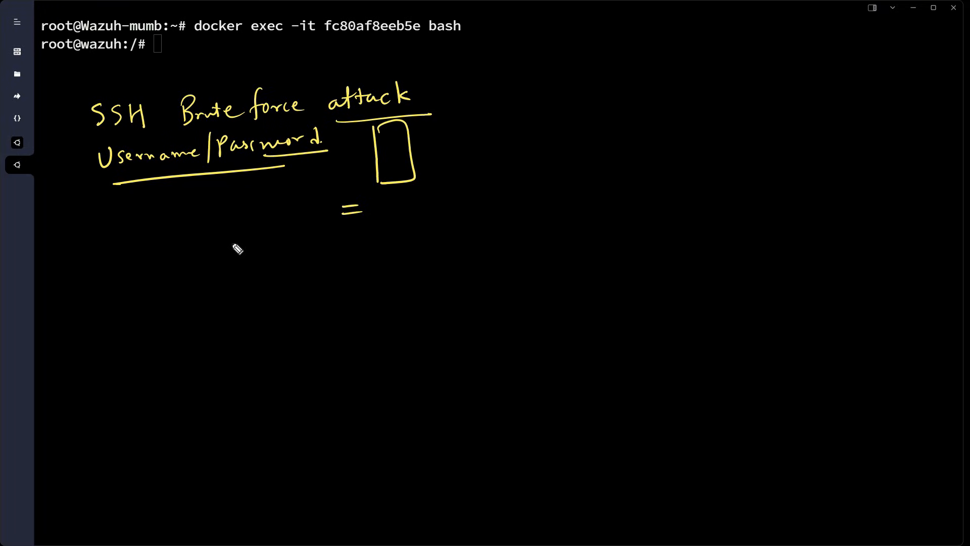
Draw a separator line and handwrite an underlined 'Wazuh' below it
left_click_drag(80, 240, 314, 235)
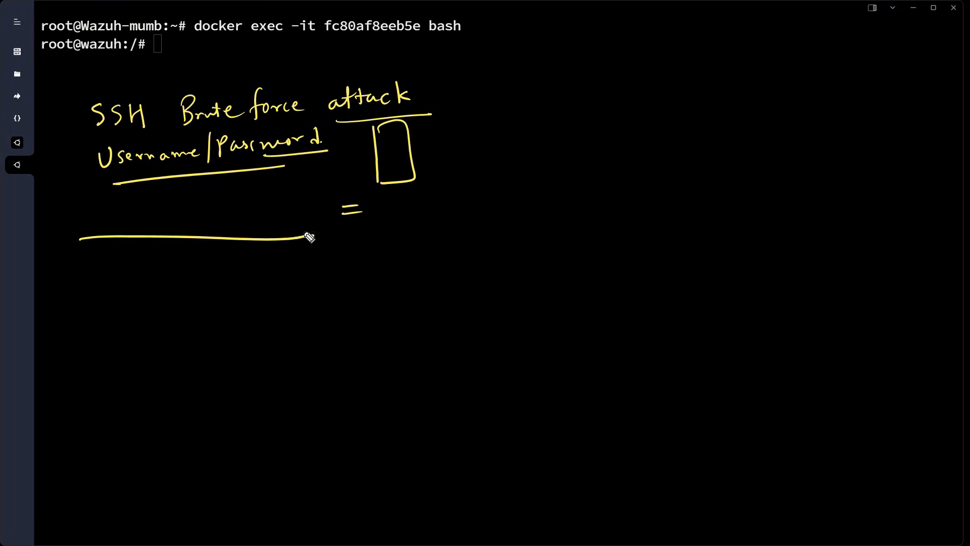
left_click_drag(76, 271, 116, 264)
mouse_move(129, 274)
left_mouse_down()
mouse_move(131, 283)
mouse_move(181, 279)
left_mouse_up()
left_click_drag(110, 299, 213, 288)
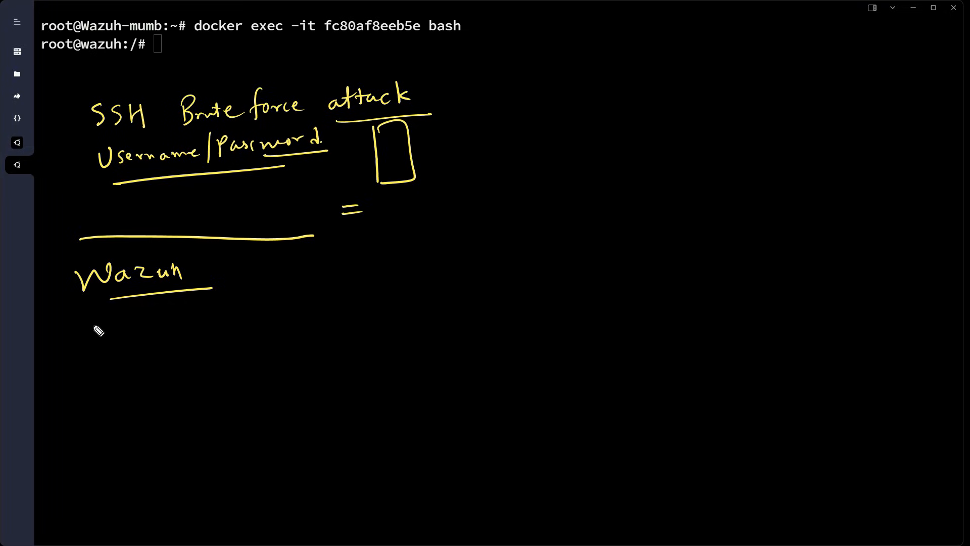
Handwrite an underlined 'Mgmt → Rules' under Wazuh, with an arrow to an underlined 'Active-Response'
mouse_move(94, 333)
left_mouse_down()
mouse_move(105, 321)
mouse_move(112, 332)
mouse_move(222, 309)
mouse_move(264, 310)
mouse_move(262, 338)
mouse_move(278, 332)
left_mouse_up()
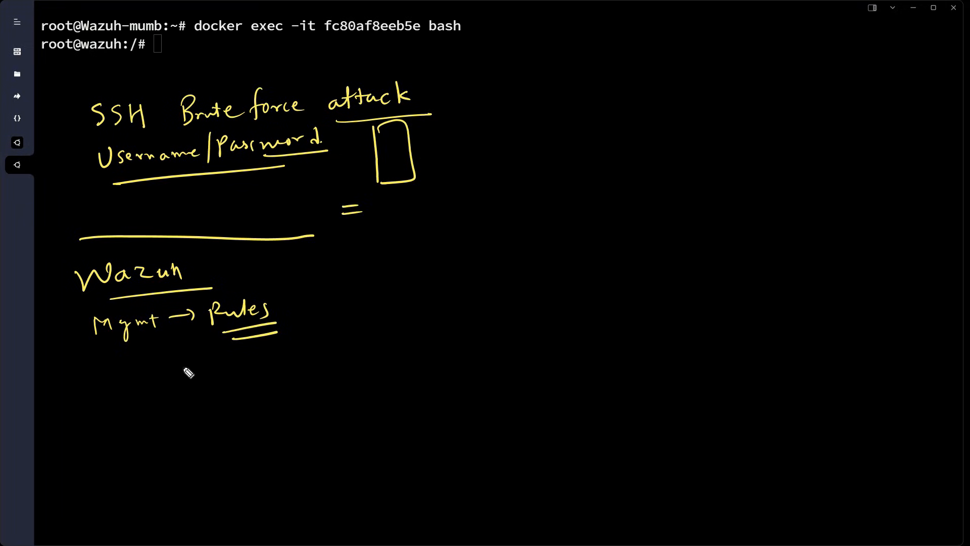
left_click_drag(118, 358, 273, 348)
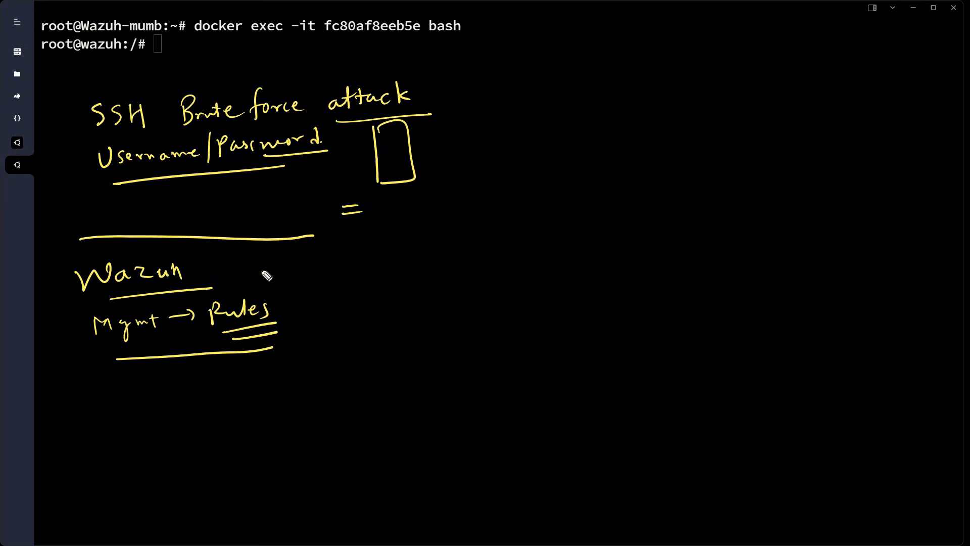
mouse_move(252, 263)
left_mouse_down()
mouse_move(342, 247)
mouse_move(416, 255)
mouse_move(571, 244)
left_mouse_up()
left_click_drag(395, 277, 566, 273)
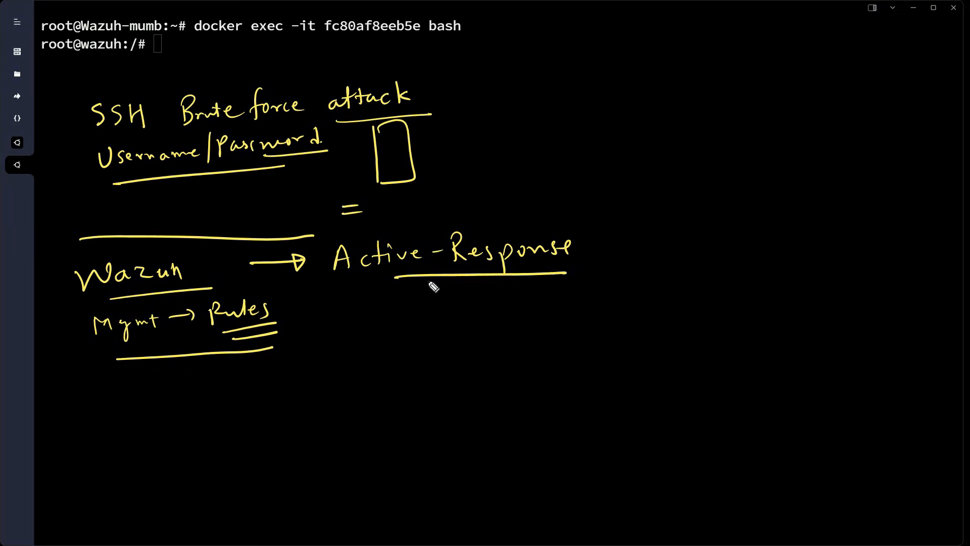
Draw an arrow down from Active-Response to a handwritten 'firewall rules'
left_click_drag(430, 277, 430, 301)
left_click_drag(423, 292, 431, 302)
mouse_move(400, 323)
left_mouse_down()
mouse_move(411, 334)
mouse_move(429, 321)
left_mouse_up()
left_click_drag(432, 324, 464, 315)
mouse_move(475, 313)
left_mouse_down()
mouse_move(500, 319)
mouse_move(540, 304)
mouse_move(559, 312)
left_mouse_up()
mouse_move(562, 286)
left_mouse_down()
mouse_move(565, 314)
mouse_move(582, 309)
left_mouse_up()
mouse_move(587, 297)
left_mouse_down()
mouse_move(586, 307)
mouse_move(543, 325)
left_mouse_up()
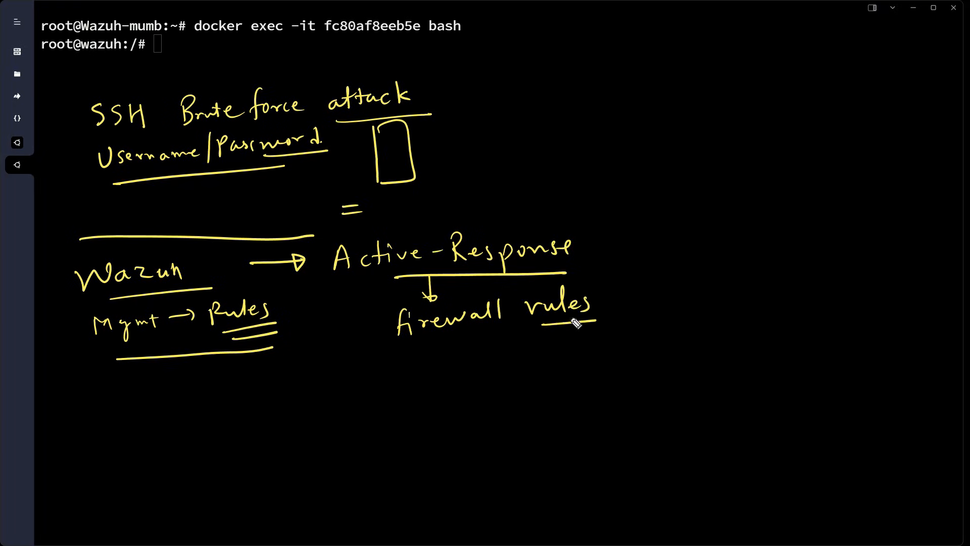
Add an arrow to an underlined 'Linux', circle 'Rules', and draw a divider line right of the notes
left_click_drag(494, 364, 500, 356)
left_click_drag(441, 380, 462, 404)
mouse_move(468, 393)
left_mouse_down()
mouse_move(466, 404)
mouse_move(490, 400)
mouse_move(514, 378)
mouse_move(514, 391)
left_mouse_up()
left_click_drag(453, 423, 542, 394)
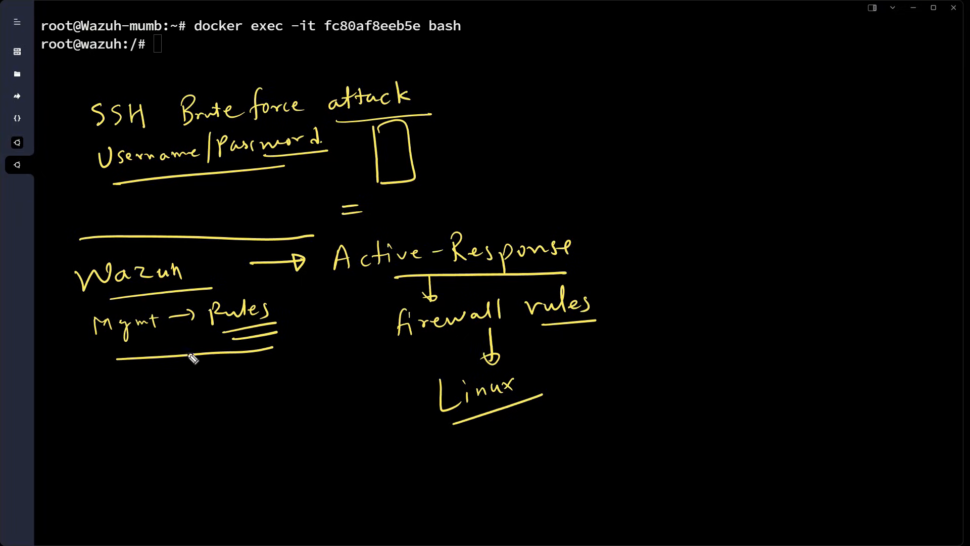
mouse_move(233, 287)
left_mouse_down()
mouse_move(216, 354)
mouse_move(273, 293)
mouse_move(244, 297)
mouse_move(298, 326)
mouse_move(355, 395)
mouse_move(397, 385)
mouse_move(399, 357)
mouse_move(404, 364)
left_mouse_up()
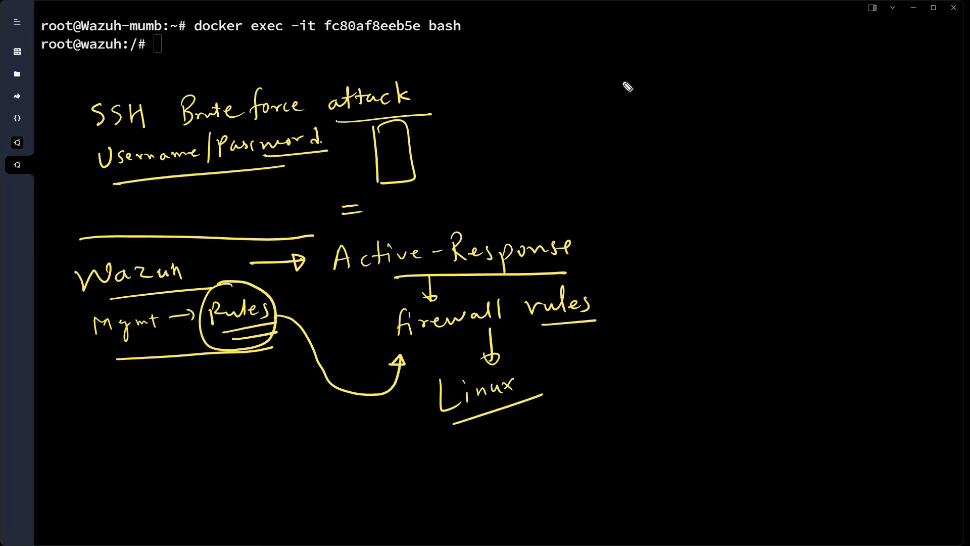
left_click_drag(585, 52, 616, 460)
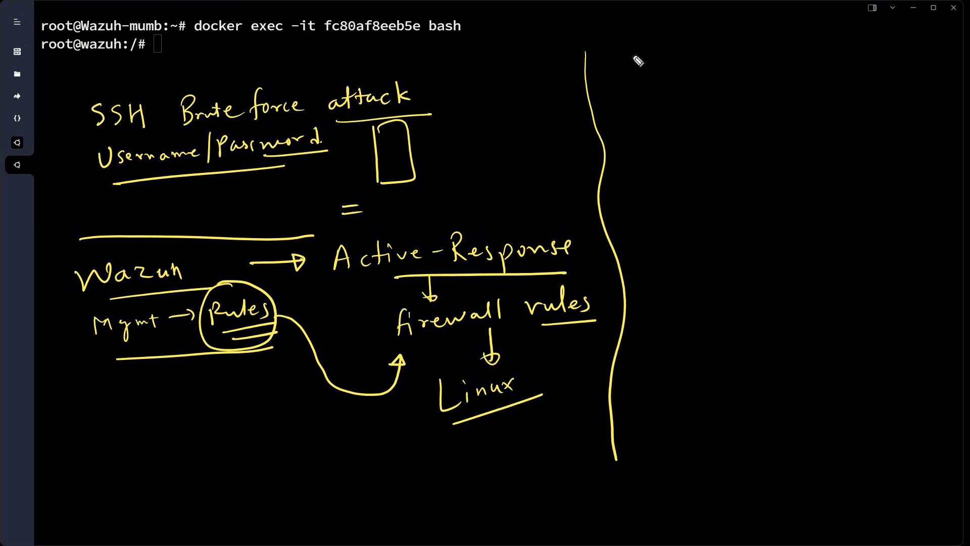
Draw two boxes labelled 'Agent' and 'Manager'
mouse_move(628, 59)
left_mouse_down()
mouse_move(633, 104)
mouse_move(647, 110)
left_mouse_up()
mouse_move(627, 143)
left_mouse_down()
mouse_move(639, 137)
mouse_move(644, 150)
mouse_move(687, 126)
left_mouse_up()
left_click_drag(841, 45, 846, 115)
left_click_drag(849, 52, 859, 125)
mouse_move(857, 153)
left_mouse_down()
mouse_move(916, 142)
mouse_move(919, 157)
mouse_move(945, 139)
left_mouse_up()
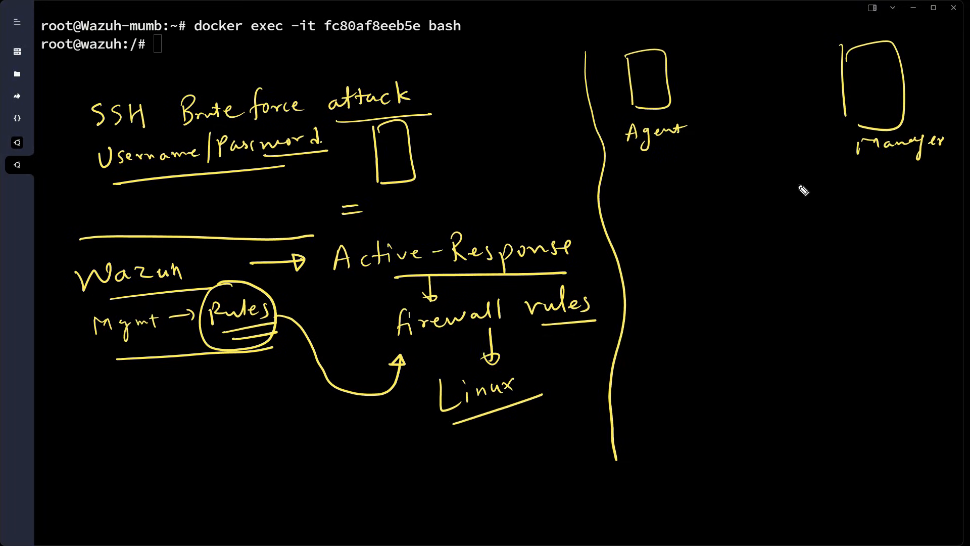
Write '<command>' and 'firewall-drop' under Manager, boxed together and numbered as step 1
left_click_drag(840, 185, 938, 183)
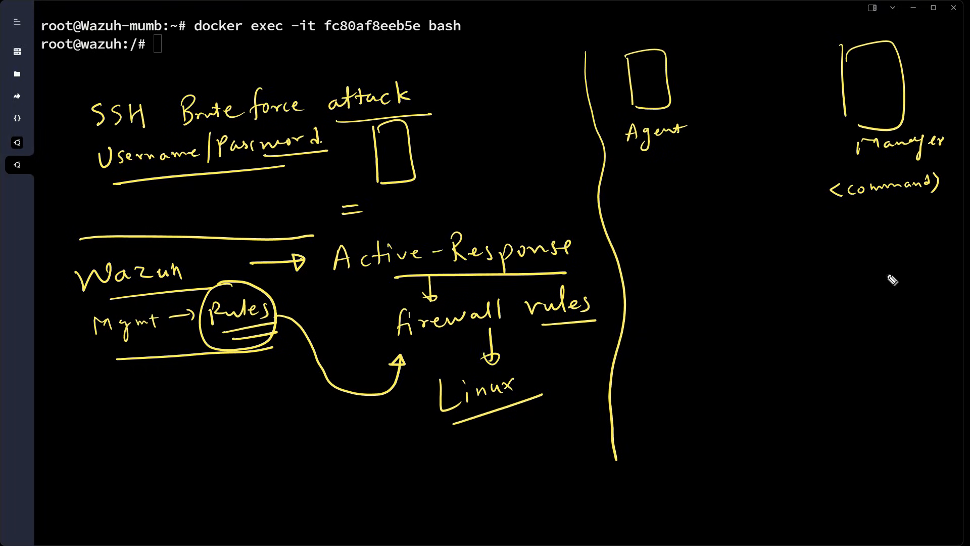
left_click_drag(819, 226, 941, 222)
mouse_move(789, 174)
left_mouse_down()
mouse_move(791, 263)
mouse_move(938, 232)
mouse_move(821, 264)
left_mouse_up()
mouse_move(760, 211)
left_mouse_down()
mouse_move(762, 226)
mouse_move(747, 214)
left_mouse_up()
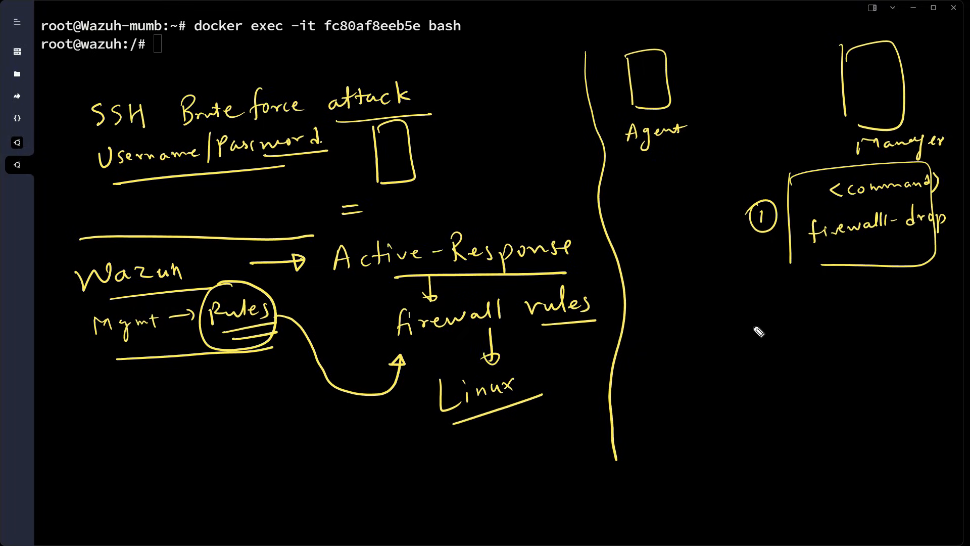
Mark step 2 with '<active-response>' and an 'ossec.conf' label with 'conf' underlined
mouse_move(751, 345)
left_mouse_down()
mouse_move(774, 367)
mouse_move(761, 325)
left_mouse_up()
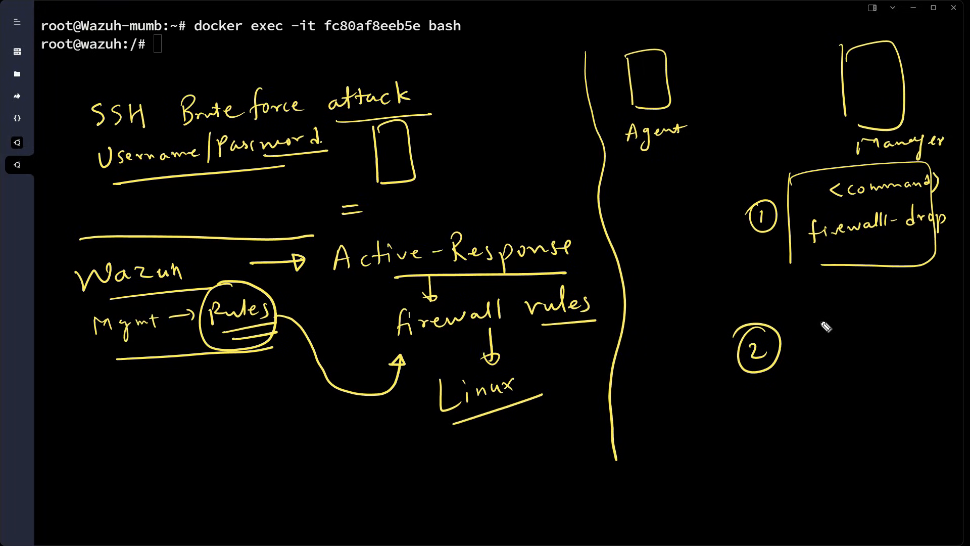
left_click_drag(814, 343, 816, 358)
left_click_drag(829, 345, 840, 355)
mouse_move(846, 329)
left_mouse_down()
mouse_move(845, 341)
mouse_move(854, 339)
left_mouse_up()
mouse_move(858, 334)
left_mouse_down()
mouse_move(859, 348)
mouse_move(884, 343)
left_mouse_up()
left_click_drag(809, 380, 925, 373)
left_click_drag(930, 356, 934, 375)
left_click_drag(814, 295, 813, 296)
left_click_drag(828, 292, 915, 298)
left_click_drag(920, 302, 925, 282)
left_click_drag(871, 312, 921, 311)
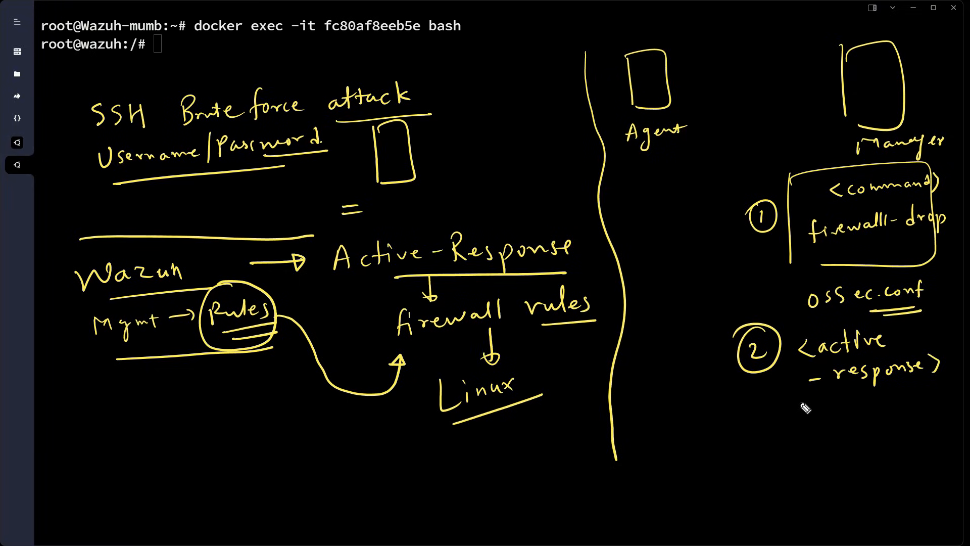
Write the closing active-response tag with a '<command>' line inside the block
left_click_drag(800, 460, 798, 478)
mouse_move(819, 441)
left_mouse_down()
mouse_move(809, 480)
mouse_move(845, 467)
left_mouse_up()
mouse_move(857, 445)
left_mouse_down()
mouse_move(860, 466)
mouse_move(865, 451)
left_mouse_up()
left_click_drag(868, 455, 891, 455)
mouse_move(901, 448)
left_mouse_down()
mouse_move(913, 444)
mouse_move(934, 461)
left_mouse_up()
left_click_drag(936, 450, 946, 457)
mouse_move(813, 405)
left_mouse_down()
mouse_move(814, 418)
mouse_move(890, 410)
left_mouse_up()
left_click_drag(893, 407, 912, 411)
mouse_move(915, 403)
left_mouse_down()
mouse_move(922, 388)
mouse_move(931, 403)
left_mouse_up()
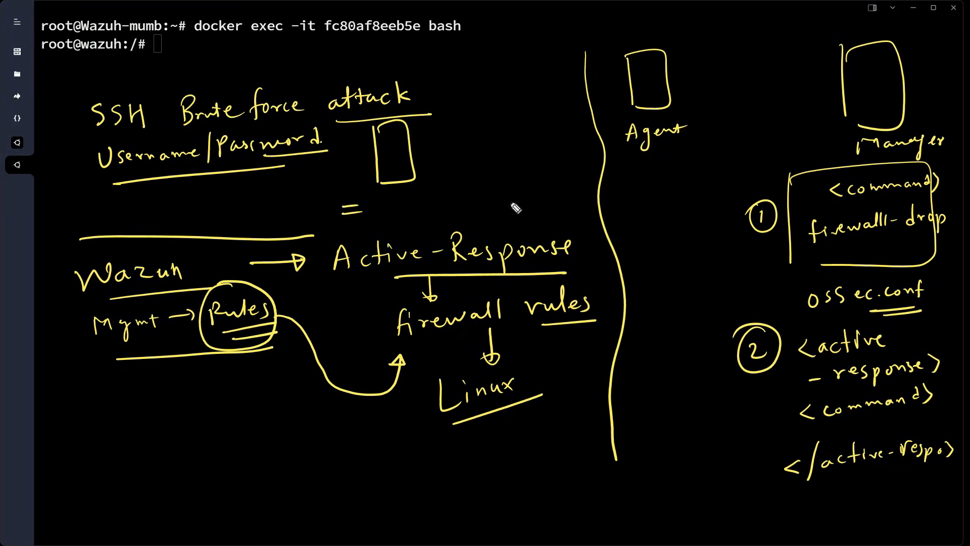
Tick off steps 1 and 2, then clear all annotations from the screen
mouse_move(703, 241)
left_mouse_down()
mouse_move(727, 233)
mouse_move(686, 254)
left_mouse_up()
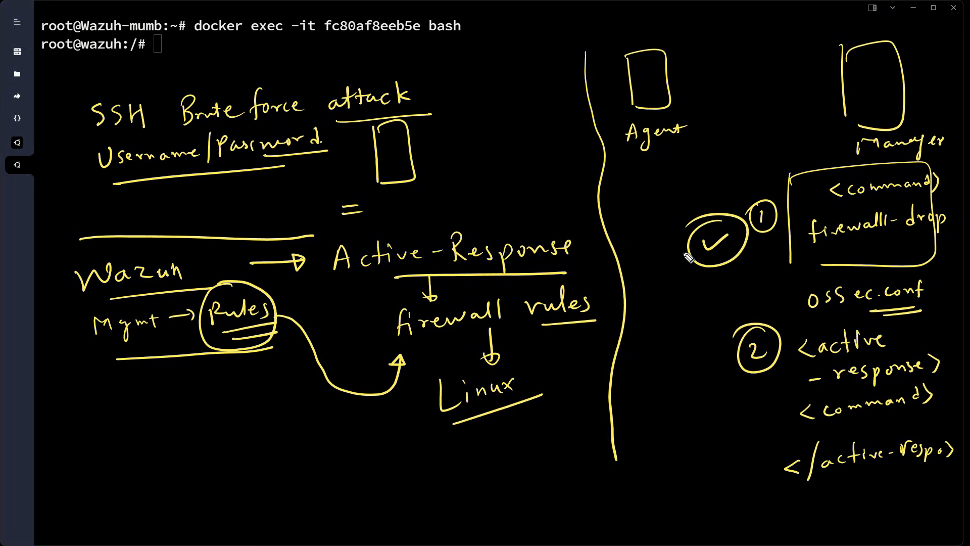
mouse_move(717, 391)
left_mouse_down()
mouse_move(756, 380)
mouse_move(695, 374)
left_mouse_up()
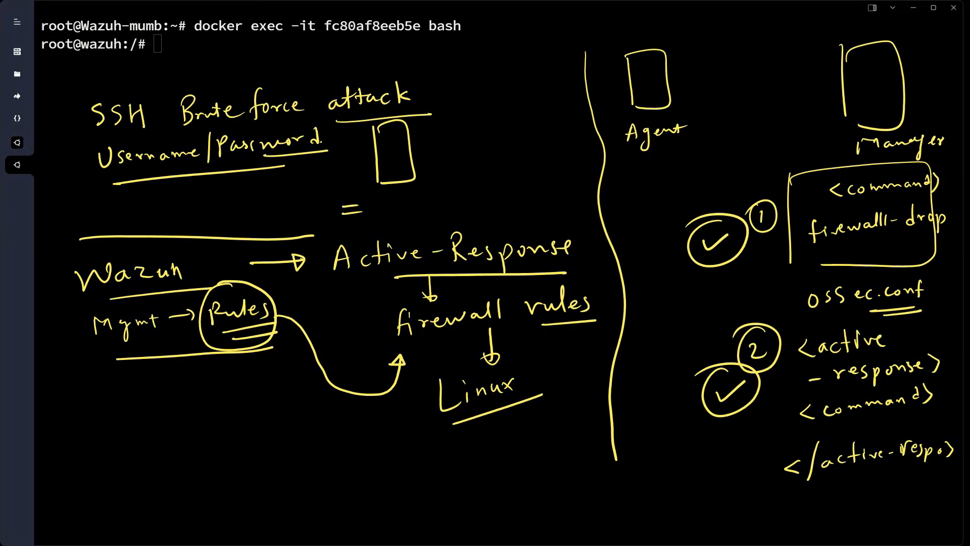
key("Escape")
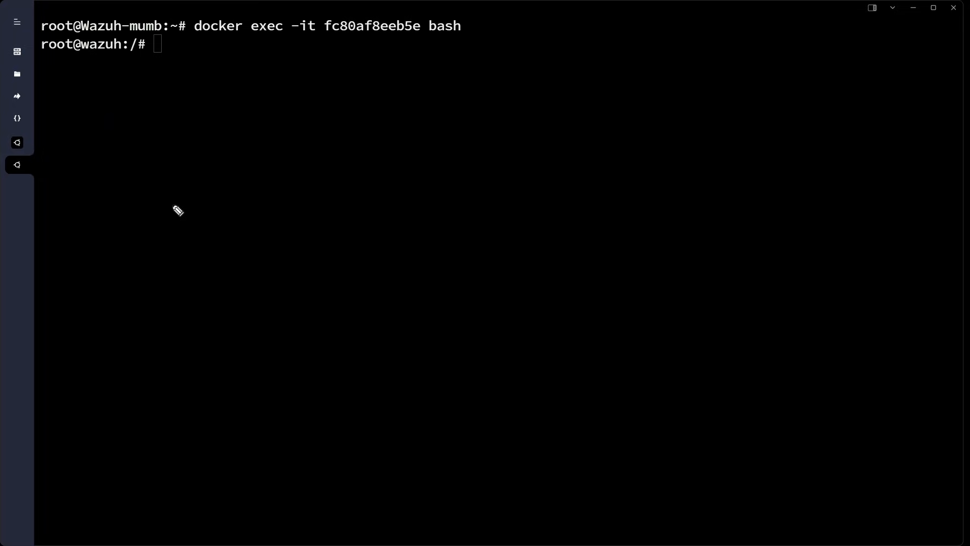
Sketch a monitor labelled 'Ubuntu' and a tall box labelled 'Manager'
mouse_move(205, 247)
left_mouse_down()
mouse_move(196, 191)
mouse_move(218, 244)
mouse_move(258, 251)
mouse_move(246, 237)
left_mouse_up()
left_click_drag(200, 138, 283, 155)
left_click_drag(730, 148, 733, 259)
mouse_move(743, 258)
left_mouse_down()
mouse_move(726, 147)
mouse_move(763, 113)
mouse_move(795, 112)
left_mouse_up()
left_click_drag(798, 106, 851, 115)
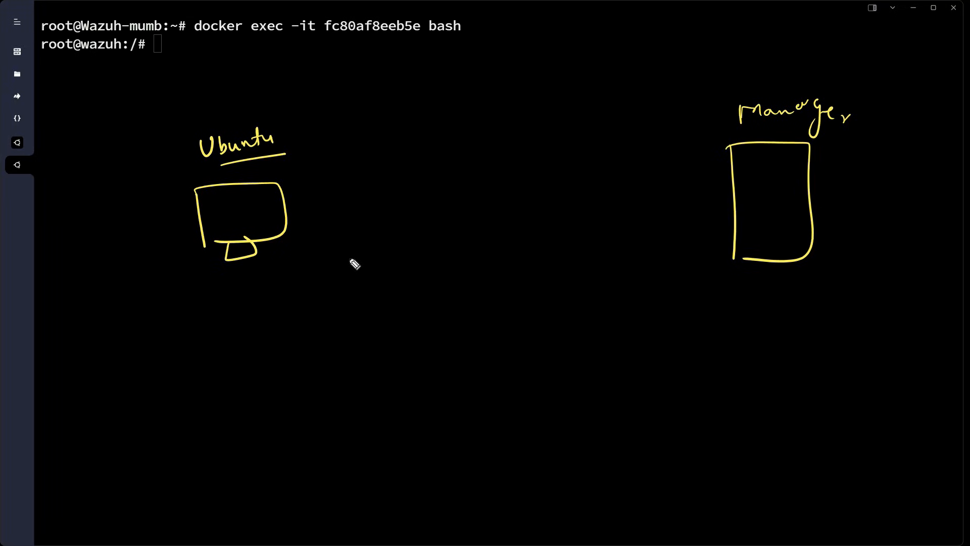
Draw a stick figure labelled 'Hacker' with attack arrows pointing up at Ubuntu
mouse_move(145, 389)
left_mouse_down()
mouse_move(160, 284)
mouse_move(186, 284)
mouse_move(162, 294)
mouse_move(193, 296)
left_mouse_up()
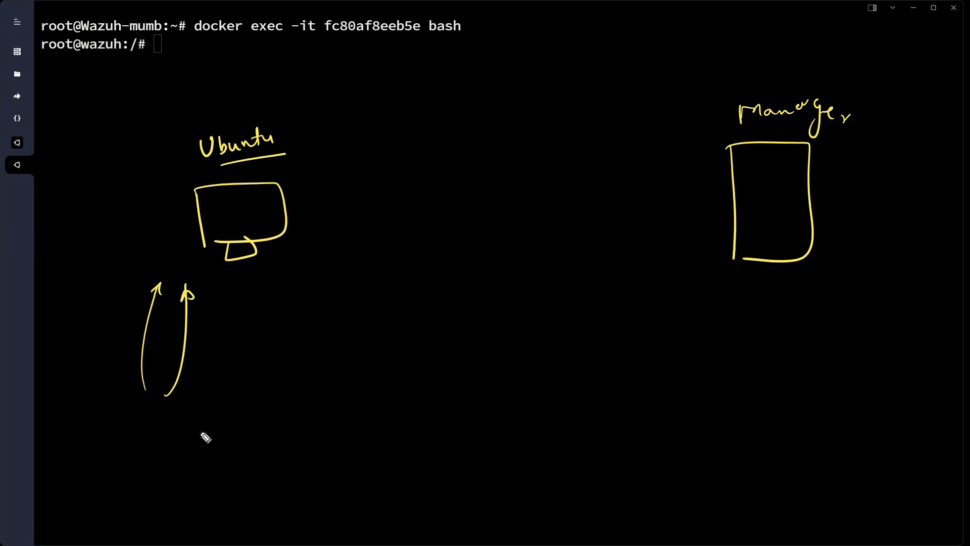
mouse_move(126, 417)
left_mouse_down()
mouse_move(131, 446)
mouse_move(120, 474)
left_mouse_up()
left_click_drag(123, 450, 151, 459)
left_click_drag(155, 450, 161, 460)
mouse_move(165, 442)
left_mouse_down()
mouse_move(172, 452)
mouse_move(182, 441)
left_mouse_up()
left_click_drag(185, 442, 192, 437)
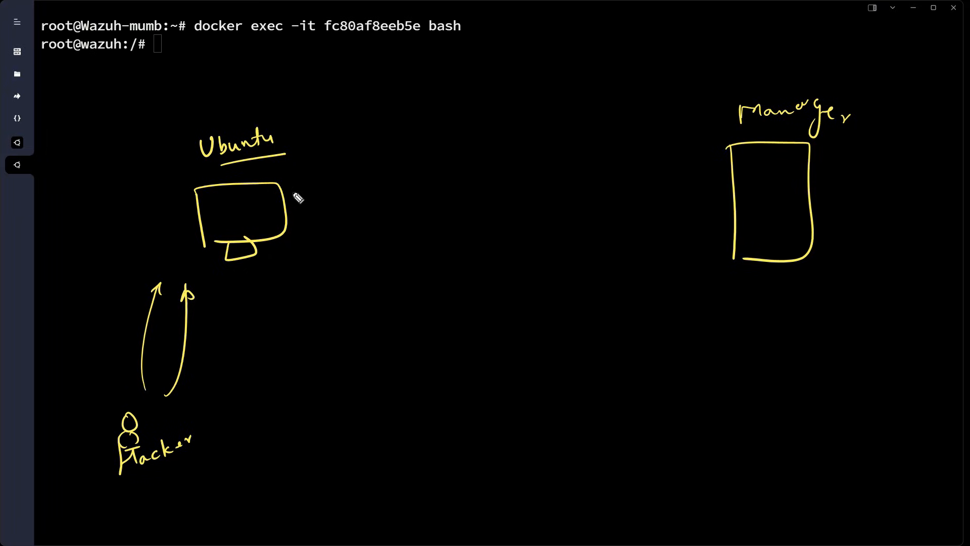
Draw arrow 1 from Ubuntu to Manager, then write '<active-response>' and '<rule ssh>' under Manager
mouse_move(286, 189)
left_mouse_down()
mouse_move(537, 155)
mouse_move(714, 198)
mouse_move(697, 202)
left_mouse_up()
left_click_drag(546, 126, 547, 143)
left_click_drag(552, 121, 550, 141)
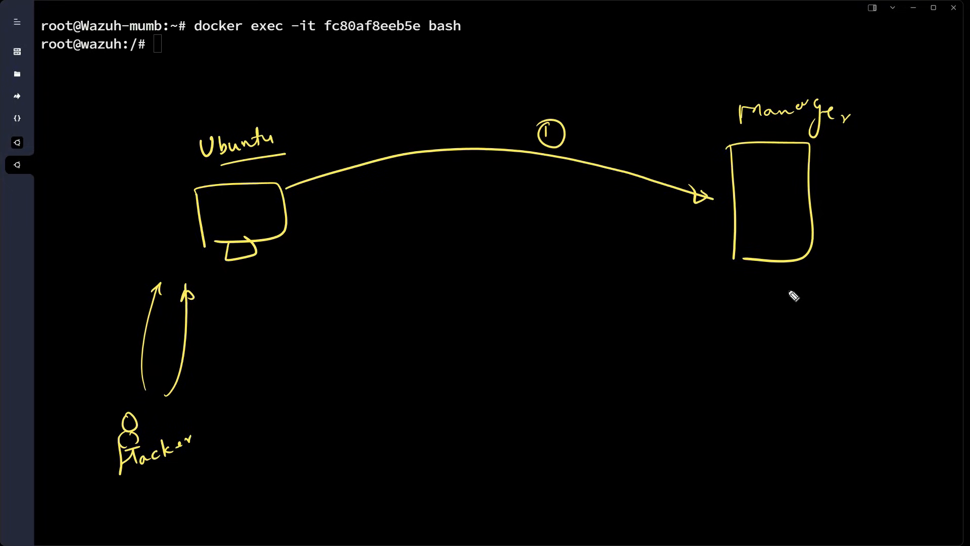
mouse_move(750, 290)
left_mouse_down()
mouse_move(737, 305)
mouse_move(862, 295)
mouse_move(889, 306)
mouse_move(940, 292)
mouse_move(939, 301)
left_mouse_up()
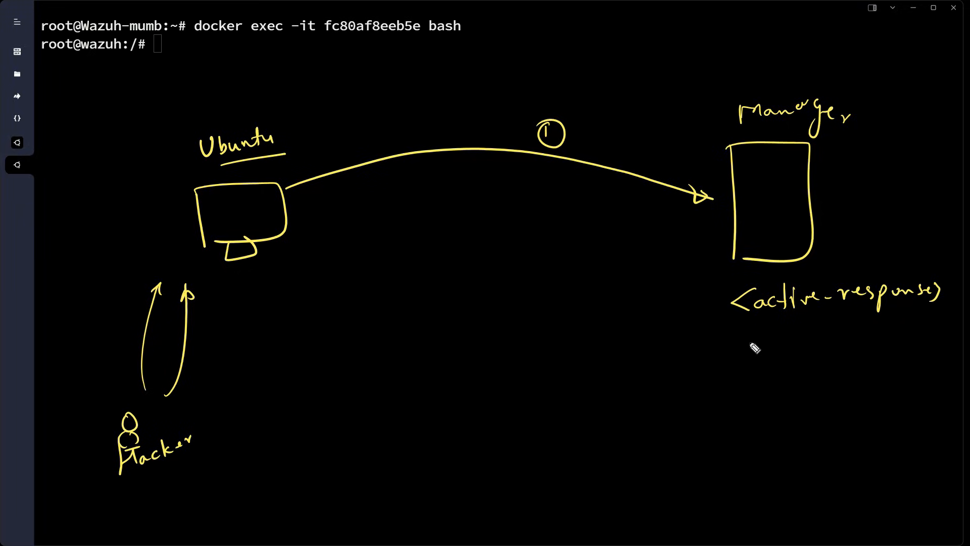
mouse_move(757, 347)
left_mouse_down()
mouse_move(746, 356)
mouse_move(907, 348)
left_mouse_up()
mouse_move(832, 367)
left_mouse_down()
mouse_move(866, 363)
mouse_move(866, 371)
left_mouse_up()
left_click_drag(751, 314, 770, 312)
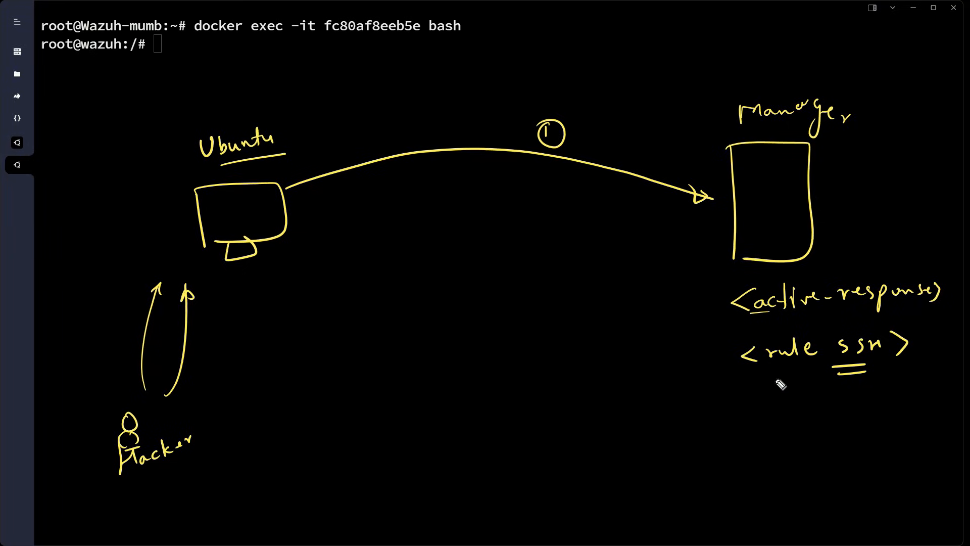
Write '<command>' with a double-underlined 'firewalldrop' beneath it
mouse_move(758, 395)
left_mouse_down()
mouse_move(765, 416)
mouse_move(913, 389)
mouse_move(908, 402)
left_mouse_up()
mouse_move(787, 429)
left_mouse_down()
mouse_move(804, 450)
mouse_move(910, 424)
mouse_move(946, 436)
left_mouse_up()
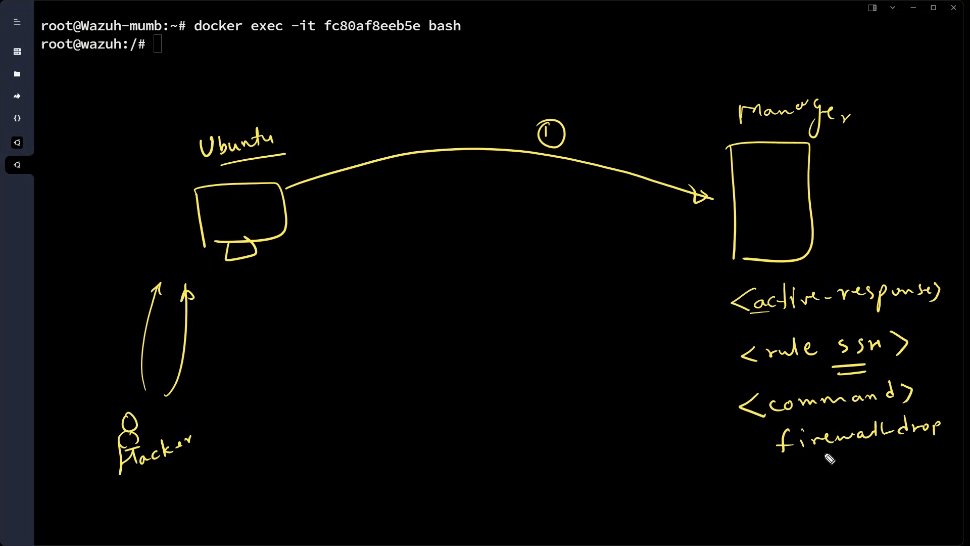
left_click_drag(822, 454, 905, 442)
left_click_drag(844, 456, 897, 448)
Circle the hacker, add a blocking arrow under Ubuntu, and draw a return arrow from Manager
left_click_drag(124, 407, 113, 410)
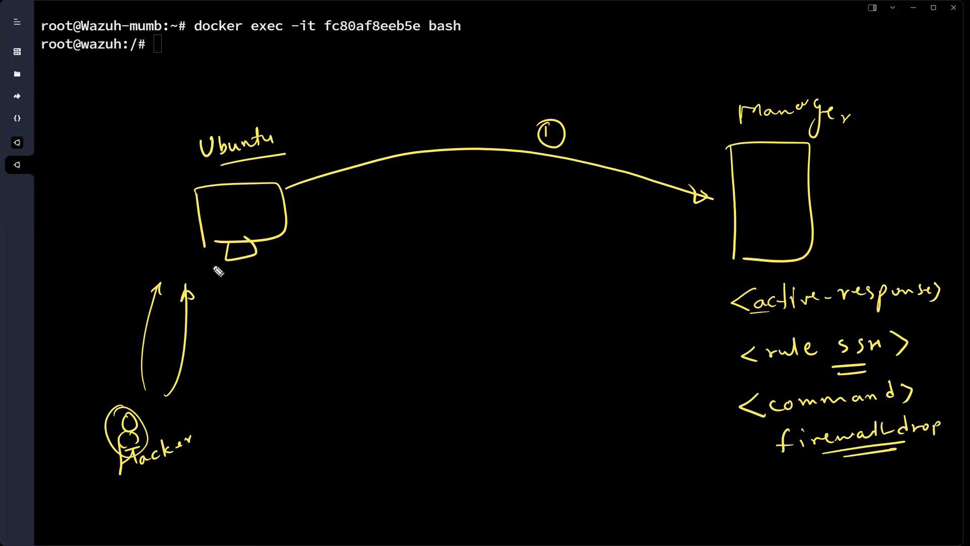
left_click_drag(204, 245, 198, 276)
left_click_drag(193, 268, 228, 286)
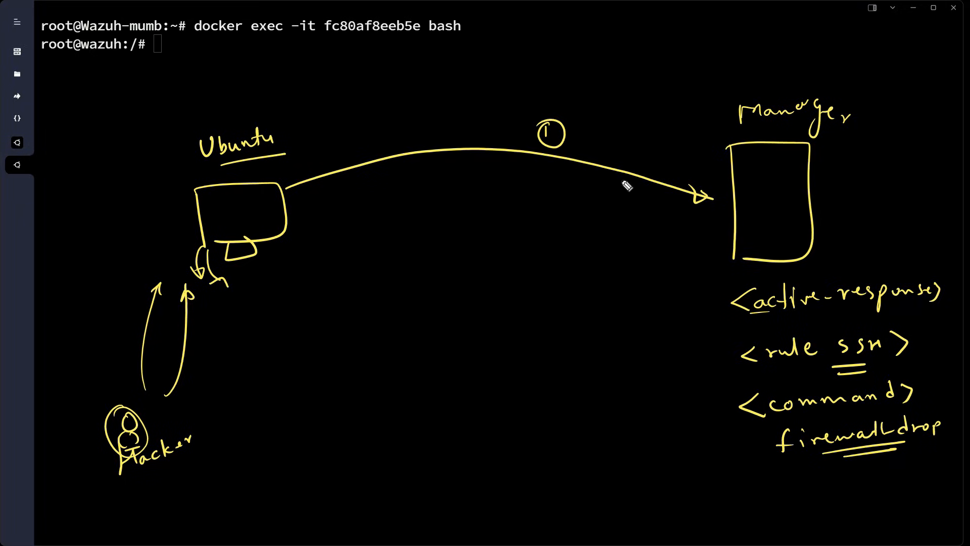
mouse_move(707, 230)
left_mouse_down()
mouse_move(645, 245)
mouse_move(322, 208)
mouse_move(334, 205)
left_mouse_up()
Circle step 3 and write 'firewall-drop.sh' with an underlined '<iptable>' under Ubuntu
left_click_drag(520, 238, 489, 248)
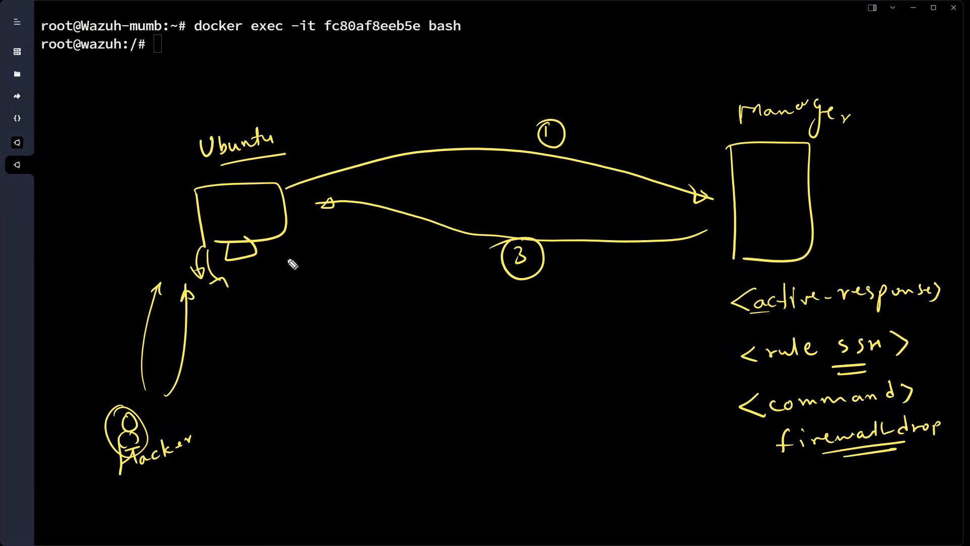
left_click(245, 269)
mouse_move(247, 295)
left_mouse_down()
mouse_move(383, 268)
mouse_move(384, 282)
left_mouse_up()
left_click(387, 267)
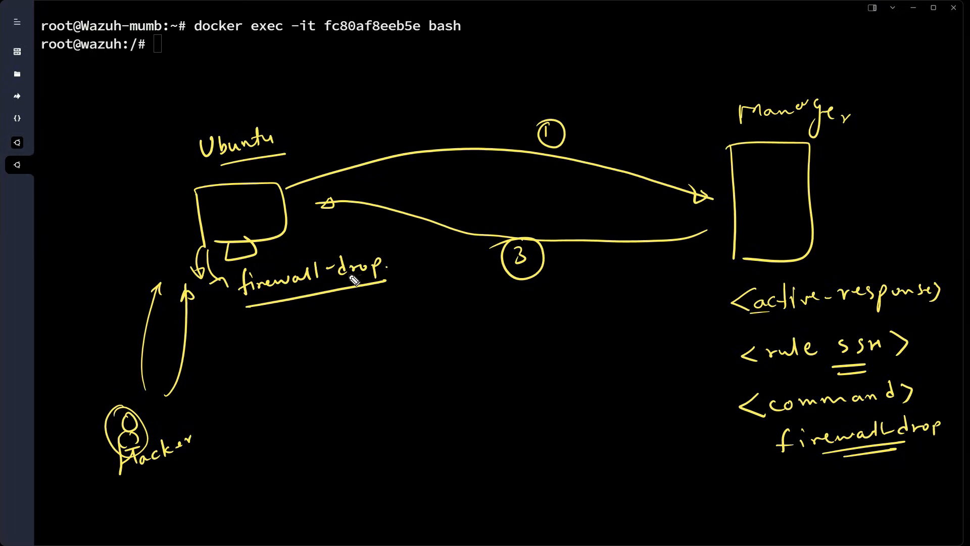
mouse_move(400, 253)
left_mouse_down()
mouse_move(396, 262)
mouse_move(414, 269)
left_mouse_up()
mouse_move(222, 343)
left_mouse_down()
mouse_move(223, 352)
mouse_move(225, 332)
mouse_move(303, 346)
mouse_move(223, 352)
left_mouse_up()
mouse_move(310, 318)
left_mouse_down()
mouse_move(316, 339)
mouse_move(222, 382)
left_mouse_up()
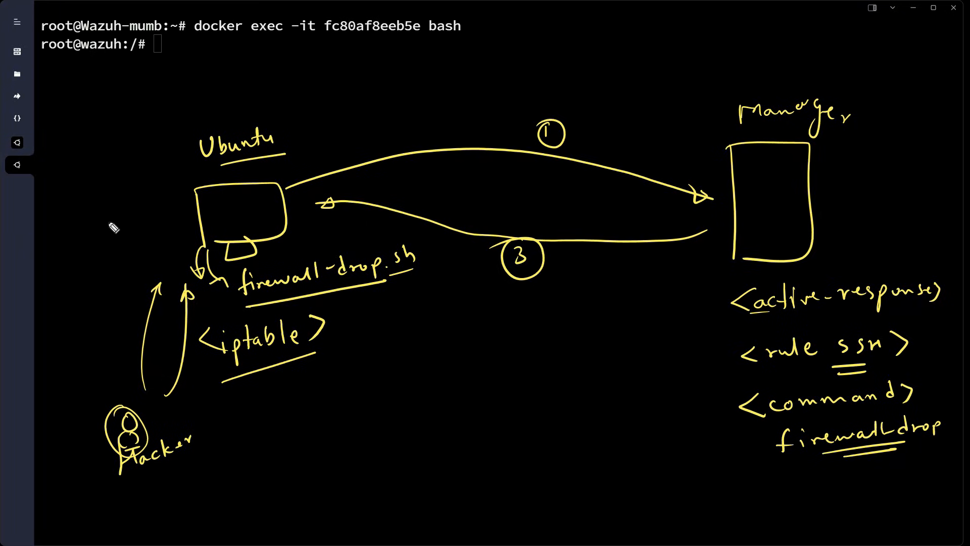
Add a circled number left of Ubuntu with an underlined 'log' and an active-response note
left_click_drag(81, 217, 78, 229)
mouse_move(80, 194)
left_mouse_down()
mouse_move(98, 198)
mouse_move(84, 196)
left_mouse_up()
mouse_move(73, 248)
left_mouse_down()
mouse_move(98, 278)
mouse_move(75, 287)
left_mouse_up()
left_click_drag(75, 294, 99, 281)
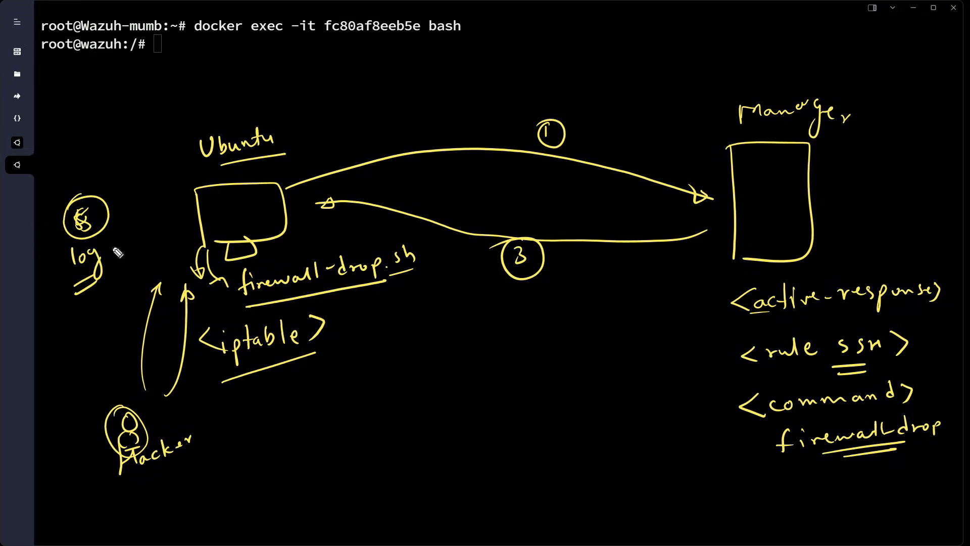
mouse_move(128, 234)
left_mouse_down()
mouse_move(126, 247)
mouse_move(148, 245)
mouse_move(170, 229)
left_mouse_up()
left_click_drag(129, 271, 162, 265)
left_click_drag(161, 248, 166, 252)
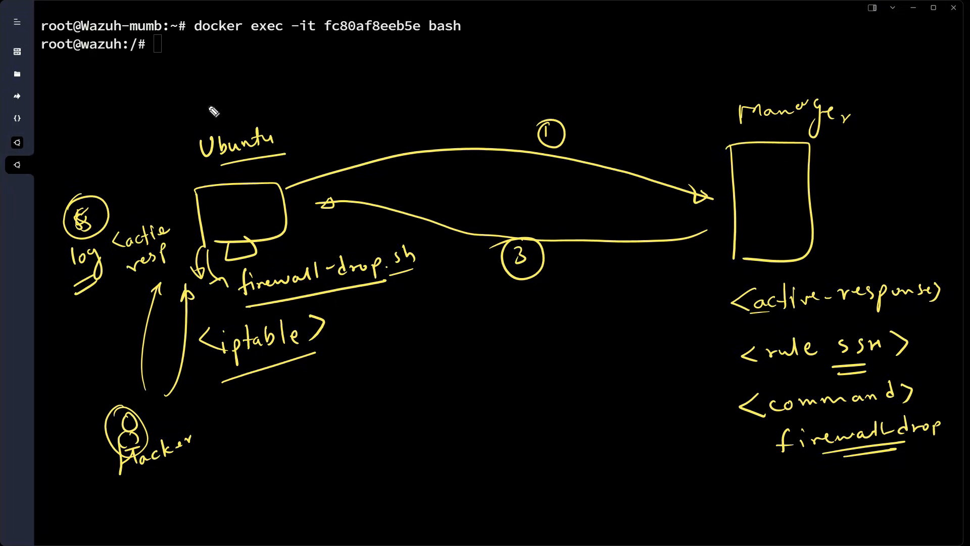
Draw arc 6 from Ubuntu to Manager, annotated with a circled 'log event AR'
mouse_move(289, 113)
left_mouse_down()
mouse_move(433, 72)
mouse_move(694, 135)
mouse_move(678, 143)
left_mouse_up()
mouse_move(555, 53)
left_mouse_down()
mouse_move(556, 66)
mouse_move(551, 56)
left_mouse_up()
left_click_drag(713, 68, 711, 90)
left_click_drag(724, 76, 739, 96)
mouse_move(723, 50)
left_mouse_down()
mouse_move(824, 78)
mouse_move(853, 80)
mouse_move(884, 60)
mouse_move(896, 70)
mouse_move(917, 66)
mouse_move(916, 93)
mouse_move(926, 98)
left_mouse_up()
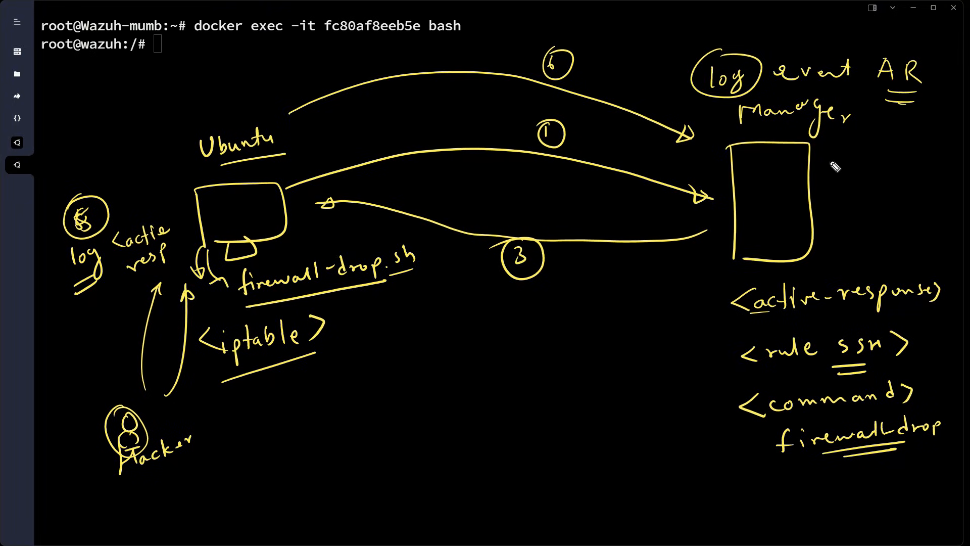
Draw a box beside Manager labelled 'Dash', with the label underlined
left_click_drag(852, 147, 854, 205)
mouse_move(848, 148)
left_mouse_down()
mouse_move(885, 143)
mouse_move(847, 205)
left_mouse_up()
mouse_move(865, 151)
left_mouse_down()
mouse_move(865, 166)
mouse_move(907, 167)
left_mouse_up()
left_click_drag(879, 188, 904, 183)
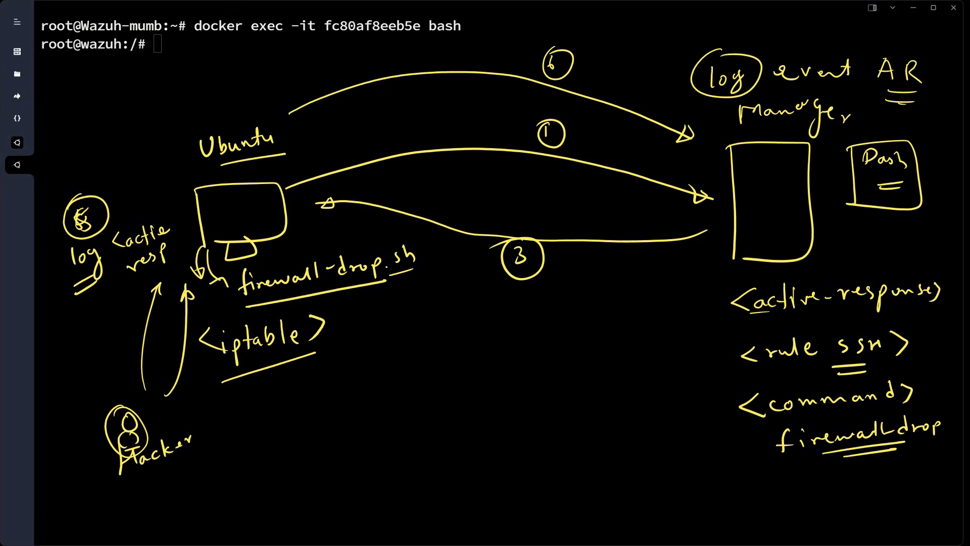
Clear the sketch and open /var/ossec/etc/ossec.conf in nano
key("ctrl+shift+7")
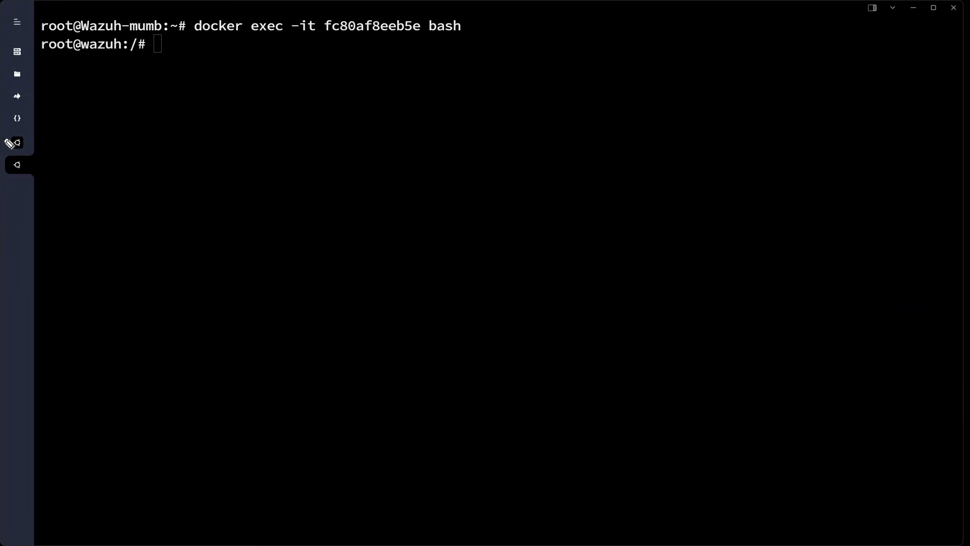
left_click(175, 133)
type("nano")
scroll(186, 108, "up", 5)
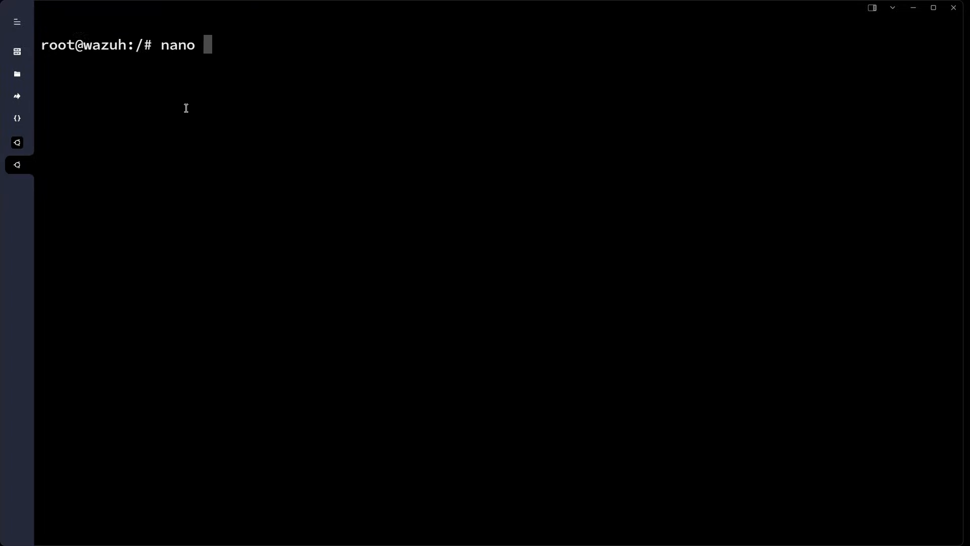
type("/var/ossec/")
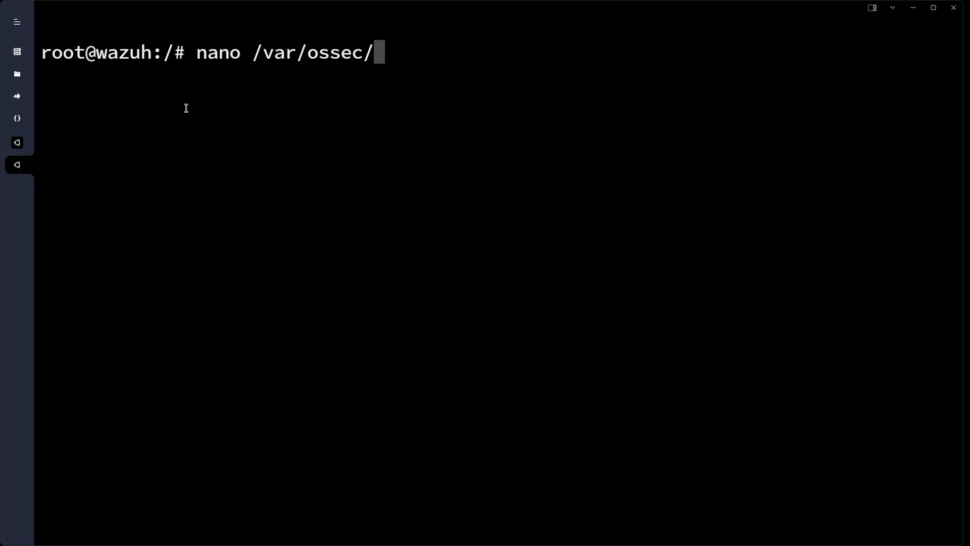
type("etc/os")
key("Tab")
key("Return")
Shrink the terminal text and review the global whitelist and disable-account command blocks
scroll(275, 313, "down", 20)
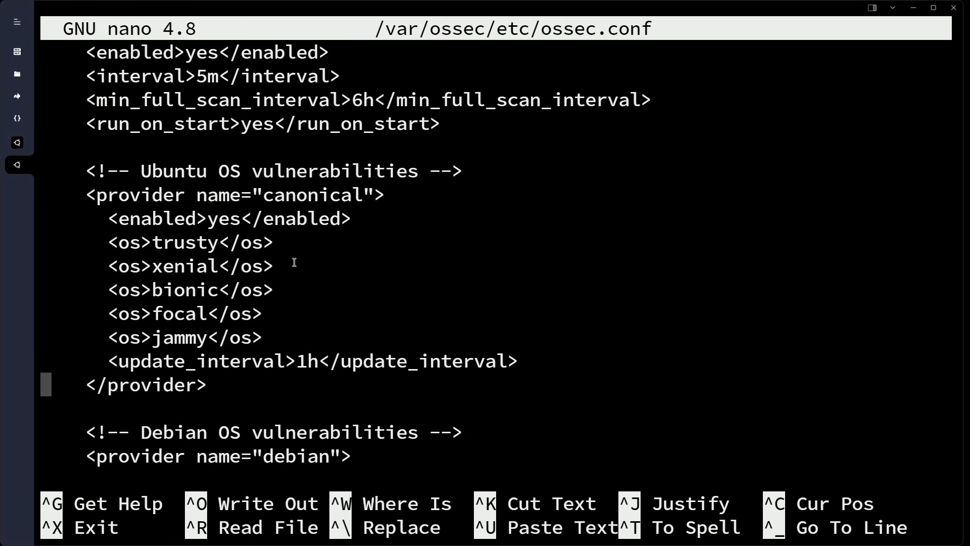
key("ctrl+minus")
key("ctrl+minus")
key("ctrl+minus")
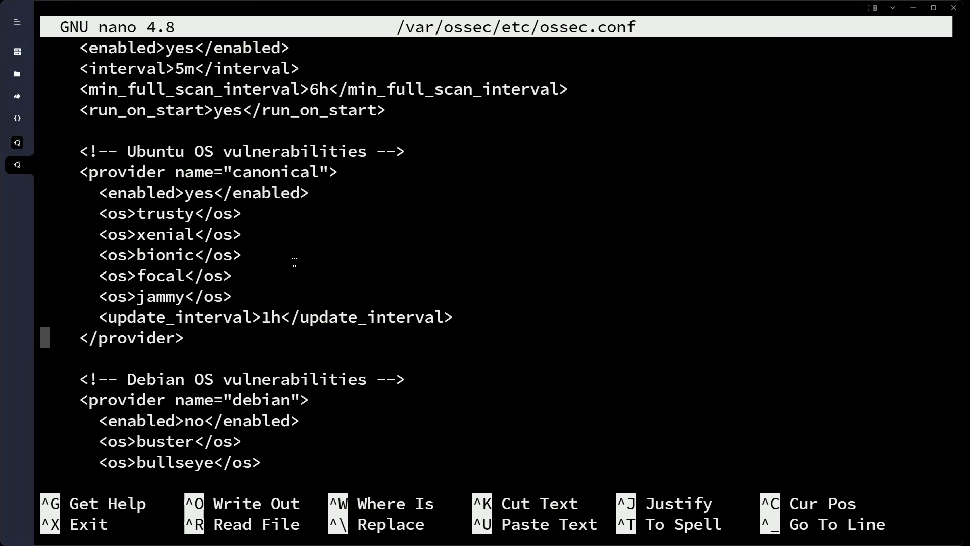
scroll(433, 234, "down", 15)
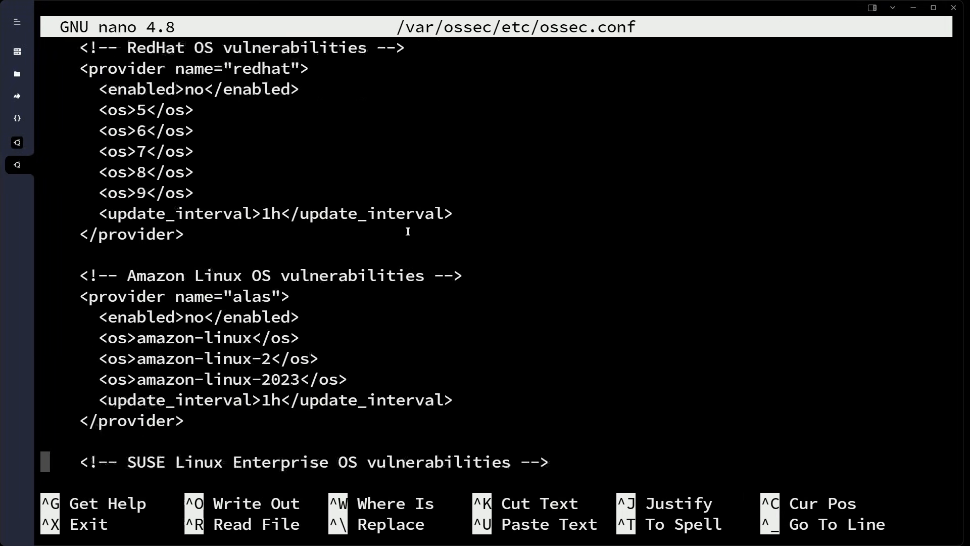
scroll(415, 230, "down", 17)
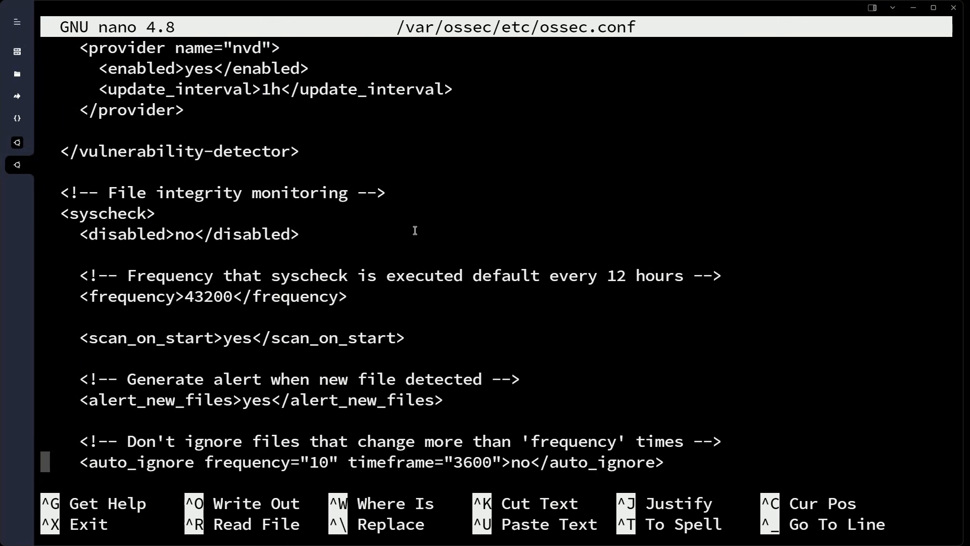
scroll(415, 231, "down", 15)
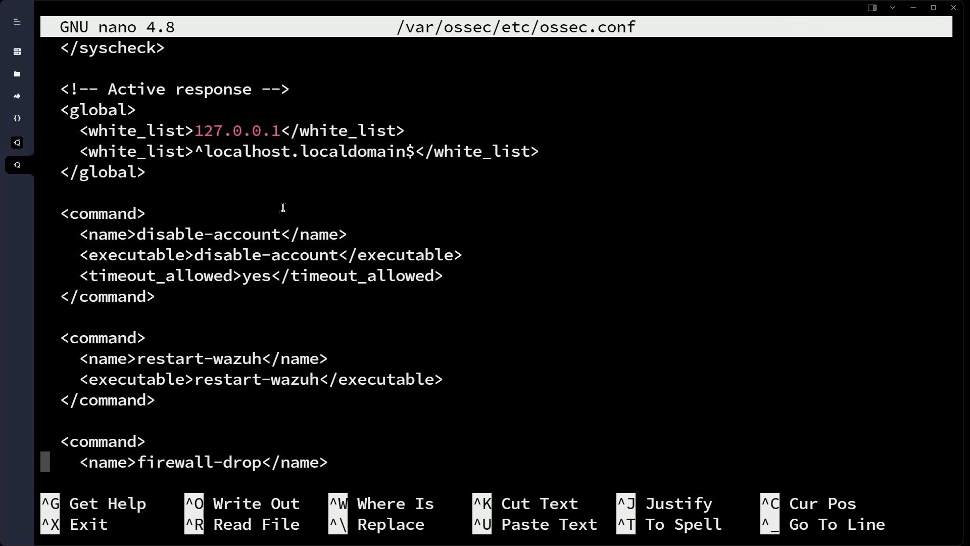
left_click_drag(58, 105, 125, 124)
left_click(113, 212)
left_click_drag(51, 210, 217, 325)
left_click(194, 337)
Scroll on to review the firewall-drop command definition
scroll(193, 342, "down", 2)
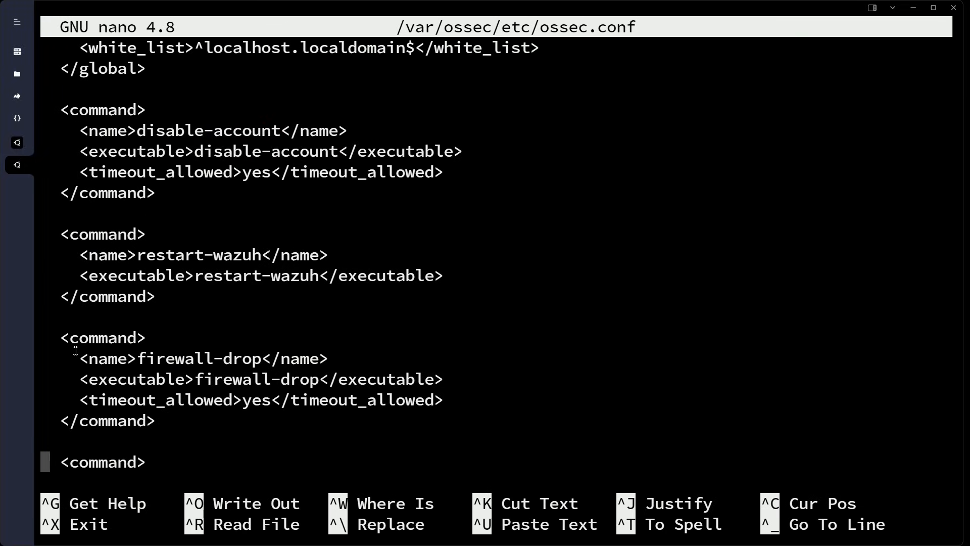
mouse_move(62, 336)
left_mouse_down()
mouse_move(192, 418)
mouse_move(45, 358)
mouse_move(51, 347)
left_mouse_up()
left_click(235, 427)
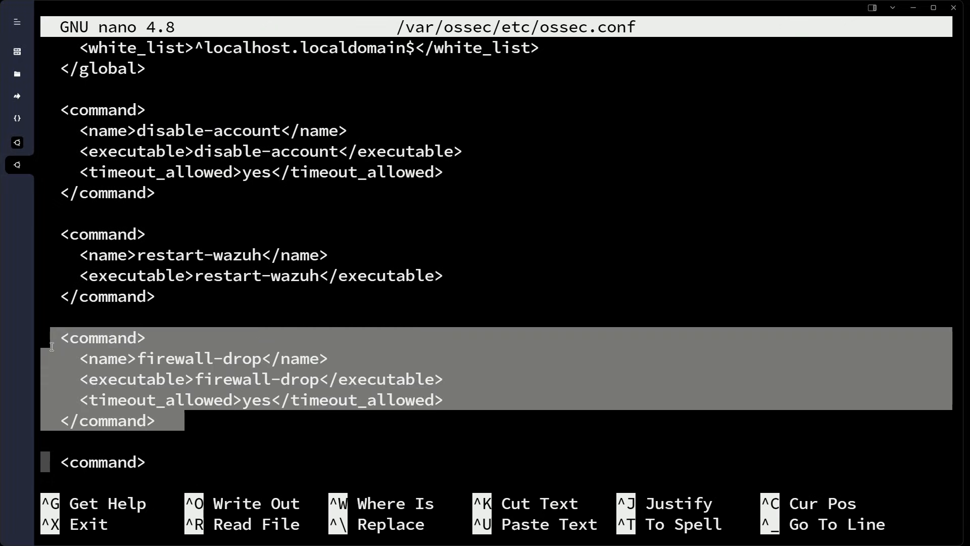
left_click(107, 369)
key("Down")
key("Down")
key("Down")
key("Down")
key("Down")
key("Down")
key("Down")
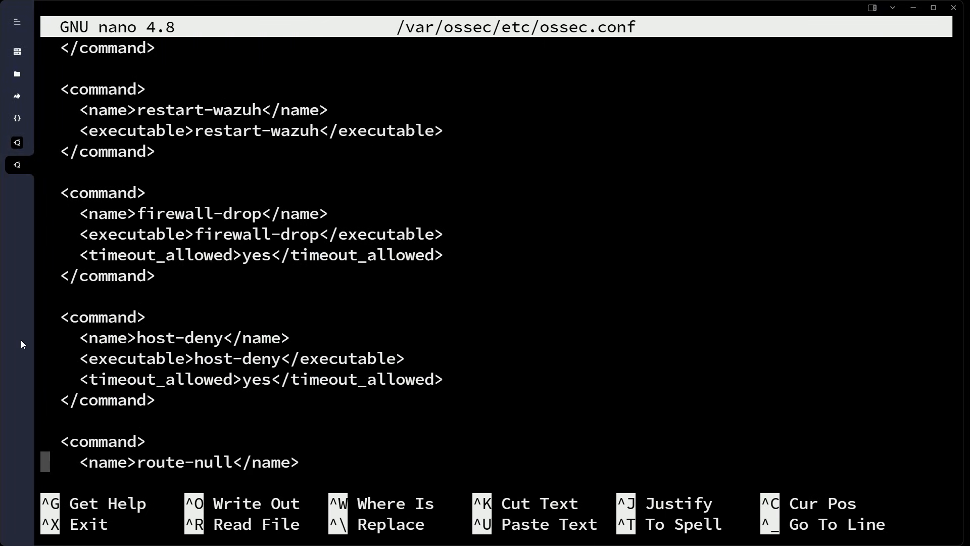
scroll(290, 418, "down", 4)
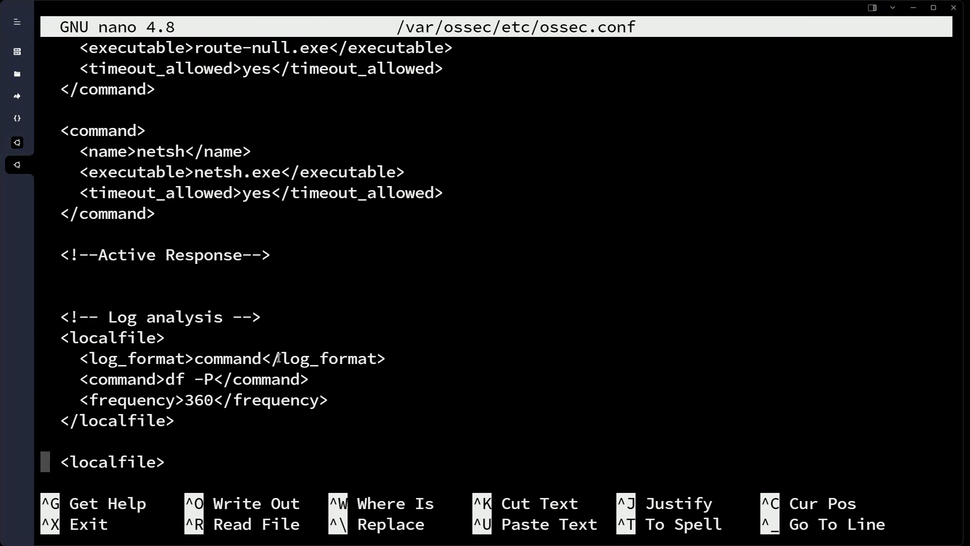
Place the cursor on the blank line under the Active Response comment
left_click_drag(78, 279, 282, 275)
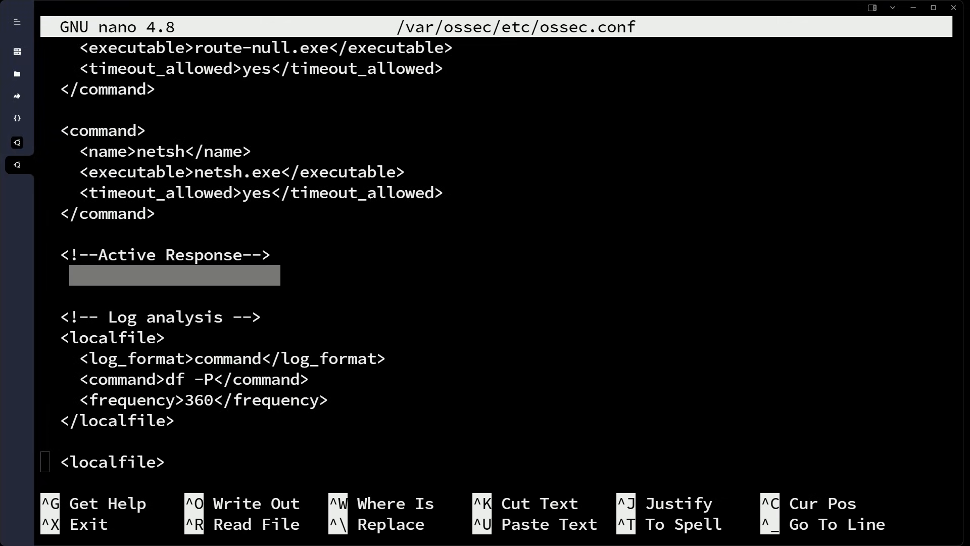
left_click(142, 280)
left_click(130, 271)
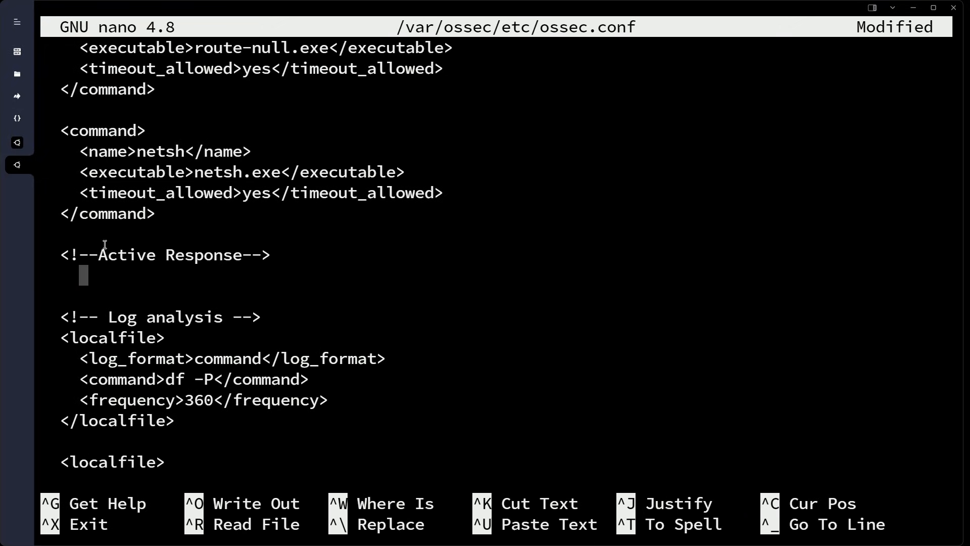
Paste the active-response block (firewall-drop, local, rule 5763, timeout 180) into ossec.conf
right_click(126, 287)
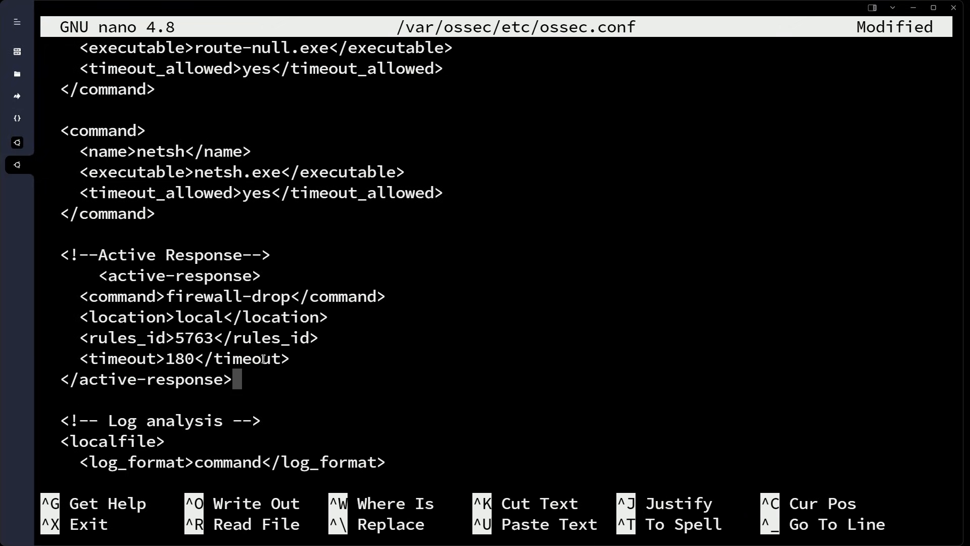
key("Return")
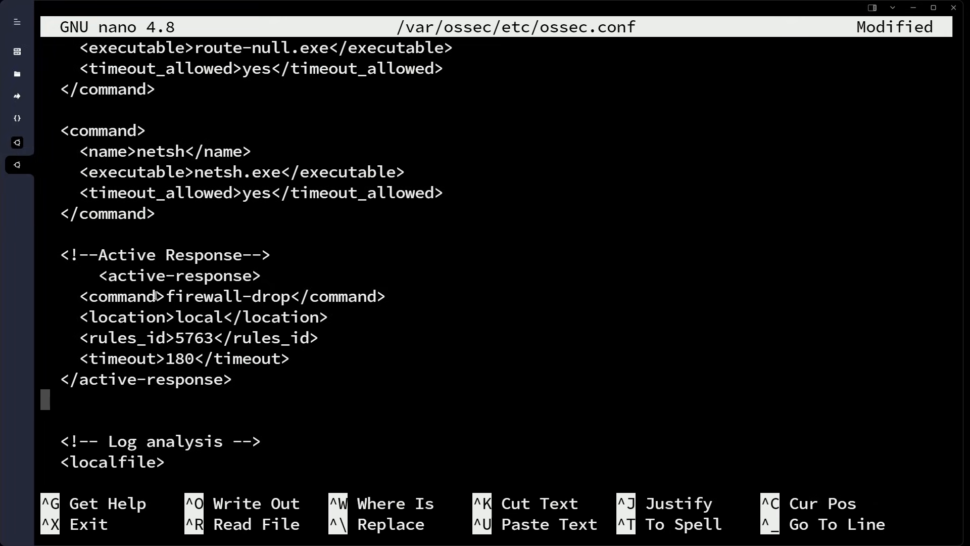
left_click_drag(82, 298, 233, 297)
left_click(217, 316)
left_click_drag(185, 339, 220, 338)
left_click(208, 341)
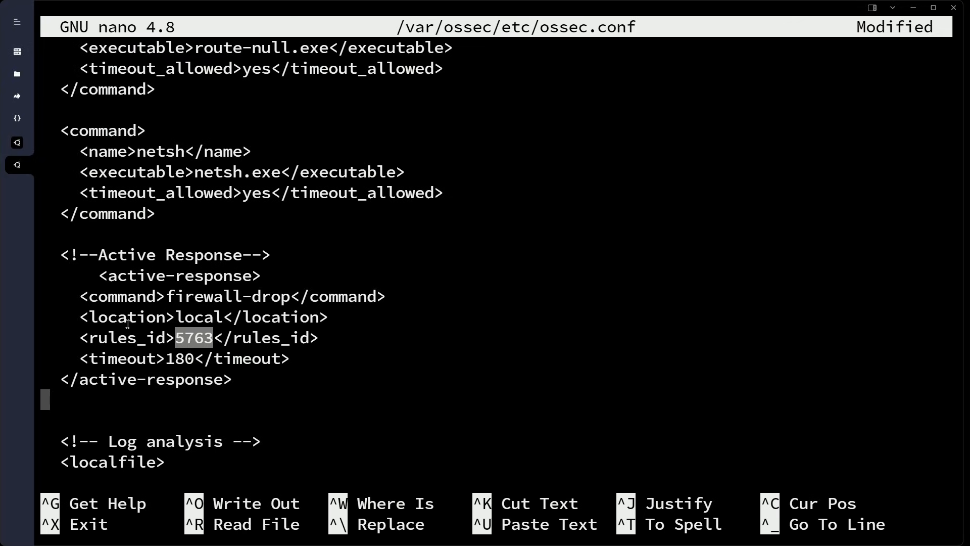
left_click_drag(79, 317, 177, 317)
double_click(197, 312)
left_click(199, 321)
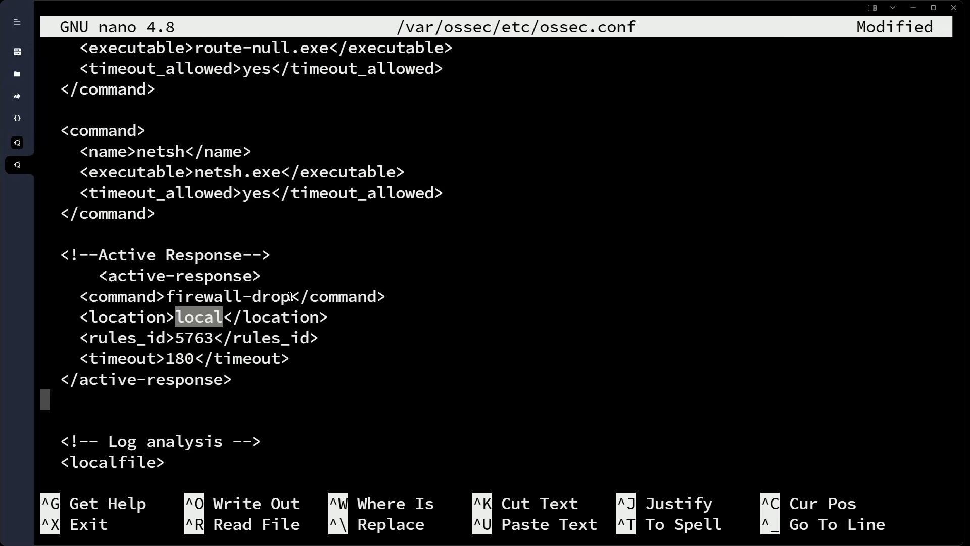
Review the pasted block's firewall-drop command, rule id 5763 and local location
left_click_drag(168, 297, 290, 297)
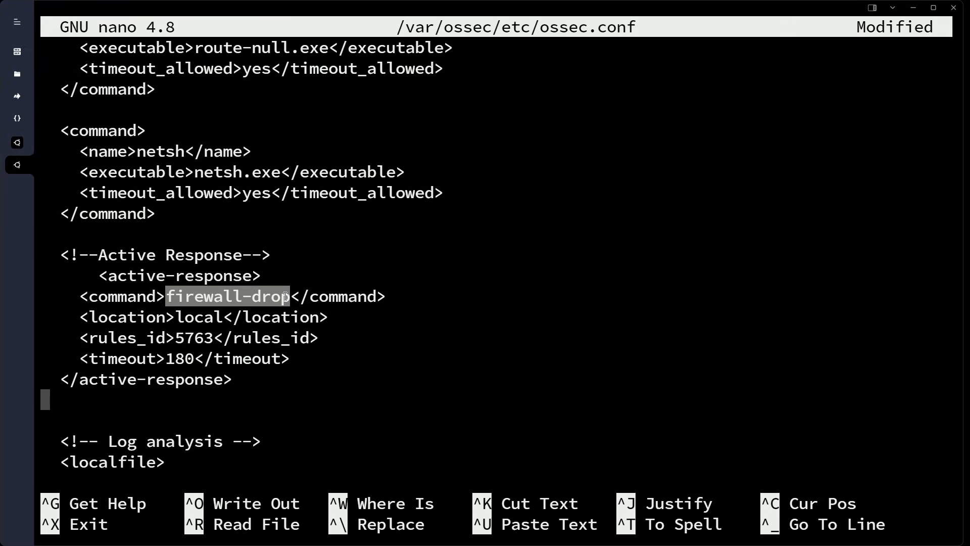
left_click(286, 297)
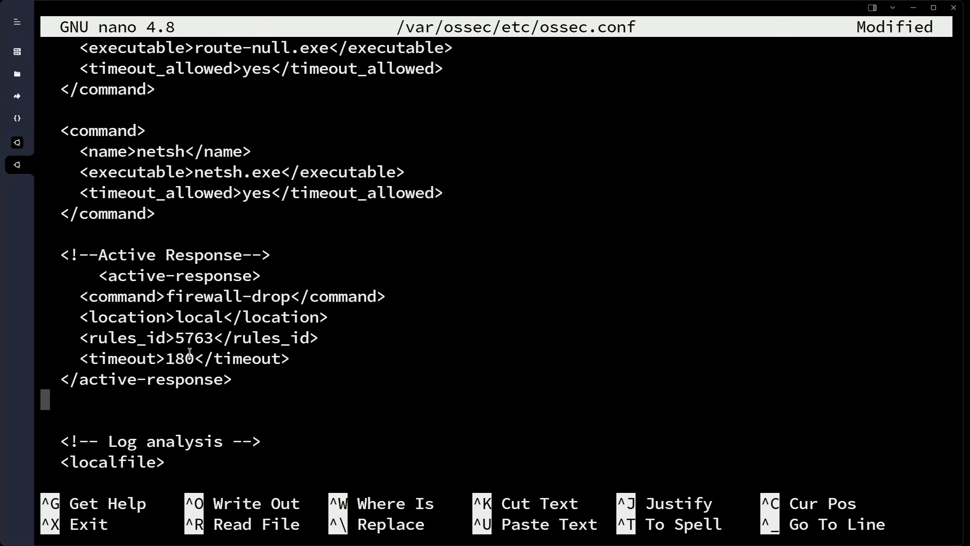
left_click_drag(181, 340, 211, 336)
left_click_drag(89, 275, 272, 378)
left_click(273, 379)
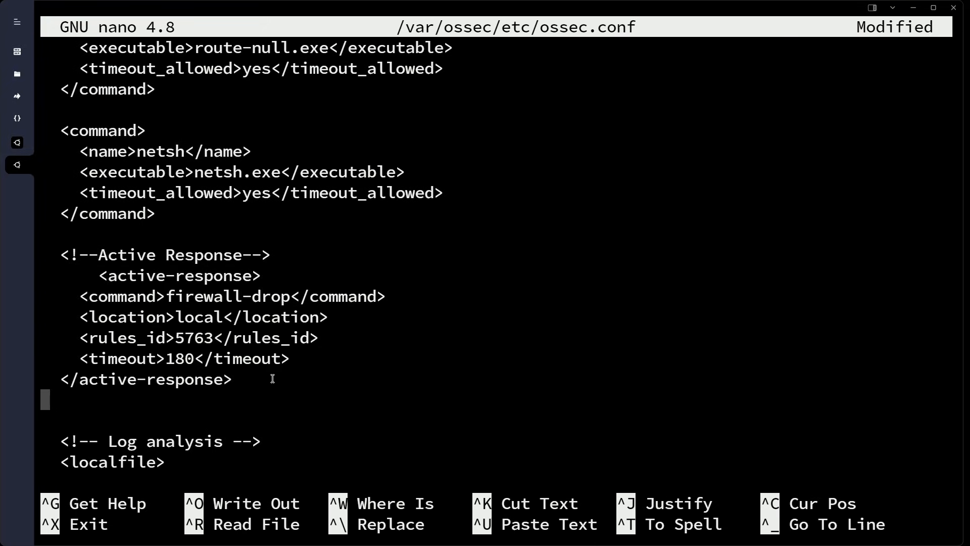
double_click(178, 317)
left_click(260, 325)
Save ossec.conf under its existing name and exit nano
key("ctrl+x")
key("y")
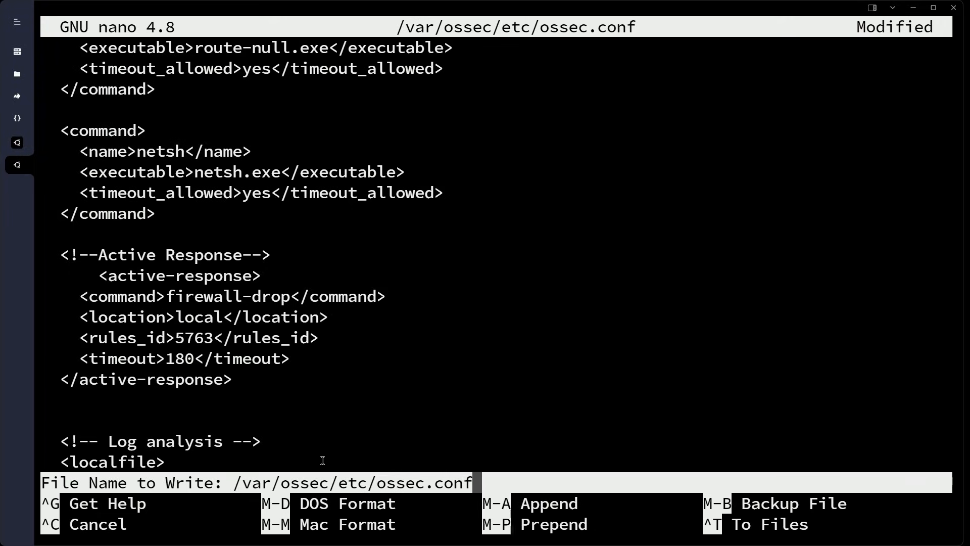
key("Return")
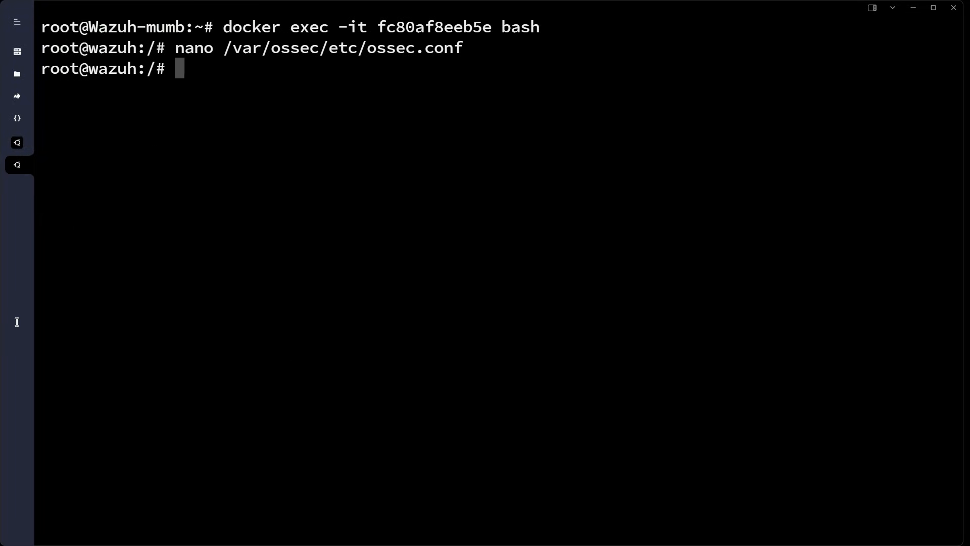
Restart the manager with 'service wazuh-manager restart'
type("ser")
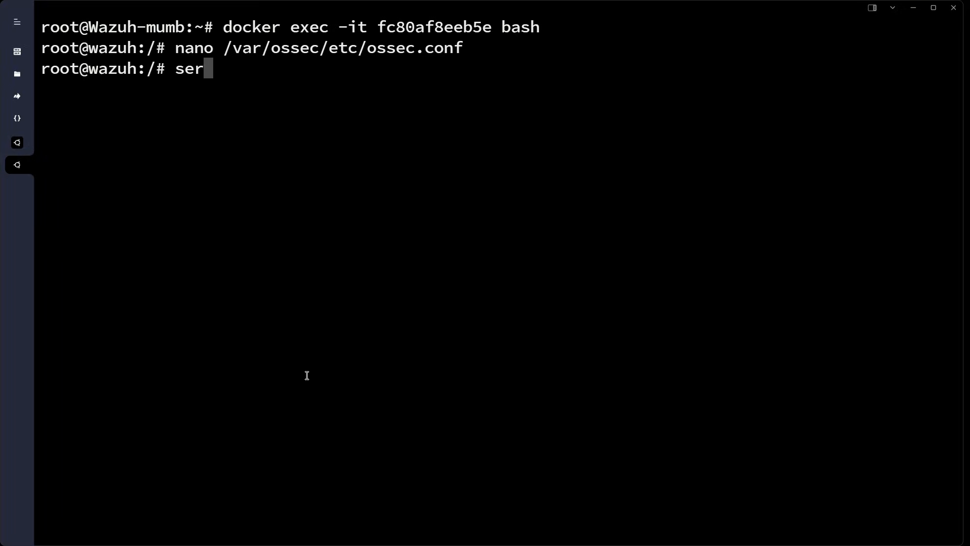
type("vice wazuh-m")
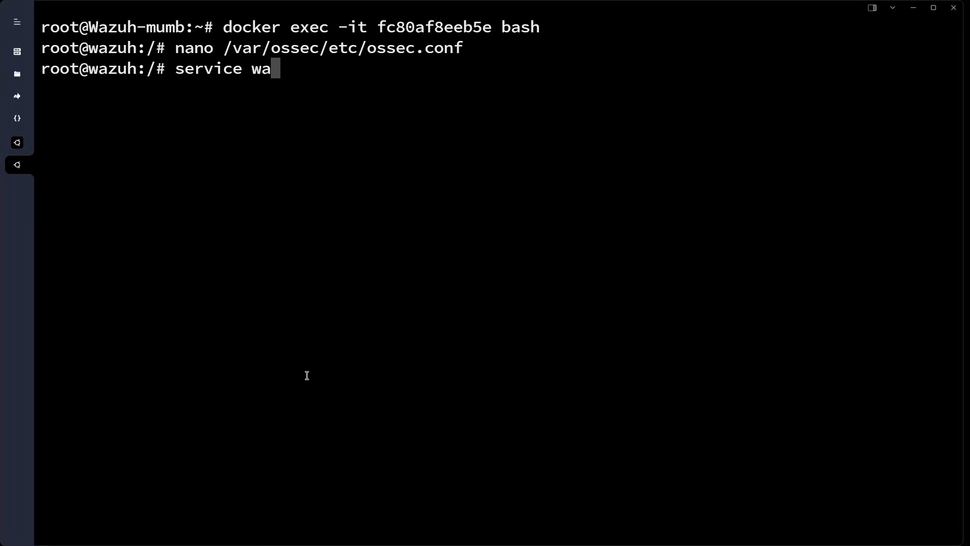
type("restart")
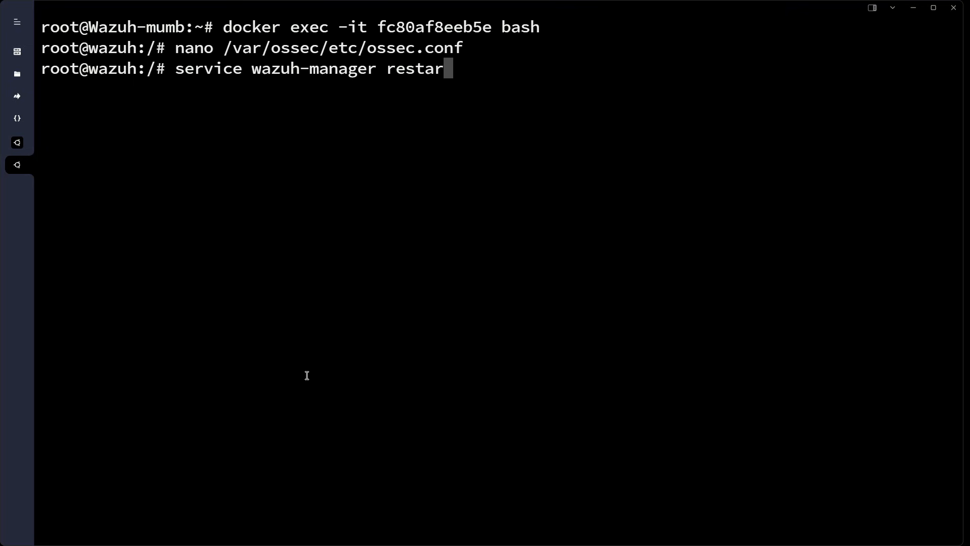
key("Return")
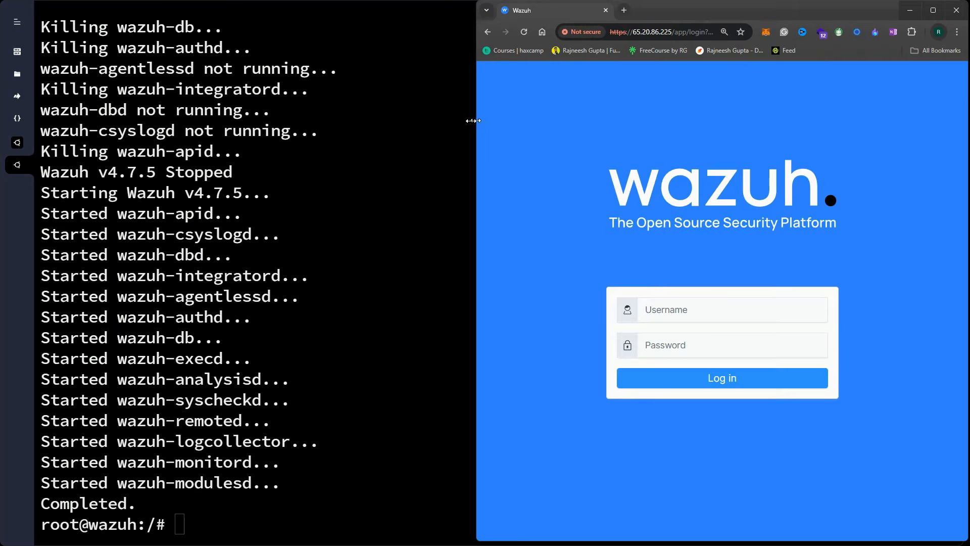
Log in to the Wazuh dashboard with the administrator username and password
left_click_drag(476, 120, 405, 120)
left_click(655, 313)
type("admin")
key("Tab")
type("admin")
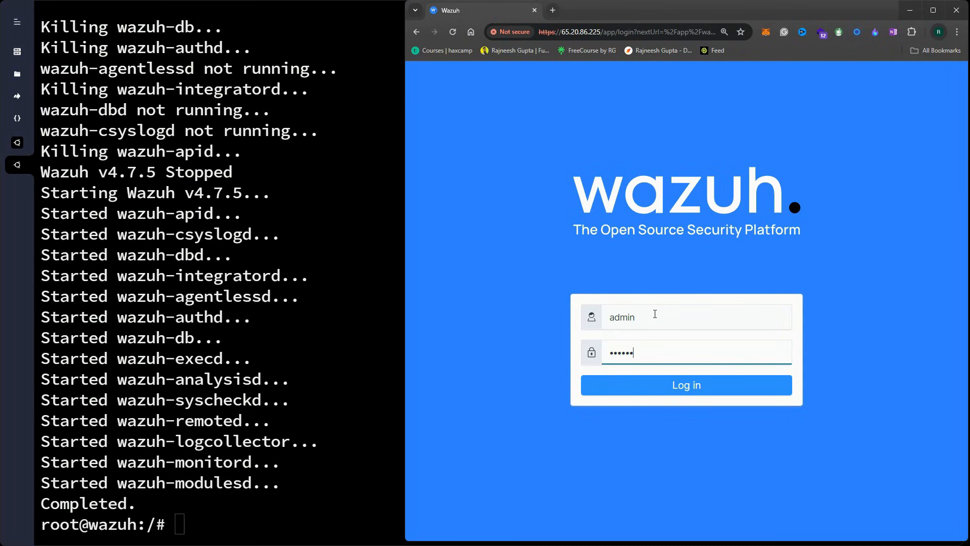
type("Password")
key("Return")
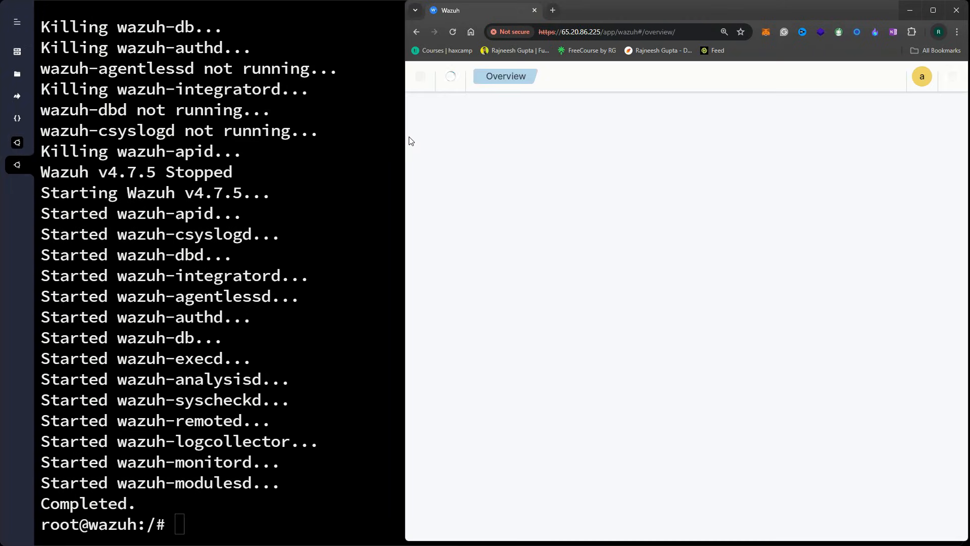
Go to Management > Rules, list the rules files and filter them by 'ssh'
left_click_drag(402, 130, 183, 137)
left_click(338, 77)
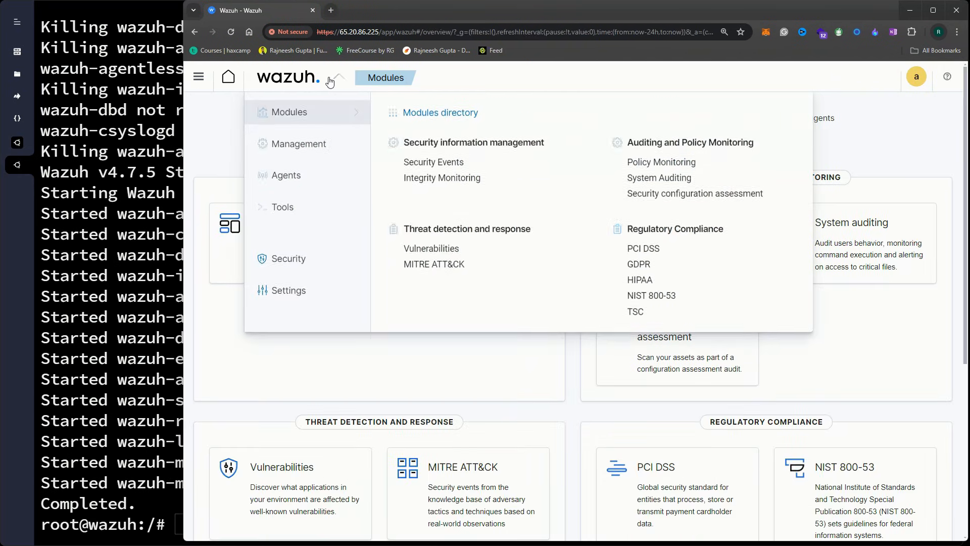
left_click(319, 145)
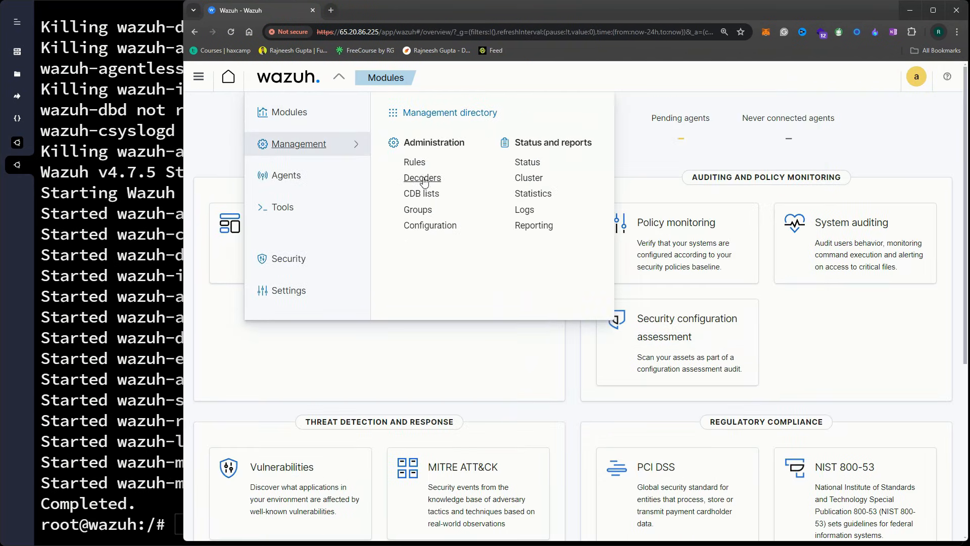
left_click(417, 162)
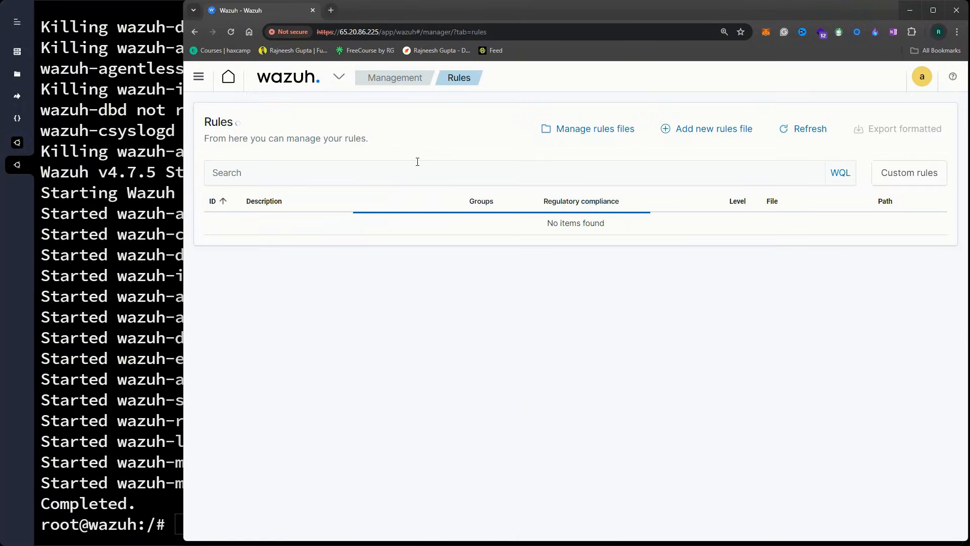
left_click(558, 130)
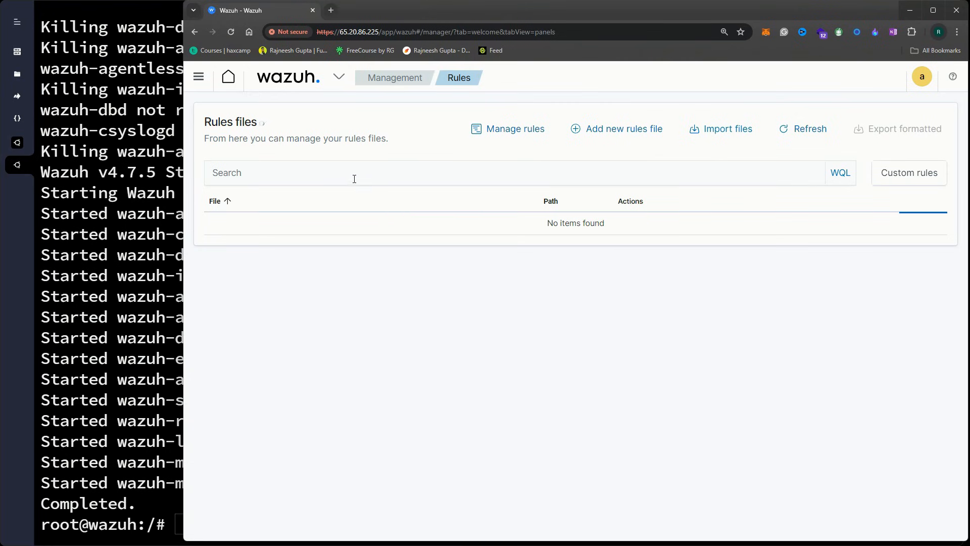
left_click(331, 169)
type("ssh")
key("Return")
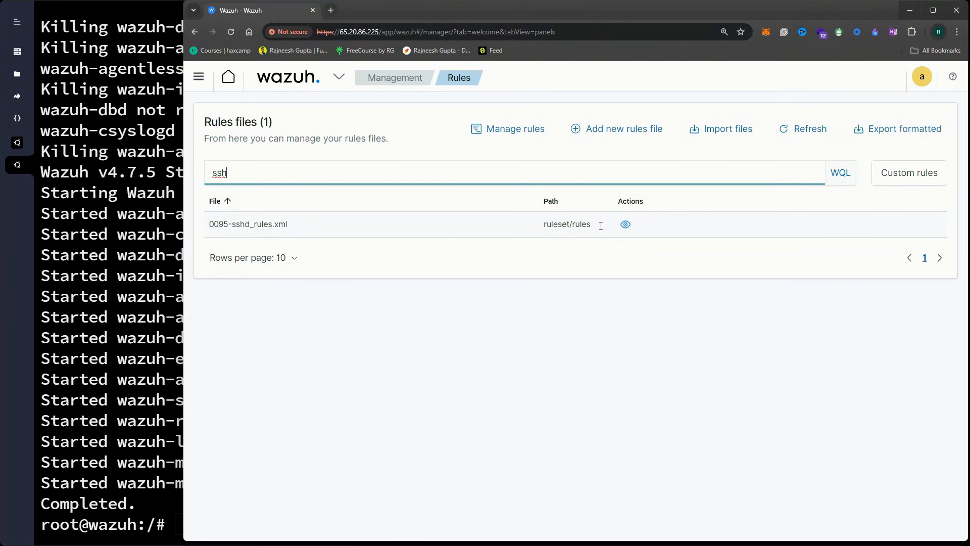
Open 0095-sshd_rules.xml and scroll from rule 5700 down to rule 5763
left_click(626, 226)
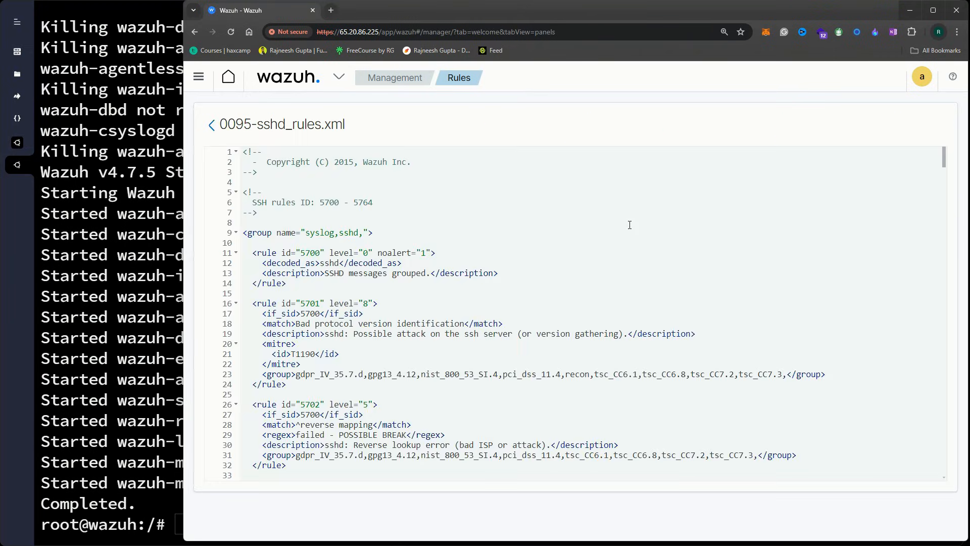
left_click_drag(286, 253, 321, 255)
left_click(303, 257)
double_click(303, 257)
scroll(377, 315, "down", 5)
scroll(377, 315, "down", 20)
scroll(377, 315, "down", 20)
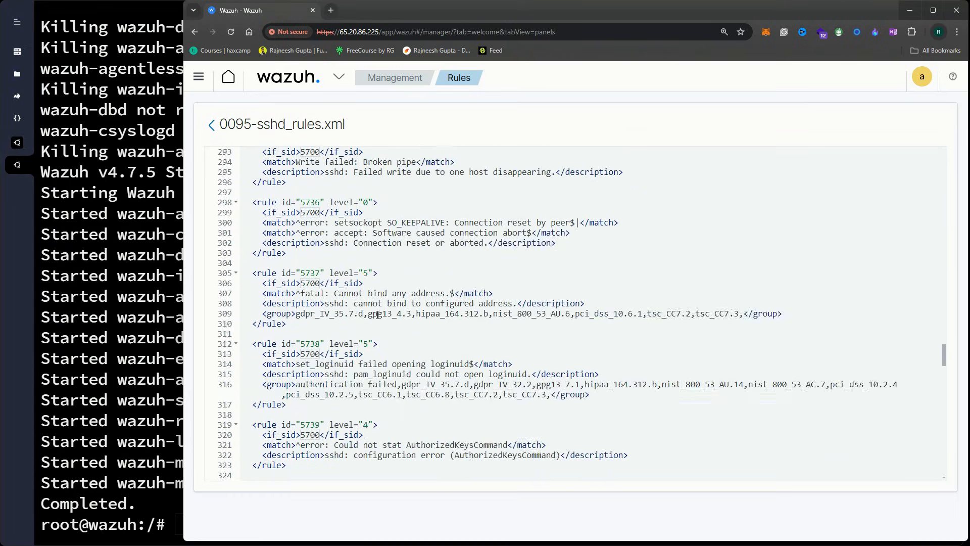
scroll(378, 315, "down", 20)
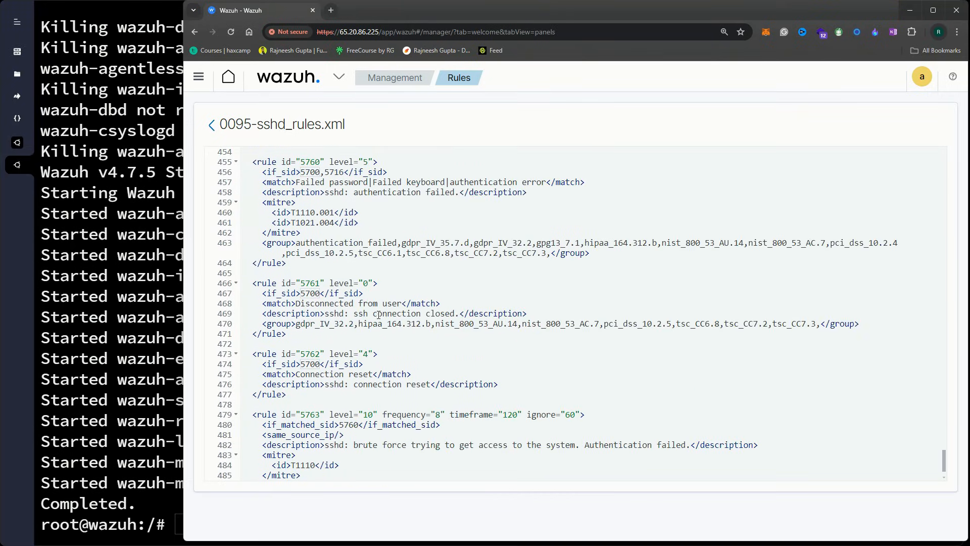
scroll(323, 337, "down", 1)
Review rule 5763's id, level 10 and brute-force description, then return to the terminal
left_click_drag(258, 355, 387, 376)
left_click(392, 384)
left_click_drag(265, 353, 387, 355)
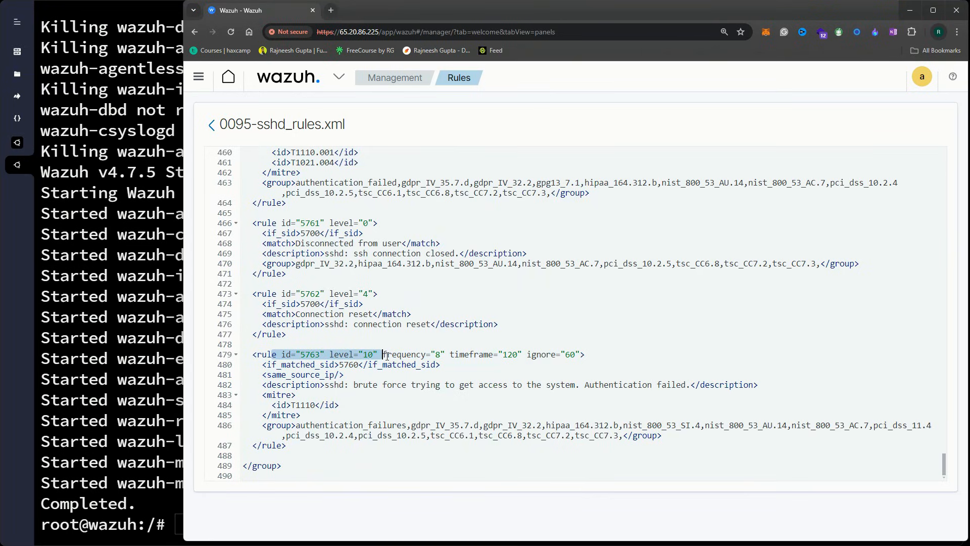
left_click(387, 356)
left_click_drag(324, 386, 597, 385)
left_click(421, 385)
left_click(363, 386)
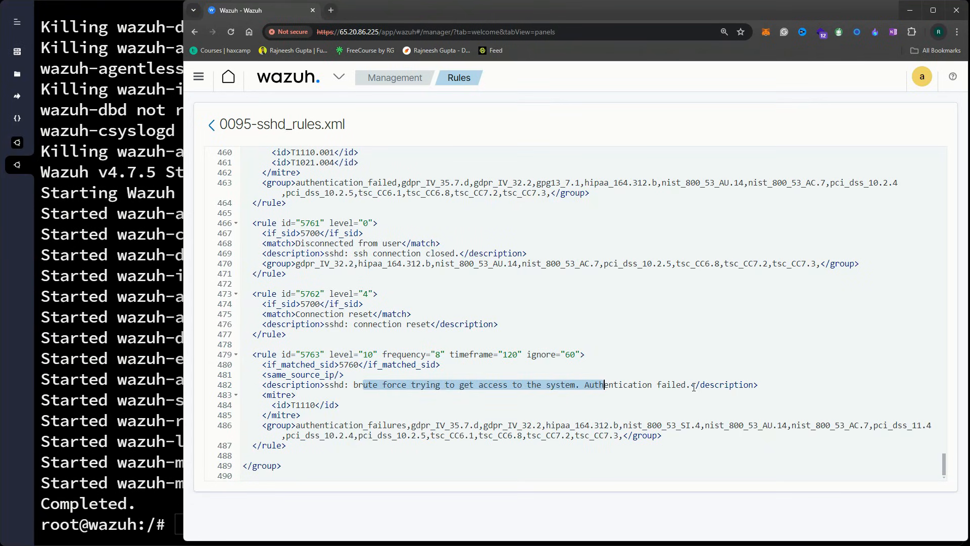
left_click_drag(690, 385, 547, 393)
left_click(477, 391)
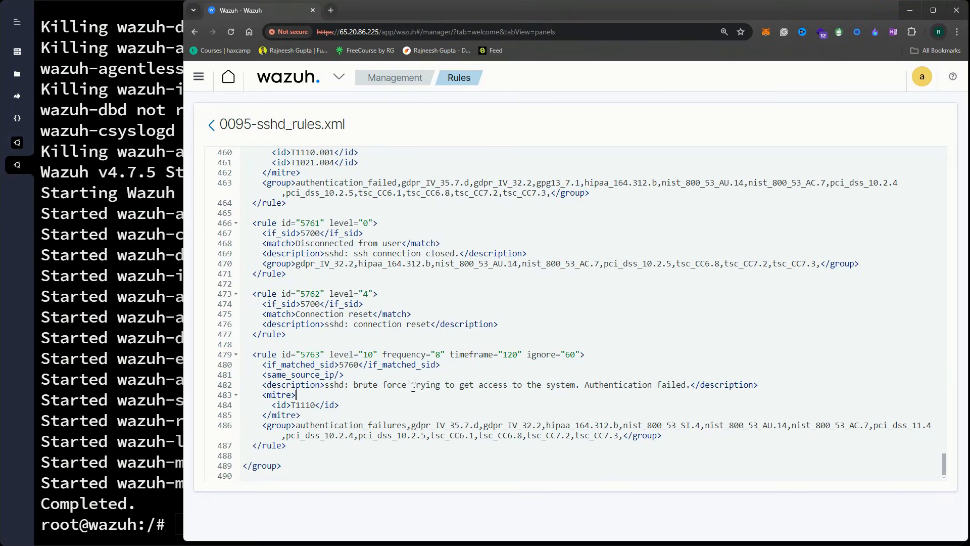
key("alt+Tab")
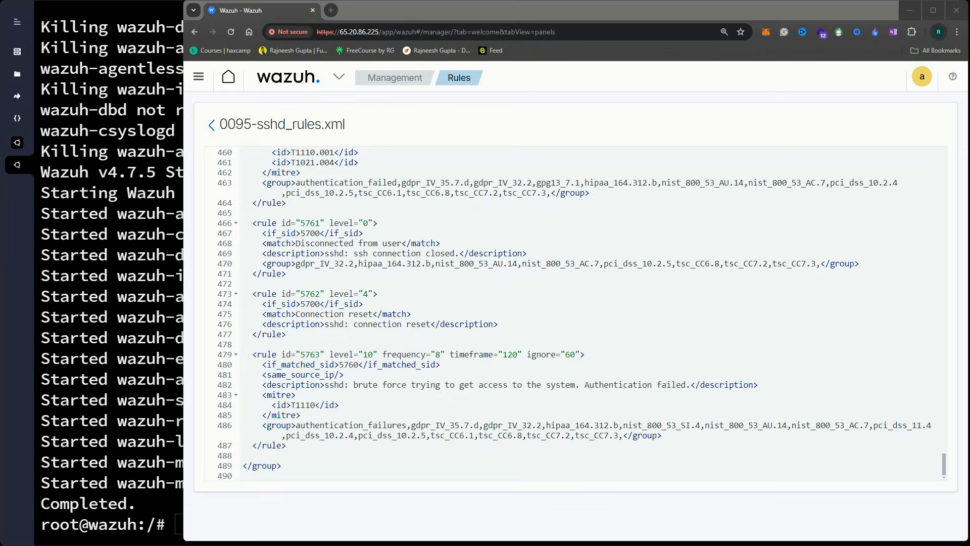
left_click(131, 466)
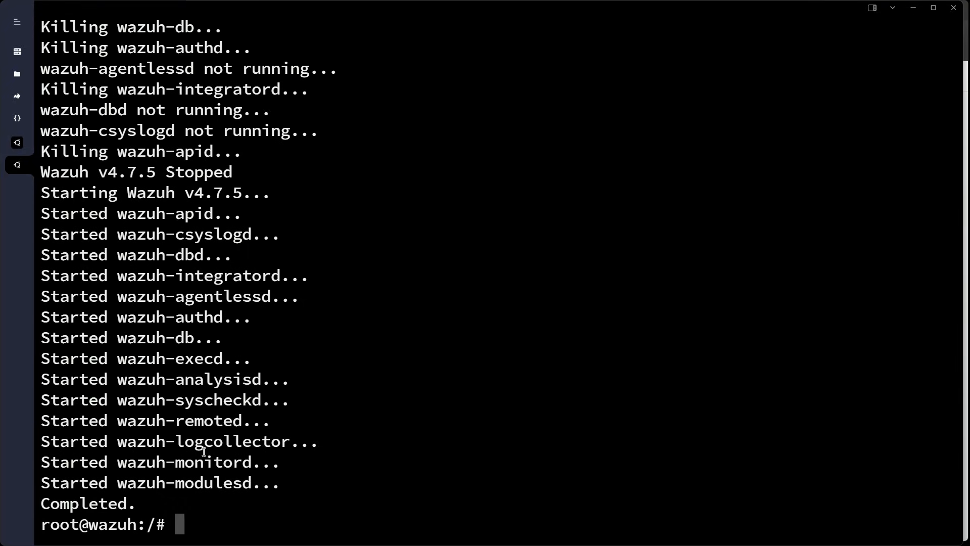
Reopen /var/ossec/etc/ossec.conf in nano and scroll to the active-response block
type("nano /var/ossec/etc/ossec.conf")
key("Return")
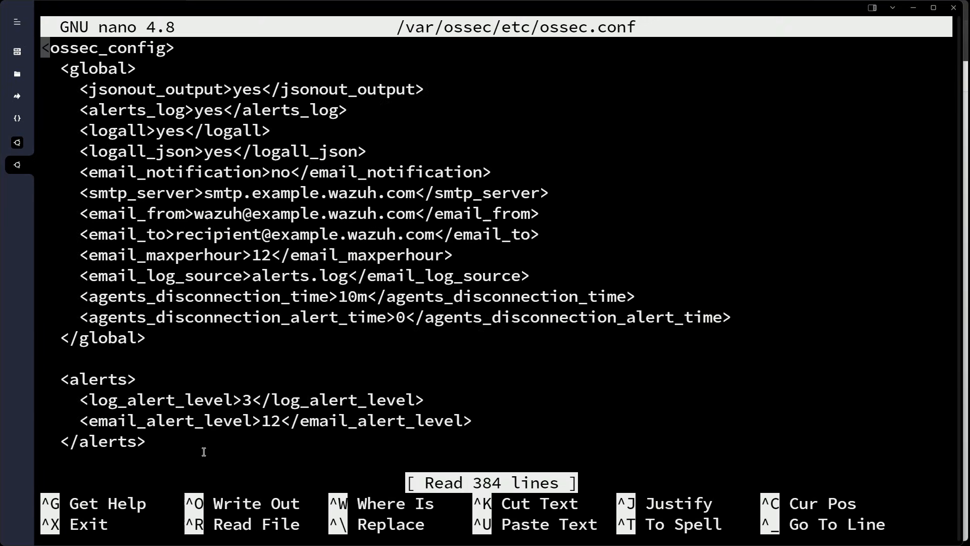
scroll(155, 380, "down", 20)
scroll(156, 380, "down", 20)
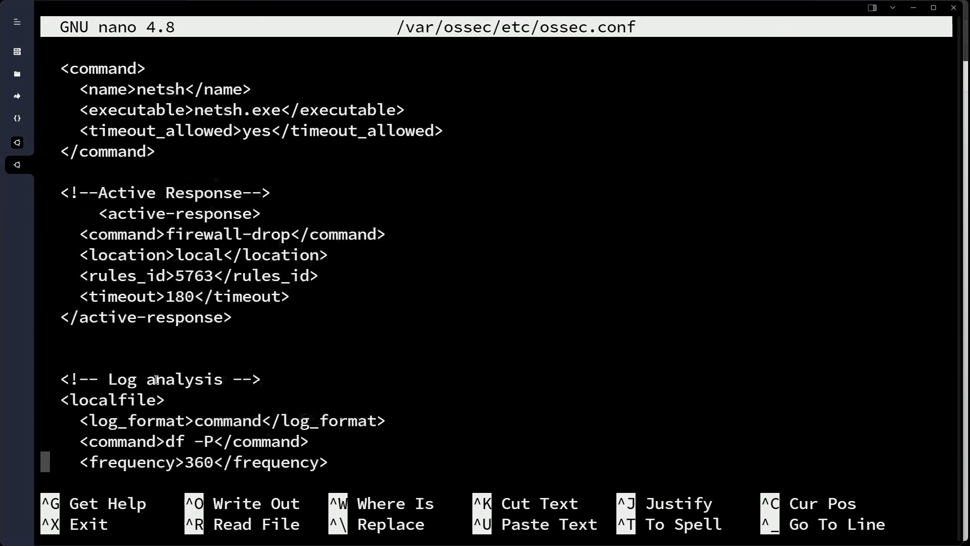
Copy the localfile block for /var/ossec/logs/active-responses.log and leave the editor
left_click_drag(60, 337, 234, 400)
key("ctrl+c")
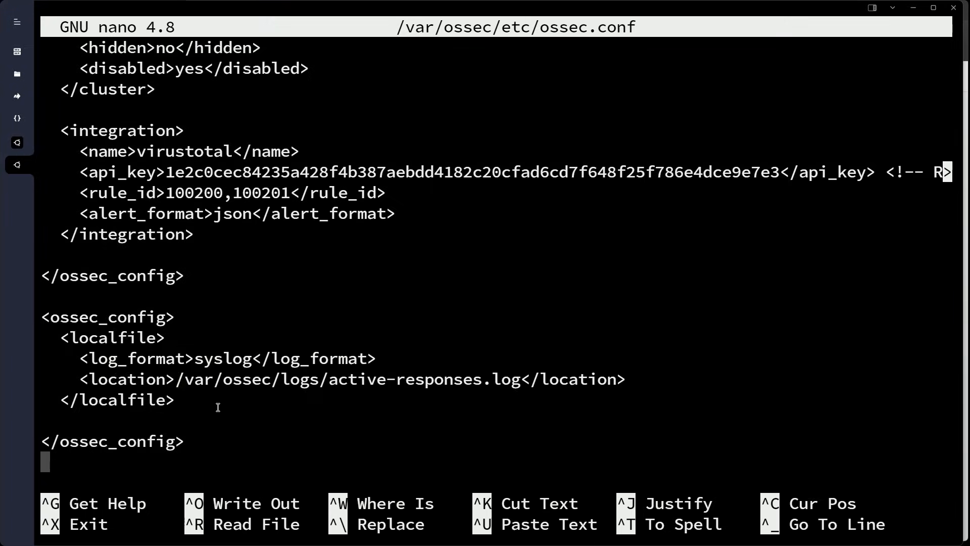
key("ctrl+x")
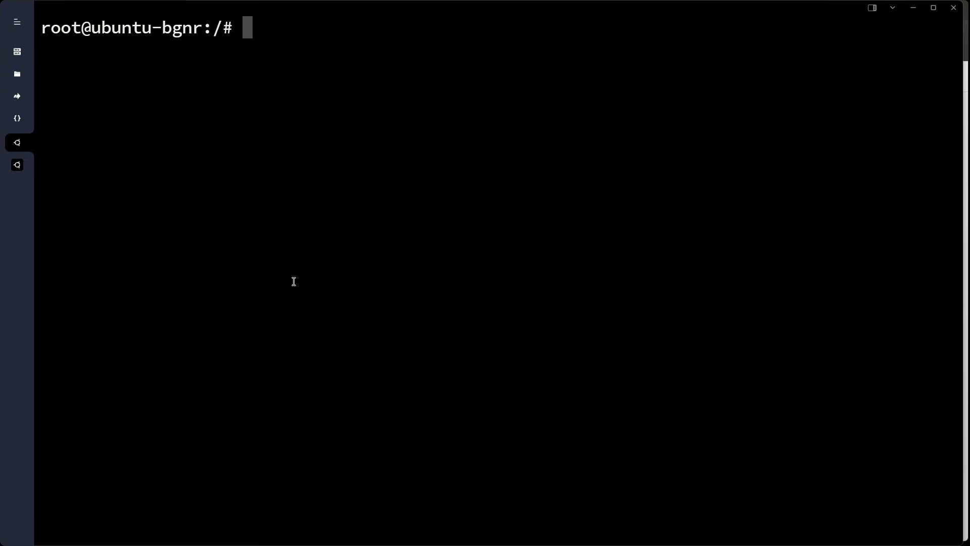
On the agent, list the scripts in /var/ossec/active-response/bin
type("cd")
key("BackSpace")
key("BackSpace")
type("cd ")
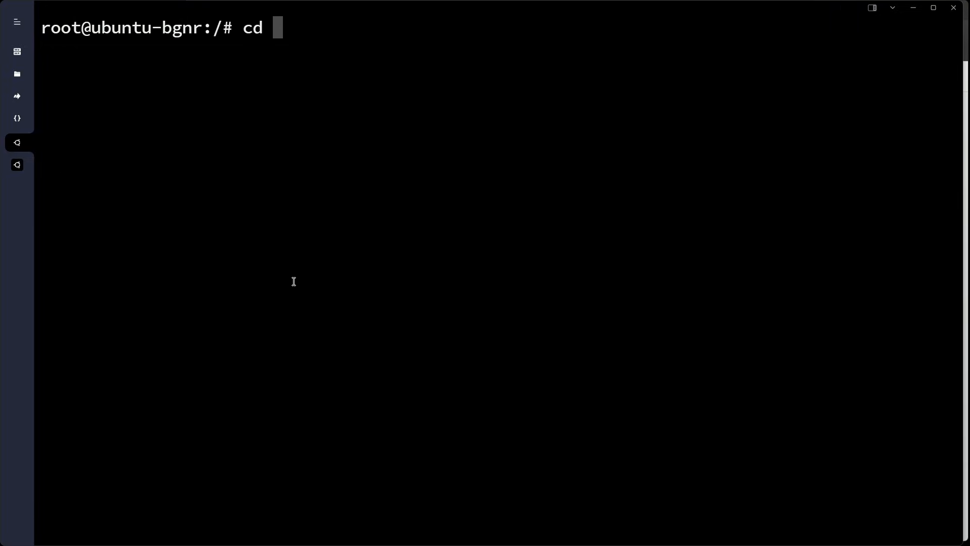
type("/var/")
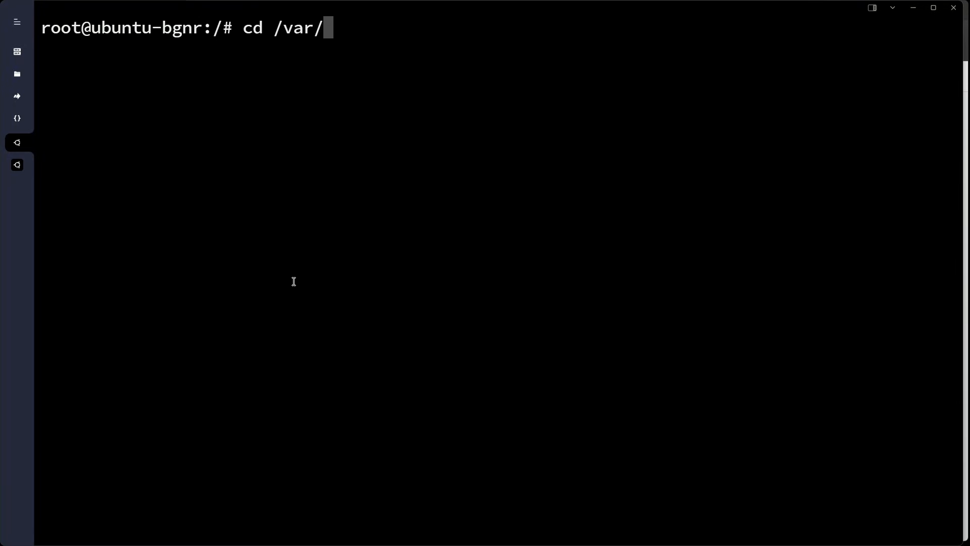
type("ossec/")
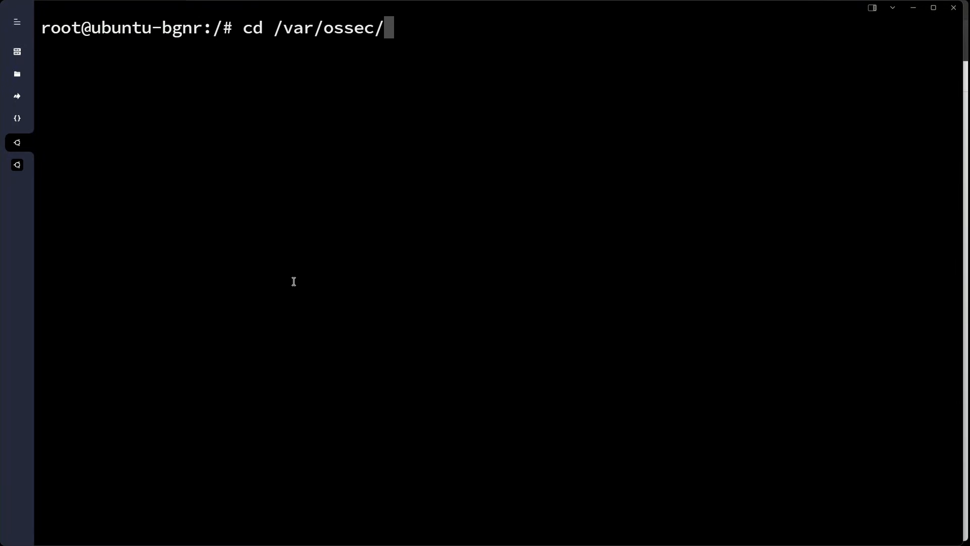
type("ac")
key("Tab")
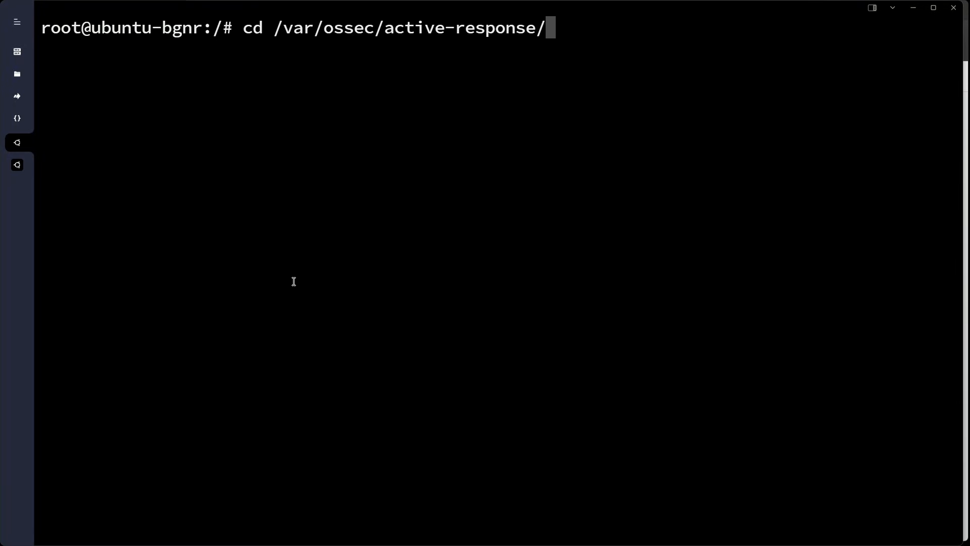
type("b")
key("Tab")
key("Return")
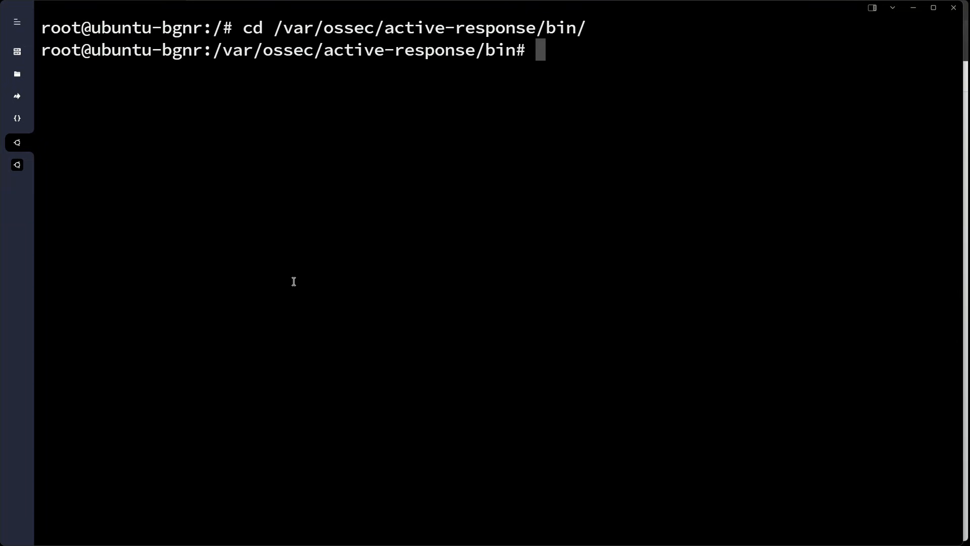
type("ls")
key("Return")
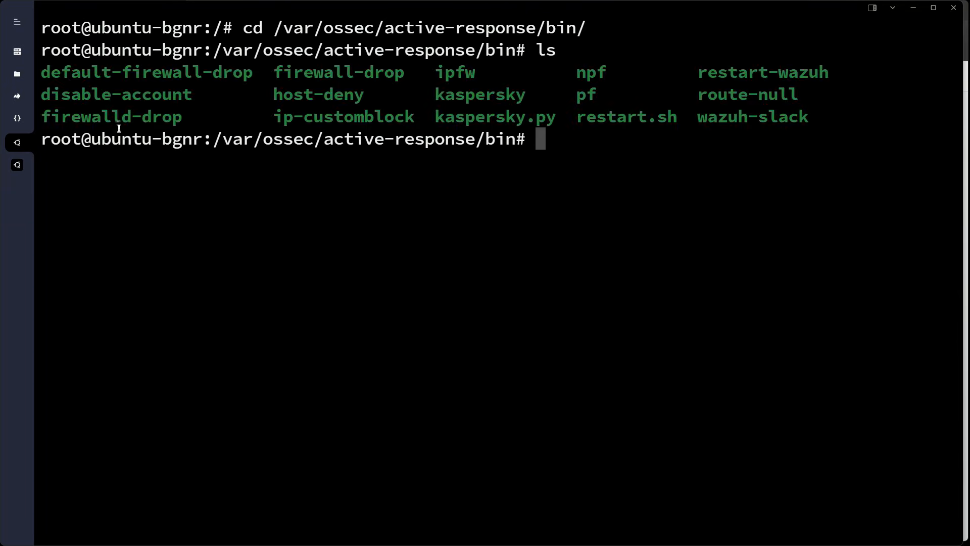
Confirm firewall-drop is present, then suspend nano in the manager session with Ctrl+Z
left_click_drag(273, 72, 405, 77)
left_click(391, 93)
left_click(25, 168)
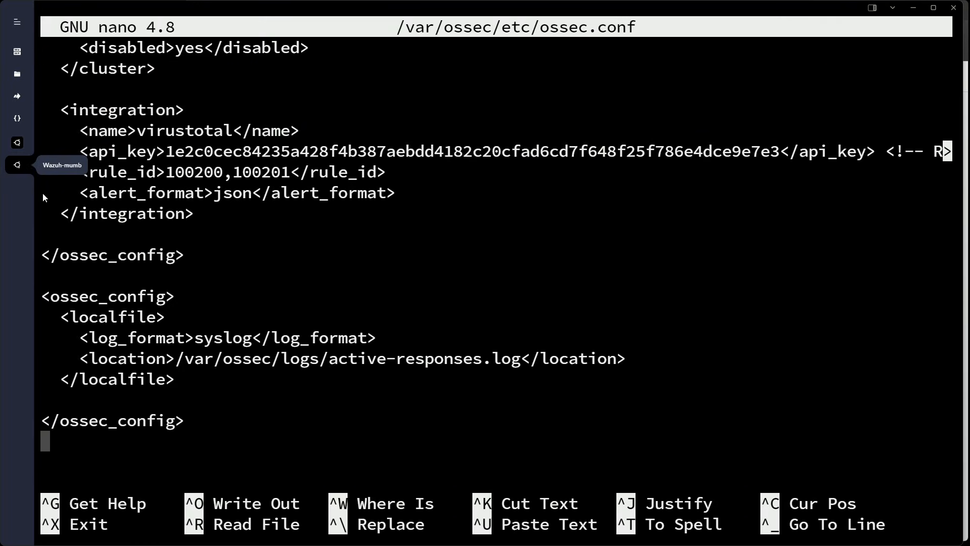
key("ctrl+z")
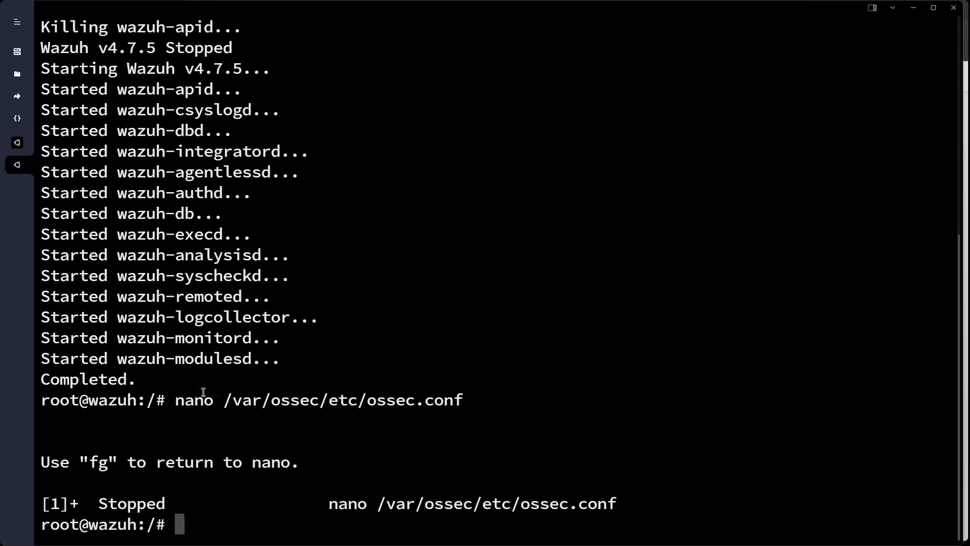
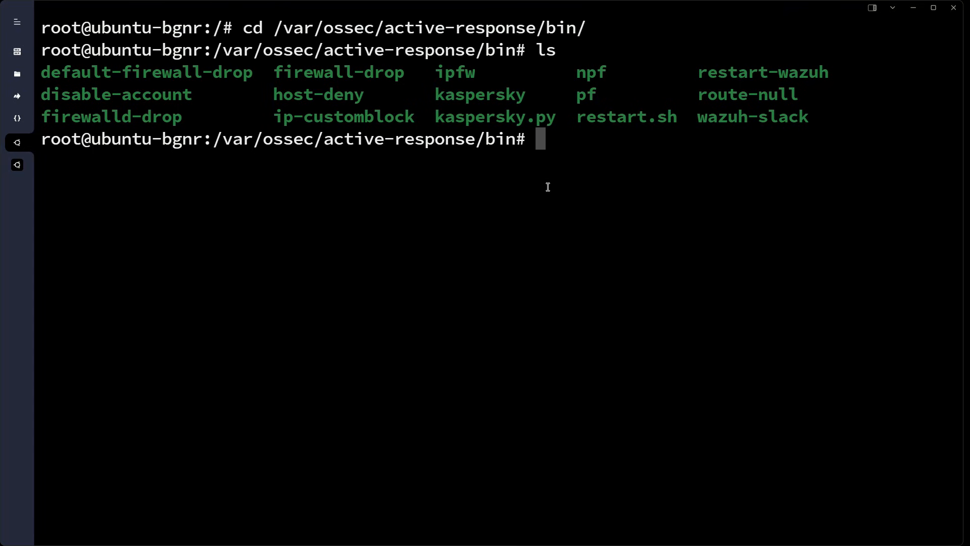
Run ifconfig on the server and select its enp1s0 address 139.84.133.199
type("ifconfig")
key("Return")
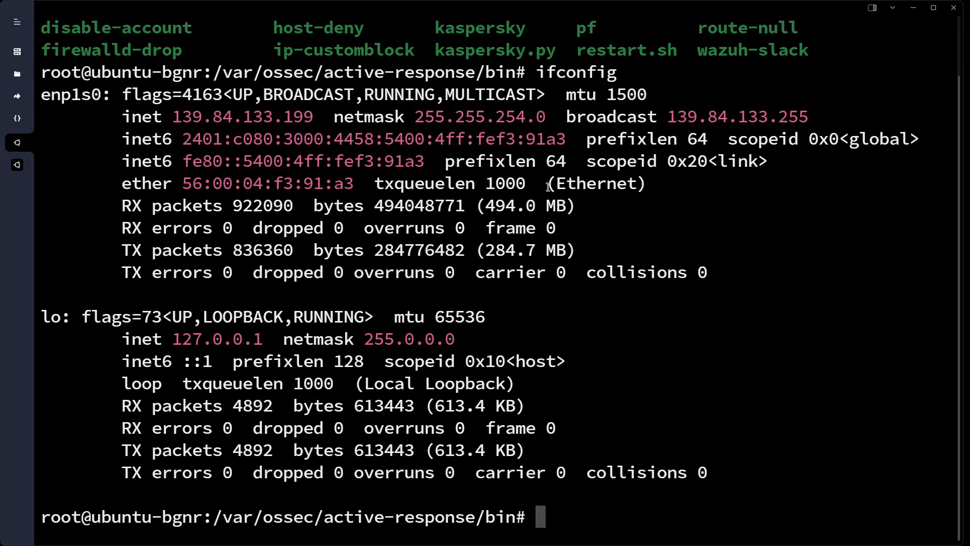
double_click(288, 118)
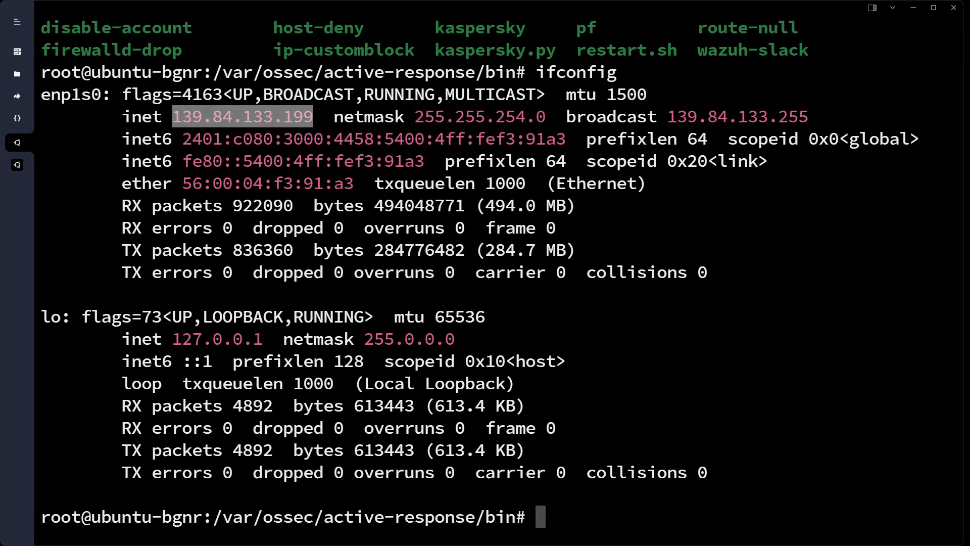
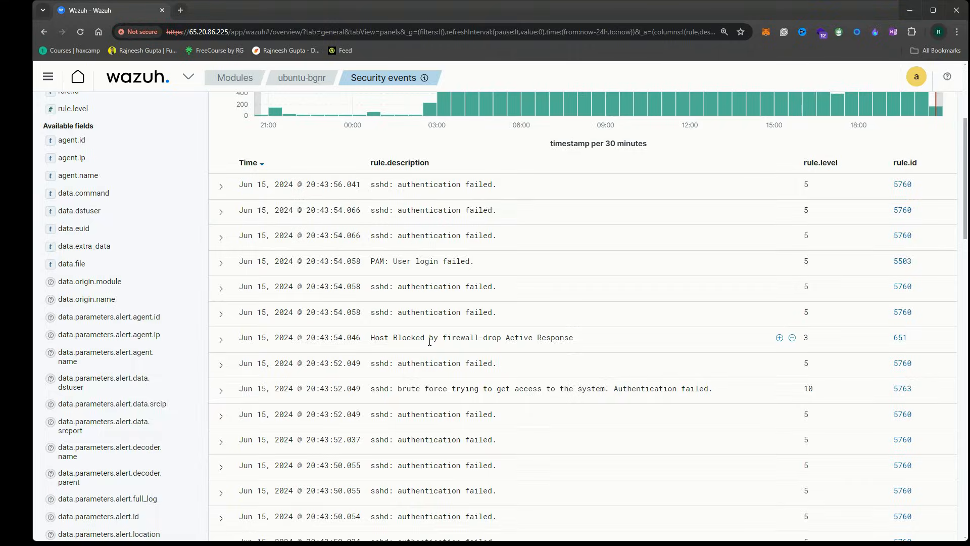
Highlight the Host Blocked by firewall-drop description and alert 5763's Authentication failed text
left_click_drag(415, 339, 585, 341)
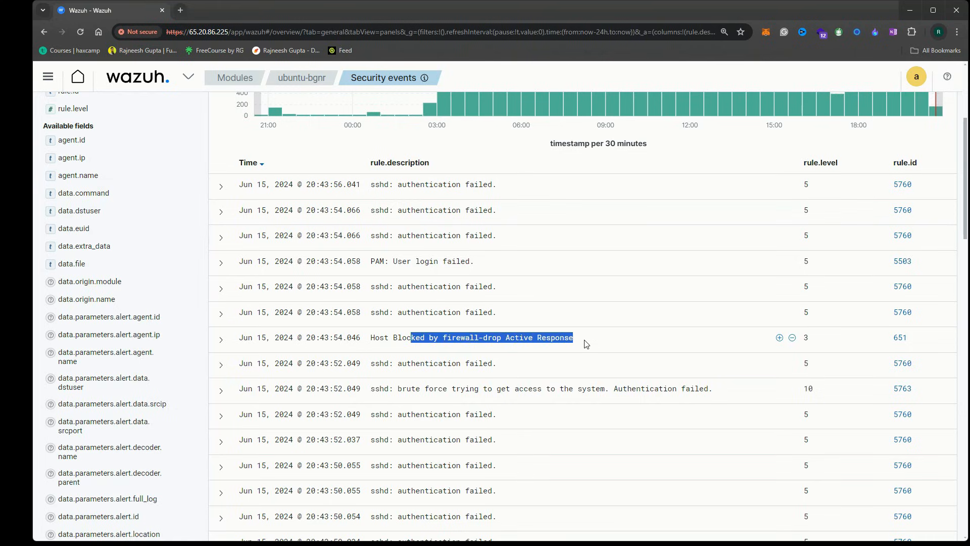
left_click_drag(420, 338, 578, 340)
left_click_drag(714, 391, 526, 390)
left_click(402, 395)
left_click_drag(456, 390, 652, 390)
left_click(677, 390)
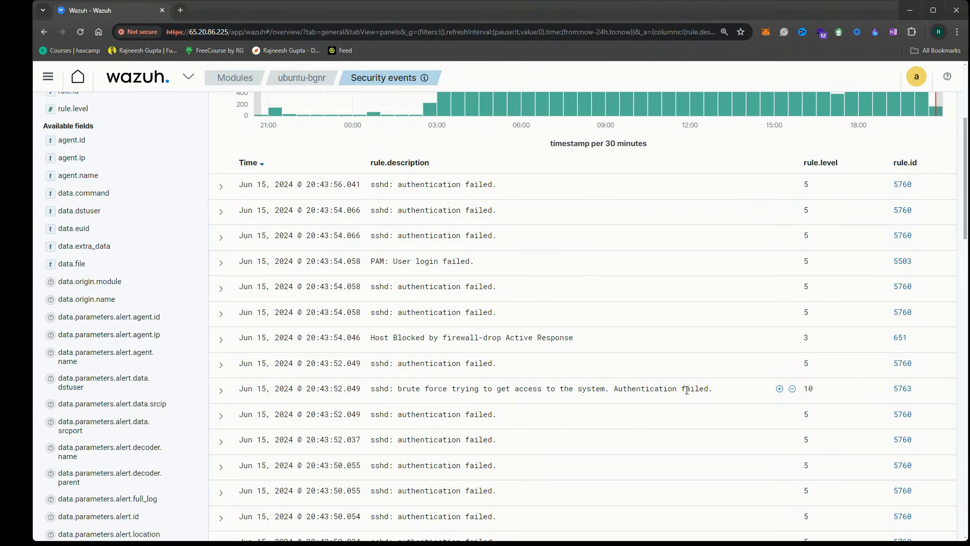
left_click_drag(718, 390, 627, 390)
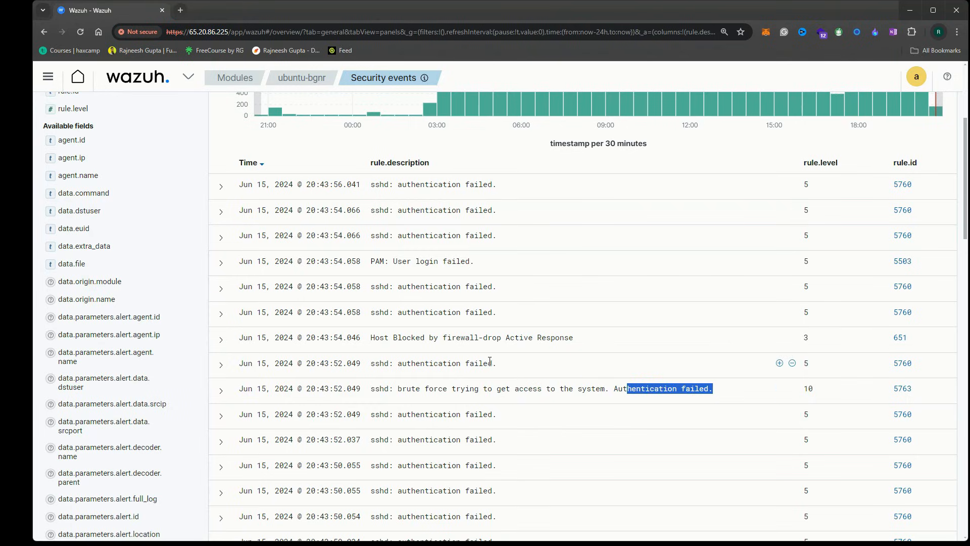
left_click_drag(601, 342, 377, 342)
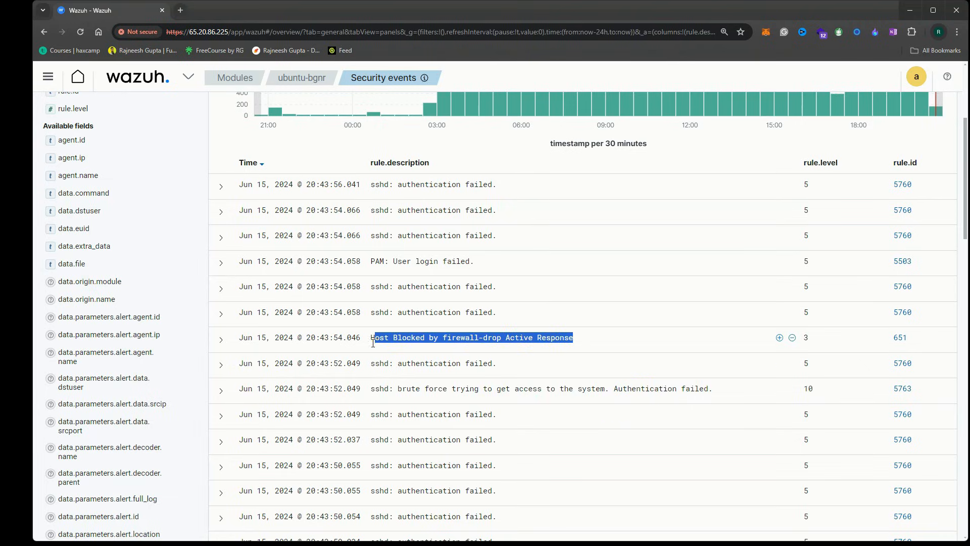
Expand the Host Blocked alert's details and highlight the source country India
left_click(221, 340)
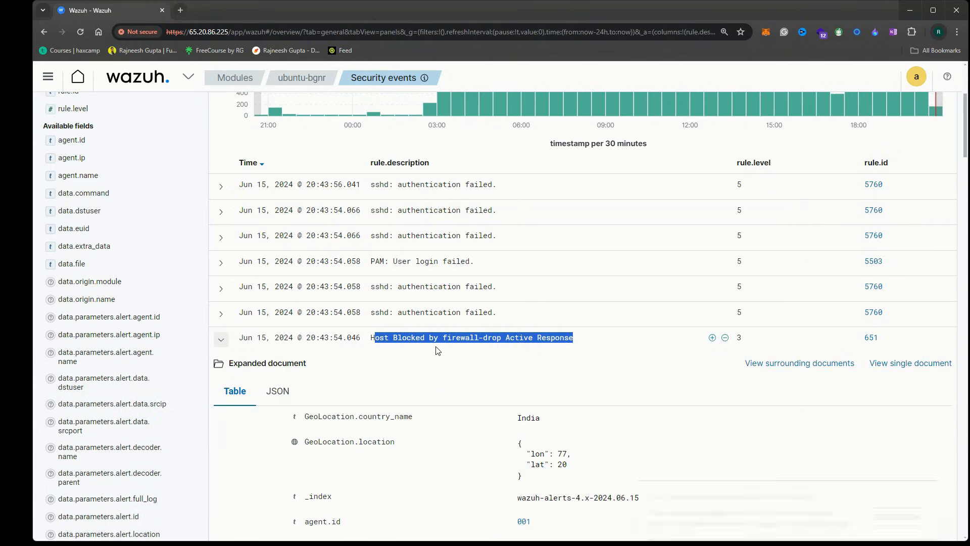
scroll(432, 352, "down", 5)
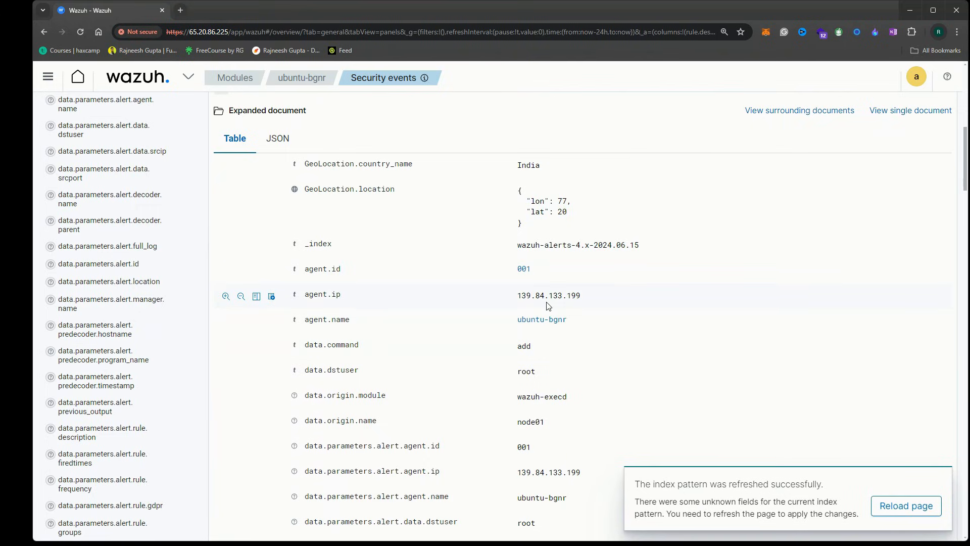
scroll(550, 242, "up", 1)
scroll(551, 235, "down", 1)
left_click_drag(545, 167, 519, 163)
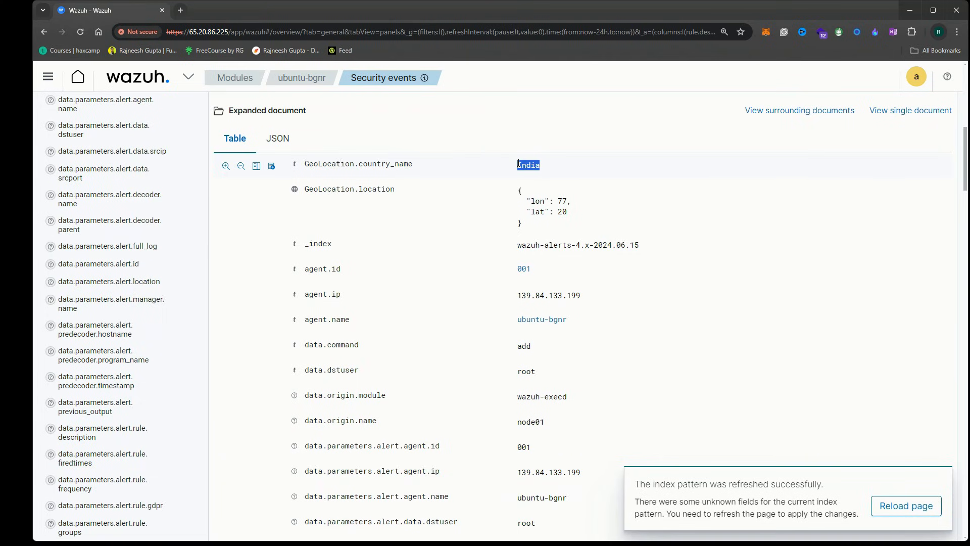
scroll(581, 319, "down", 7)
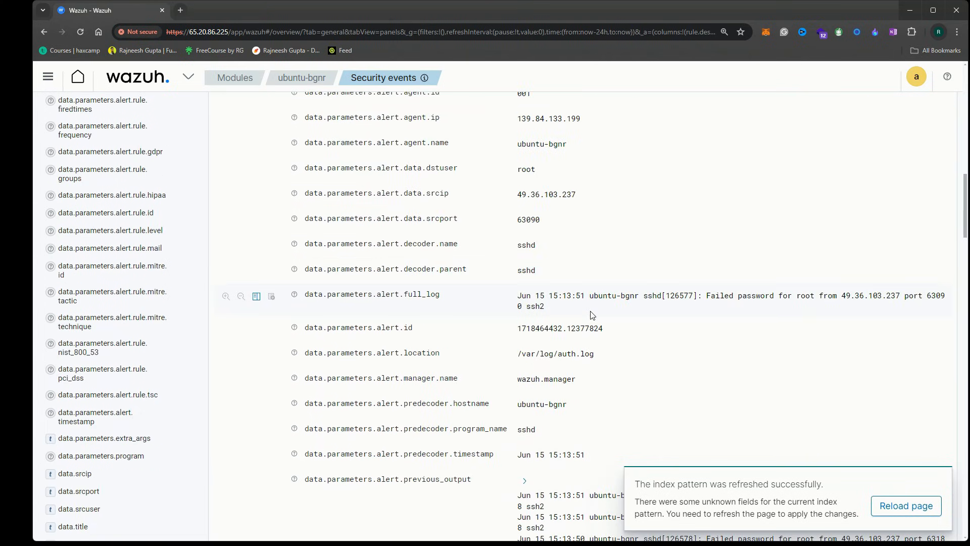
scroll(601, 357, "down", 4)
Select and review the log lines further down the Host Blocked alert's details
left_click_drag(599, 297, 821, 348)
left_click(839, 310)
scroll(649, 345, "down", 3)
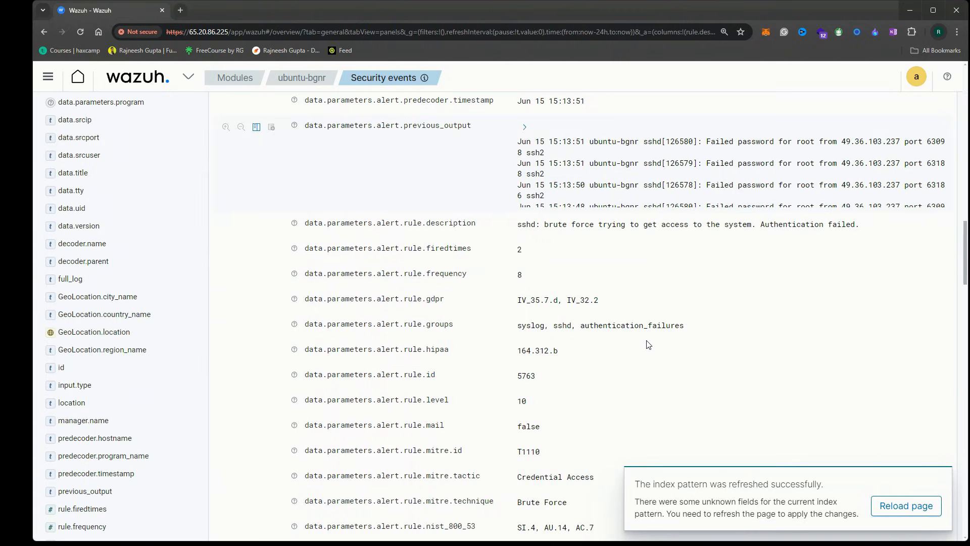
scroll(646, 342, "down", 8)
scroll(608, 354, "down", 6)
scroll(619, 354, "up", 20)
scroll(619, 355, "up", 10)
Collapse the Host Blocked alert and select its whole description
left_click(219, 288)
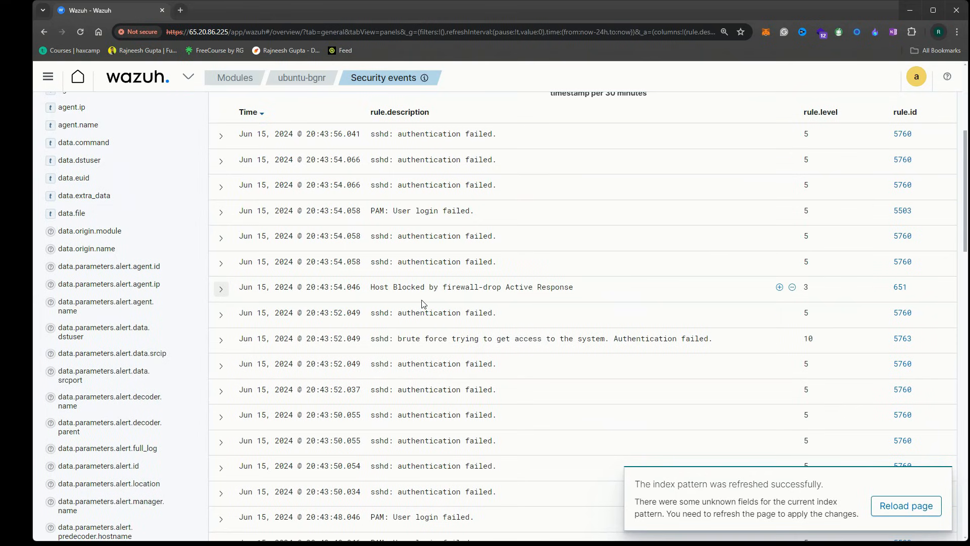
triple_click(433, 288)
triple_click(497, 291)
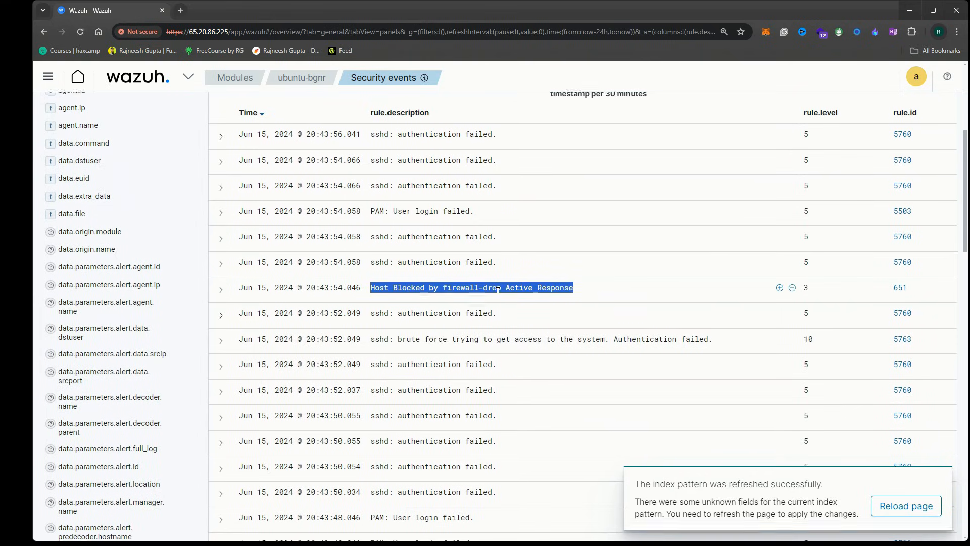
scroll(498, 291, "up", 2)
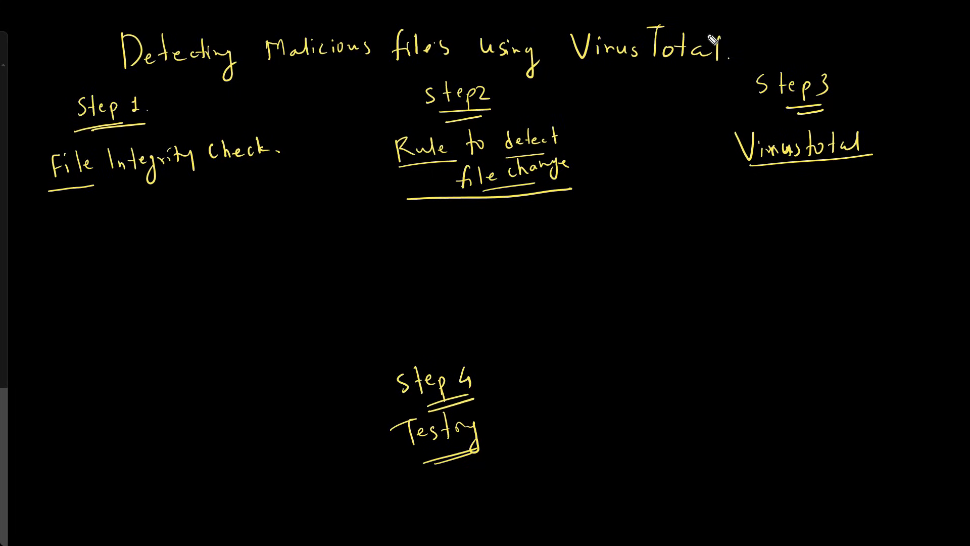
Draw a closing brace after the whiteboard title and write a double-underlined T1
left_click_drag(746, 24, 747, 60)
left_click_drag(774, 22, 788, 21)
left_click_drag(781, 22, 797, 33)
left_click_drag(780, 40, 795, 39)
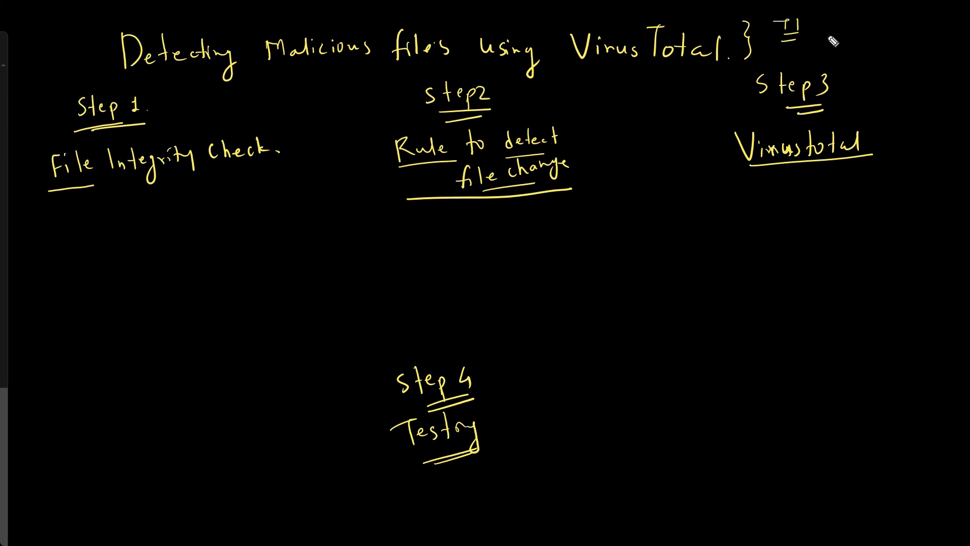
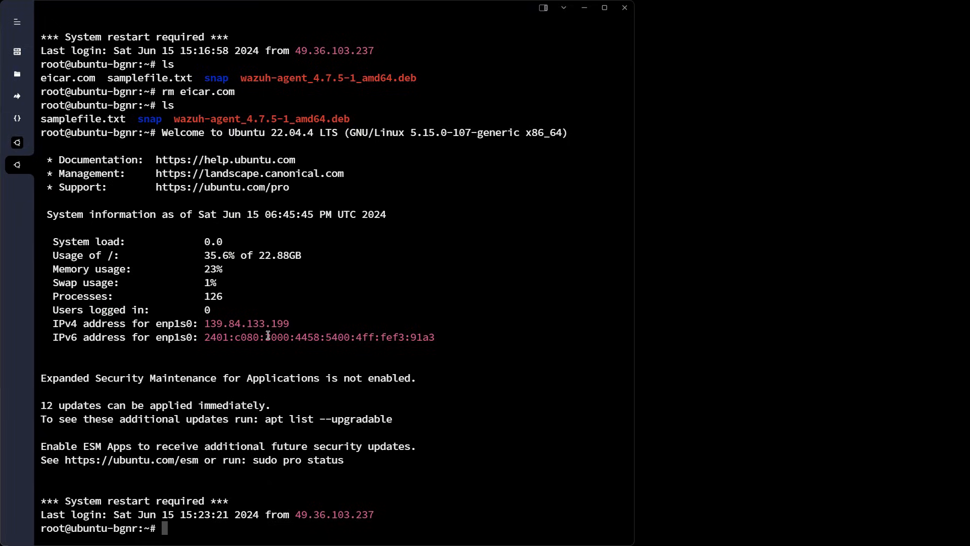
Open /var/ossec/etc/ossec.conf in nano, correcting a typo in the path
triple_click(309, 397)
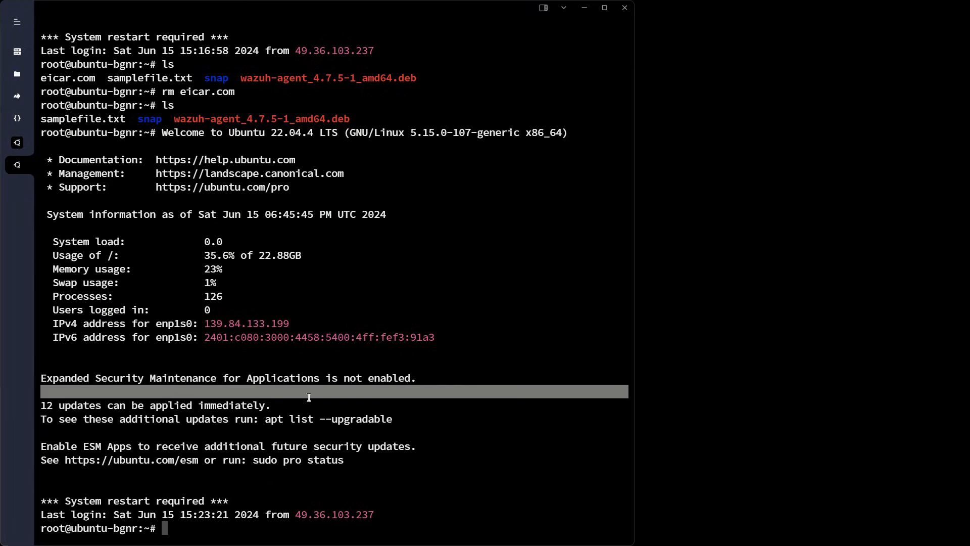
left_click(309, 397)
type("nan")
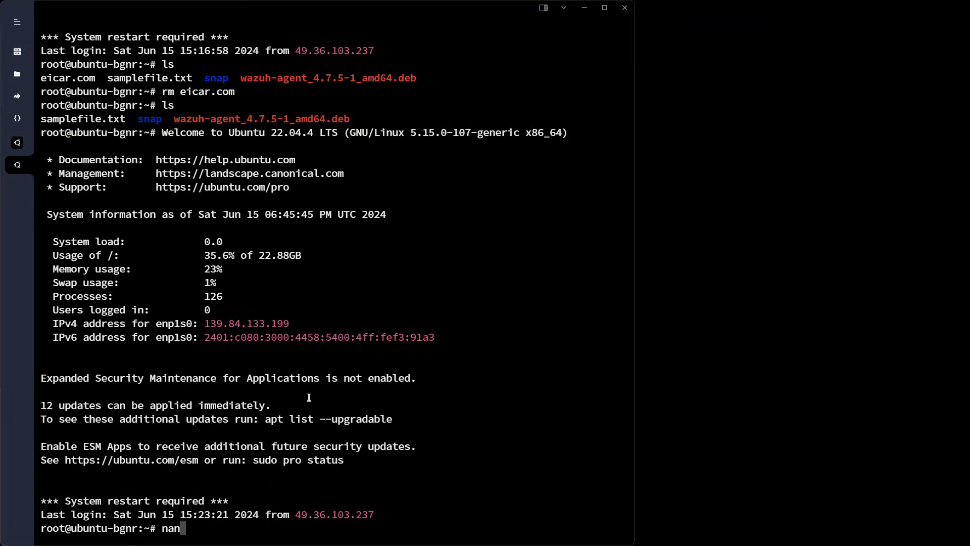
type("o /var/ossec/etc/ops")
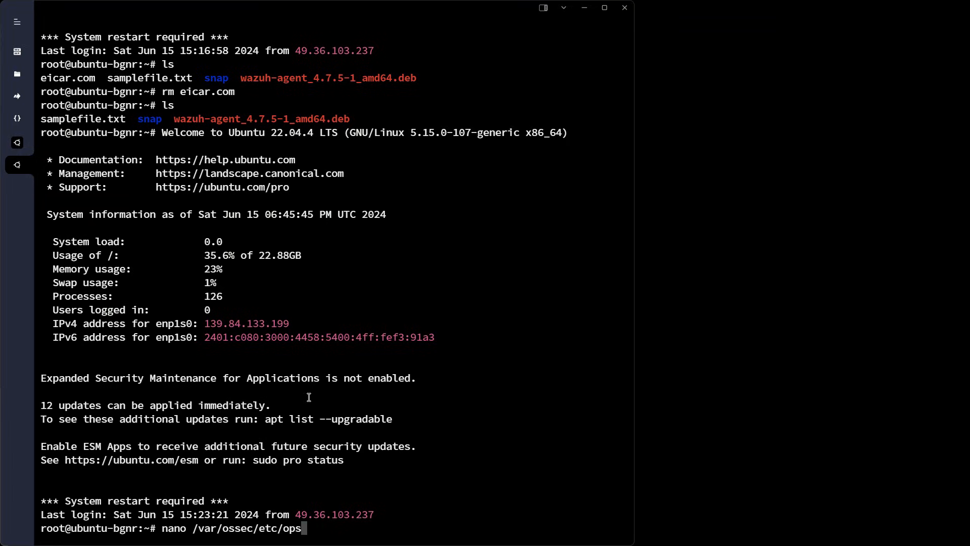
key("BackSpace")
key("BackSpace")
type("ssec.conf")
key("Return")
Scroll ossec.conf to the File integrity monitoring comment and highlight the syscheck block
scroll(354, 374, "down", 15)
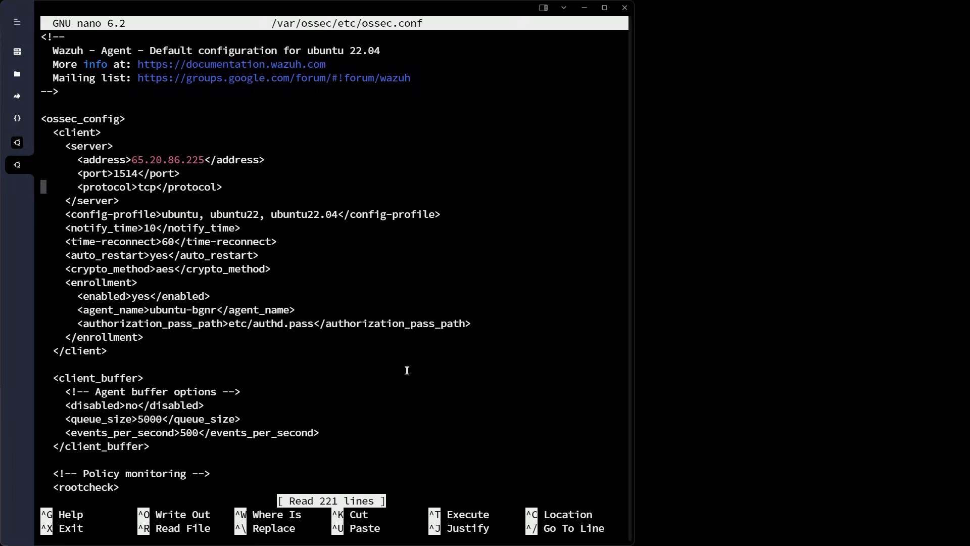
scroll(132, 253, "down", 4)
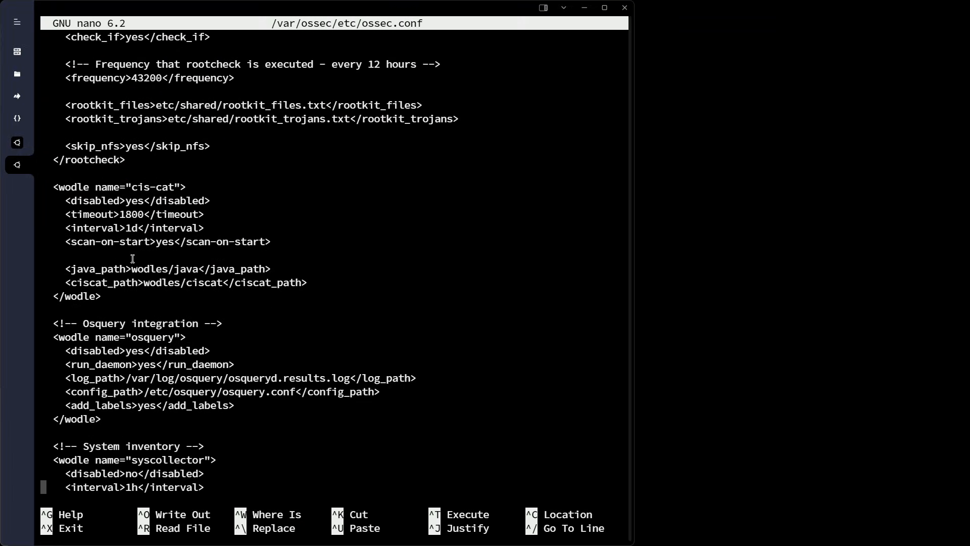
scroll(133, 254, "up", 7)
scroll(133, 253, "up", 10)
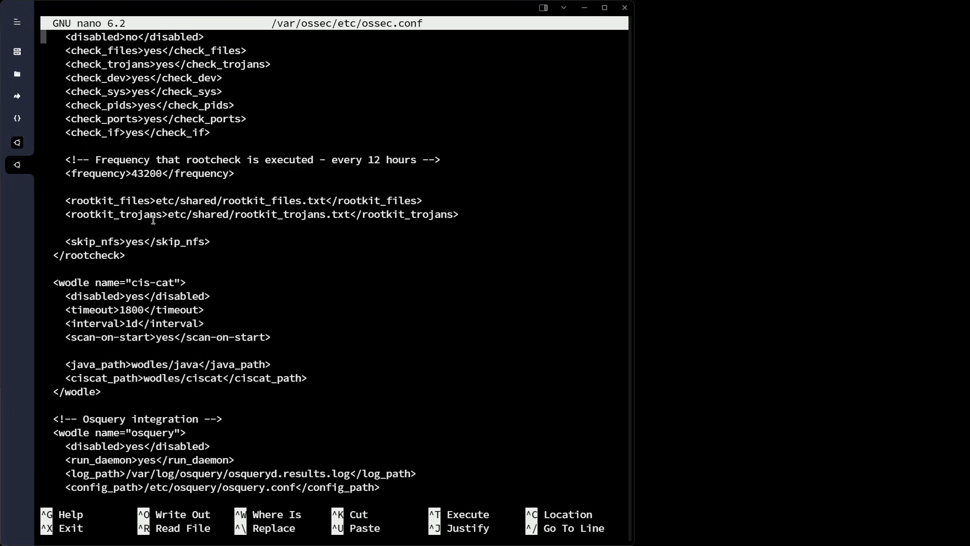
scroll(174, 239, "up", 7)
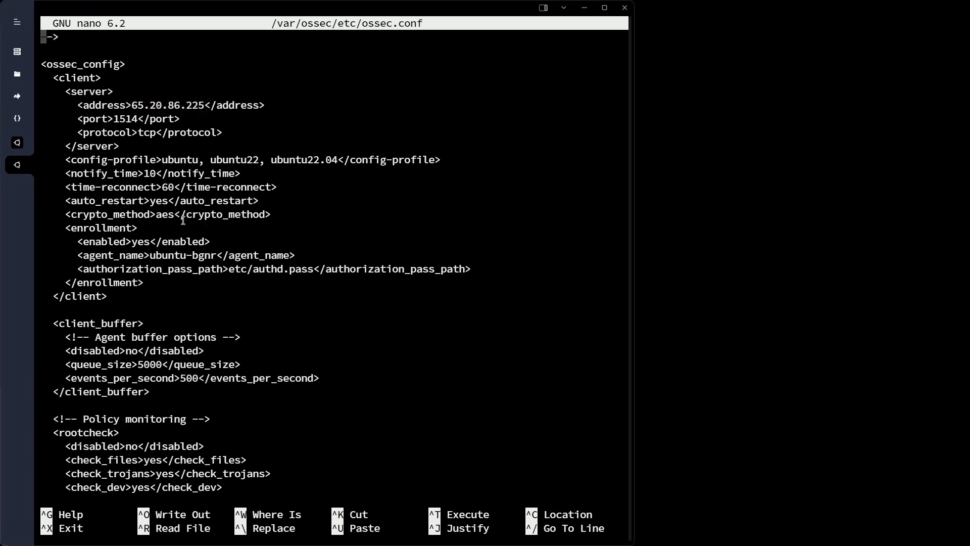
scroll(189, 271, "down", 2)
scroll(189, 271, "down", 10)
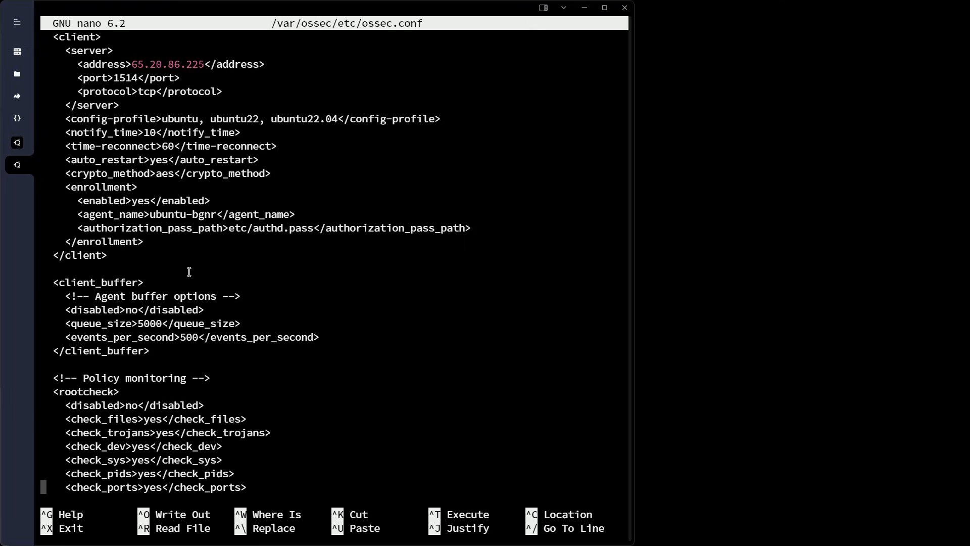
scroll(189, 272, "down", 5)
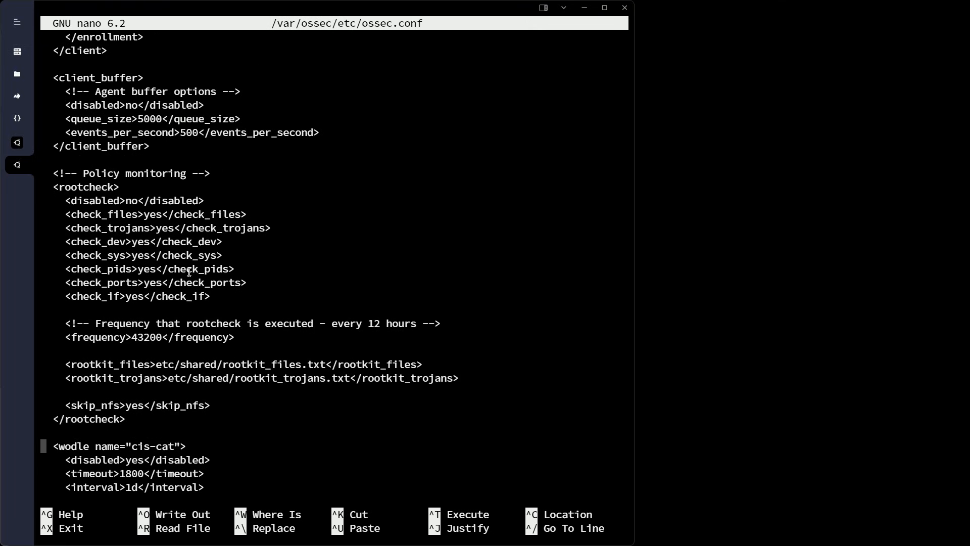
scroll(189, 272, "down", 8)
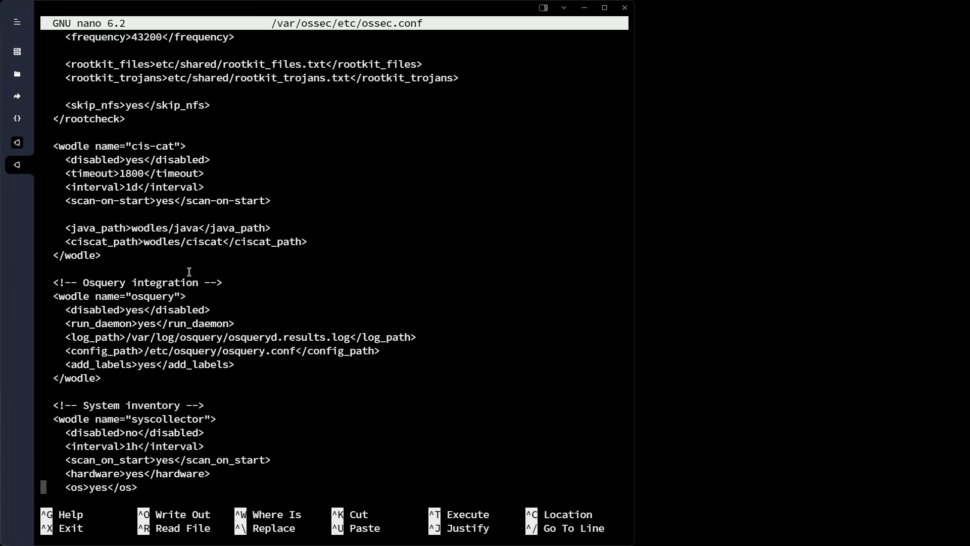
scroll(189, 272, "down", 9)
scroll(189, 272, "down", 8)
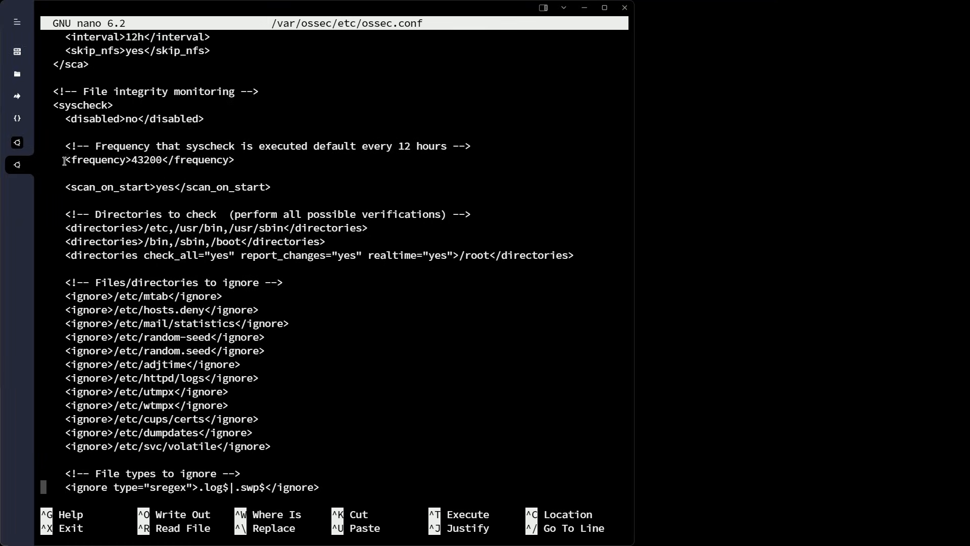
key("Up")
key("Up")
key("Up")
key("Up")
key("Up")
key("Up")
key("Up")
key("Up")
key("Up")
key("Up")
key("Up")
key("Up")
key("Up")
key("Up")
key("Up")
key("Up")
key("Up")
key("Up")
key("Up")
key("Up")
key("Up")
key("Up")
key("Up")
key("Up")
key("Up")
left_click_drag(60, 91, 270, 89)
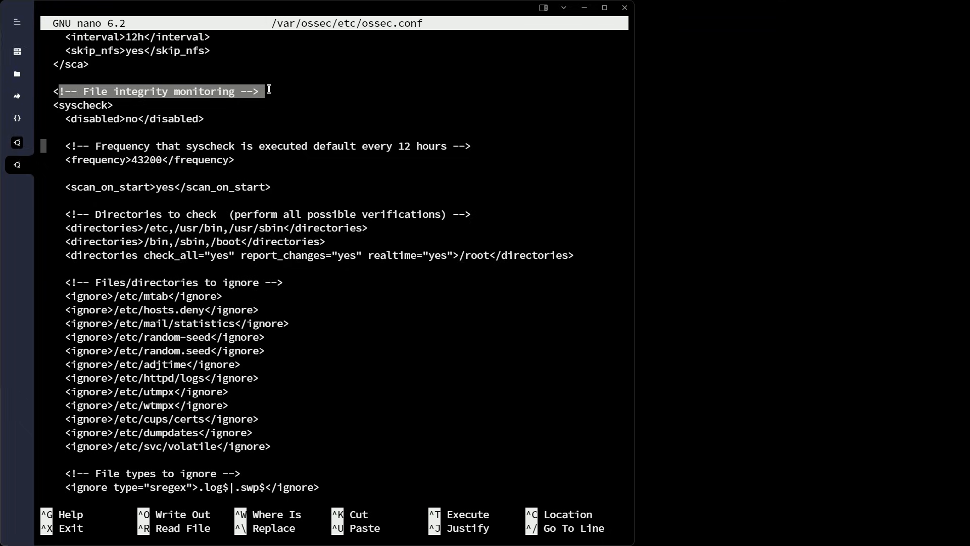
left_click(86, 105)
left_click_drag(58, 104, 150, 105)
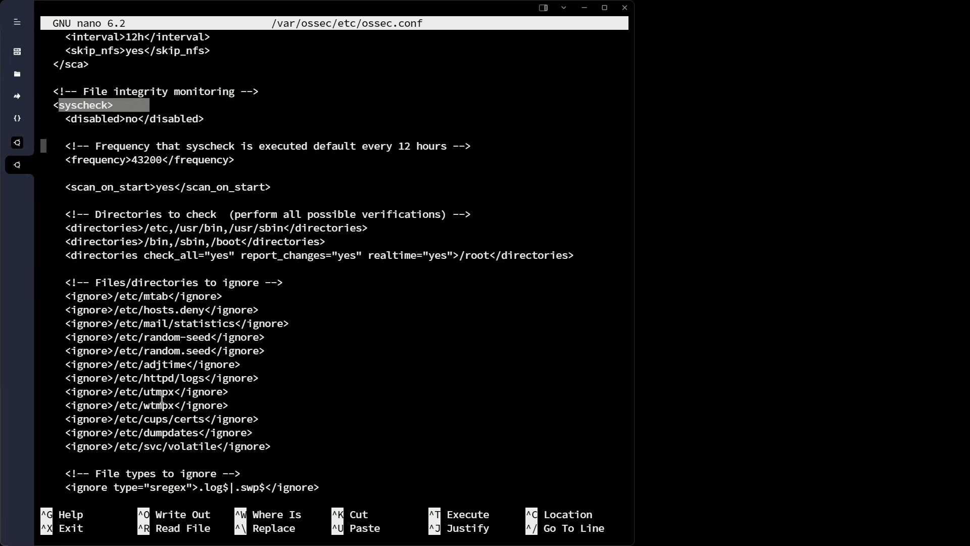
Highlight the realtime /root monitored directories line, then minimize the terminal
key("Down")
key("Down")
key("Down")
left_click_drag(263, 253, 508, 252)
left_click(438, 253)
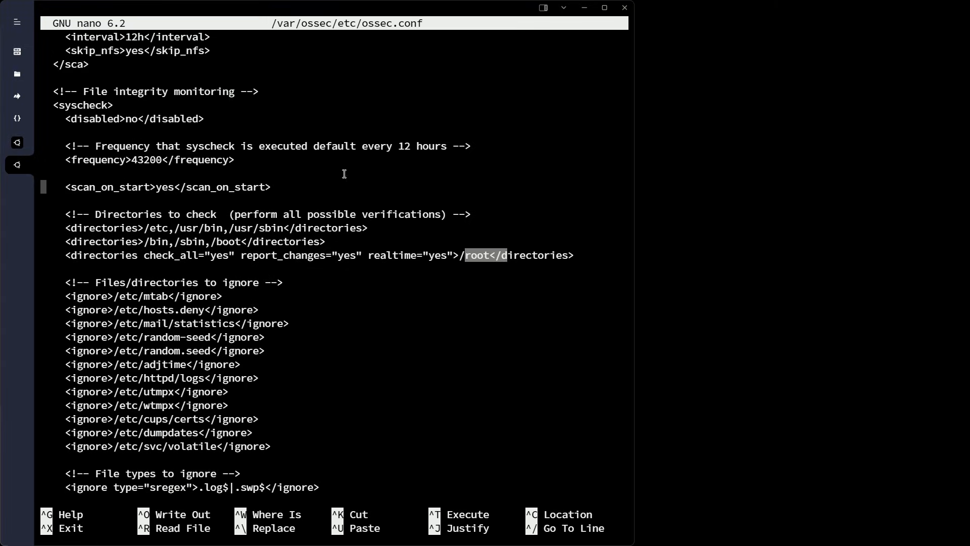
left_click(579, 8)
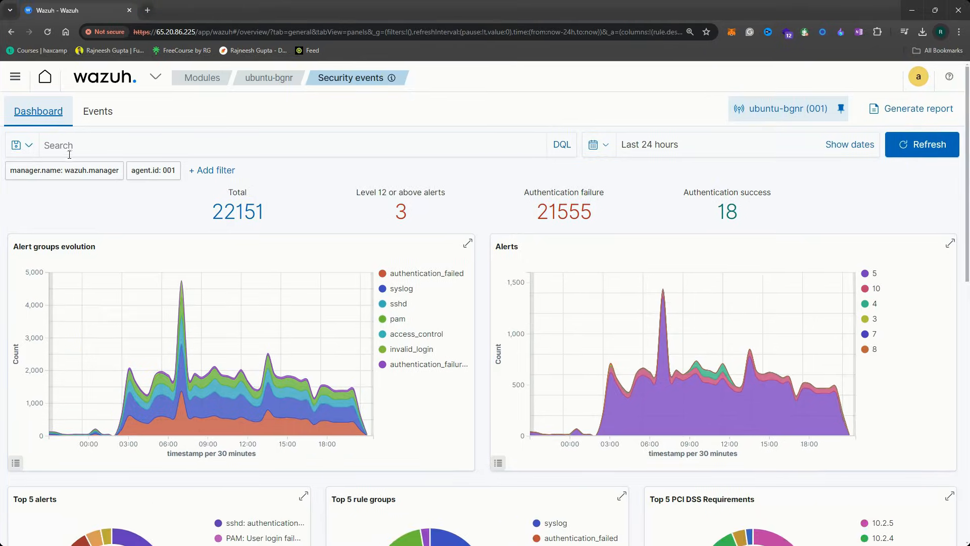
Log back in to the Wazuh dashboard with the admin account's credentials
left_click(145, 77)
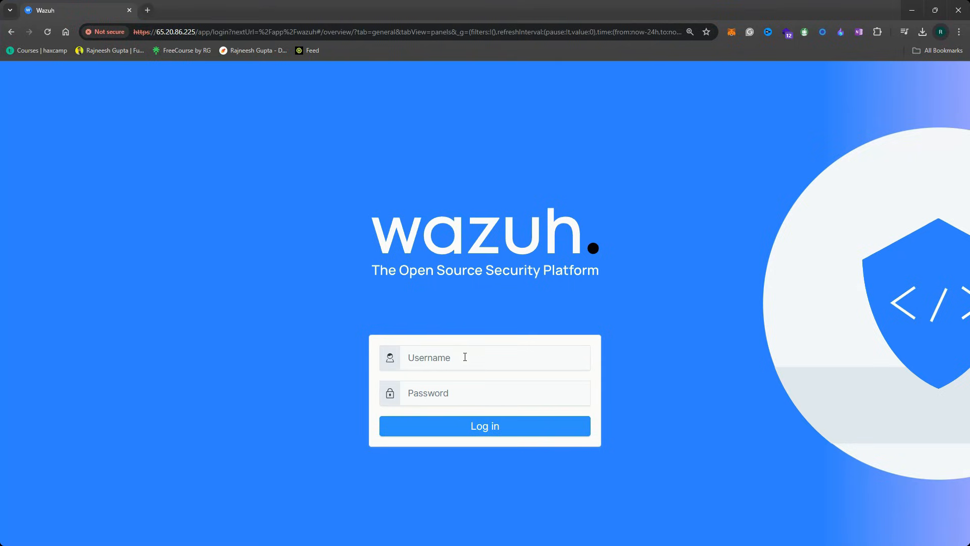
left_click(465, 357)
type("admin")
key("Tab")
type("adm")
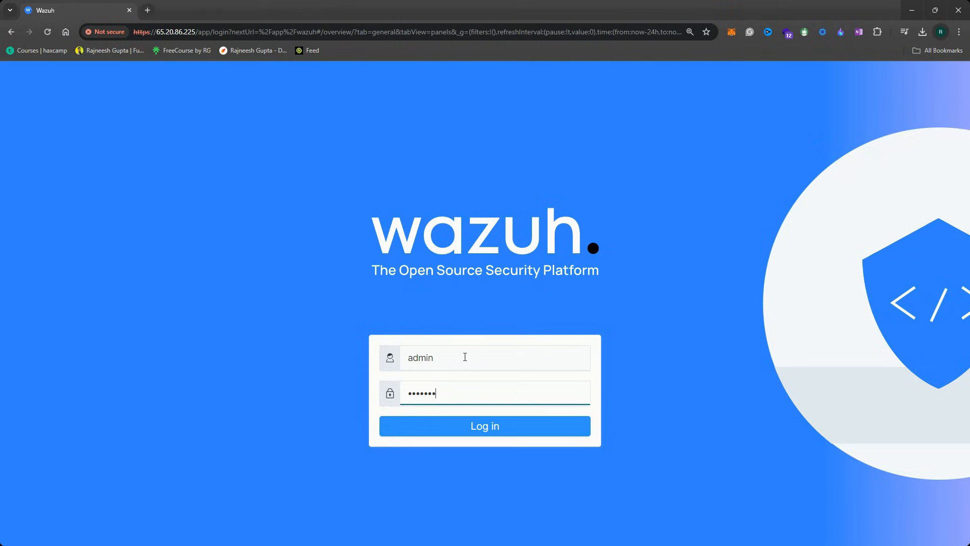
key("Return")
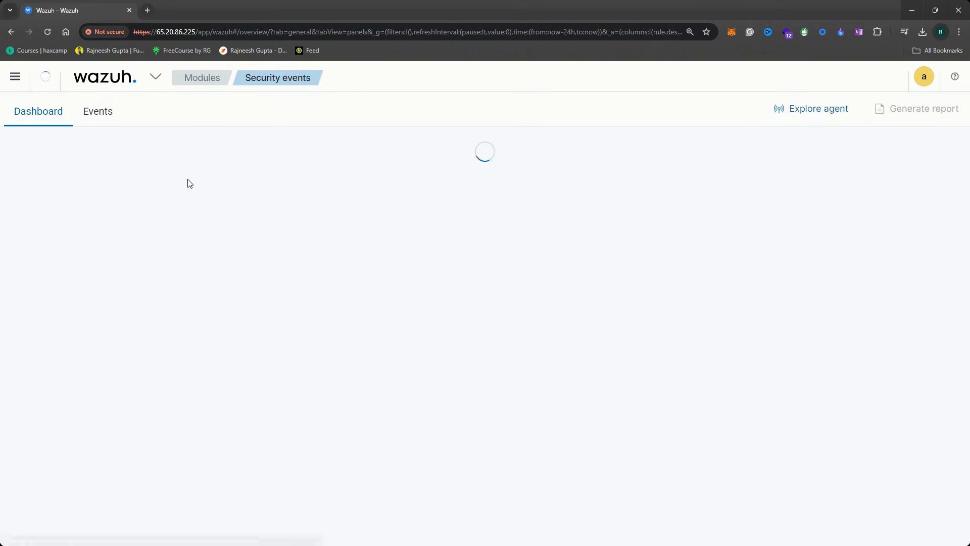
Open local_rules.xml for editing via Management > Rules > Manage rules files, searching 'local'
left_click(155, 77)
left_click(115, 144)
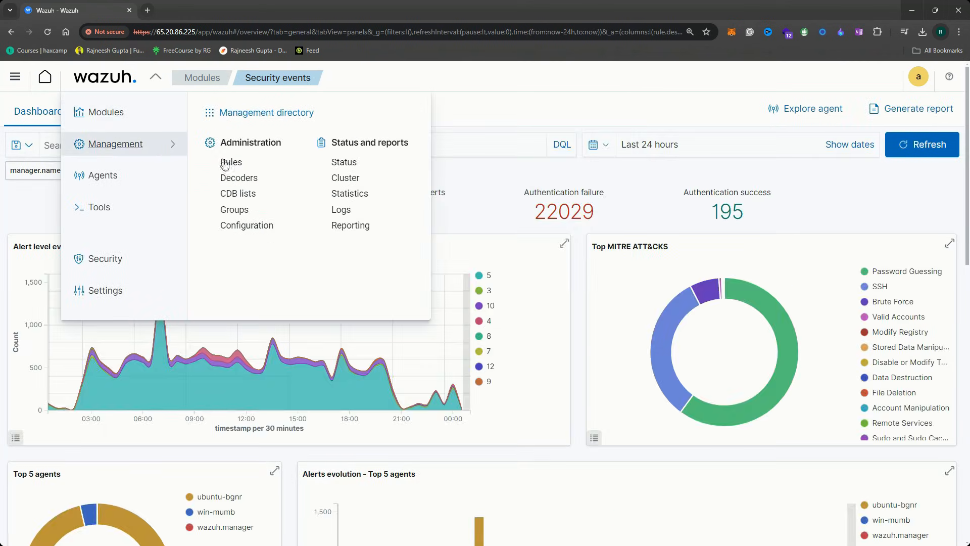
left_click(232, 162)
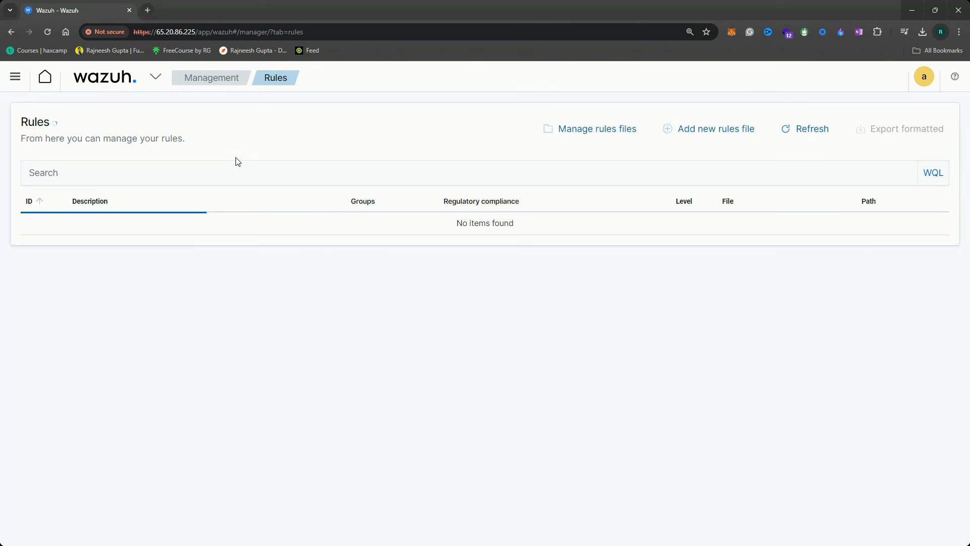
left_click(586, 130)
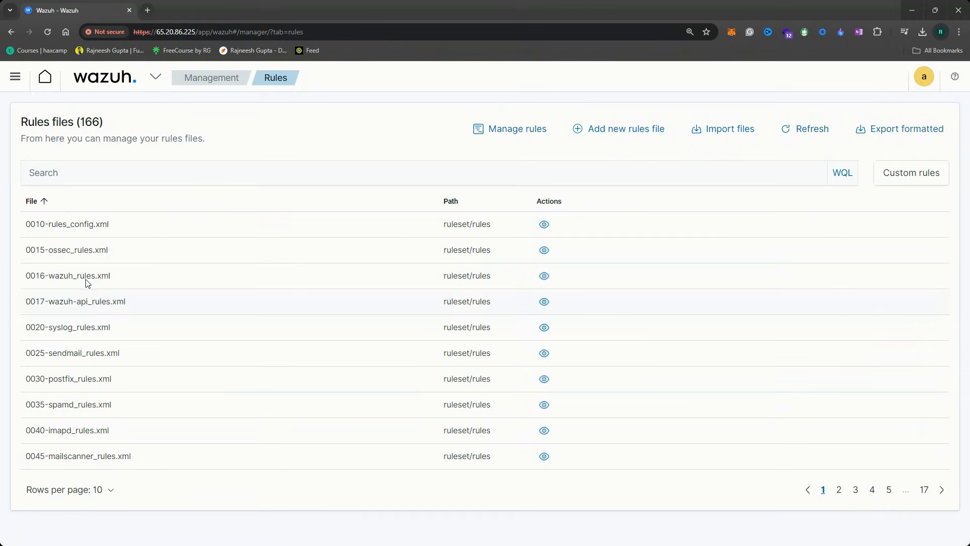
left_click(95, 172)
type("loca")
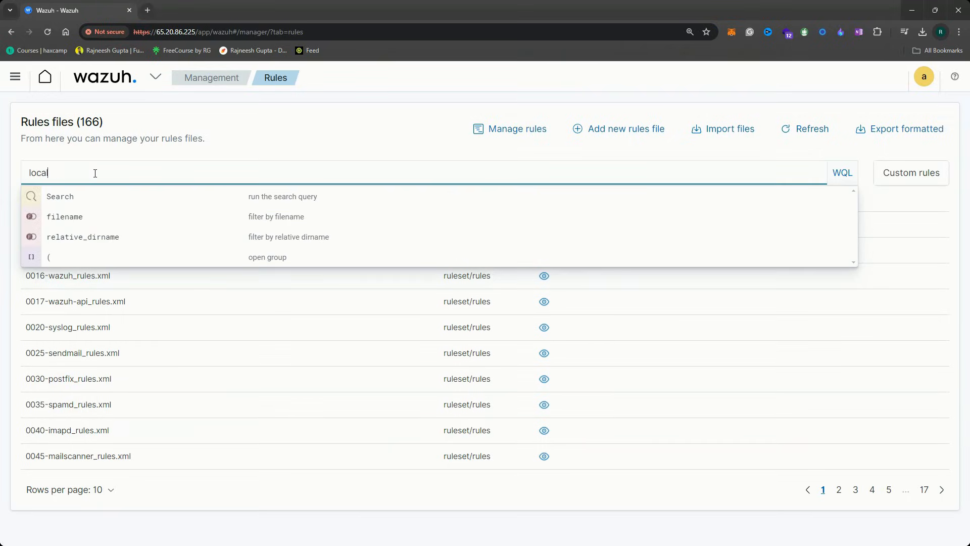
type("l")
key("Return")
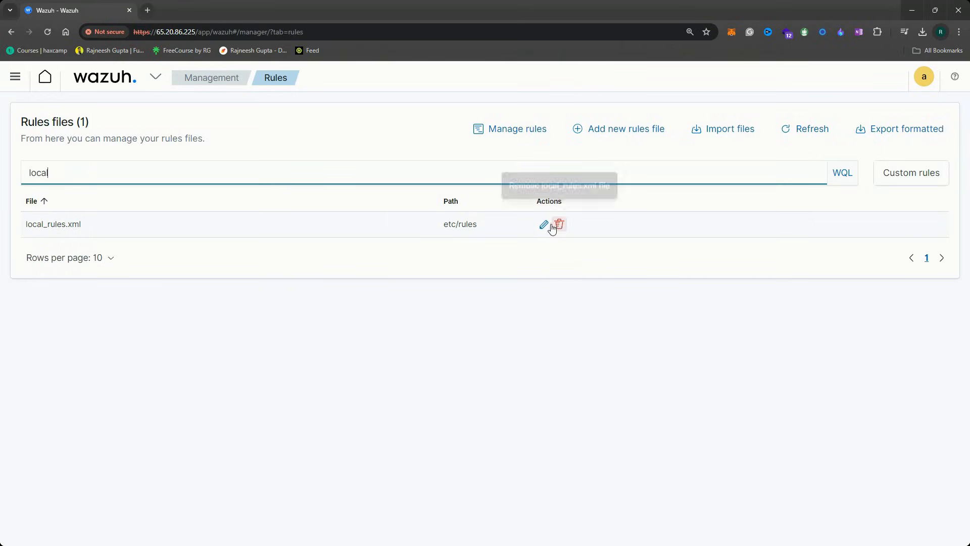
left_click(543, 225)
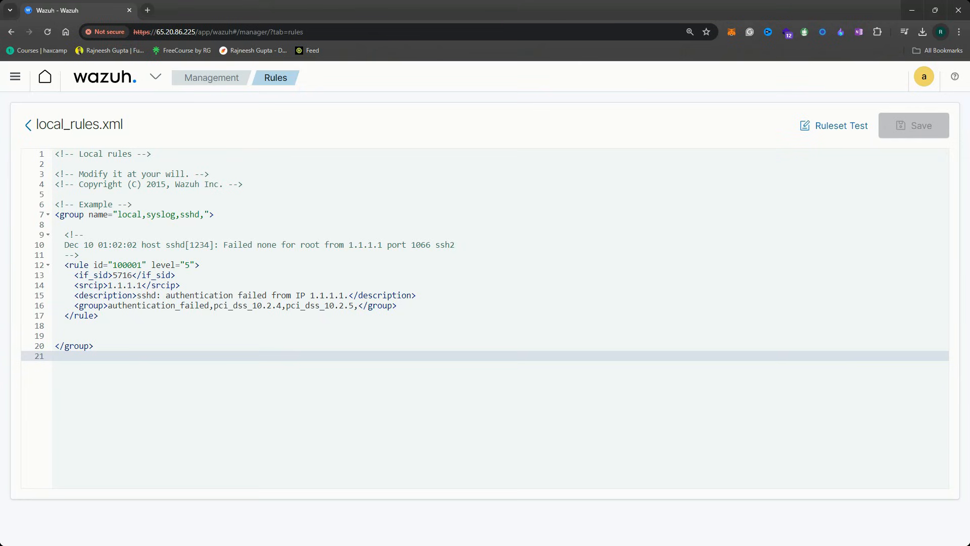
key("alt+Tab")
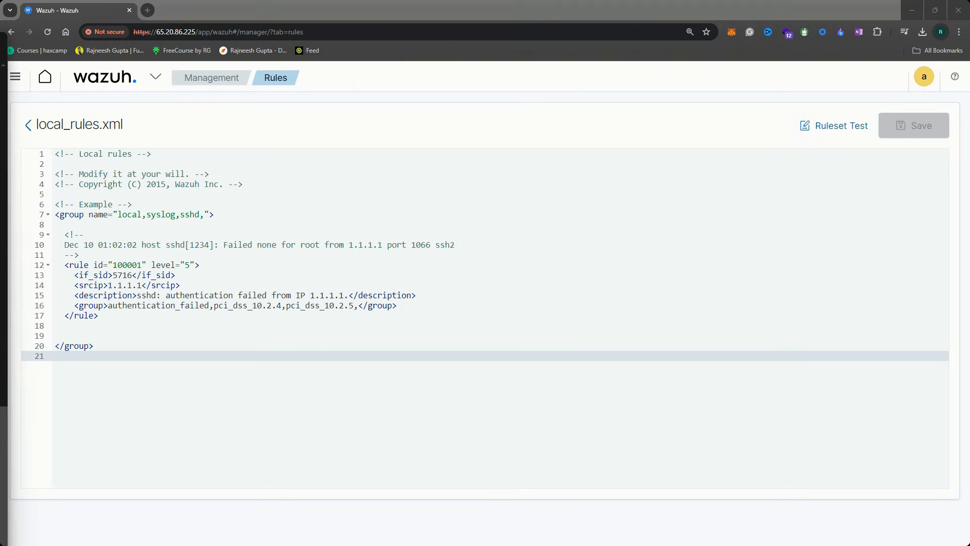
Paste custom rules 100200 and 100201 below example rule 100001
left_click(108, 319)
key("Return")
key("Return")
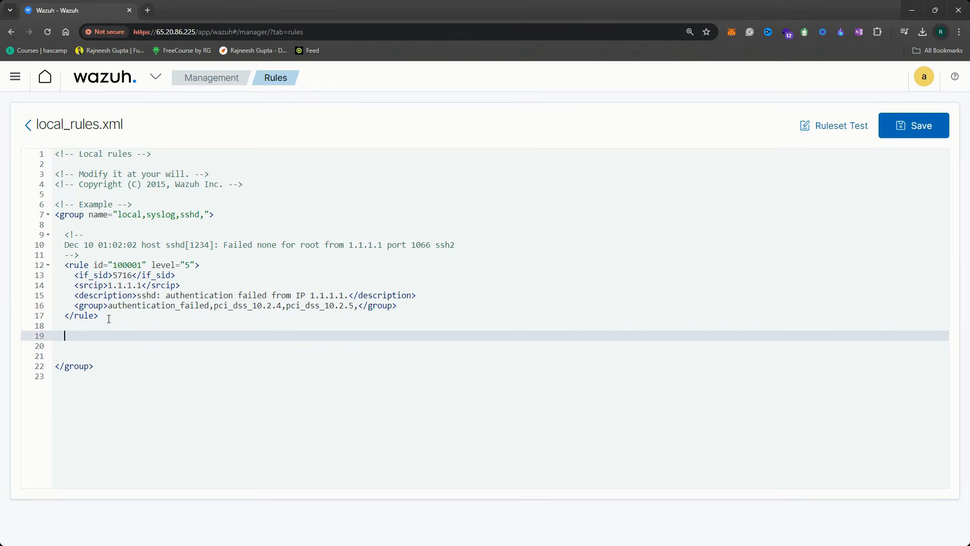
type("<rule id=\"100200\" level=\"7\">         <if_sid>550</if_sid>         <field name=\"file\">/root</field>         <description>File modified in /root directory.</description>     </rule>     <rule id=\"100201\" level=\"7\">         <if_sid>554</if_sid>         <field name=\"file\">/root</field>         <description>File added to /root directory.</description>     </rule>")
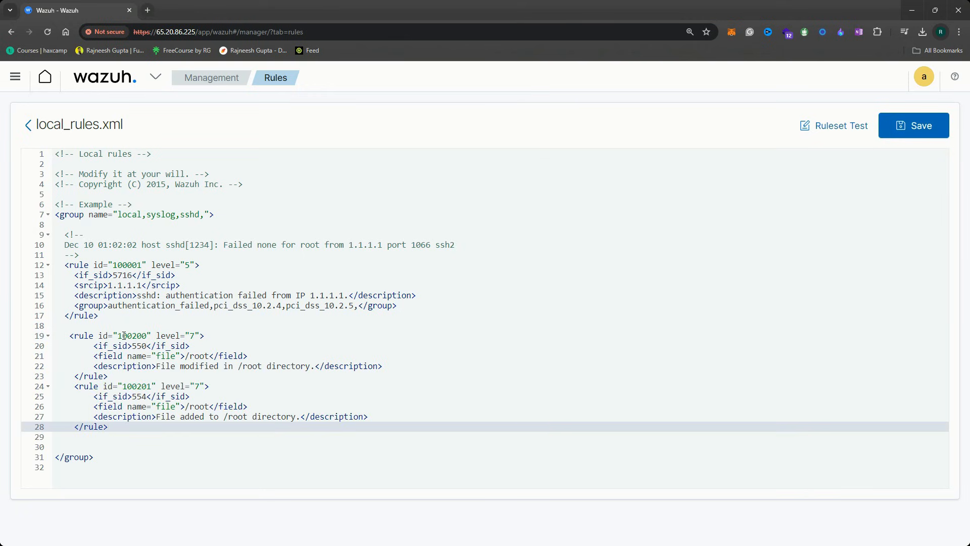
Highlight rule ids 100200 and 100201 and their parent rules 550 and 554
left_click_drag(118, 336, 142, 336)
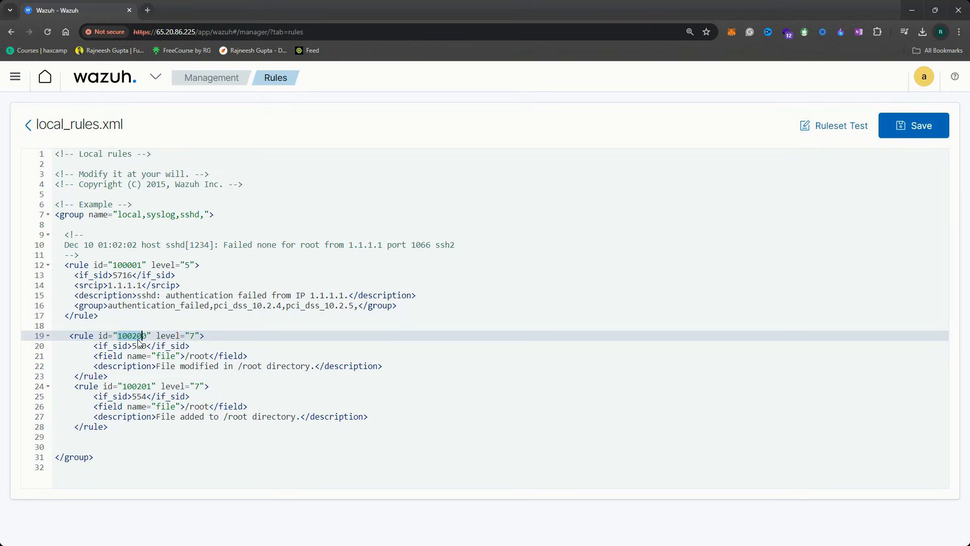
left_click(136, 336)
left_click_drag(127, 387, 146, 387)
left_click(167, 389)
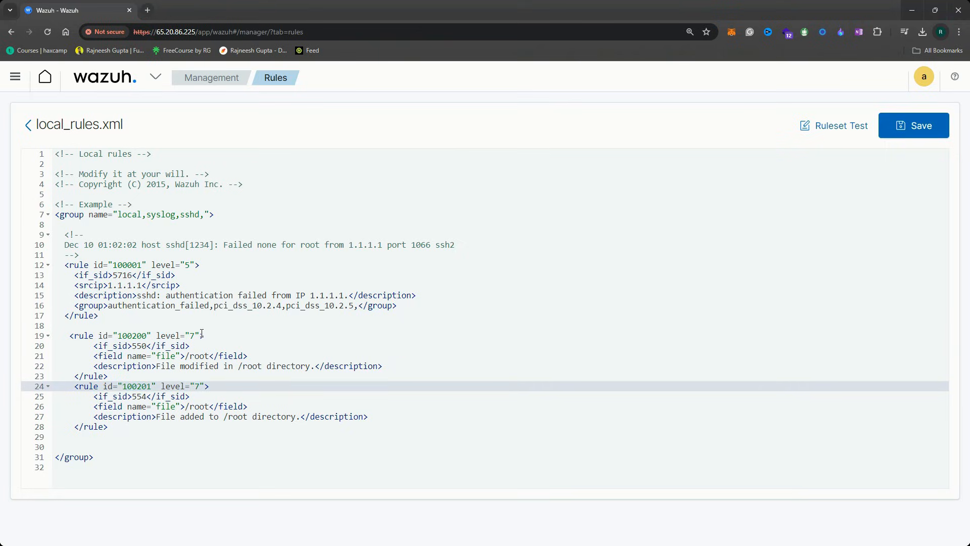
left_click(171, 336)
left_click_drag(134, 345, 148, 345)
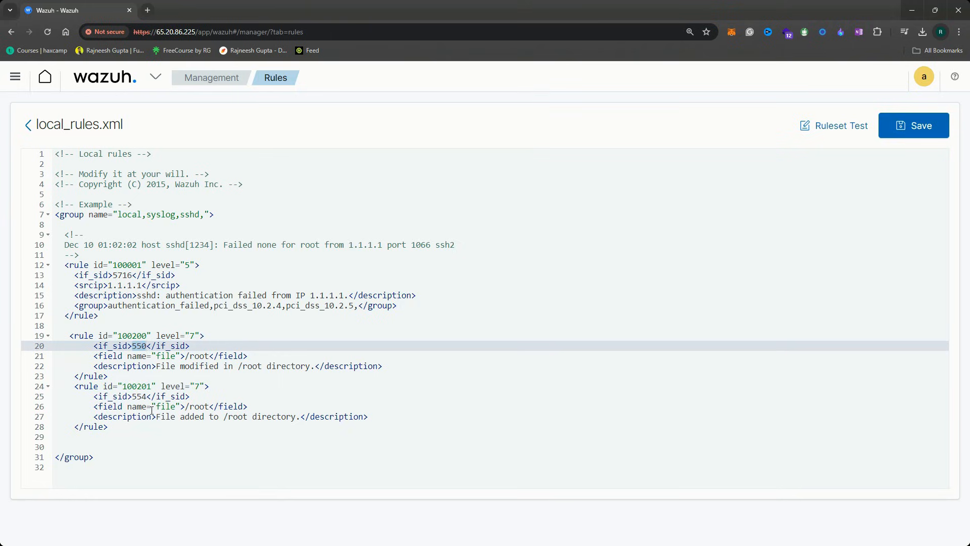
left_click_drag(134, 396, 147, 396)
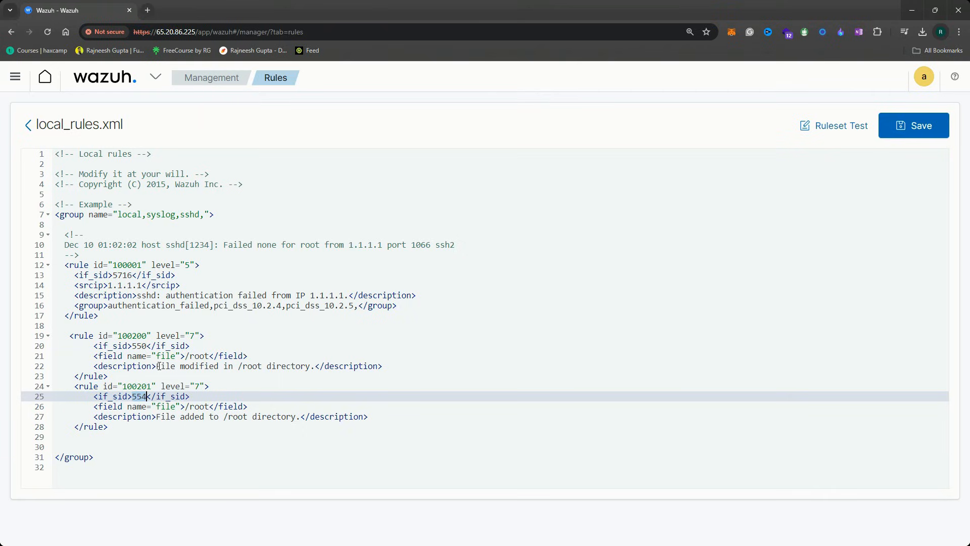
Highlight the /root file condition and the 'File modified in /root directory' description
left_click_drag(93, 357, 185, 357)
left_click(125, 374)
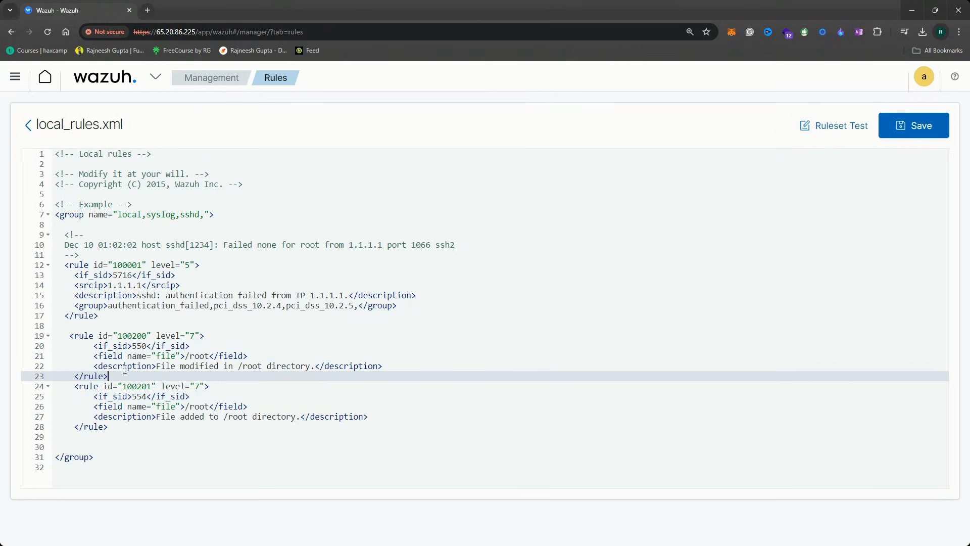
left_click_drag(93, 358, 186, 357)
left_click(200, 357)
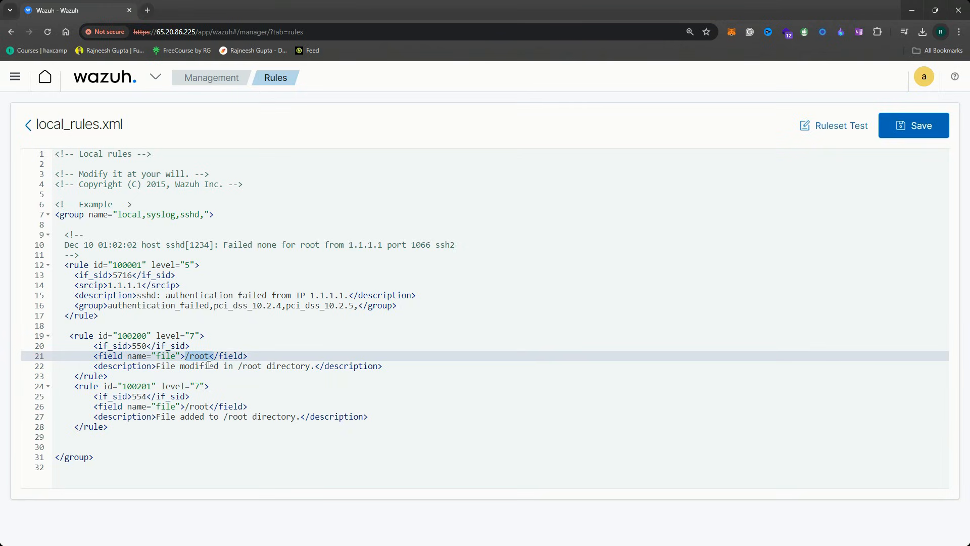
left_click(206, 356)
left_click(161, 365)
left_click_drag(173, 366, 313, 366)
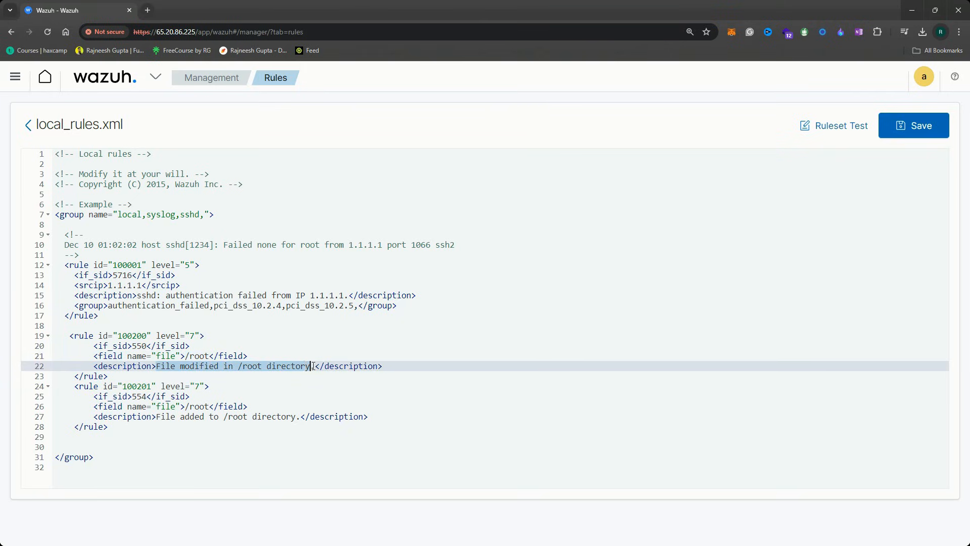
Save local_rules.xml and confirm restarting the Wazuh manager
left_click(908, 127)
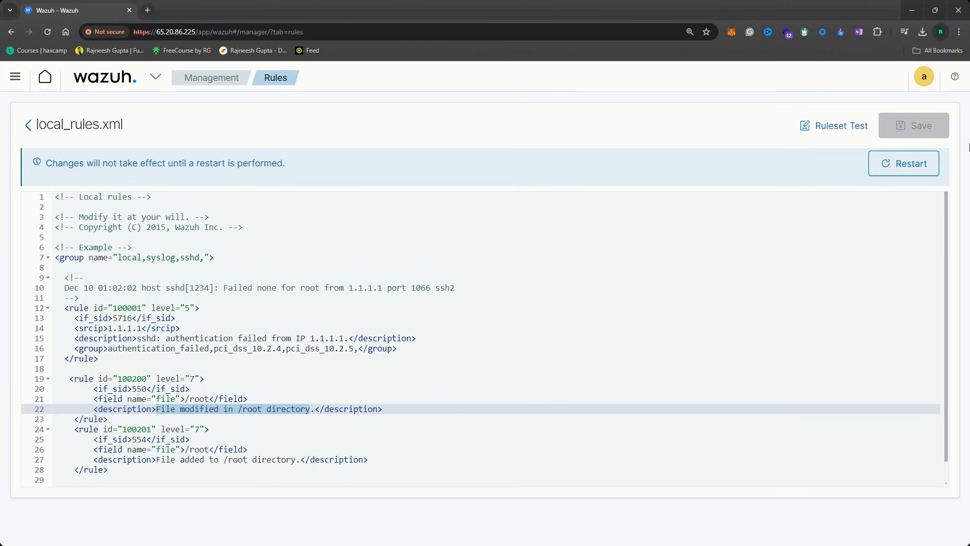
left_click(910, 166)
left_click(572, 302)
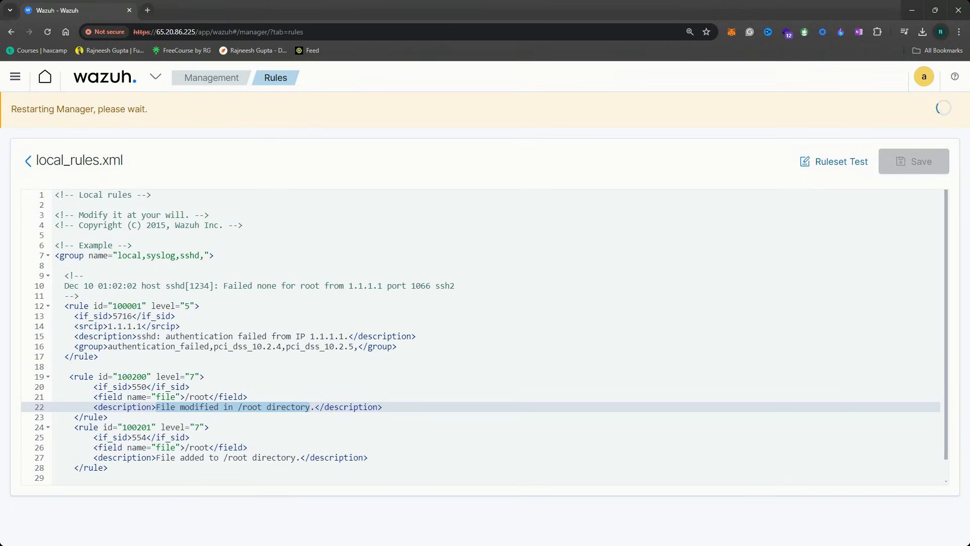
Run the pasted docker exec command in the other SSH session to enter the Wazuh container
key("alt+Tab")
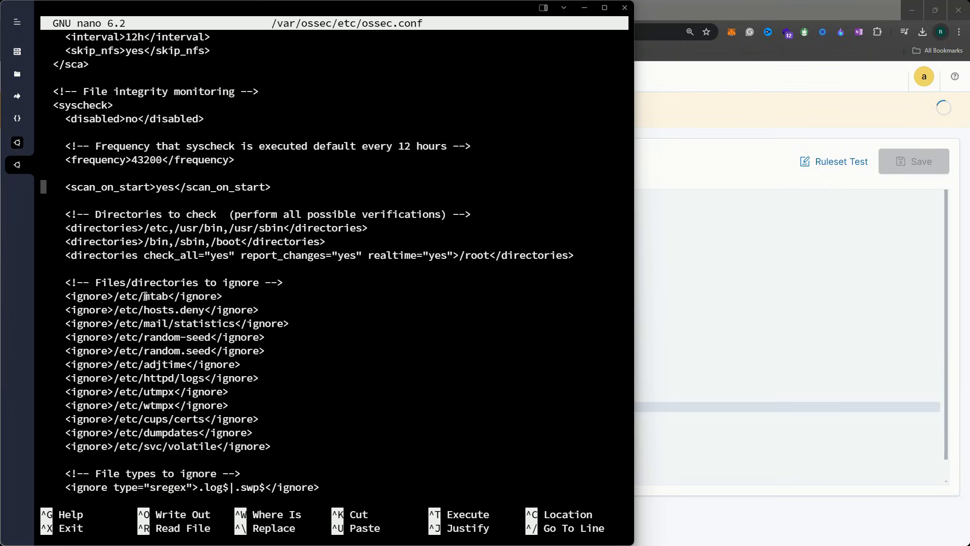
left_click(20, 143)
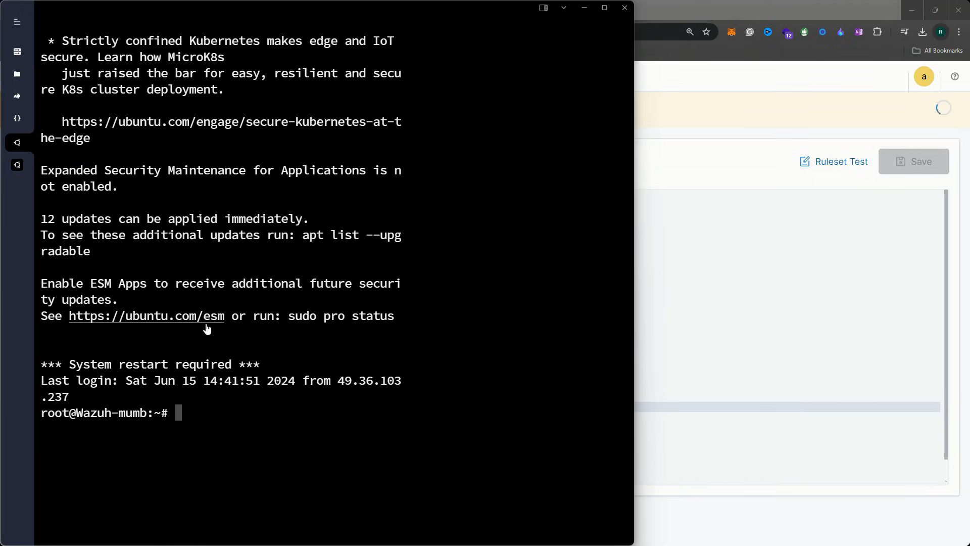
type("docker exec -it fc80af8eeb5e bash")
key("Return")
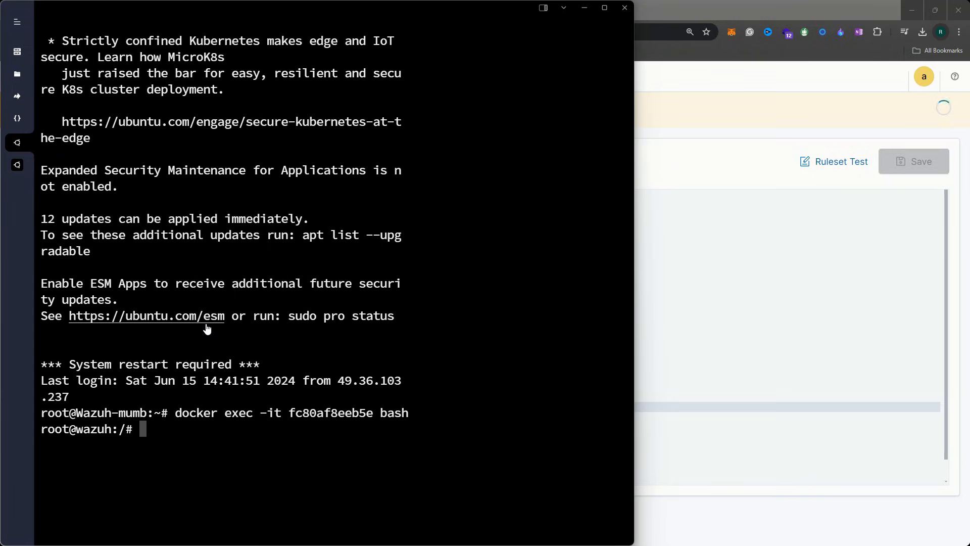
Clear the screen and type nano /var/ossec/etc/ossec.conf
key("Return")
key("Return")
key("Return")
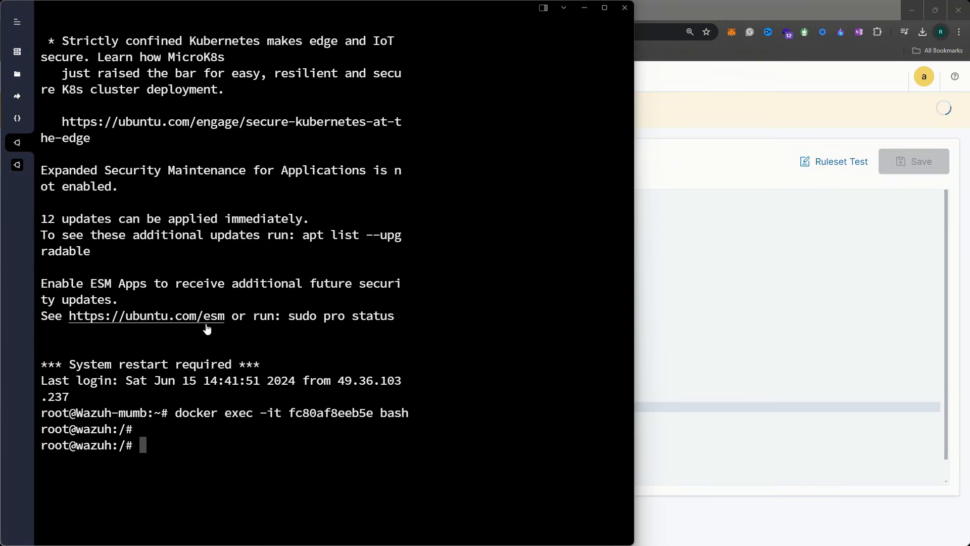
type("clear")
key("Return")
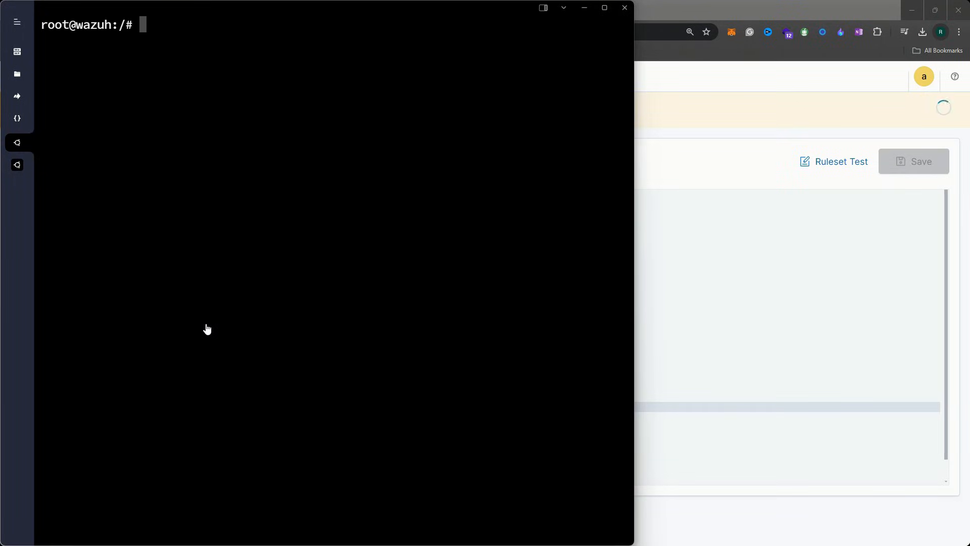
type("nano /e")
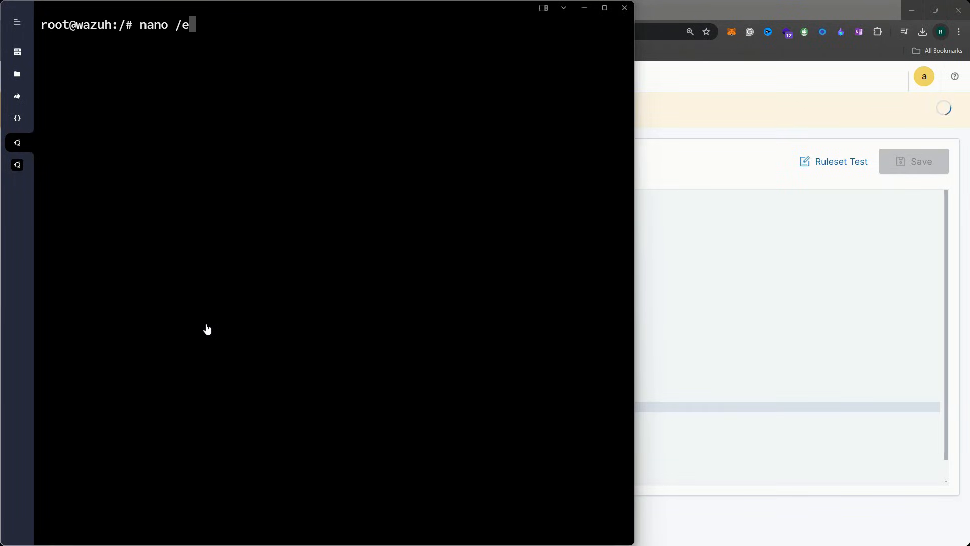
type("va")
key("BackSpace")
key("BackSpace")
key("BackSpace")
type("var/ossec/etc/o")
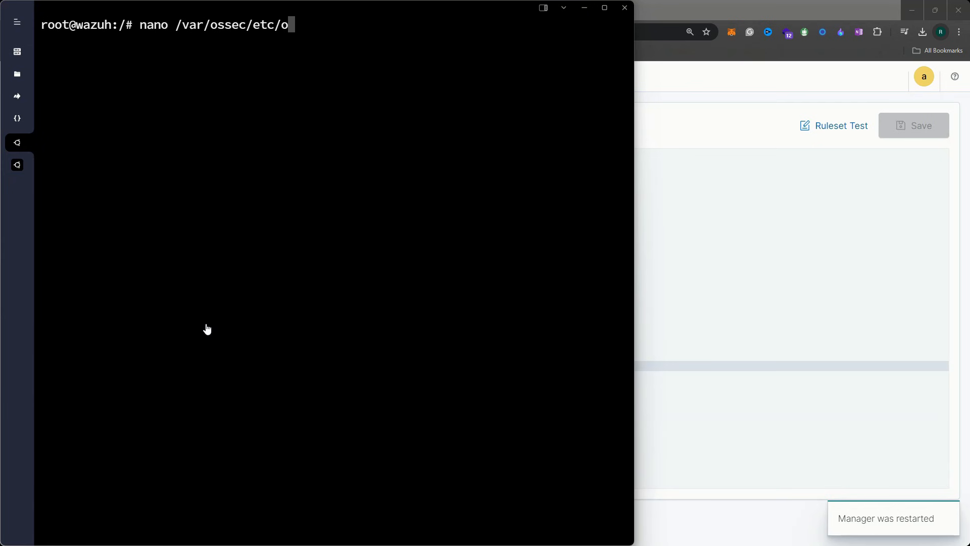
type("ssec.conf")
Open ossec.conf in nano and scroll down to the integration block
key("Return")
scroll(216, 254, "down", 20)
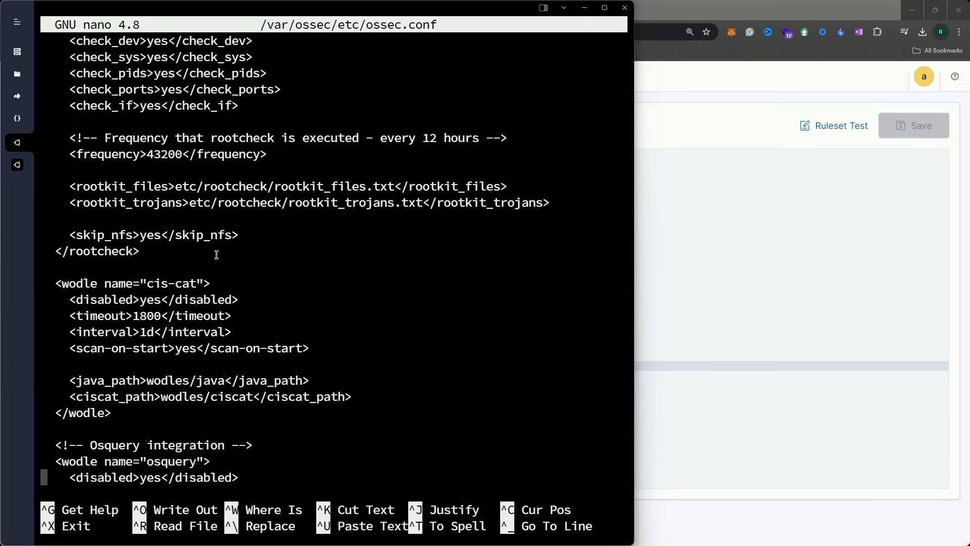
scroll(216, 254, "down", 20)
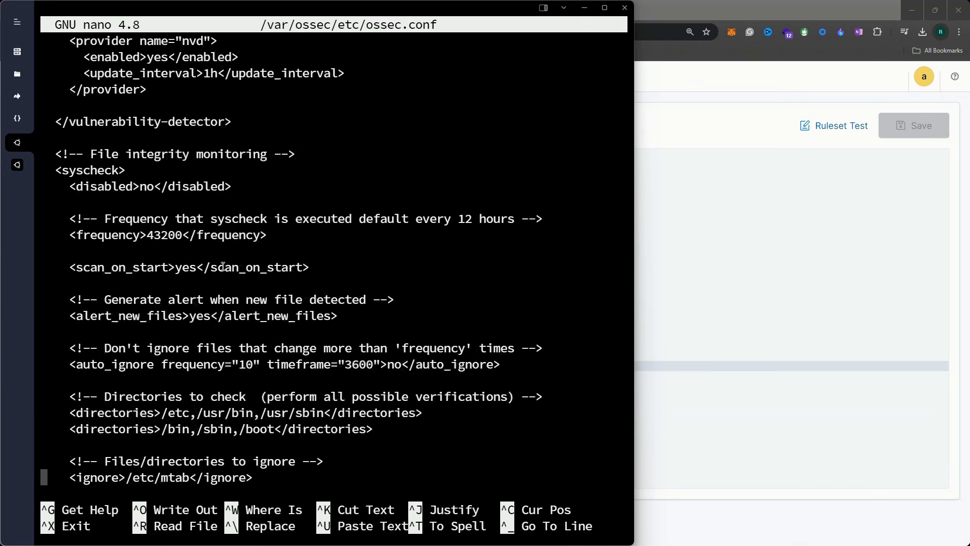
scroll(223, 267, "down", 20)
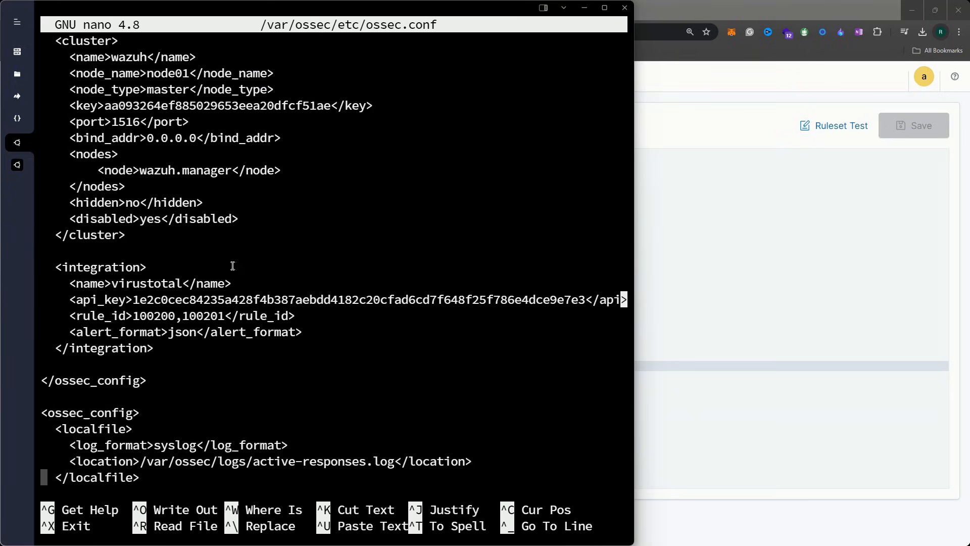
scroll(232, 266, "down", 3)
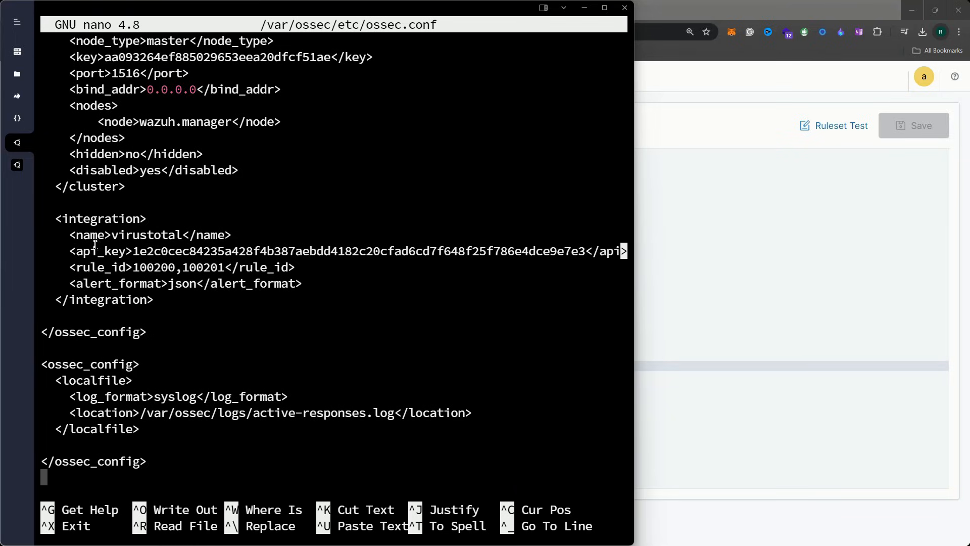
Highlight the virustotal integration block, its rule_id line and the api_key value
left_click_drag(56, 219, 178, 302)
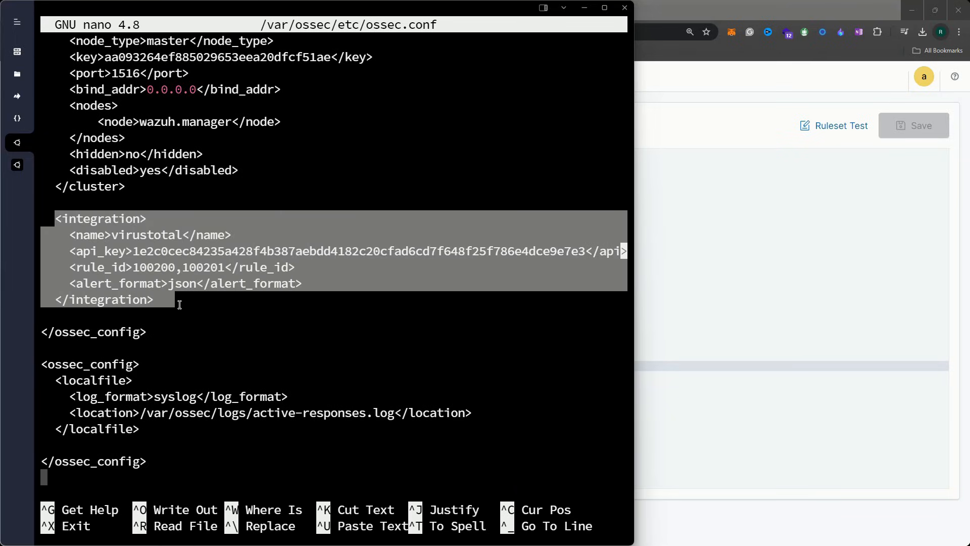
left_click(179, 302)
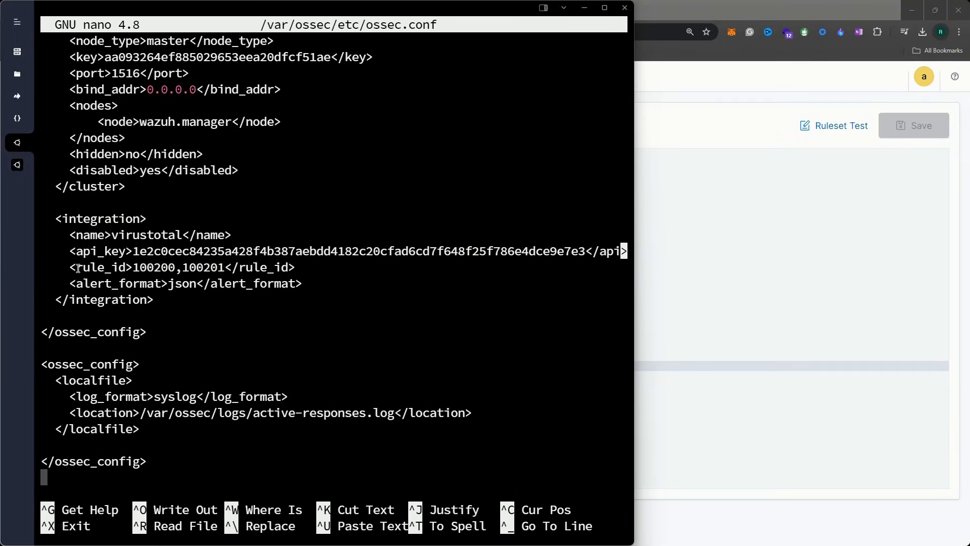
left_click_drag(72, 268, 143, 262)
left_click(142, 262)
left_click_drag(49, 216, 181, 296)
left_click(209, 306)
left_click_drag(72, 251, 203, 237)
left_click(204, 236)
left_click_drag(132, 251, 585, 248)
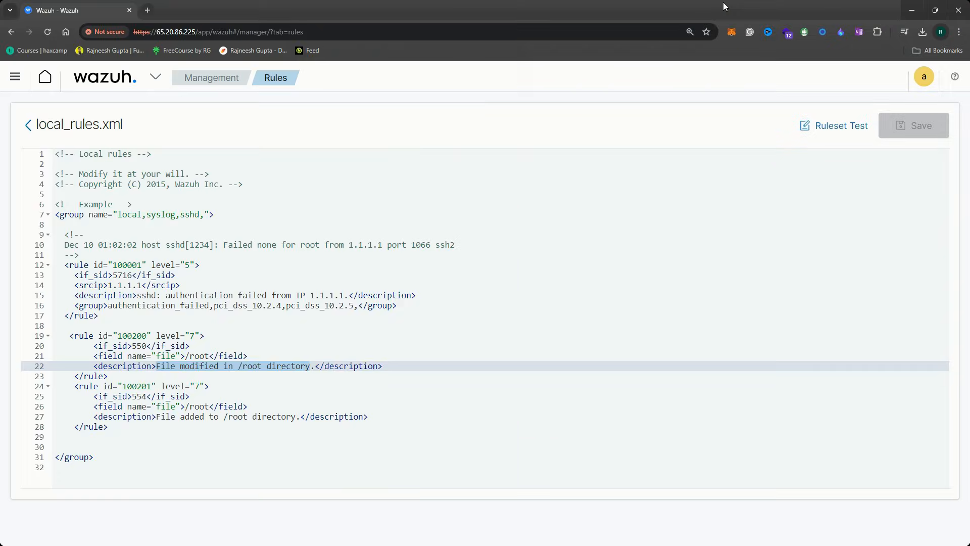
left_click(726, 6)
Copy the account's API key from VirusTotal's API Key page in a new tab
left_click(147, 11)
type("virustotal.com")
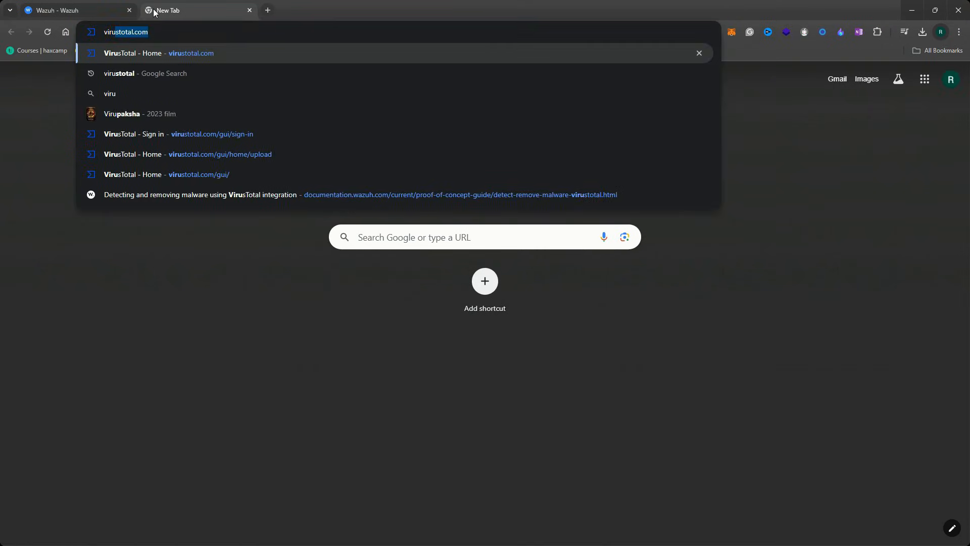
key("Return")
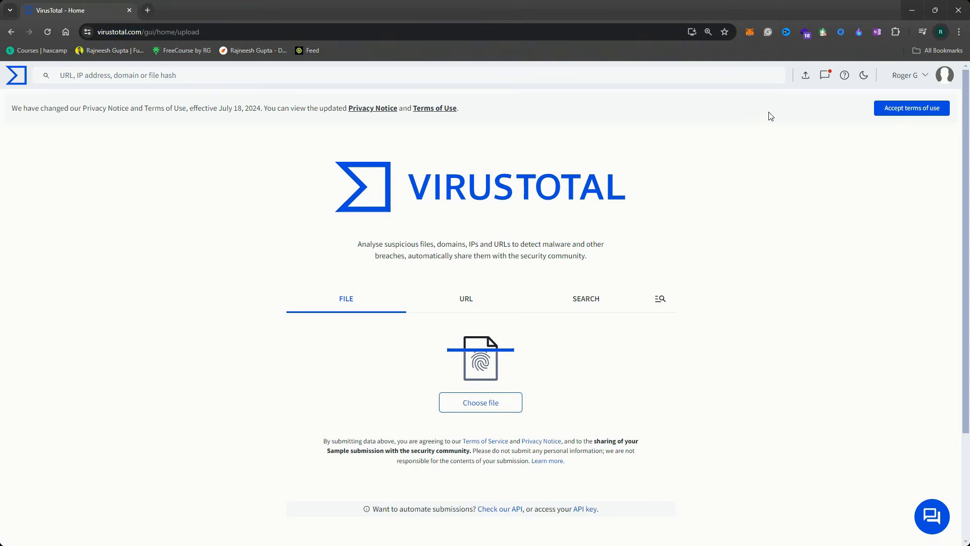
left_click(923, 75)
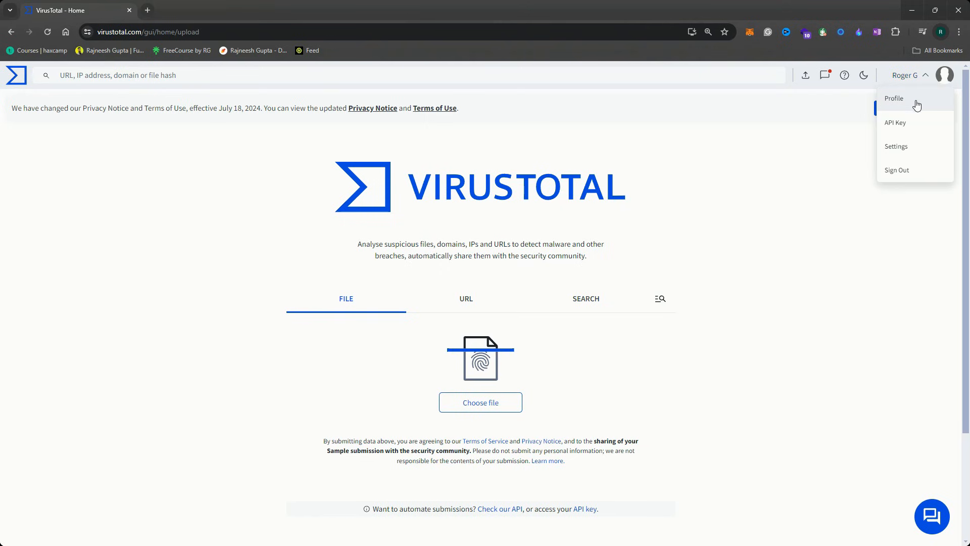
left_click(898, 123)
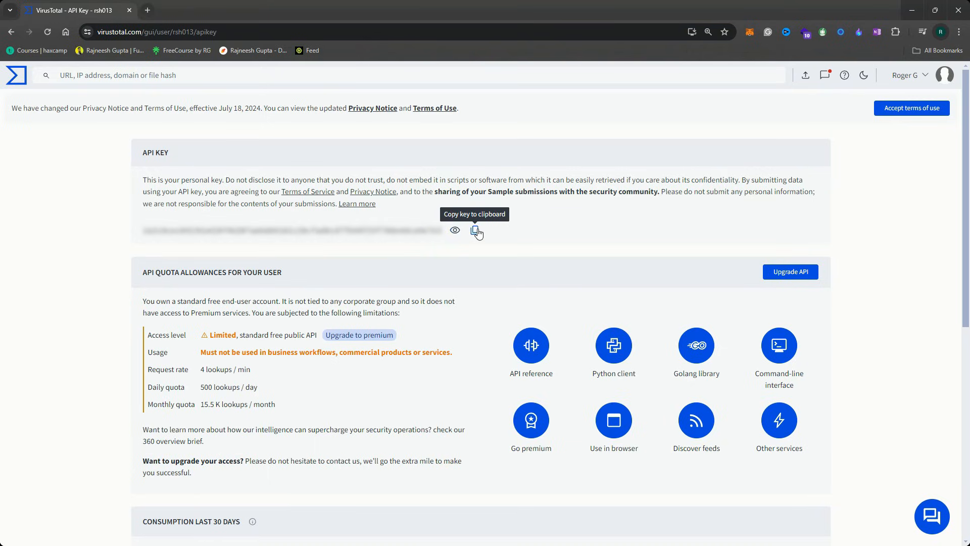
left_click(476, 231)
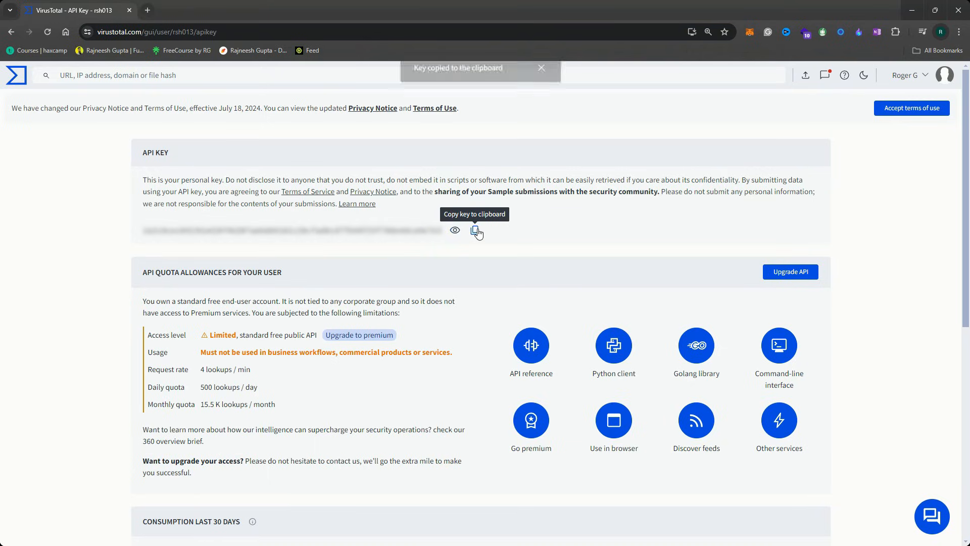
left_click(915, 14)
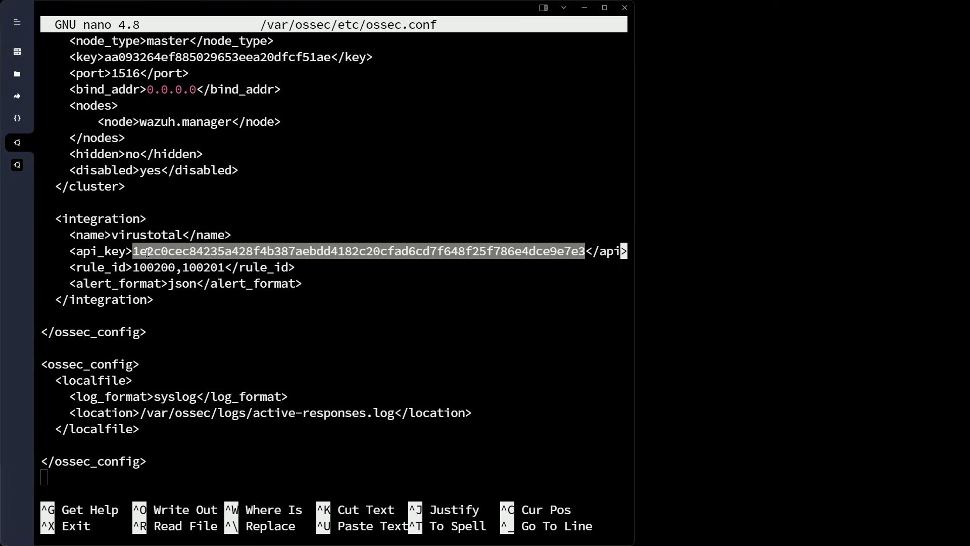
Highlight the pasted API key and the rule_id 100200,100201 line in the integration block
left_click(148, 252)
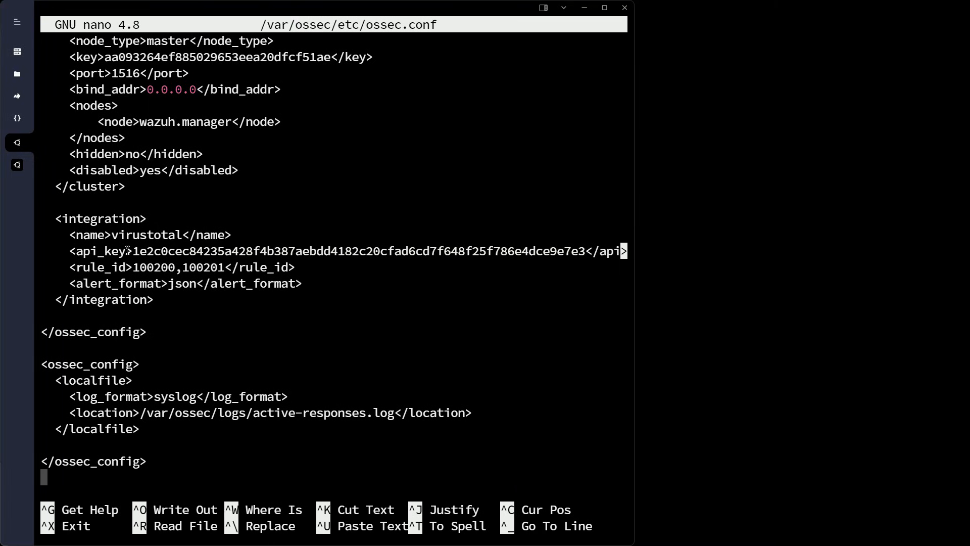
left_click_drag(135, 251, 594, 255)
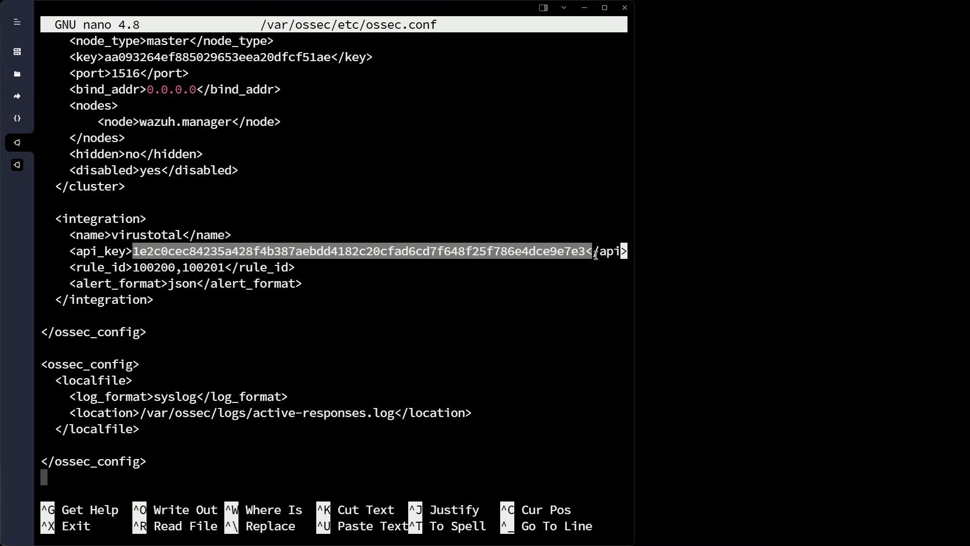
left_click(130, 273)
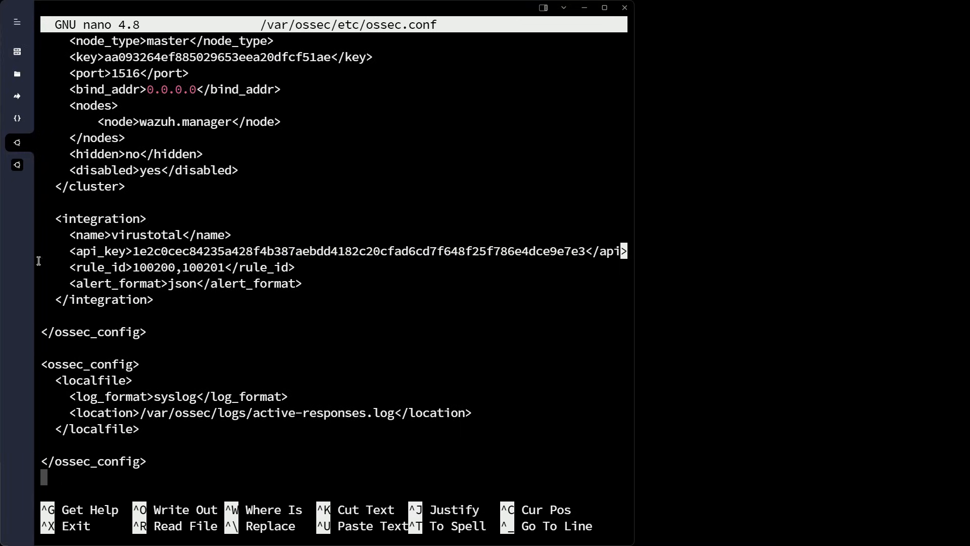
left_click_drag(61, 267, 140, 267)
left_click_drag(276, 269, 306, 268)
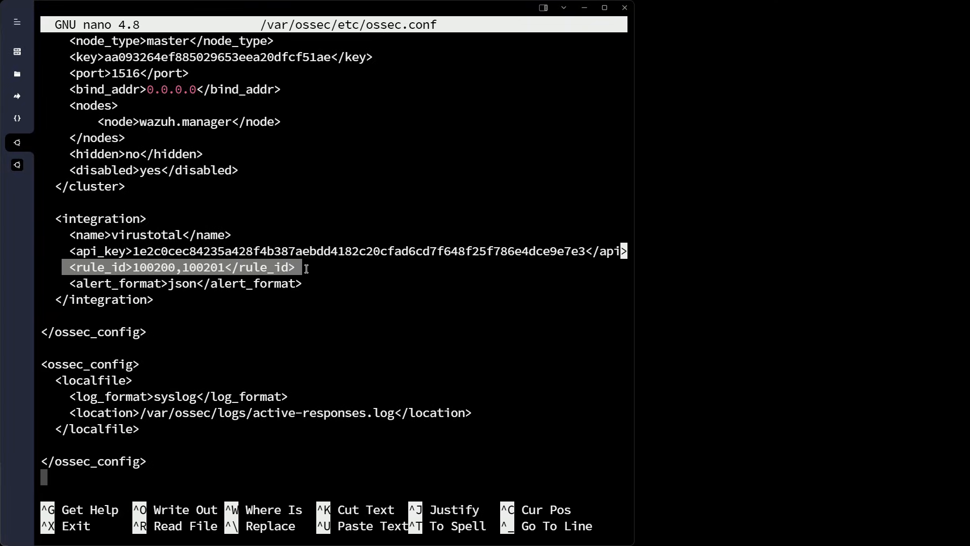
left_click(294, 287)
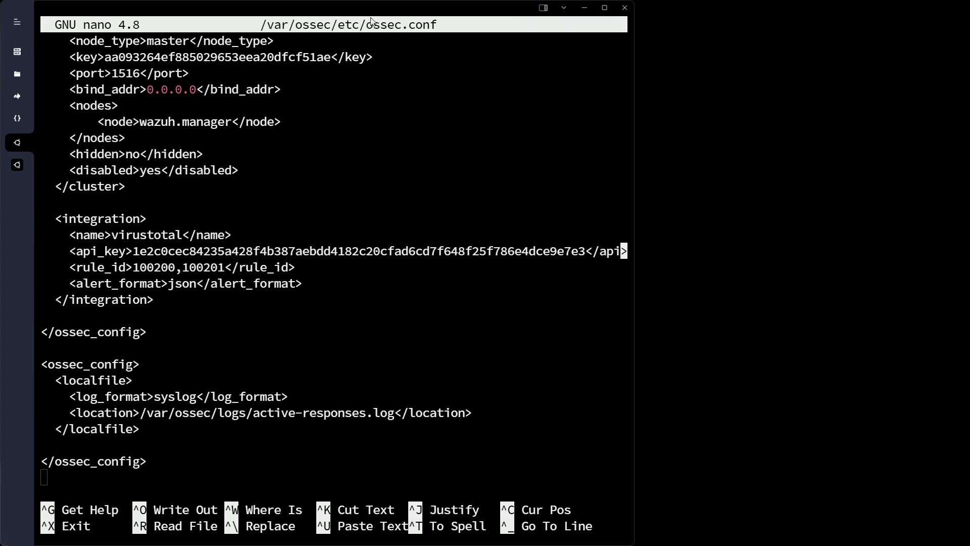
left_click_drag(339, 11, 361, 14)
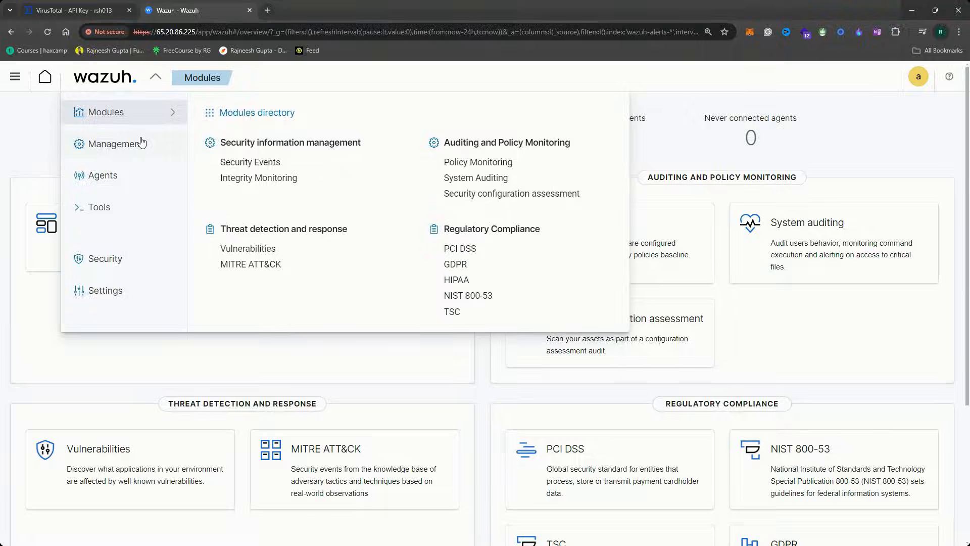
Reopen local_rules.xml from Rules > Manage rules files and highlight rules 100200–100201
left_click(138, 151)
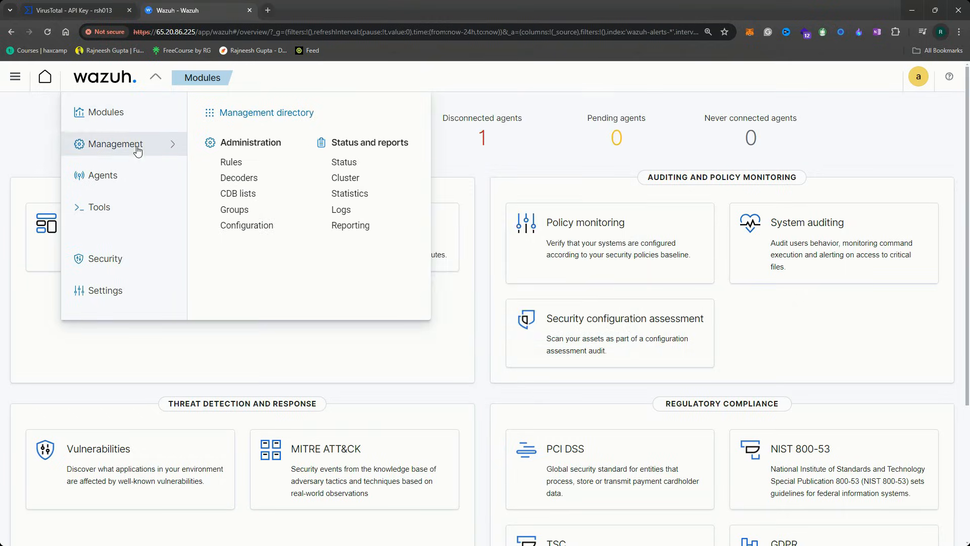
left_click(221, 160)
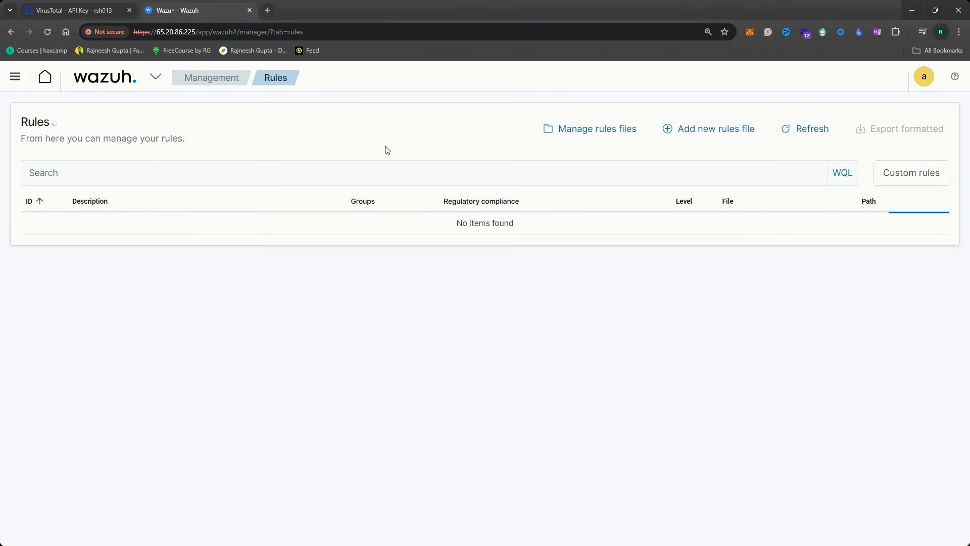
left_click(414, 168)
type("local")
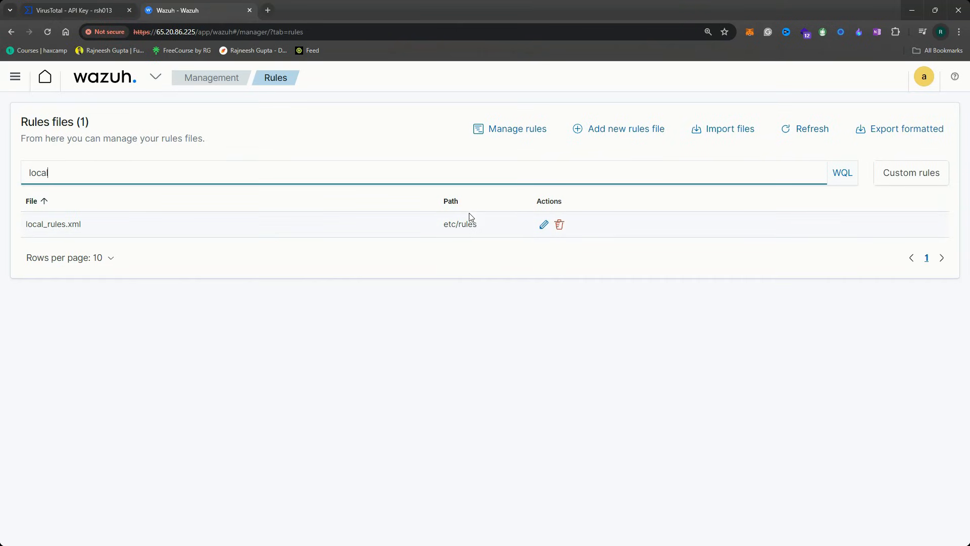
left_click(544, 224)
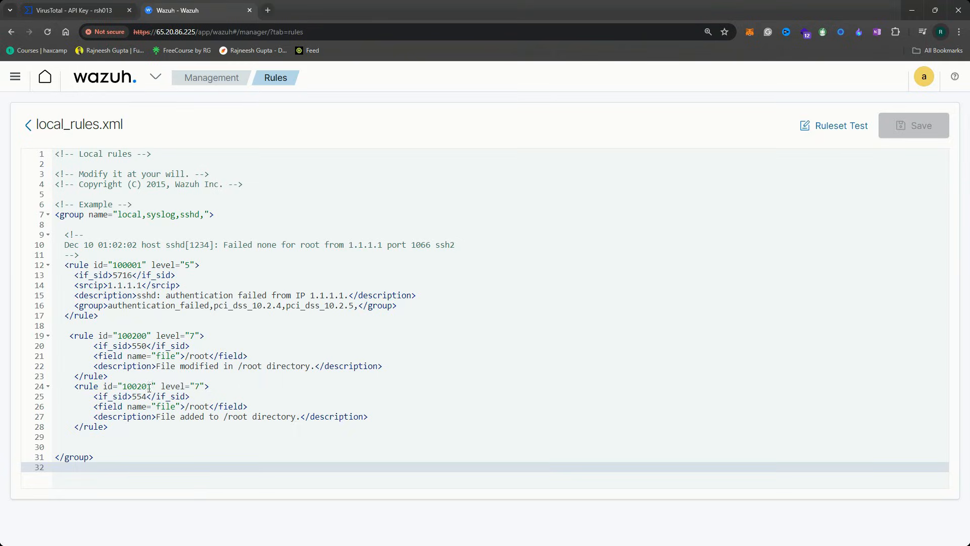
left_click_drag(67, 335, 183, 433)
Rerun nano /var/ossec/etc/ossec.conf and scroll to the integration settings
key("alt+Tab")
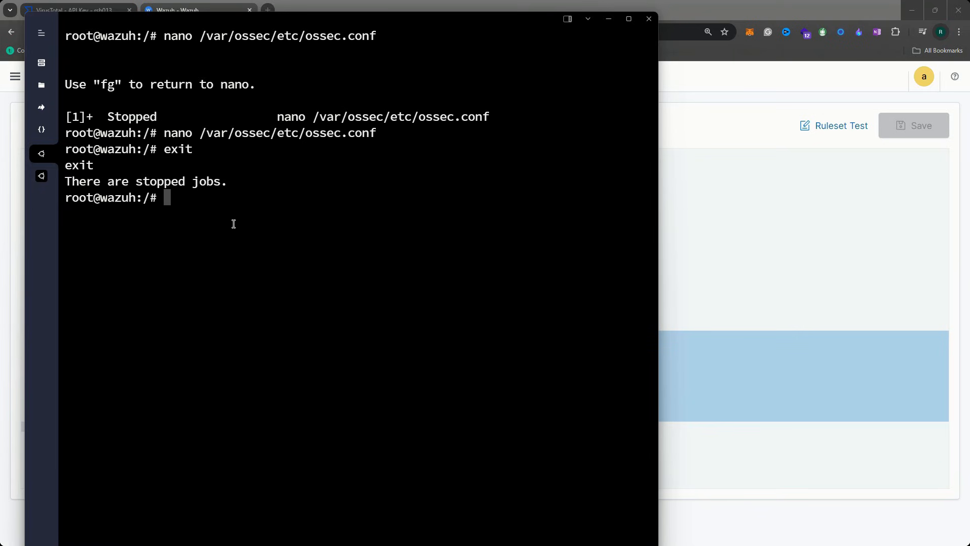
key("Up")
key("Up")
key("Return")
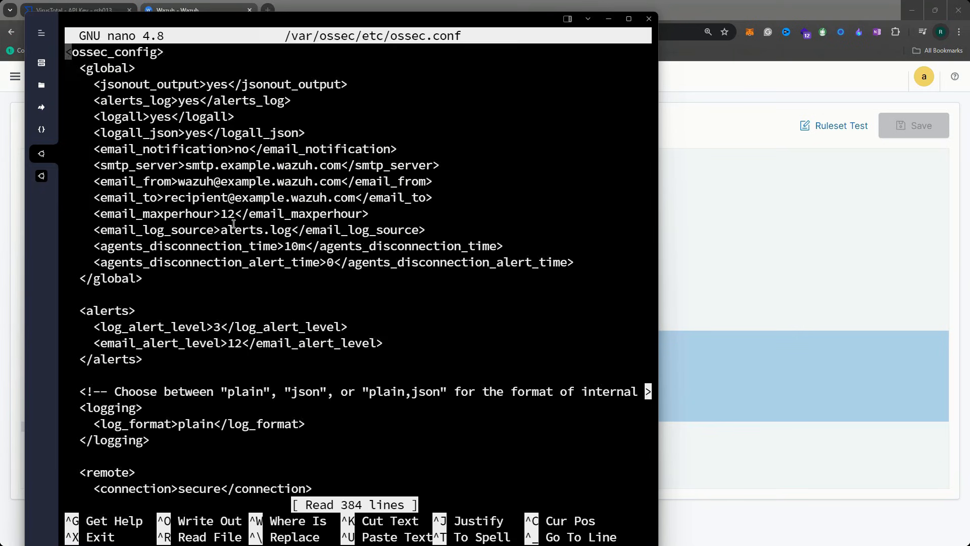
scroll(264, 223, "down", 20)
scroll(344, 152, "down", 20)
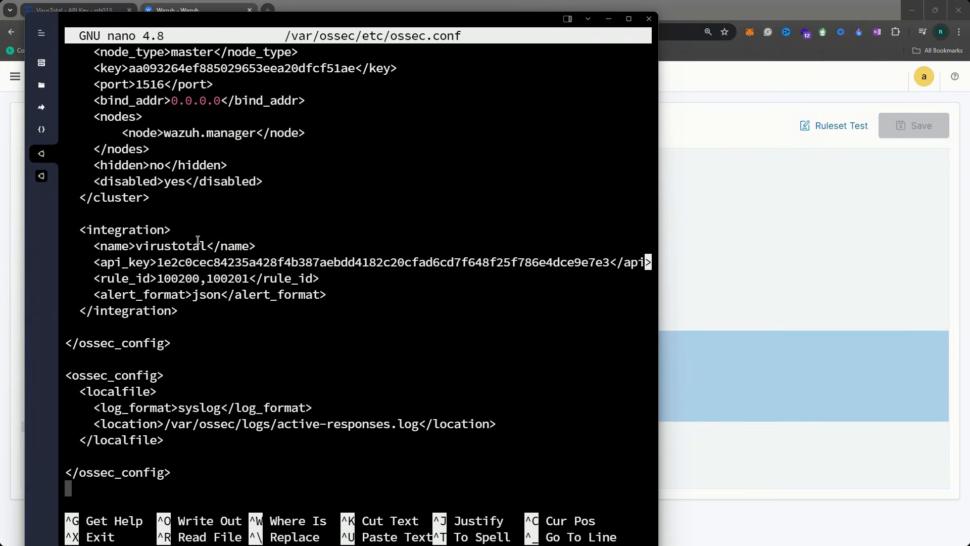
Check the agent session's ossec.conf syscheck settings and exit nano with Ctrl+X
left_click(41, 176)
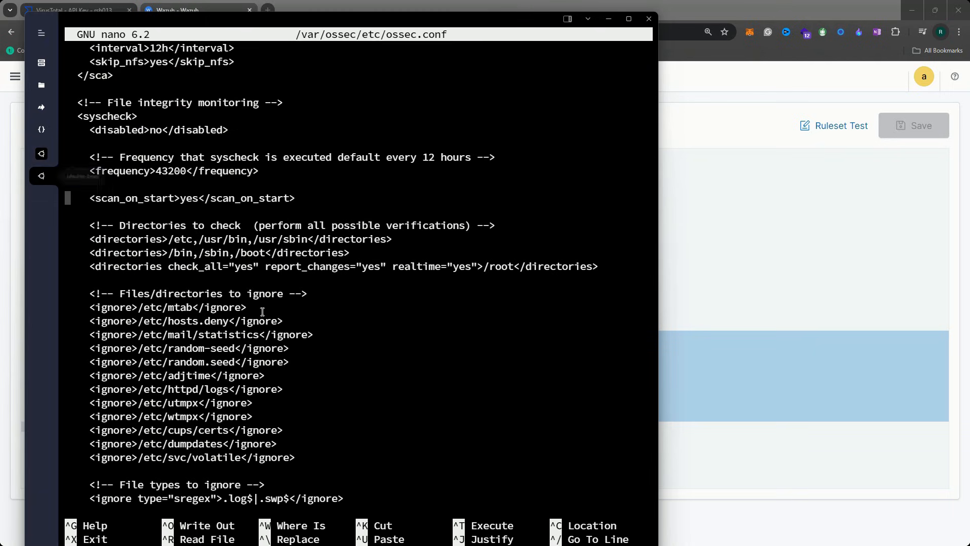
key("ctrl+x")
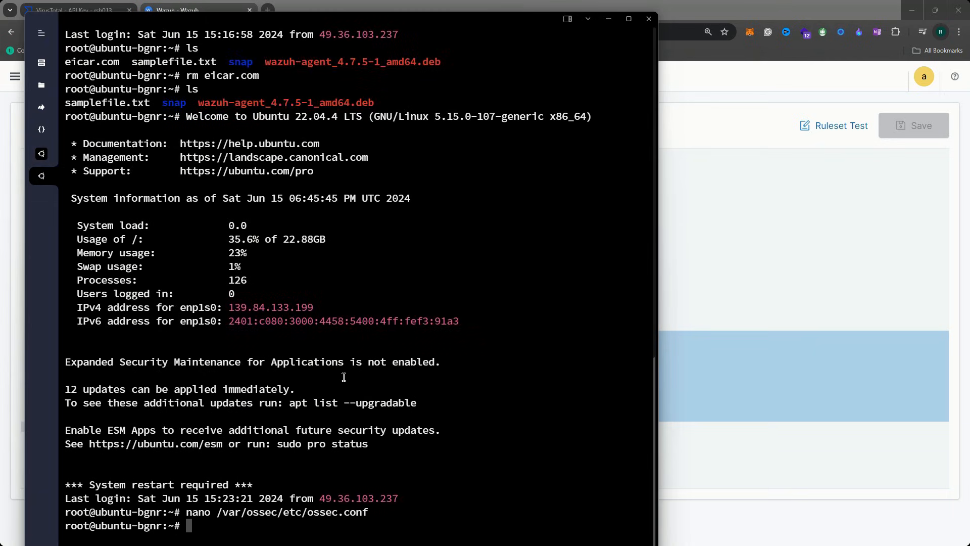
left_click_drag(448, 16, 450, 12)
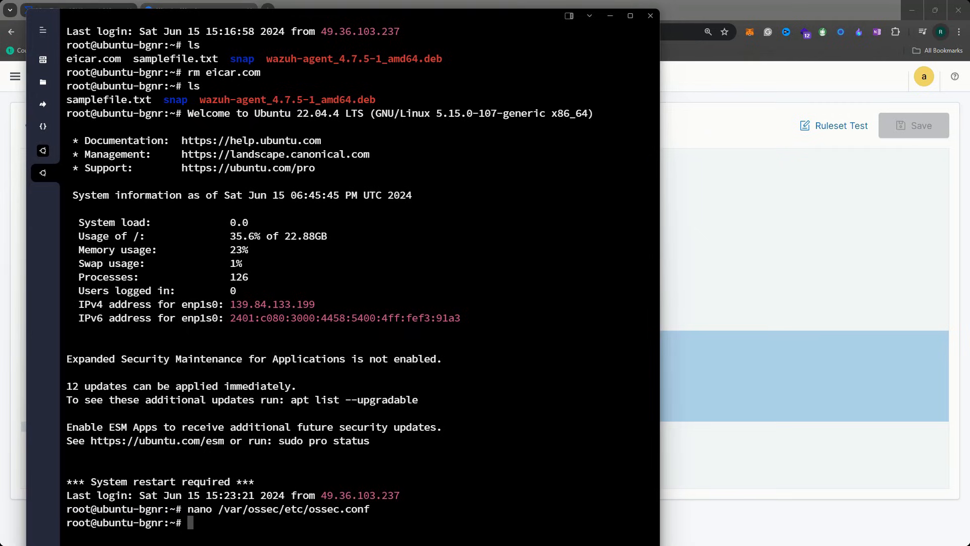
key("alt+Tab")
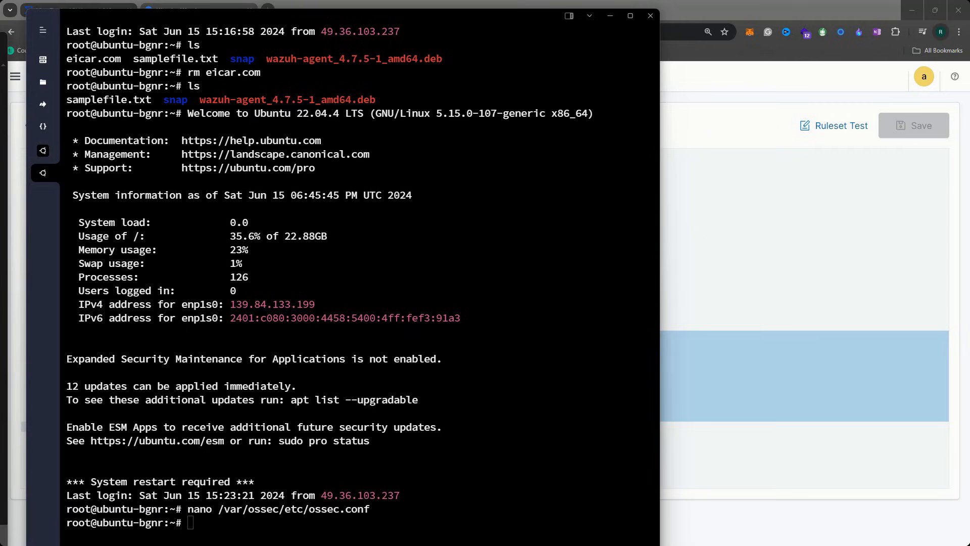
left_click(895, 203)
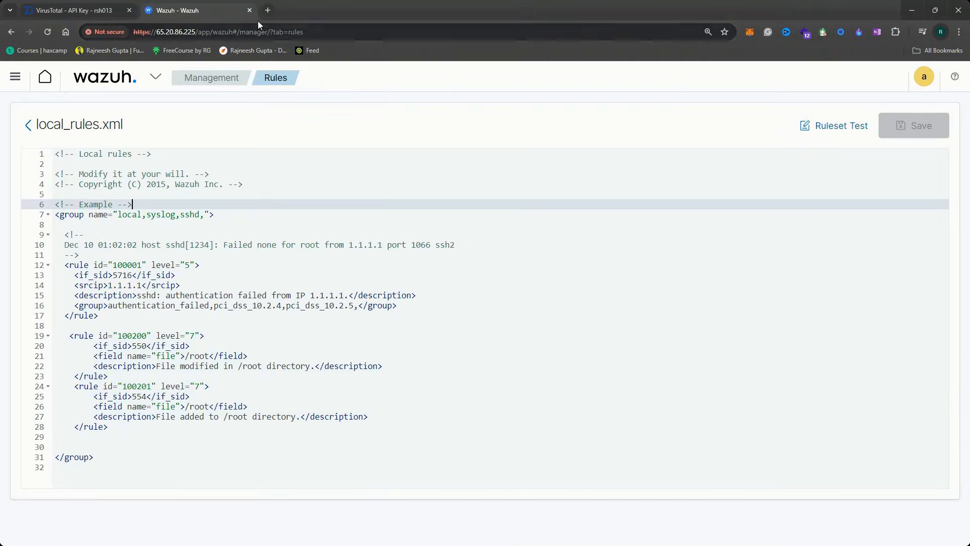
Search 'eicar' in a new tab and accept cookies on eicar.org's Anti Malware Testfile page
left_click(268, 10)
type("eicar")
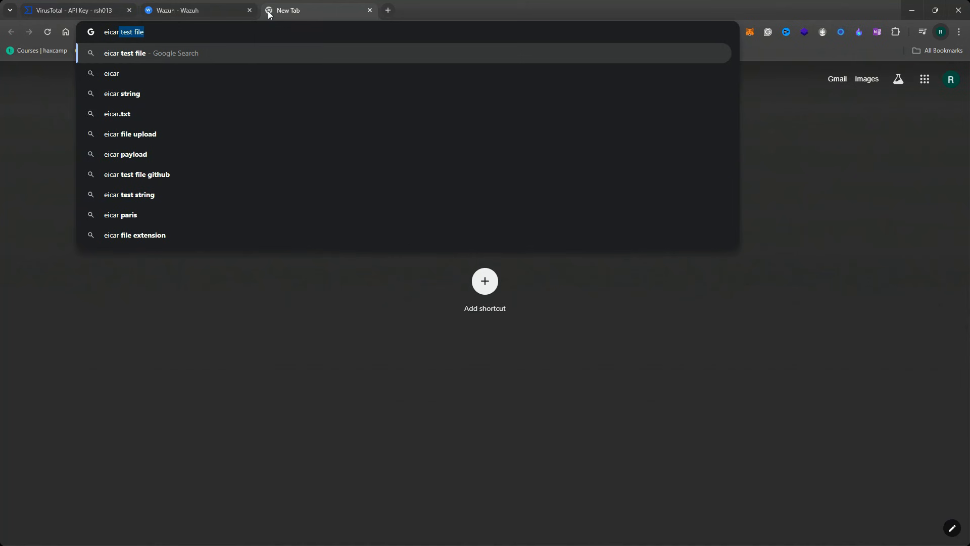
key("Return")
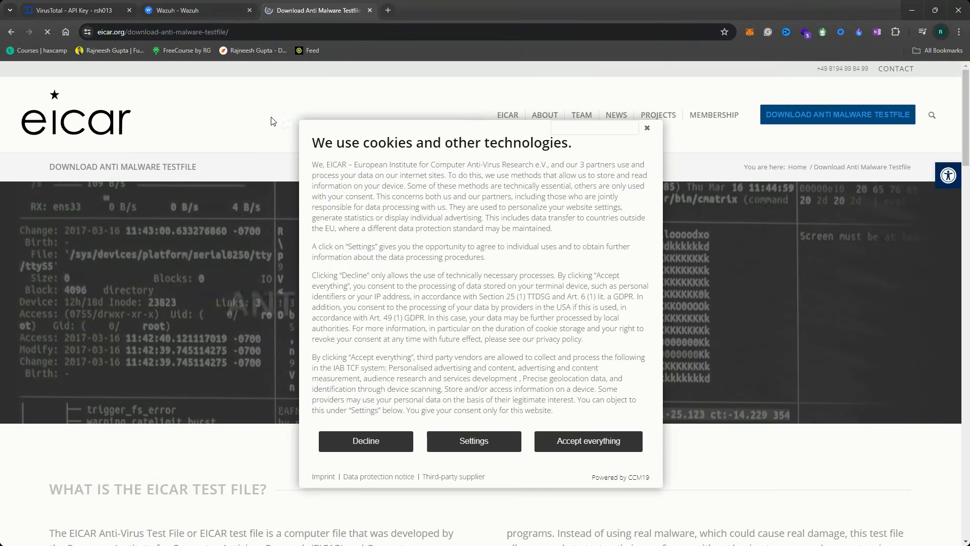
left_click(580, 443)
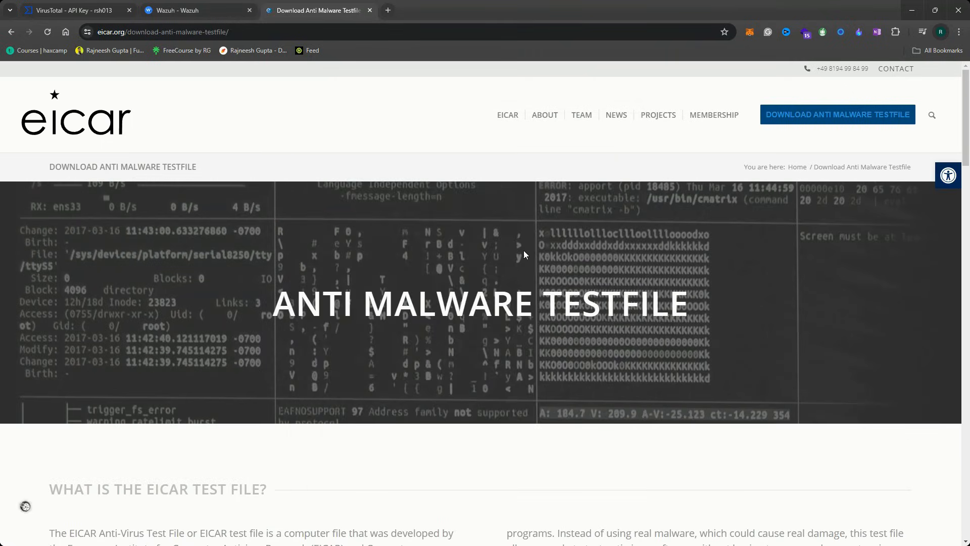
scroll(229, 297, "down", 10)
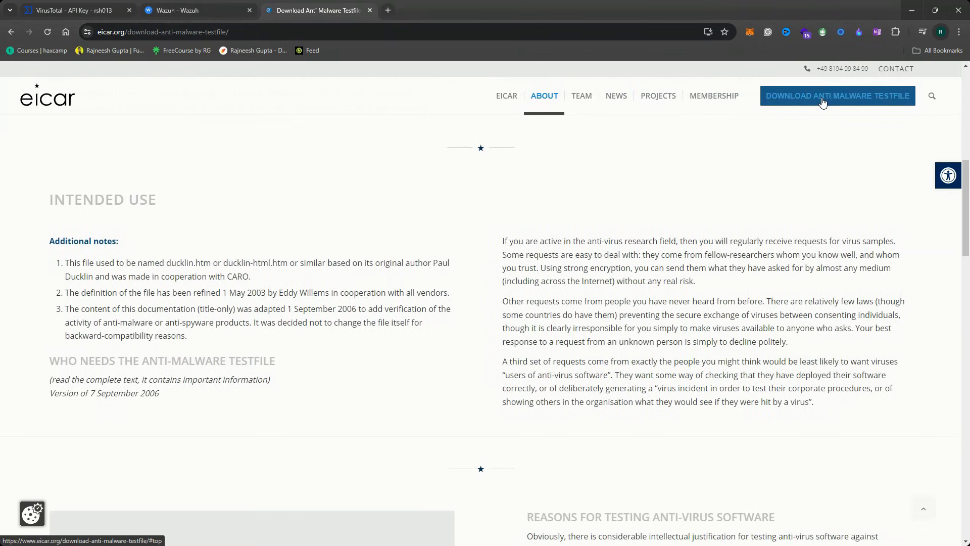
left_click(202, 10)
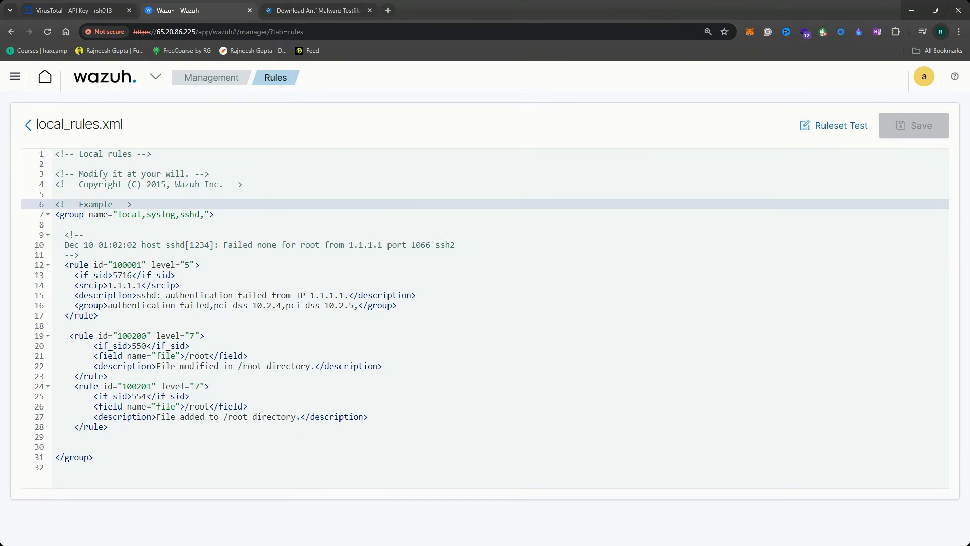
In the SSH terminal, run the pasted command that downloads eicar.com into /root
key("alt+Tab")
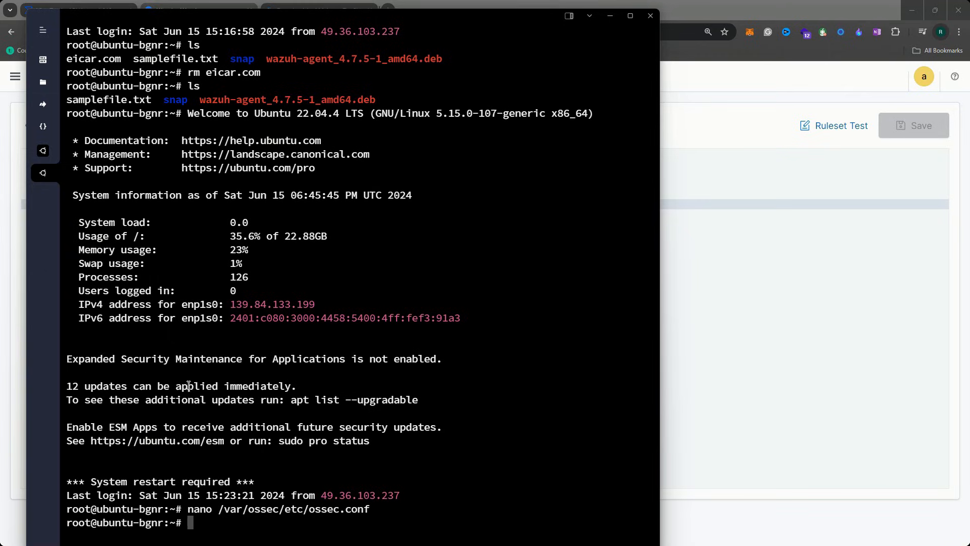
key("alt+Tab")
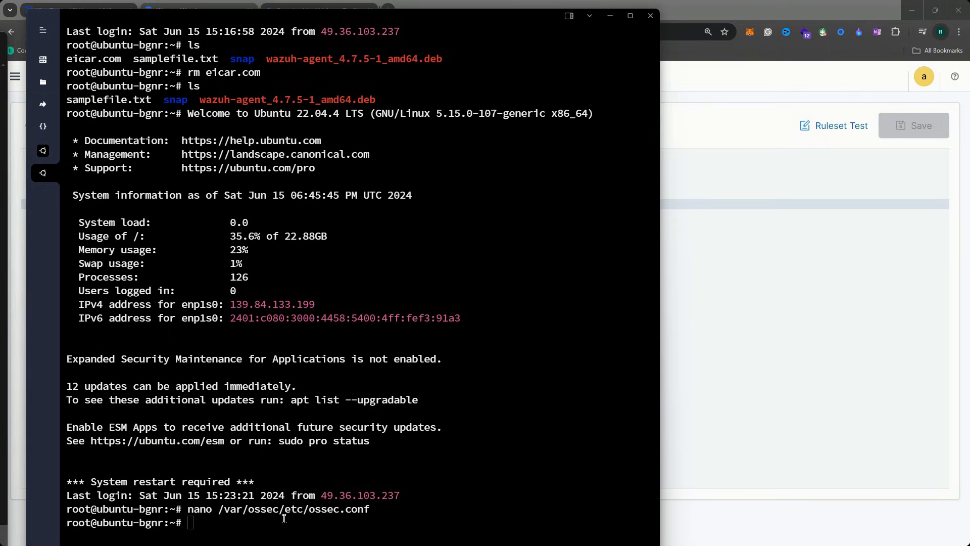
left_click(306, 469)
key("ctrl+v")
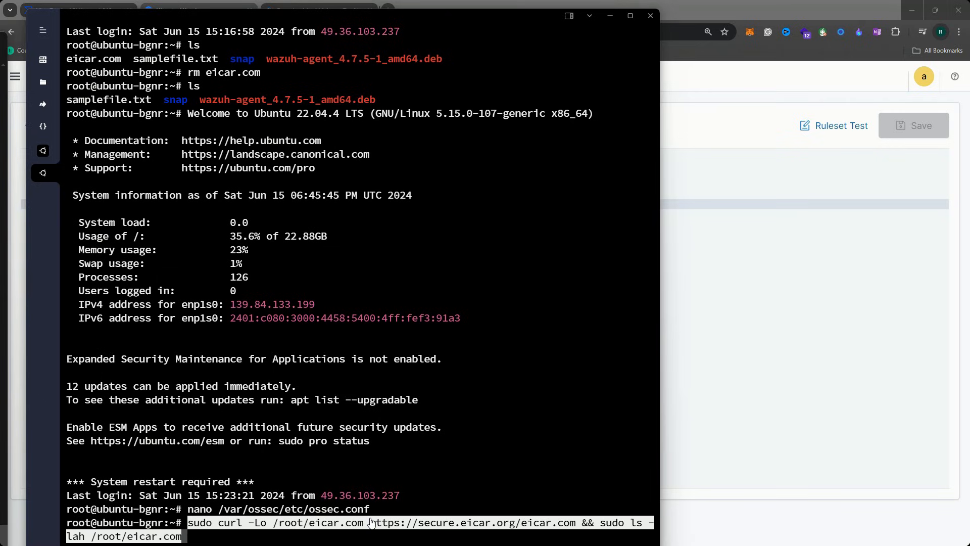
key("Return")
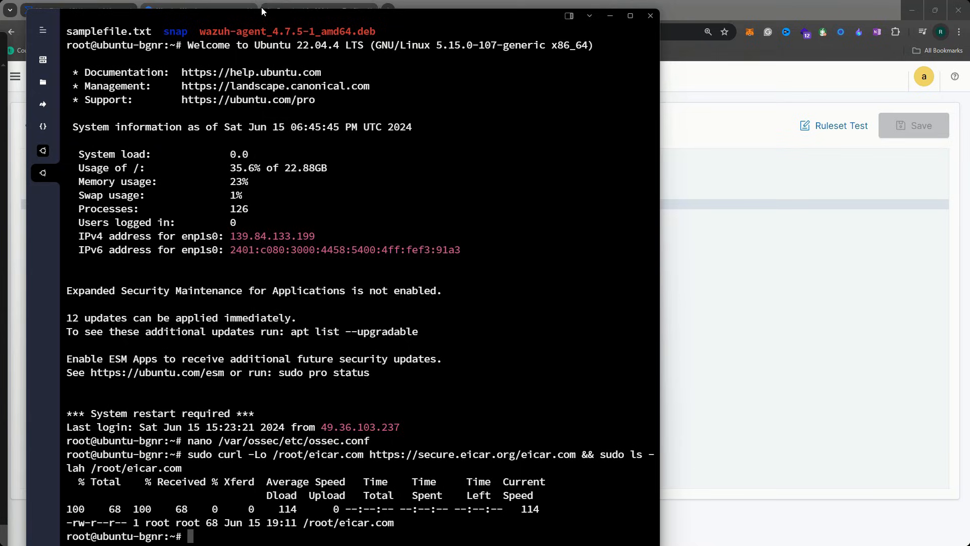
List /root with ls and ls -al to confirm the 68-byte eicar.com file exists
left_click_drag(254, 14, 241, 7)
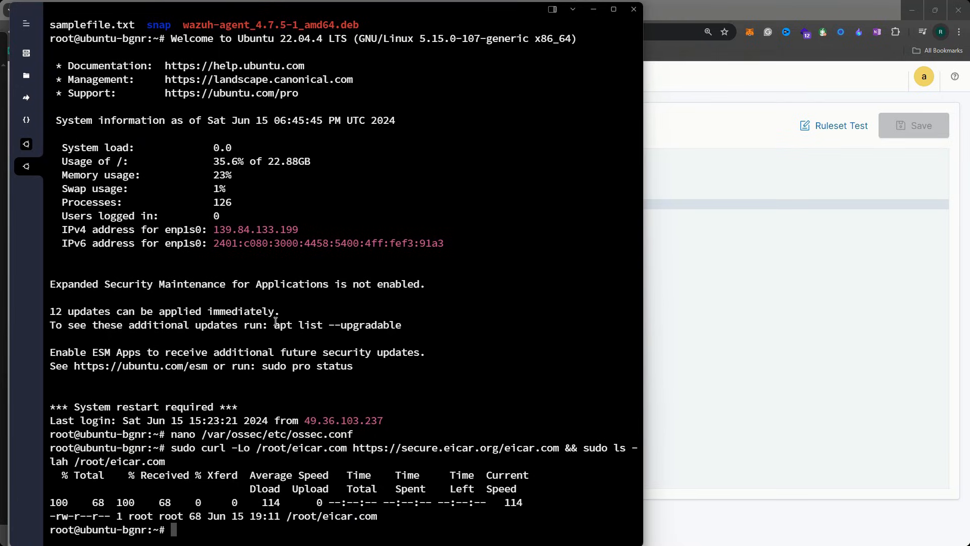
type("ls")
key("Return")
double_click(78, 518)
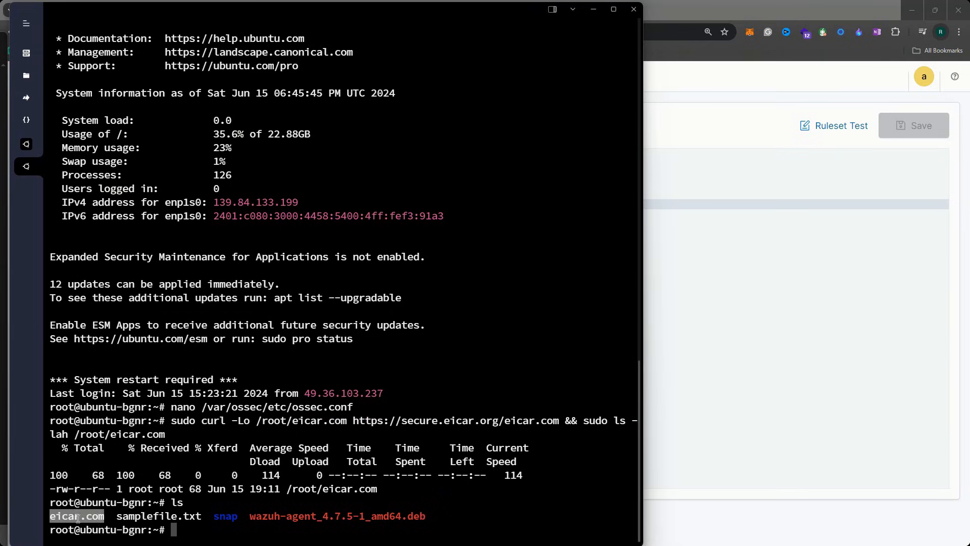
type("ls -al")
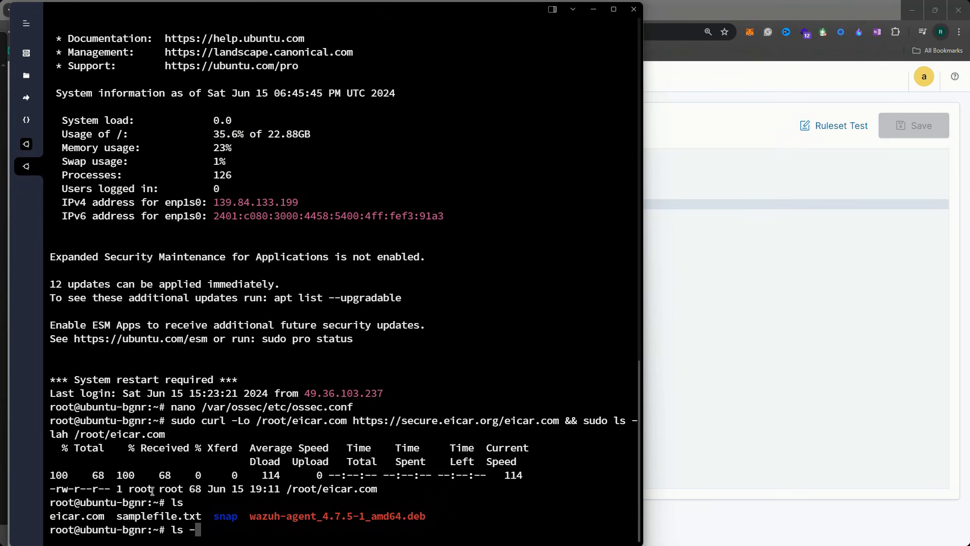
key("Return")
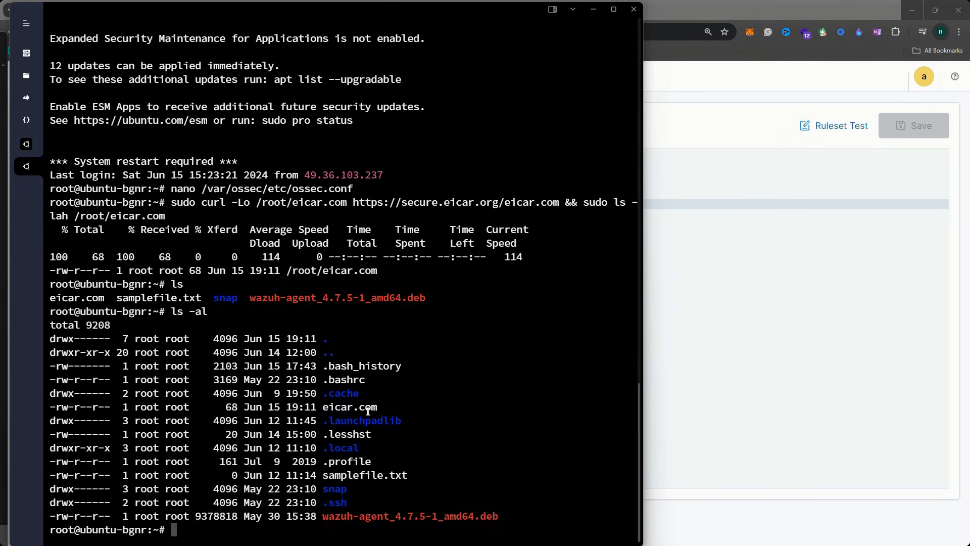
left_click_drag(387, 407, 49, 410)
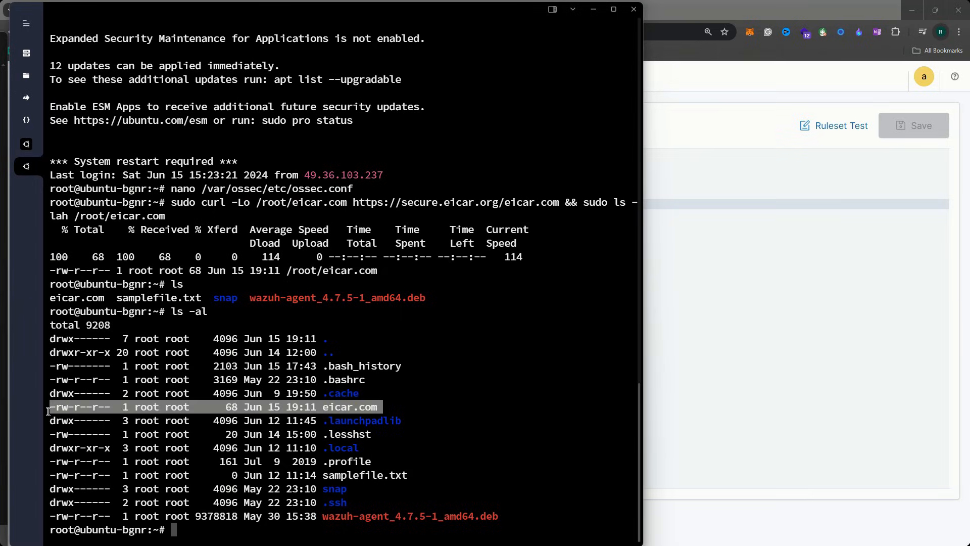
left_click(795, 151)
Navigate through Agents and Modules to Security events and show its Events list
left_click(126, 81)
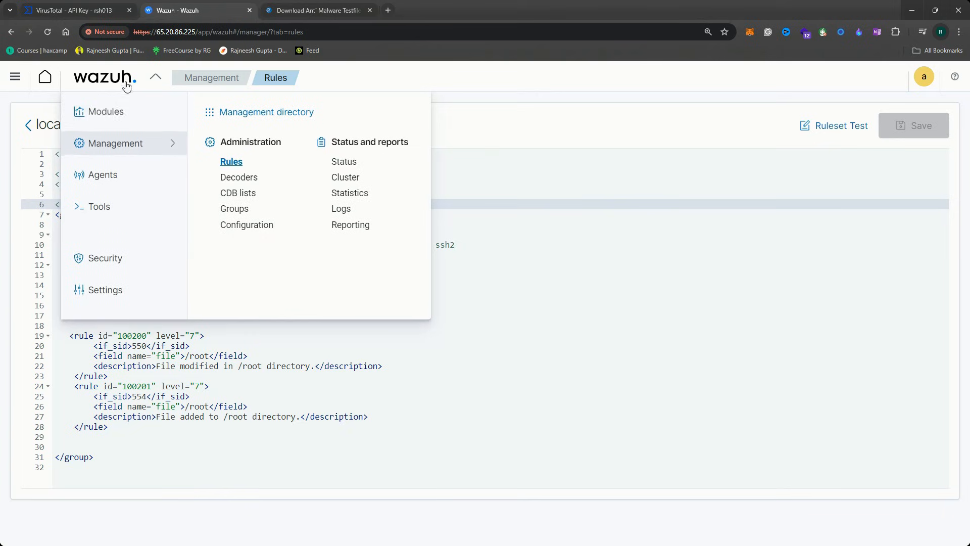
left_click(121, 177)
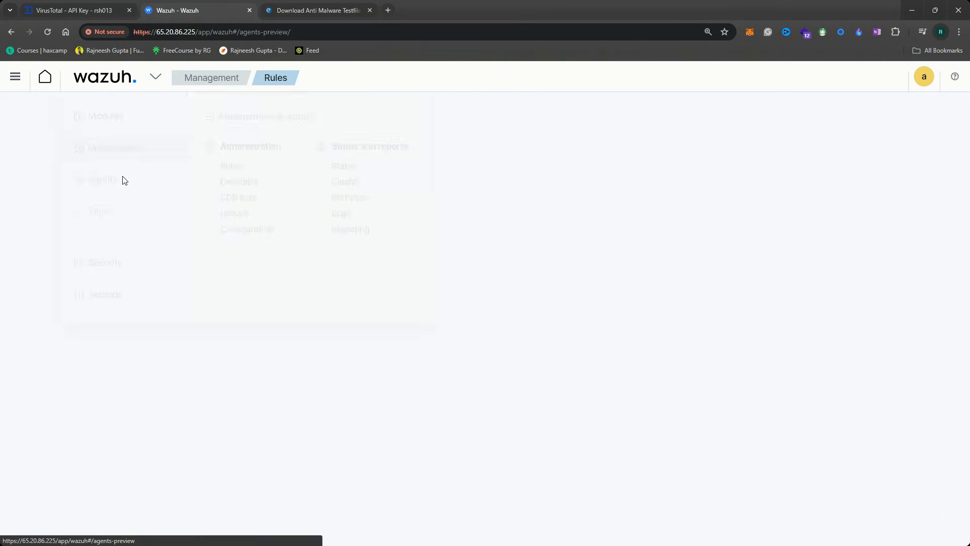
left_click(154, 78)
left_click(121, 112)
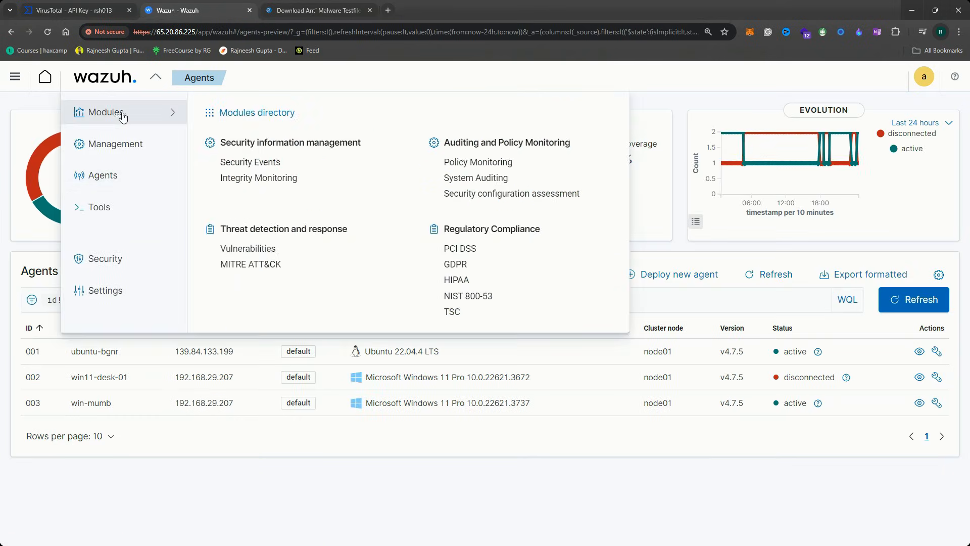
left_click(263, 163)
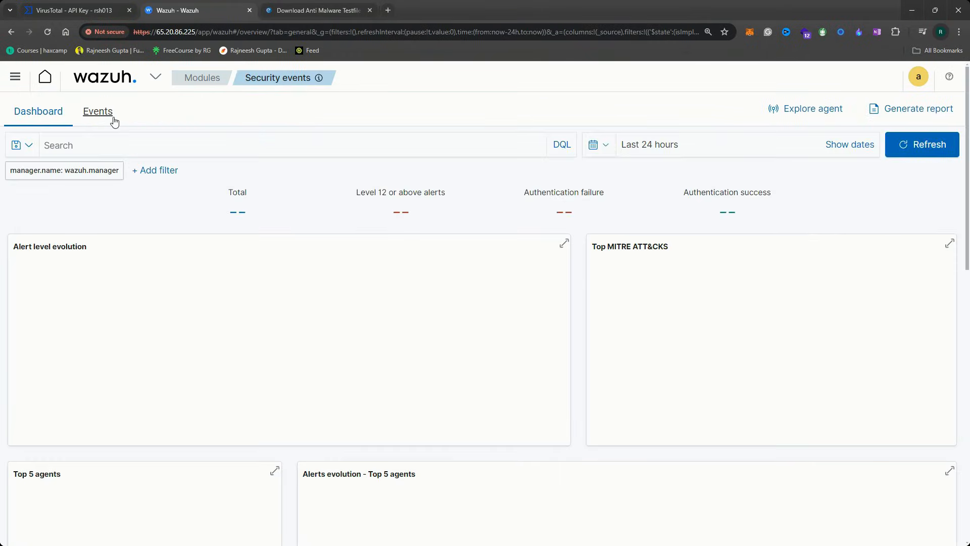
left_click(114, 119)
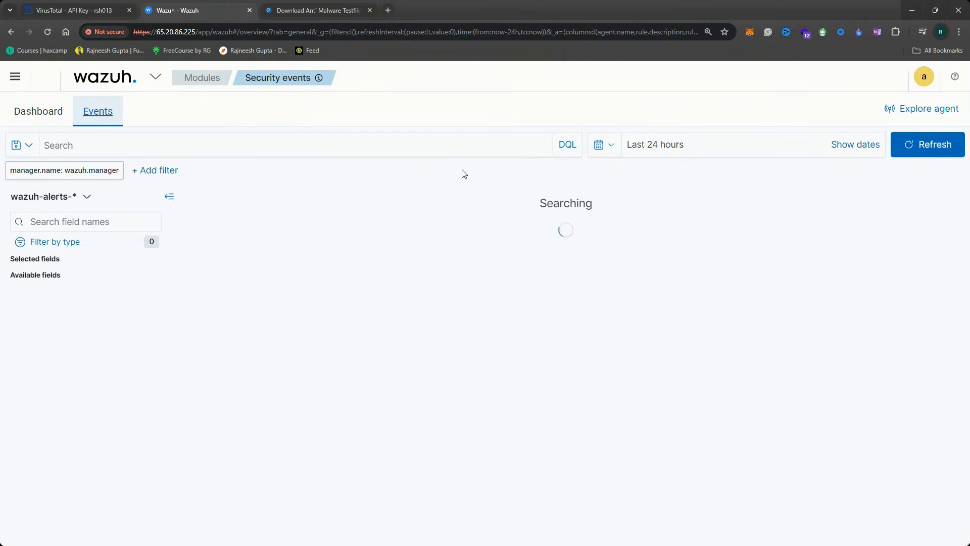
Locate the top 'VirusTotal: Alert' event for /root/eicar.com in the events list
scroll(603, 285, "down", 2)
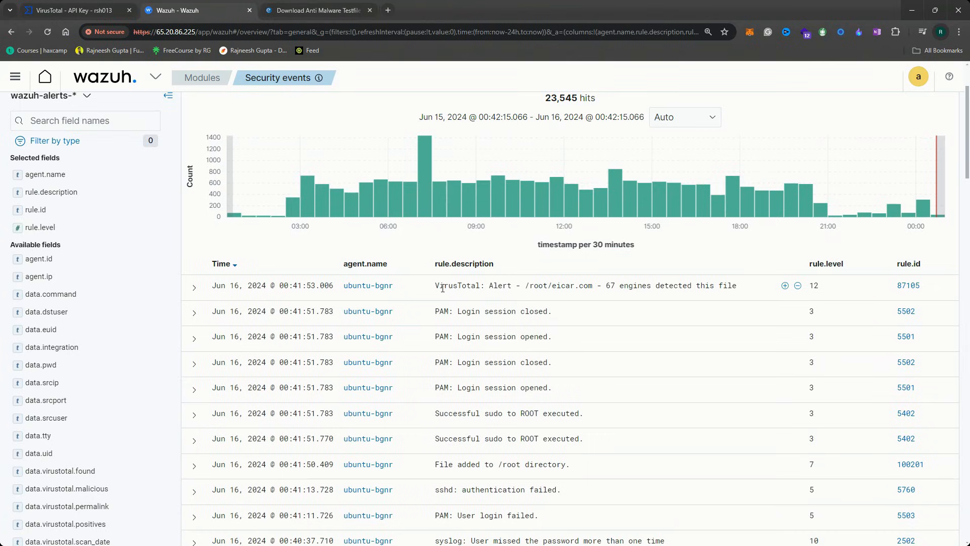
left_click_drag(437, 287, 514, 287)
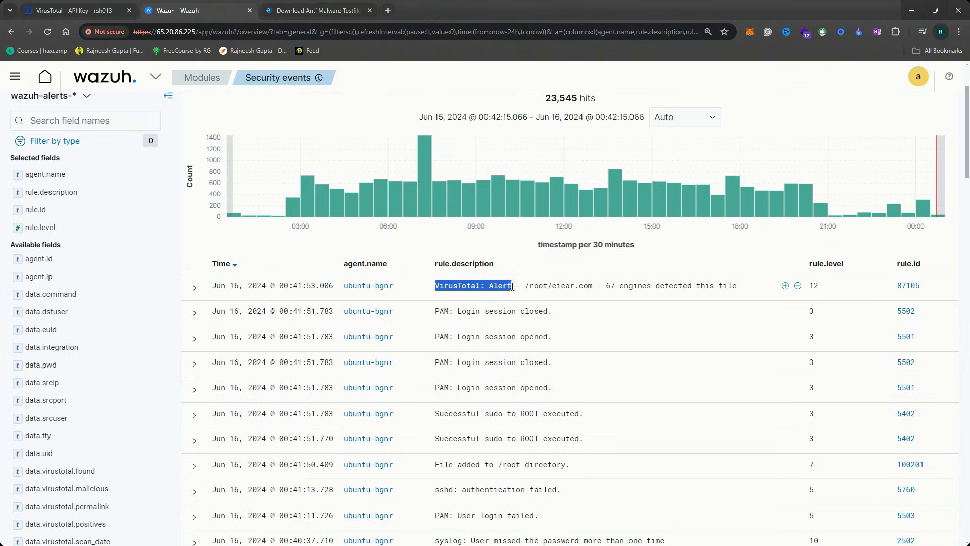
left_click(556, 289)
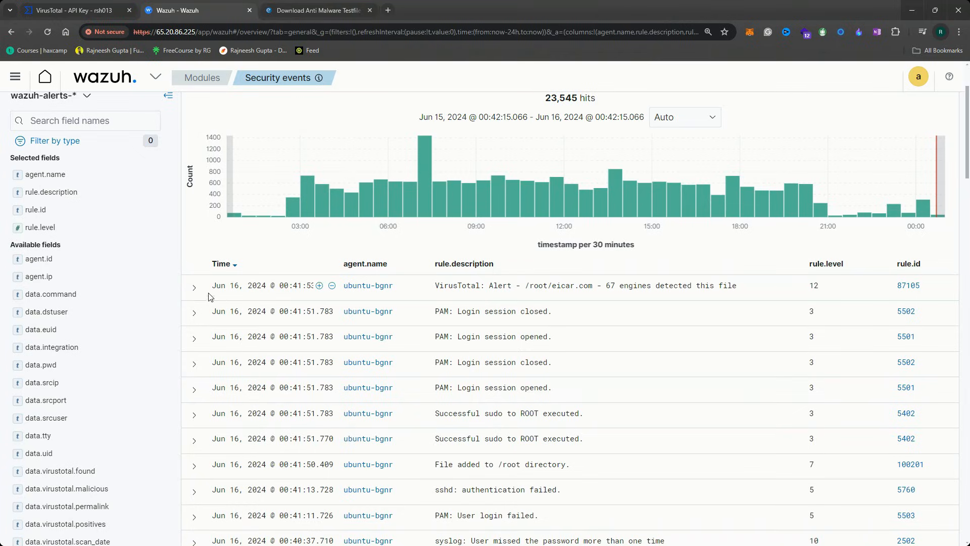
Expand the VirusTotal alert and check its description of 67 engines detecting eicar.com
left_click(194, 287)
left_click_drag(640, 288, 737, 288)
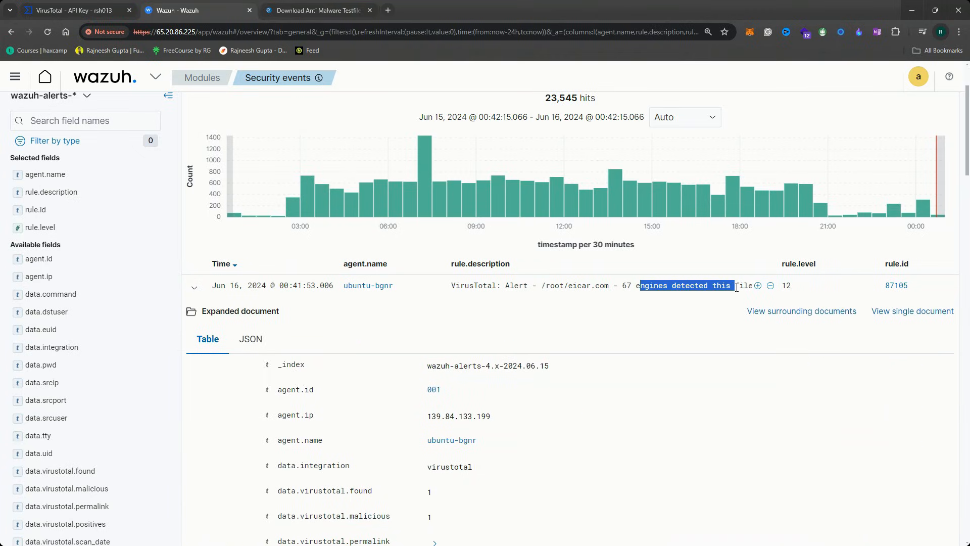
scroll(709, 299, "down", 15)
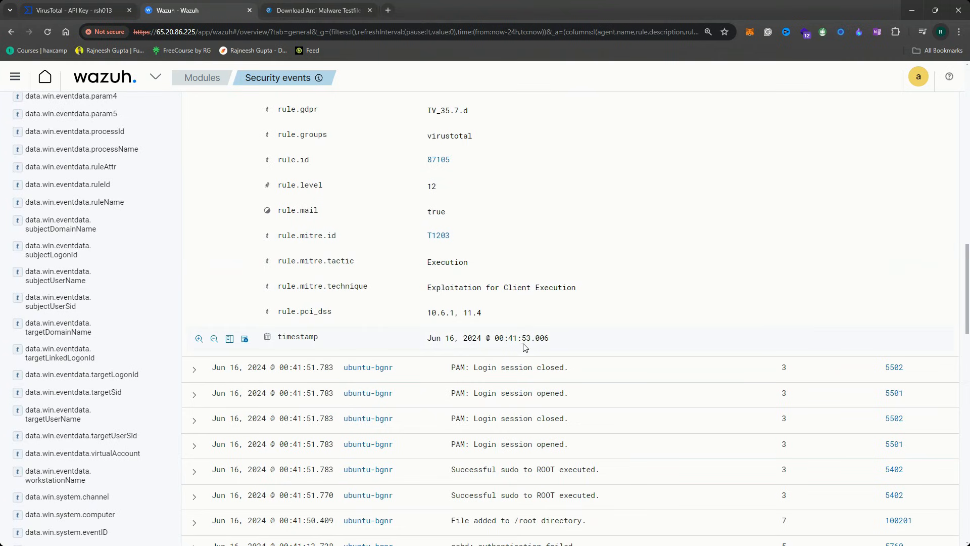
left_click_drag(581, 341, 426, 338)
scroll(525, 333, "down", 4)
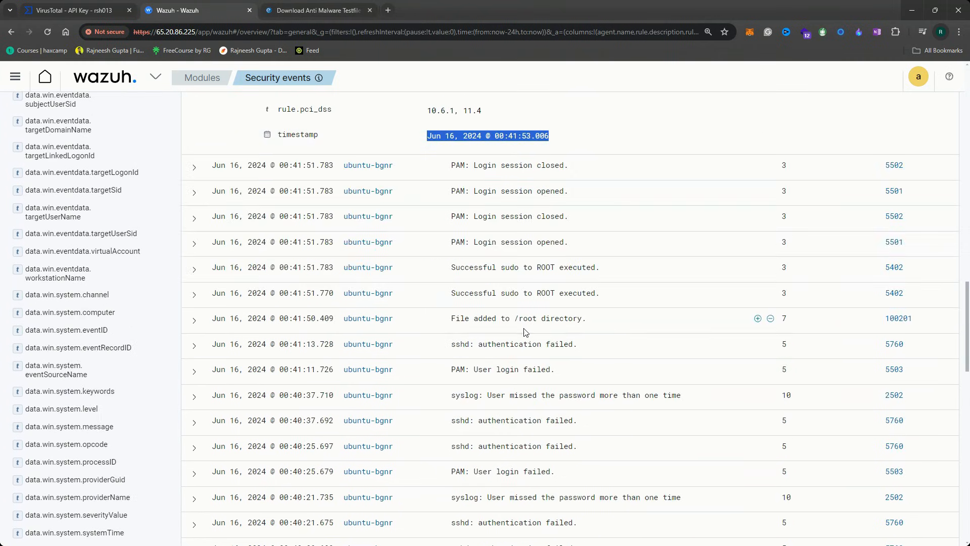
Expand the 'File added to /root directory' event and check rule ID 100201 and full_log /root/eicar.com
left_click(195, 322)
scroll(412, 329, "down", 5)
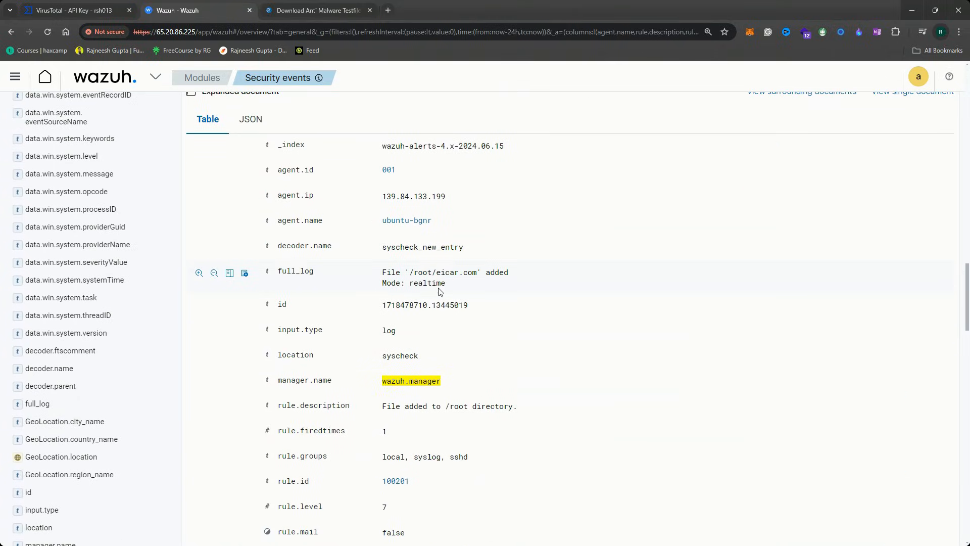
triple_click(423, 279)
scroll(423, 279, "up", 3)
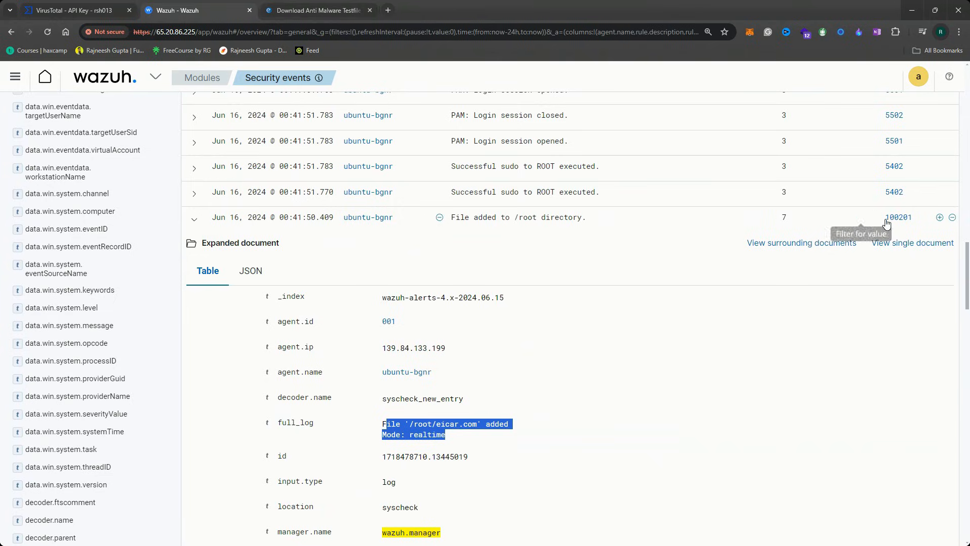
left_click_drag(914, 219, 873, 220)
scroll(573, 253, "down", 15)
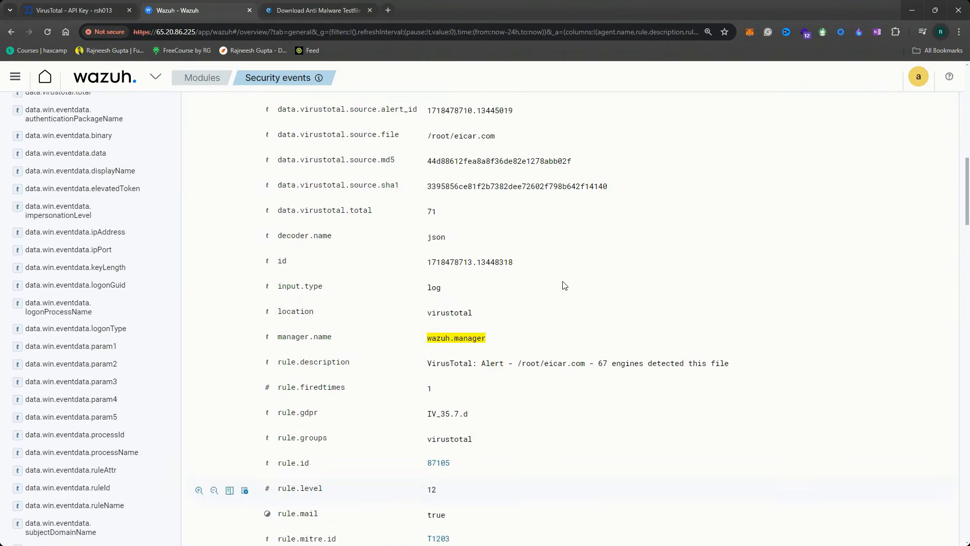
scroll(349, 268, "up", 5)
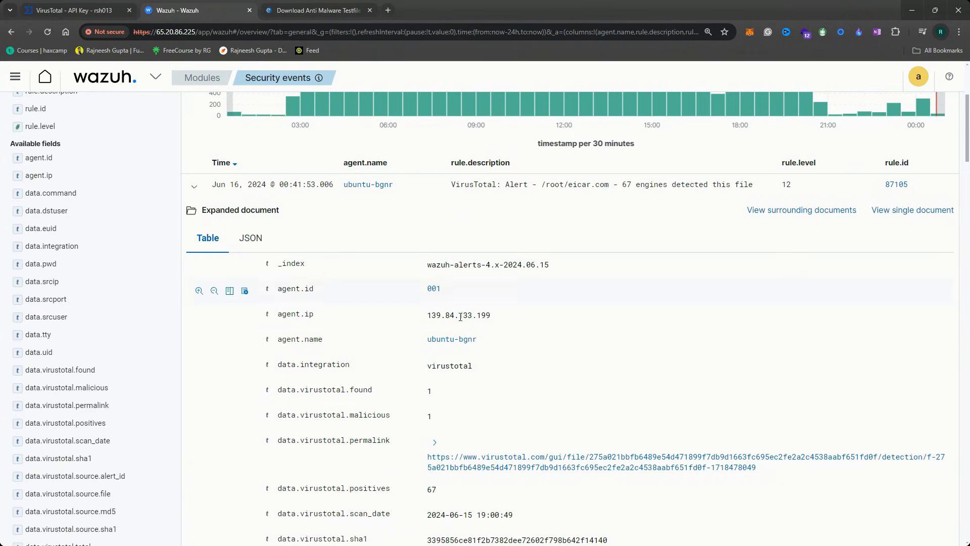
scroll(445, 294, "down", 2)
scroll(468, 335, "up", 1)
scroll(613, 357, "down", 14)
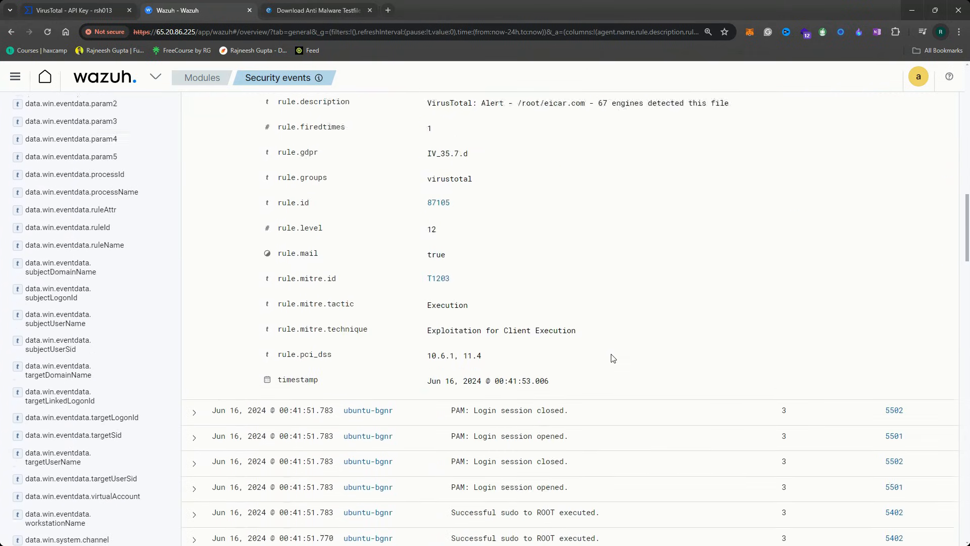
scroll(632, 363, "down", 6)
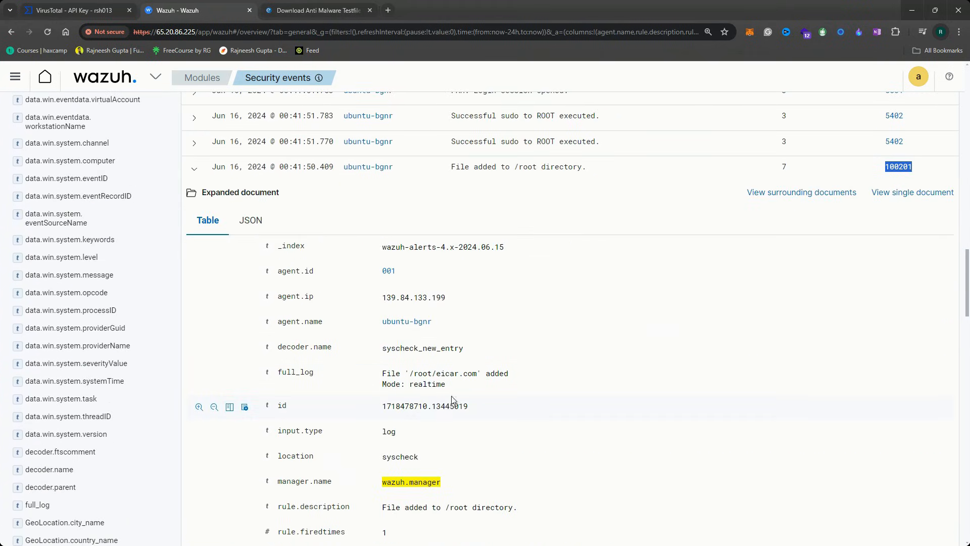
left_click_drag(412, 375, 486, 375)
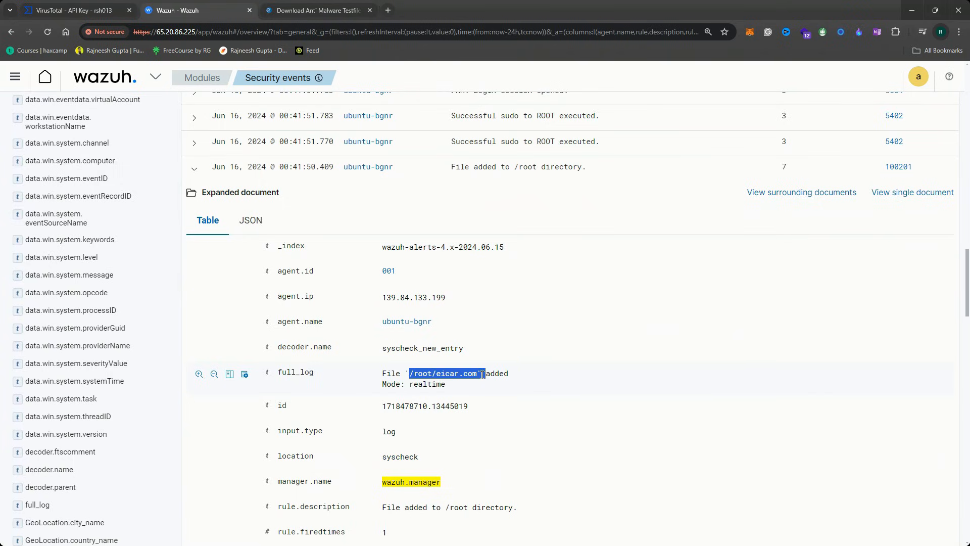
Inspect the VirusTotal alert's SHA1 hash and permalink address
scroll(485, 354, "up", 20)
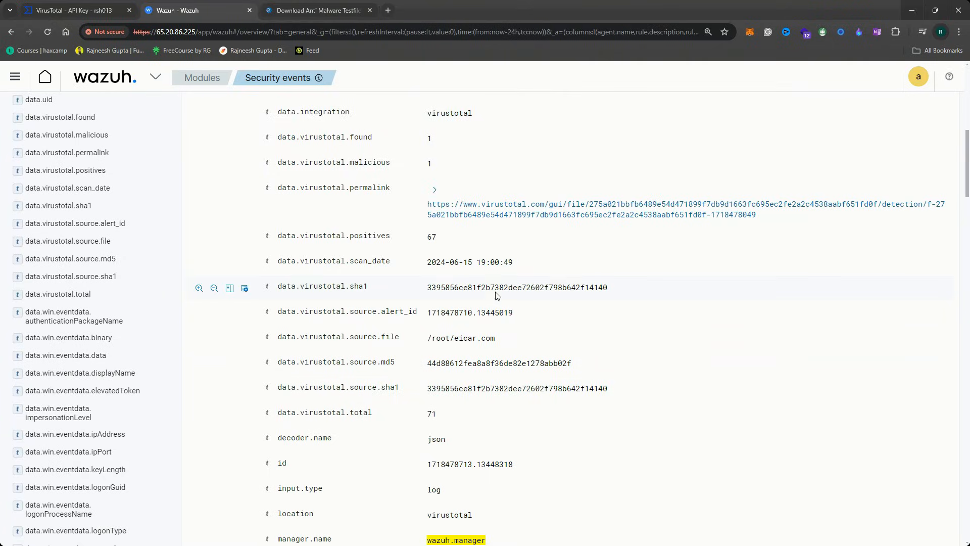
double_click(499, 287)
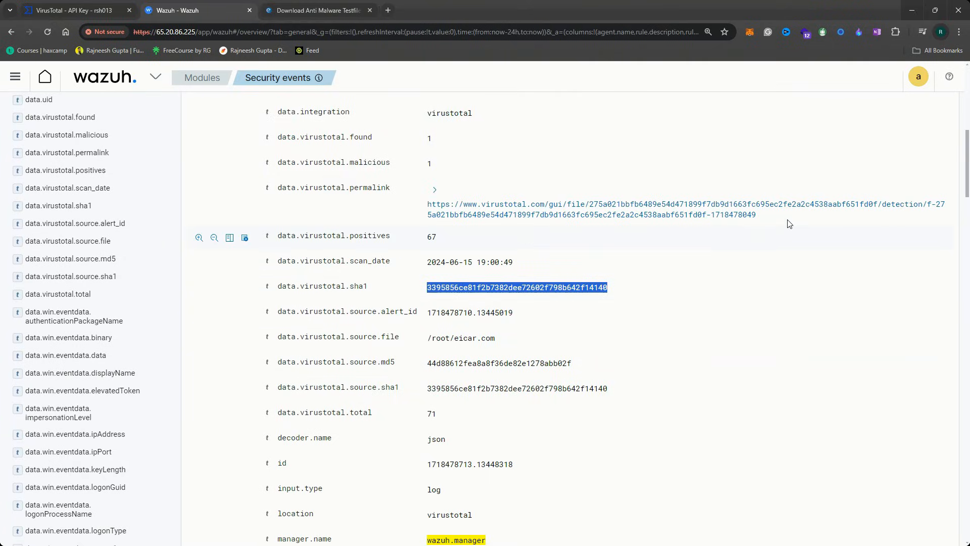
left_click_drag(756, 215, 426, 202)
scroll(426, 201, "up", 3)
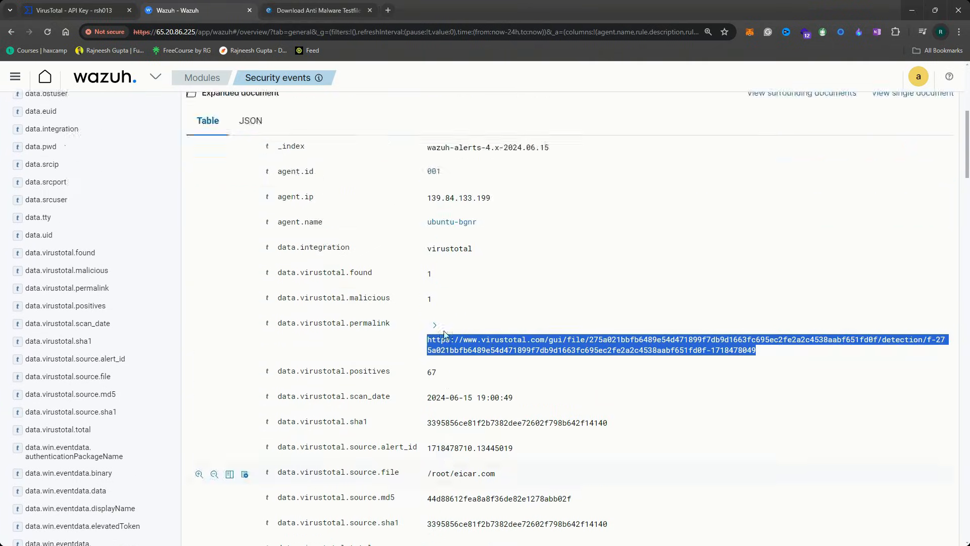